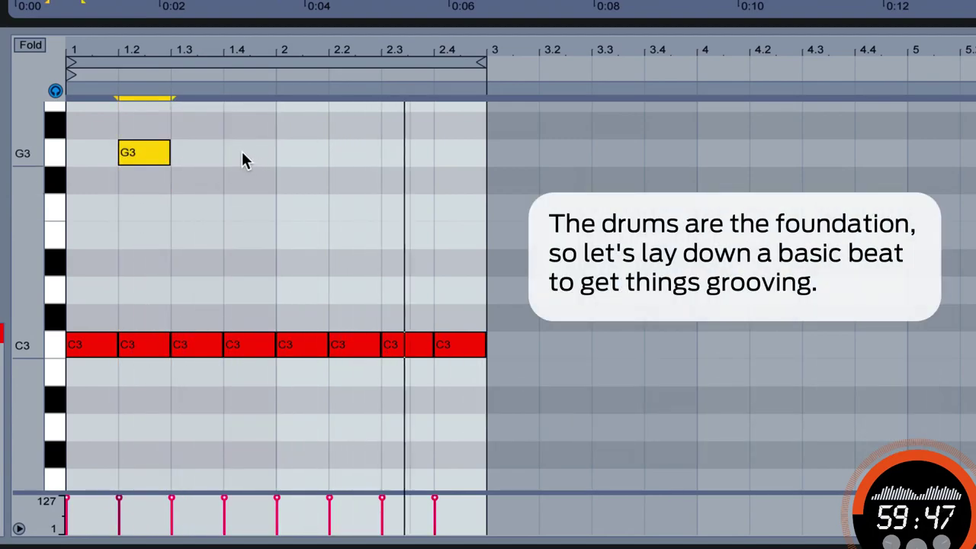
# Complete the G3 clap line with notes at 1.4 and 2.2, plus sixteenth notes just before 2.4 and halfway through beat 2.4.
pyautogui.doubleClick(242, 153)
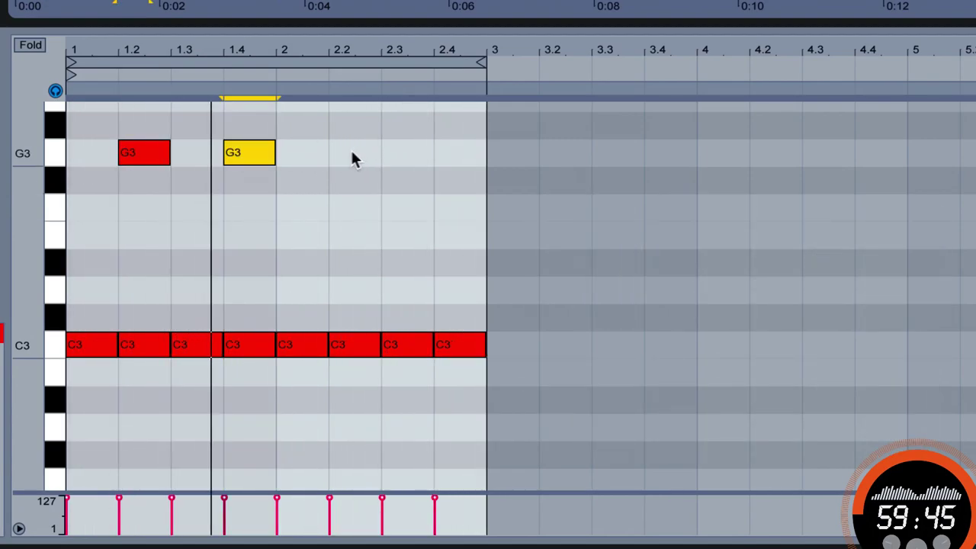
pyautogui.doubleClick(356, 155)
pyautogui.scroll(2, 47, 106)
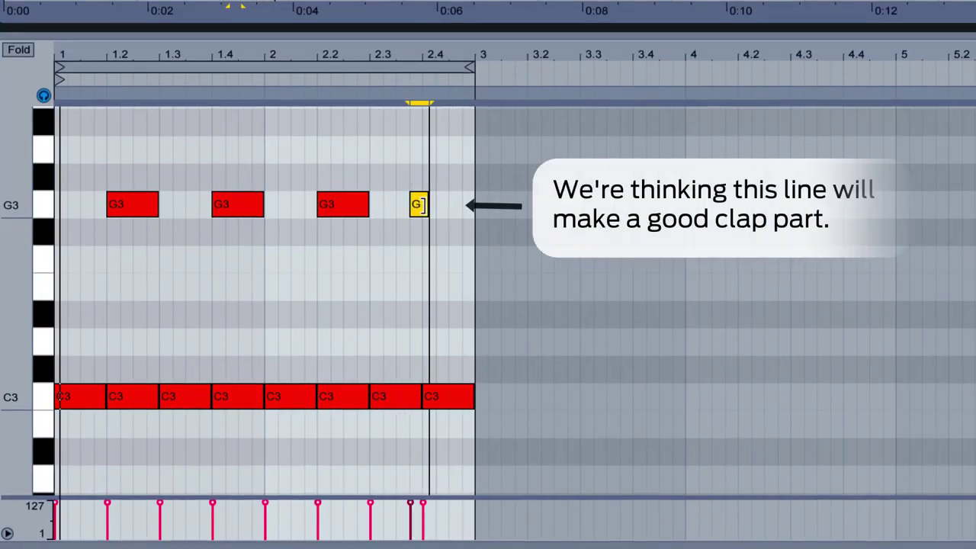
pyautogui.moveTo(425, 204); pyautogui.dragTo(420, 205)
pyautogui.doubleClick(442, 204)
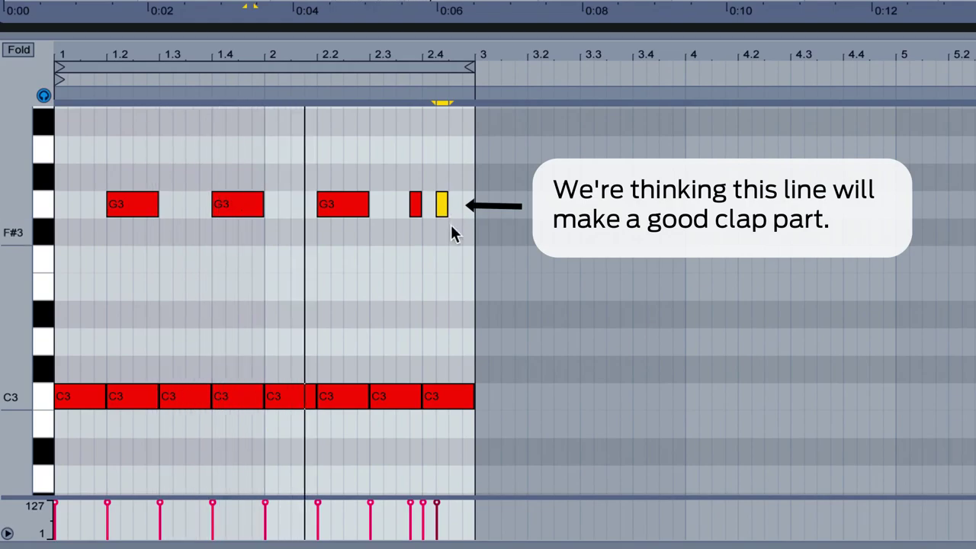
pyautogui.moveTo(444, 210); pyautogui.dragTo(458, 213)
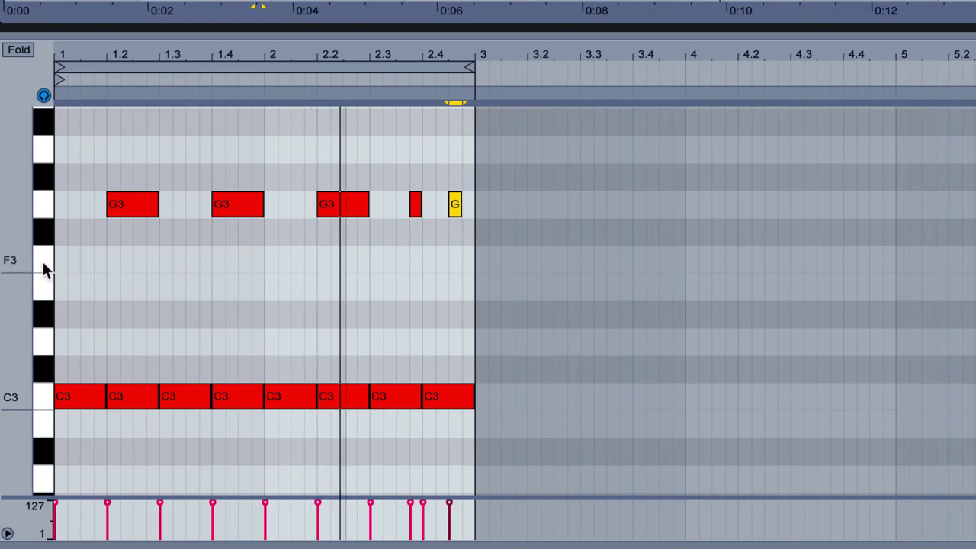
# Add an off-beat E3 hat sixteenth to each beat of bar 1, plus a lower-velocity one right before the hat in beat 1.4.
pyautogui.doubleClick(84, 314)
pyautogui.moveTo(83, 314); pyautogui.dragTo(97, 298)
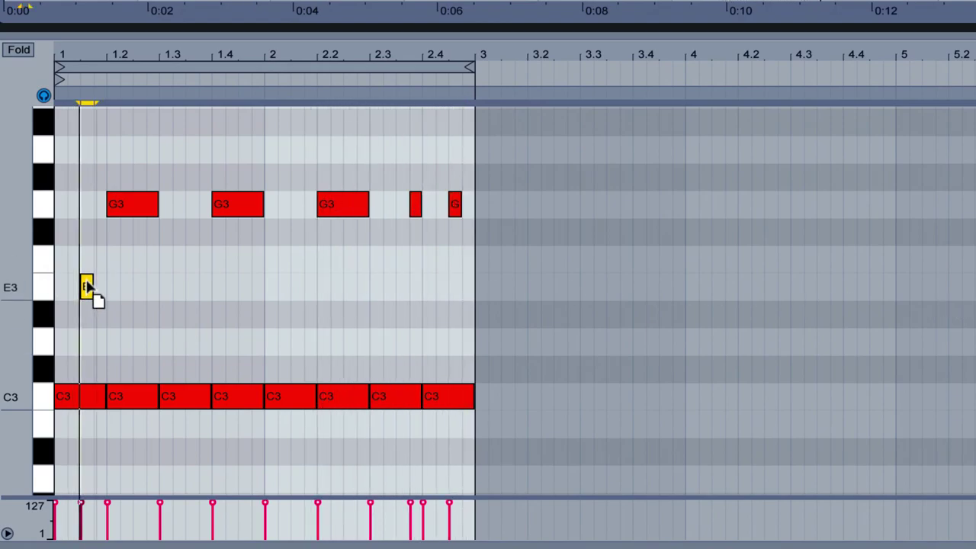
pyautogui.doubleClick(139, 287)
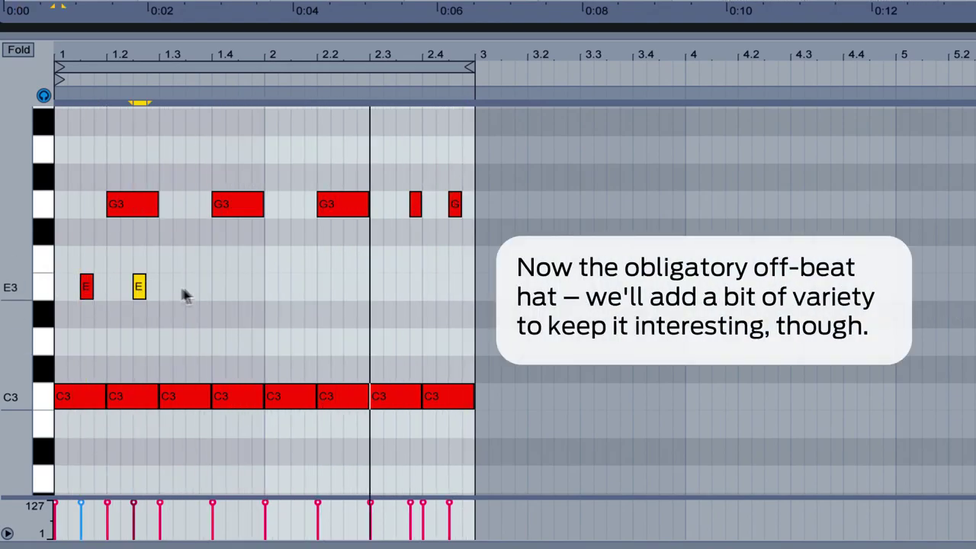
pyautogui.click(180, 289)
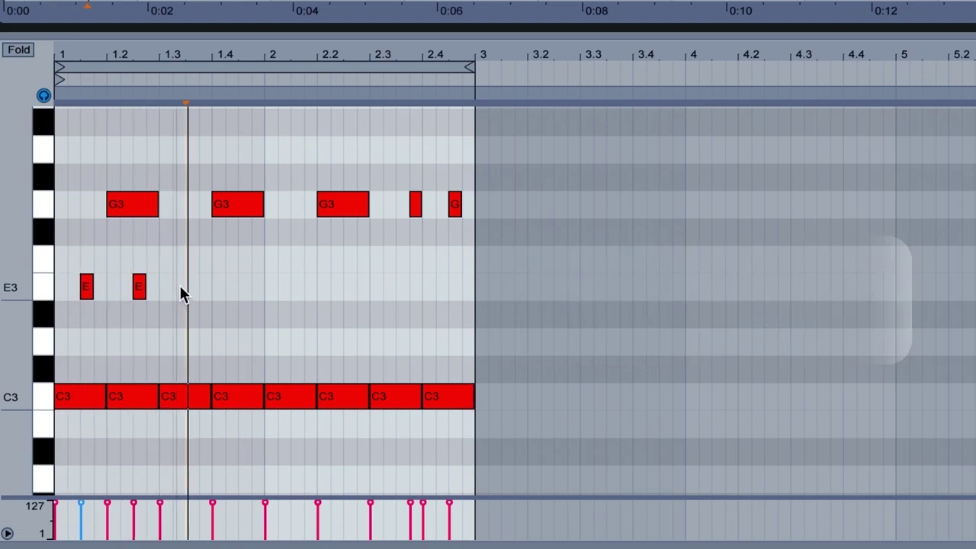
pyautogui.doubleClick(189, 287)
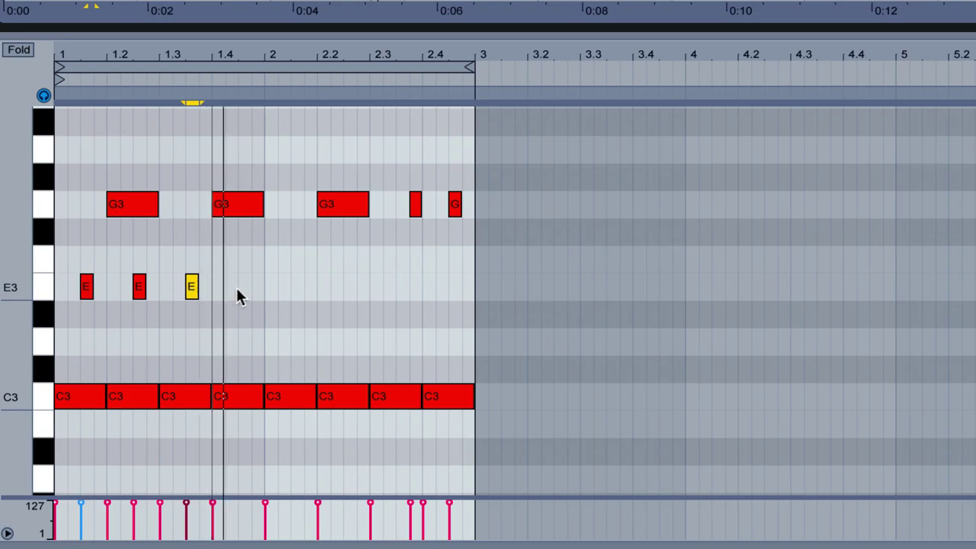
pyautogui.doubleClick(241, 286)
pyautogui.doubleClick(231, 287)
pyautogui.moveTo(226, 503); pyautogui.dragTo(226, 515)
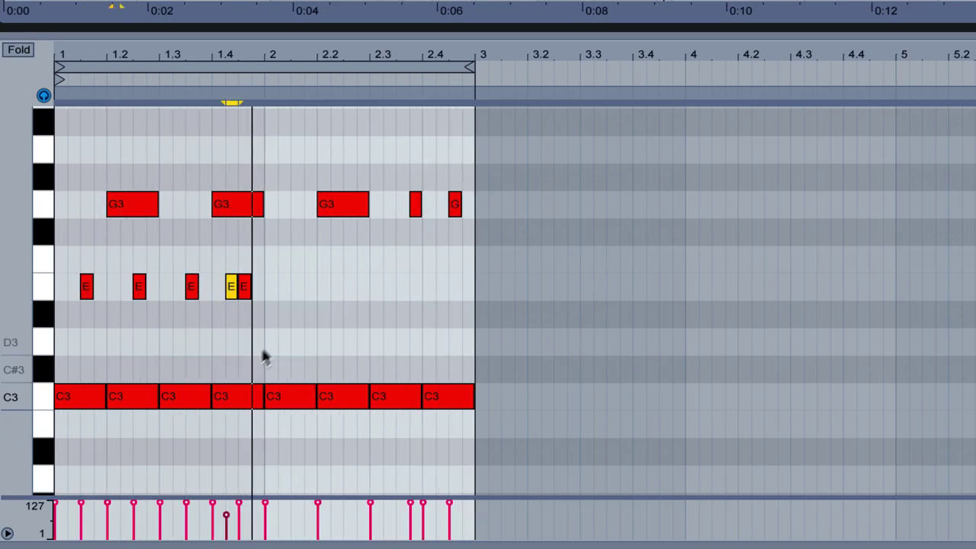
# Add off-beat E3 hats to the first three beats of bar 2, and syncopate beat 2.4 with hats on its second and fourth sixteenths.
pyautogui.doubleClick(295, 287)
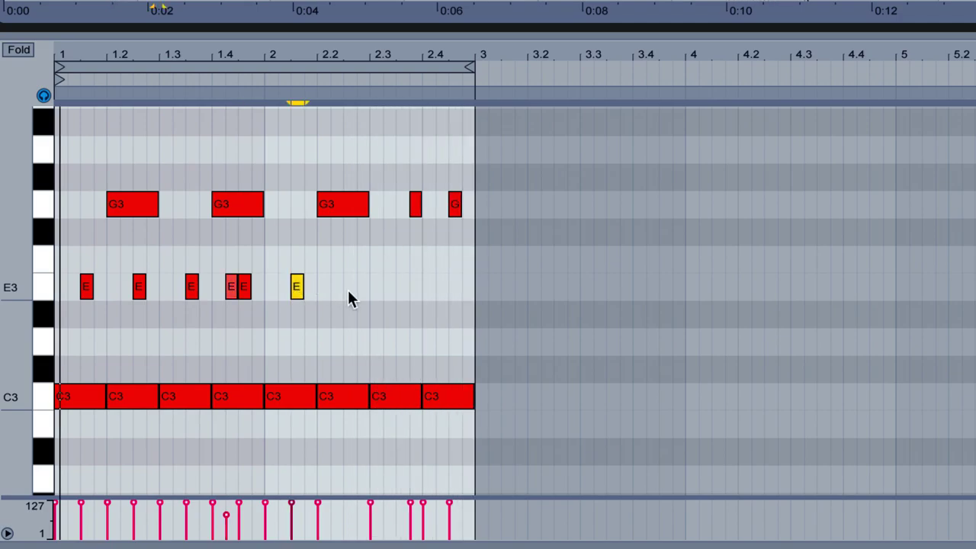
pyautogui.doubleClick(349, 288)
pyautogui.click(402, 290)
pyautogui.doubleClick(402, 288)
pyautogui.doubleClick(454, 287)
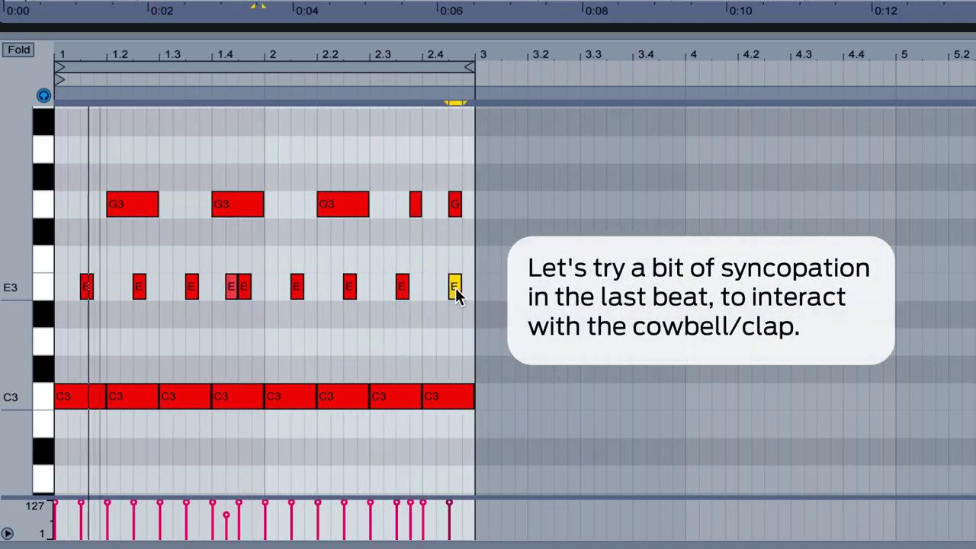
pyautogui.moveTo(455, 291); pyautogui.dragTo(441, 291)
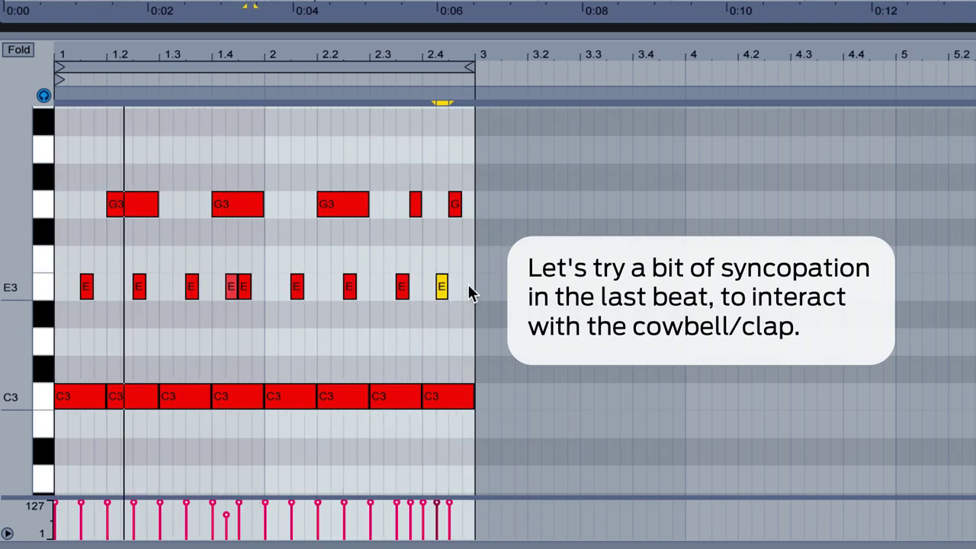
pyautogui.doubleClick(468, 288)
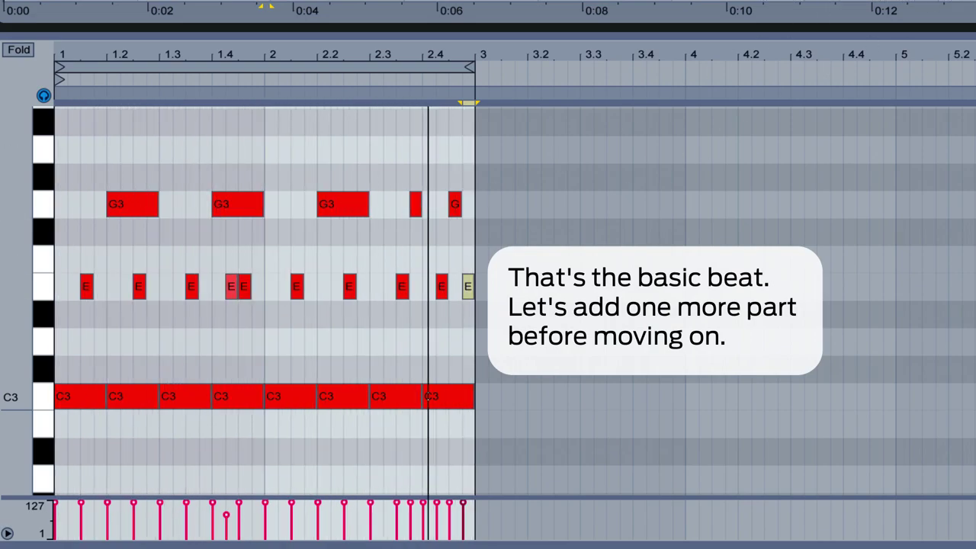
# Add a single F3 open hat note one sixteenth before the first E3 hat of bar 2.
pyautogui.doubleClick(86, 260)
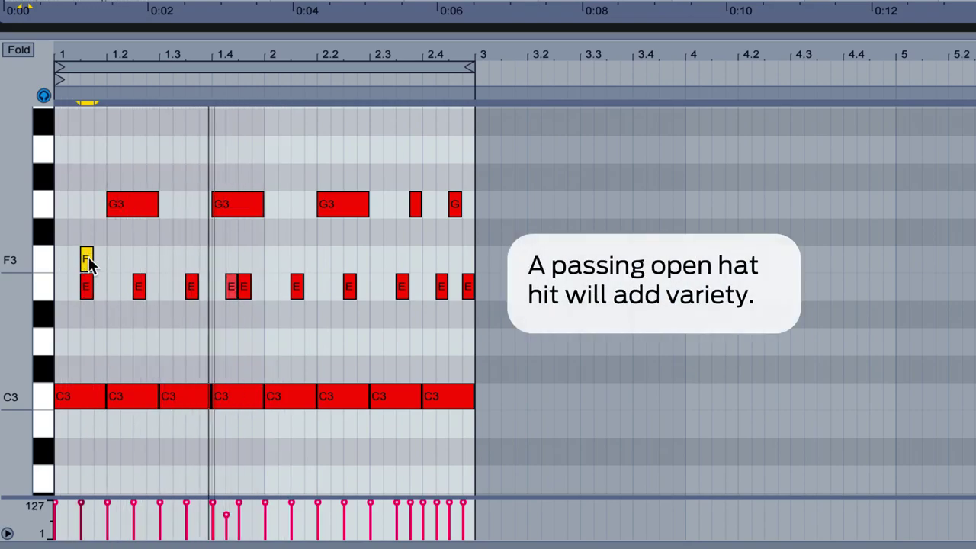
pyautogui.moveTo(88, 256); pyautogui.dragTo(291, 258)
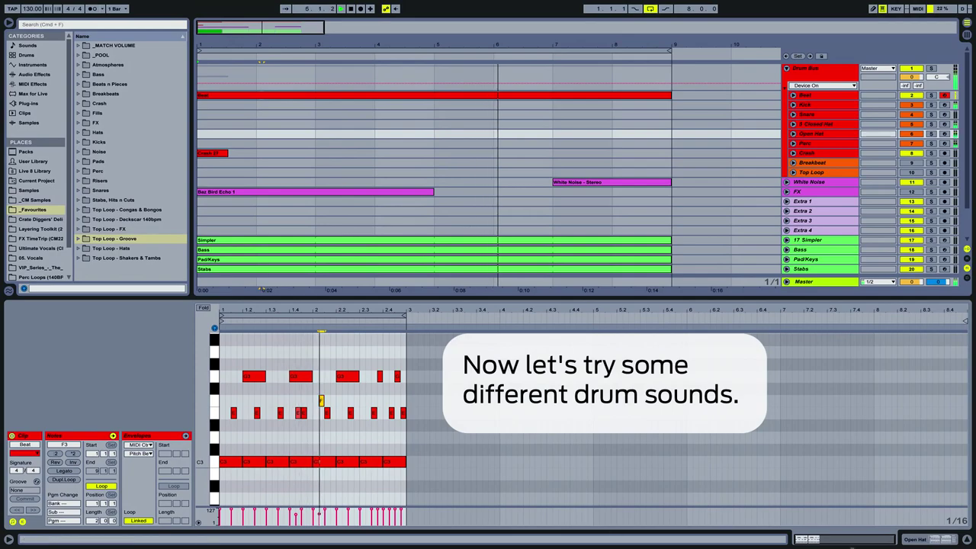
# Show the Closed Hat track's devices and set its Hat Selector to sound 68.
pyautogui.click(936, 539)
pyautogui.click(828, 124)
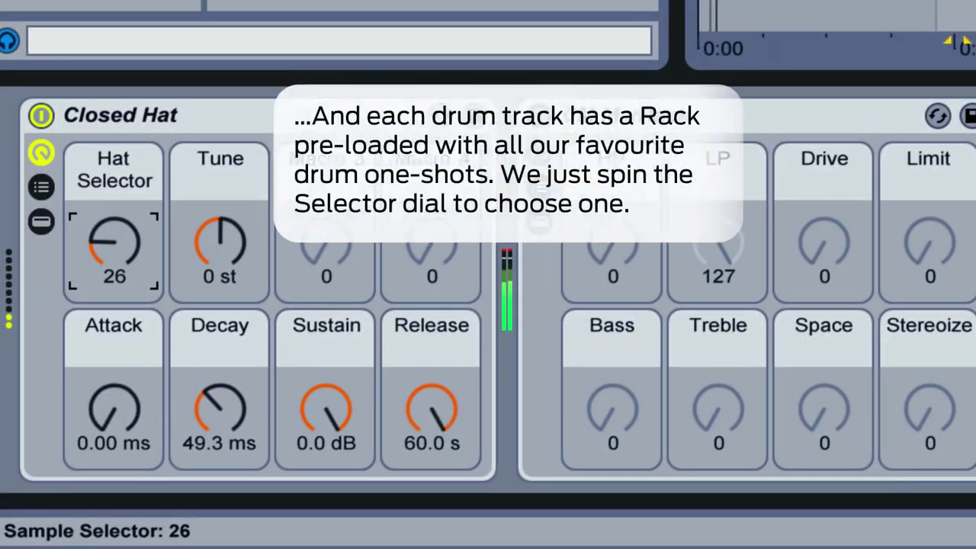
pyautogui.moveTo(114, 242); pyautogui.dragTo(114, 178)
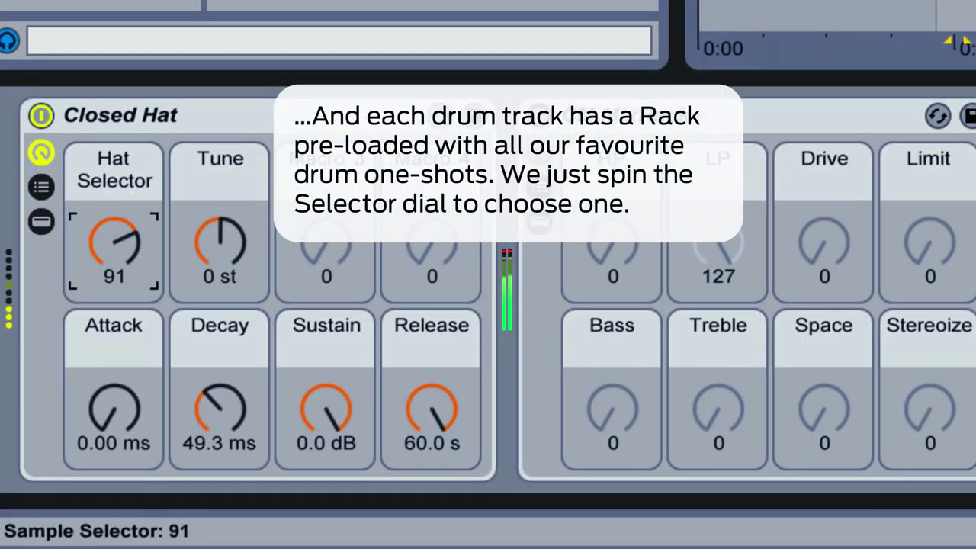
pyautogui.moveTo(114, 243); pyautogui.dragTo(114, 225)
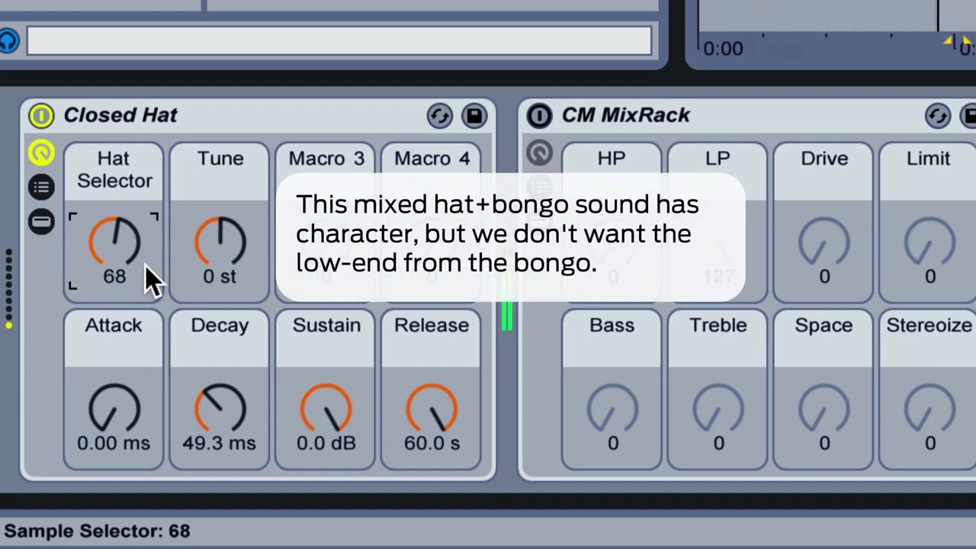
# Try the CM MixRack's high-pass filter on the closed hat.
pyautogui.click(539, 115)
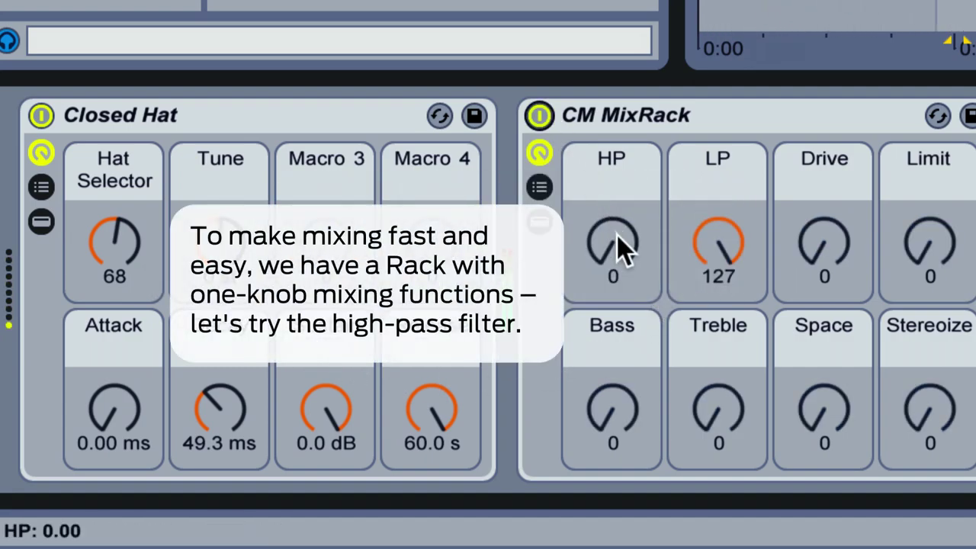
pyautogui.moveTo(613, 243); pyautogui.dragTo(612, 298)
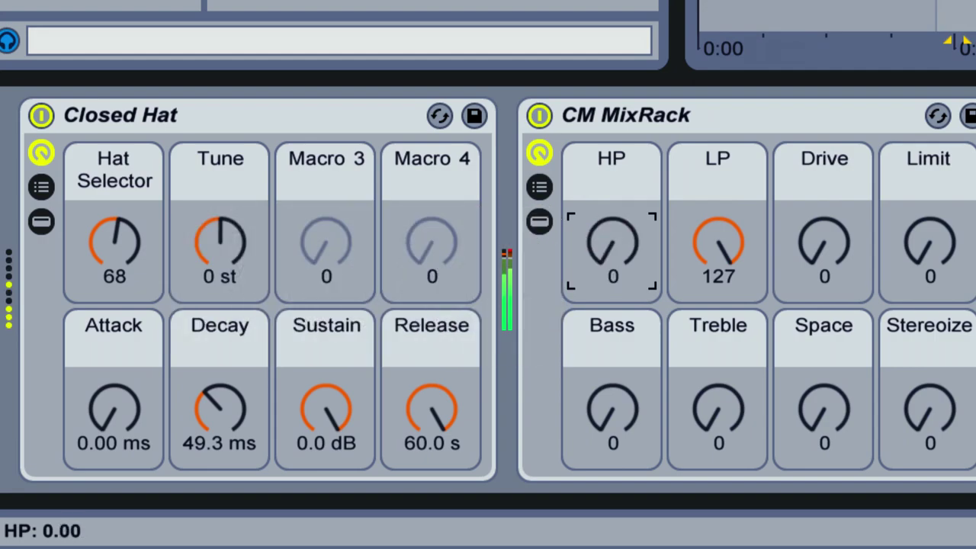
pyautogui.click(539, 115)
# Set the Hat Selector to 63, then enable the closed hat's CM MixRack and raise its high-pass filter.
pyautogui.scroll(-1, 136, 259)
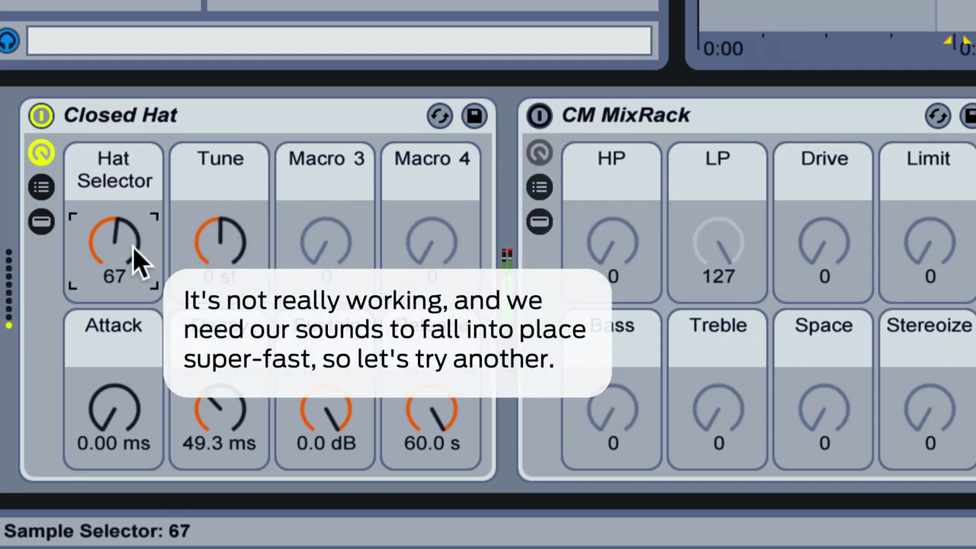
pyautogui.scroll(-1, 135, 259)
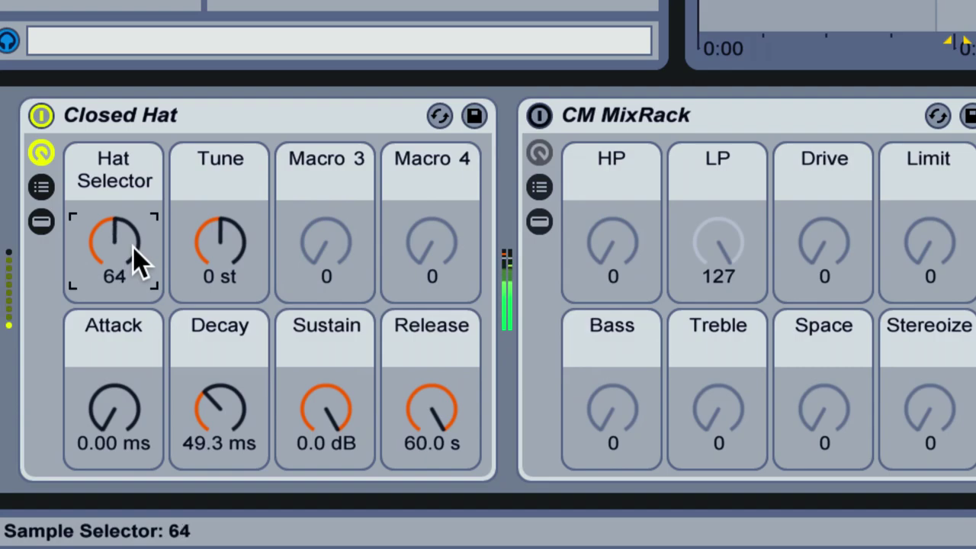
pyautogui.scroll(-1, 136, 259)
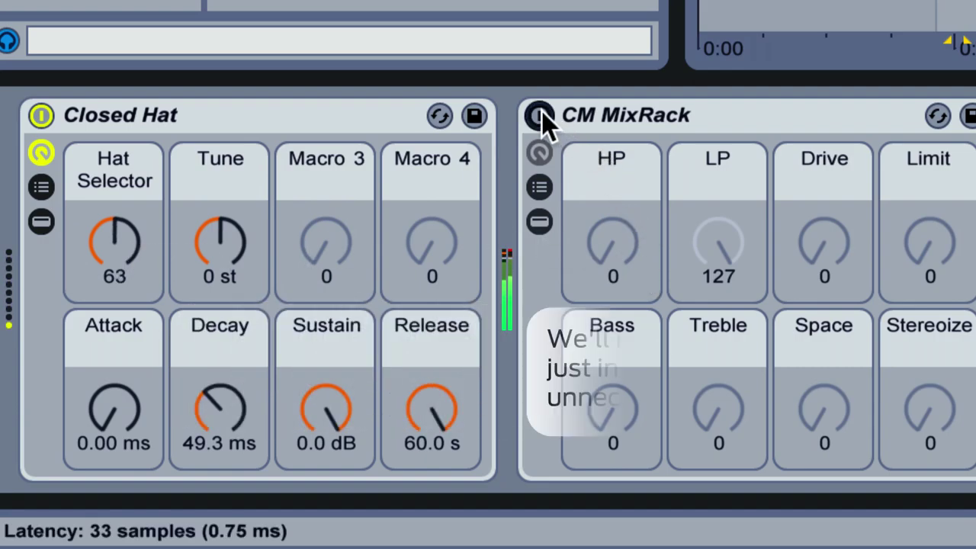
pyautogui.click(540, 116)
pyautogui.moveTo(621, 251); pyautogui.dragTo(620, 229)
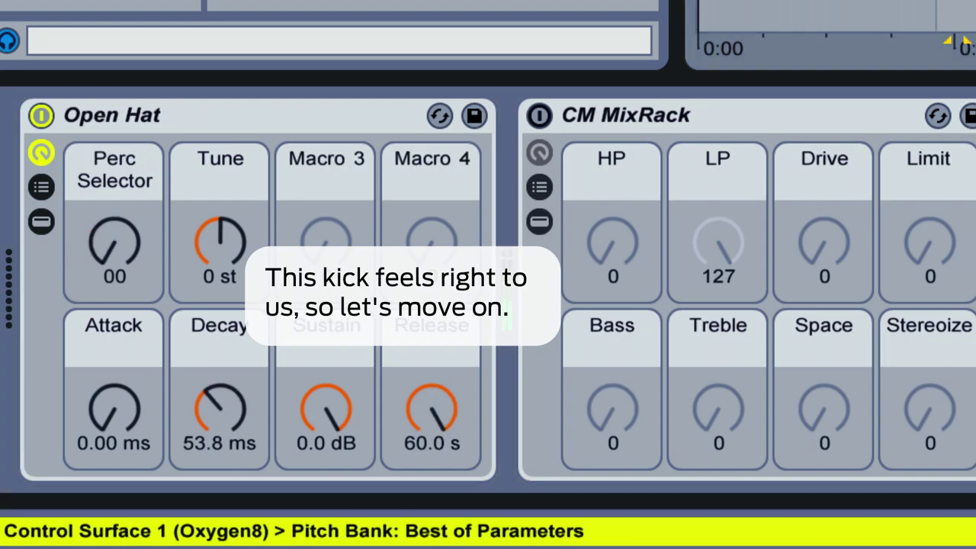
# Audition percussion sounds in the Open Hat rack and set its Perc Selector to clap sound 31.
pyautogui.moveTo(113, 242); pyautogui.dragTo(113, 239)
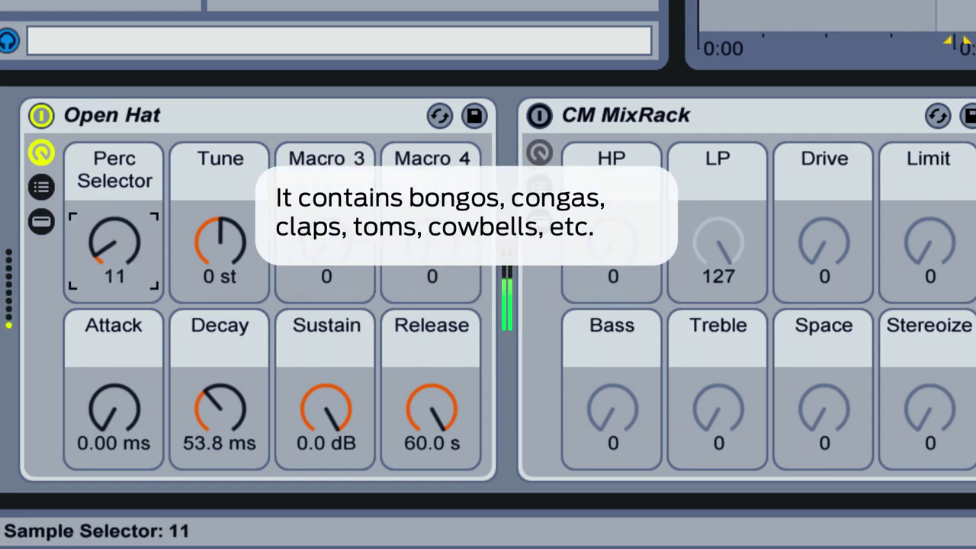
pyautogui.moveTo(125, 248); pyautogui.dragTo(125, 205)
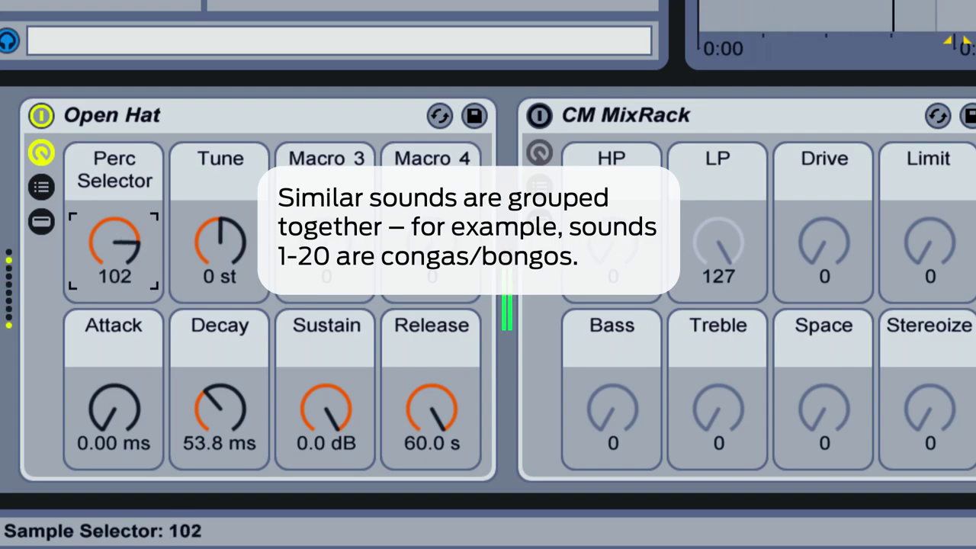
pyautogui.moveTo(115, 243); pyautogui.dragTo(114, 234)
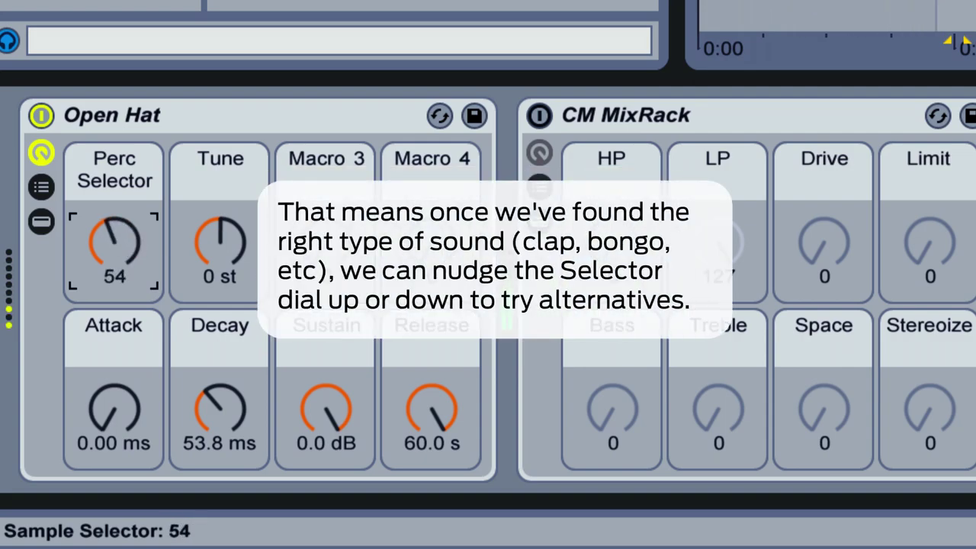
pyautogui.moveTo(115, 243)
pyautogui.mouseDown()
pyautogui.moveTo(115, 257)
pyautogui.moveTo(114, 249)
pyautogui.mouseUp()
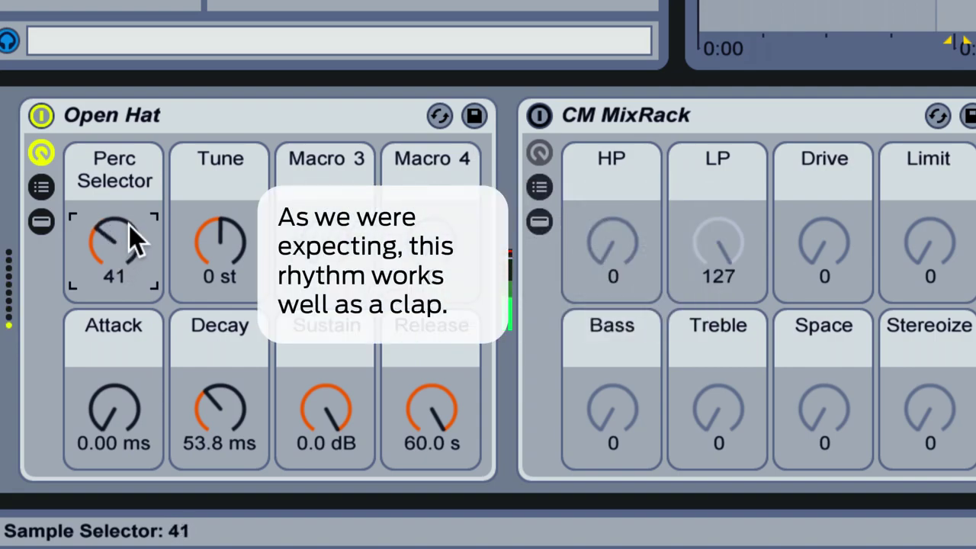
pyautogui.press('Down')
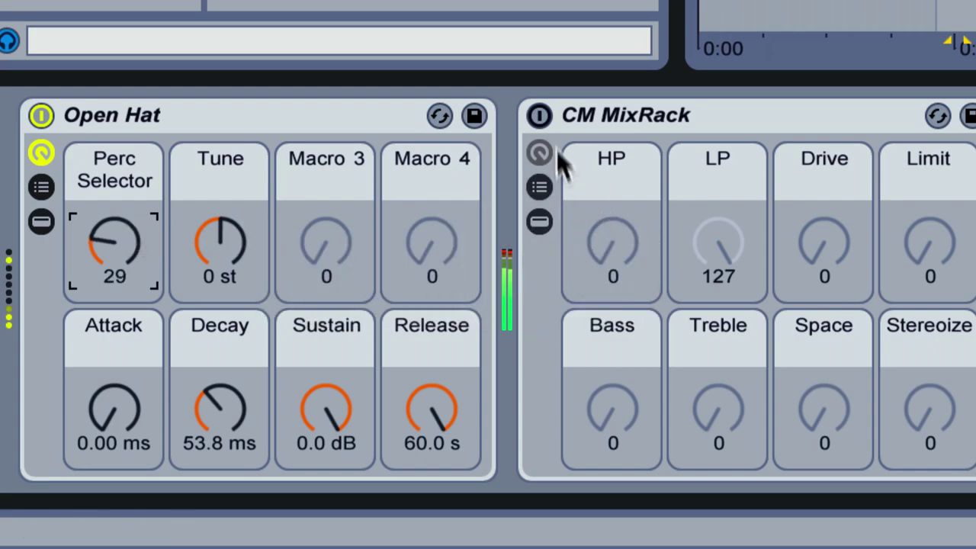
pyautogui.press('Down')
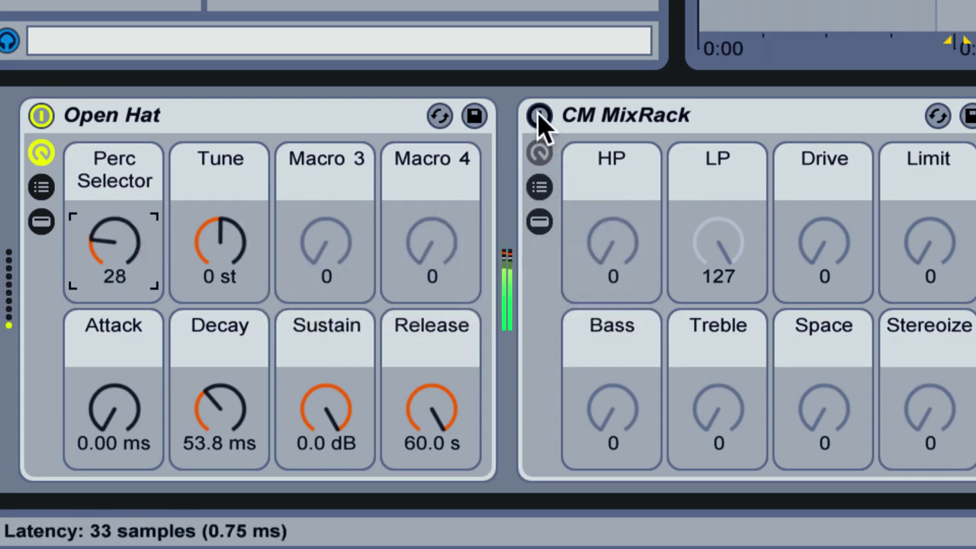
pyautogui.press('Down')
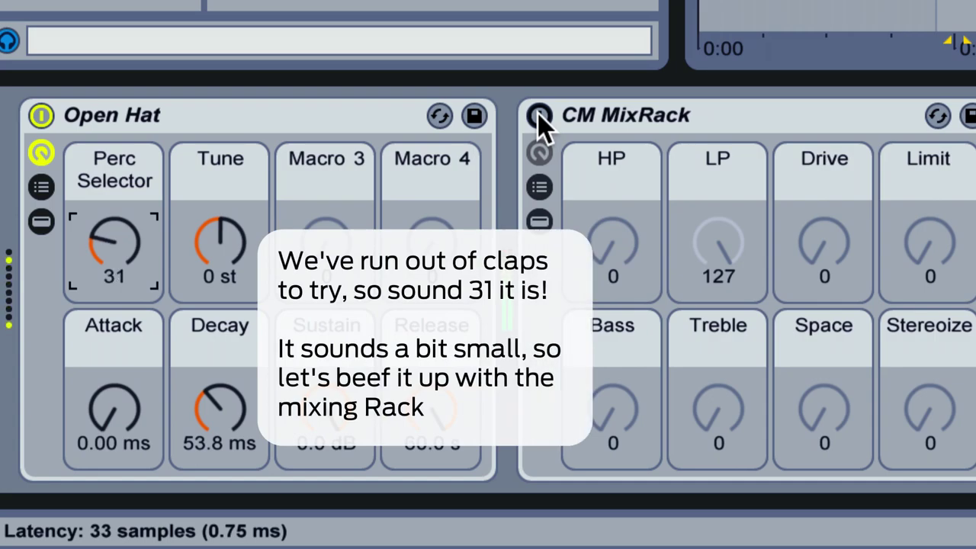
# Enable the CM MixRack on the clap and set Stereoize to 45 and Drive to 107.
pyautogui.click(539, 115)
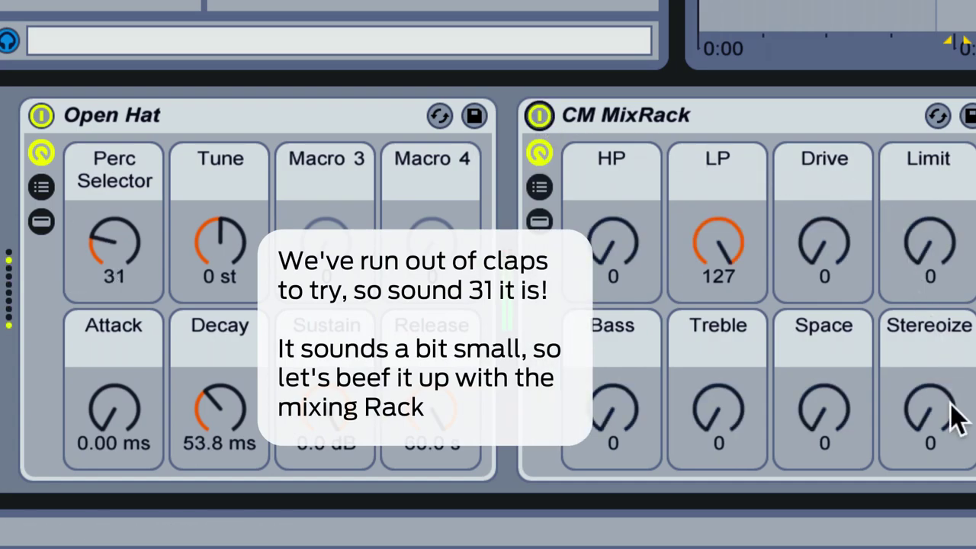
pyautogui.moveTo(957, 412); pyautogui.dragTo(957, 363)
pyautogui.moveTo(824, 244); pyautogui.dragTo(824, 150)
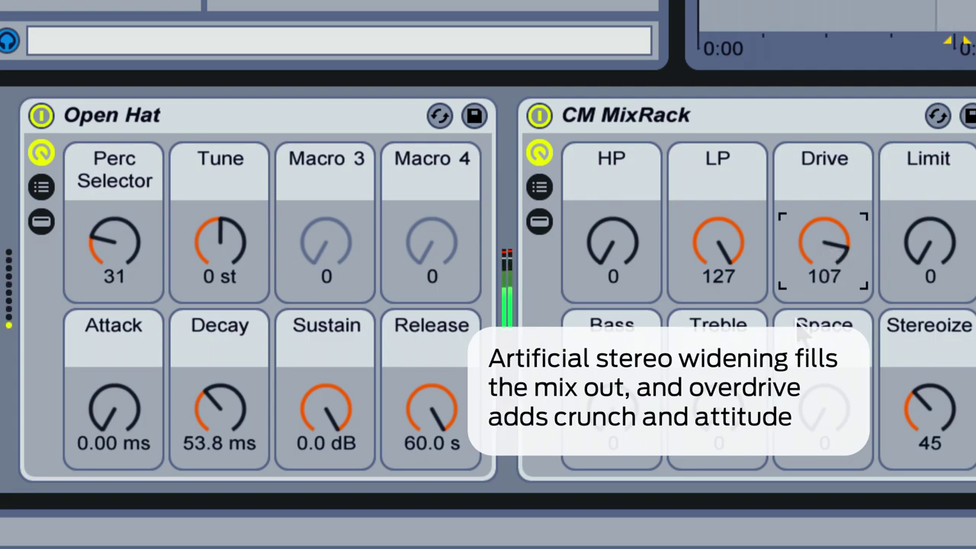
# Open the Kick Machine rack and adjust its volume envelope to a 23.1 s decay and 0.0 dB sustain.
pyautogui.click(99, 3)
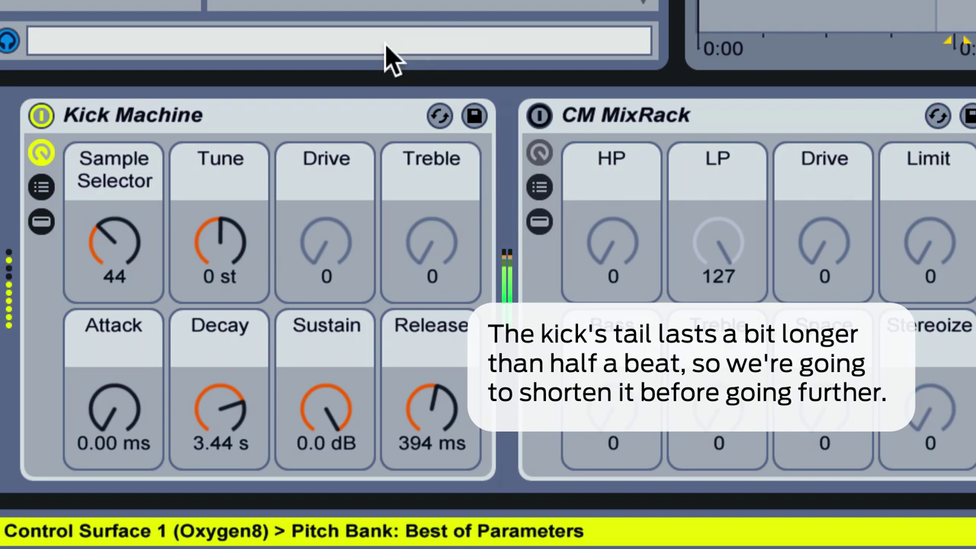
pyautogui.moveTo(328, 412); pyautogui.dragTo(328, 534)
pyautogui.moveTo(240, 420); pyautogui.dragTo(240, 381)
pyautogui.moveTo(327, 416); pyautogui.dragTo(327, 359)
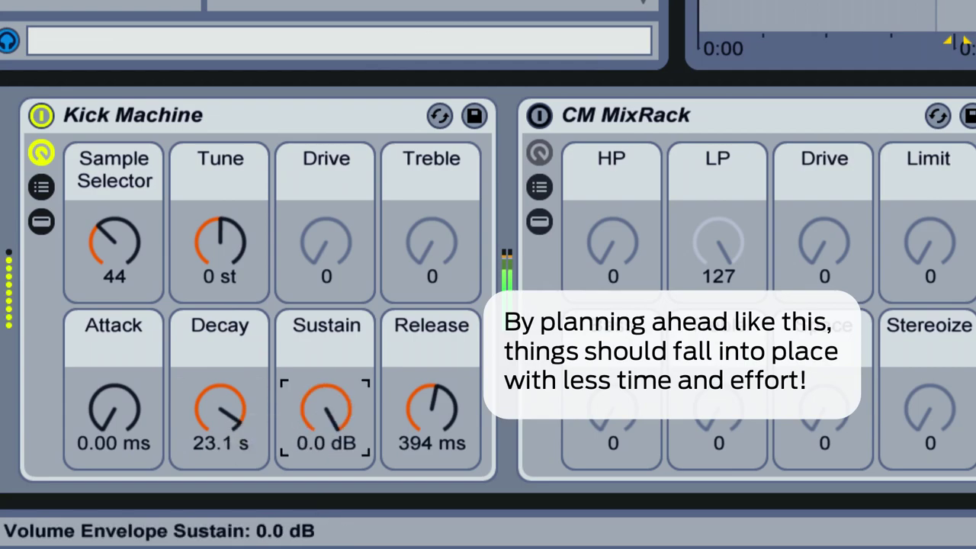
# Adjust the sustain of the Kick Machine's volume envelope, trying -inf dB and higher levels.
pyautogui.moveTo(327, 412); pyautogui.dragTo(327, 488)
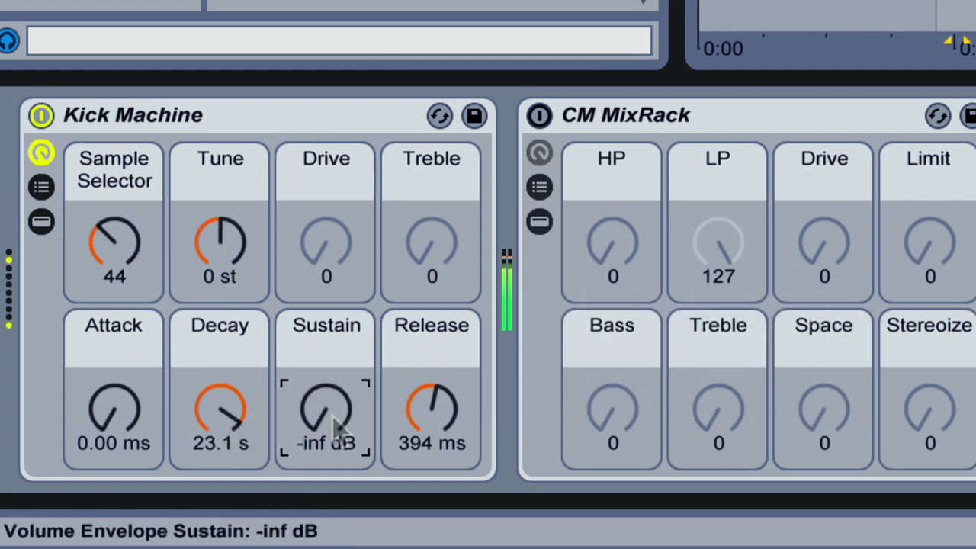
pyautogui.moveTo(337, 424); pyautogui.dragTo(338, 366)
pyautogui.moveTo(327, 412); pyautogui.dragTo(326, 433)
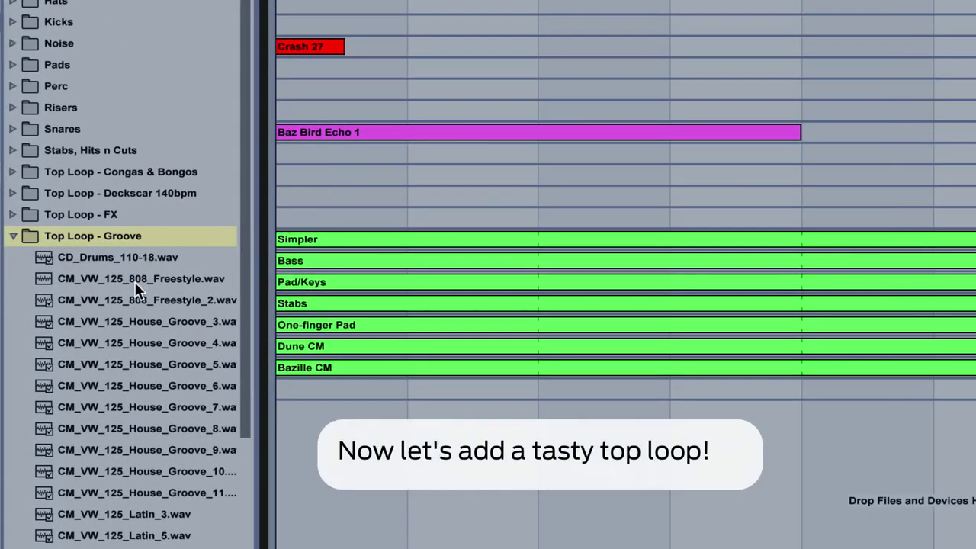
# Audition the CM_VW_125_808_Freestyle and CM_VW_125_House_Groove_3 loops at the start of the Top Loop track.
pyautogui.moveTo(133, 286); pyautogui.dragTo(312, 89)
pyautogui.press('space')
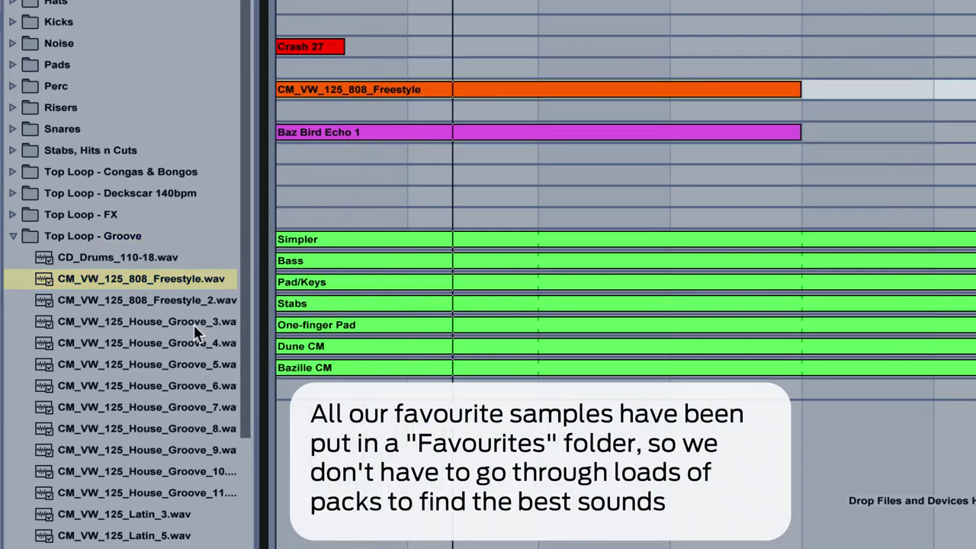
pyautogui.moveTo(172, 321); pyautogui.dragTo(311, 91)
pyautogui.press('space')
pyautogui.press('space')
# Place CM_VW_125_House_Groove_4 at the start of the Top Loop track, unfold the track and audition the loop.
pyautogui.scroll(-3, 159, 391)
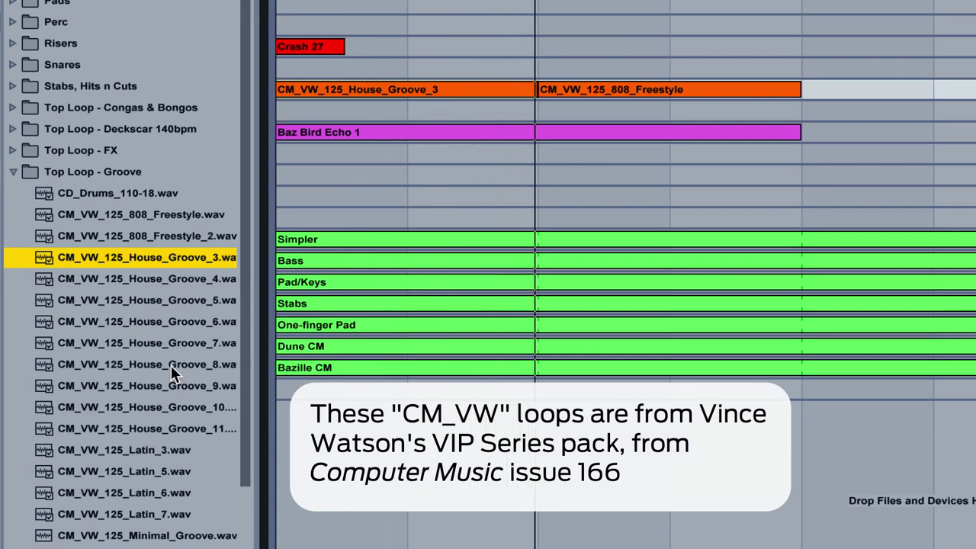
pyautogui.click(180, 297)
pyautogui.moveTo(186, 275); pyautogui.dragTo(289, 92)
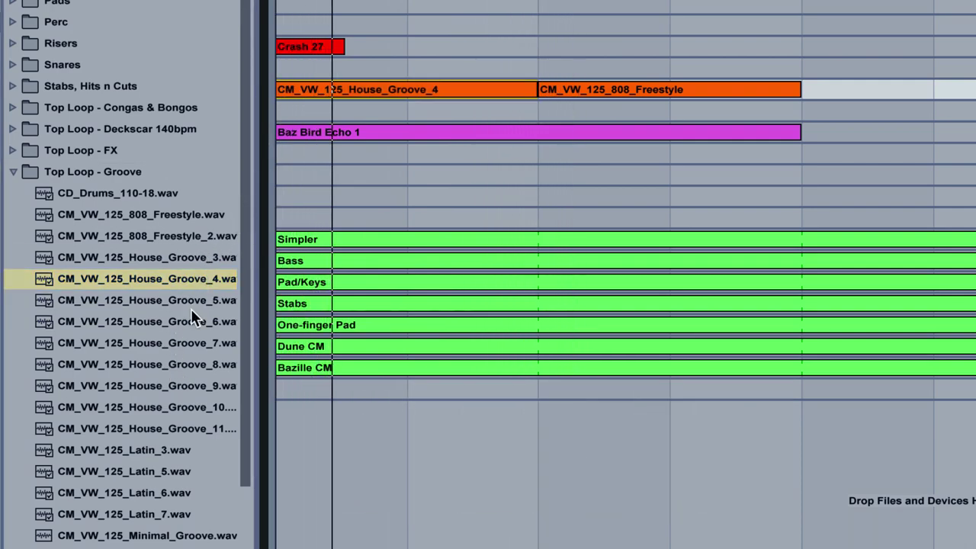
pyautogui.click(975, 89)
pyautogui.moveTo(974, 114); pyautogui.dragTo(974, 145)
pyautogui.press('space')
pyautogui.press('space')
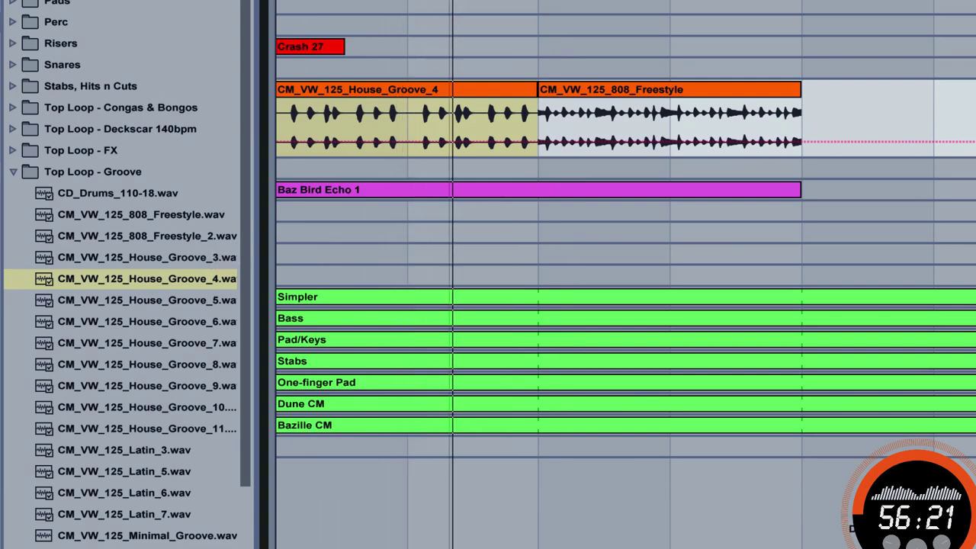
# Line up the loops CM_VW_125_House_Groove_3, House_Groove_5 and House_Groove_9 one after another behind House_Groove_4.
pyautogui.moveTo(193, 255); pyautogui.dragTo(535, 120)
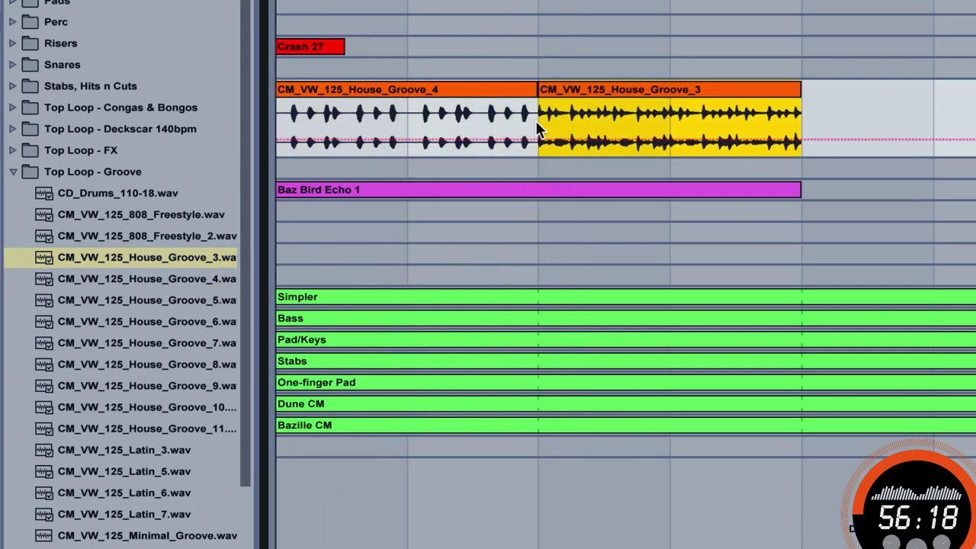
pyautogui.click(164, 300)
pyautogui.moveTo(160, 300); pyautogui.dragTo(804, 99)
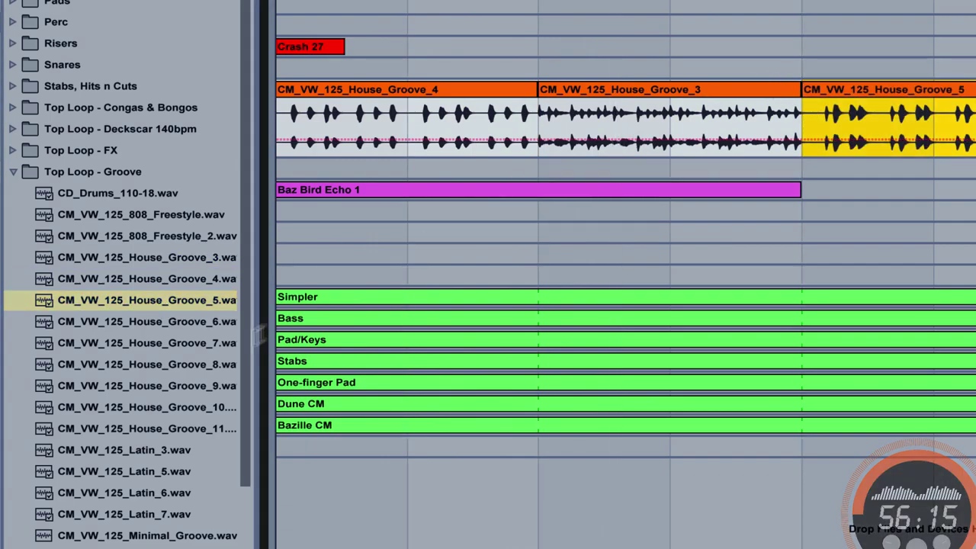
pyautogui.click(161, 385)
pyautogui.scroll(-2, 168, 398)
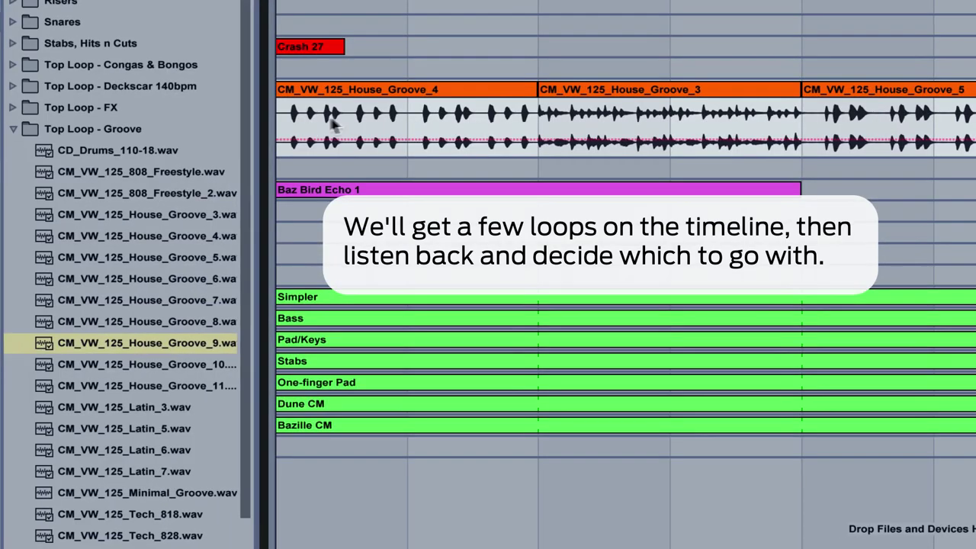
# Play back the loops, delete House_Groove_3 and move House_Groove_5 to the start of the Breakbeat track above House_Groove_4.
pyautogui.press('space')
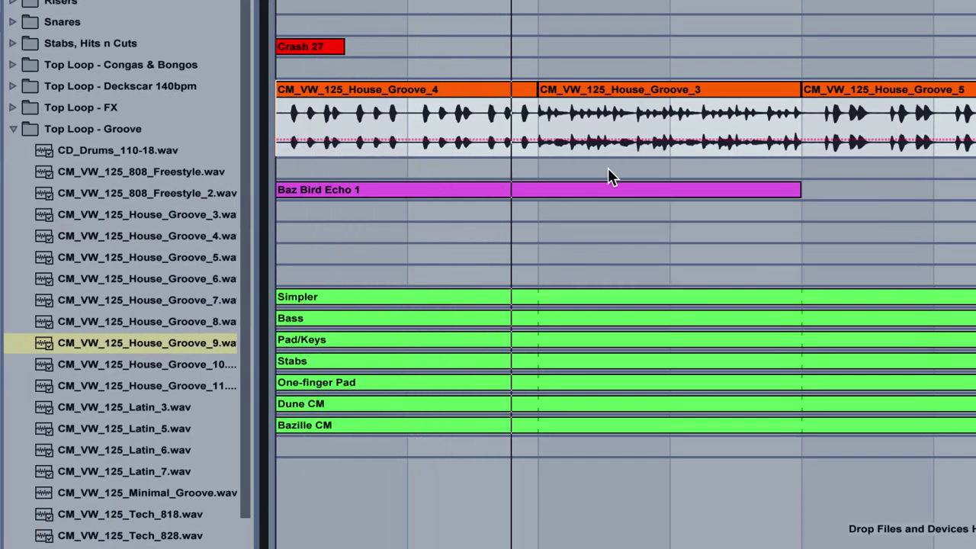
pyautogui.moveTo(597, 5); pyautogui.dragTo(597, 0)
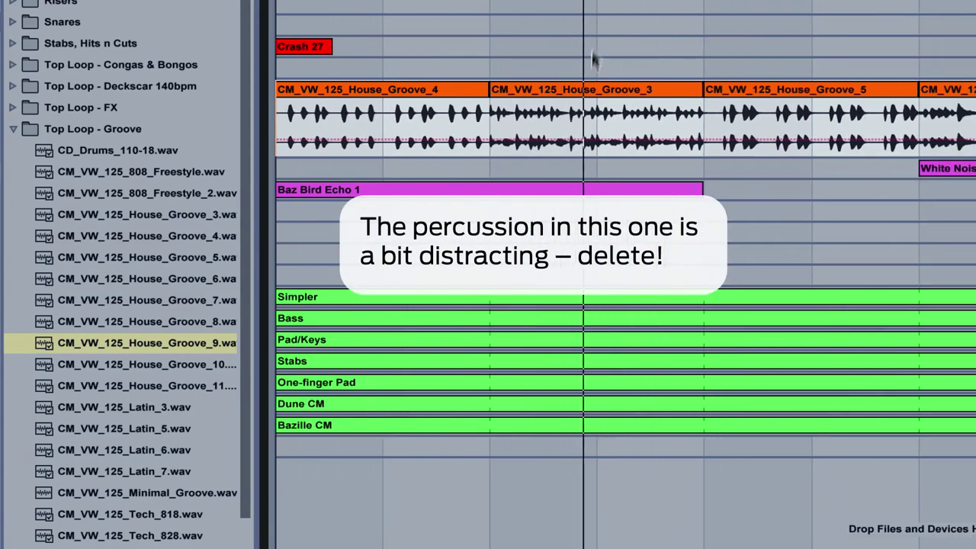
pyautogui.click(587, 90)
pyautogui.press('Delete')
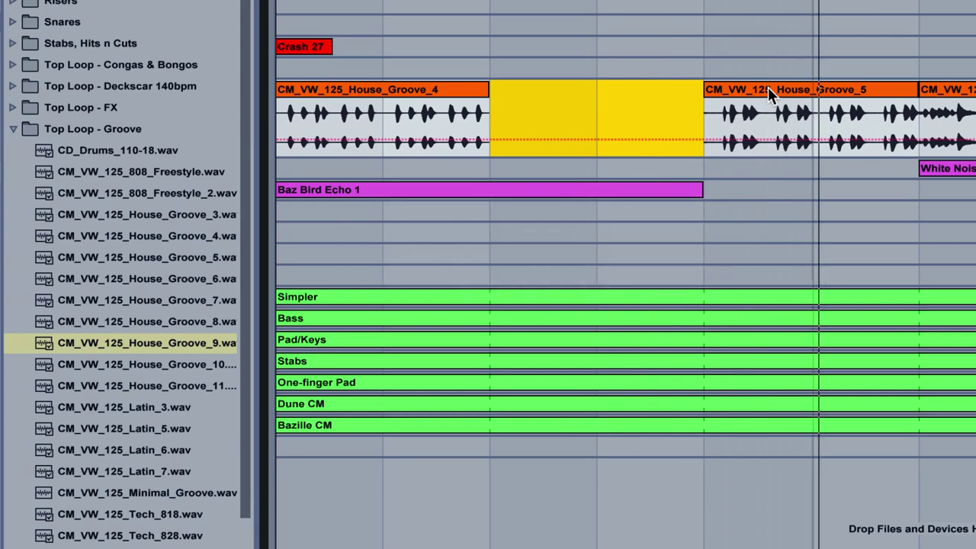
pyautogui.moveTo(802, 89); pyautogui.dragTo(393, 73)
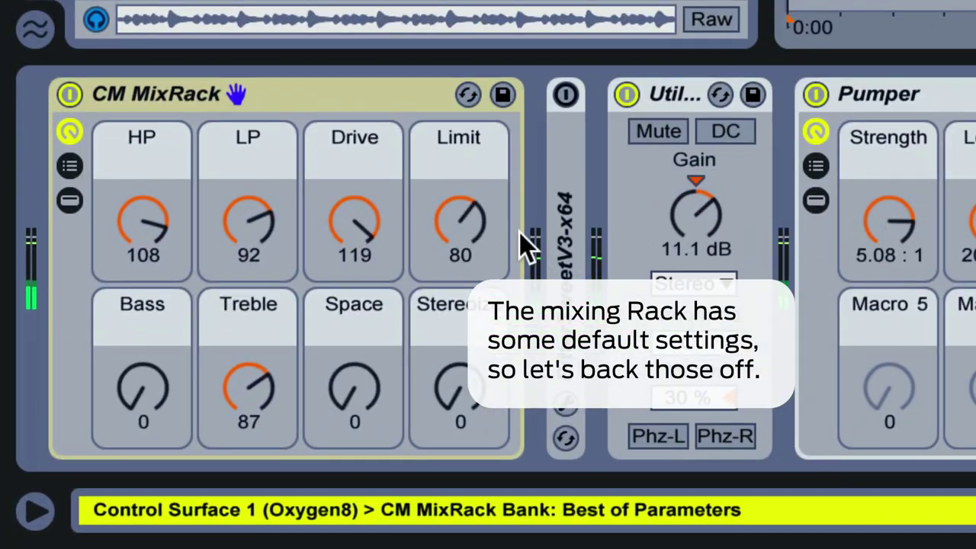
# Back off the Breakbeat track's default effects, setting the CM MixRack's HP to 65 and Drive to 0 and lowering its LP.
pyautogui.moveTo(169, 240); pyautogui.dragTo(170, 274)
pyautogui.moveTo(355, 221); pyautogui.dragTo(354, 242)
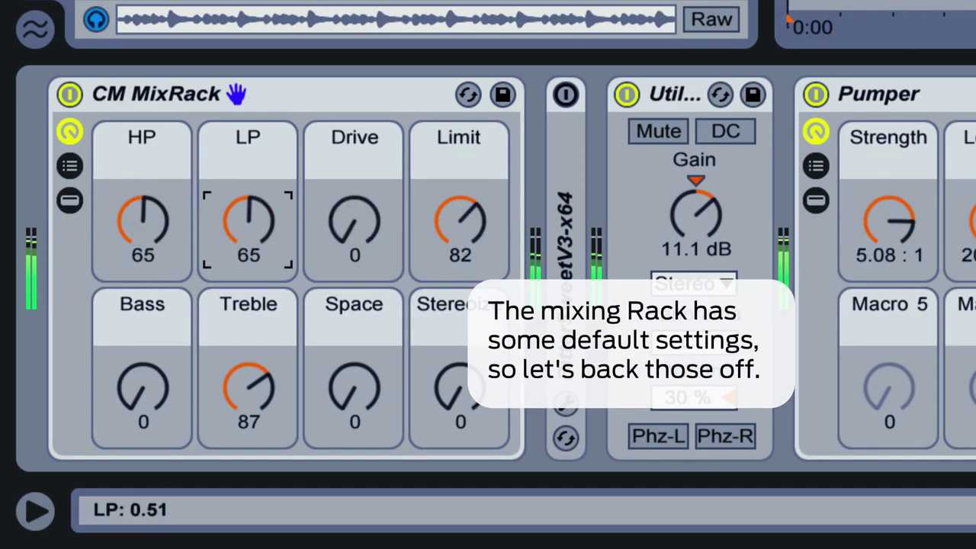
pyautogui.moveTo(257, 218); pyautogui.dragTo(257, 229)
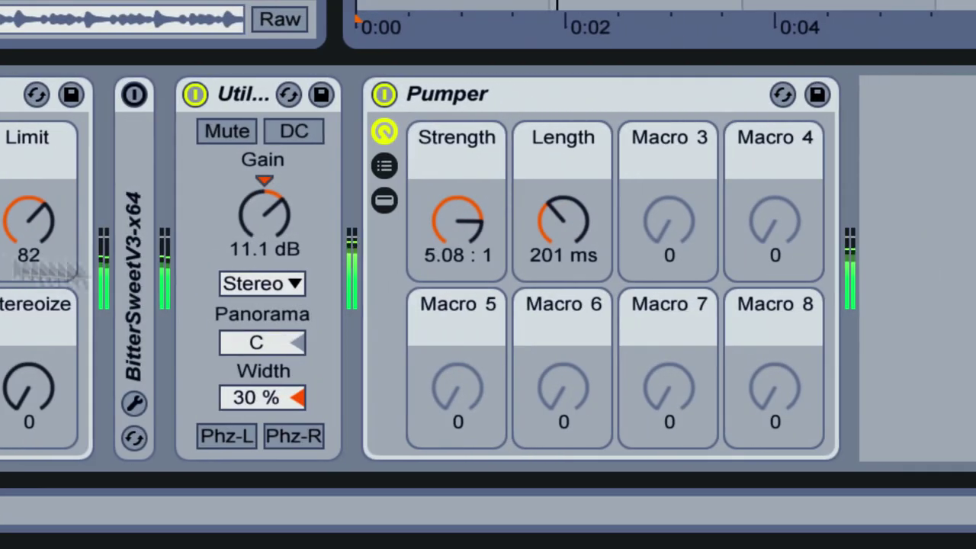
pyautogui.moveTo(695, 237); pyautogui.dragTo(695, 251)
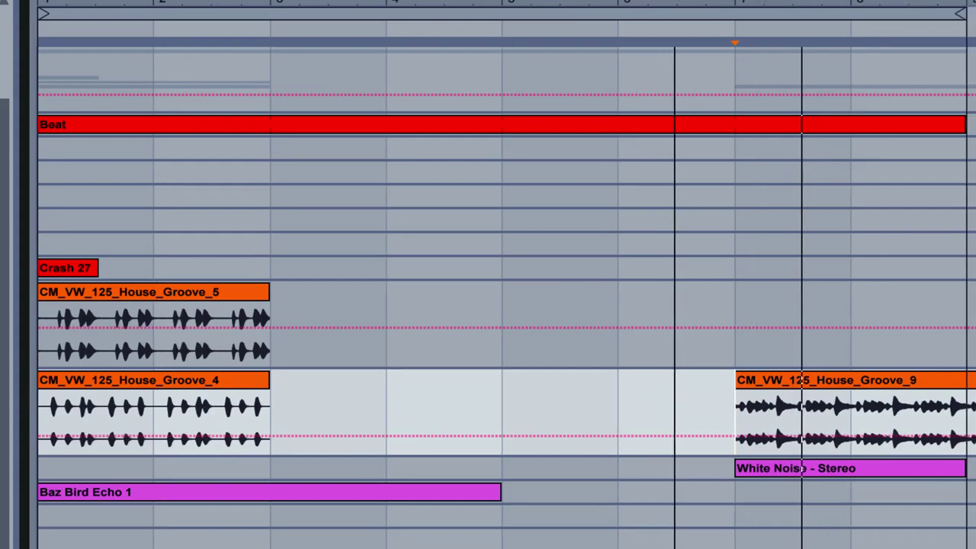
# Listen to the stacked House_Groove_5 and House_Groove_4 loops from the start of the timeline.
pyautogui.moveTo(675, 3); pyautogui.dragTo(513, 2)
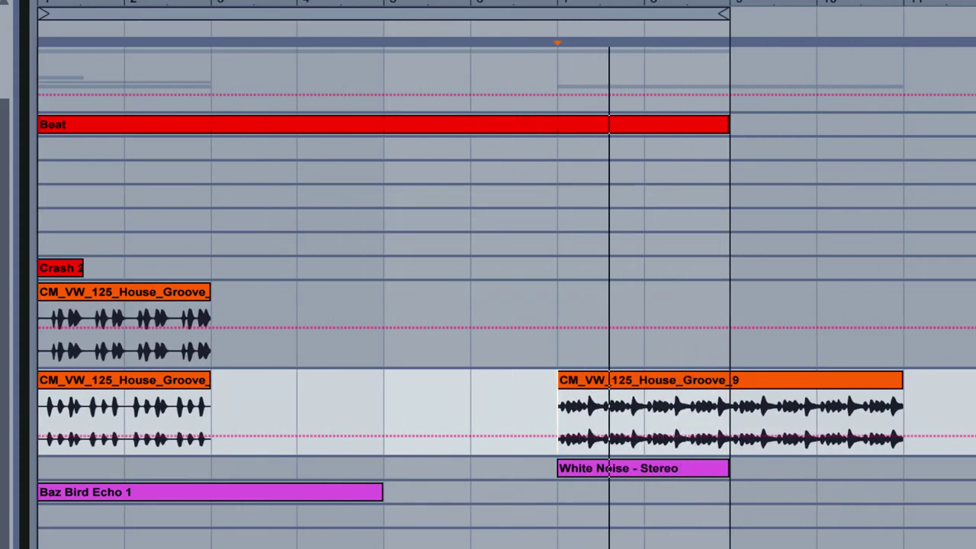
pyautogui.press('space')
pyautogui.click(47, 407)
pyautogui.press('space')
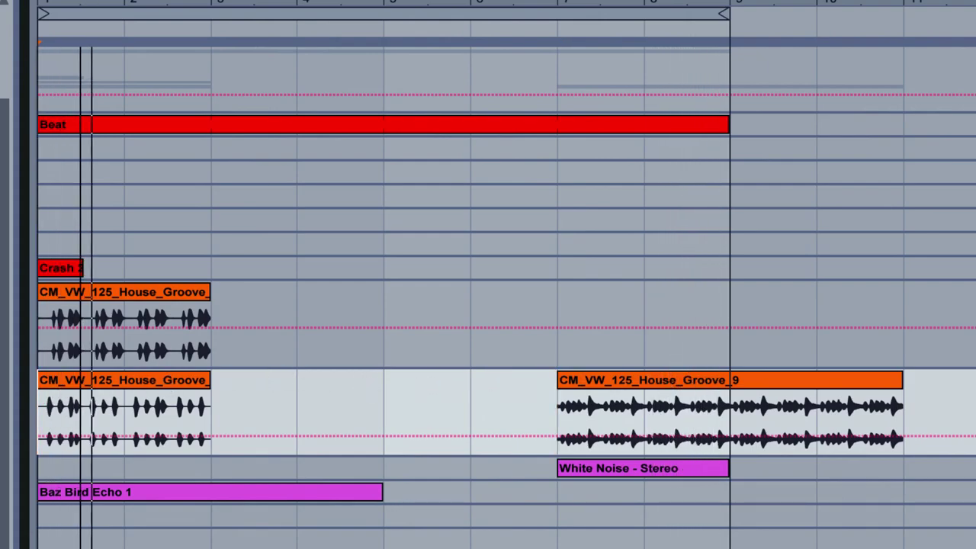
# Move House_Groove_9 to bar 5, and extend House_Groove_4 to bar 5 and House_Groove_5 to bar 9.
pyautogui.moveTo(102, 3); pyautogui.dragTo(102, 0)
pyautogui.moveTo(434, 380); pyautogui.dragTo(332, 381)
pyautogui.moveTo(145, 379); pyautogui.dragTo(267, 381)
pyautogui.moveTo(151, 292); pyautogui.dragTo(495, 292)
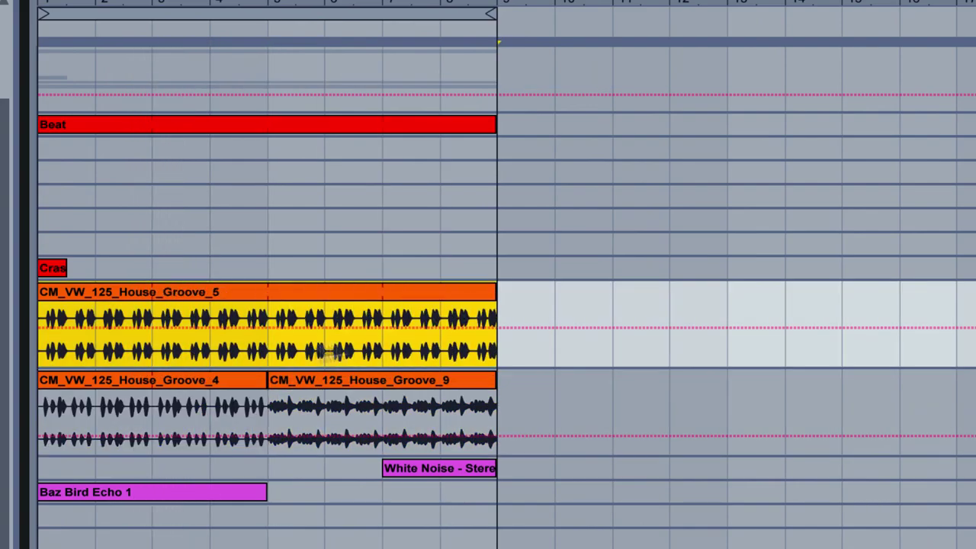
# Listen to the loops from bar 5 and shorten the House_Groove_5 clip to end at bar 5.
pyautogui.click(268, 348)
pyautogui.press('space')
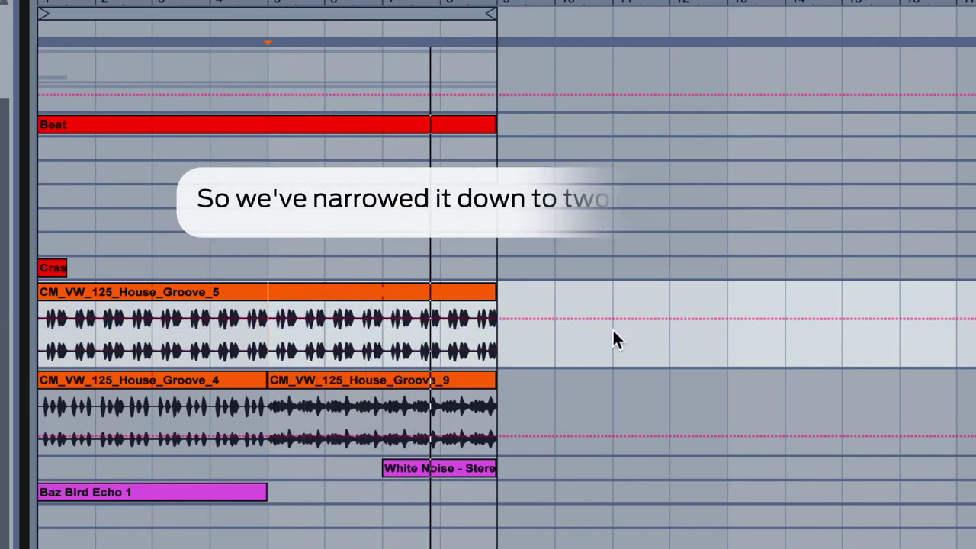
pyautogui.moveTo(489, 299); pyautogui.dragTo(269, 298)
pyautogui.moveTo(329, 6); pyautogui.dragTo(329, 0)
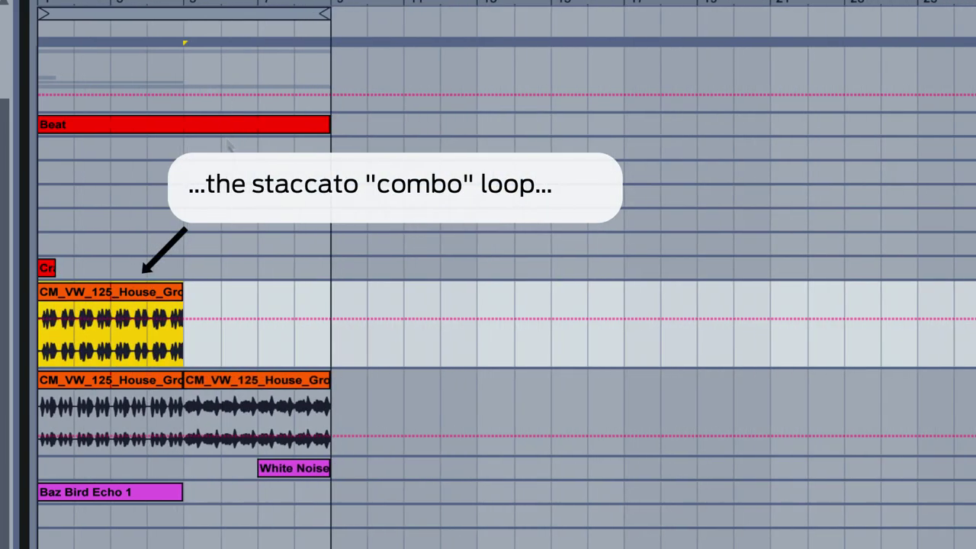
# Move the House_Groove_4 and House_Groove_5 clips out to bar 14 and put House_Groove_9 at the start, extended to bar 9.
pyautogui.moveTo(255, 396); pyautogui.dragTo(414, 416)
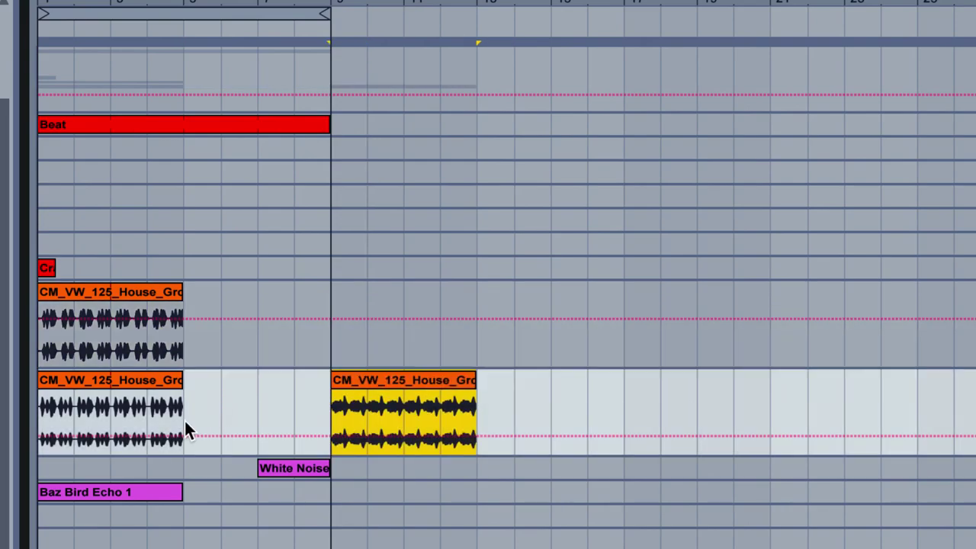
pyautogui.click(165, 290)
pyautogui.keyDown('shift'); pyautogui.click(167, 389); pyautogui.keyUp('shift')
pyautogui.moveTo(153, 303); pyautogui.dragTo(653, 328)
pyautogui.moveTo(417, 386); pyautogui.dragTo(109, 390)
pyautogui.press('space')
pyautogui.moveTo(181, 379); pyautogui.dragTo(331, 381)
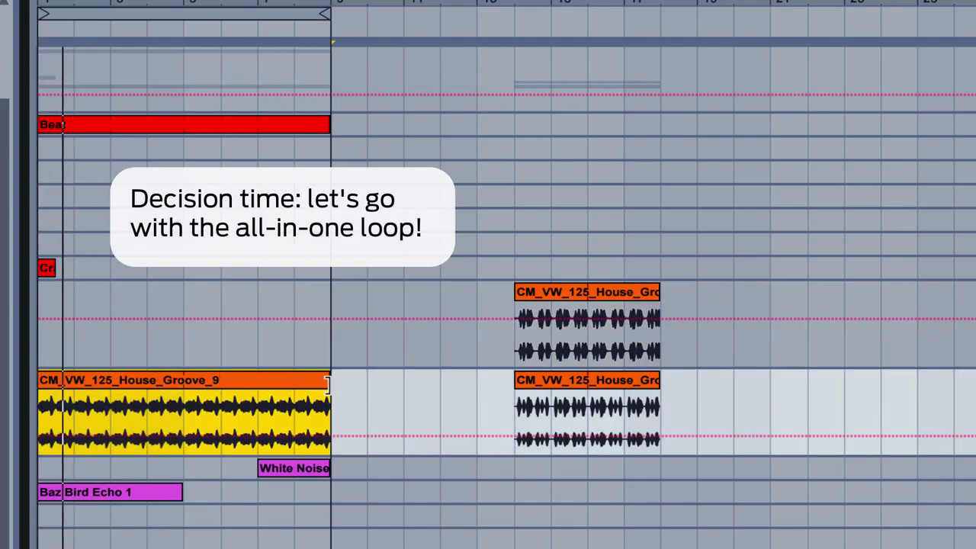
# Select the first four bars of the House_Groove_9 loop and display the Top Loop track's devices.
pyautogui.click(74, 423)
pyautogui.moveTo(39, 424); pyautogui.dragTo(183, 423)
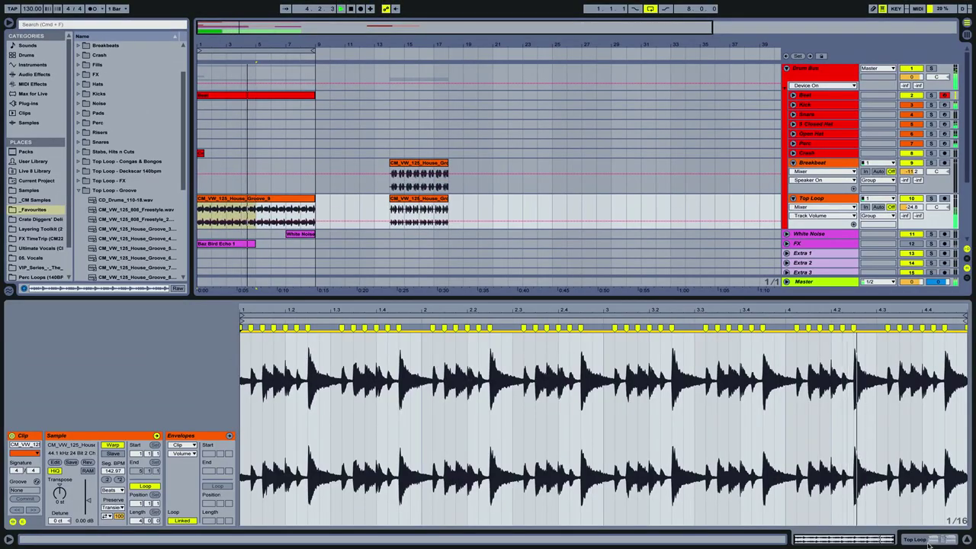
pyautogui.click(929, 543)
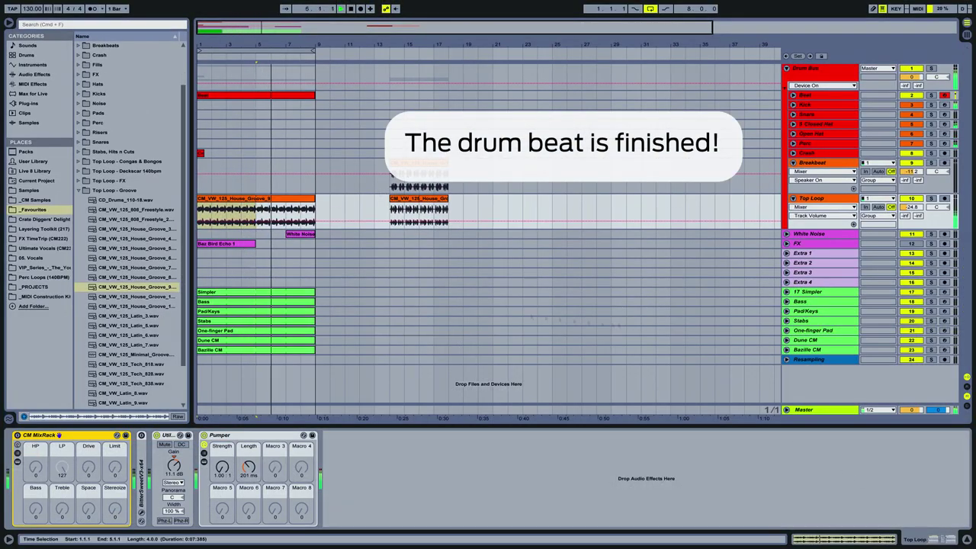
# Select and unfold the Stabs track, and audition stab sounds up to Stab Selector 29.
pyautogui.click(905, 322)
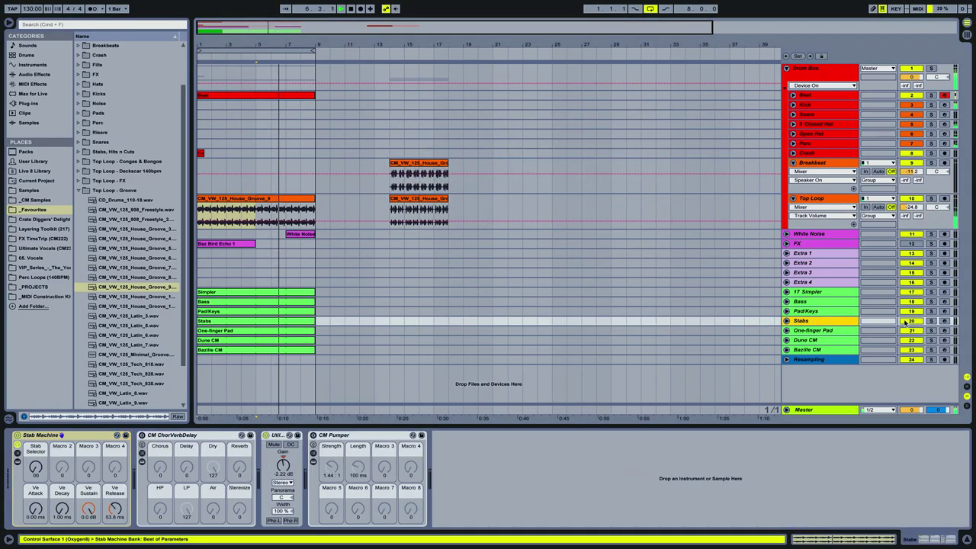
pyautogui.click(786, 321)
pyautogui.moveTo(33, 467); pyautogui.dragTo(33, 461)
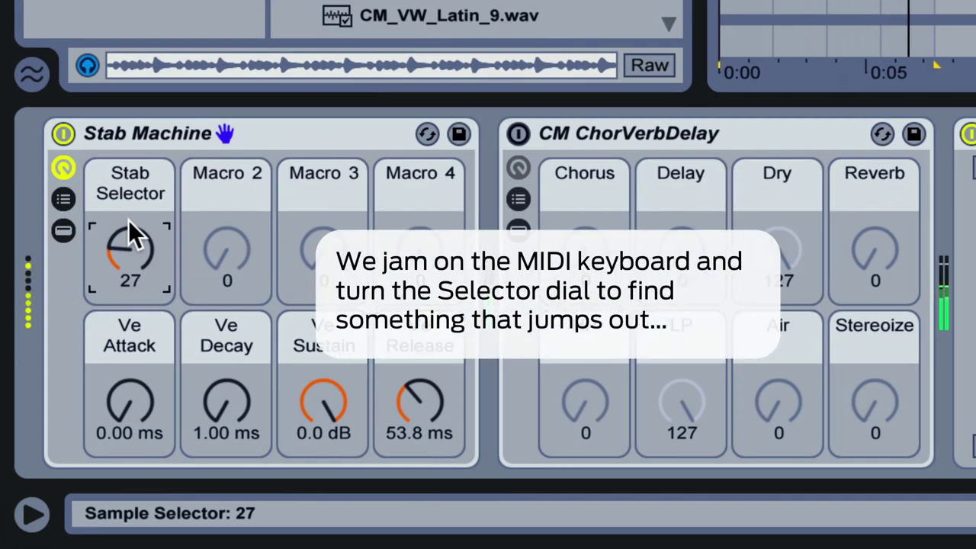
pyautogui.moveTo(124, 225); pyautogui.dragTo(125, 220)
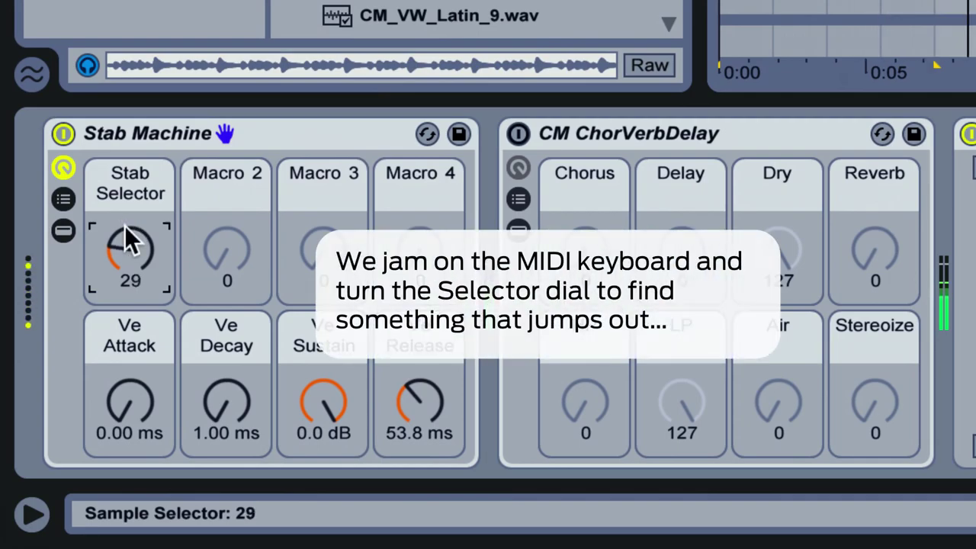
# Enable the CM ChorVerbDelay on the Stabs track and set Reverb to 30 and Delay to 53.
pyautogui.click(520, 134)
pyautogui.moveTo(873, 248); pyautogui.dragTo(873, 183)
pyautogui.moveTo(686, 246); pyautogui.dragTo(686, 215)
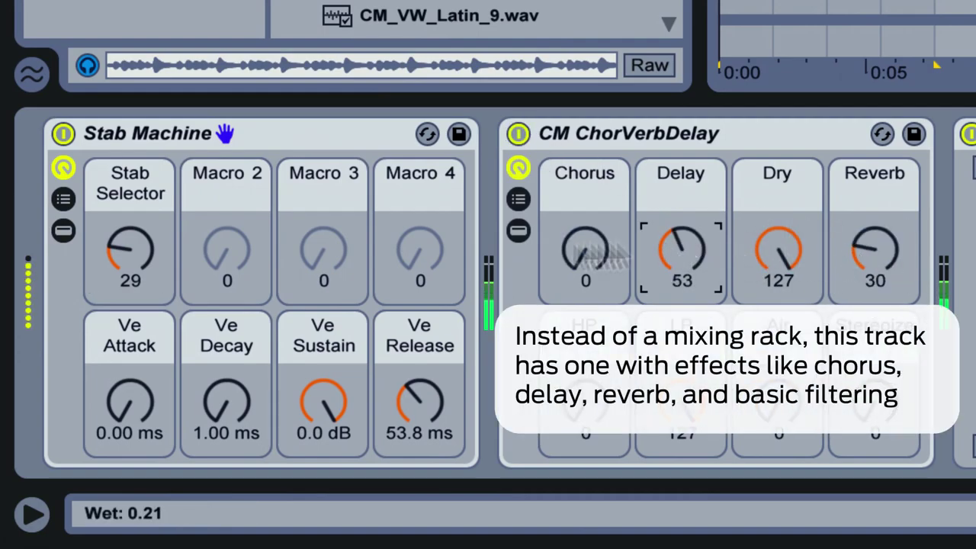
# Audition further sounds in the Stab Machine and raise its Stab Selector to 40.
pyautogui.click(107, 243)
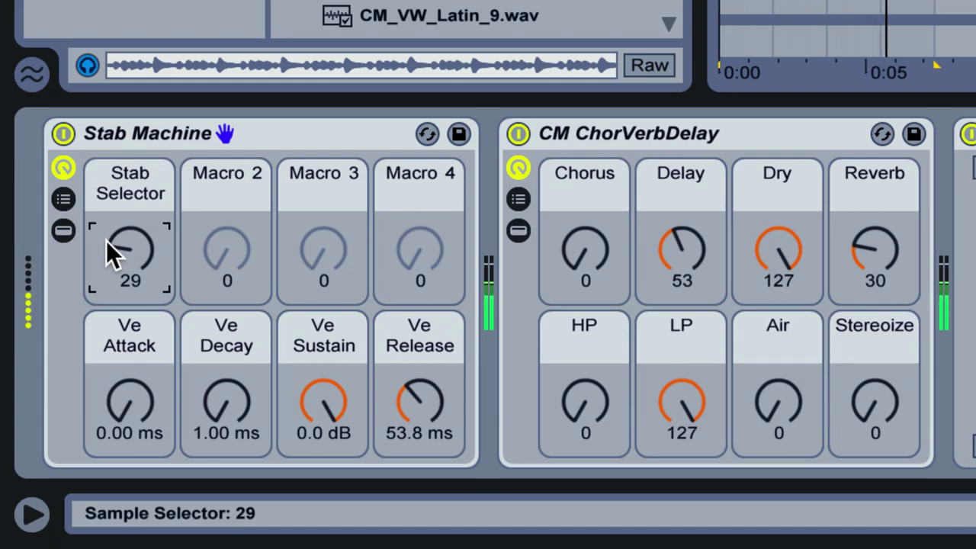
pyautogui.press('Up')
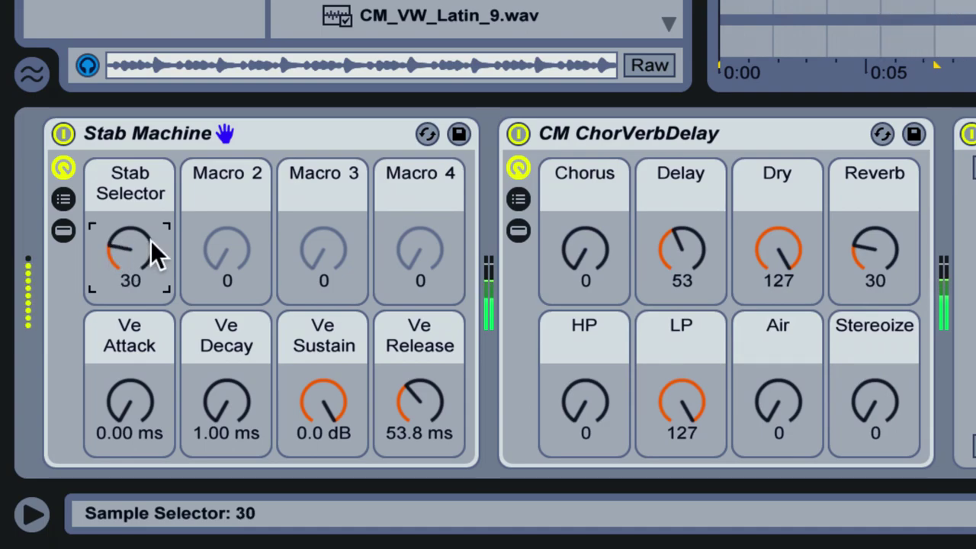
pyautogui.press('Up')
pyautogui.press('Up')
pyautogui.moveTo(150, 240); pyautogui.dragTo(150, 230)
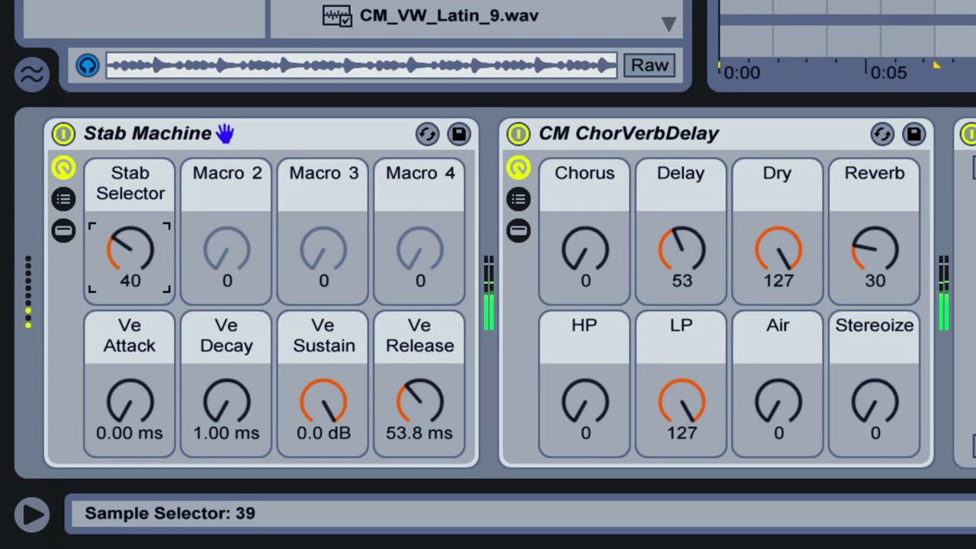
# Check the gain reduction of the Frontier limiter on the Master track and close its window.
pyautogui.click(972, 267)
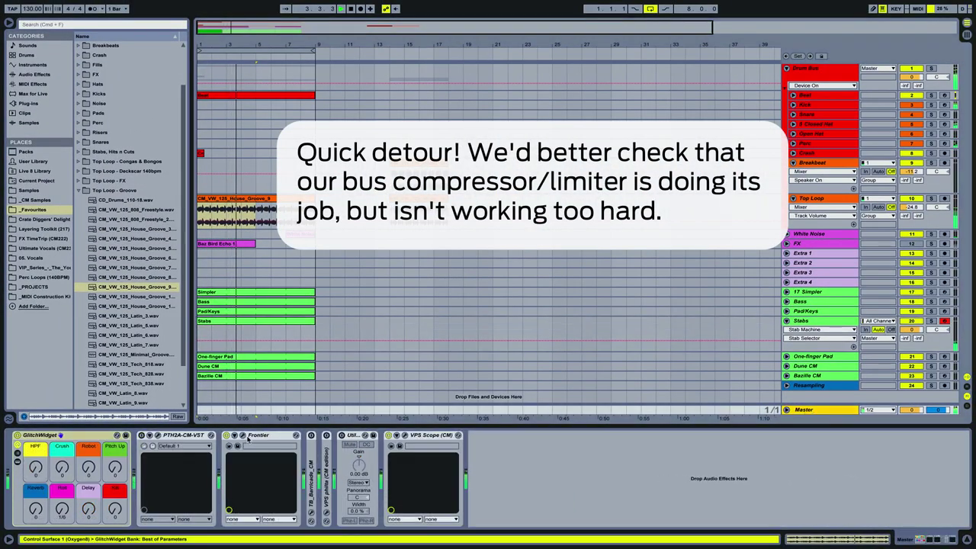
pyautogui.click(243, 435)
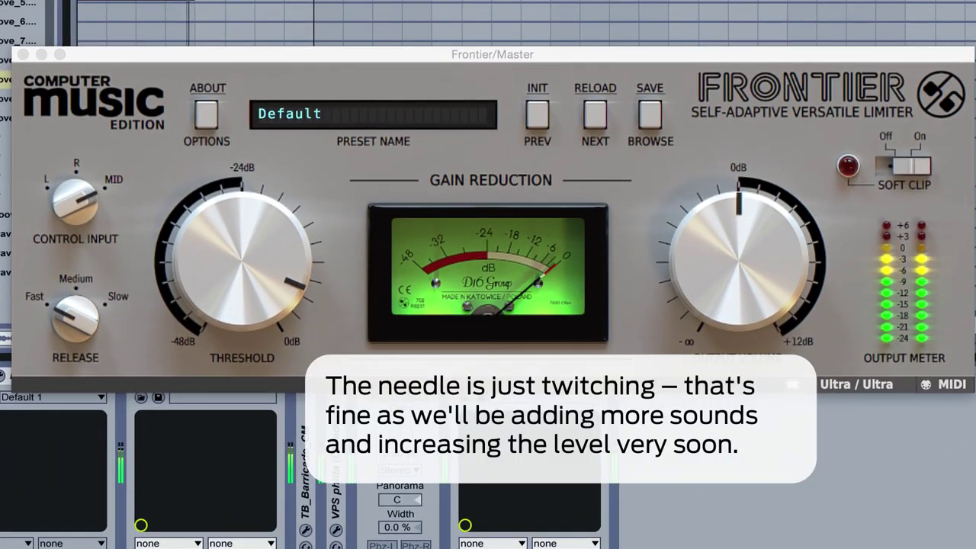
pyautogui.click(972, 79)
pyautogui.click(24, 55)
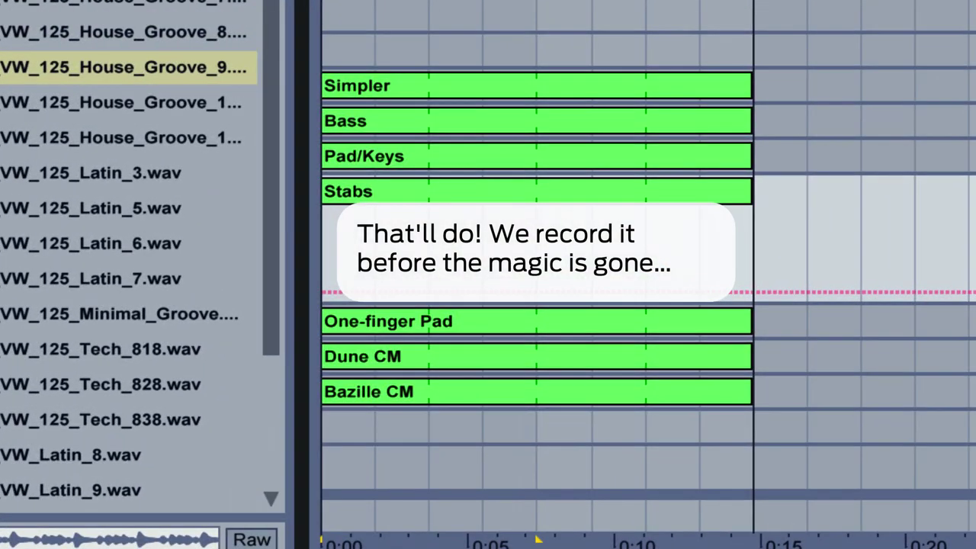
# Record an eight-bar stab riff on the Stabs track and play it back.
pyautogui.press('space')
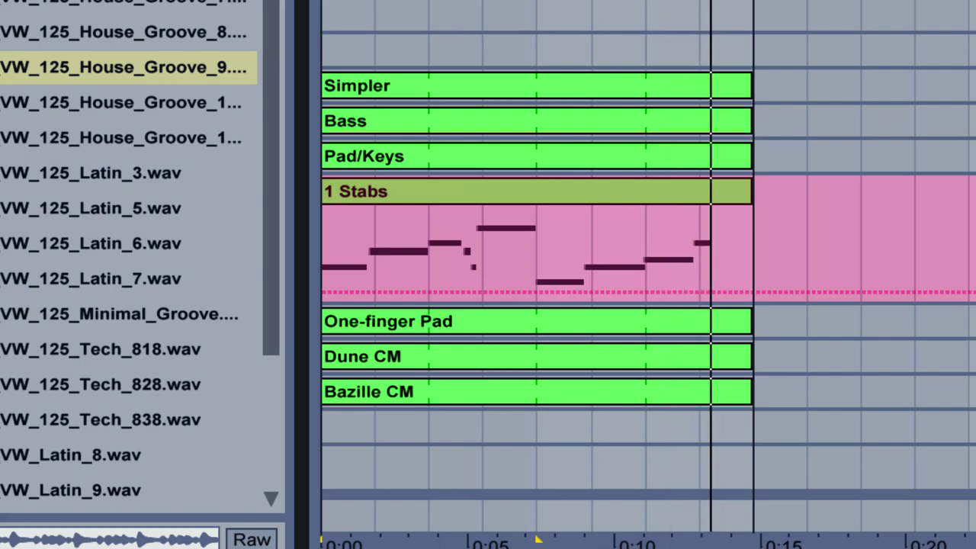
pyautogui.press('space')
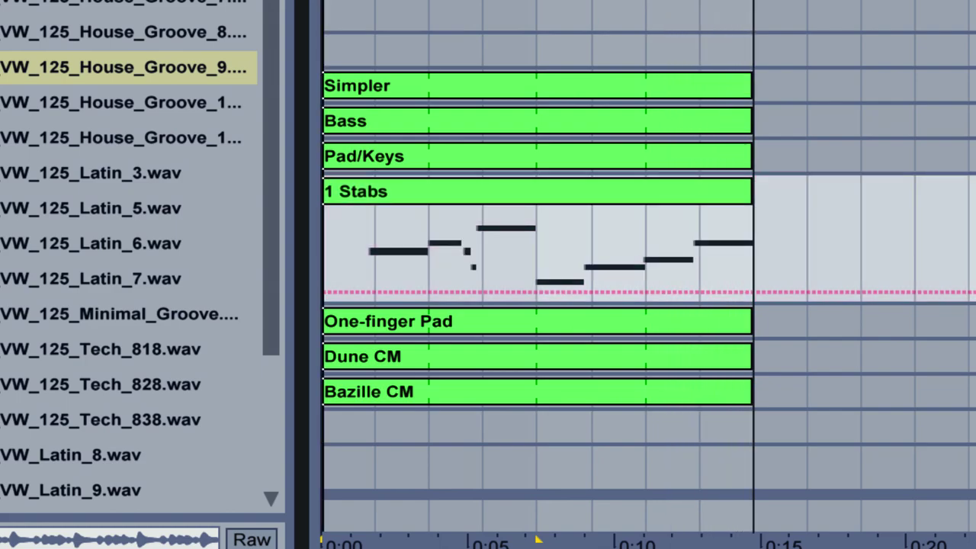
pyautogui.press('space')
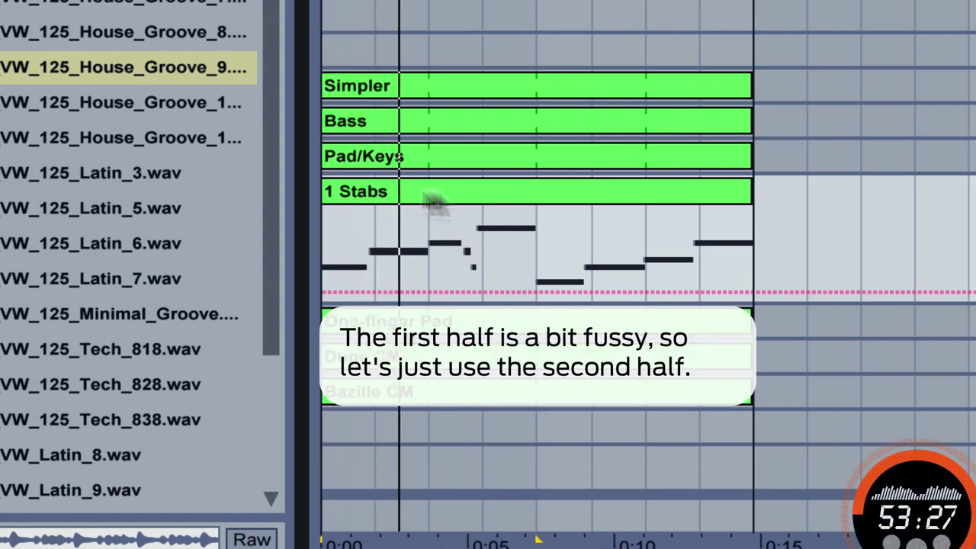
# Split the recorded Stabs clip at bar 5, park the first half beyond the loop, move the second half to bar 1 and play it.
pyautogui.click(538, 236)
pyautogui.press('super+e')
pyautogui.moveTo(468, 190)
pyautogui.mouseDown()
pyautogui.moveTo(954, 191)
pyautogui.moveTo(725, 174)
pyautogui.moveTo(584, 207)
pyautogui.moveTo(324, 238)
pyautogui.mouseUp()
pyautogui.press('space')
pyautogui.press('space')
pyautogui.press('space')
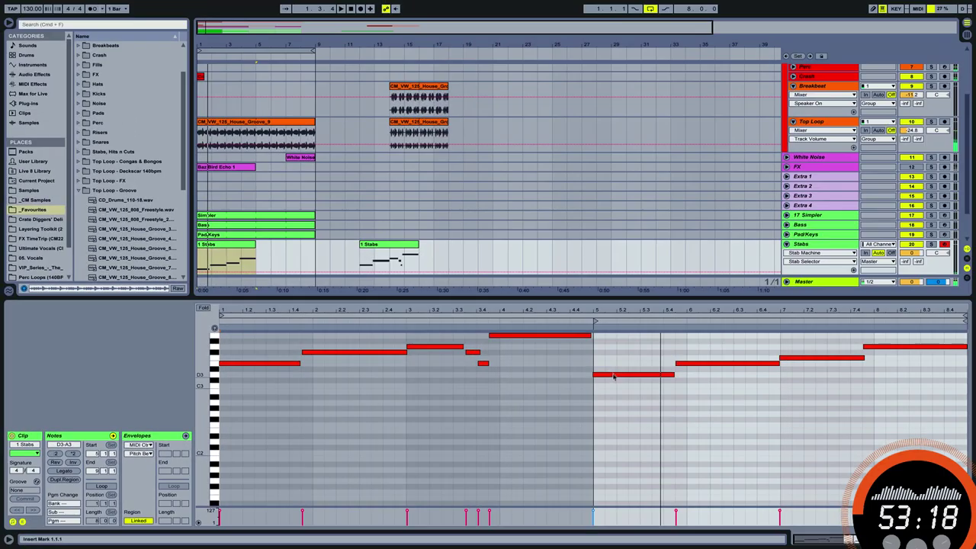
# Select all notes in the Stabs clip and quantize them while it plays.
pyautogui.click(613, 374)
pyautogui.press('space')
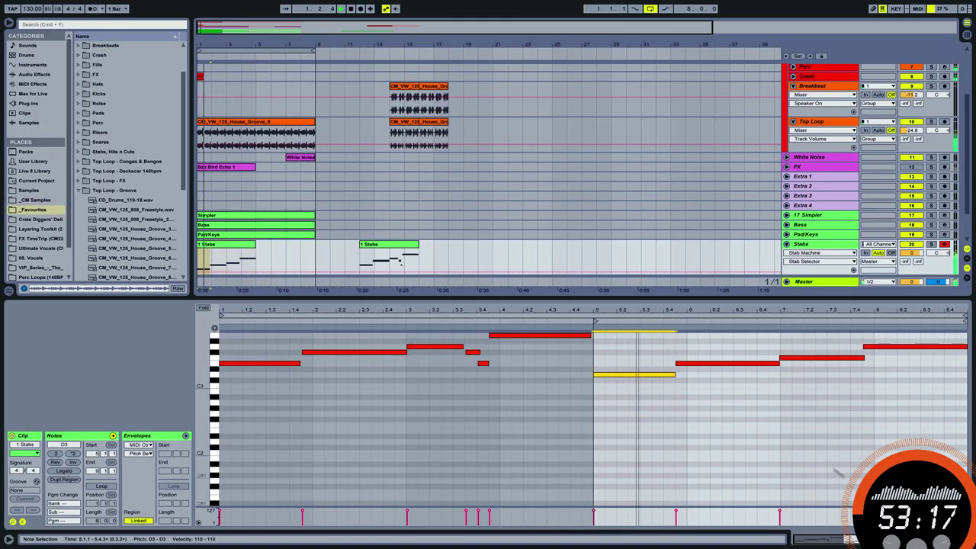
pyautogui.hotkey('ctrl', 'a')
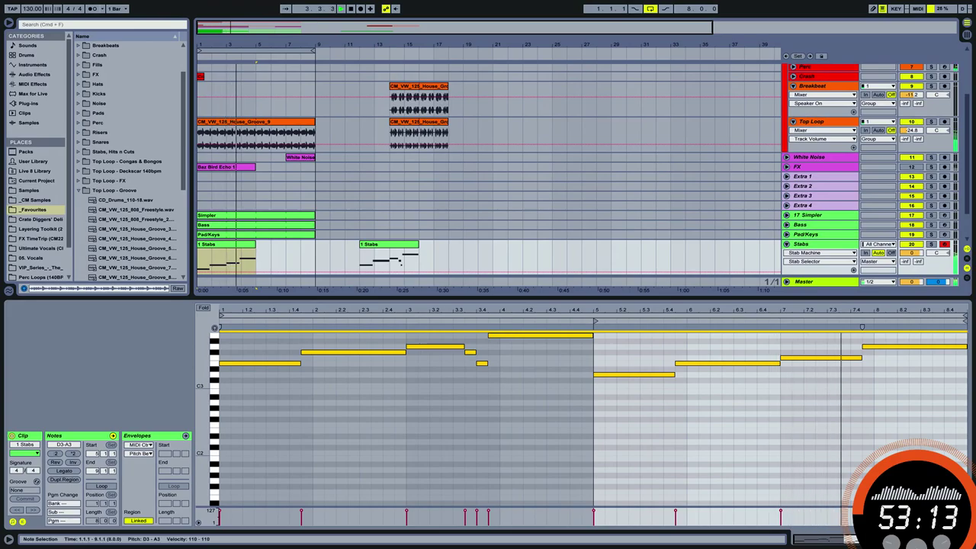
# Raise the HP of the Stabs track's CM ChorVerbDelay to 42 to roll off the chord's low end.
pyautogui.hotkey('shift', 'Tab')
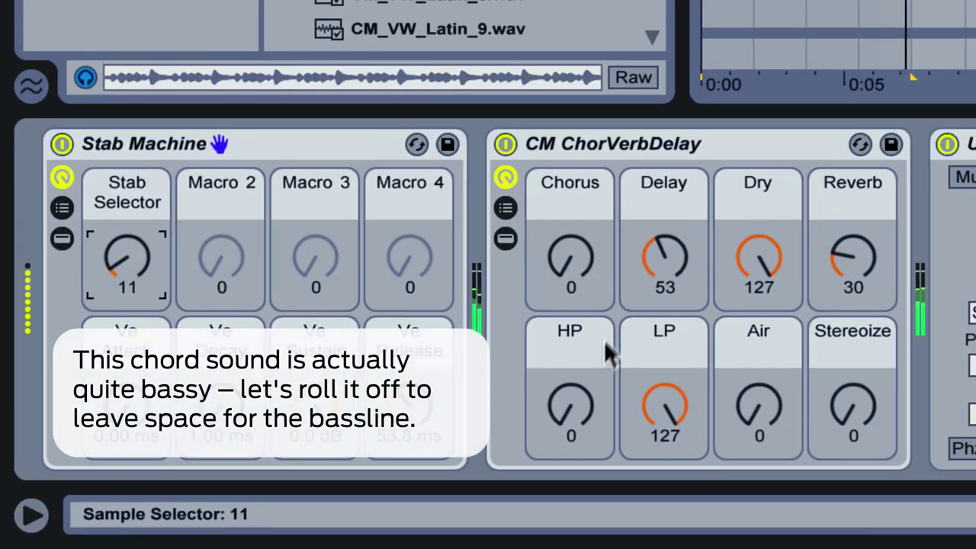
pyautogui.moveTo(171, 487); pyautogui.dragTo(171, 474)
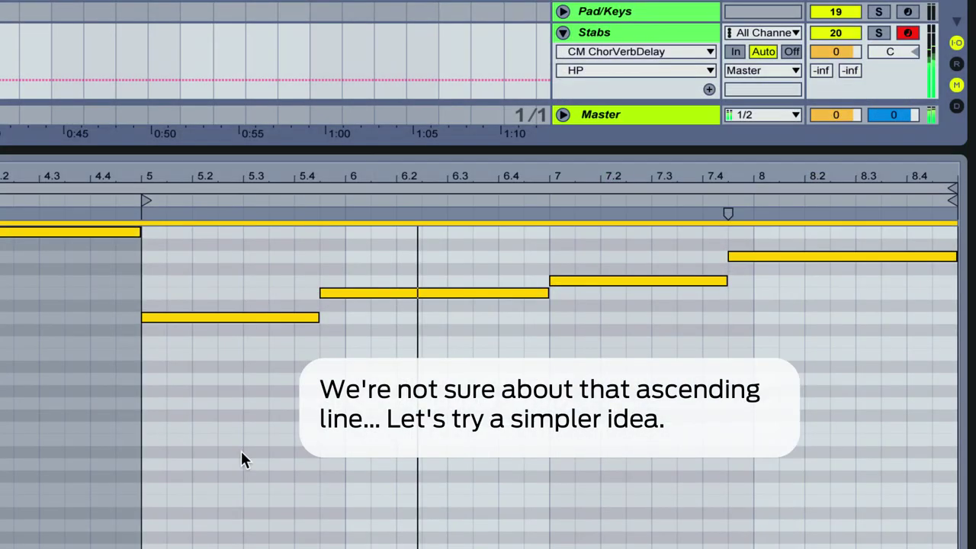
# Lower the Stabs note starting at bar 7 to C3 and the last note to D3.
pyautogui.moveTo(637, 282); pyautogui.dragTo(622, 357)
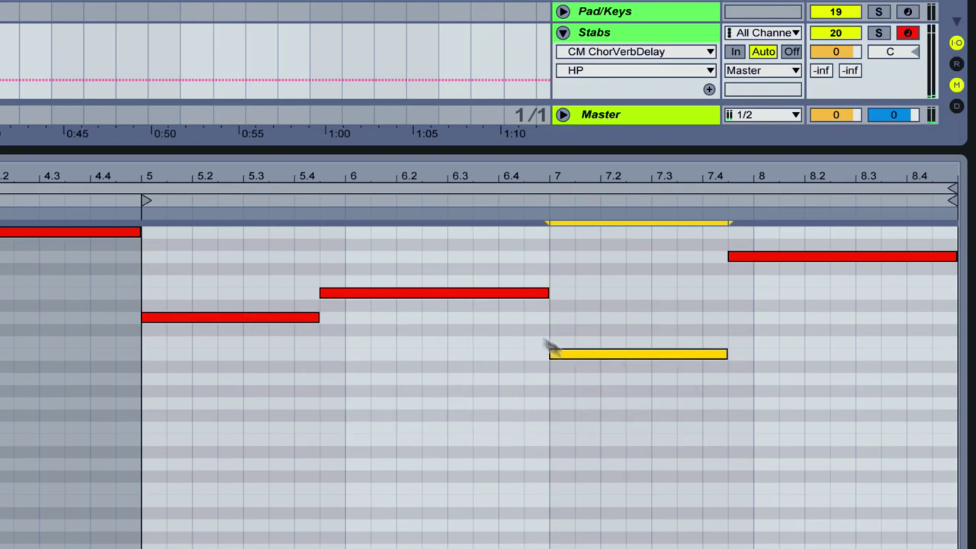
pyautogui.press('Up')
pyautogui.moveTo(790, 256); pyautogui.dragTo(790, 321)
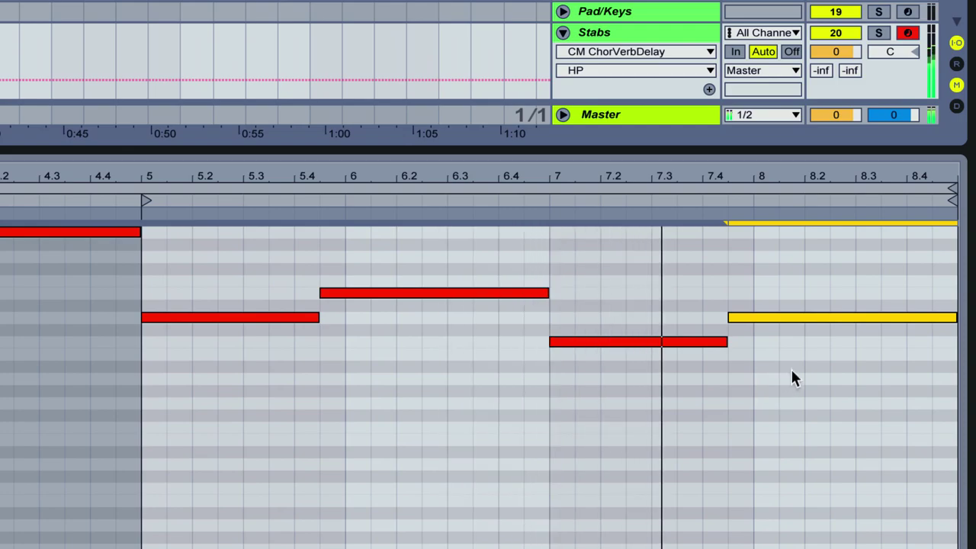
pyautogui.click(708, 342)
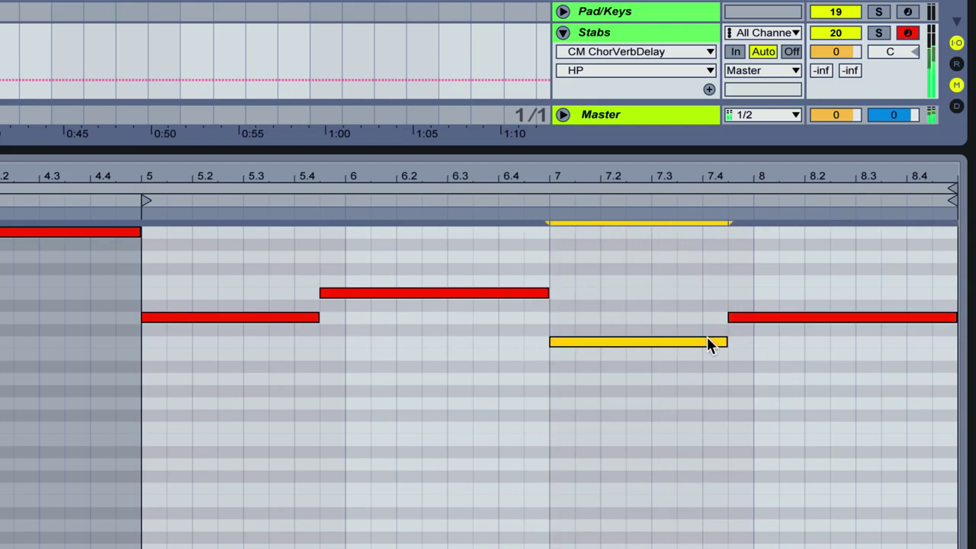
# Try other lower pitches for the last two notes of the Stabs riff.
pyautogui.moveTo(708, 284); pyautogui.dragTo(786, 346)
pyautogui.click(674, 342)
pyautogui.press('Down')
pyautogui.press('Down')
pyautogui.press('space')
pyautogui.click(170, 404)
pyautogui.moveTo(152, 405); pyautogui.dragTo(568, 250)
pyautogui.click(645, 328)
pyautogui.click(639, 366)
pyautogui.press('Up')
pyautogui.press('Up')
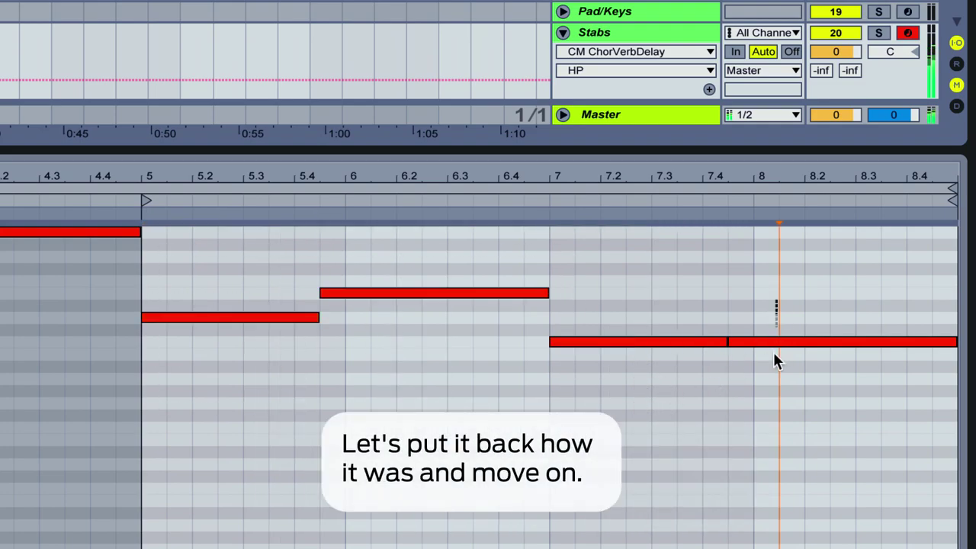
# Raise the last Stabs note two semitones back to D3.
pyautogui.click(773, 346)
pyautogui.press('Up')
pyautogui.press('Up')
pyautogui.press('space')
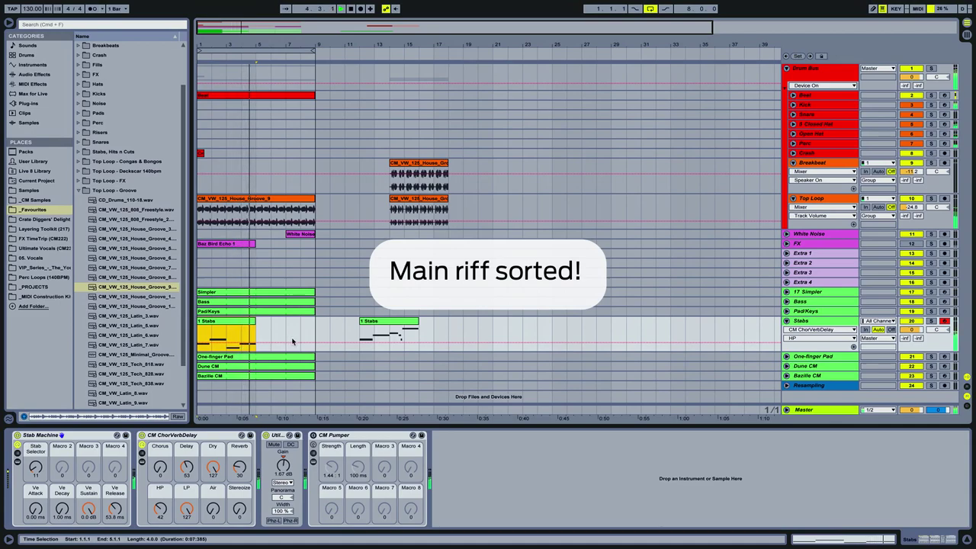
# Duplicate the four-bar Stabs riff clip so that it also fills bars 5 to 8.
pyautogui.press('super+d')
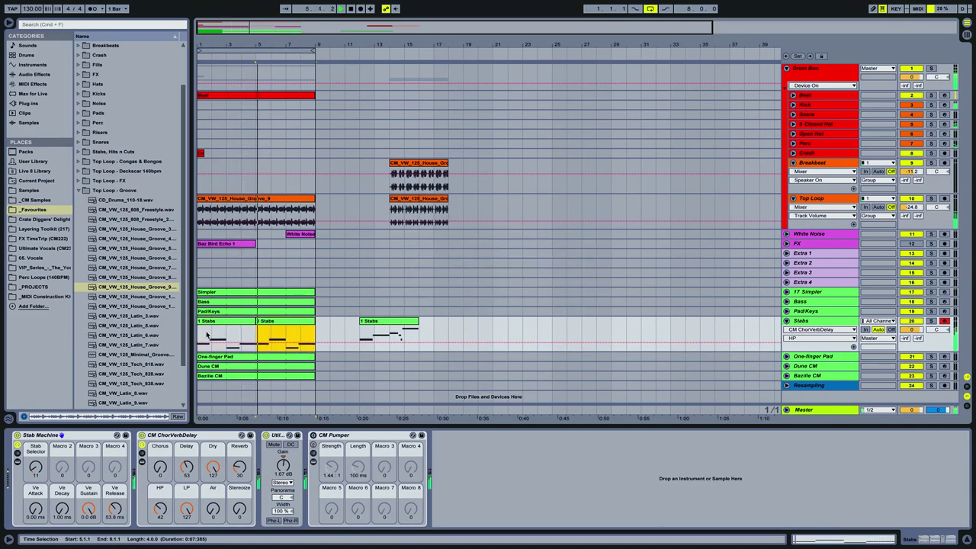
pyautogui.click(333, 326)
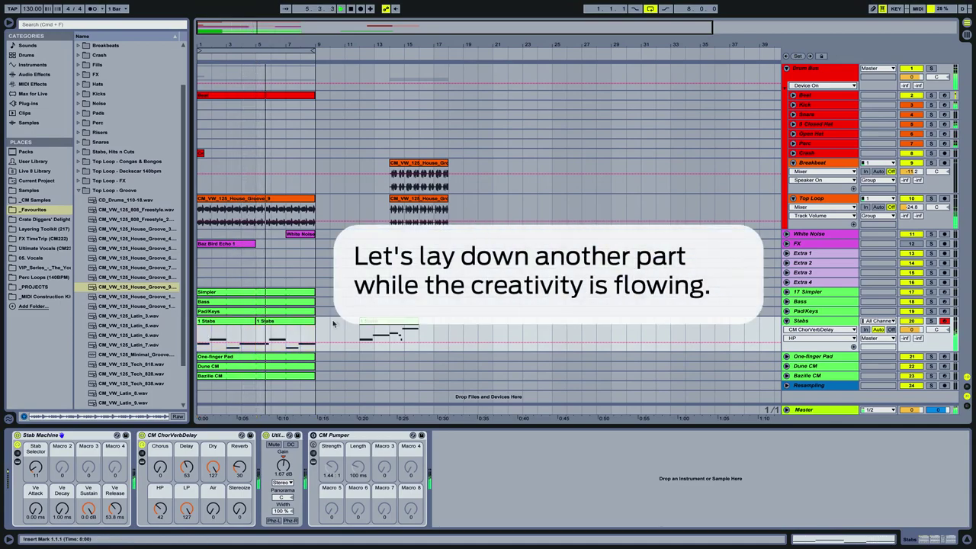
# Arm the Pad/Keys track and set its CM ChorVerbDelay HP to 96 and its Pad Machine Envelope to 35.
pyautogui.click(814, 311)
pyautogui.click(944, 312)
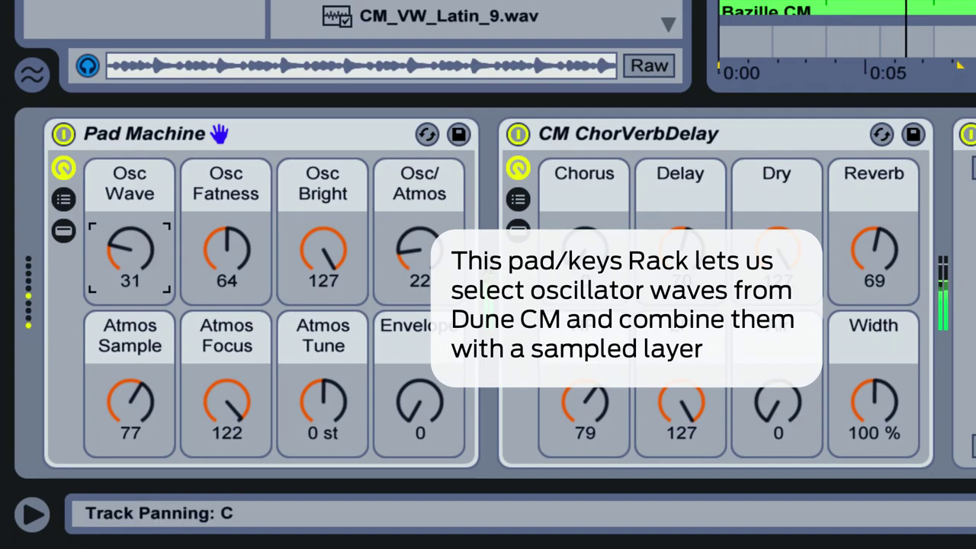
pyautogui.moveTo(160, 235); pyautogui.dragTo(160, 235)
pyautogui.moveTo(564, 406); pyautogui.dragTo(564, 395)
pyautogui.click(414, 362)
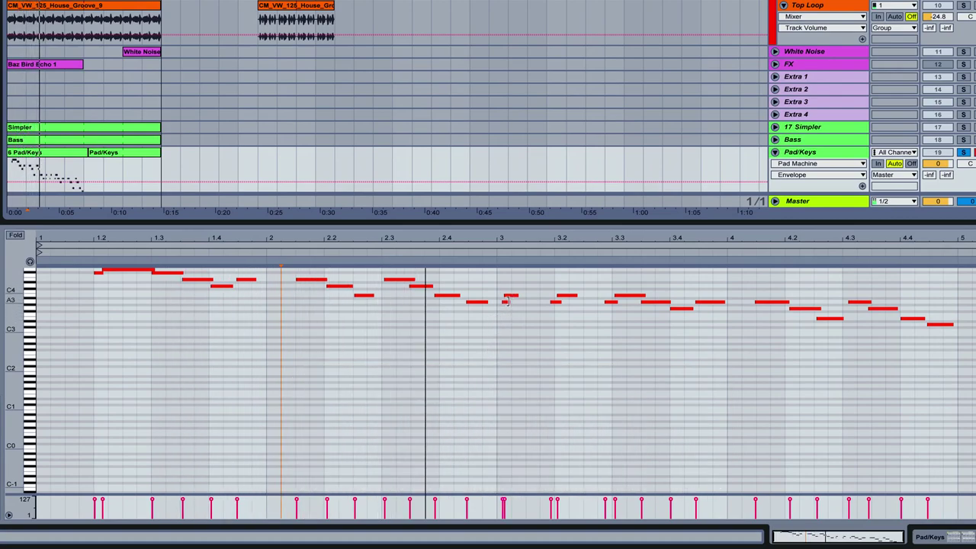
# Adjust the short note at the start of bar 3 in the recorded Pad/Keys clip.
pyautogui.moveTo(507, 303); pyautogui.dragTo(504, 303)
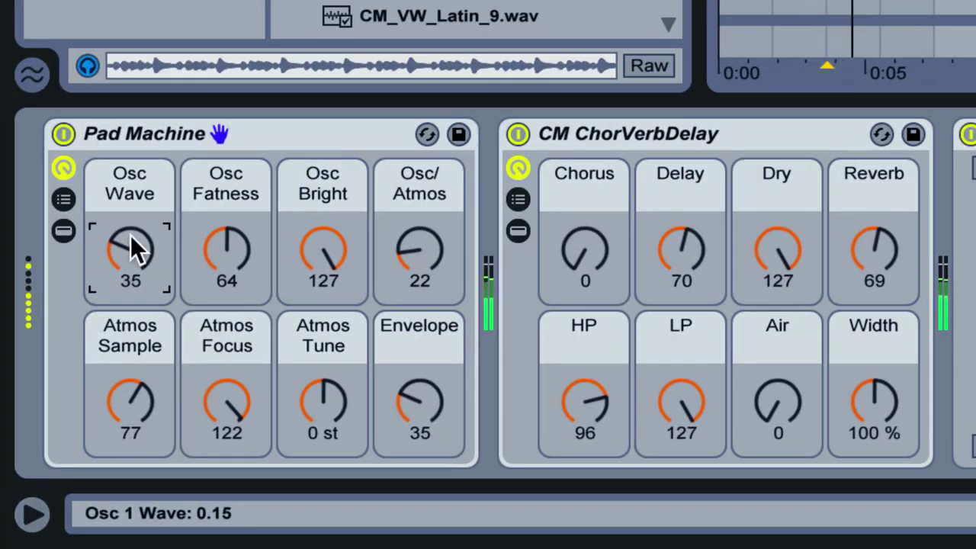
# Set the Pad Machine's Osc/Atmos to 64 and audition atmos layers, settling on Atmos Sample 78.
pyautogui.moveTo(419, 249)
pyautogui.mouseDown()
pyautogui.moveTo(420, 232)
pyautogui.moveTo(427, 243)
pyautogui.mouseUp()
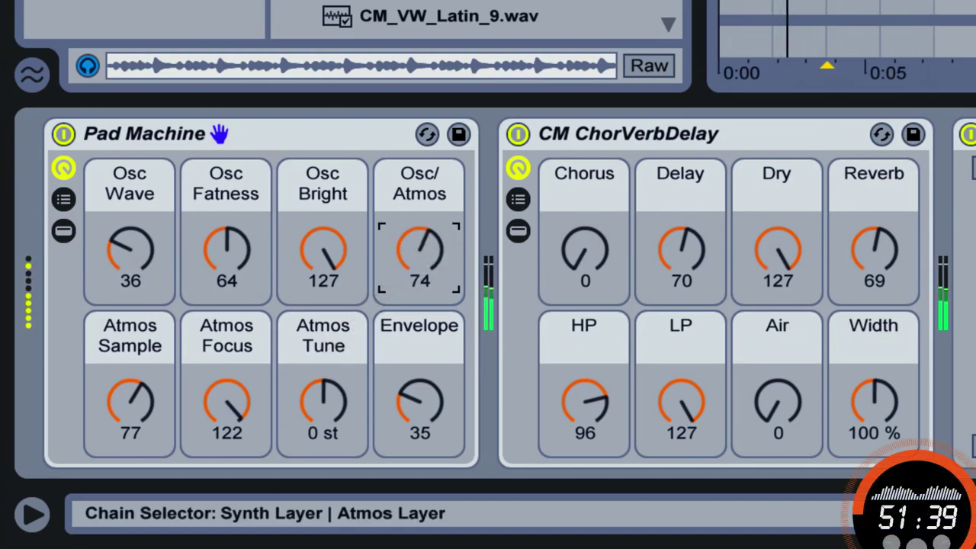
pyautogui.moveTo(419, 248); pyautogui.dragTo(419, 256)
pyautogui.moveTo(130, 402); pyautogui.dragTo(130, 397)
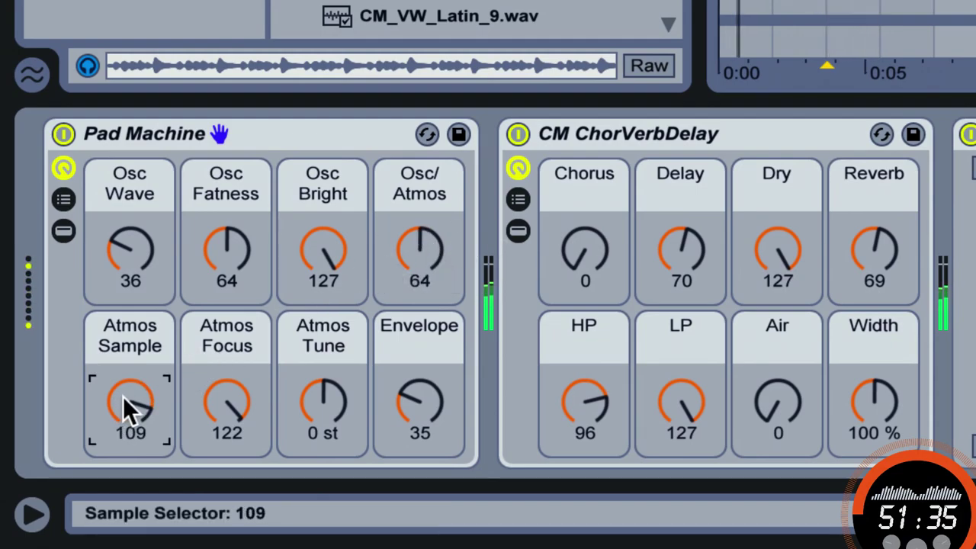
pyautogui.moveTo(123, 396); pyautogui.dragTo(133, 441)
pyautogui.moveTo(123, 397); pyautogui.dragTo(124, 358)
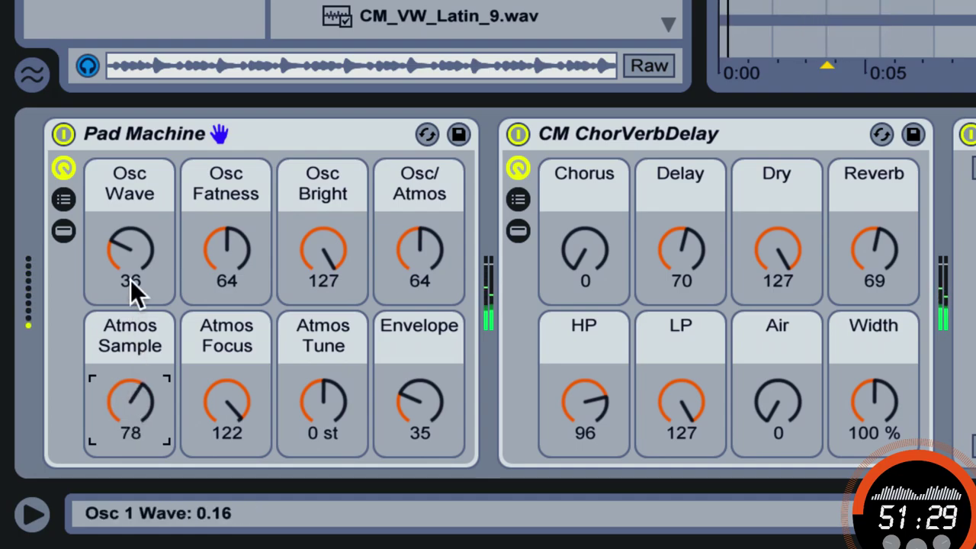
# Set the Pad Machine's Osc Fatness to 95 and its Atmos Tune to -12 st.
pyautogui.moveTo(217, 223); pyautogui.dragTo(217, 193)
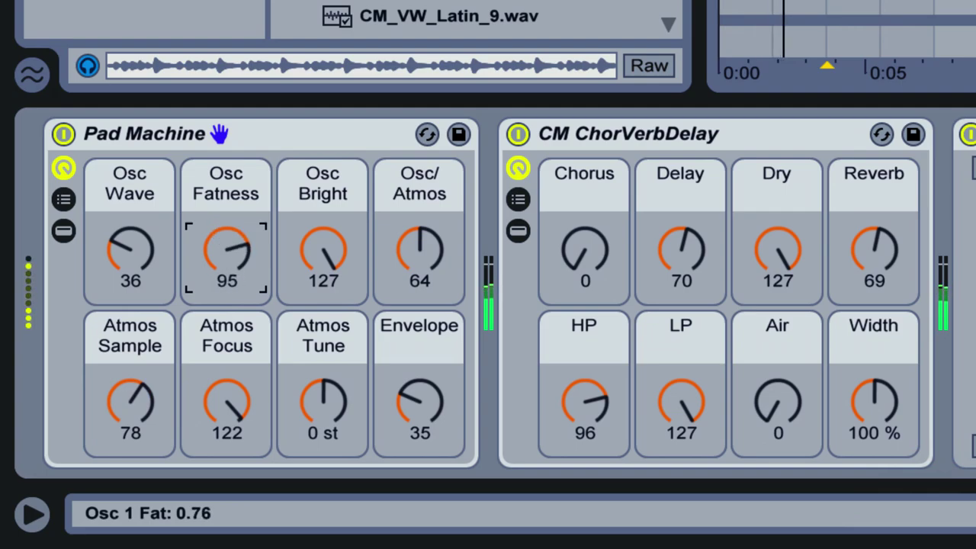
pyautogui.moveTo(333, 396); pyautogui.dragTo(332, 410)
pyautogui.press('space')
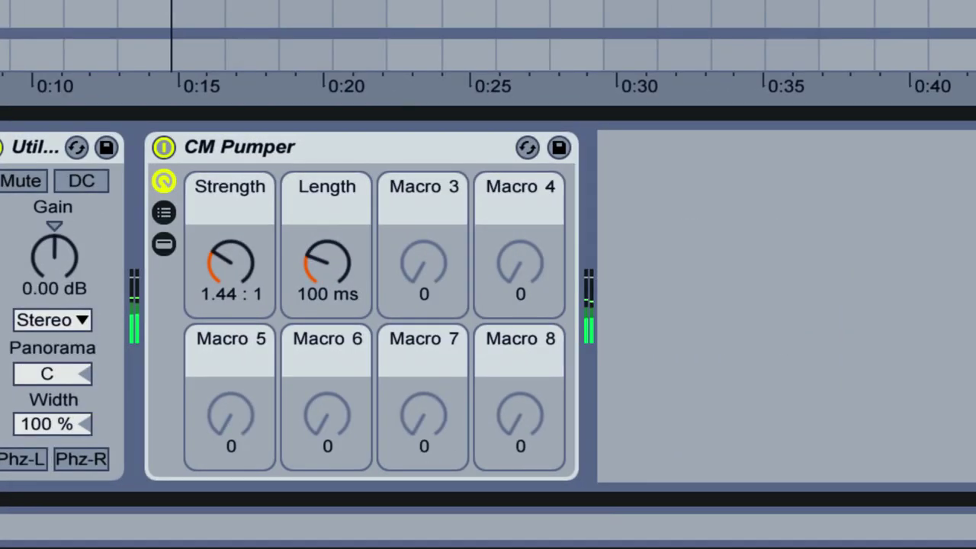
# Raise the Pad/Keys Utility gain and set its CM ChorVerbDelay to Reverb 83, Width 106 %, Chorus 81 and HP 79.
pyautogui.moveTo(46, 261); pyautogui.dragTo(46, 252)
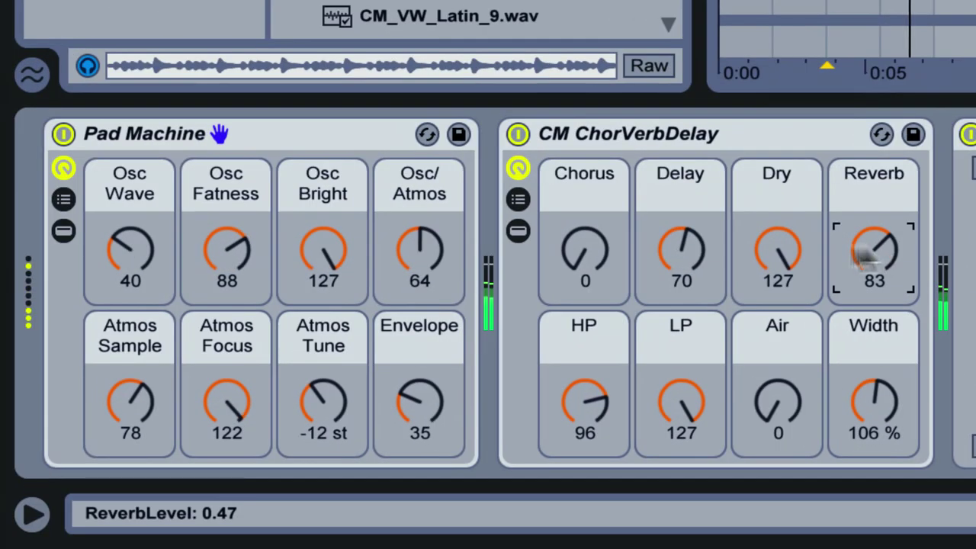
pyautogui.moveTo(585, 252); pyautogui.dragTo(584, 192)
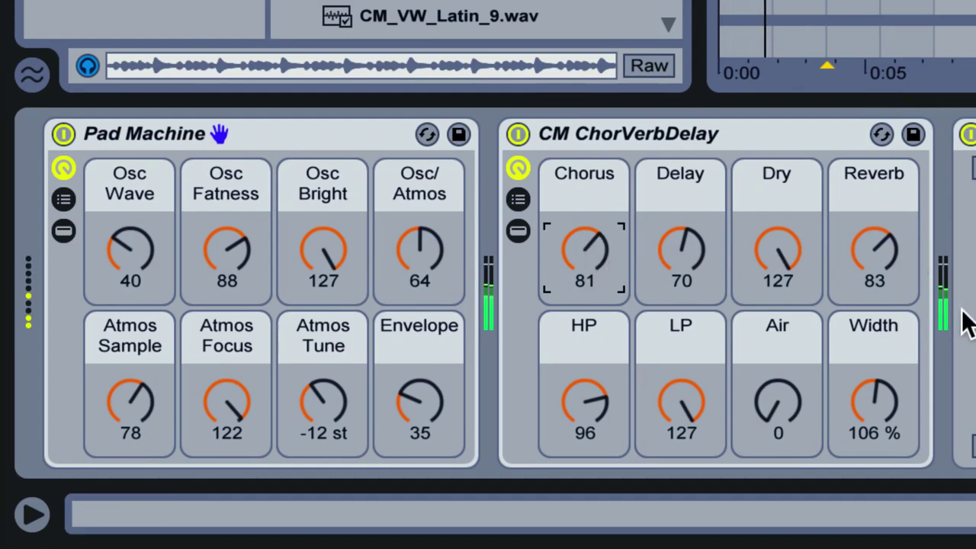
pyautogui.moveTo(585, 403); pyautogui.dragTo(585, 412)
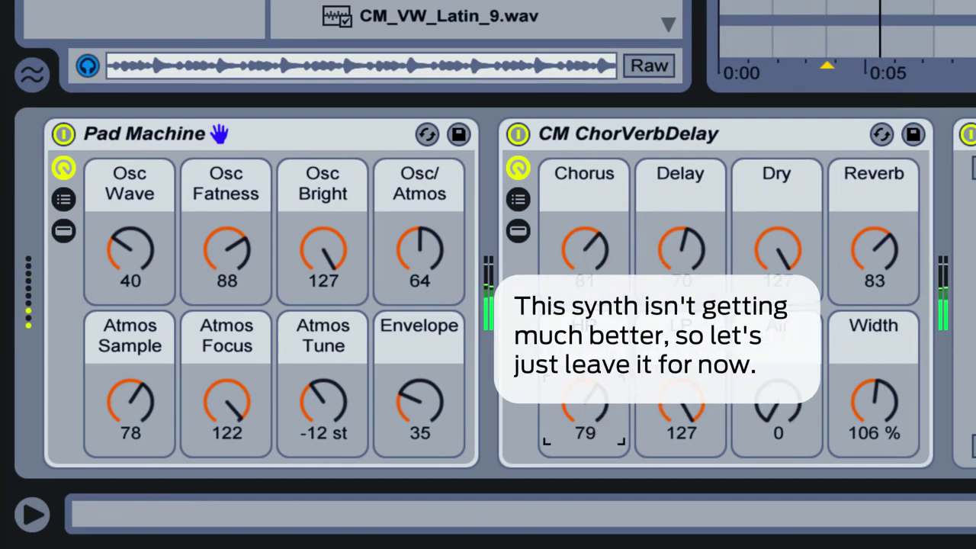
pyautogui.press('Right')
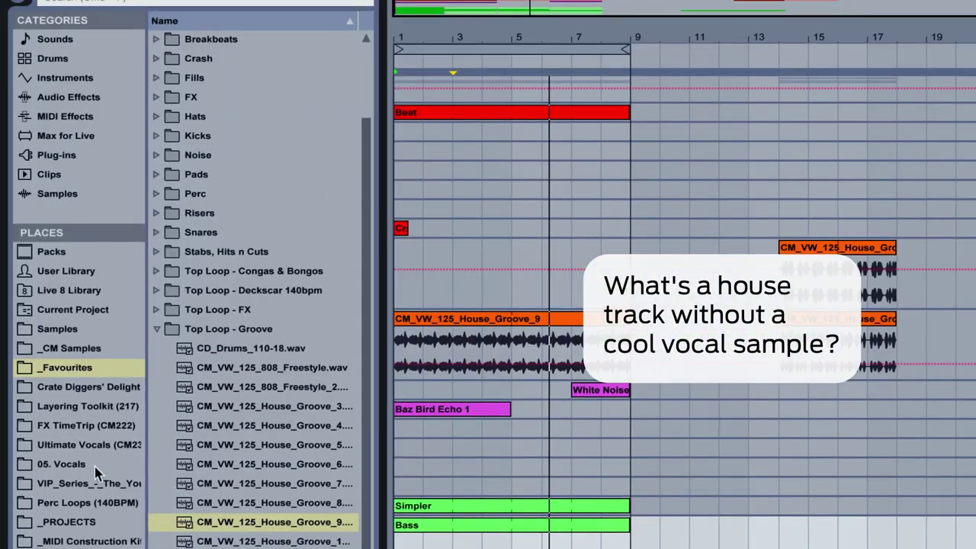
# Open the 05. Vocals folder and audition vocal samples, including Grow.wav.
pyautogui.click(107, 463)
pyautogui.click(242, 233)
pyautogui.click(241, 465)
pyautogui.scroll(-10, 252, 488)
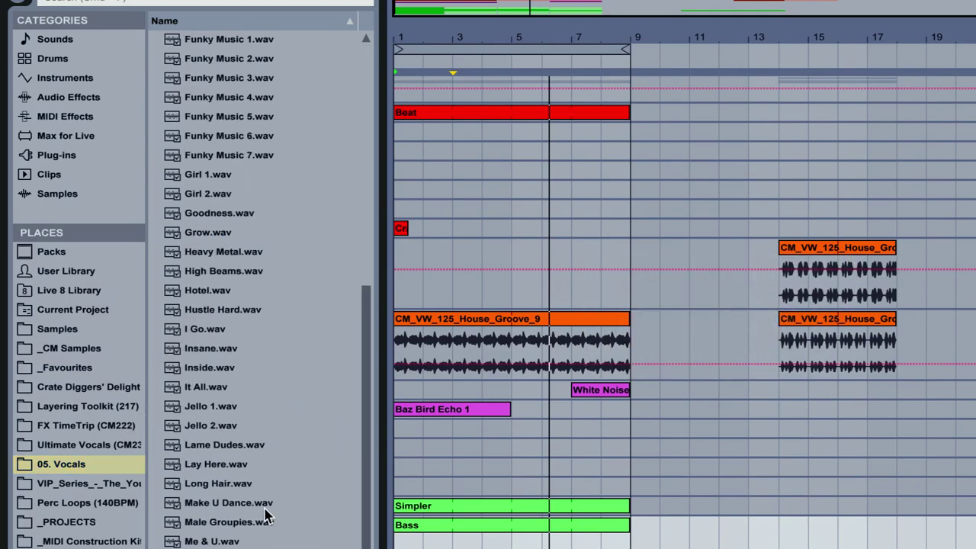
pyautogui.scroll(5, 264, 507)
pyautogui.click(264, 506)
pyautogui.scroll(-1, 265, 505)
pyautogui.click(265, 506)
pyautogui.scroll(-2, 265, 505)
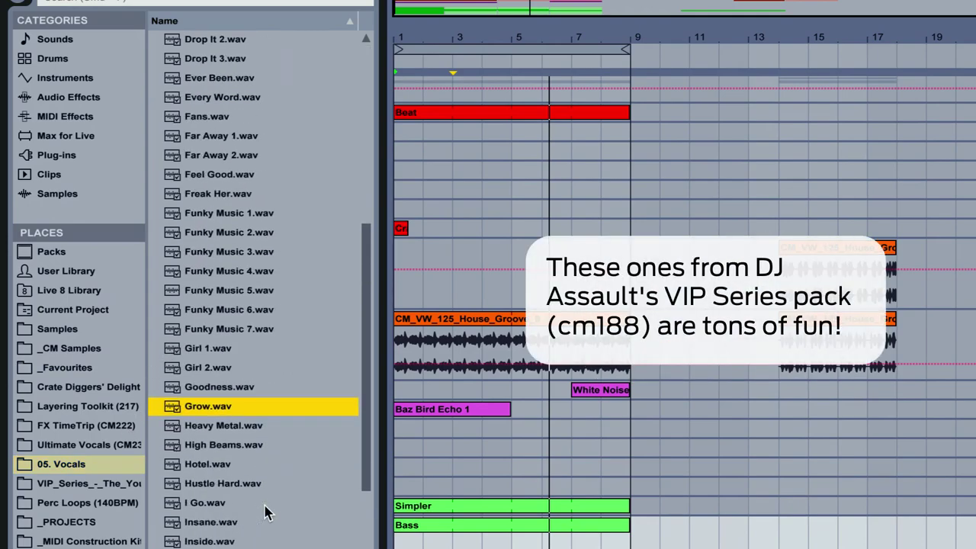
# Audition the vocal samples Chickens.wav, Bounce.wav and Far Away 1.wav in the 05. Vocals folder.
pyautogui.scroll(-3, 264, 509)
pyautogui.scroll(9, 259, 535)
pyautogui.scroll(-5, 261, 539)
pyautogui.scroll(8, 258, 536)
pyautogui.click(235, 371)
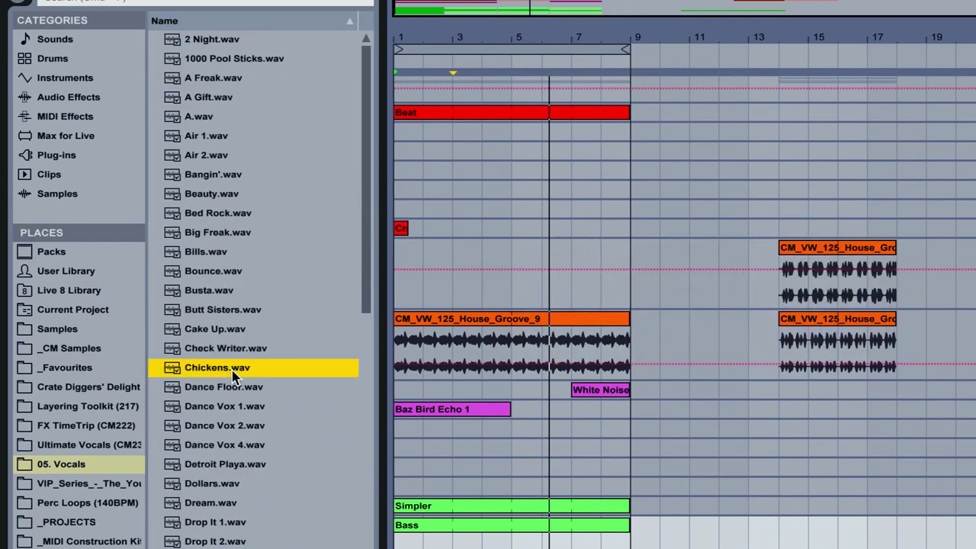
pyautogui.click(241, 274)
pyautogui.scroll(-3, 259, 381)
pyautogui.click(278, 449)
pyautogui.scroll(-6, 277, 458)
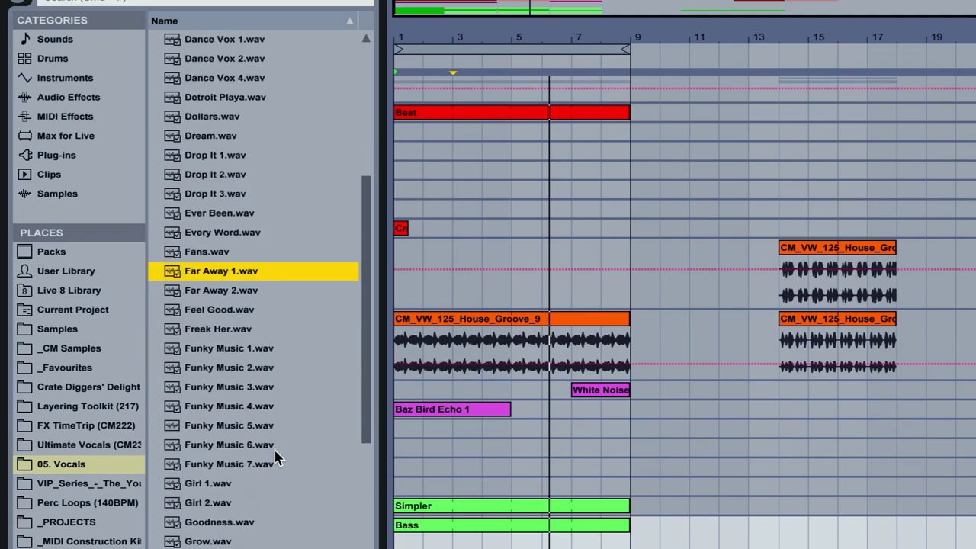
pyautogui.scroll(-9, 273, 476)
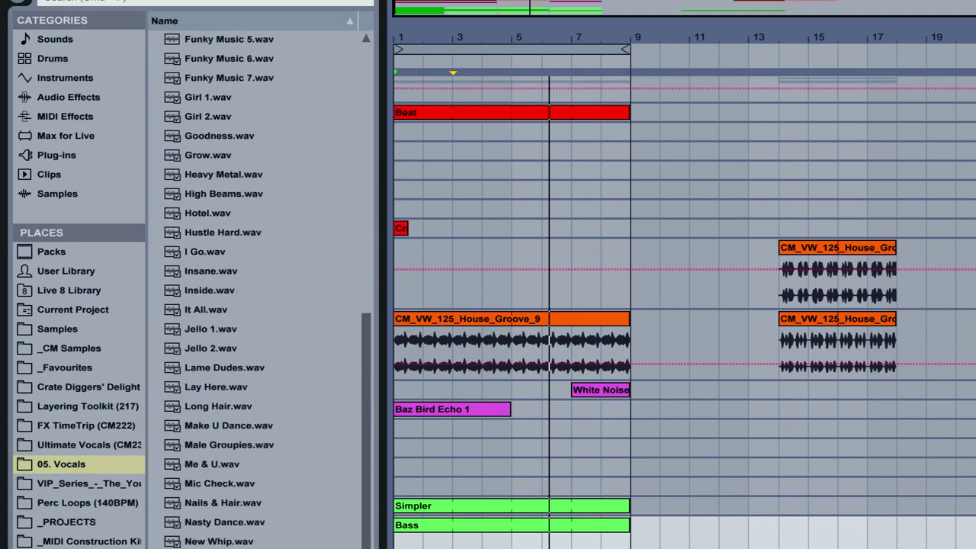
# Audition the vocal samples Inside.wav, Shake That 2.wav and Drop It 3.wav.
pyautogui.click(229, 290)
pyautogui.click(269, 523)
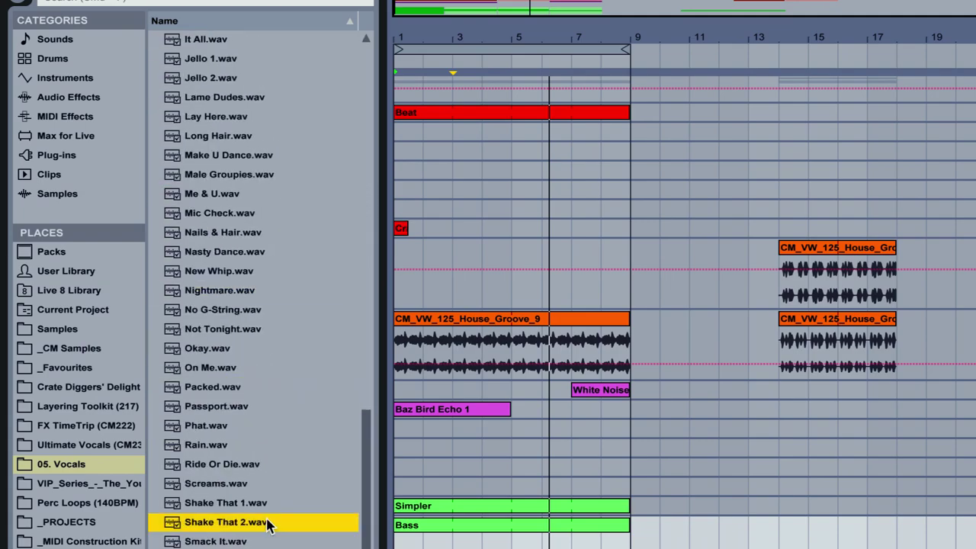
pyautogui.scroll(-4, 267, 523)
pyautogui.scroll(15, 267, 525)
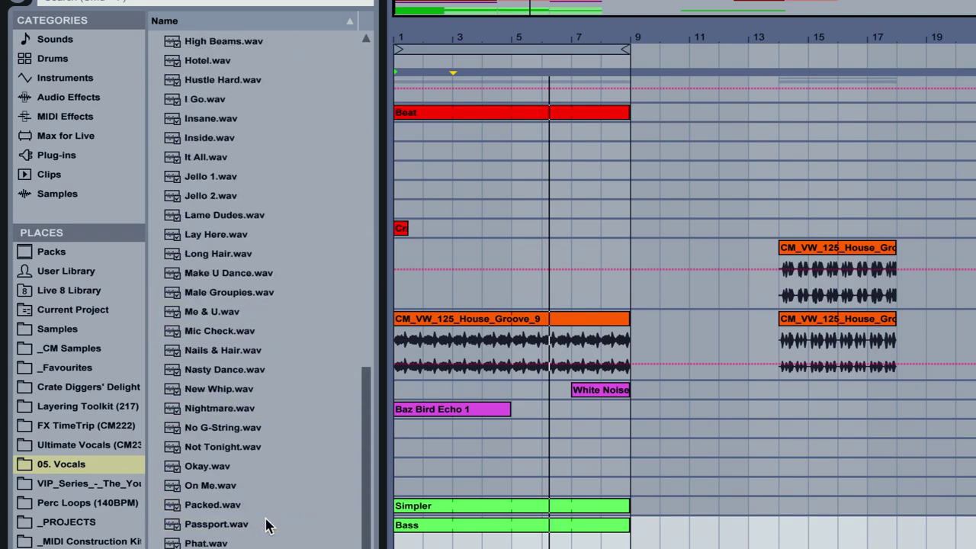
pyautogui.click(229, 177)
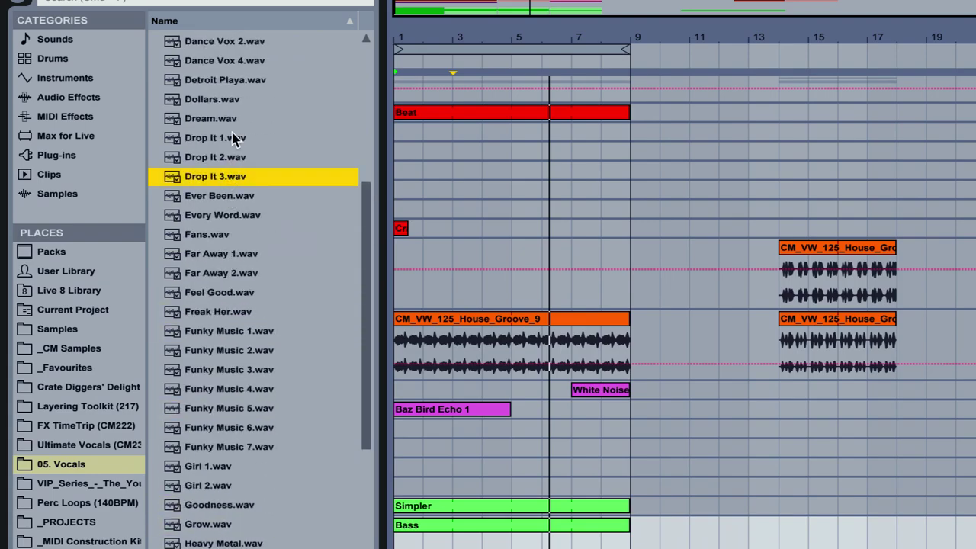
# Place Drop It 1.wav at bar 1 of the Extra 1 track and speed it up by moving its warp marker back to about 1.3.2.
pyautogui.click(235, 138)
pyautogui.moveTo(235, 138); pyautogui.dragTo(403, 427)
pyautogui.press('space')
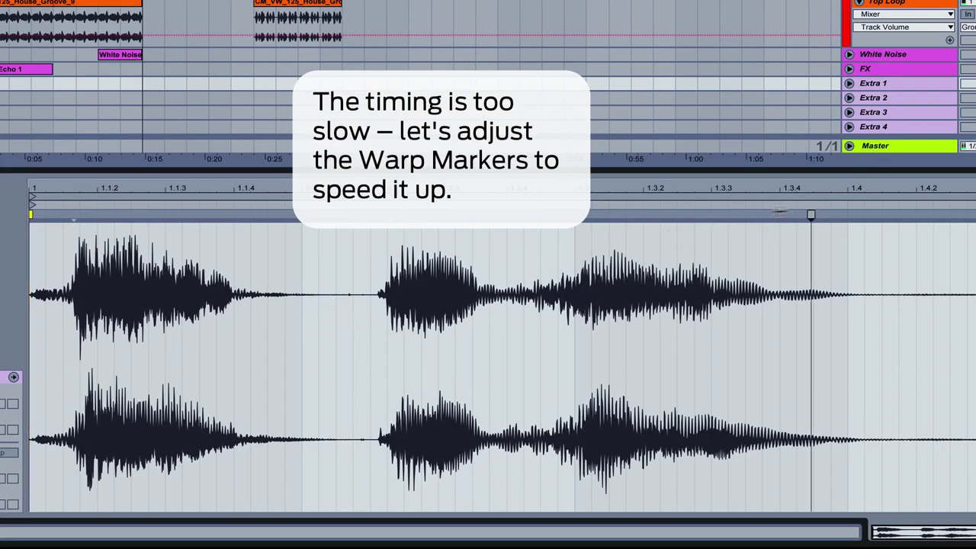
pyautogui.moveTo(811, 214); pyautogui.dragTo(626, 216)
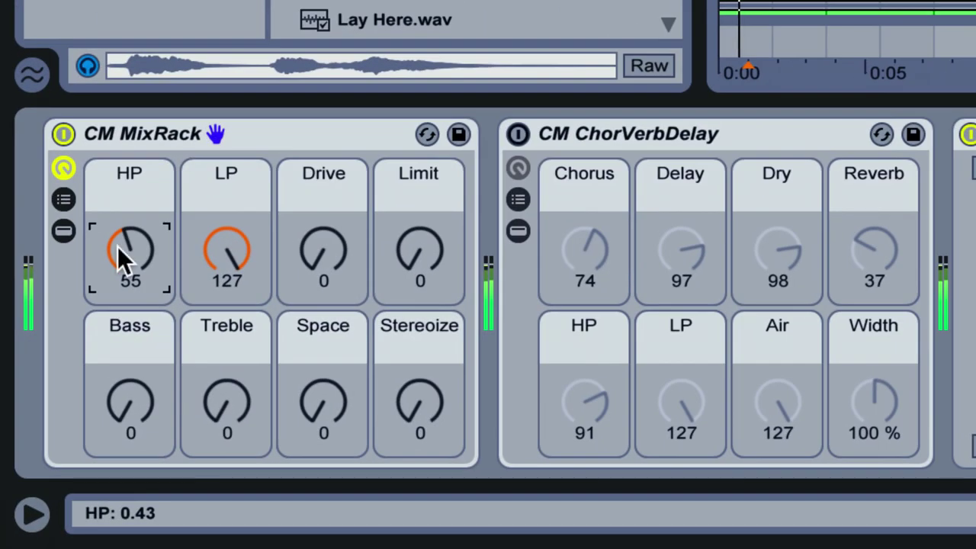
# Enable CM ChorVerbDelay on the vocal and set HP to 0, Dry to 127, Reverb to 42 and Chorus to 90.
pyautogui.click(517, 135)
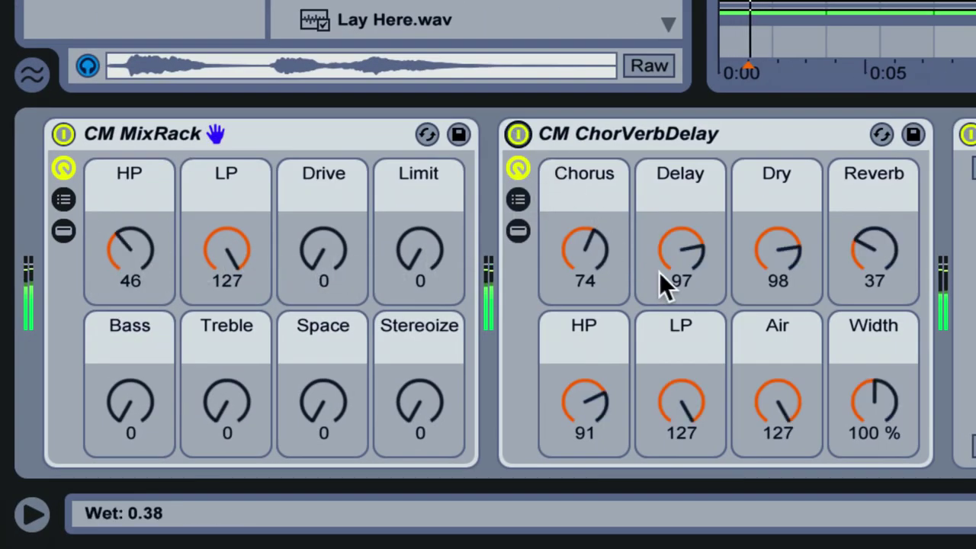
pyautogui.moveTo(584, 405); pyautogui.dragTo(584, 438)
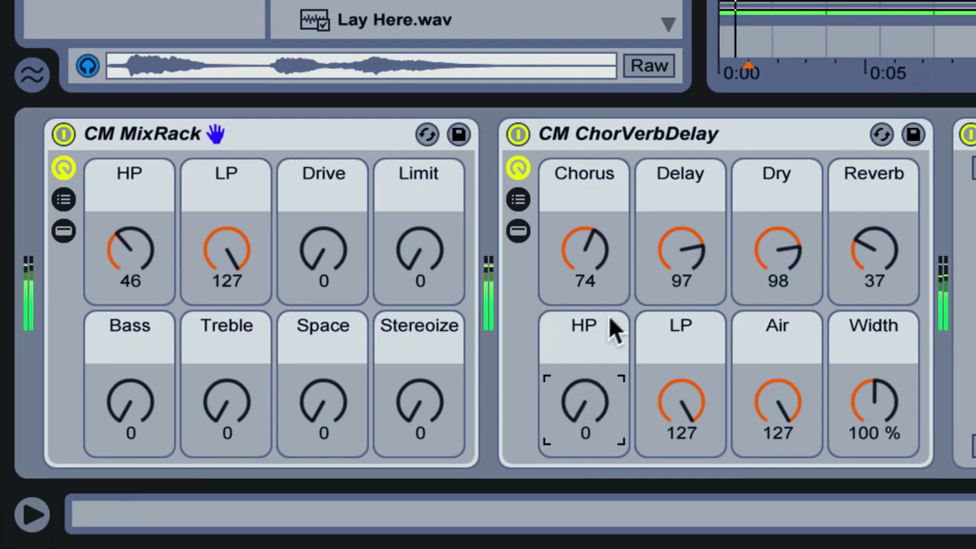
pyautogui.moveTo(794, 248); pyautogui.dragTo(795, 225)
pyautogui.moveTo(867, 251); pyautogui.dragTo(868, 246)
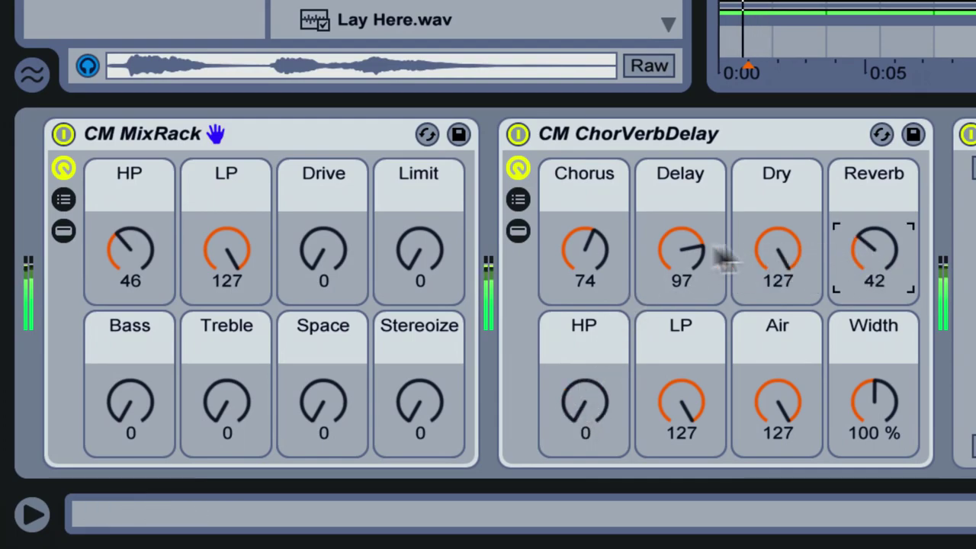
pyautogui.moveTo(685, 252); pyautogui.dragTo(685, 247)
pyautogui.moveTo(612, 255); pyautogui.dragTo(610, 261)
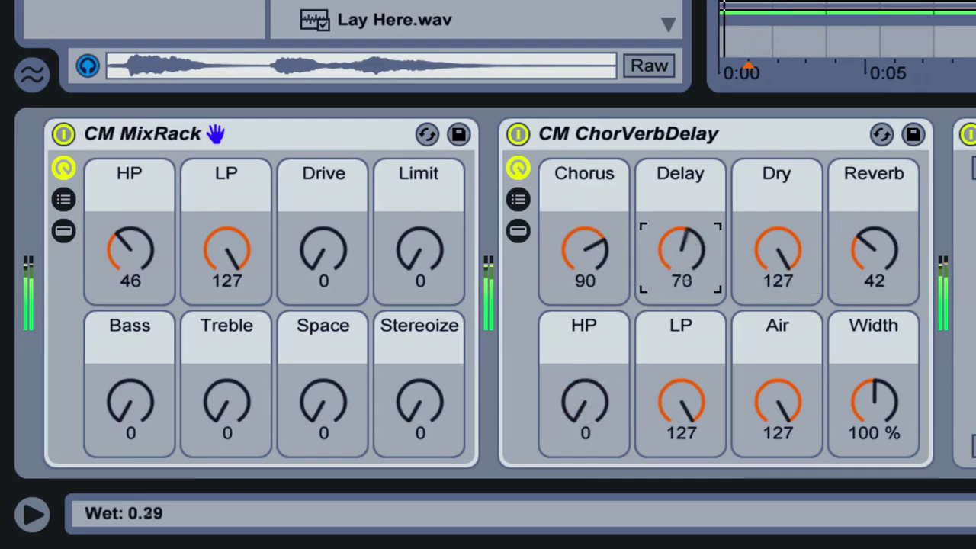
# Refine the vocal's CM ChorVerbDelay with Delay at 83, Reverb at 87 and HP at 83.
pyautogui.moveTo(681, 252); pyautogui.dragTo(681, 257)
pyautogui.moveTo(869, 237); pyautogui.dragTo(880, 237)
pyautogui.moveTo(585, 404); pyautogui.dragTo(640, 387)
pyautogui.click(701, 247)
pyautogui.moveTo(679, 255)
pyautogui.mouseDown()
pyautogui.moveTo(679, 229)
pyautogui.moveTo(678, 255)
pyautogui.mouseUp()
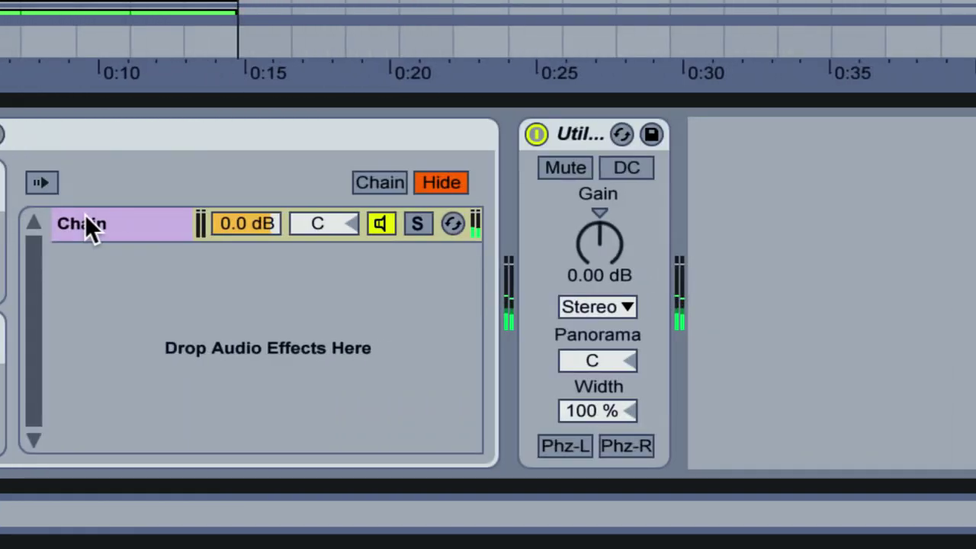
# Open the second PSP cmDelay in the vocal's effect chain, switch Sync on and raise its low filter to 70.
pyautogui.click(85, 217)
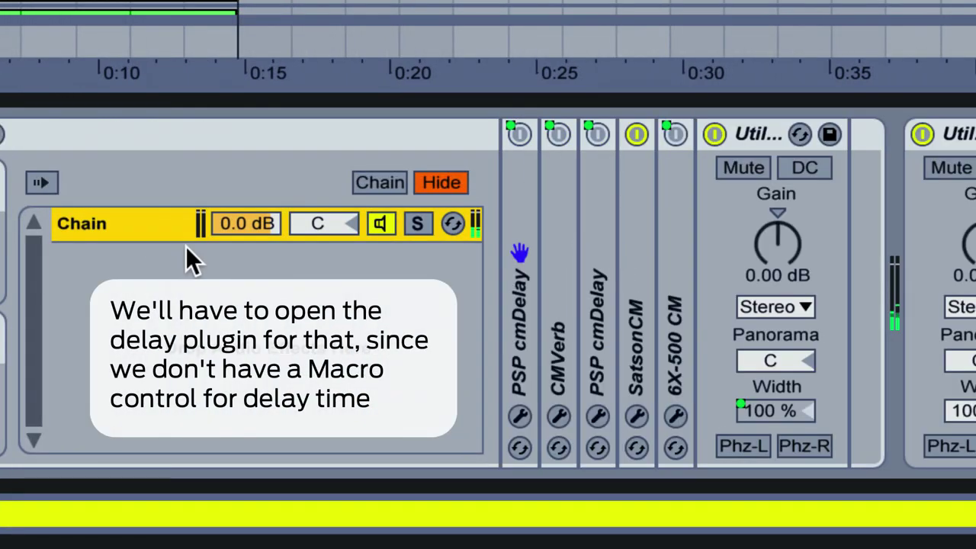
pyautogui.click(597, 416)
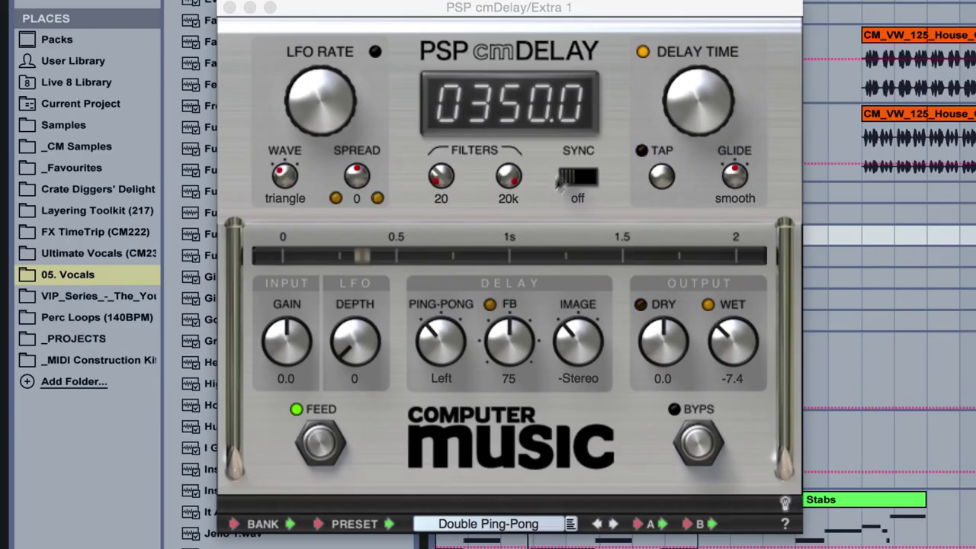
pyautogui.click(577, 177)
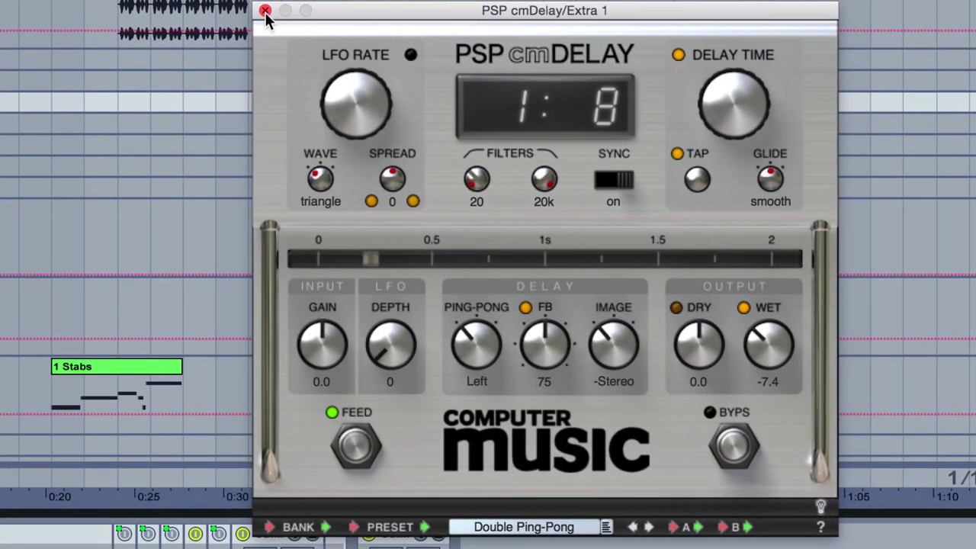
pyautogui.moveTo(472, 175); pyautogui.dragTo(469, 167)
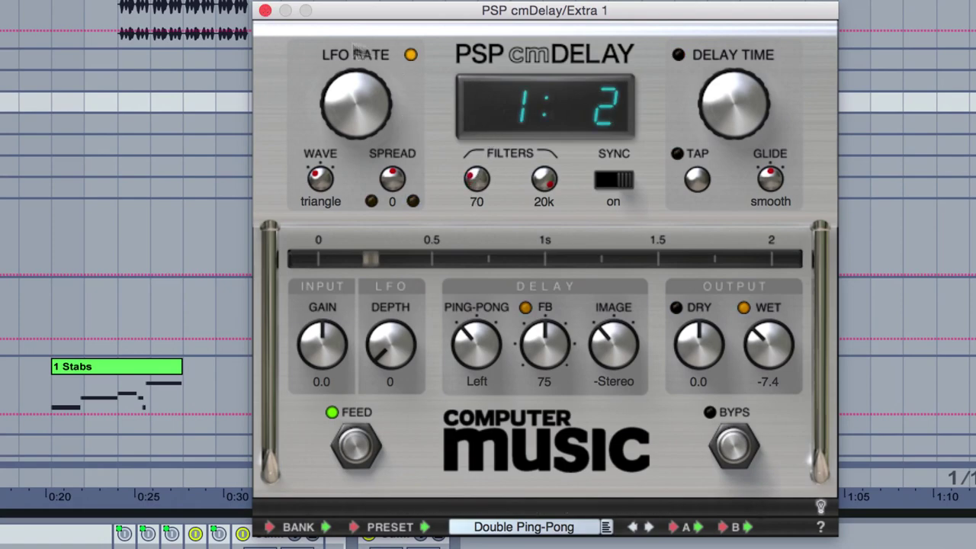
pyautogui.click(264, 13)
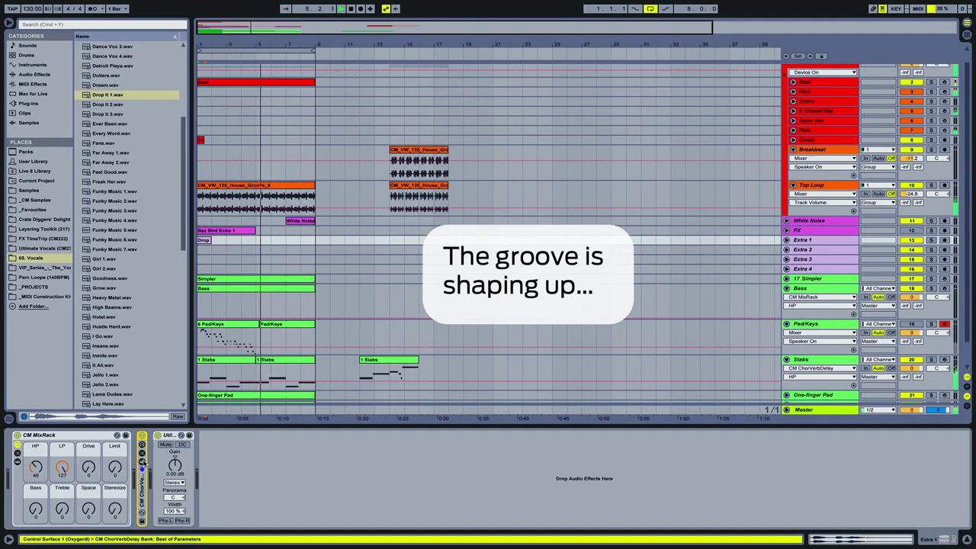
# Unfold the CM ChorVerbDelay rack and hide its chain list and devices so only the macros are displayed.
pyautogui.click(143, 462)
pyautogui.click(142, 445)
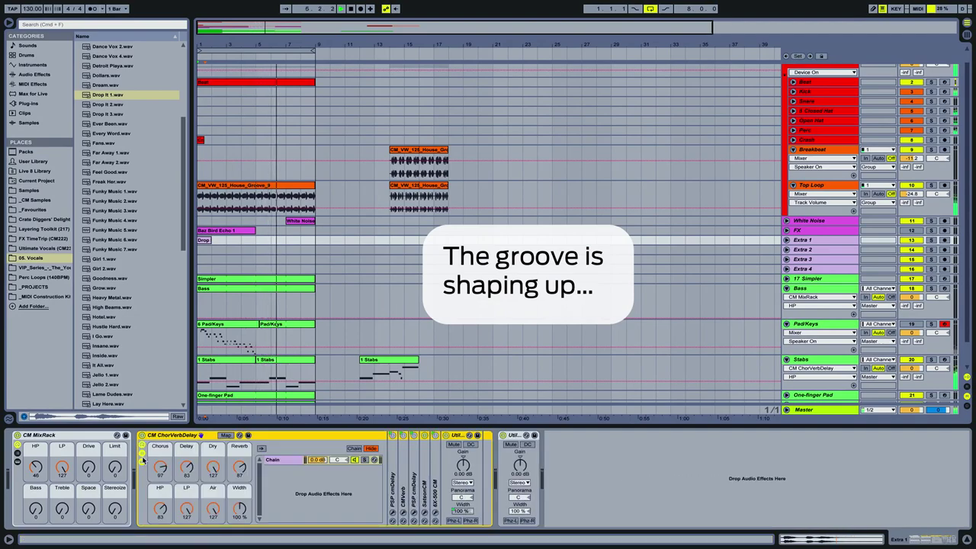
pyautogui.click(141, 462)
pyautogui.click(142, 454)
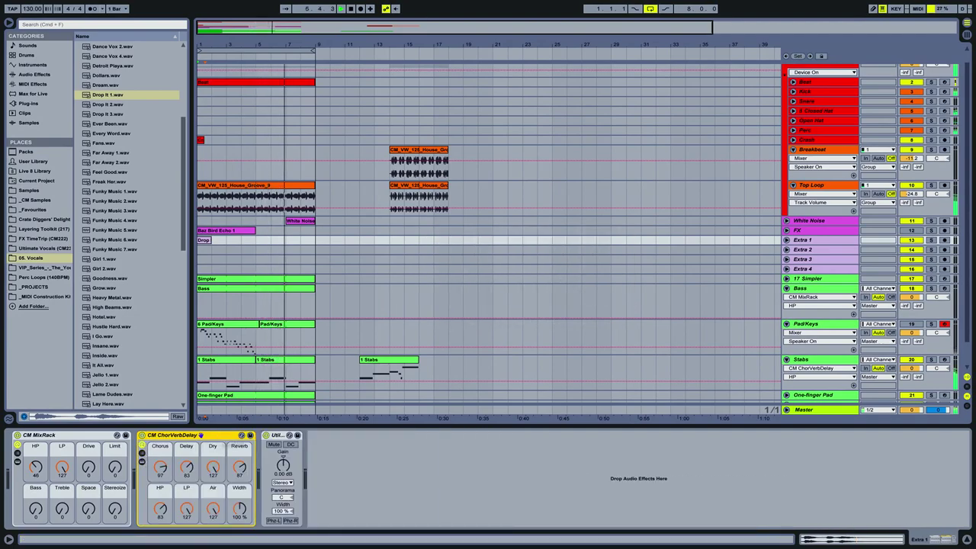
# Select the Bass track and audition its Instrument Rack sounds, setting Sample Selector to 37.
pyautogui.click(823, 290)
pyautogui.scroll(-2, 809, 364)
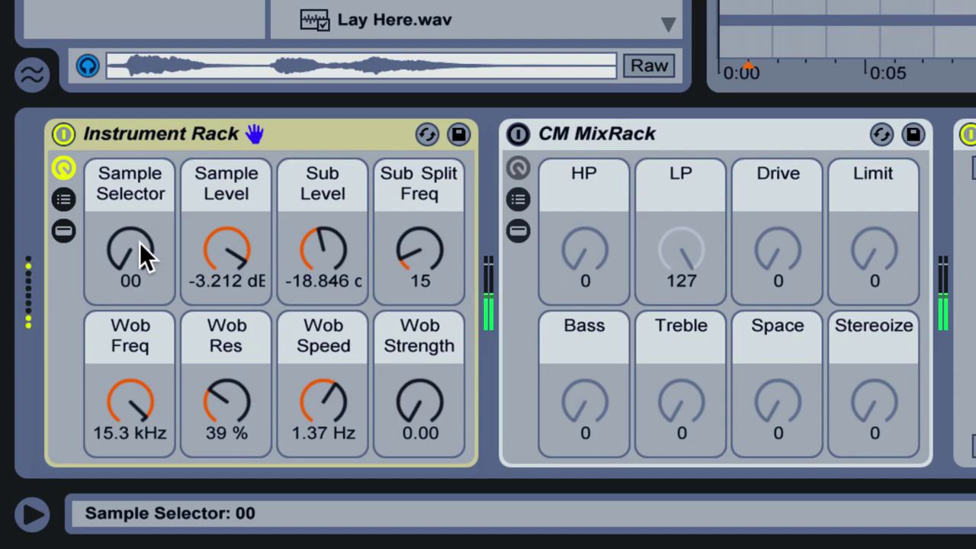
pyautogui.click(140, 242)
pyautogui.moveTo(140, 242); pyautogui.dragTo(140, 222)
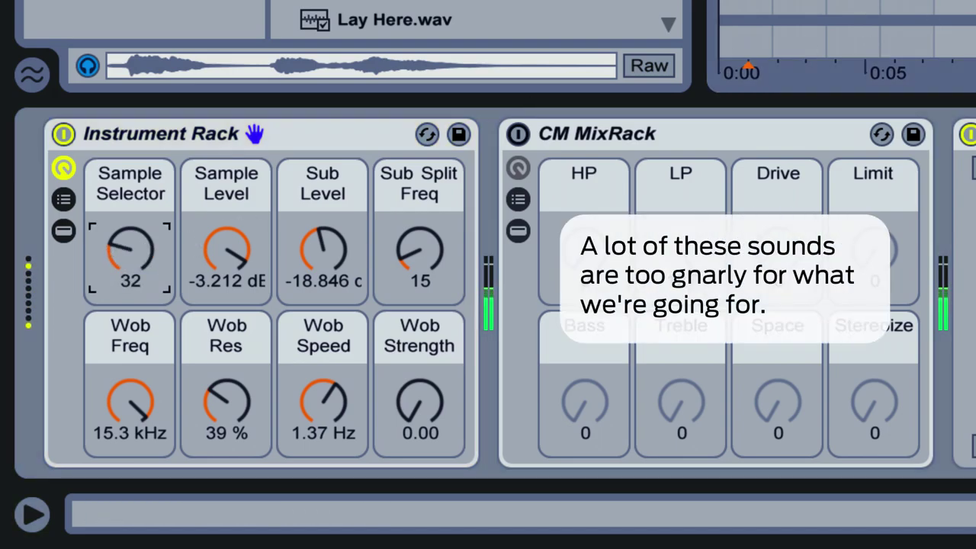
pyautogui.click(839, 15)
pyautogui.click(116, 231)
pyautogui.press('Up')
pyautogui.press('Up')
pyautogui.press('Up')
pyautogui.press('Up')
pyautogui.press('Up')
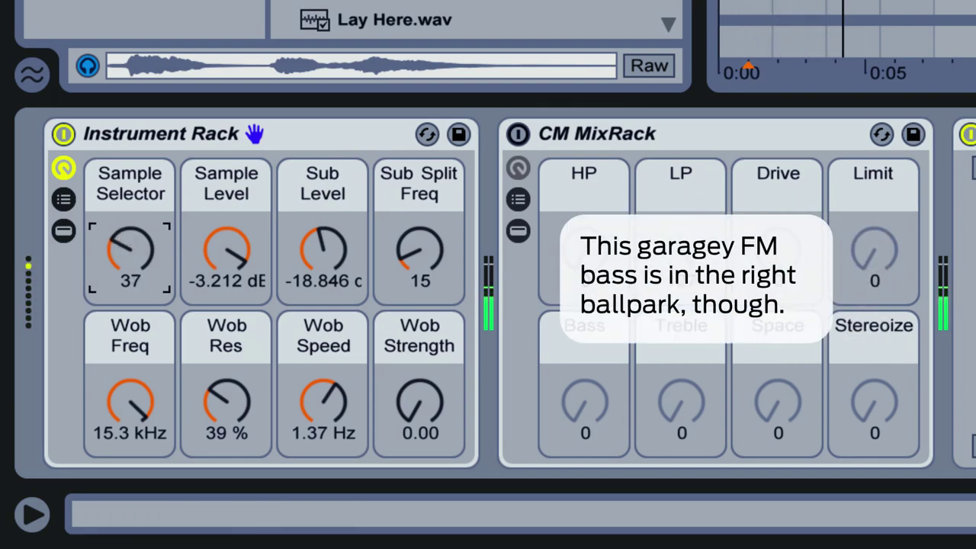
pyautogui.click(915, 8)
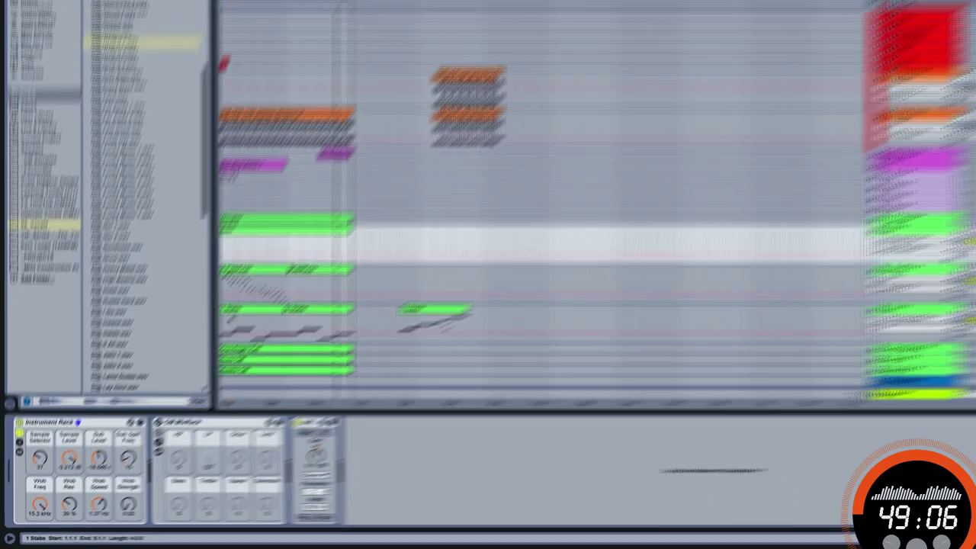
# Select the start of the Stabs track and play the loop from bar 1.
pyautogui.click(199, 347)
pyautogui.press('space')
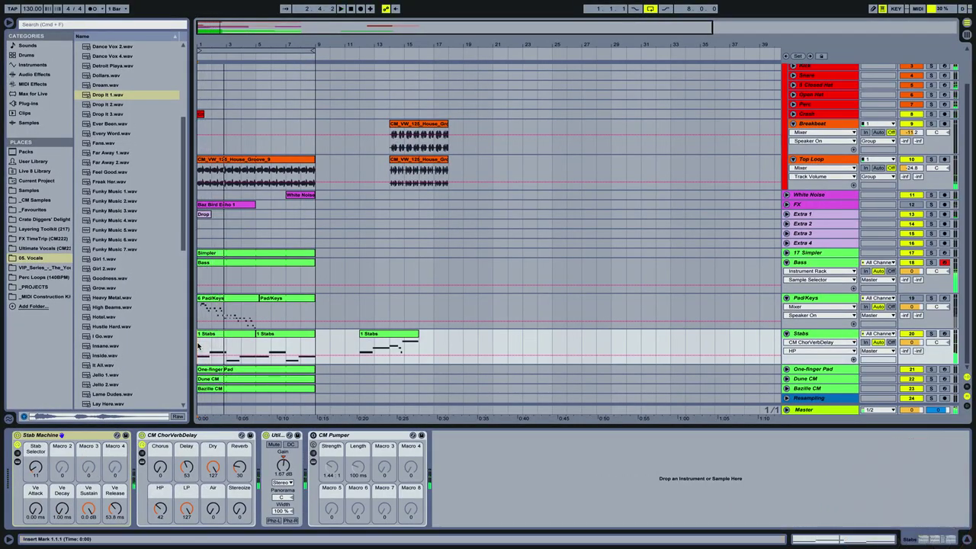
pyautogui.press('space')
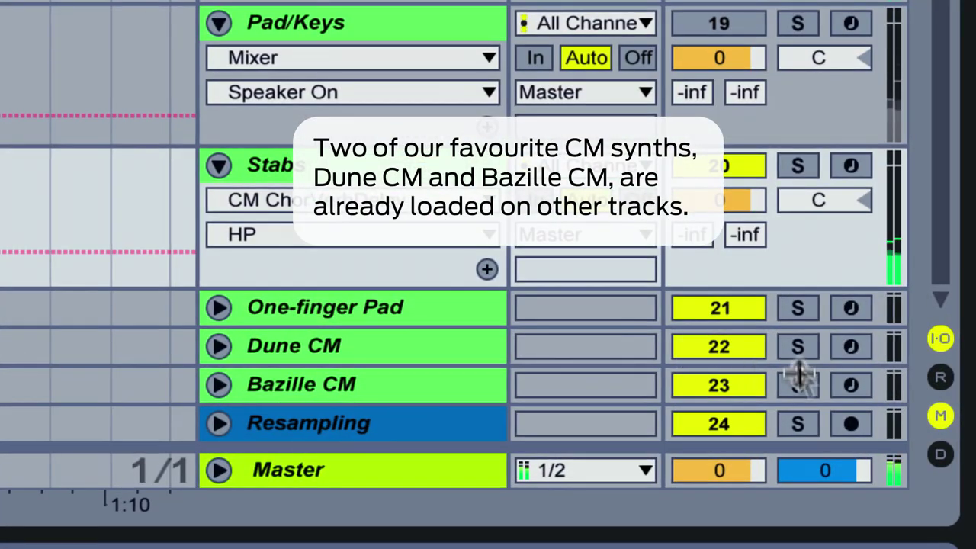
# Arm the Bazille CM track for recording and open the synth's patch browser.
pyautogui.click(851, 385)
pyautogui.click(427, 396)
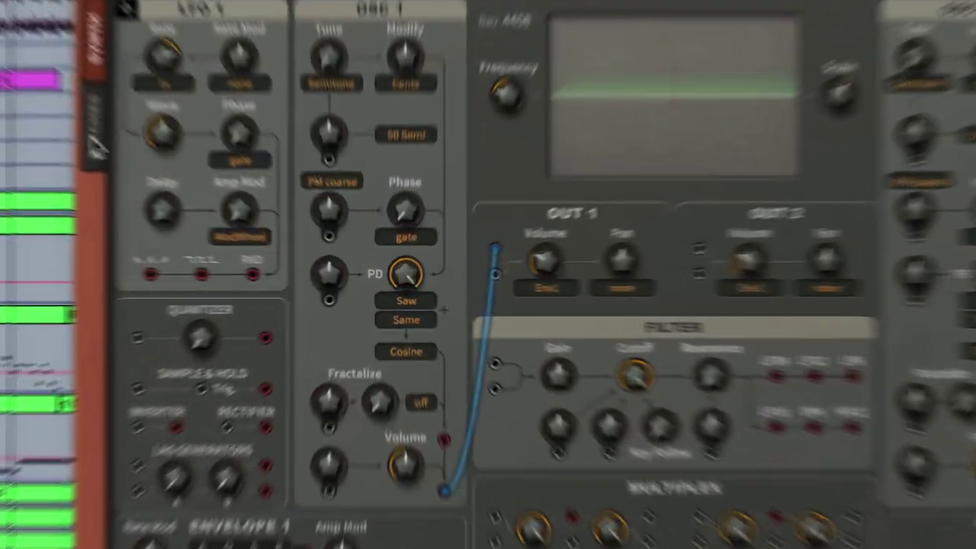
pyautogui.click(269, 223)
pyautogui.click(117, 222)
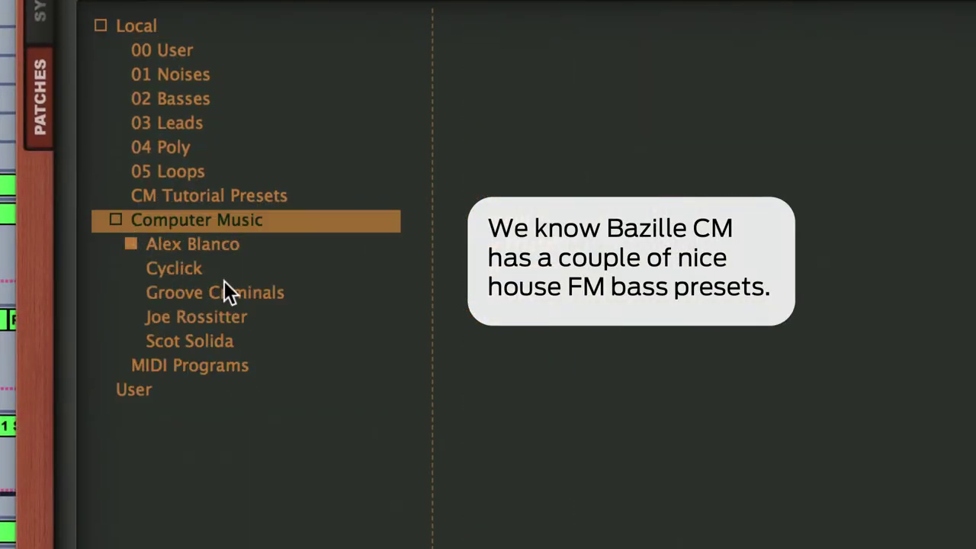
# Audition House FM Bass 2 from the Computer Music presets, load House FM Bass instead and close the synth window.
pyautogui.click(222, 316)
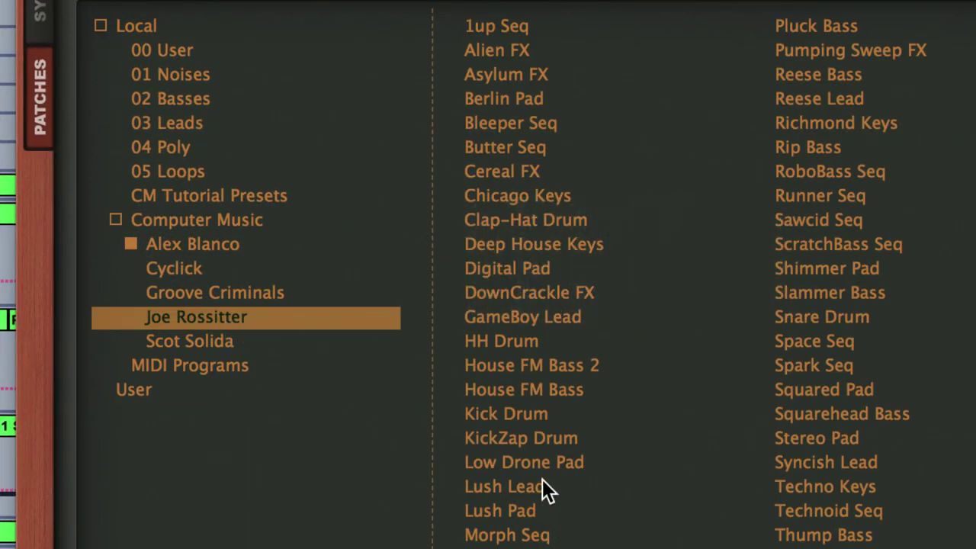
pyautogui.click(536, 362)
pyautogui.click(542, 385)
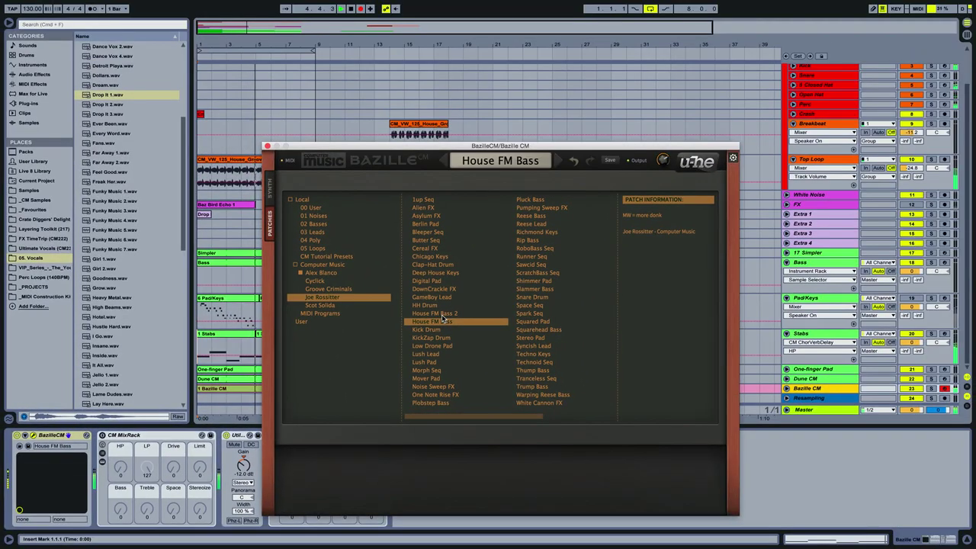
pyautogui.click(267, 146)
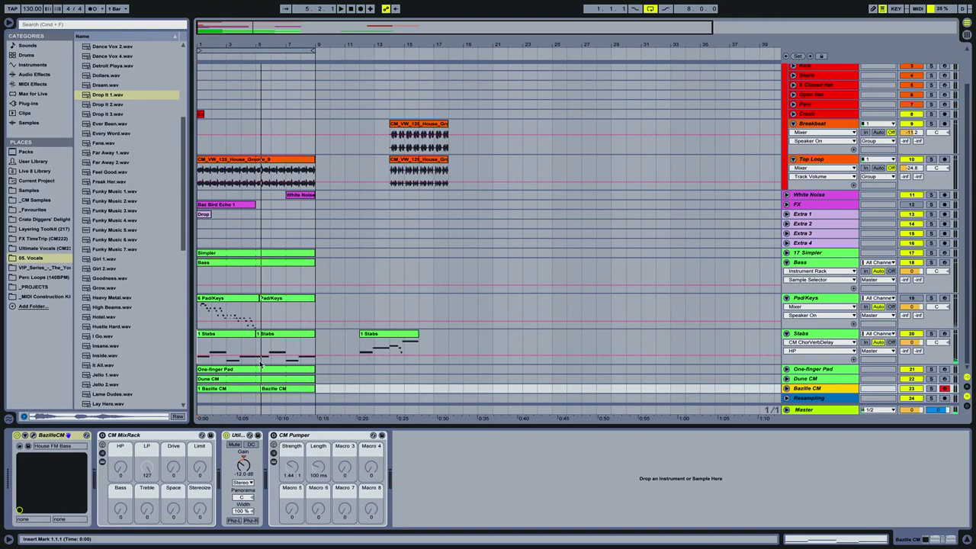
# Play the loop and trim the end of the recorded Bazille CM clip back to bar 5.
pyautogui.press('space')
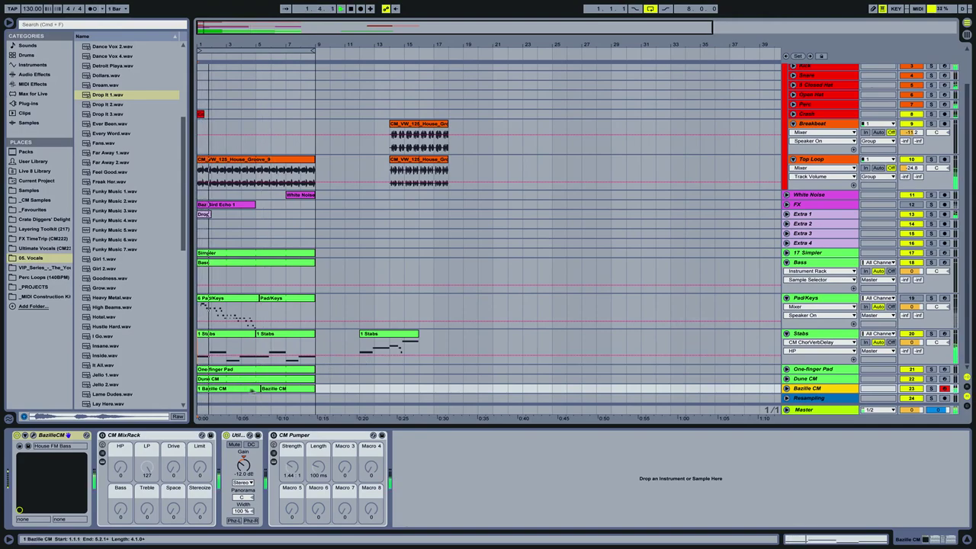
pyautogui.moveTo(260, 389); pyautogui.dragTo(255, 389)
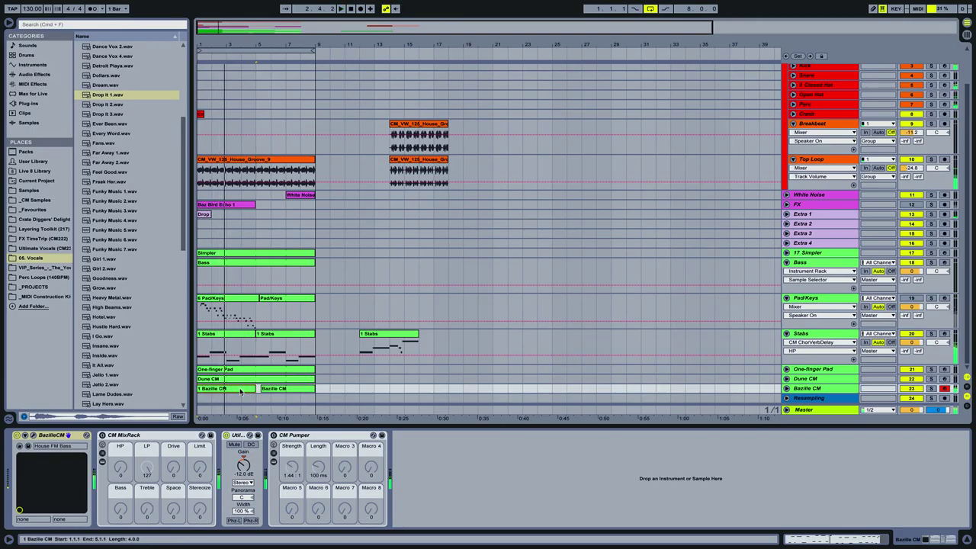
# In the recorded Bazille CM clip, shorten the last note of bar 1 to end at bar 2 and add a C#3 note there.
pyautogui.doubleClick(240, 389)
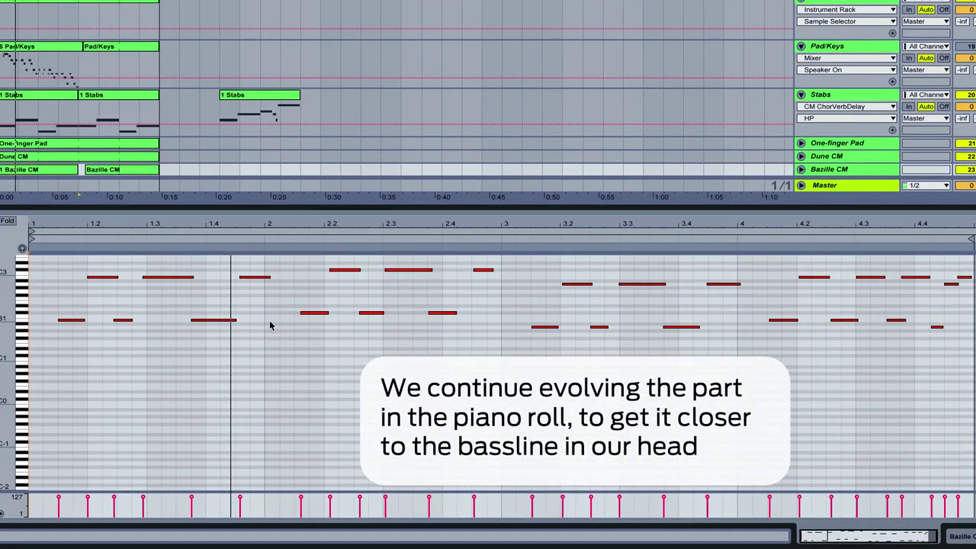
pyautogui.click(263, 277)
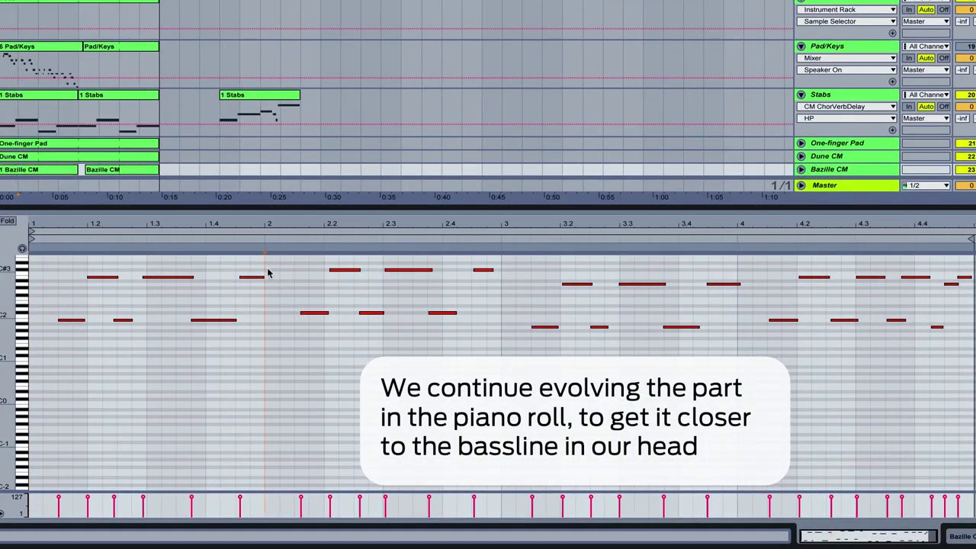
pyautogui.doubleClick(268, 270)
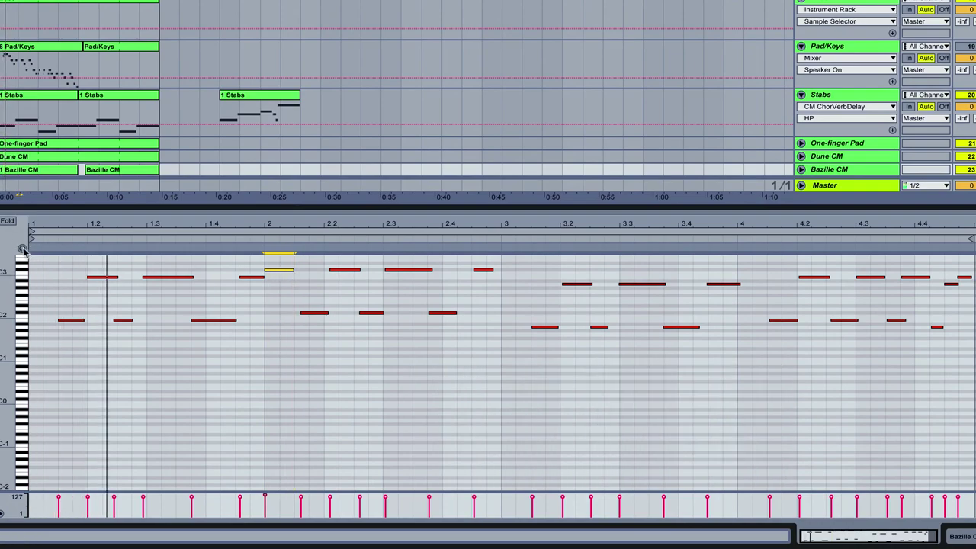
# Quantise all the notes in the Bazille CM clip.
pyautogui.hotkey('ctrl', 'a')
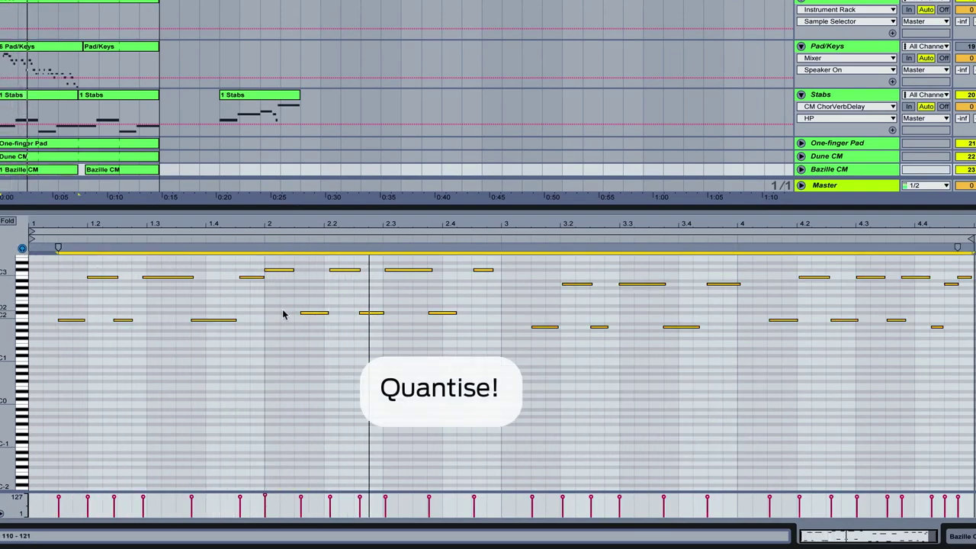
pyautogui.hotkey('ctrl', 'u')
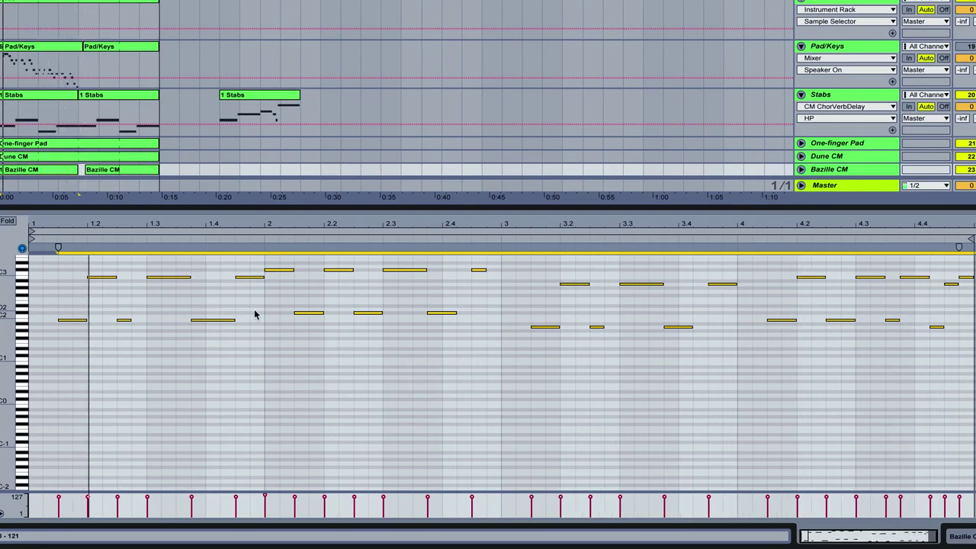
pyautogui.press('space')
# Shorten the last note of bar 1 by a sixteenth and fill the gap before bar 2 with a sixteenth C#3 note.
pyautogui.click(265, 283)
pyautogui.moveTo(264, 277); pyautogui.dragTo(250, 277)
pyautogui.click(258, 277)
pyautogui.doubleClick(258, 270)
pyautogui.press('space')
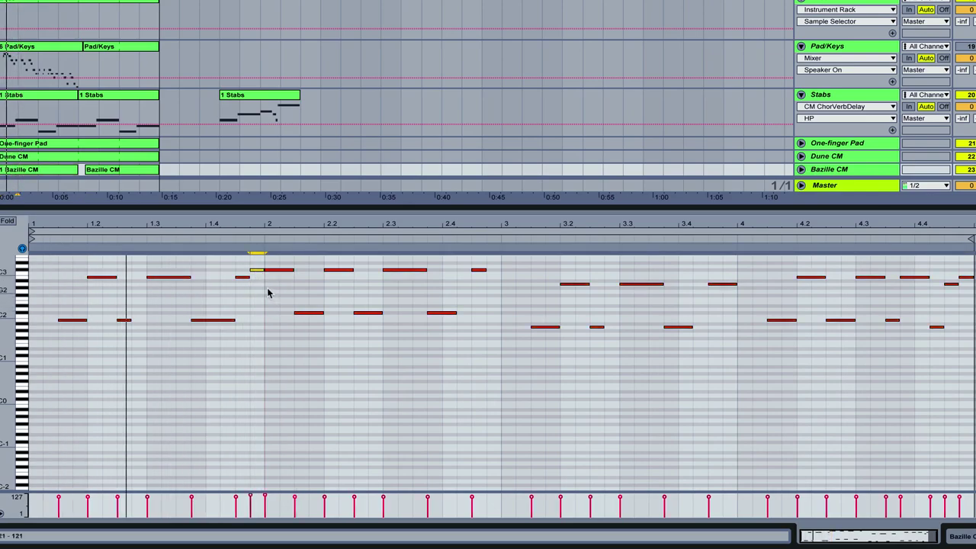
# Move the C#3 note at the start of bar 2 down an octave to C#2.
pyautogui.moveTo(281, 269); pyautogui.dragTo(283, 318)
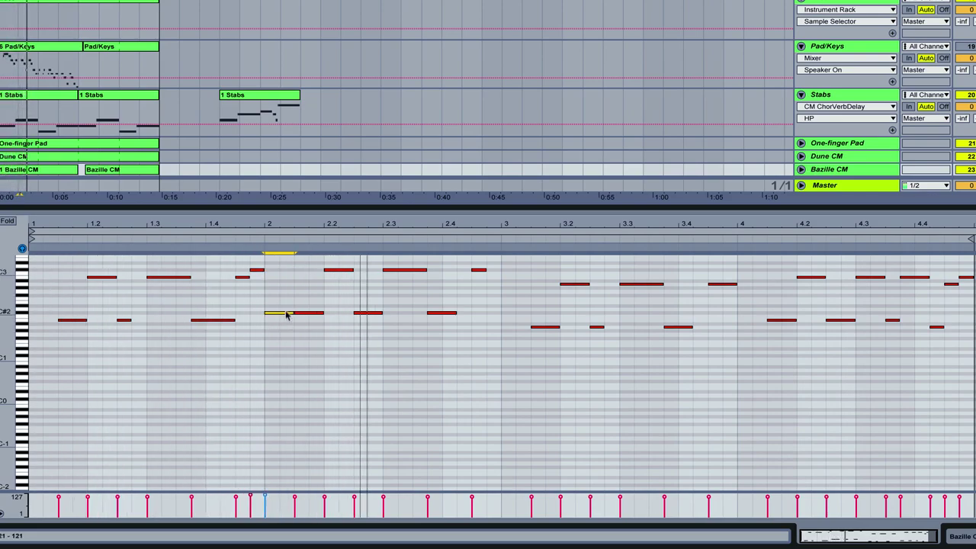
pyautogui.click(281, 299)
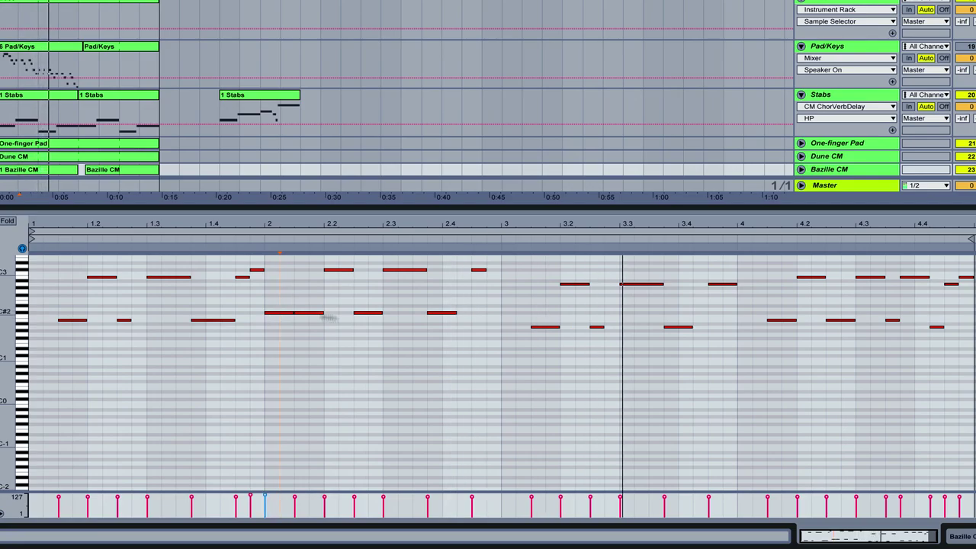
# Shorten bar 3's last note by a sixteenth, fill the gap with a note one tone higher, and delete the first note of bar 2.
pyautogui.click(729, 284)
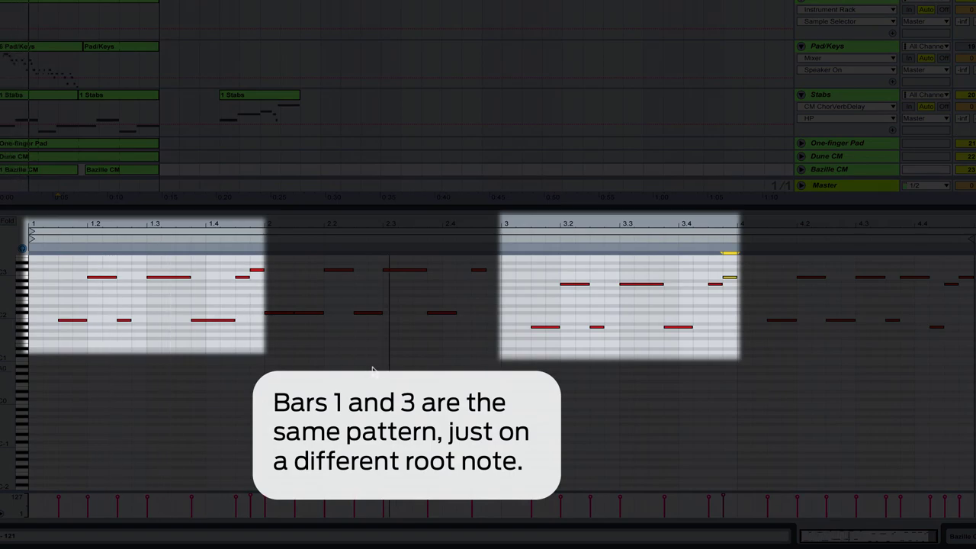
pyautogui.moveTo(282, 290); pyautogui.dragTo(280, 330)
pyautogui.press('Delete')
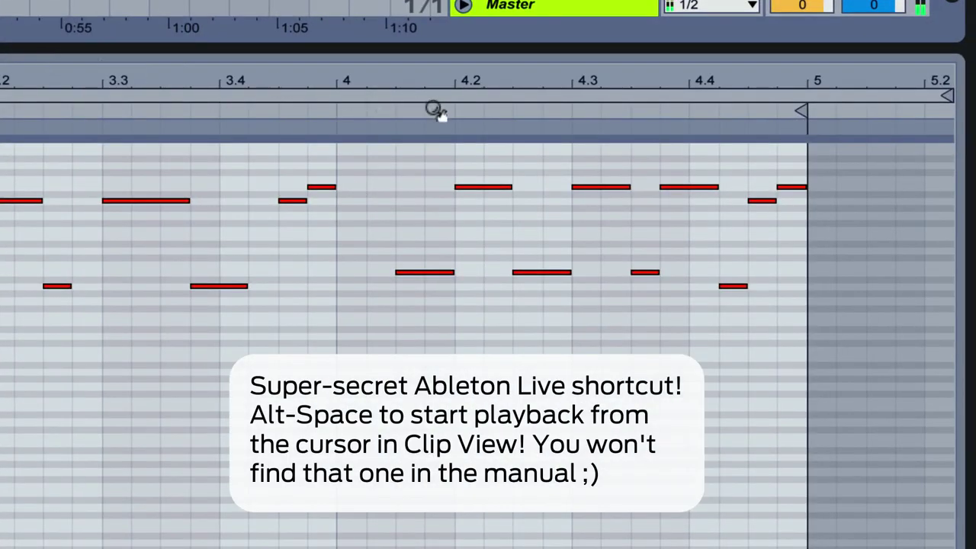
# In bar 4's third beat, shorten the high note to a sixteenth, shift the low note a sixteenth earlier and add a sixteenth at 4.3.3.
pyautogui.hotkey('alt', 'space')
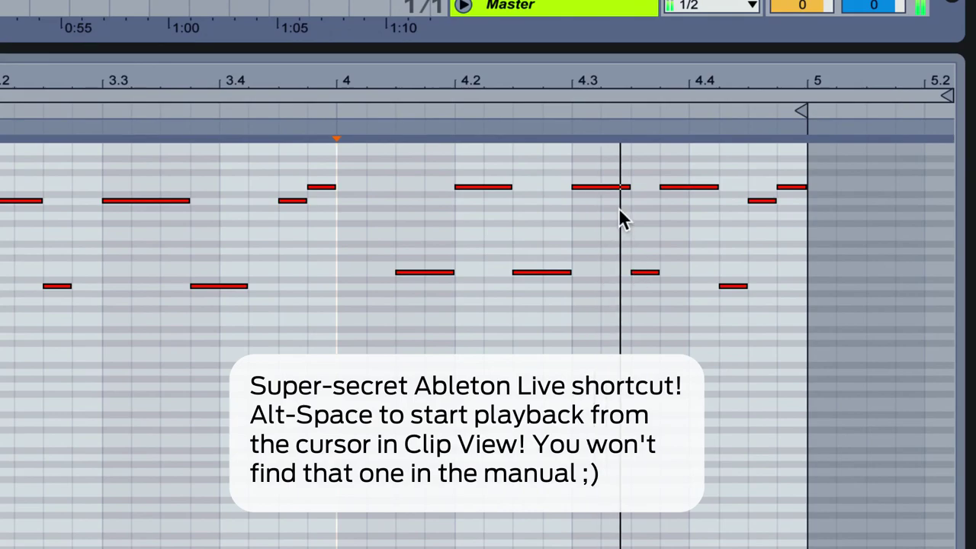
pyautogui.moveTo(629, 187); pyautogui.dragTo(601, 188)
pyautogui.moveTo(644, 274); pyautogui.dragTo(613, 273)
pyautogui.doubleClick(646, 217)
pyautogui.moveTo(646, 216); pyautogui.dragTo(647, 201)
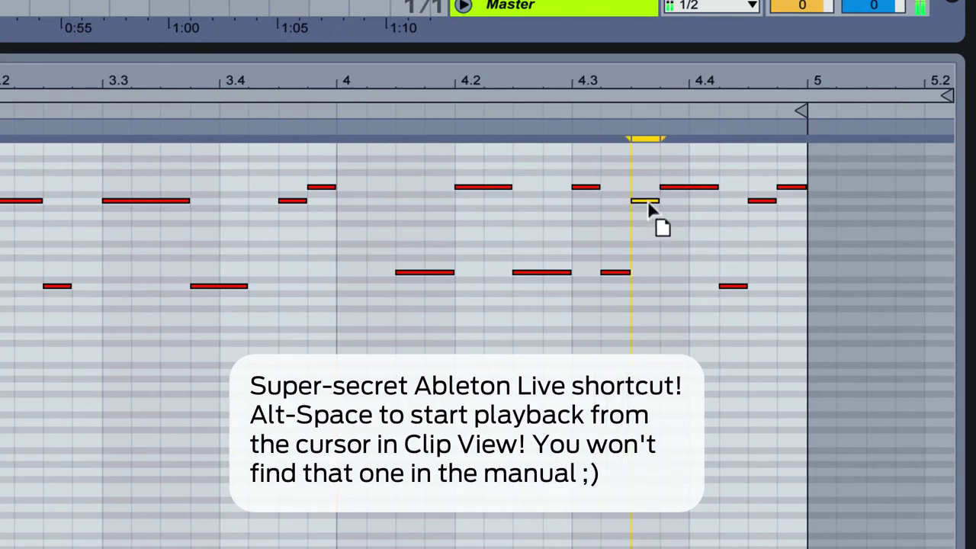
pyautogui.click(349, 244)
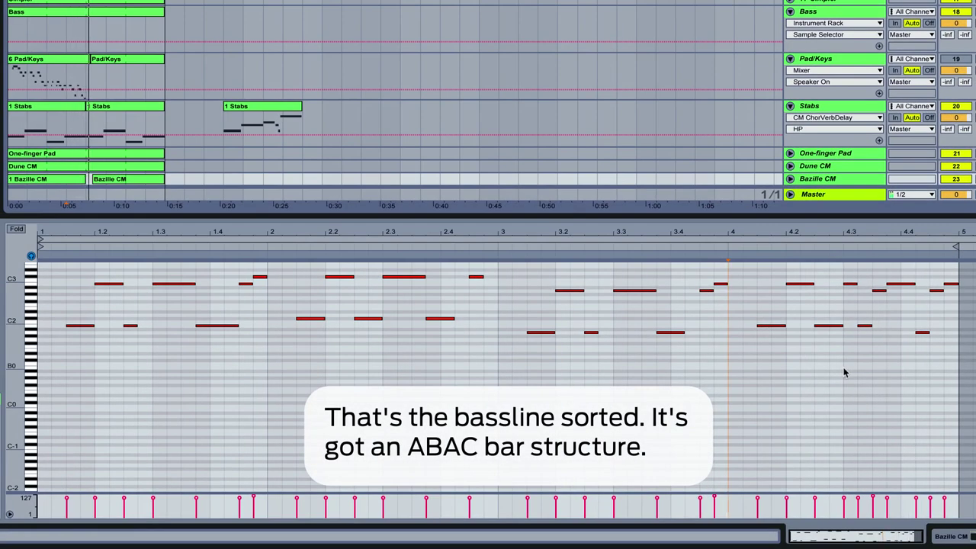
# Move the Pad/Keys clip from bars 1–4 to bars 5–8, replacing the clip there, and activate the Pad/Keys track.
pyautogui.click(944, 534)
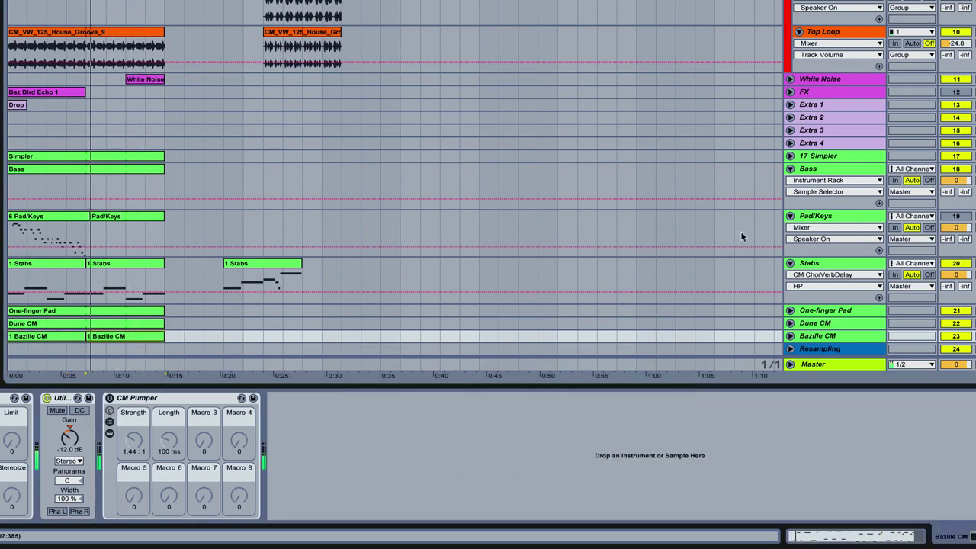
pyautogui.click(16, 282)
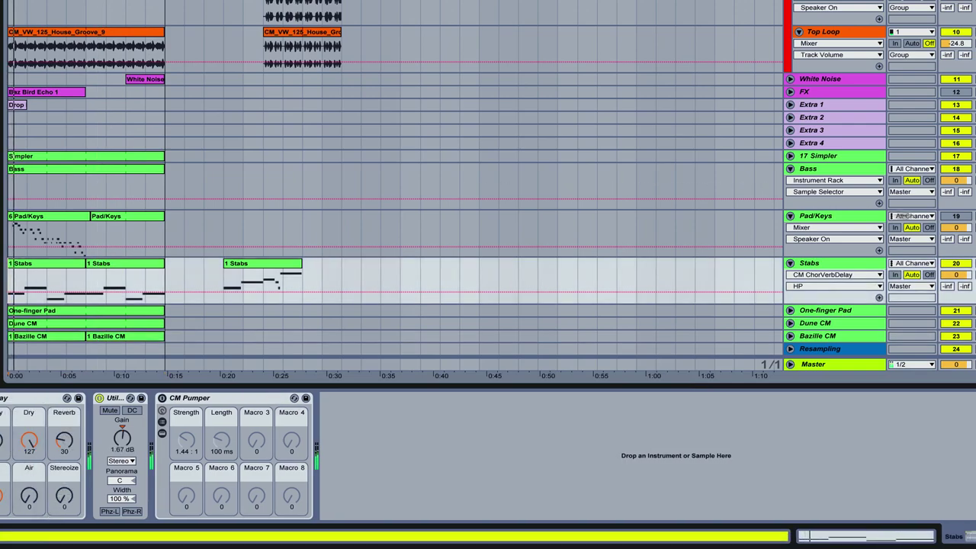
pyautogui.moveTo(42, 217); pyautogui.dragTo(166, 216)
pyautogui.click(167, 215)
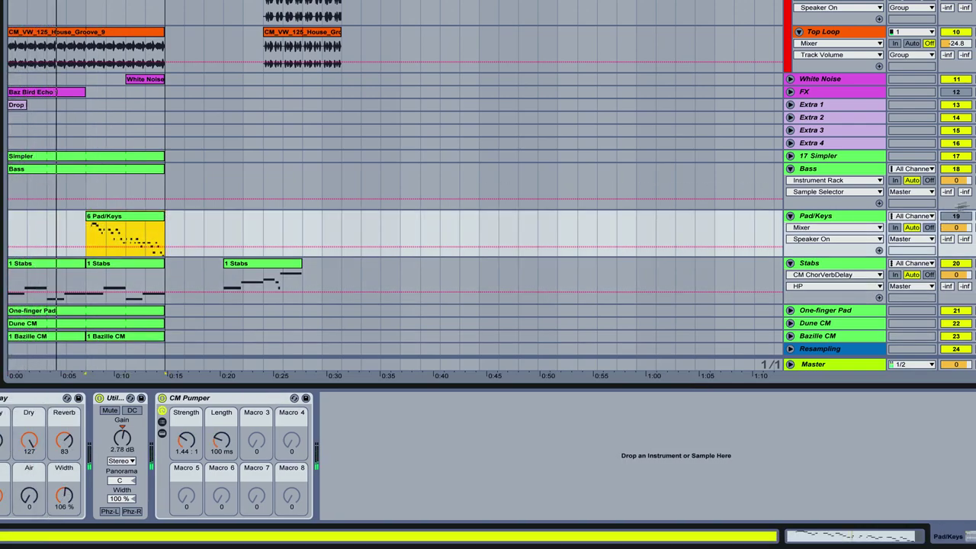
# Open the Frontier limiter on the Master track and move its window clear of the arrangement clips to watch the levels.
pyautogui.click(823, 364)
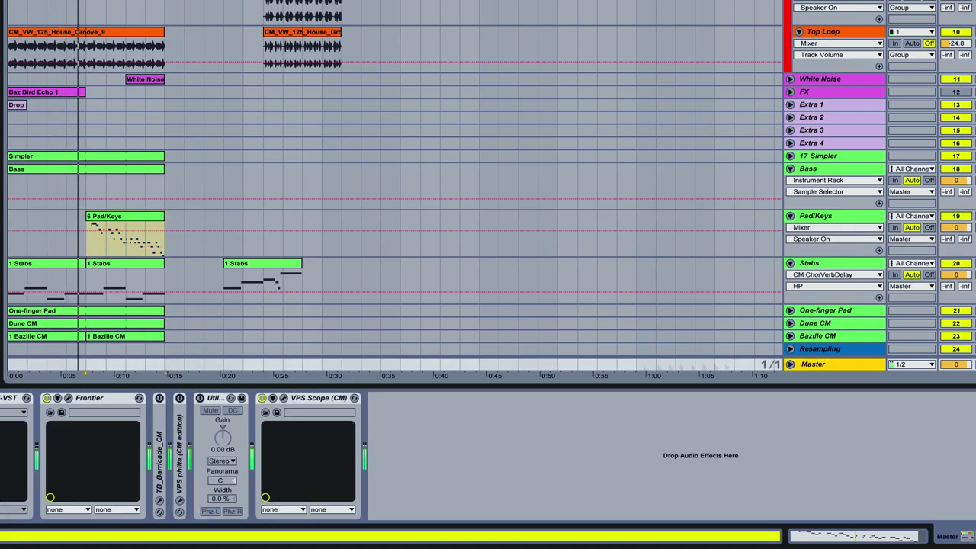
pyautogui.click(61, 411)
pyautogui.moveTo(375, 185); pyautogui.dragTo(669, 109)
# Transpose all the notes in the Pad/Keys clip up an octave and play it from the clip's start.
pyautogui.click(838, 215)
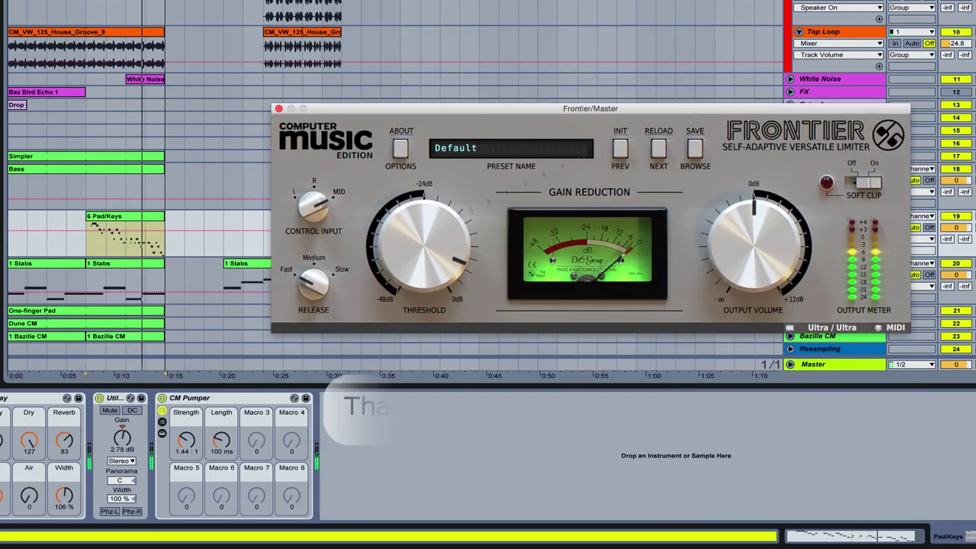
pyautogui.doubleClick(126, 218)
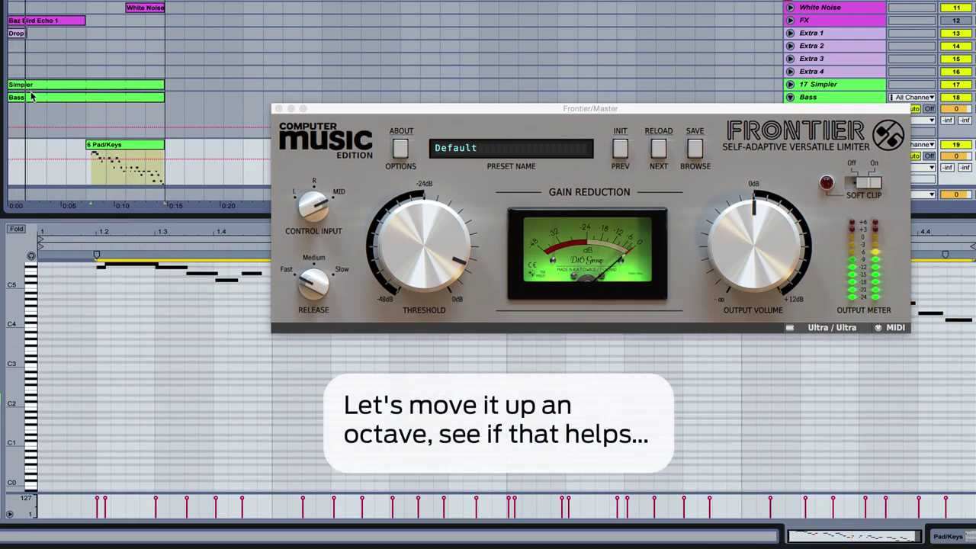
pyautogui.click(80, 171)
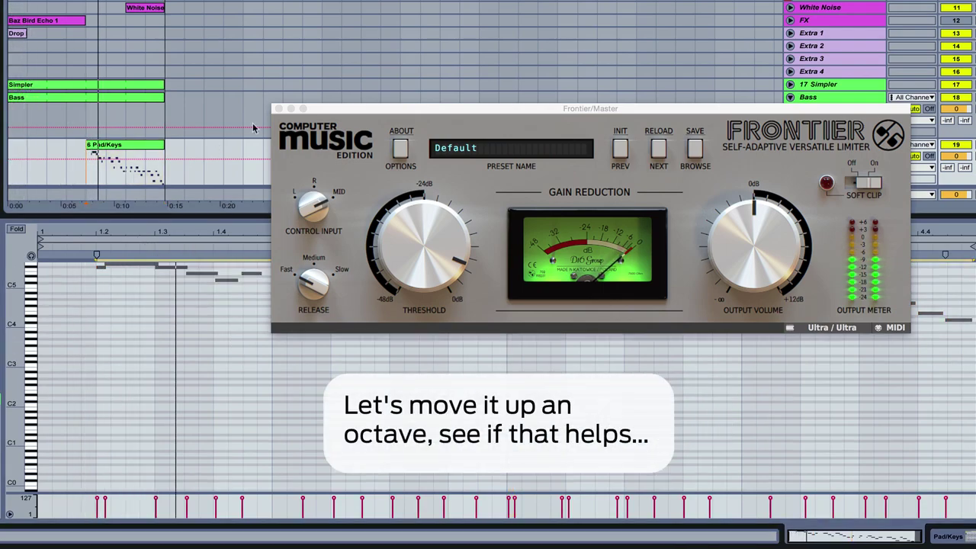
# Close the Frontier window and turn down Osc Fatness on the Pad Machine instrument of the Pad/Keys track.
pyautogui.click(278, 109)
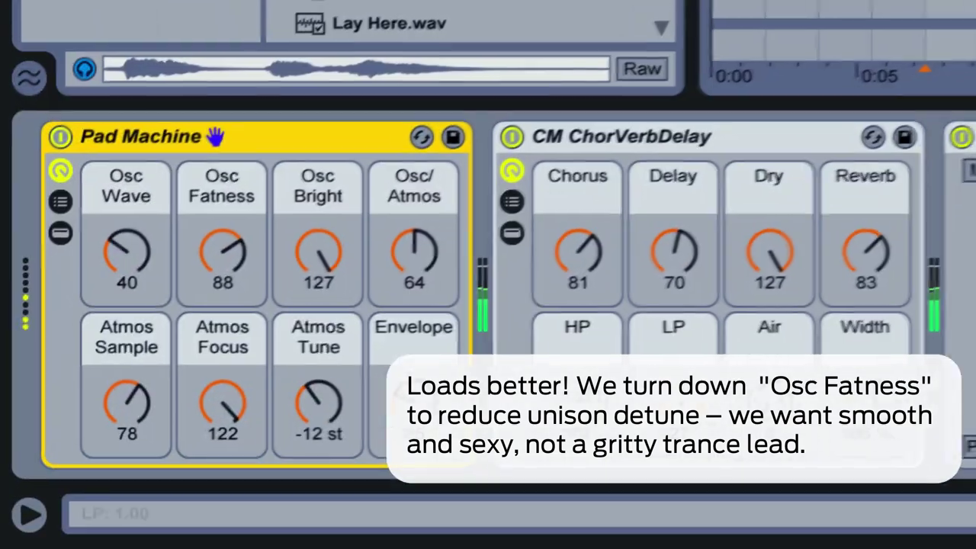
pyautogui.moveTo(238, 260); pyautogui.dragTo(238, 305)
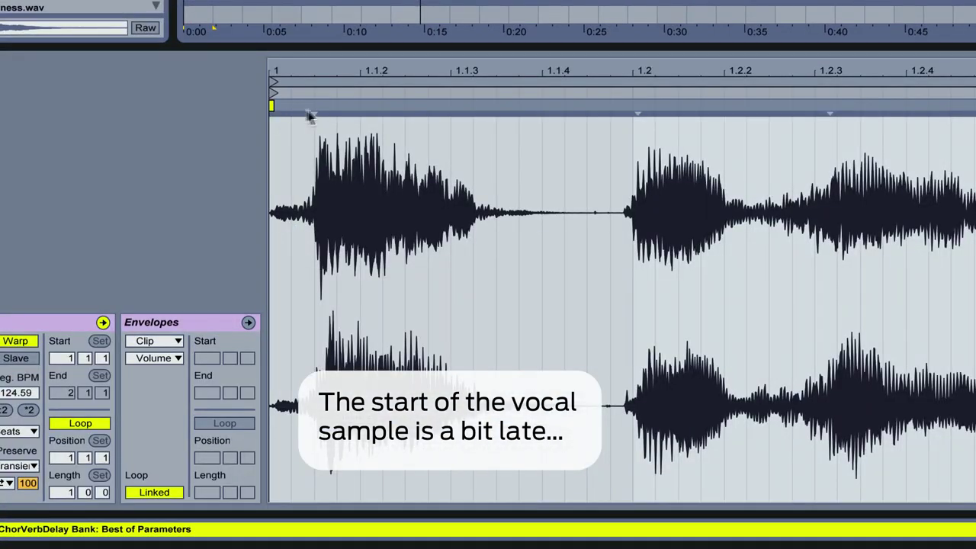
# In the Drop It 1 vocal clip, warp the first transient slightly earlier so the vocal starts sooner.
pyautogui.moveTo(316, 106); pyautogui.dragTo(291, 106)
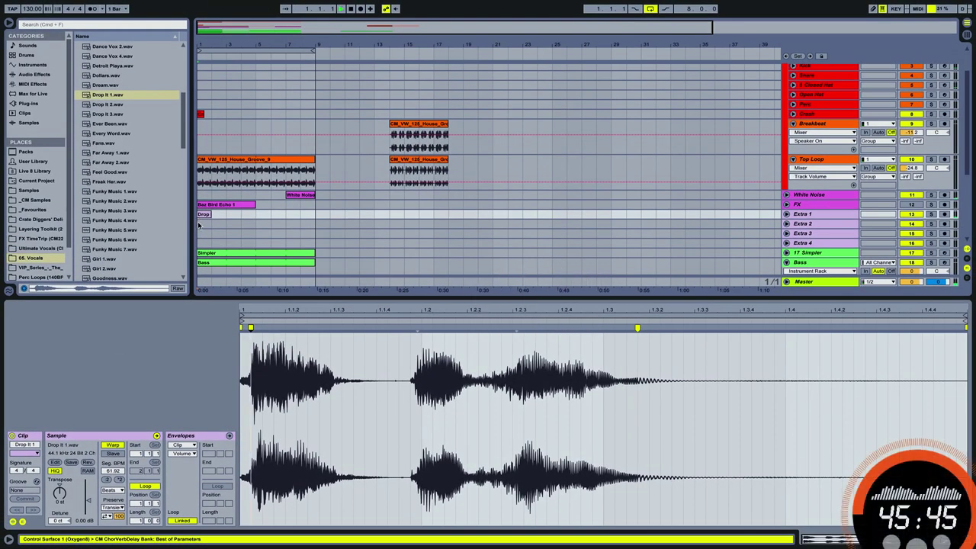
pyautogui.click(198, 225)
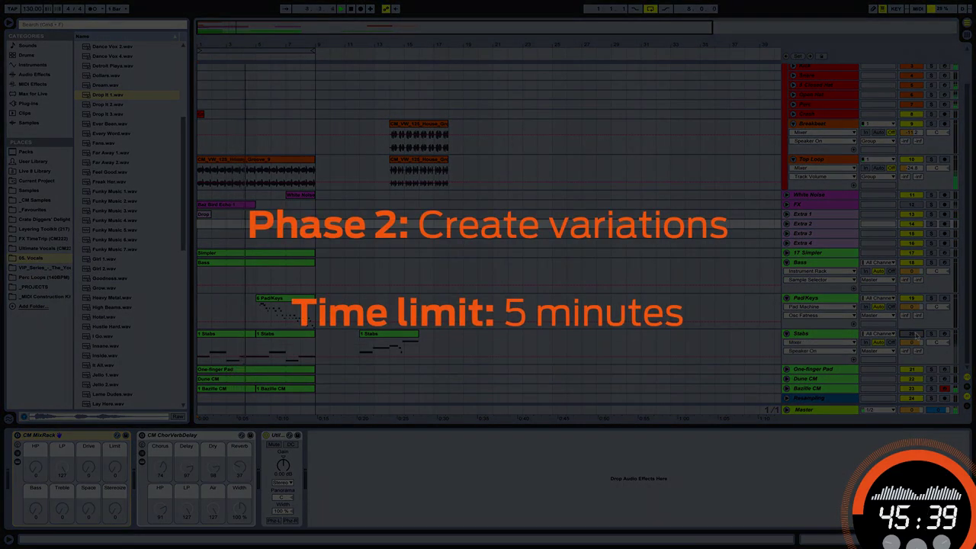
# Consolidate the two Stabs clips over bars 1–8 into one clip and copy it onto the One-finger Pad track.
pyautogui.click(494, 280)
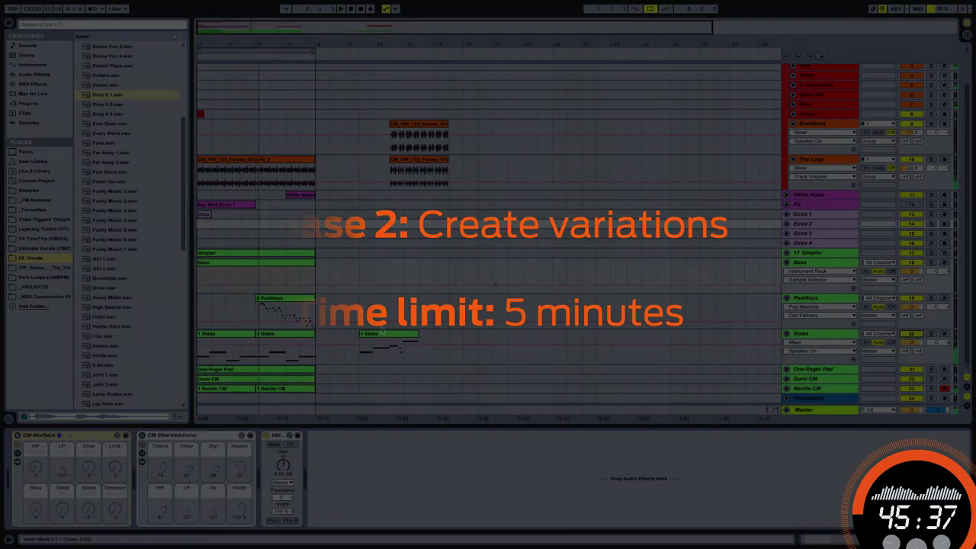
pyautogui.click(238, 335)
pyautogui.keyDown('shift'); pyautogui.click(289, 336); pyautogui.keyUp('shift')
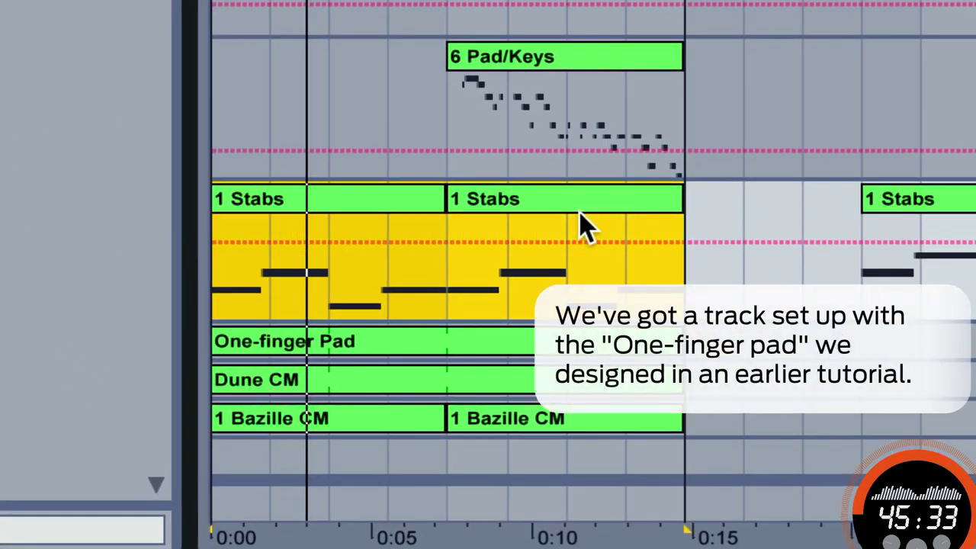
pyautogui.hotkey('ctrl', 'j')
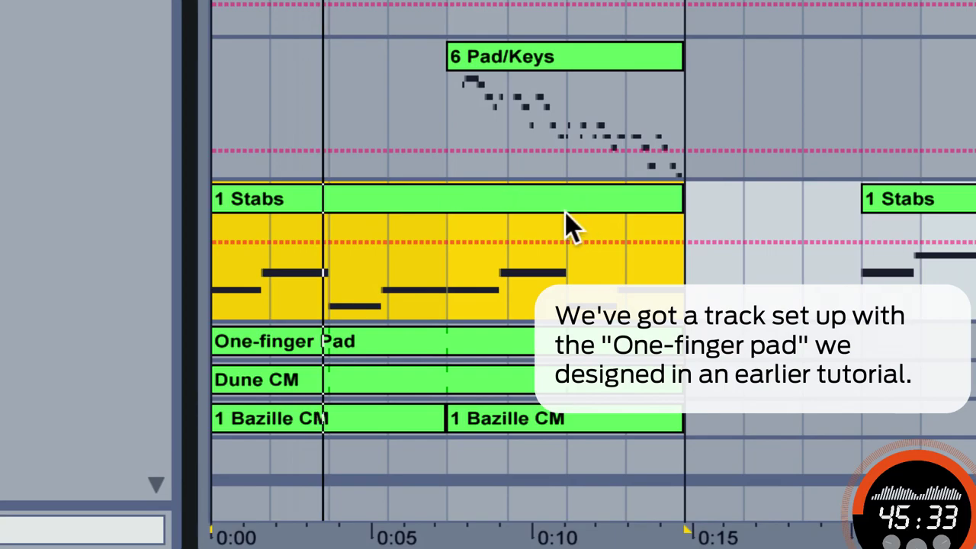
pyautogui.moveTo(420, 212); pyautogui.dragTo(399, 330)
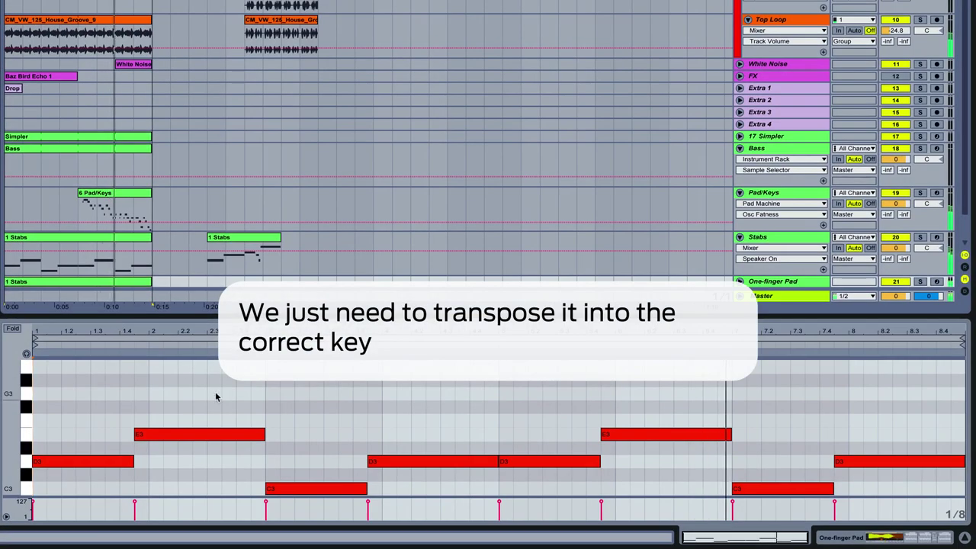
# Transpose all the notes in the One-finger Pad clip down three semitones and one octave, so the first note is B1.
pyautogui.click(216, 396)
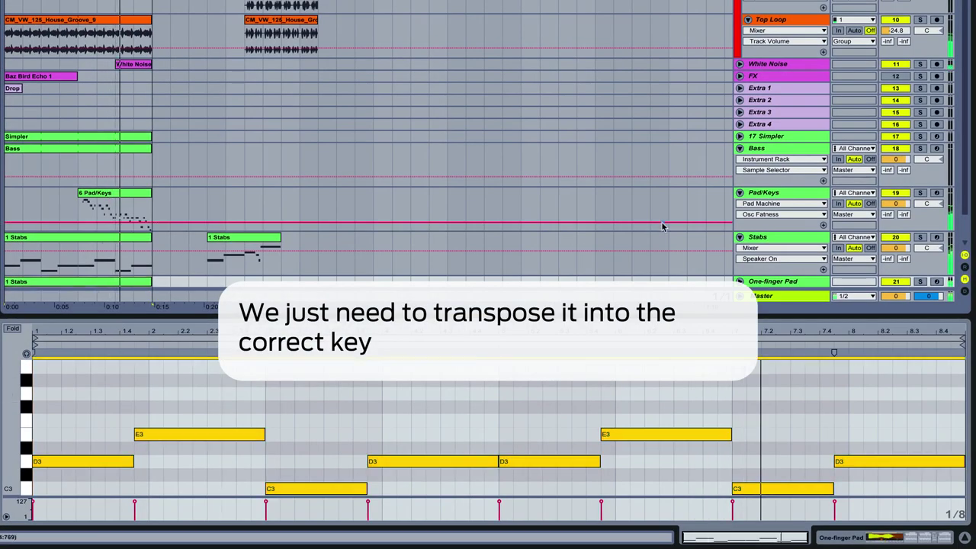
pyautogui.hotkey('ctrl', 'a')
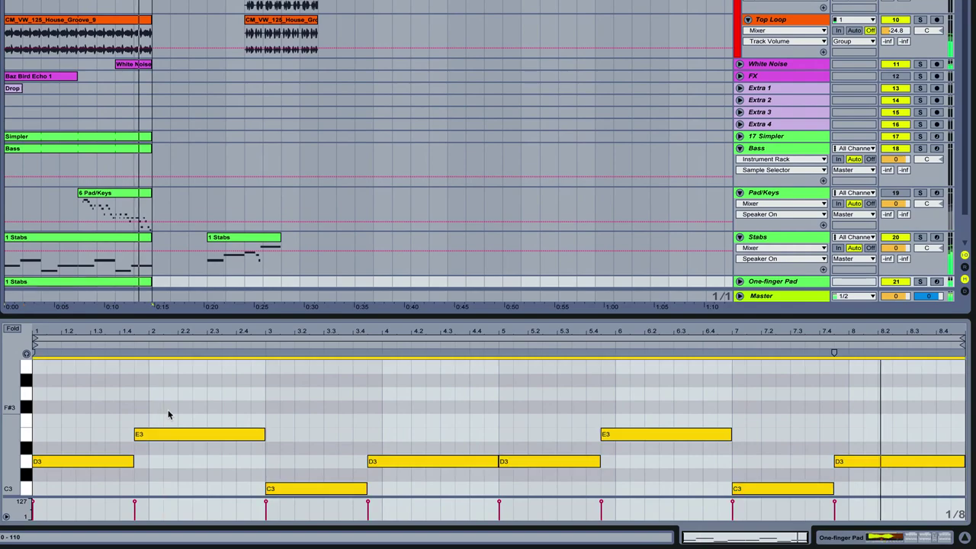
pyautogui.press('Down')
pyautogui.press('Down')
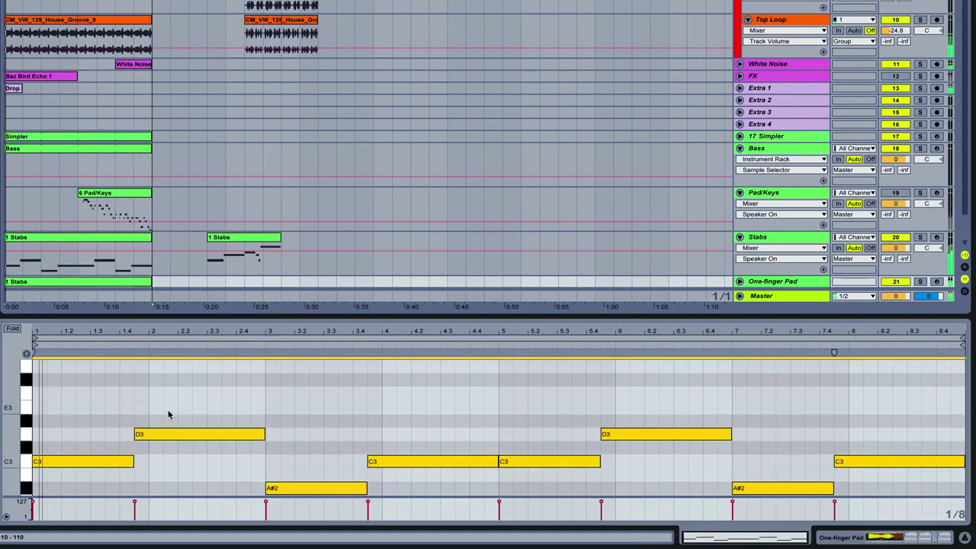
pyautogui.press('Down')
pyautogui.press('Down')
pyautogui.press('Up')
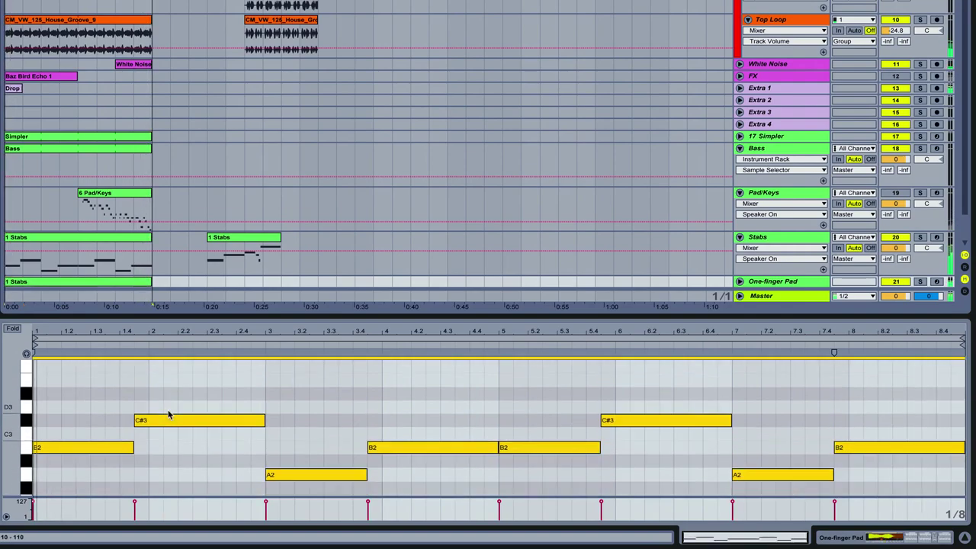
pyautogui.hotkey('shift', 'Down')
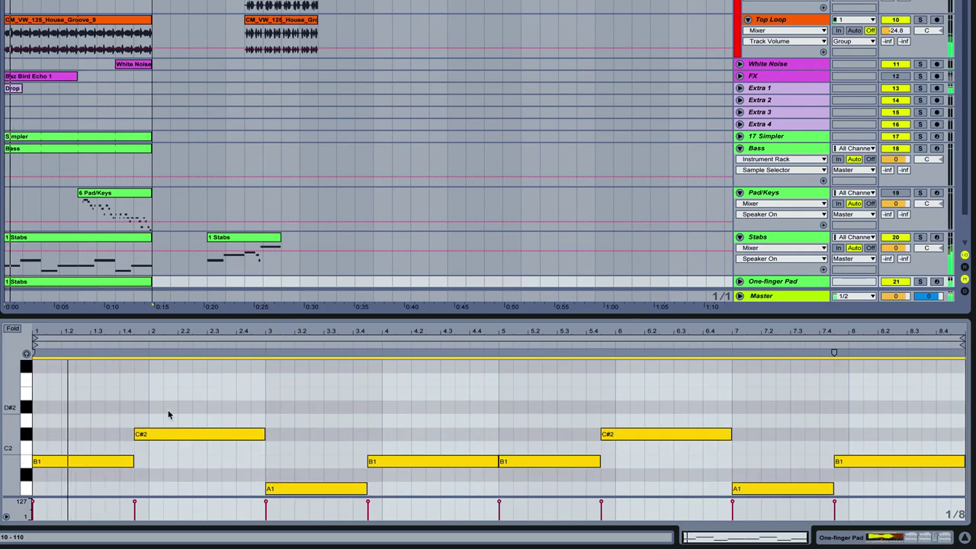
# Enable the filter in the Bell Pad Em7 sampler, choose the high-pass type and set its Frequency to 300 Hz.
pyautogui.scroll(-3, 161, 235)
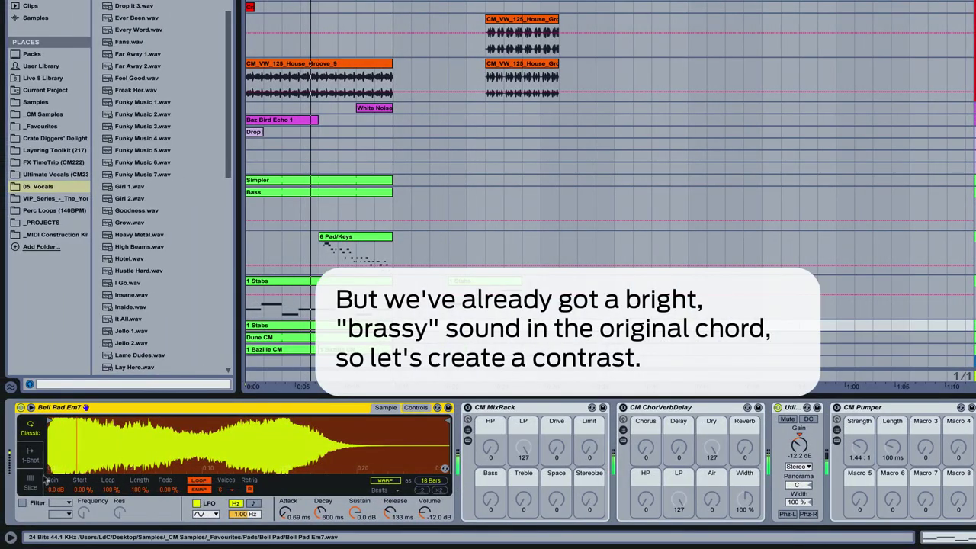
pyautogui.click(22, 503)
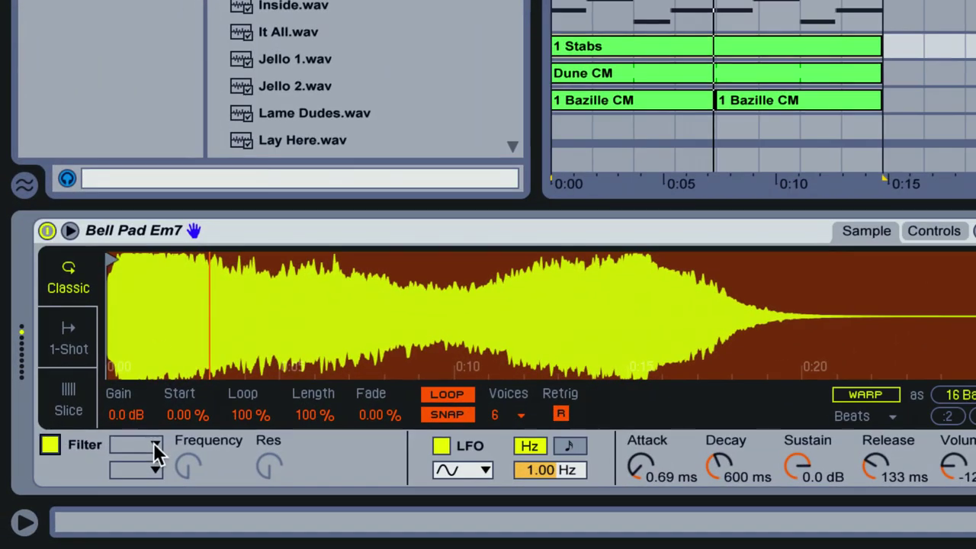
pyautogui.click(68, 504)
pyautogui.click(134, 360)
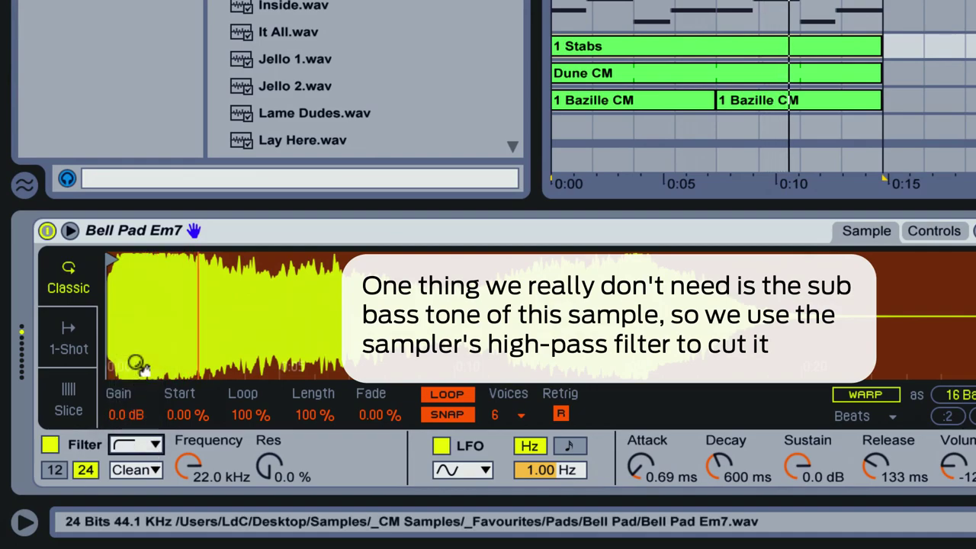
pyautogui.moveTo(187, 467); pyautogui.dragTo(187, 497)
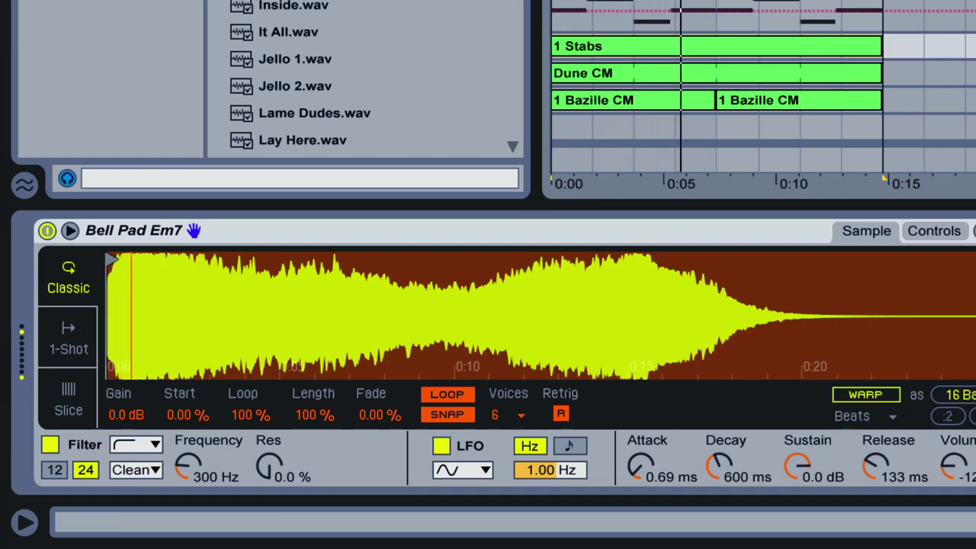
# Move the Bell Pad Em7 sample's start marker past its opening attack and reverse the sample.
pyautogui.moveTo(122, 264); pyautogui.dragTo(151, 262)
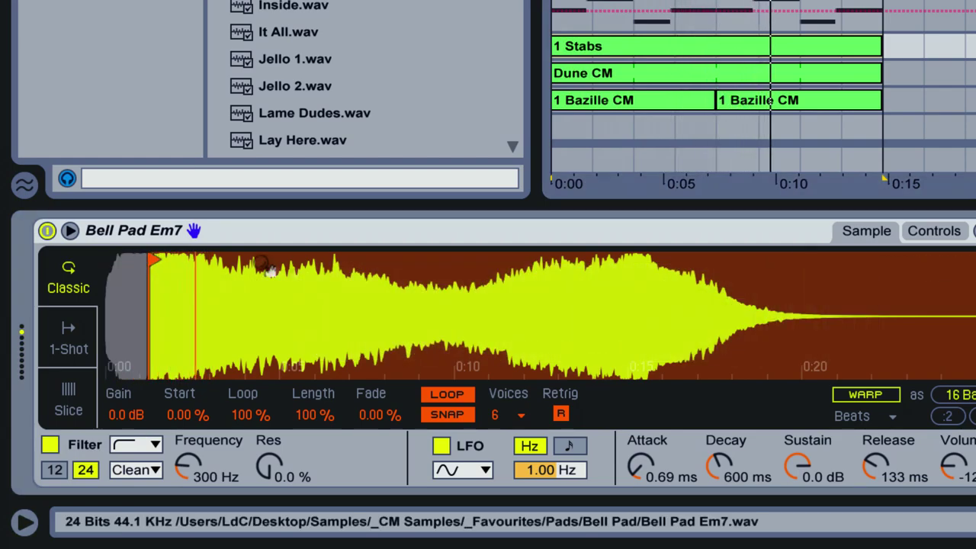
pyautogui.rightClick(968, 284)
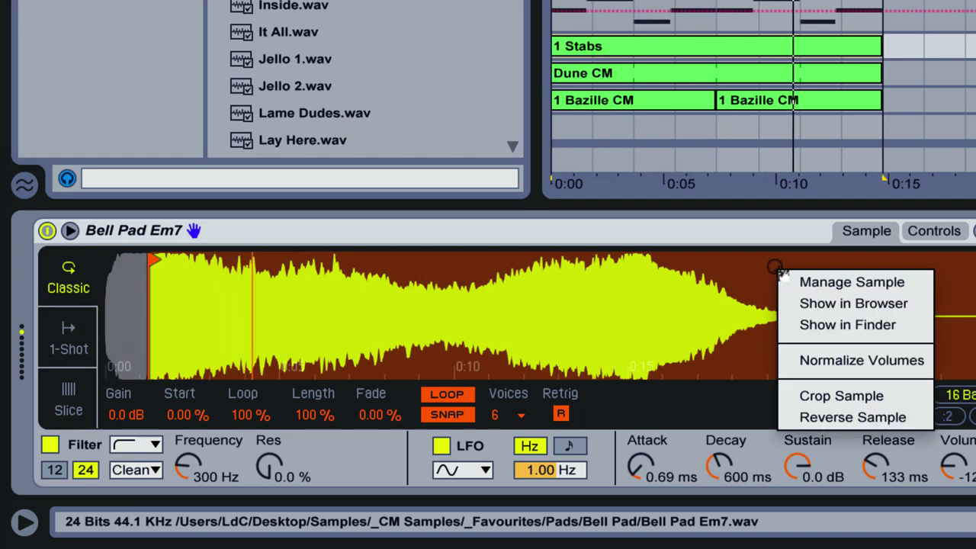
pyautogui.click(872, 412)
# Limit the reversed pad sample's playback to its last few seconds, with the end marker at the very end of the waveform.
pyautogui.moveTo(114, 255)
pyautogui.mouseDown()
pyautogui.moveTo(565, 259)
pyautogui.moveTo(902, 293)
pyautogui.mouseUp()
pyautogui.moveTo(962, 261); pyautogui.dragTo(975, 272)
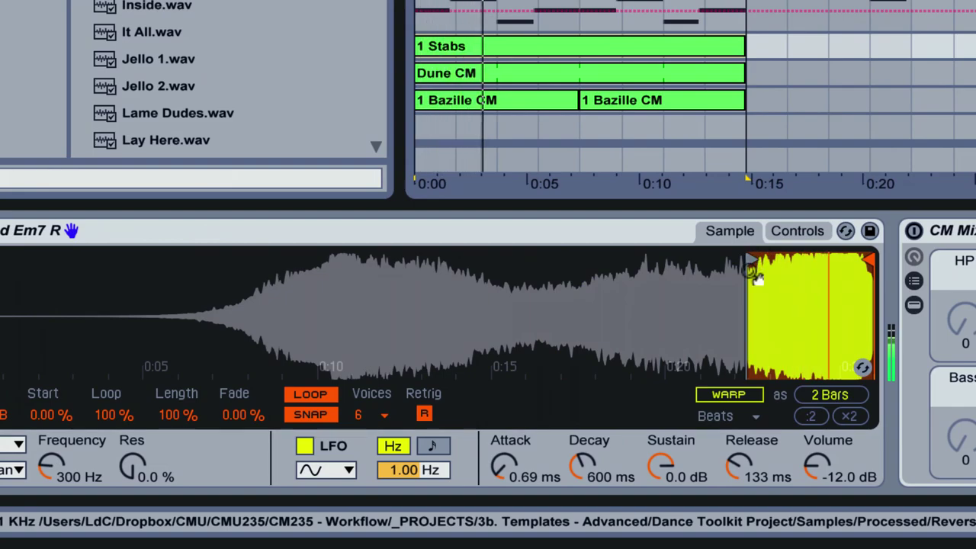
pyautogui.moveTo(753, 263)
pyautogui.mouseDown()
pyautogui.moveTo(608, 263)
pyautogui.moveTo(633, 264)
pyautogui.mouseUp()
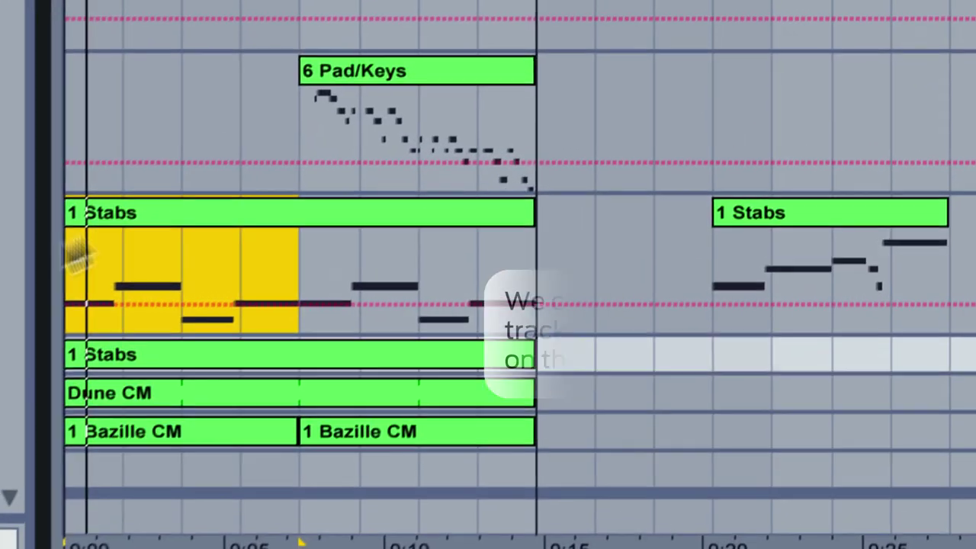
# Copy the first four bars of the Stabs clip onto the Pad/Keys track and stack duplicates of all its notes into seventh chords.
pyautogui.moveTo(175, 222); pyautogui.dragTo(175, 86)
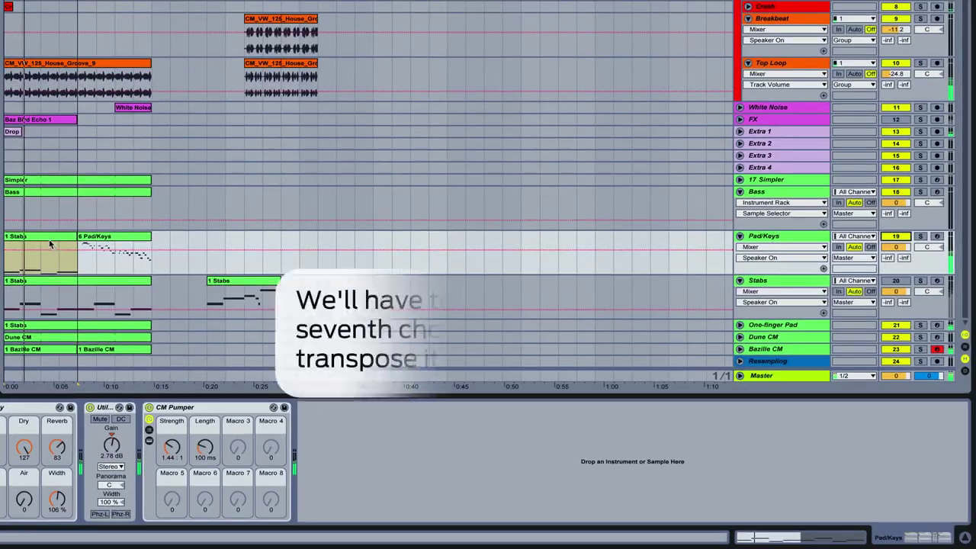
pyautogui.doubleClick(117, 167)
pyautogui.press('super+a')
pyautogui.moveTo(82, 461); pyautogui.dragTo(86, 420)
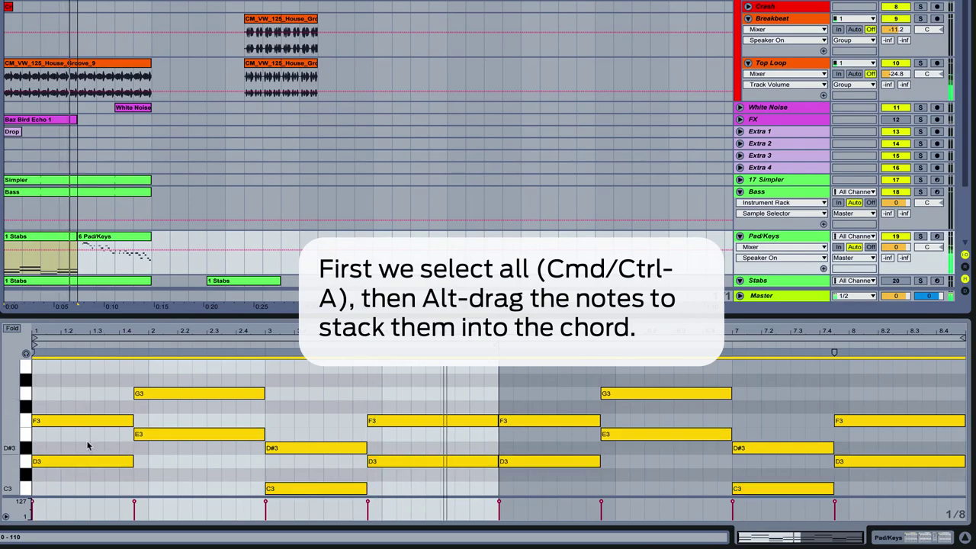
pyautogui.scroll(1, 86, 457)
pyautogui.moveTo(84, 478); pyautogui.dragTo(84, 388)
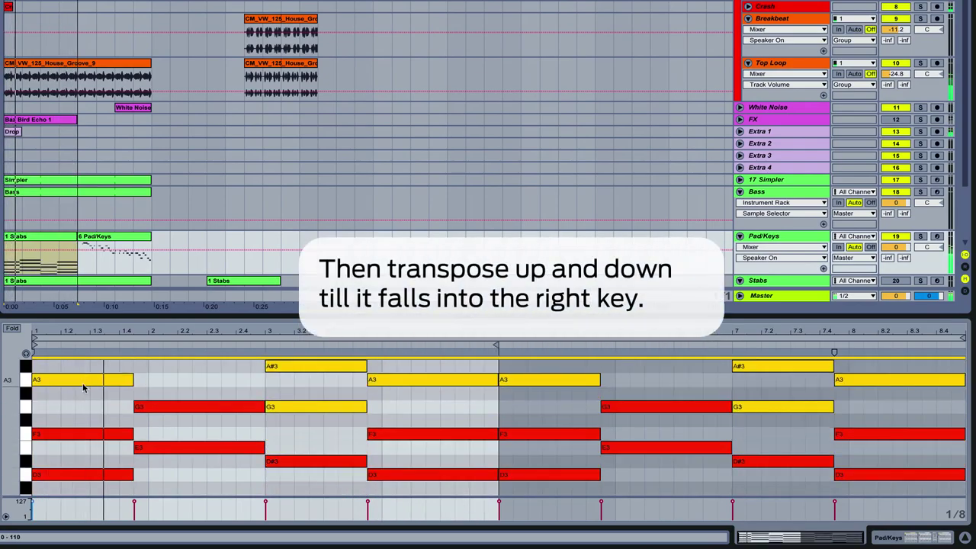
# Transpose all the stacked chord notes in the copied clip up and down by semitones until they fit the track's key.
pyautogui.click(98, 403)
pyautogui.hotkey('ctrl', 'a')
pyautogui.scroll(-1, 99, 404)
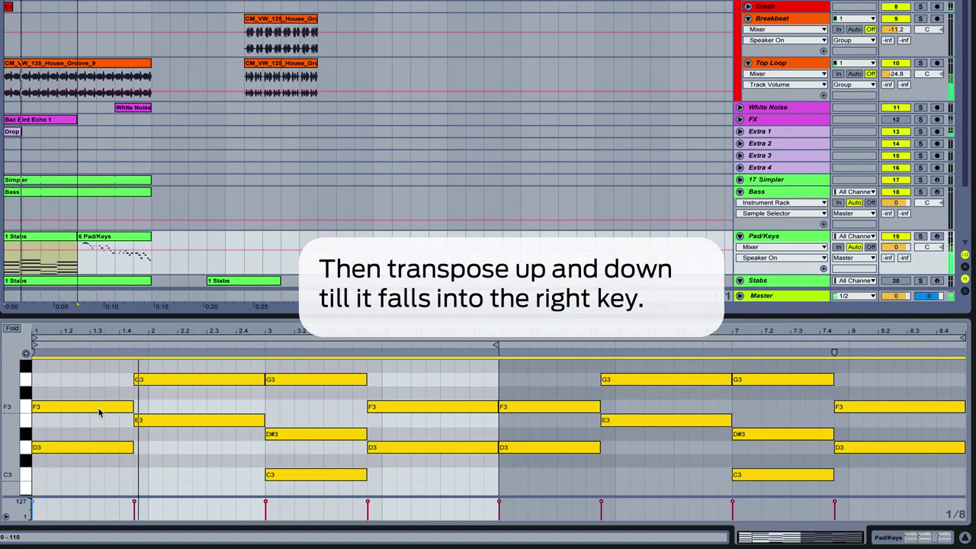
pyautogui.press('Up')
pyautogui.scroll(-3, 99, 413)
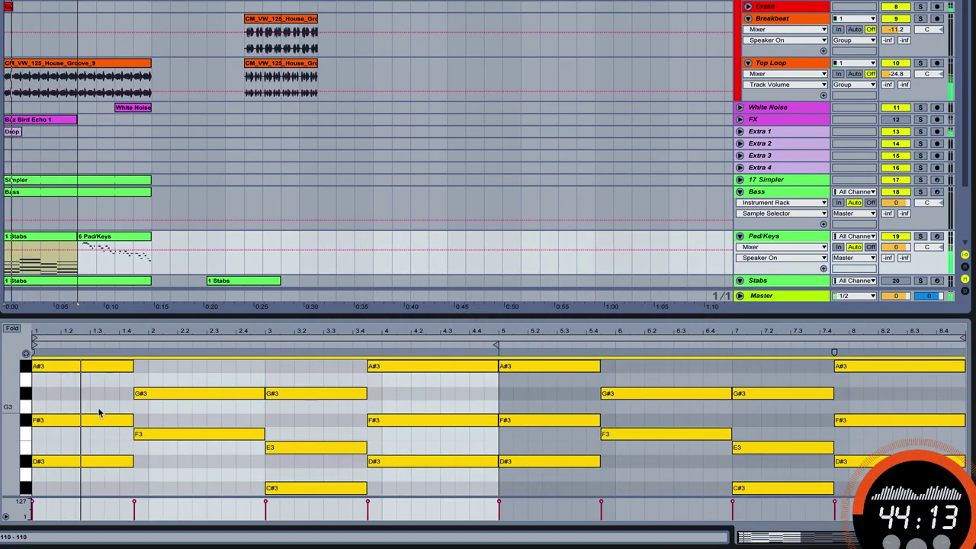
pyautogui.press('Up')
pyautogui.press('Down')
pyautogui.press('Down')
pyautogui.press('Down')
pyautogui.press('Down')
pyautogui.press('Down')
pyautogui.press('Down')
pyautogui.press('Down')
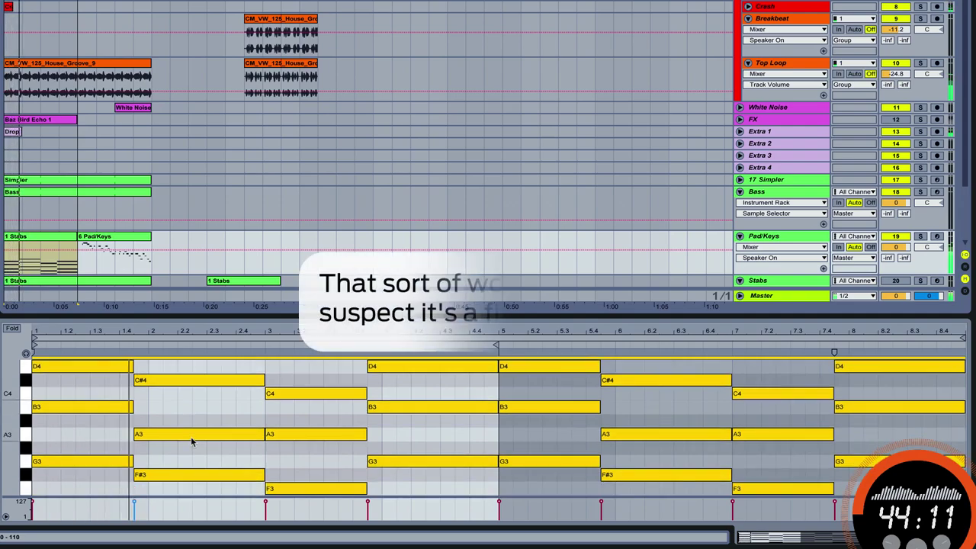
pyautogui.press('Up')
pyautogui.press('Up')
pyautogui.press('Up')
pyautogui.press('Up')
pyautogui.press('Up')
pyautogui.press('Up')
pyautogui.press('Up')
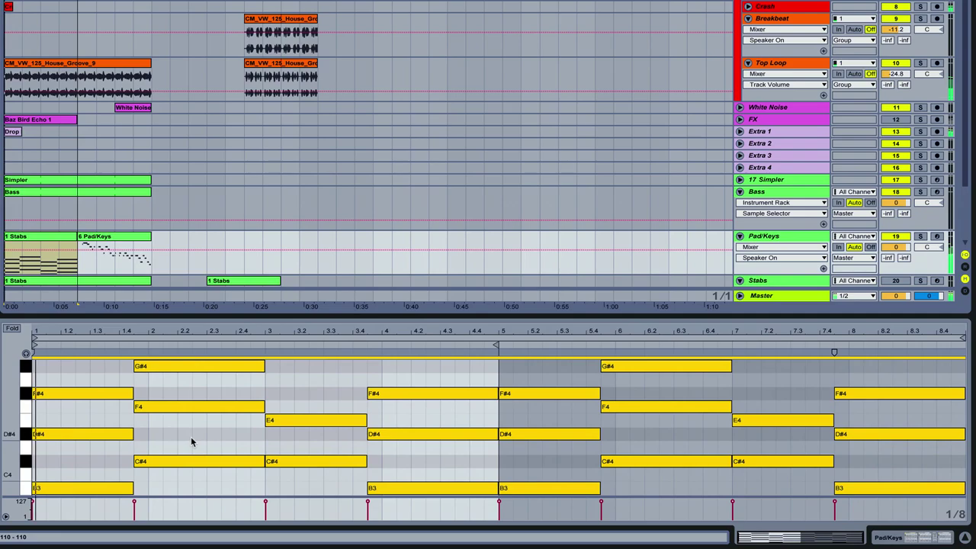
pyautogui.press('Up')
pyautogui.press('Up')
pyautogui.press('Up')
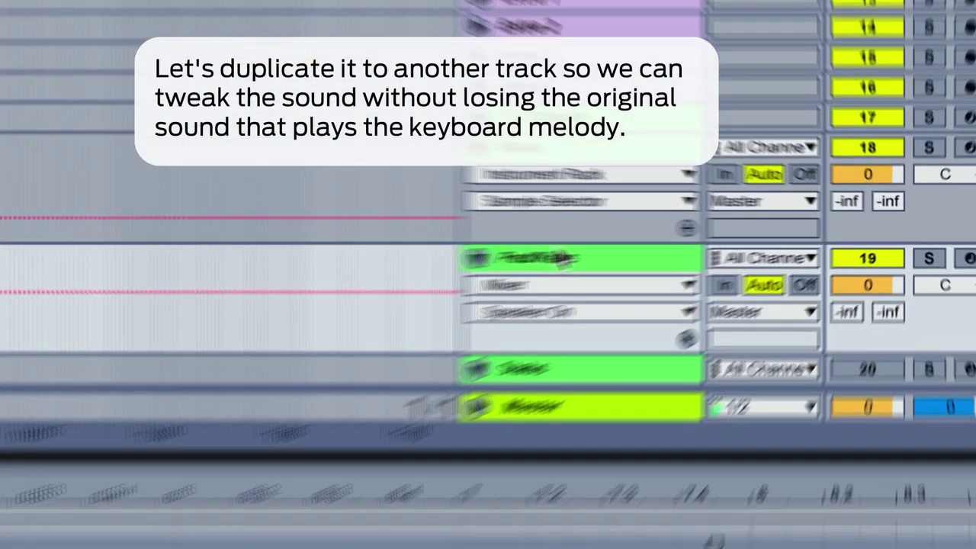
# Duplicate the Pad/Keys track and rename the upper of the two tracks String.
pyautogui.rightClick(772, 236)
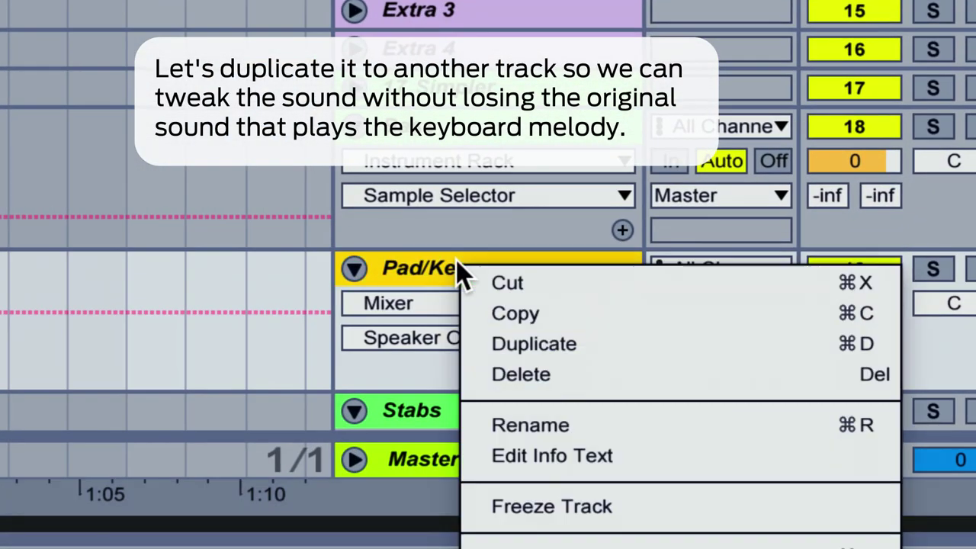
pyautogui.click(577, 347)
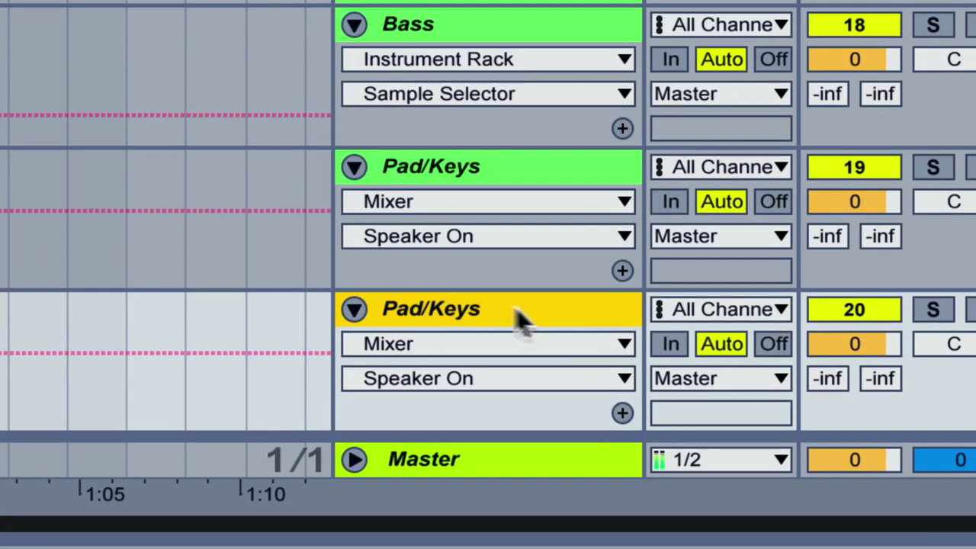
pyautogui.scroll(-3, 448, 284)
pyautogui.click(462, 48)
pyautogui.hotkey('ctrl', 'r')
pyautogui.write('Str')
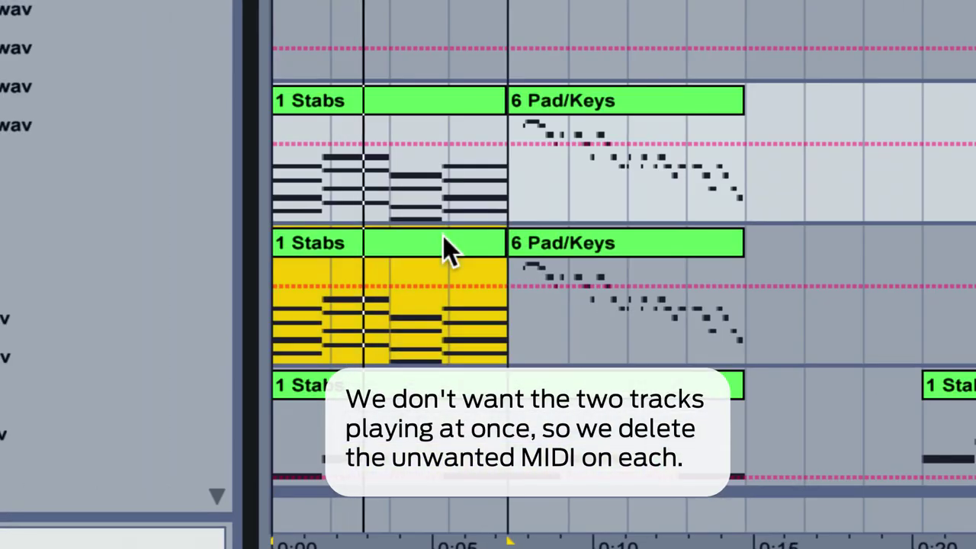
# Delete the chord clip from the Pad/Keys track and the melody clip from the String track.
pyautogui.click(462, 229)
pyautogui.press('Delete')
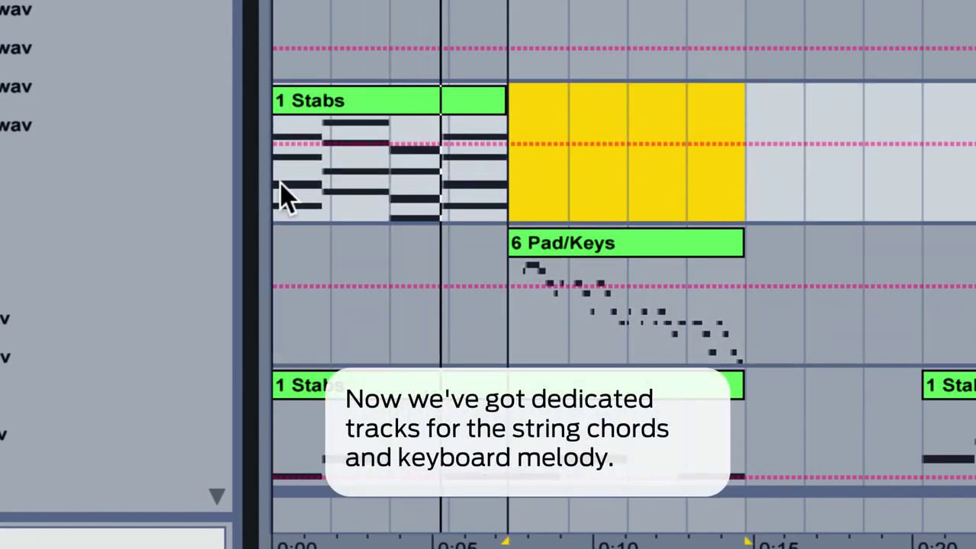
# On the String track, set the CM ChorVerbDelay's Chorus to 127, Delay to 0 and Reverb to 92, and the Utility gain to -1.11 dB.
pyautogui.click(305, 97)
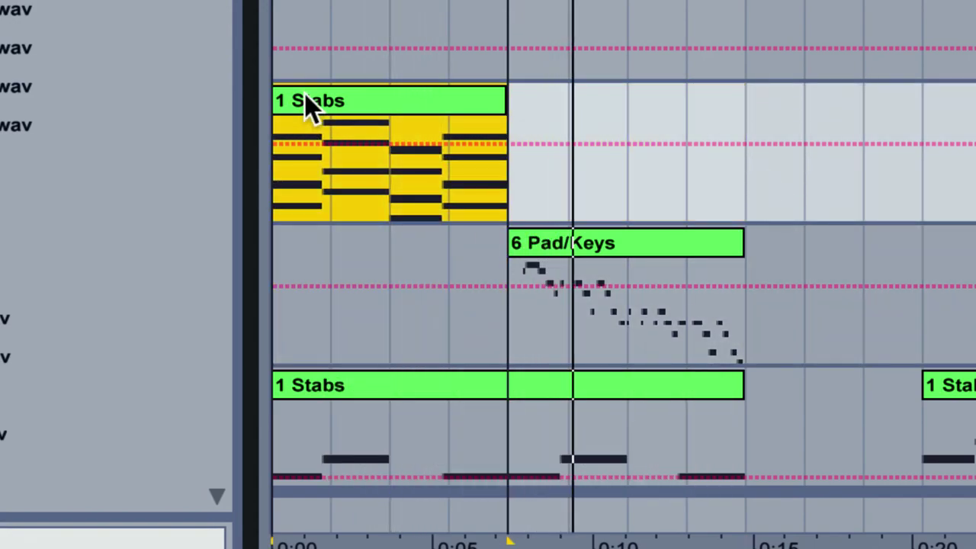
pyautogui.press('space')
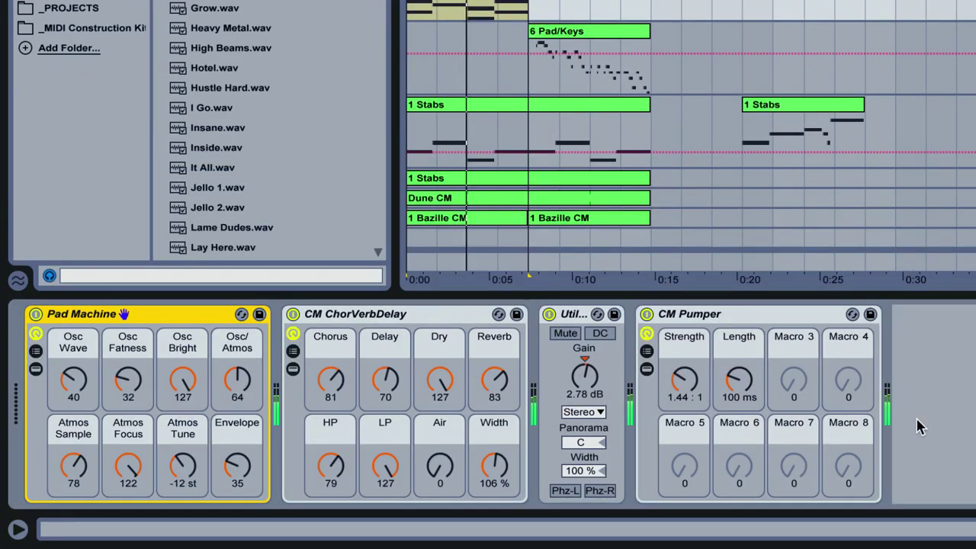
pyautogui.moveTo(330, 379); pyautogui.dragTo(380, 450)
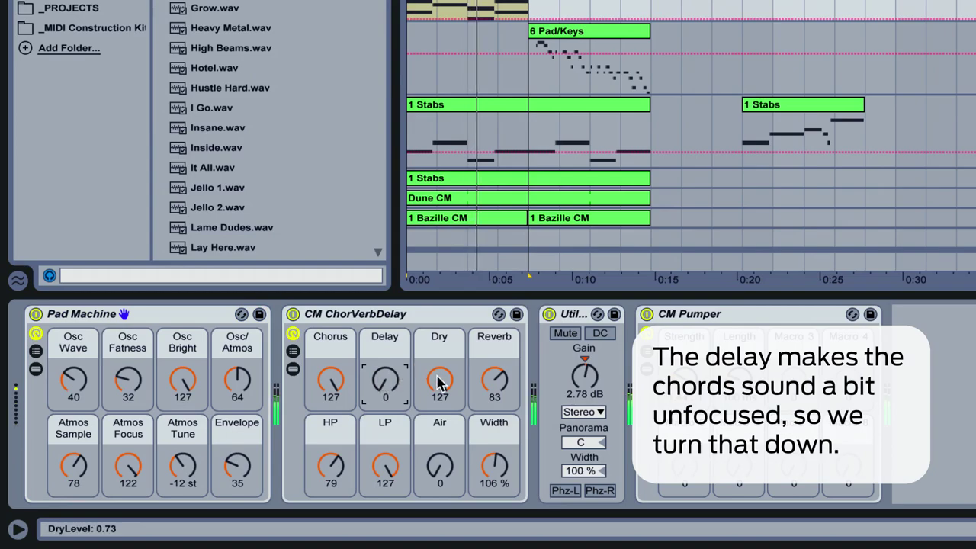
pyautogui.click(494, 379)
pyautogui.moveTo(494, 379); pyautogui.dragTo(494, 378)
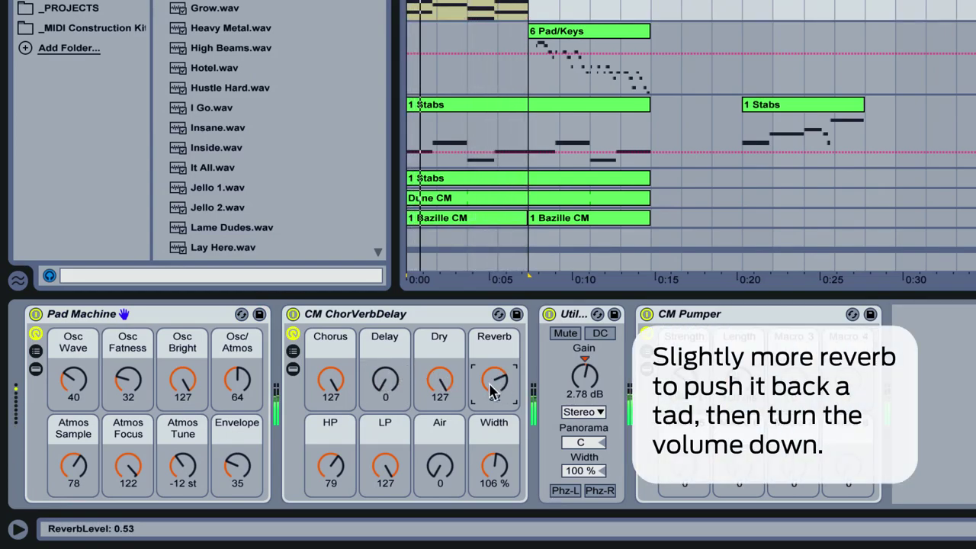
pyautogui.moveTo(585, 380); pyautogui.dragTo(585, 385)
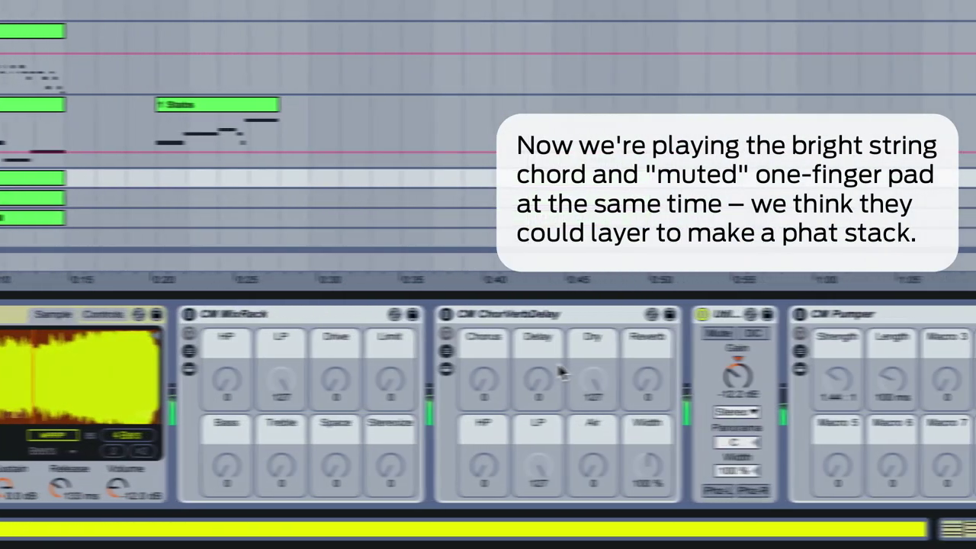
# Enable the CM MixRack on the One-finger Pad track and try its Bass control at 127 before returning it to 0.
pyautogui.click(170, 315)
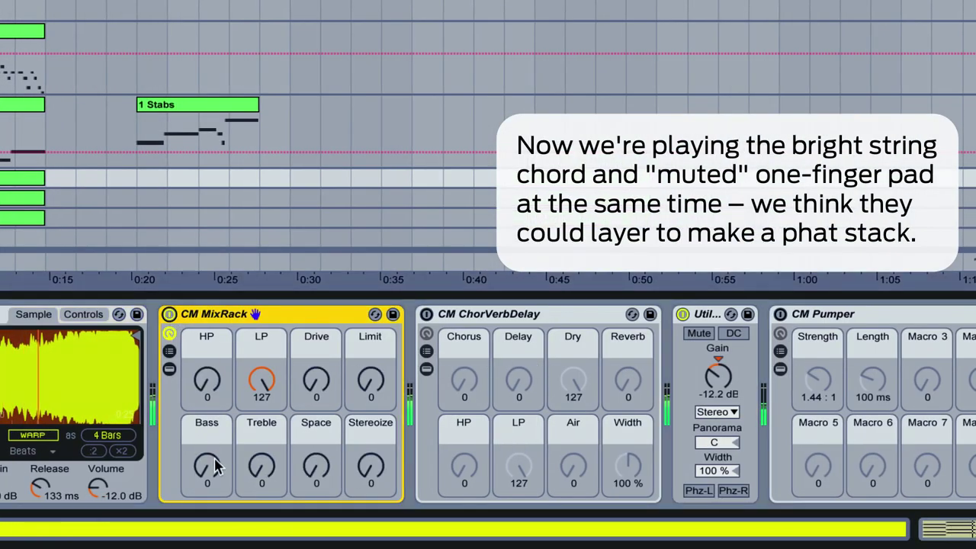
pyautogui.moveTo(216, 465); pyautogui.dragTo(216, 412)
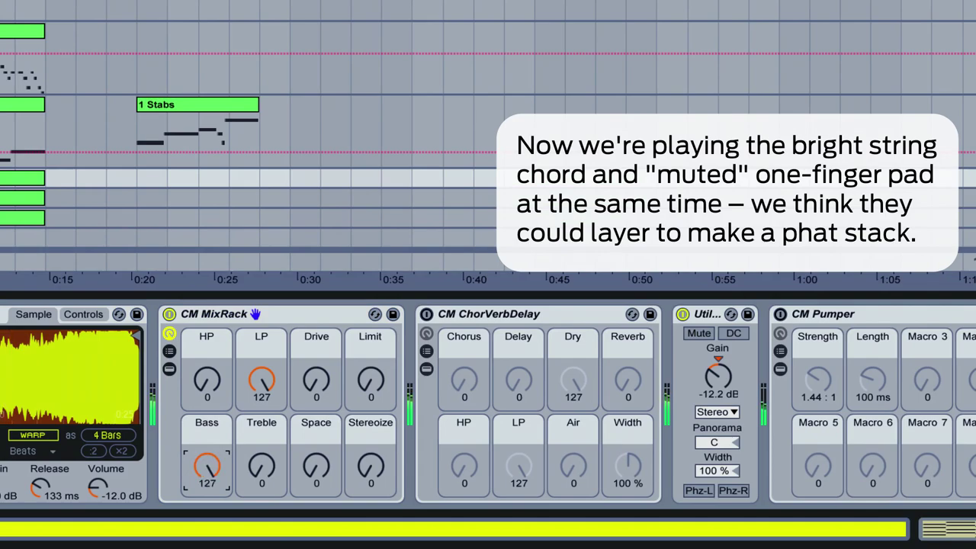
pyautogui.moveTo(213, 466); pyautogui.dragTo(213, 522)
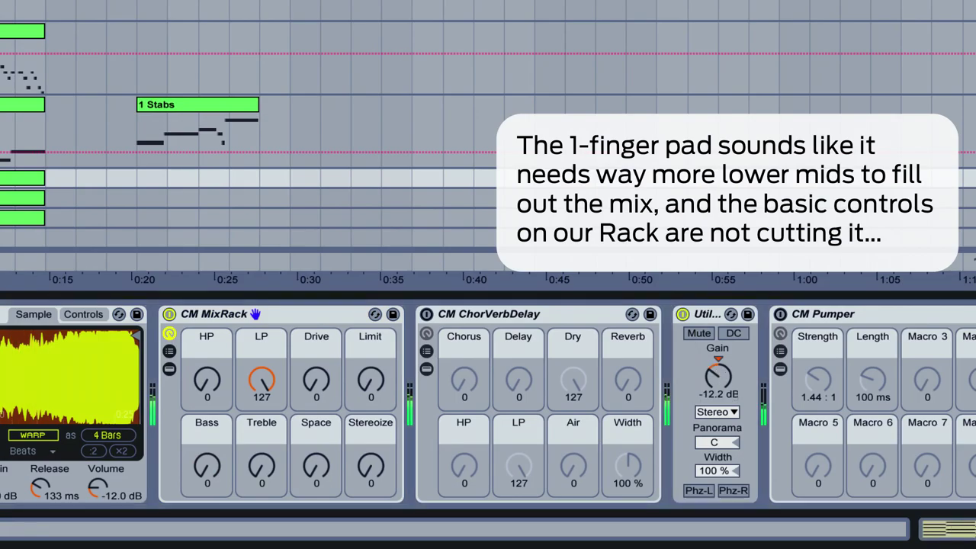
# Insert the CM-EQUA87 equalizer before the One-finger Pad's CM MixRack and boost its LF band by 12 dB at about 226 Hz.
pyautogui.moveTo(200, 255); pyautogui.dragTo(145, 369)
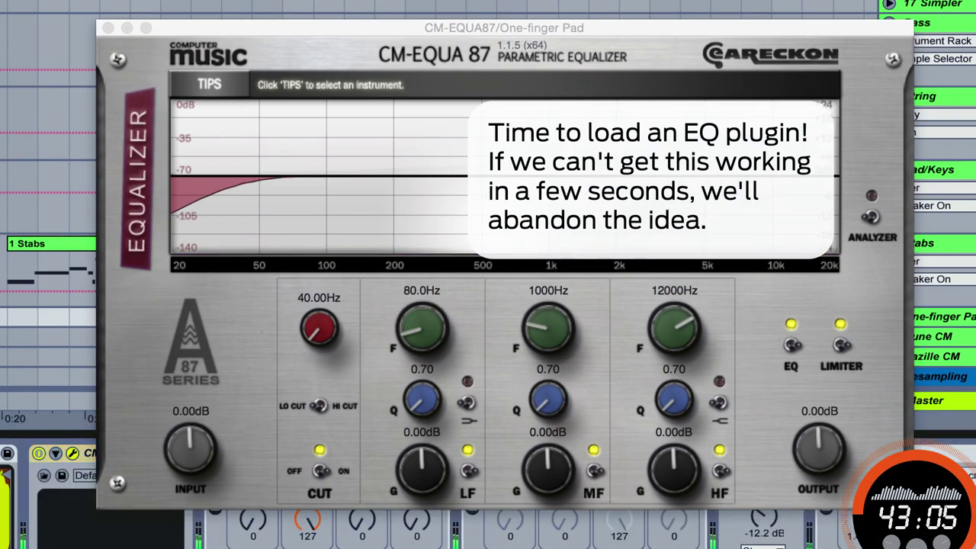
pyautogui.moveTo(780, 30); pyautogui.dragTo(481, 0)
pyautogui.moveTo(429, 317); pyautogui.dragTo(438, 263)
pyautogui.moveTo(421, 462); pyautogui.dragTo(427, 415)
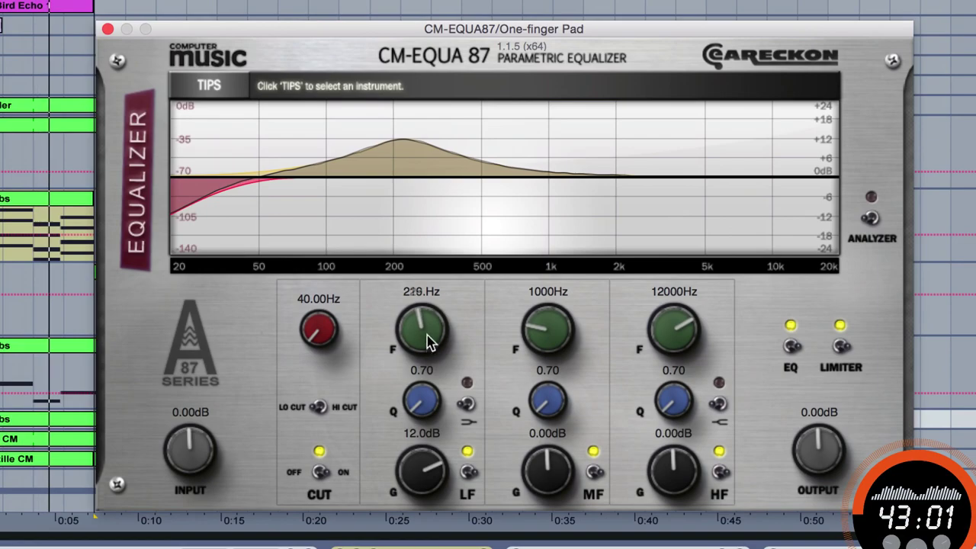
# Switch off the equalizer's limiter and adjust the LF band to 178 Hz with a gain of 20.3 dB.
pyautogui.moveTo(427, 336); pyautogui.dragTo(427, 330)
pyautogui.moveTo(418, 471); pyautogui.dragTo(418, 466)
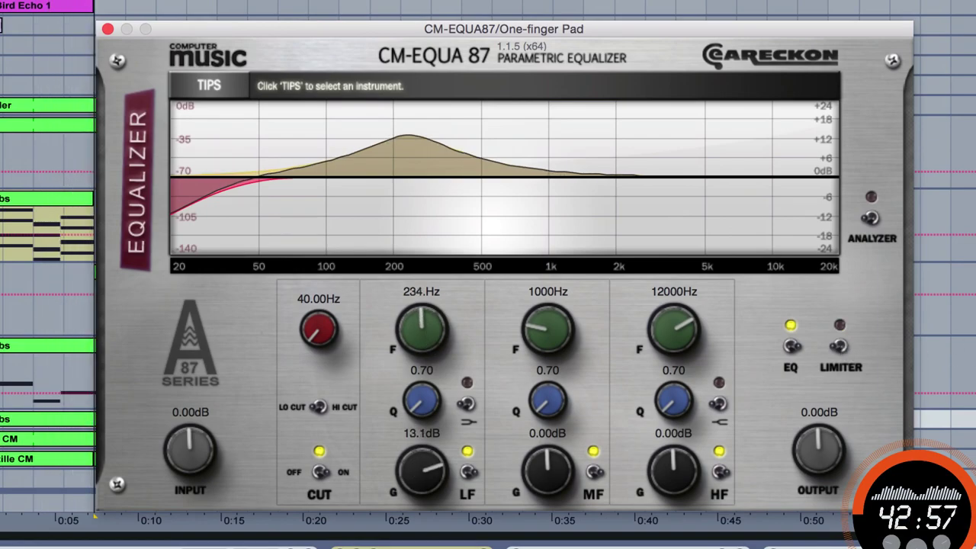
pyautogui.moveTo(432, 326); pyautogui.dragTo(429, 351)
pyautogui.moveTo(429, 460); pyautogui.dragTo(430, 436)
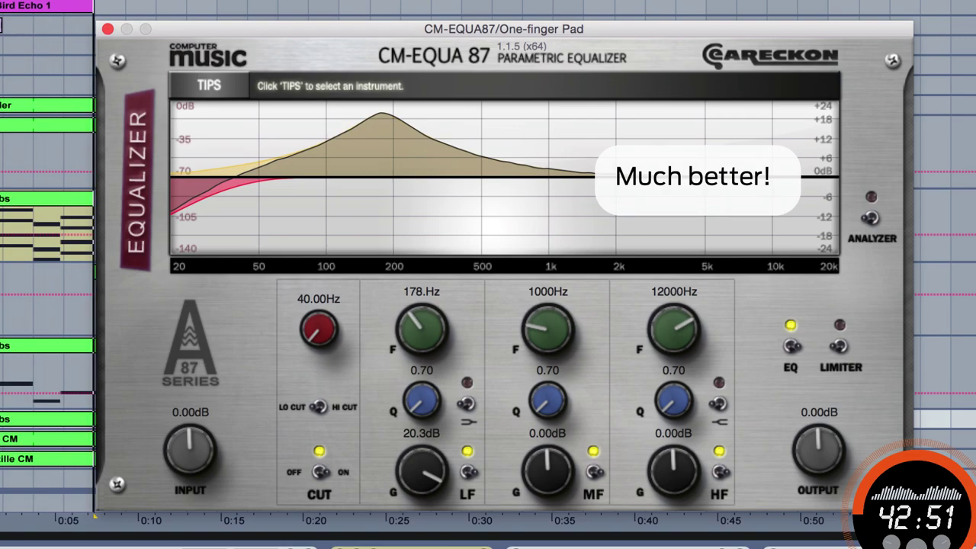
# Widen the equalizer's LF band to a Q of 0.40 and lower its frequency to 150 Hz.
pyautogui.moveTo(446, 395); pyautogui.dragTo(445, 543)
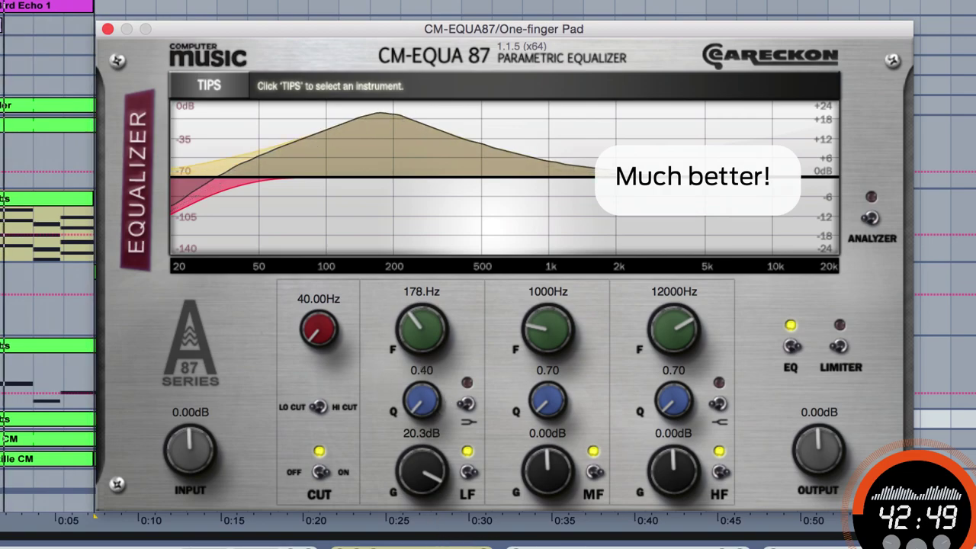
pyautogui.click(445, 545)
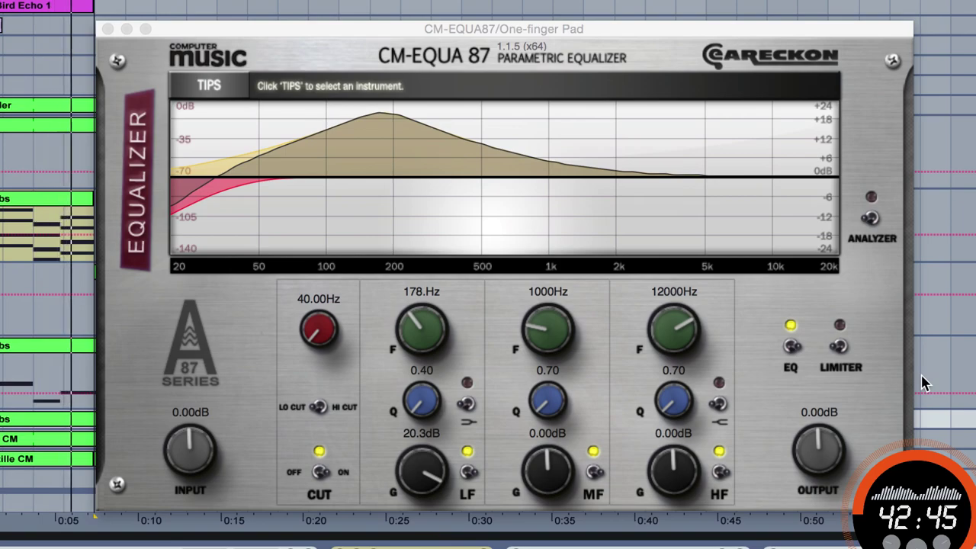
pyautogui.click(434, 349)
pyautogui.moveTo(432, 334)
pyautogui.mouseDown()
pyautogui.moveTo(429, 343)
pyautogui.moveTo(418, 336)
pyautogui.mouseUp()
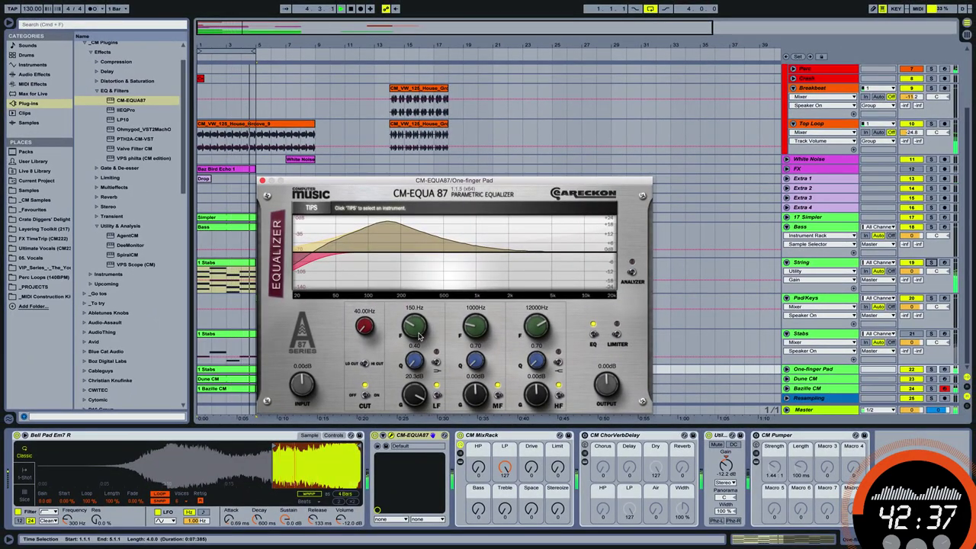
# Close the equalizer window and transpose all the notes in the String track's chord clip down one octave.
pyautogui.click(817, 264)
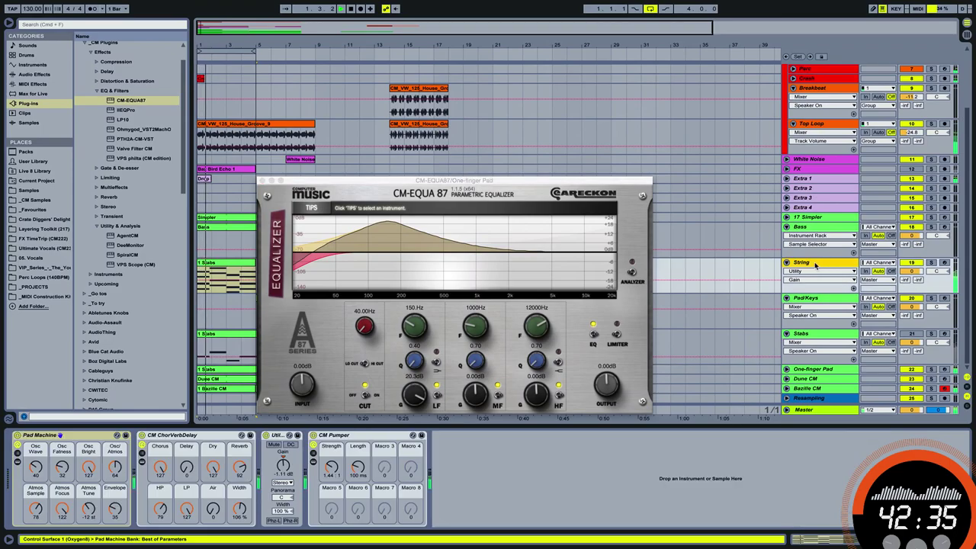
pyautogui.click(262, 181)
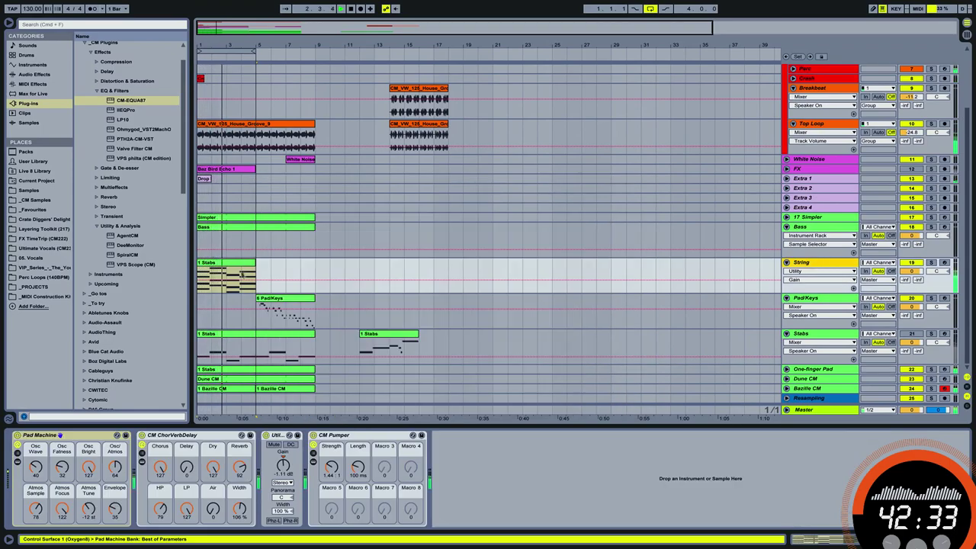
pyautogui.doubleClick(241, 263)
pyautogui.press('super+a')
pyautogui.hotkey('shift', 'Down')
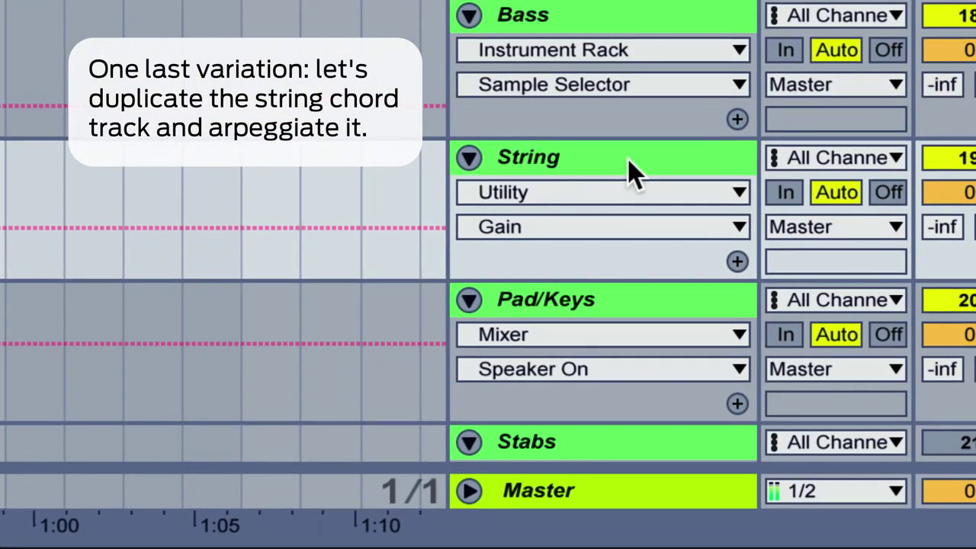
# Duplicate the String track, then solo and select the upper String track.
pyautogui.rightClick(828, 263)
pyautogui.click(844, 281)
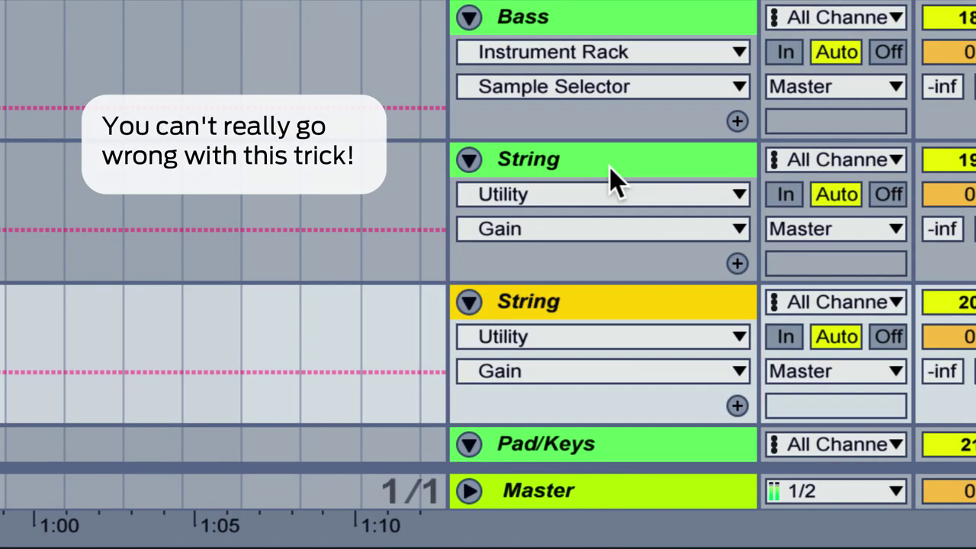
pyautogui.scroll(-10, 48, 257)
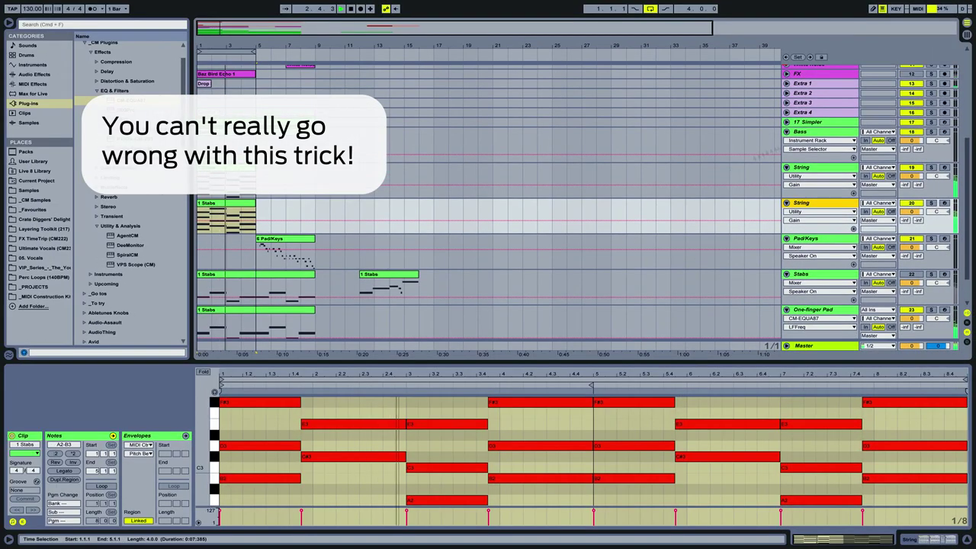
pyautogui.click(931, 167)
pyautogui.click(832, 168)
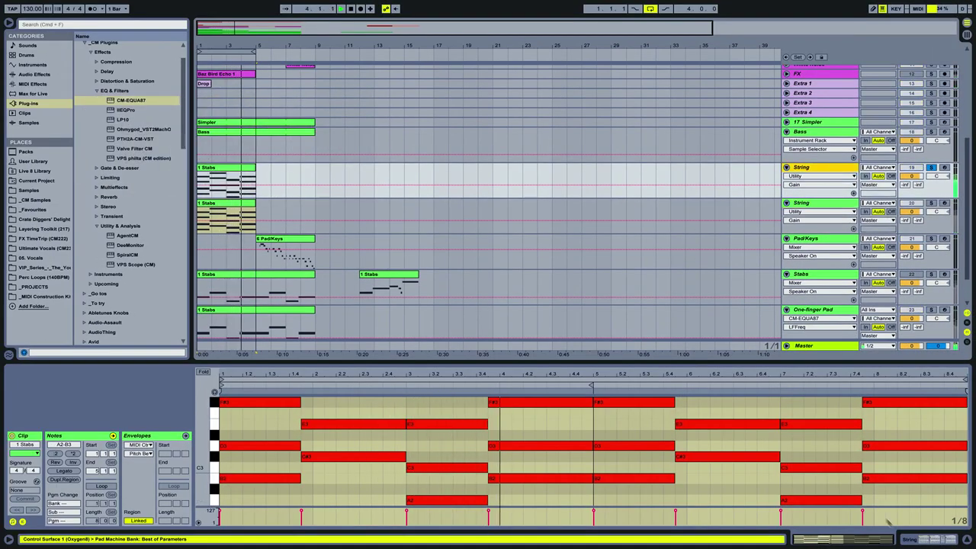
# Add an Arpeggiator MIDI effect to the soloed upper String track and set its rate to 1/16.
pyautogui.click(32, 84)
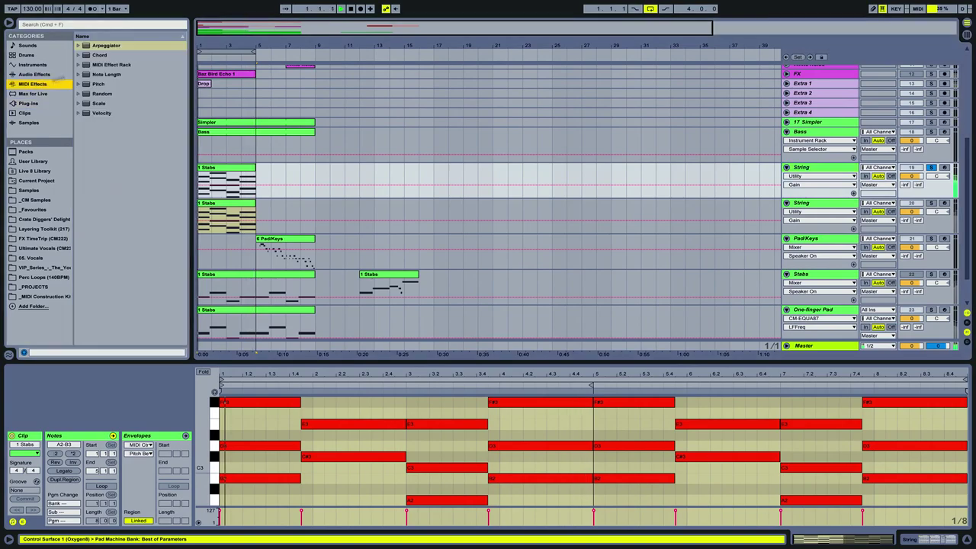
pyautogui.click(104, 45)
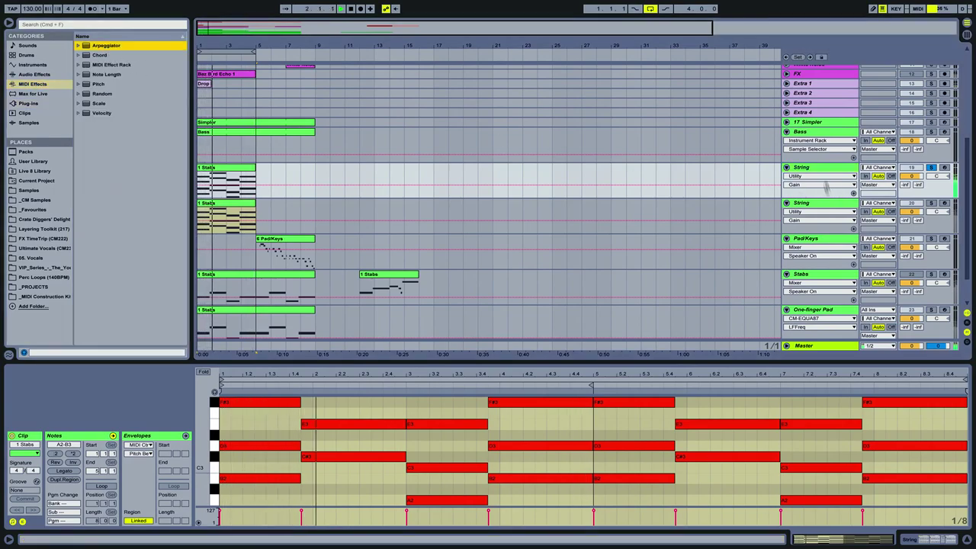
pyautogui.moveTo(806, 169); pyautogui.dragTo(806, 170)
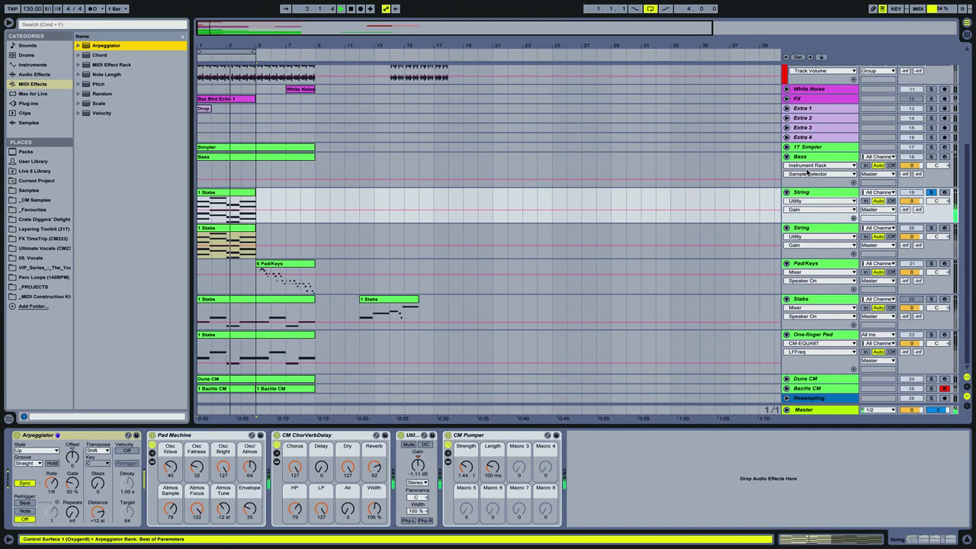
pyautogui.click(804, 192)
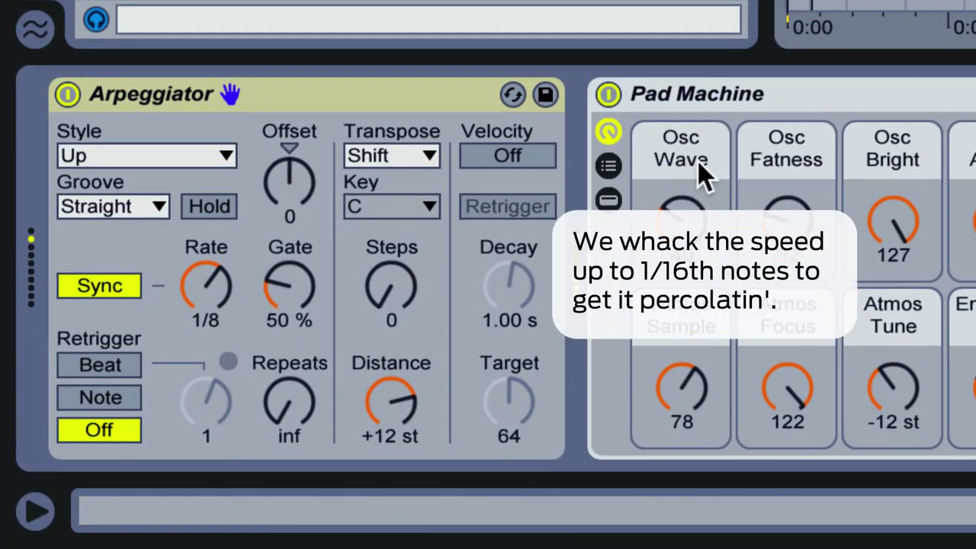
pyautogui.moveTo(206, 299); pyautogui.dragTo(206, 284)
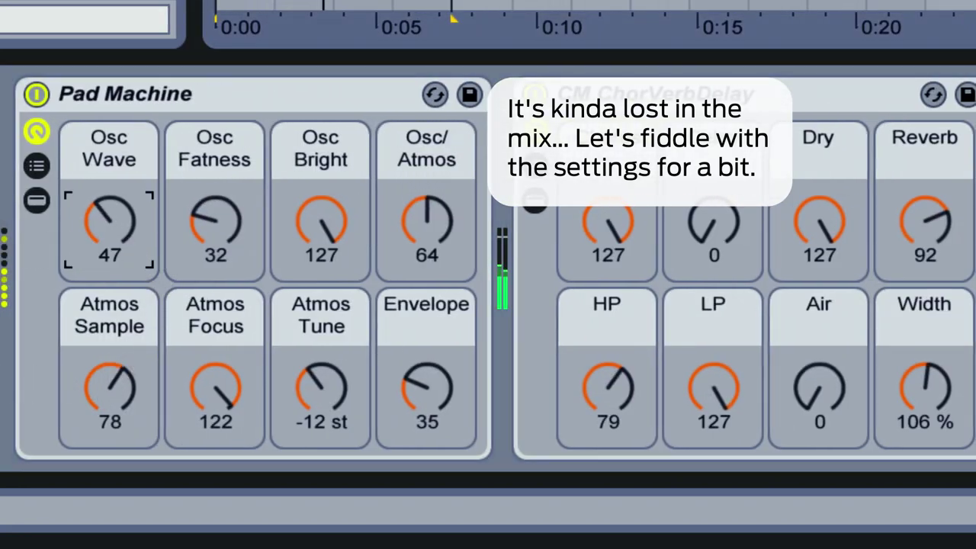
# Transpose the arpeggiated chord notes up one octave and raise Pad Machine's Osc Wave to 117.
pyautogui.moveTo(110, 221); pyautogui.dragTo(110, 216)
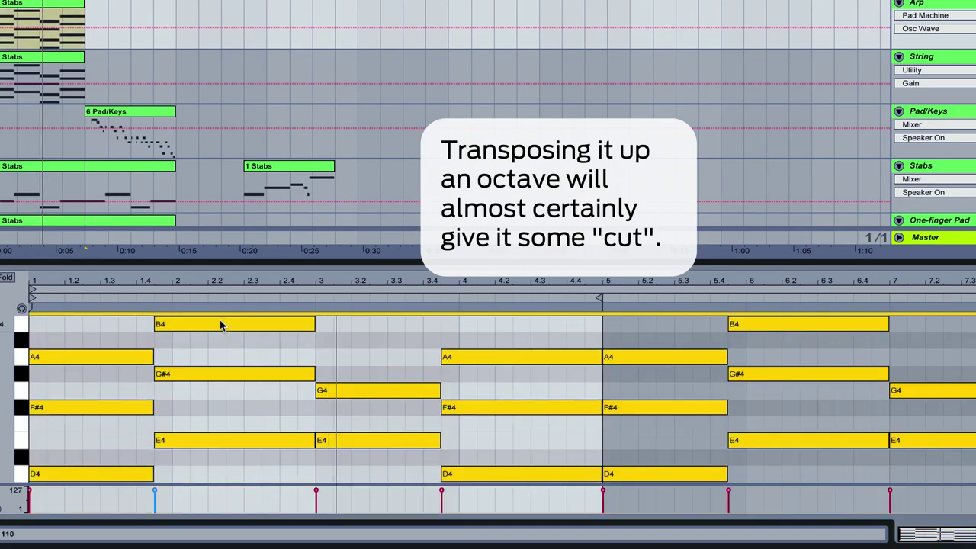
pyautogui.hotkey('shift', 'Tab')
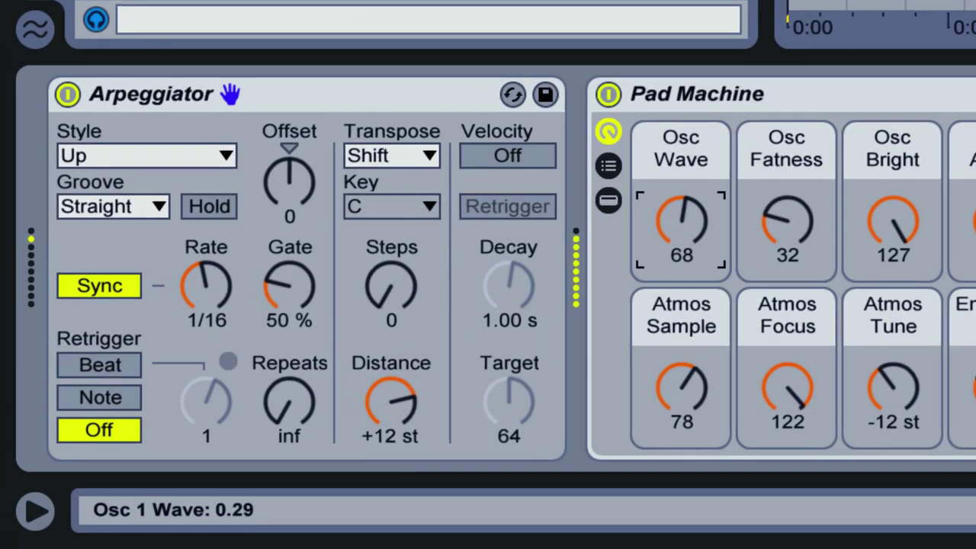
pyautogui.press('Up')
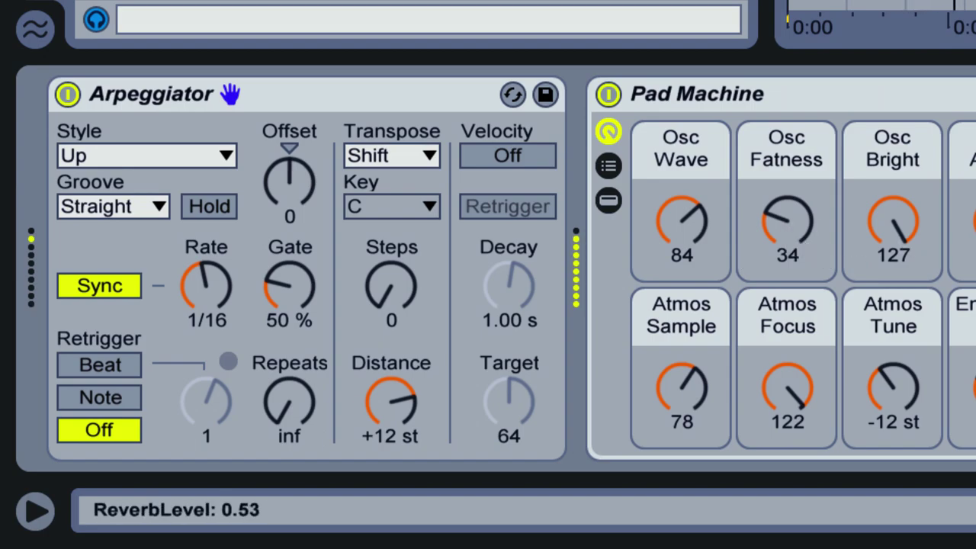
pyautogui.moveTo(712, 228); pyautogui.dragTo(712, 225)
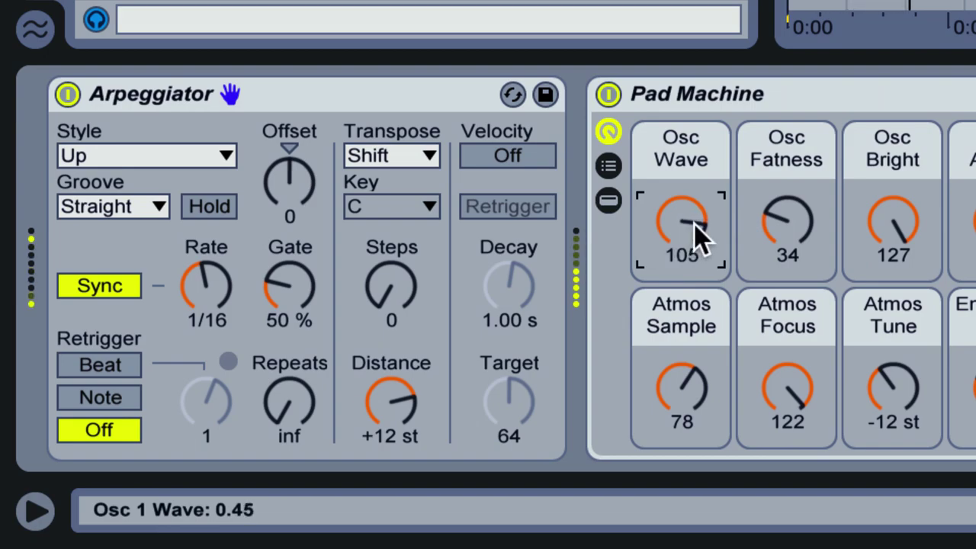
pyautogui.moveTo(694, 223); pyautogui.dragTo(694, 220)
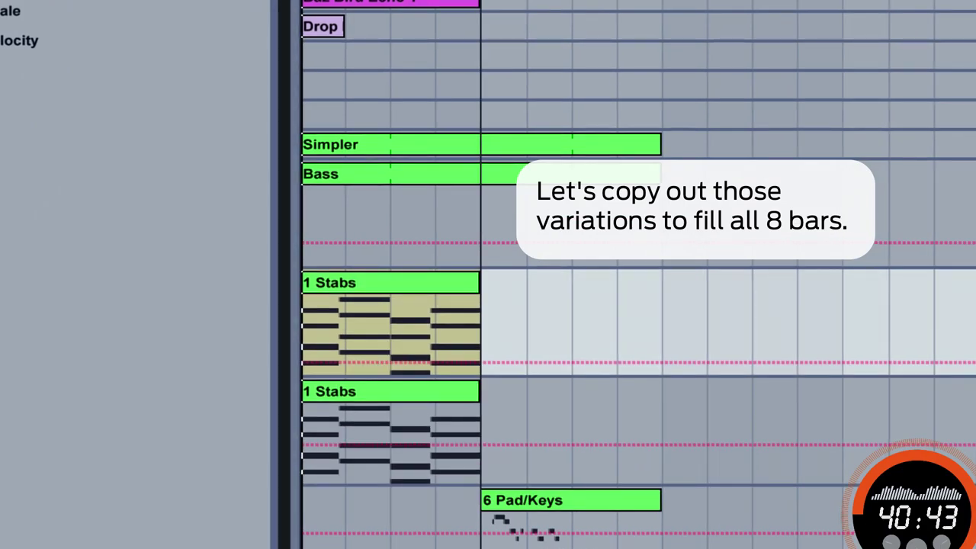
# Duplicate the 4-bar chord clips on the Arp and String tracks so they fill all 8 bars.
pyautogui.click(444, 372)
pyautogui.keyDown('shift'); pyautogui.click(436, 389); pyautogui.keyUp('shift')
pyautogui.hotkey('ctrl', 'd')
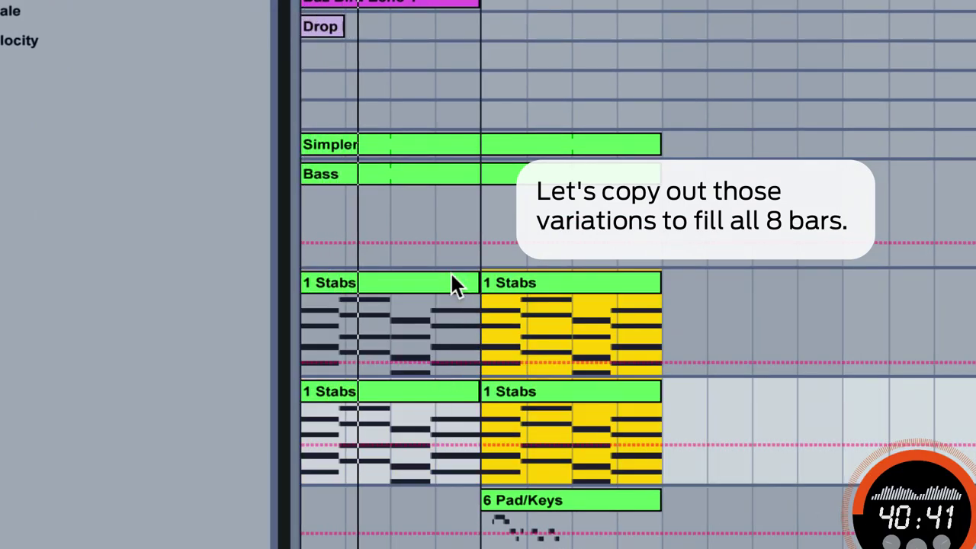
pyautogui.keyDown('shift'); pyautogui.click(444, 276); pyautogui.keyUp('shift')
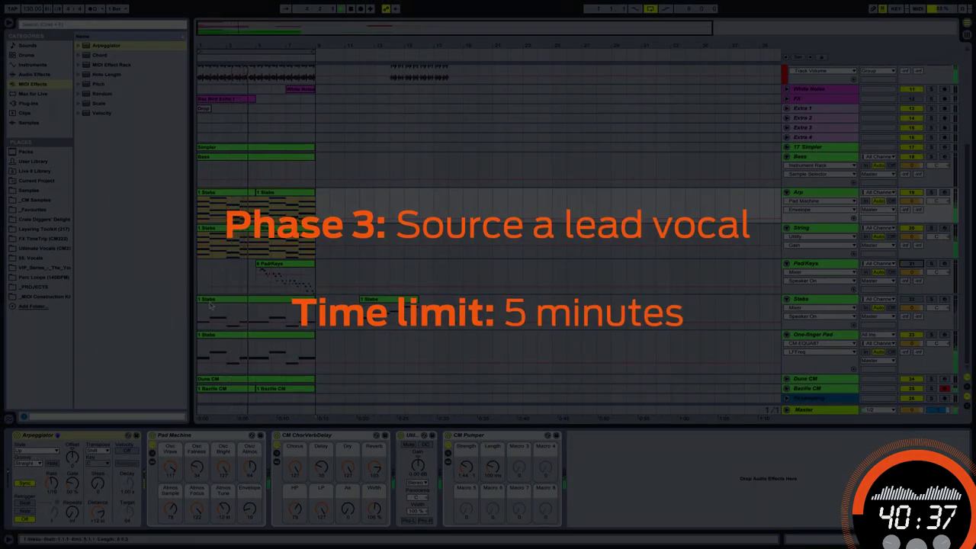
# Browse the Female folder of the Ultimate Vocals collection and audition DMO Vocals 4.wav and DMO Vocals 3.wav.
pyautogui.click(52, 248)
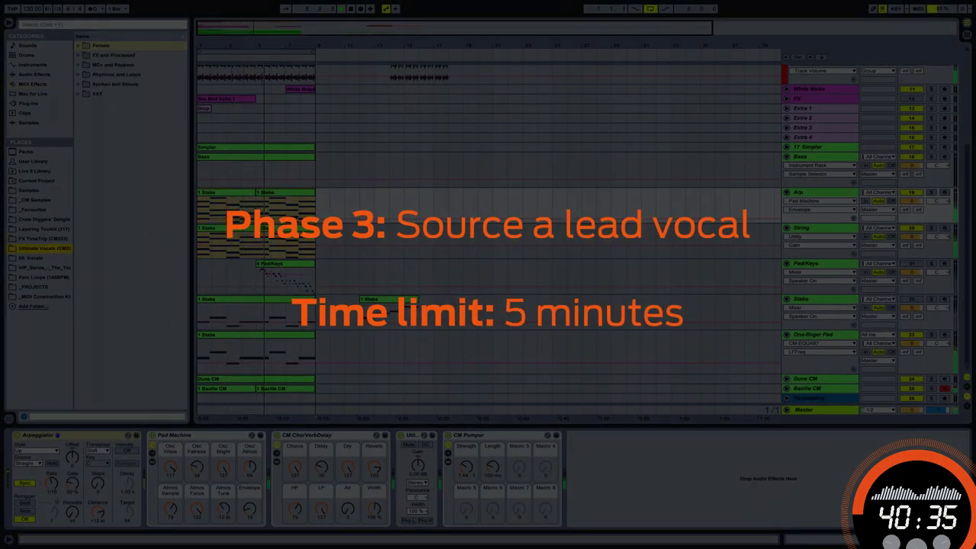
pyautogui.click(79, 45)
pyautogui.click(84, 56)
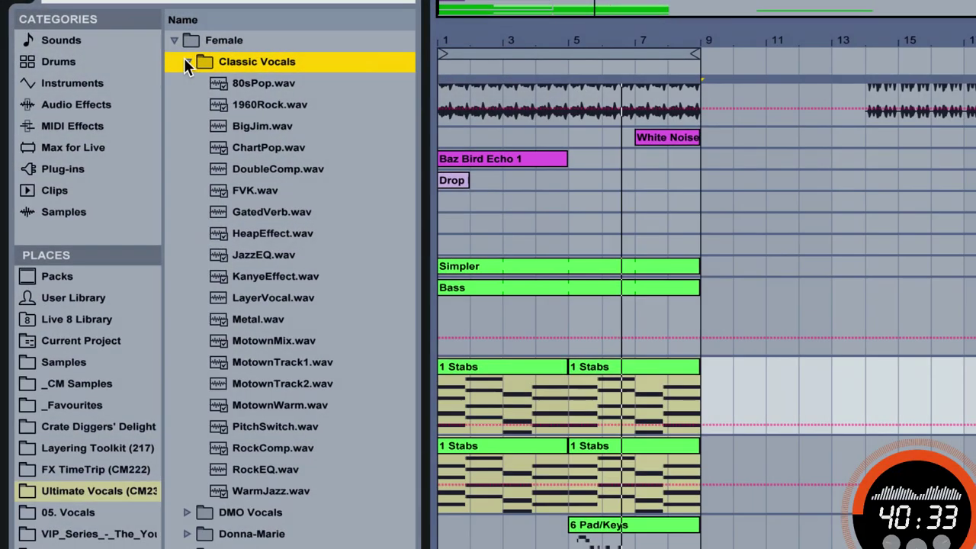
pyautogui.click(187, 512)
pyautogui.click(252, 164)
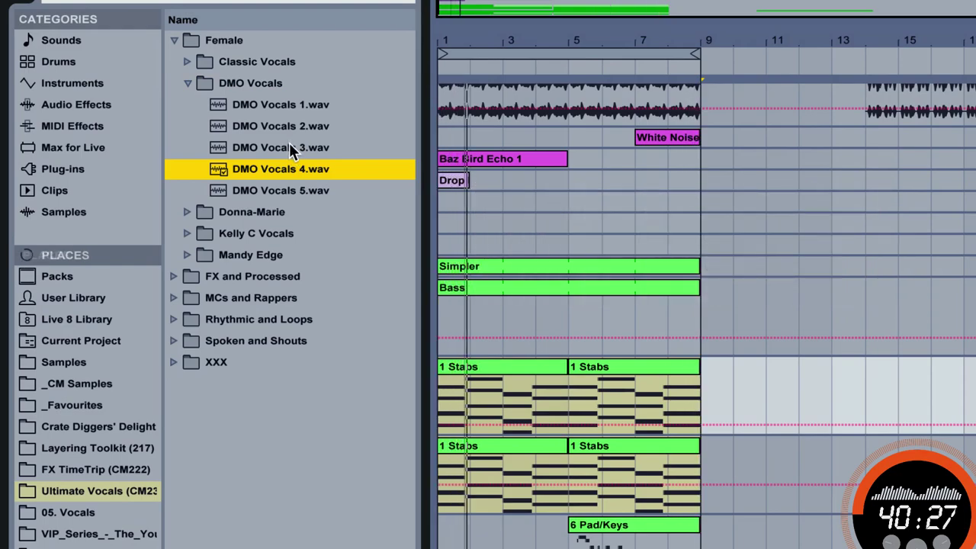
pyautogui.click(291, 143)
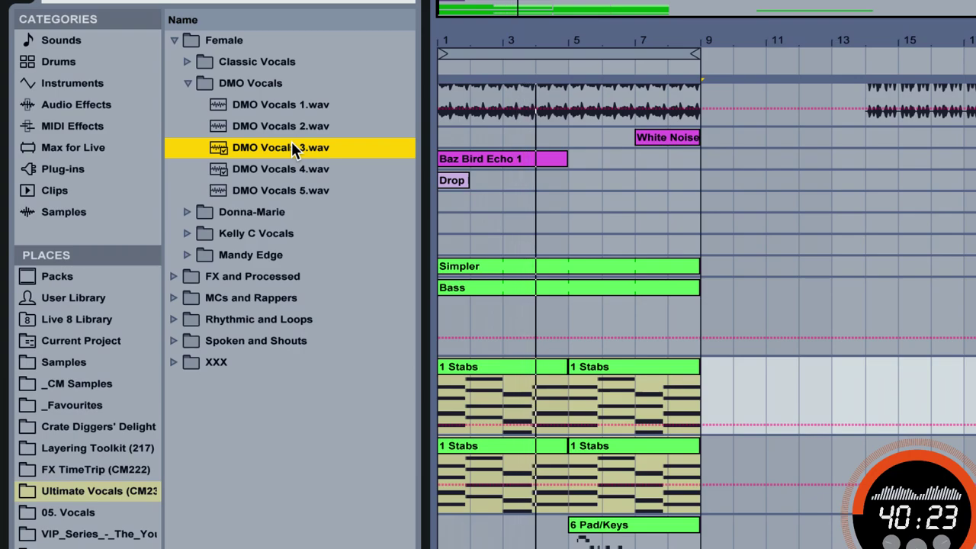
# Audition 80sPop.wav and RockComp.wav from the Classic Vocals folder.
pyautogui.click(189, 84)
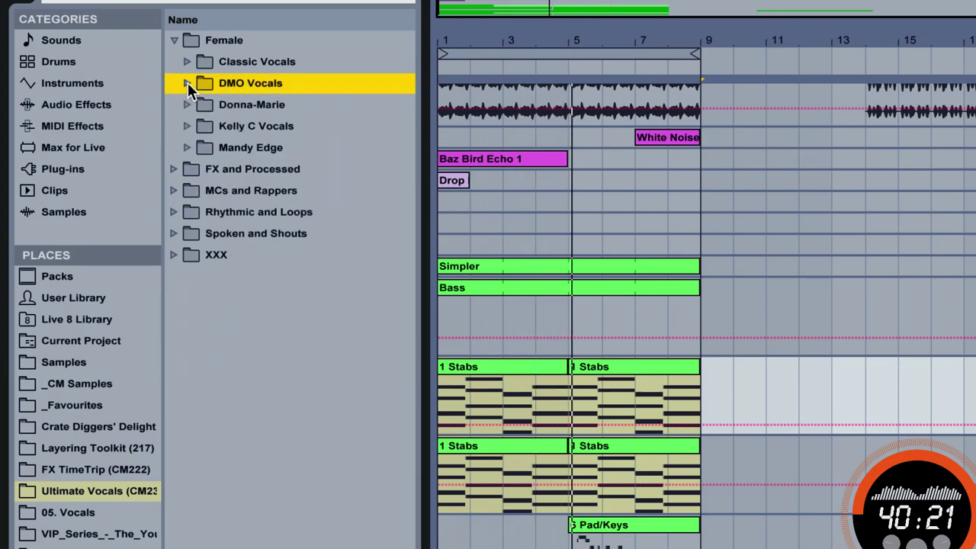
pyautogui.click(189, 62)
pyautogui.click(229, 84)
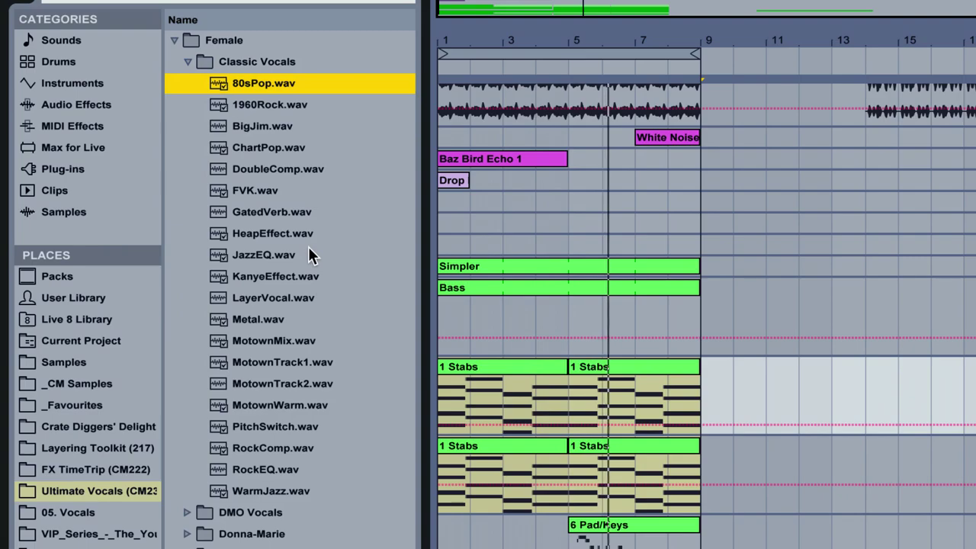
pyautogui.click(293, 450)
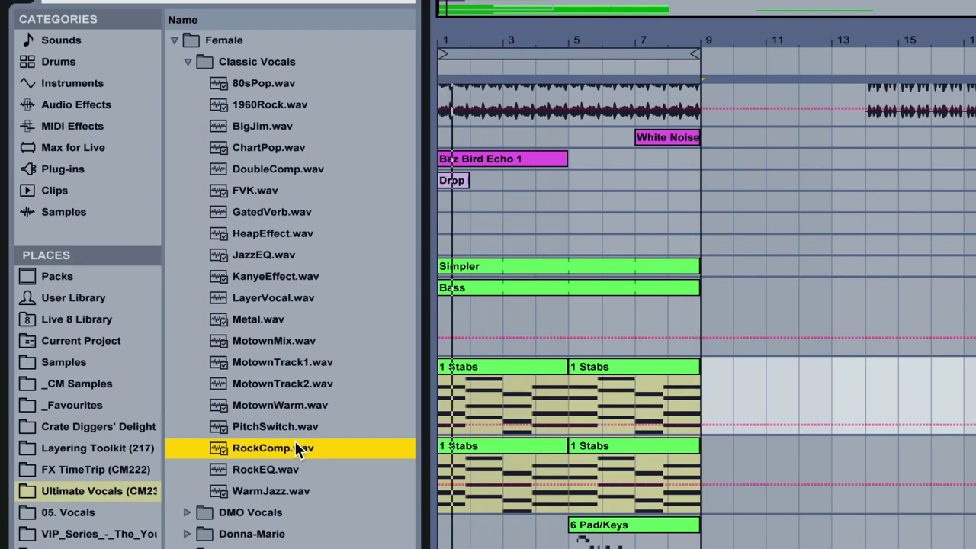
# Place RockComp.wav at bar 1 of the Extra 4 audio track and raise the track's Utility gain to 10 dB.
pyautogui.moveTo(286, 450); pyautogui.dragTo(439, 225)
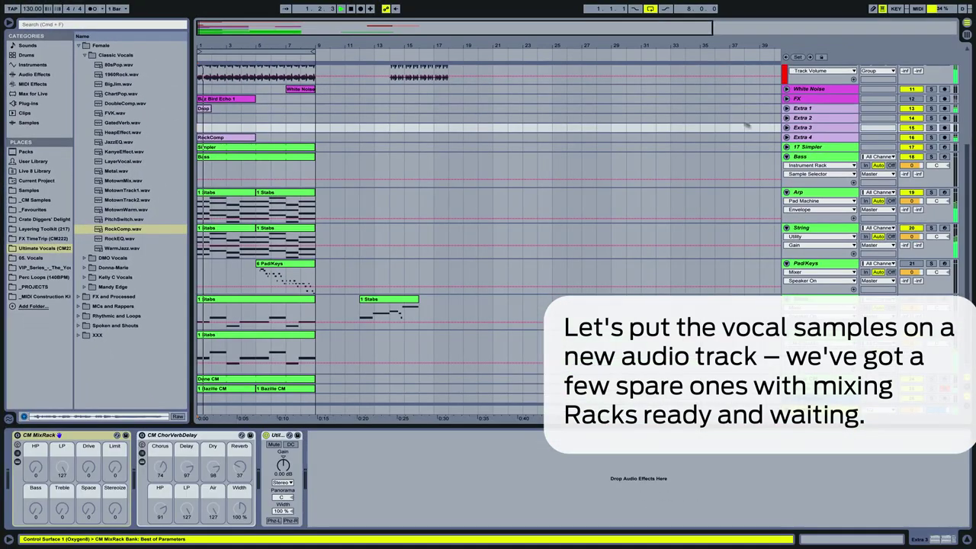
pyautogui.click(804, 137)
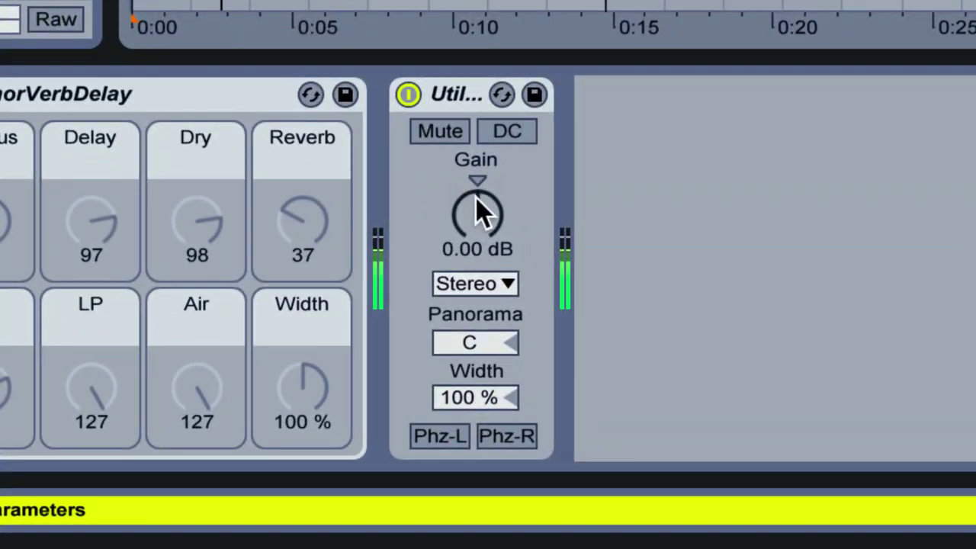
pyautogui.moveTo(282, 464); pyautogui.dragTo(282, 456)
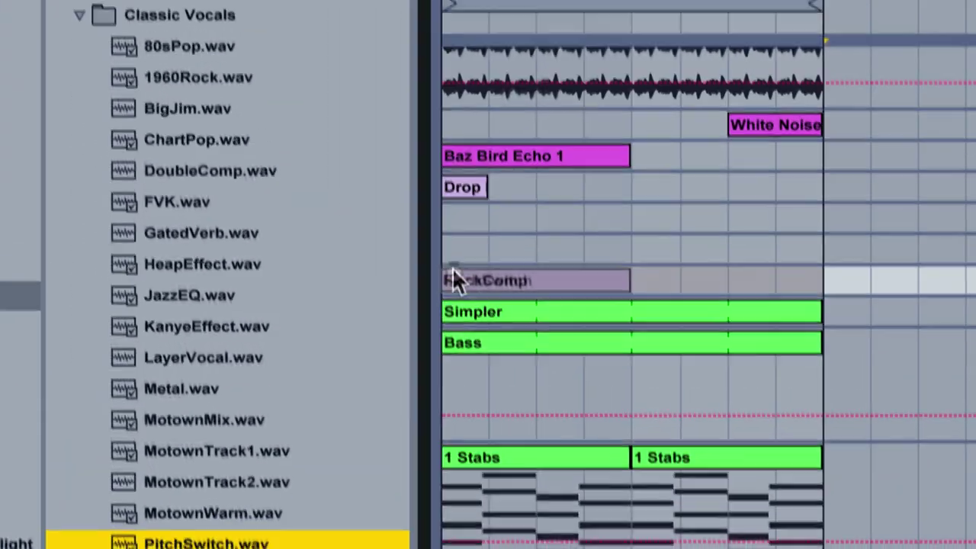
# Try PitchSwitch.wav and LayerVocal.wav in place of the RockComp clip on the Extra 4 track, playing them with the mix.
pyautogui.moveTo(453, 272); pyautogui.dragTo(454, 280)
pyautogui.press('space')
pyautogui.click(975, 285)
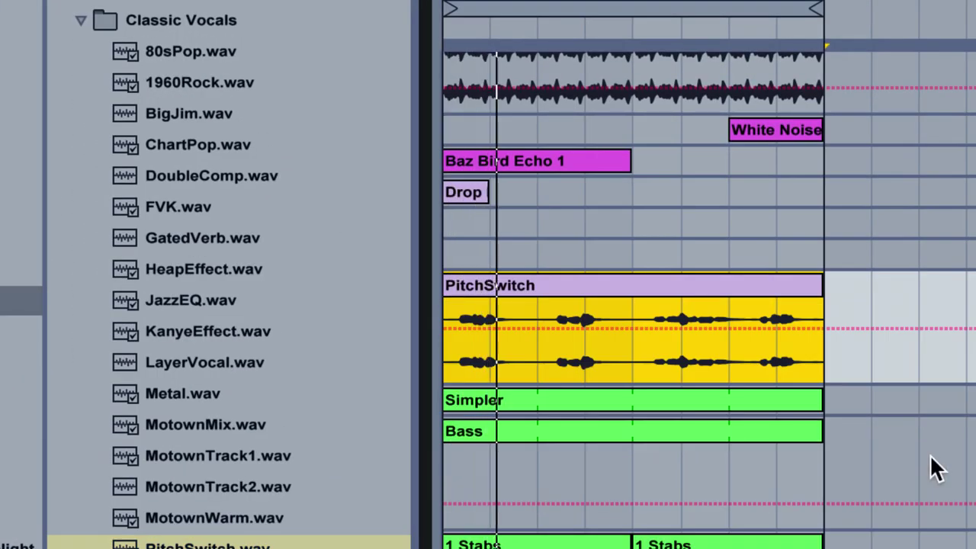
pyautogui.moveTo(328, 363); pyautogui.dragTo(446, 328)
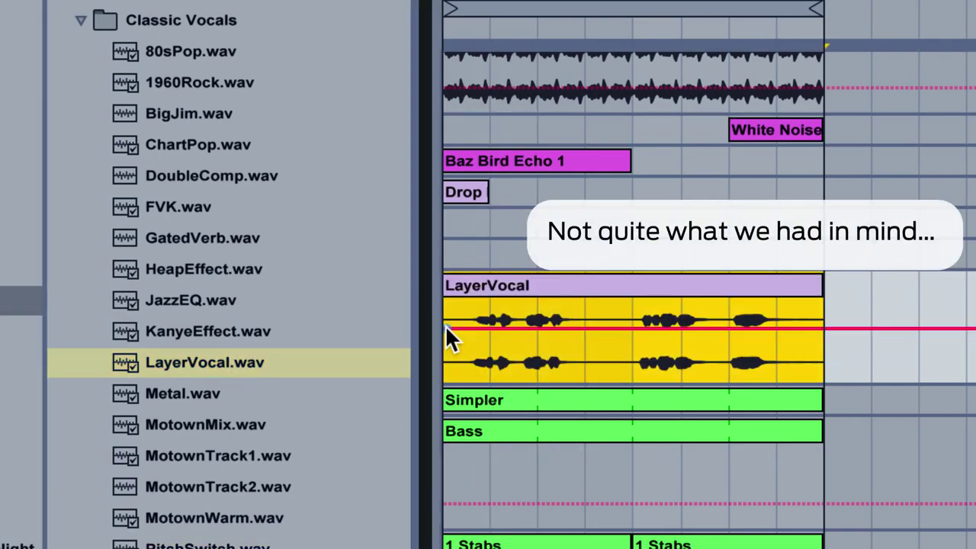
pyautogui.press('space')
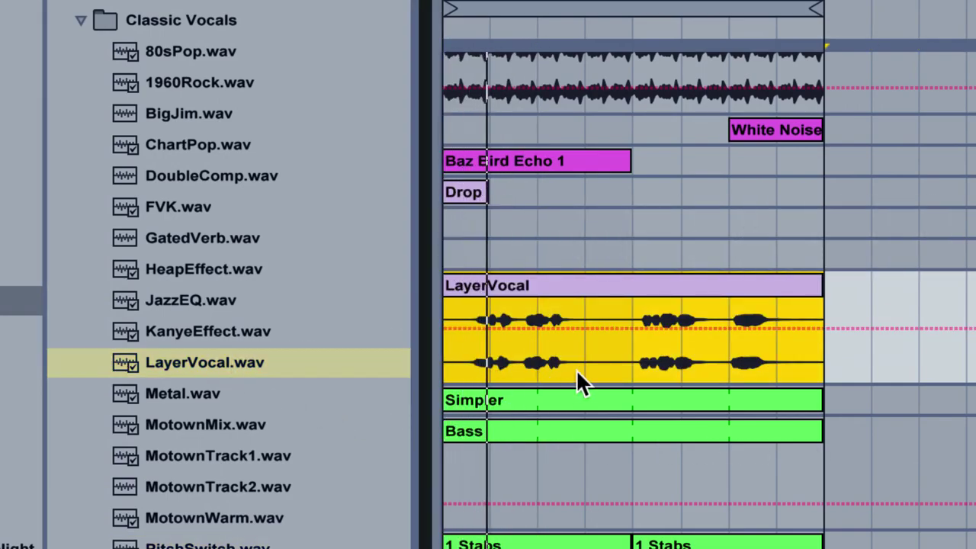
# Replace the vocal on the Extra 4 track with WarmJazz.wav and move its clip start marker to 10.3.1.
pyautogui.moveTo(309, 548); pyautogui.dragTo(462, 336)
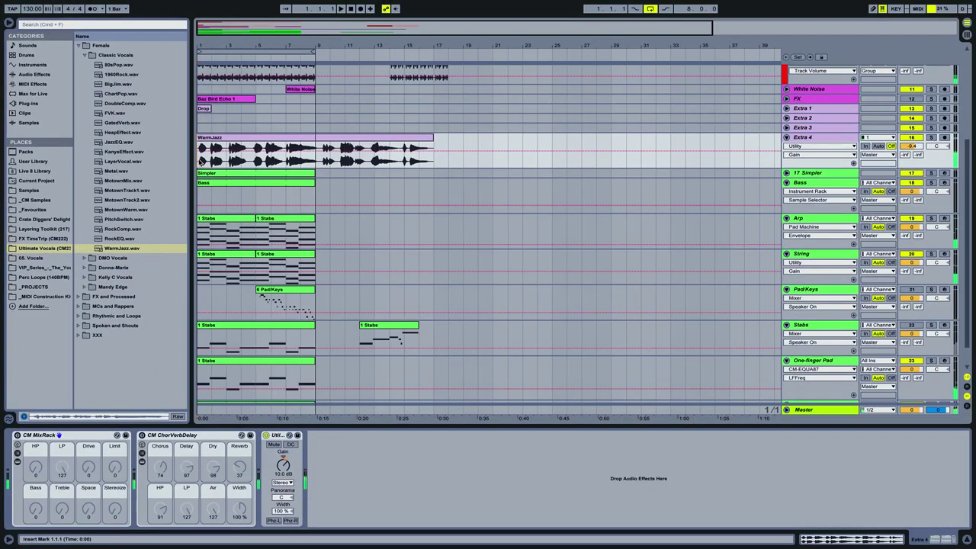
pyautogui.doubleClick(217, 138)
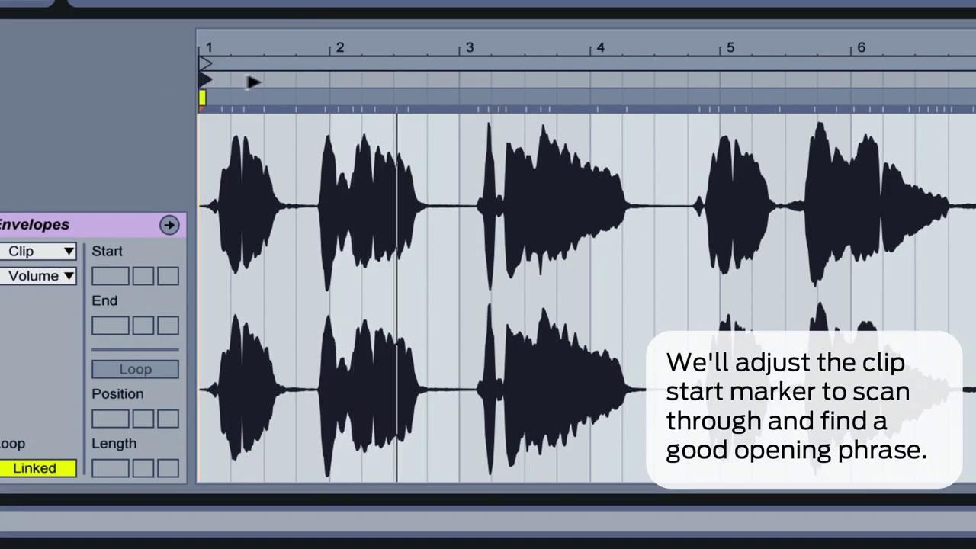
pyautogui.moveTo(252, 82)
pyautogui.mouseDown()
pyautogui.moveTo(468, 93)
pyautogui.moveTo(482, 78)
pyautogui.moveTo(812, 95)
pyautogui.moveTo(792, 95)
pyautogui.moveTo(974, 81)
pyautogui.mouseUp()
pyautogui.moveTo(294, 81)
pyautogui.mouseDown()
pyautogui.moveTo(196, 81)
pyautogui.moveTo(657, 92)
pyautogui.mouseUp()
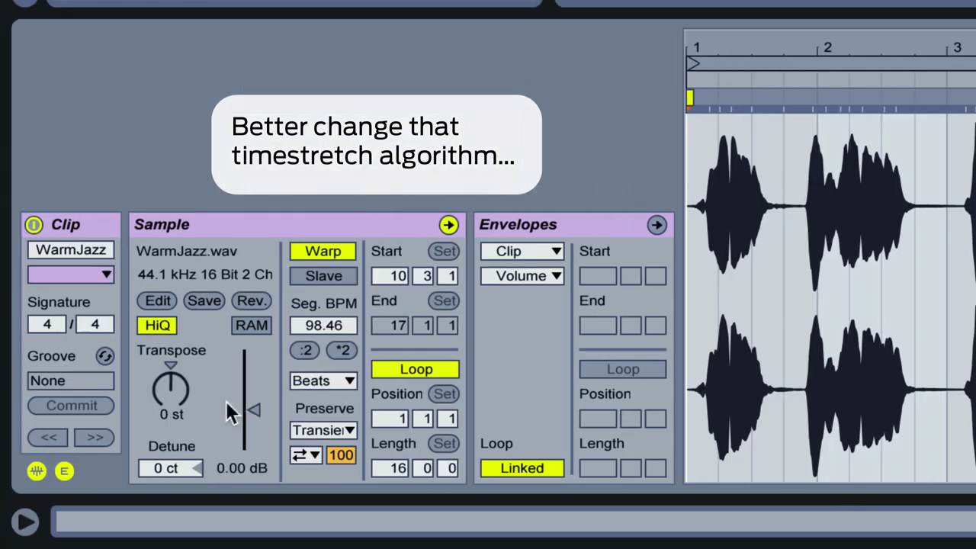
# Change the WarmJazz clip's warp mode to a Complex algorithm and transpose the clip up 4 semitones.
pyautogui.click(336, 383)
pyautogui.click(352, 483)
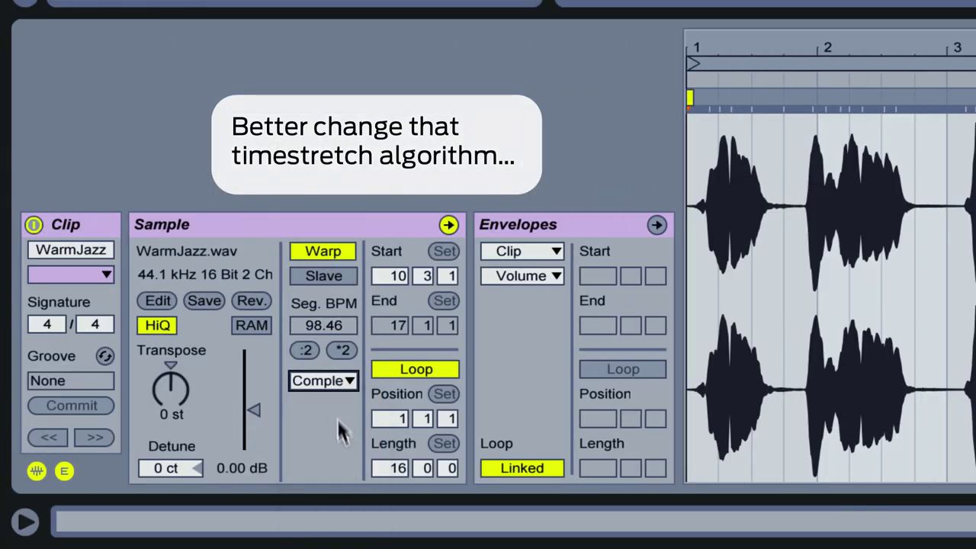
pyautogui.moveTo(173, 388); pyautogui.dragTo(174, 390)
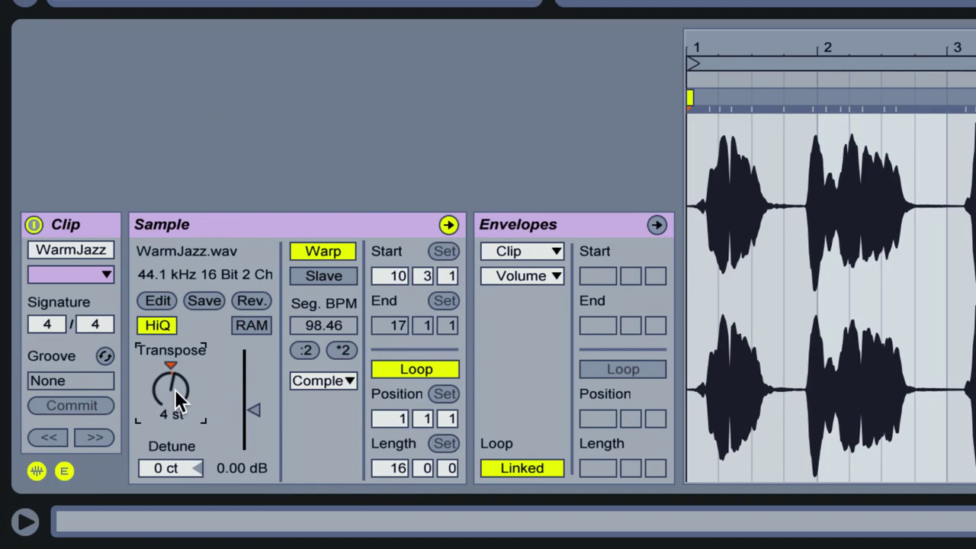
pyautogui.click(311, 381)
pyautogui.click(347, 512)
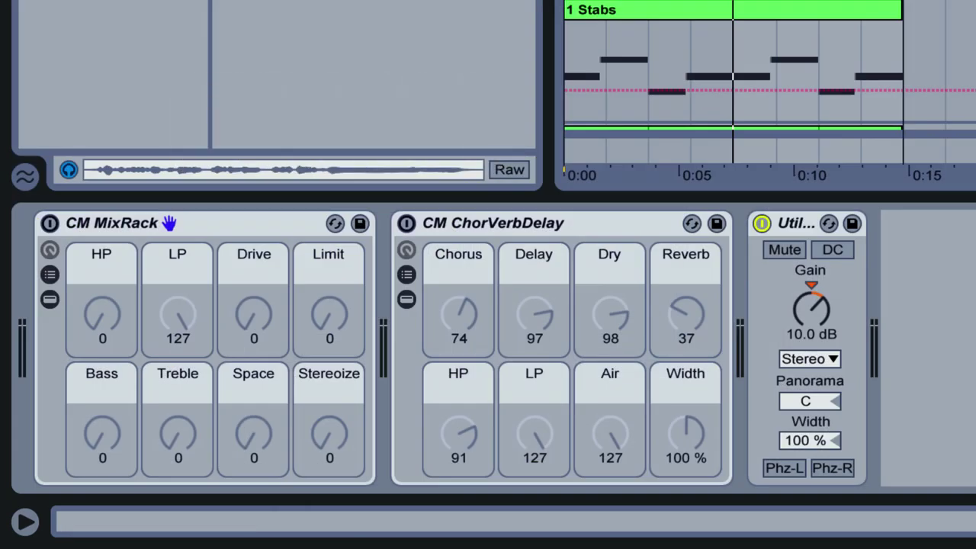
# Enable the CM ChorVerbDelay rack on the vocal track and adjust the Utility gain.
pyautogui.click(408, 223)
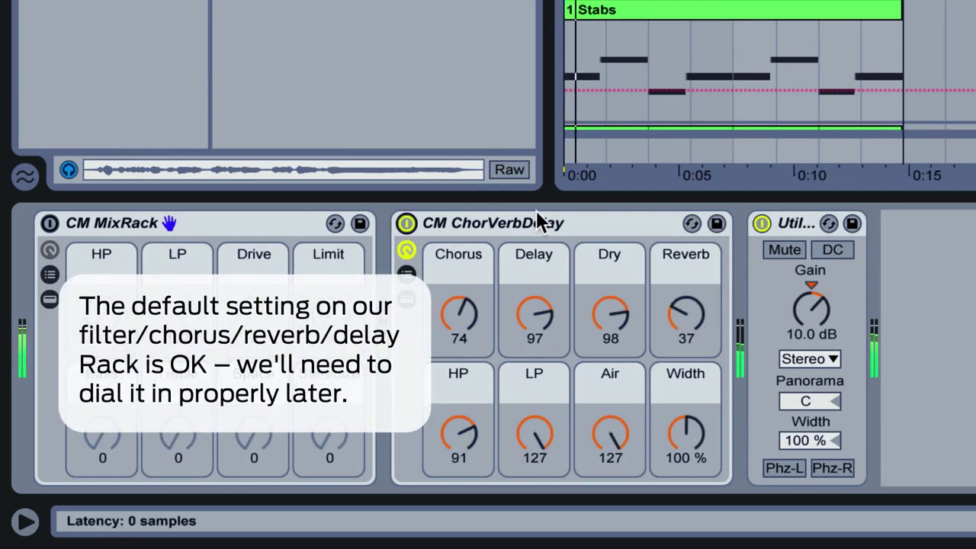
pyautogui.moveTo(803, 307)
pyautogui.mouseDown()
pyautogui.moveTo(802, 288)
pyautogui.moveTo(810, 314)
pyautogui.mouseUp()
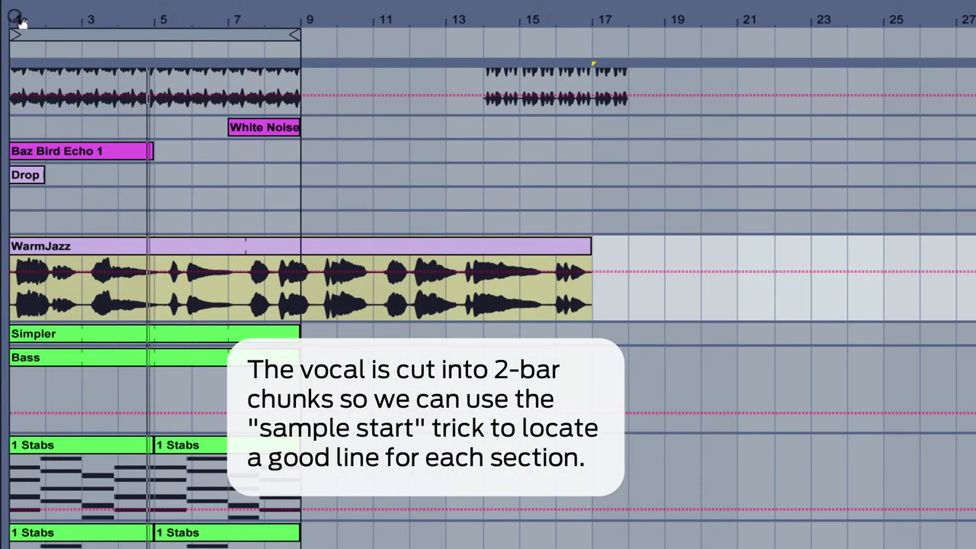
# Split the WarmJazz vocal clip at bars 3, 5 and 7 to cut it into 2-bar chunks.
pyautogui.moveTo(15, 17); pyautogui.dragTo(56, 44)
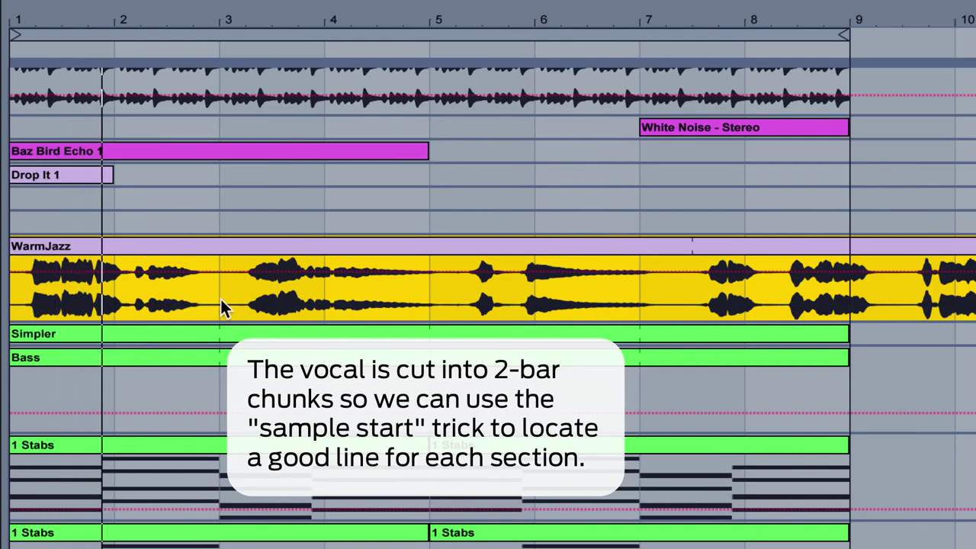
pyautogui.click(221, 299)
pyautogui.press('super+e')
pyautogui.click(429, 303)
pyautogui.press('super+e')
pyautogui.click(639, 300)
pyautogui.press('super+e')
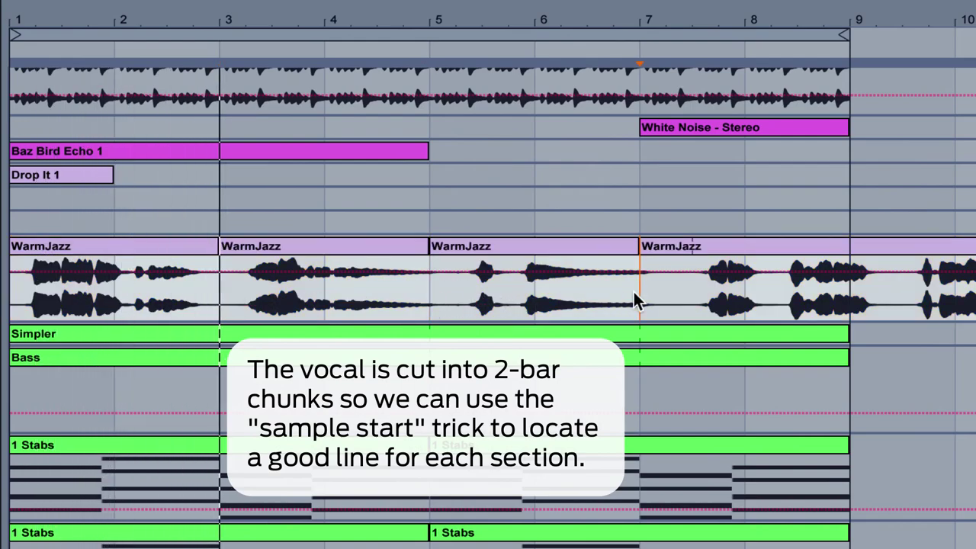
# Split off the quiet phrase in bar 2 of the first WarmJazz clip and boost that chunk's level.
pyautogui.click(295, 263)
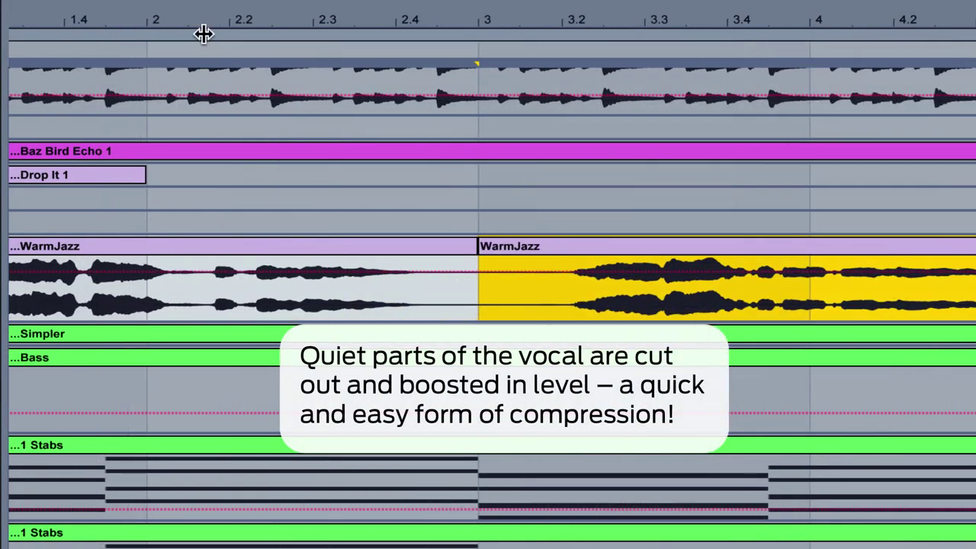
pyautogui.click(185, 297)
pyautogui.press('super+e')
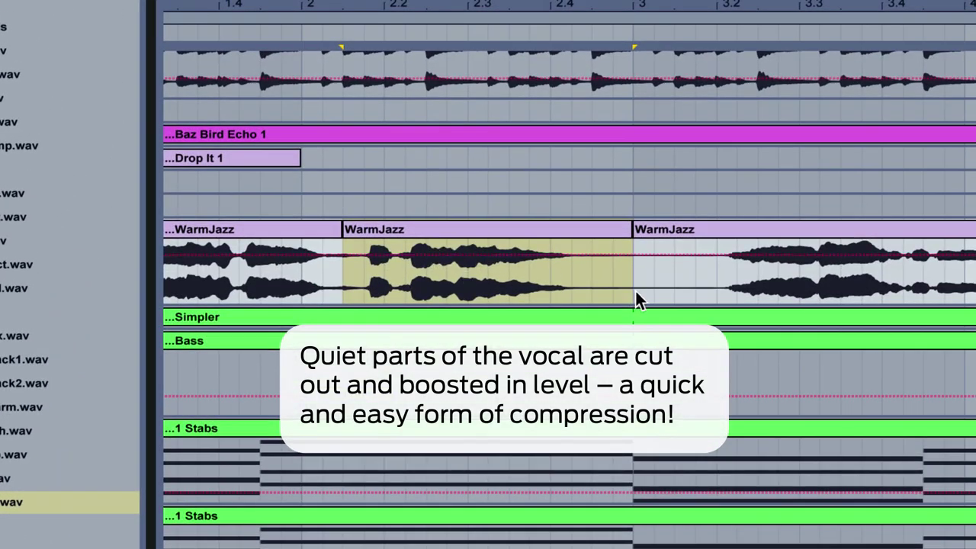
# Play the vocal from bar 3 and move the bar 3 WarmJazz clip's start marker back to 1.4.1 for a different phrase.
pyautogui.click(634, 288)
pyautogui.press('space')
pyautogui.moveTo(740, 6); pyautogui.dragTo(583, 2)
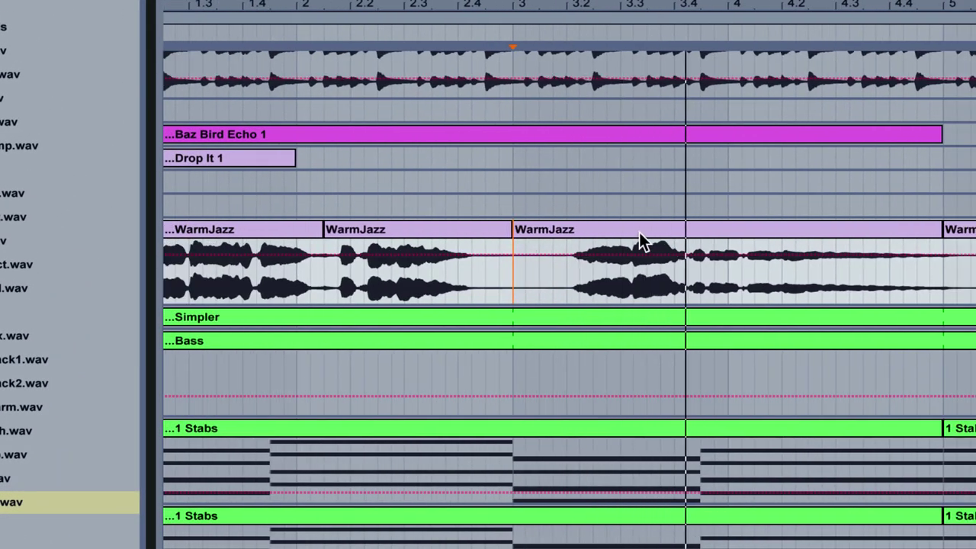
pyautogui.click(639, 233)
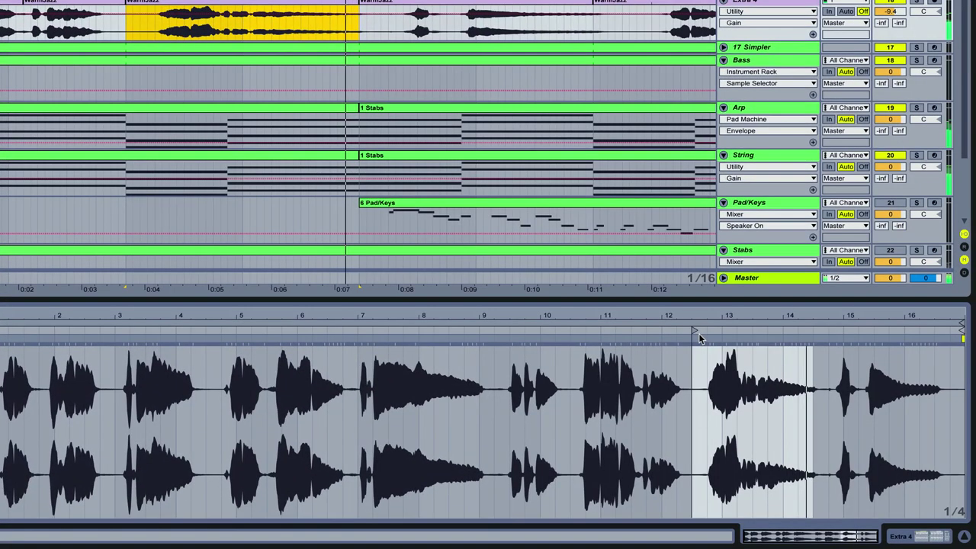
pyautogui.moveTo(695, 353); pyautogui.dragTo(235, 353)
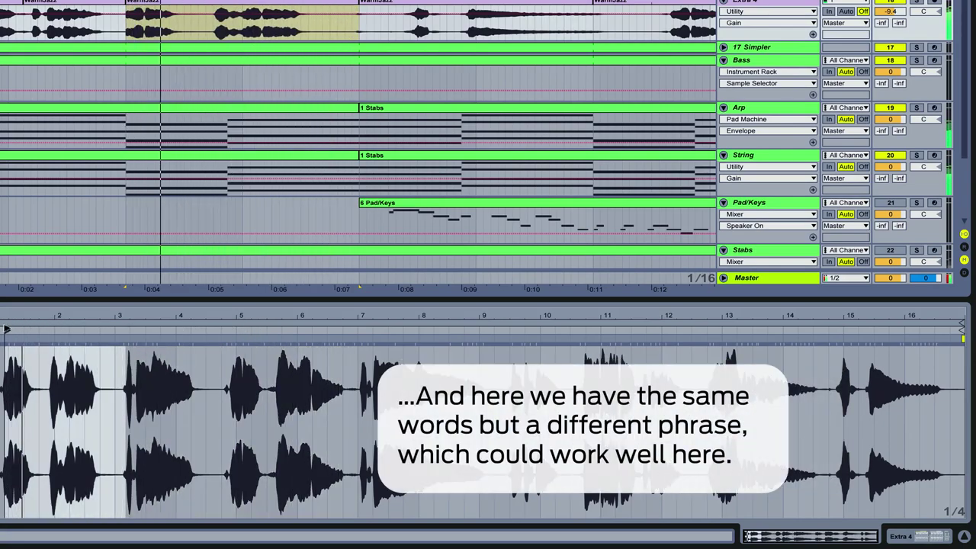
pyautogui.moveTo(8, 331); pyautogui.dragTo(40, 331)
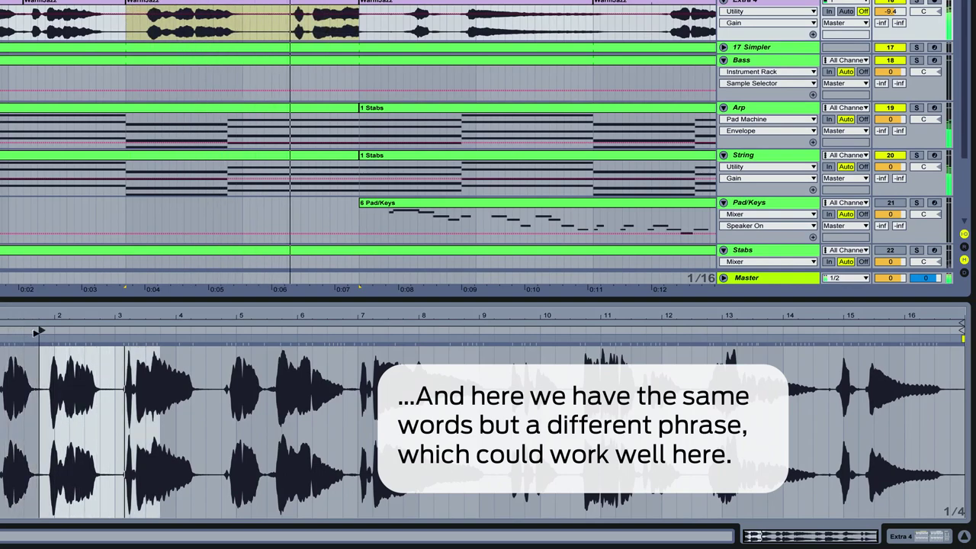
pyautogui.press('space')
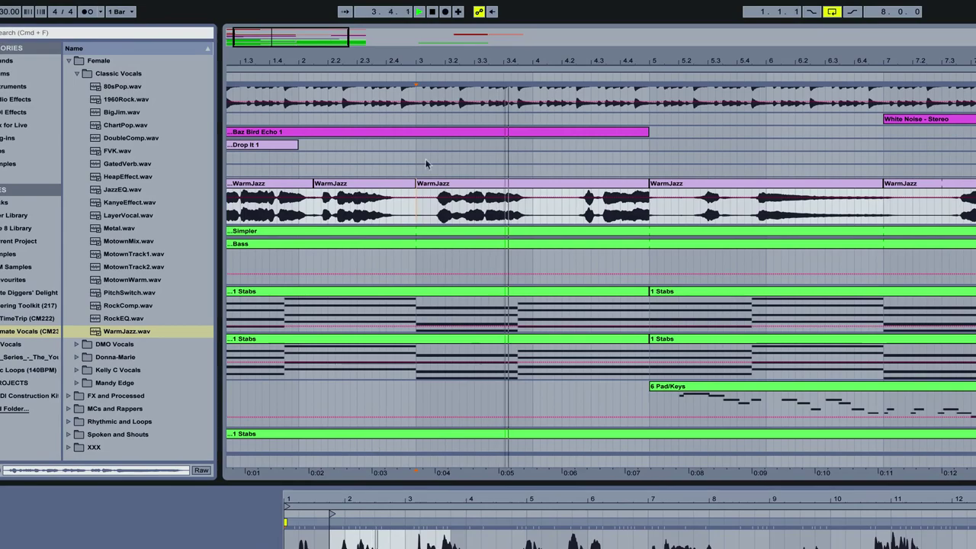
# Audition the new vocal phrase in the loop and trim the end of the bar 3 clip to 4.2.1.
pyautogui.moveTo(366, 61); pyautogui.dragTo(409, 59)
pyautogui.press('space')
pyautogui.press('space')
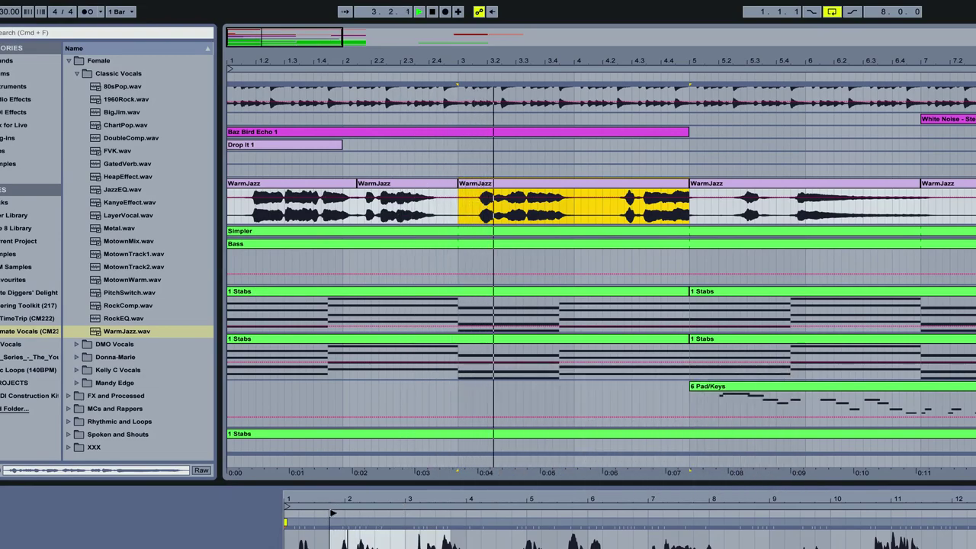
pyautogui.moveTo(688, 184); pyautogui.dragTo(602, 184)
pyautogui.click(717, 186)
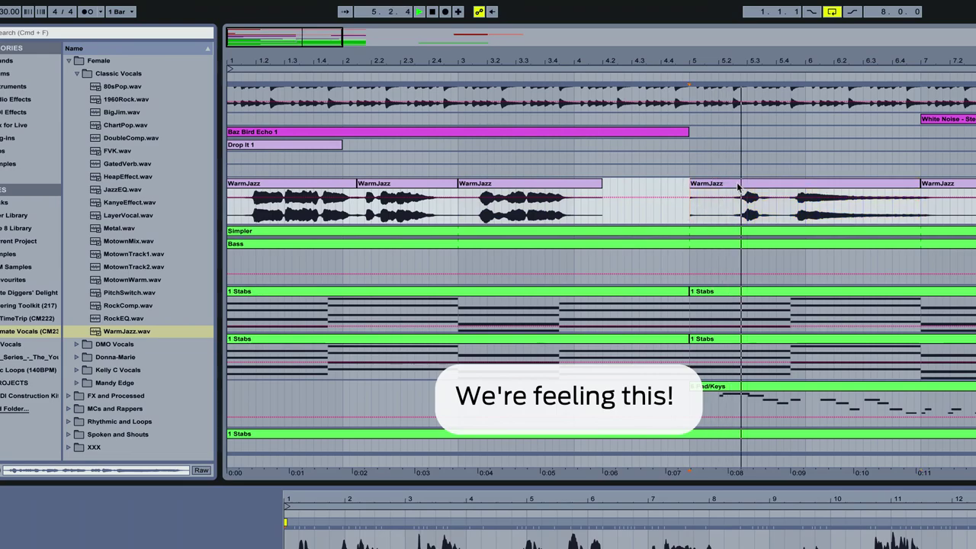
# Copy the first two WarmJazz clips from bar 1 to bar 5 so the opening vocal line repeats.
pyautogui.press('space')
pyautogui.click(381, 184)
pyautogui.keyDown('shift'); pyautogui.click(316, 184); pyautogui.keyUp('shift')
pyautogui.moveTo(316, 185); pyautogui.dragTo(778, 203)
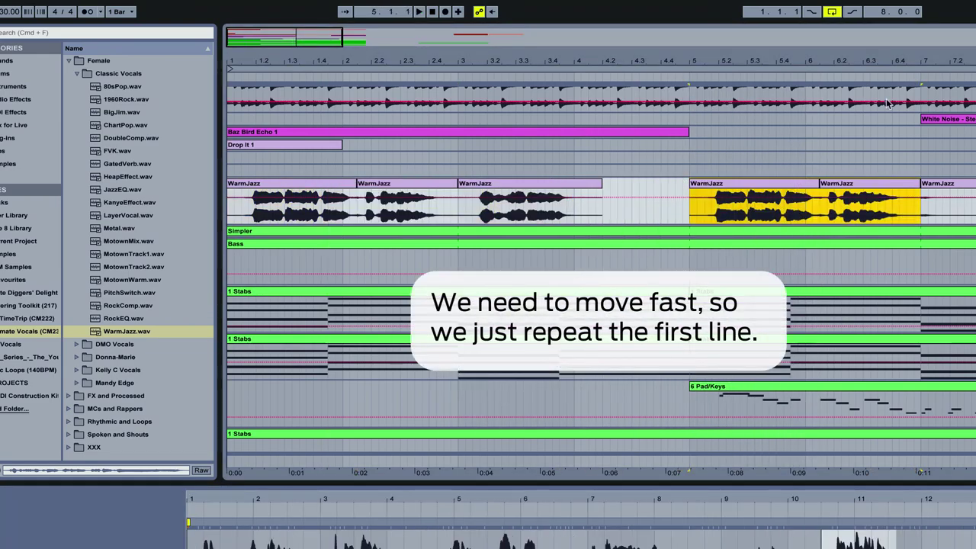
# Move the bar 7 vocal clip's start marker to 3.2.1 and audition it as the finishing line.
pyautogui.moveTo(891, 60); pyautogui.dragTo(545, 61)
pyautogui.click(492, 217)
pyautogui.press('space')
pyautogui.click(671, 186)
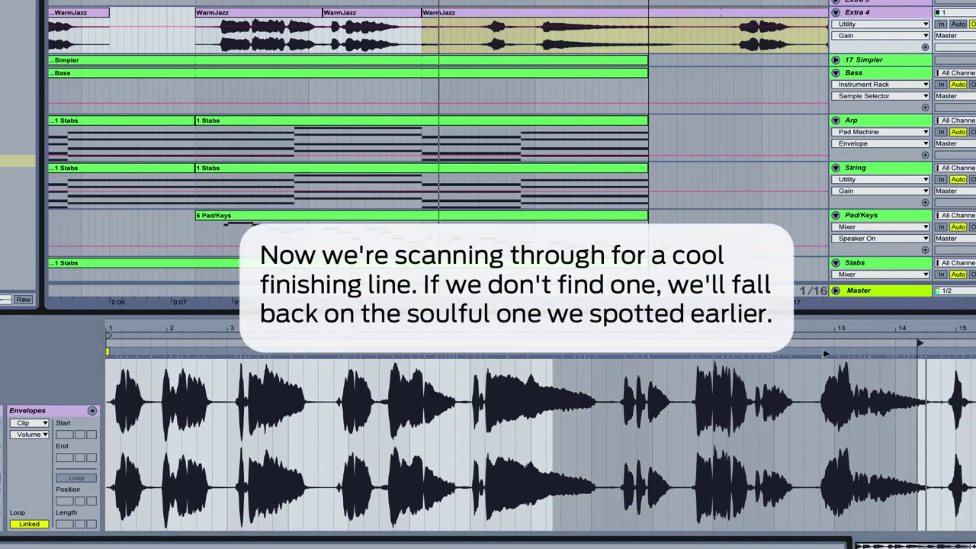
pyautogui.moveTo(306, 342); pyautogui.dragTo(246, 342)
pyautogui.press('space')
pyautogui.press('space')
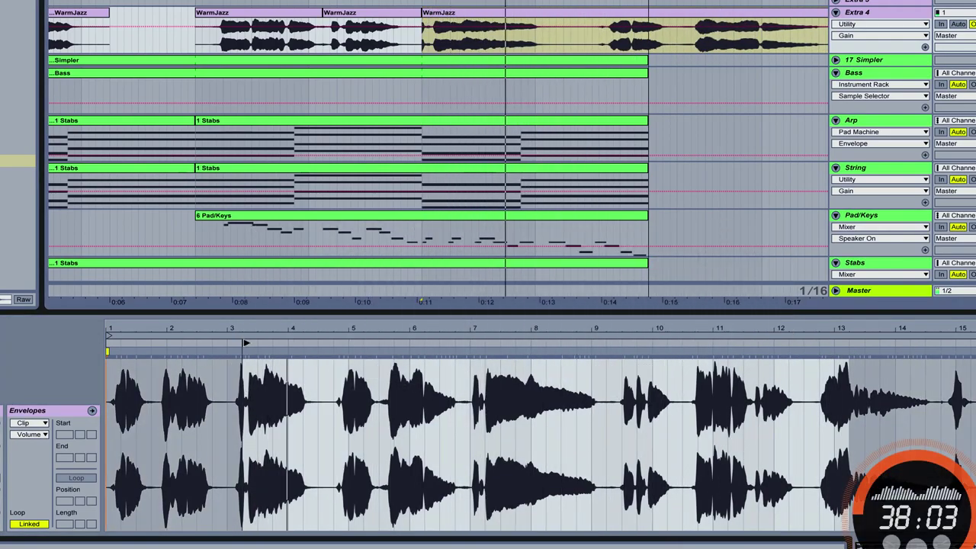
pyautogui.click(196, 48)
pyautogui.press('space')
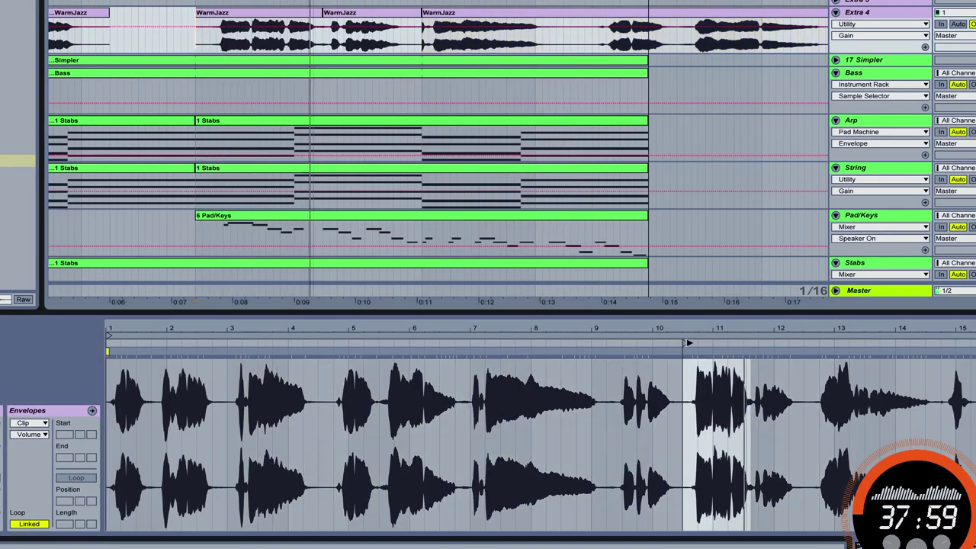
# Try other phrases for the bar 7 vocal clip and move its start marker to 5.3.1.
pyautogui.click(549, 12)
pyautogui.moveTo(244, 344); pyautogui.dragTo(229, 344)
pyautogui.press('space')
pyautogui.click(419, 43)
pyautogui.press('space')
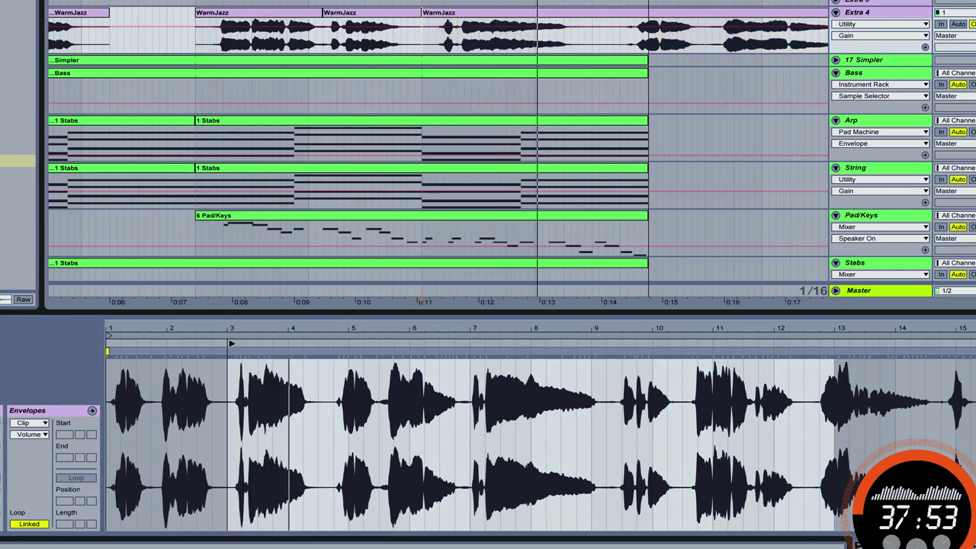
pyautogui.moveTo(231, 344); pyautogui.dragTo(384, 343)
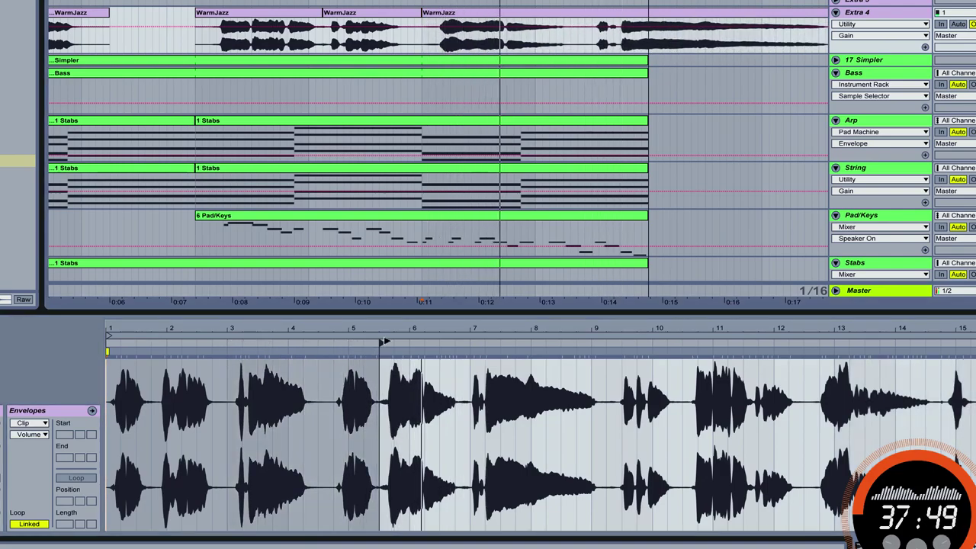
pyautogui.press('space')
# Split the bar 7 vocal clip at 8.3.1 and delete everything after the split.
pyautogui.click(593, 38)
pyautogui.press('super+e')
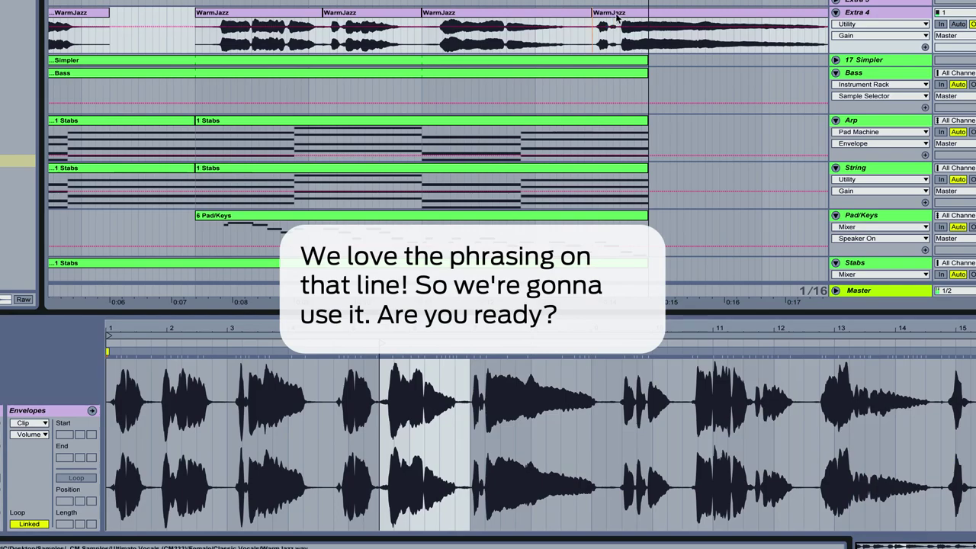
pyautogui.click(616, 22)
pyautogui.press('Delete')
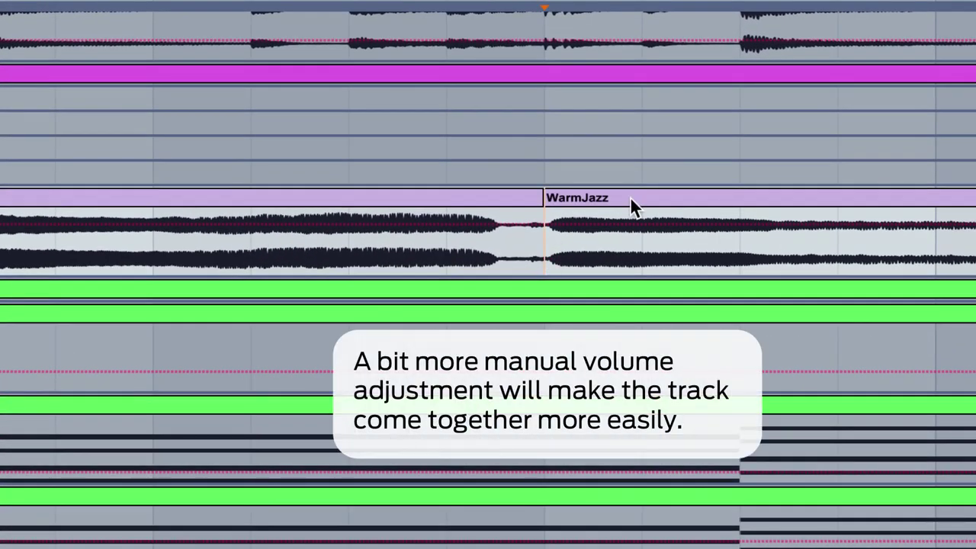
# Separate the final vocal phrase at 7.4.1 into its own clip and boost its gain to 4.38 dB.
pyautogui.click(630, 199)
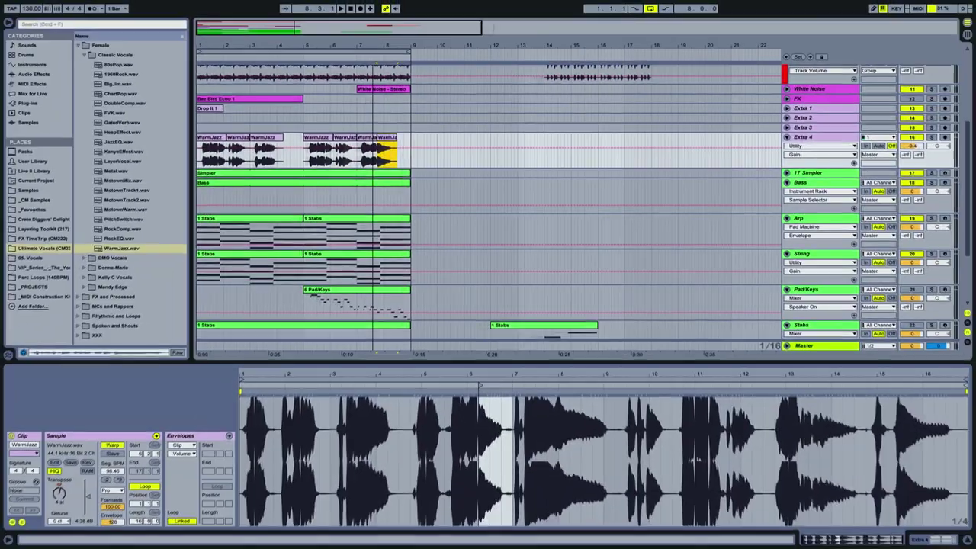
pyautogui.moveTo(373, 46); pyautogui.dragTo(373, 40)
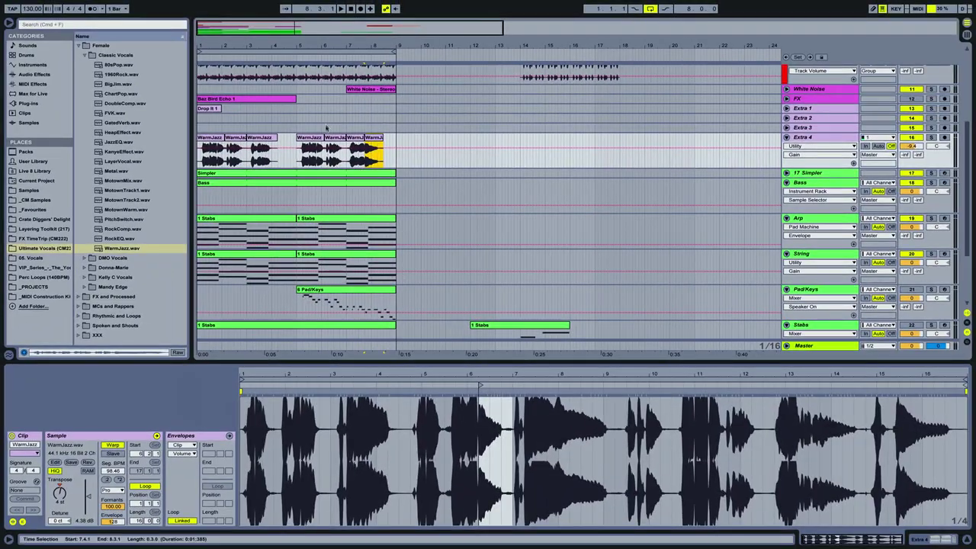
# Play the loop from bar 1, select all seven WarmJazz clips and adjust their Formants setting to change the timbre.
pyautogui.click(198, 164)
pyautogui.press('space')
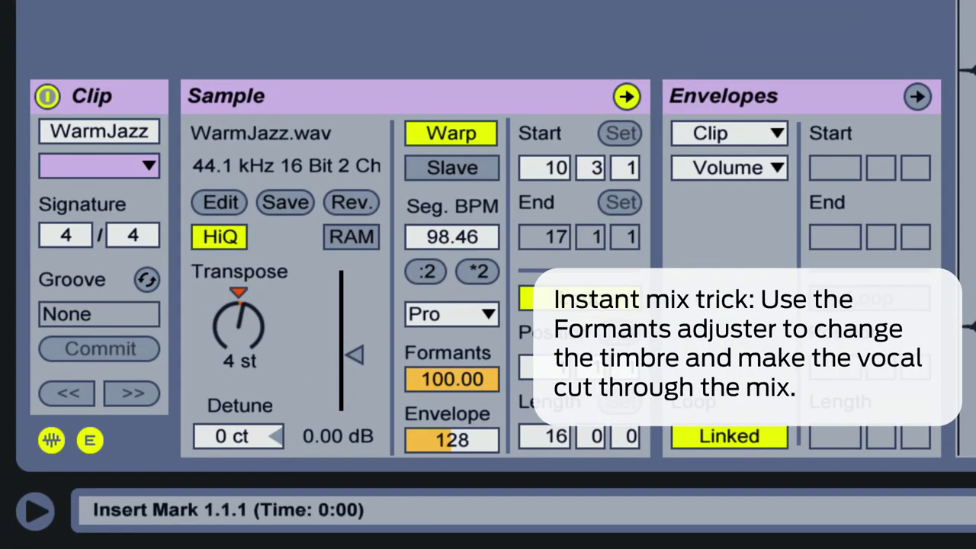
pyautogui.keyDown('shift'); pyautogui.click(373, 139); pyautogui.keyUp('shift')
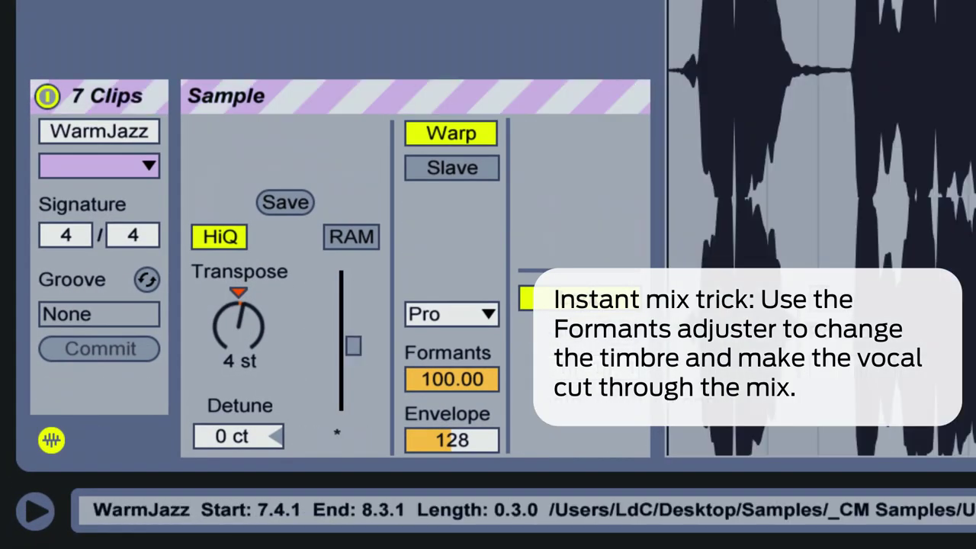
pyautogui.moveTo(488, 381); pyautogui.dragTo(488, 404)
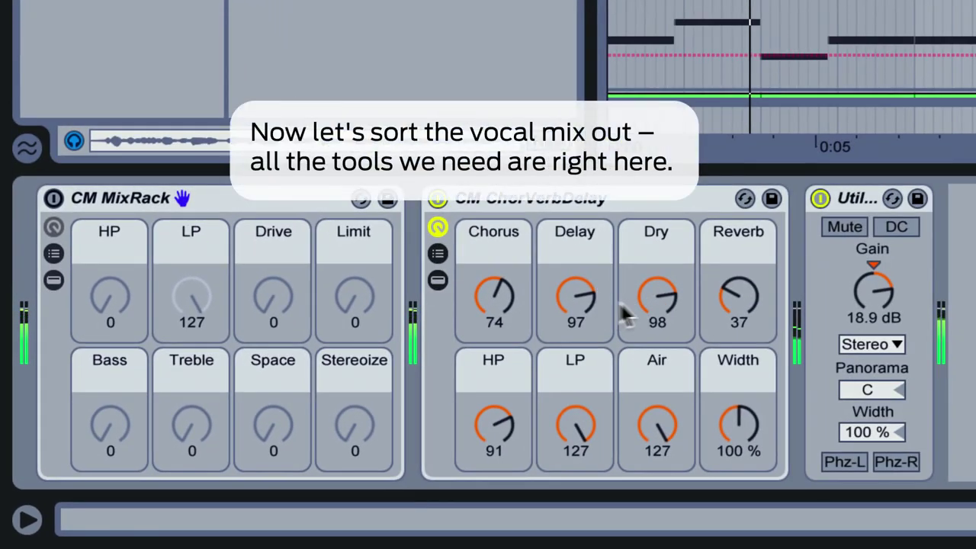
# Raise the CM ChorVerbDelay's Dry level to 127 and lower the Utility gain to 7.22 dB.
pyautogui.moveTo(623, 309); pyautogui.dragTo(656, 299)
pyautogui.moveTo(882, 310); pyautogui.dragTo(883, 336)
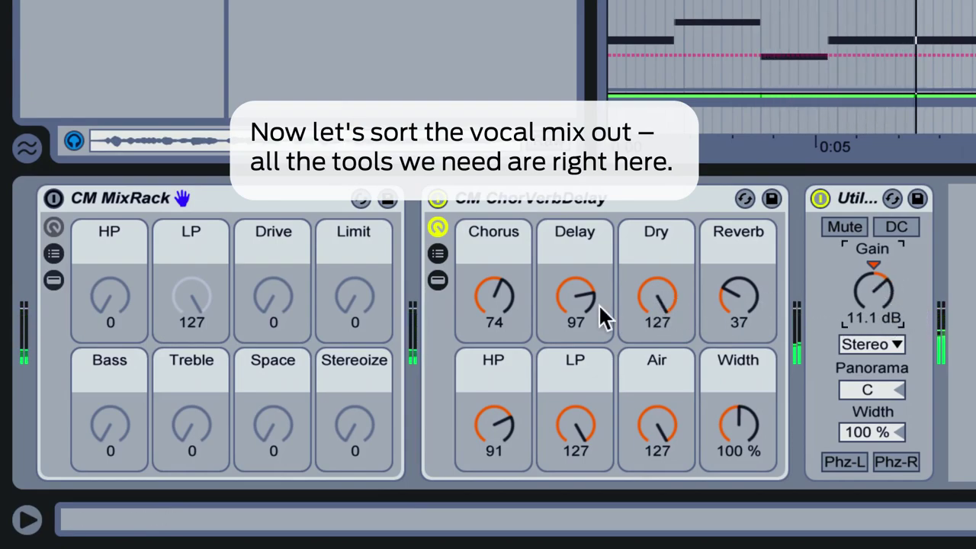
pyautogui.moveTo(866, 300); pyautogui.dragTo(866, 302)
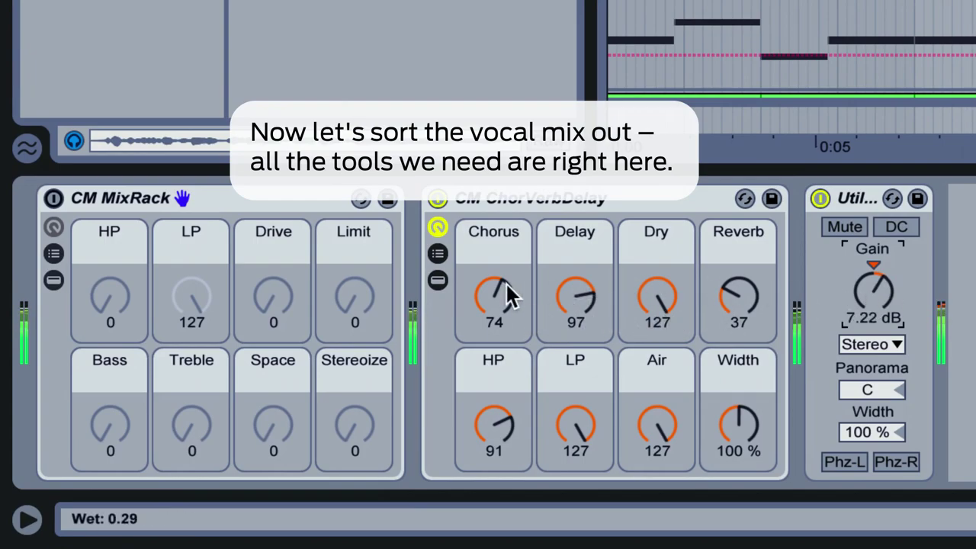
# Set the CM ChorVerbDelay's Chorus to 0, Delay to 43 and Reverb to 60.
pyautogui.moveTo(494, 292); pyautogui.dragTo(493, 350)
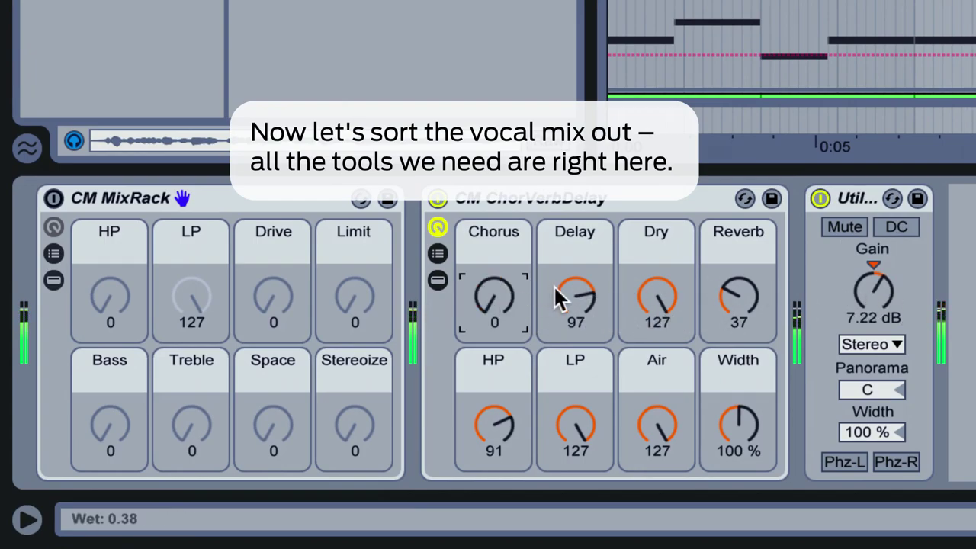
pyautogui.moveTo(587, 286); pyautogui.dragTo(587, 306)
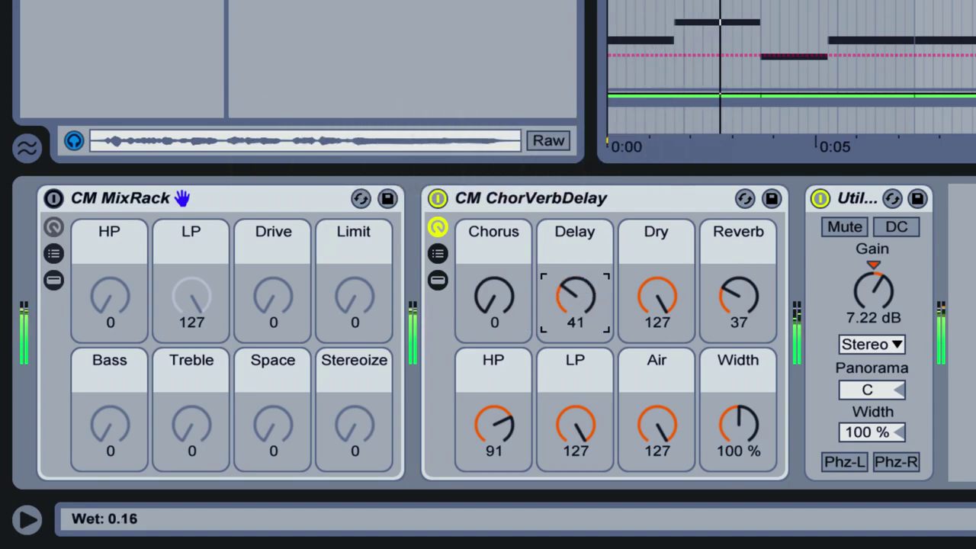
pyautogui.moveTo(743, 322); pyautogui.dragTo(743, 304)
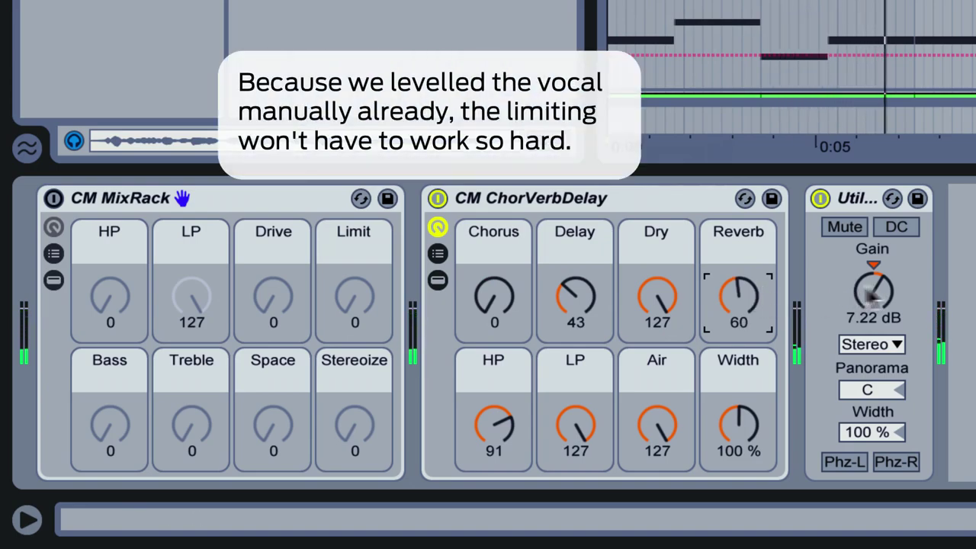
# Enable the CM MixRack on the vocal track and set its Limit to 76 and Stereoize to 39.
pyautogui.click(53, 198)
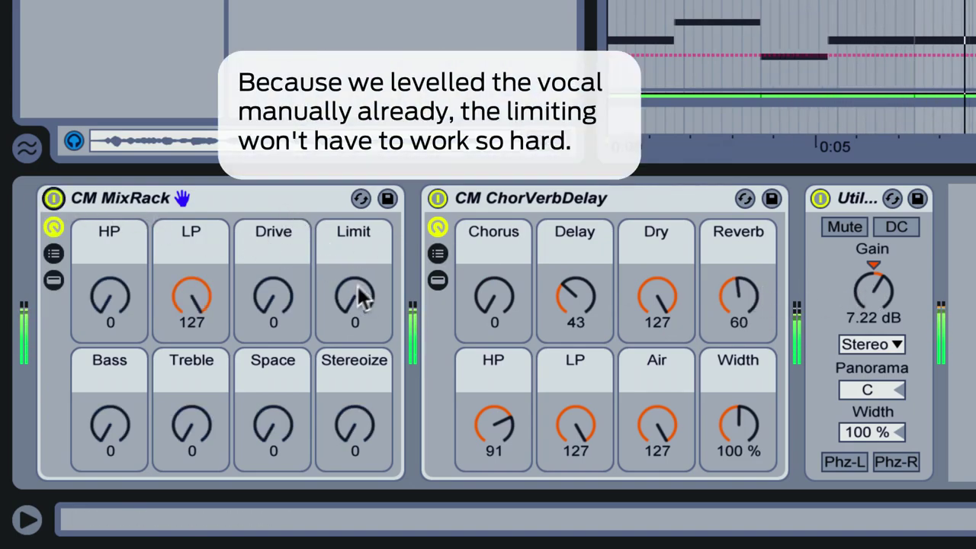
pyautogui.moveTo(355, 289); pyautogui.dragTo(355, 235)
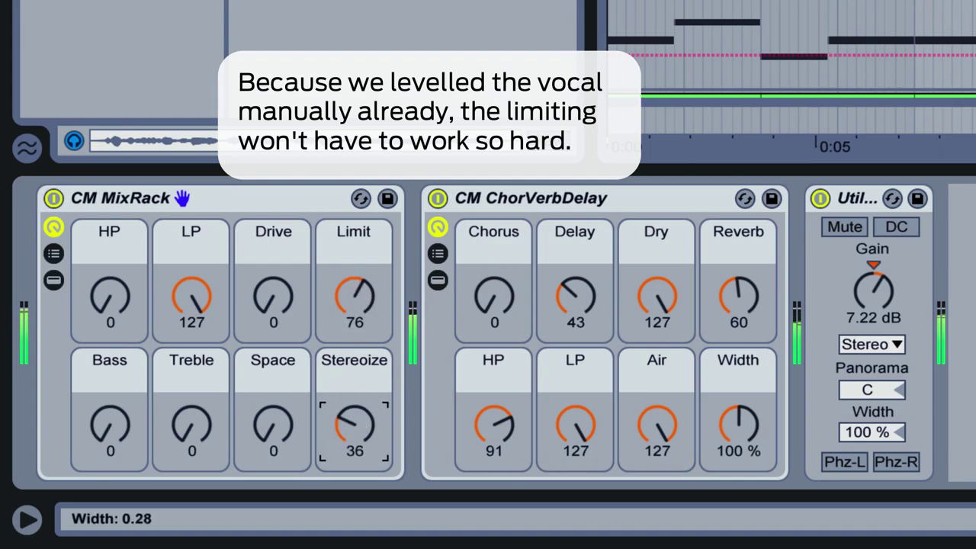
pyautogui.moveTo(352, 432); pyautogui.dragTo(353, 467)
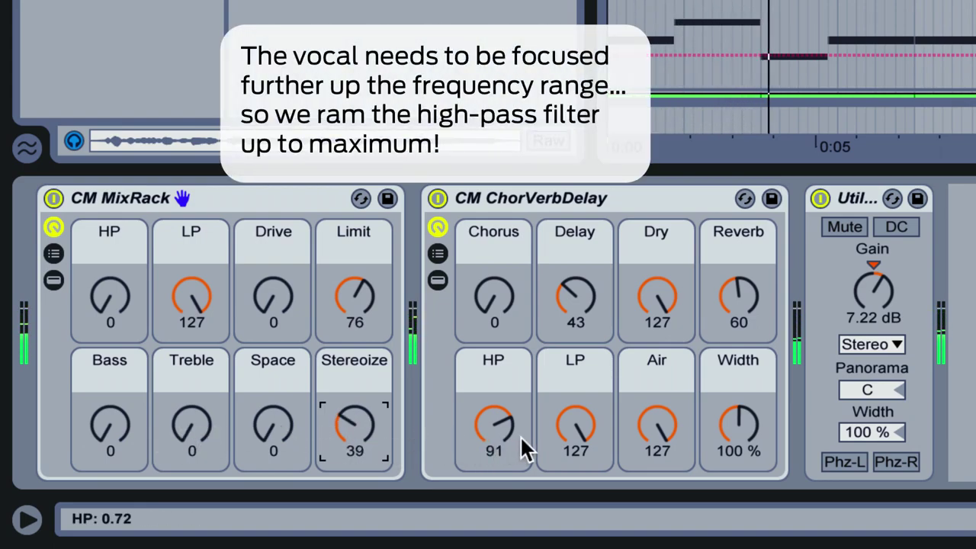
# Set the CM ChorVerbDelay's HP filter to its maximum of 127 and raise the Utility gain to 13.3 dB.
pyautogui.moveTo(515, 431); pyautogui.dragTo(504, 398)
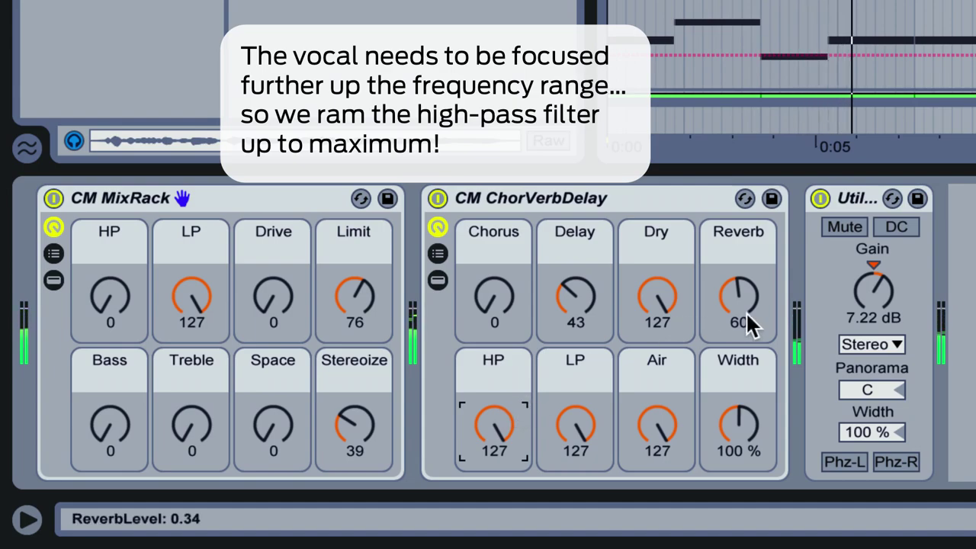
pyautogui.moveTo(848, 284); pyautogui.dragTo(848, 259)
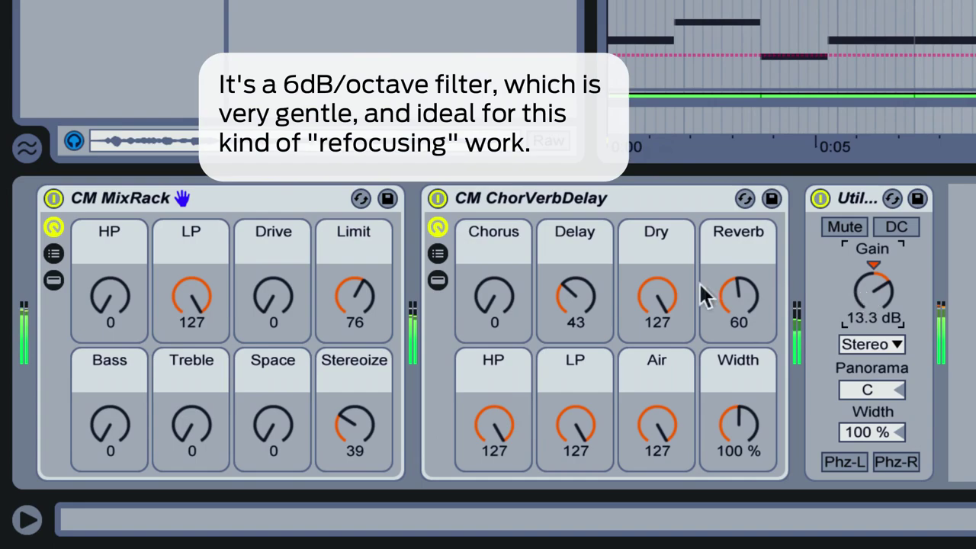
# Place the CM MixRack after the CM ChorVerbDelay and rebalance the vocal with Limit at 89 and Utility gain at about 10 dB.
pyautogui.click(343, 200)
pyautogui.moveTo(343, 199); pyautogui.dragTo(811, 242)
pyautogui.moveTo(732, 287); pyautogui.dragTo(732, 284)
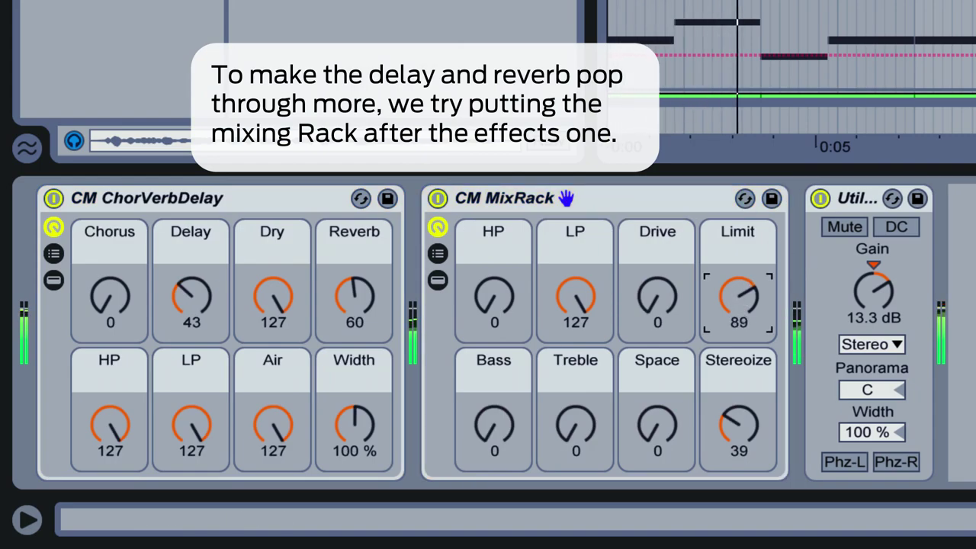
pyautogui.moveTo(872, 291); pyautogui.dragTo(872, 298)
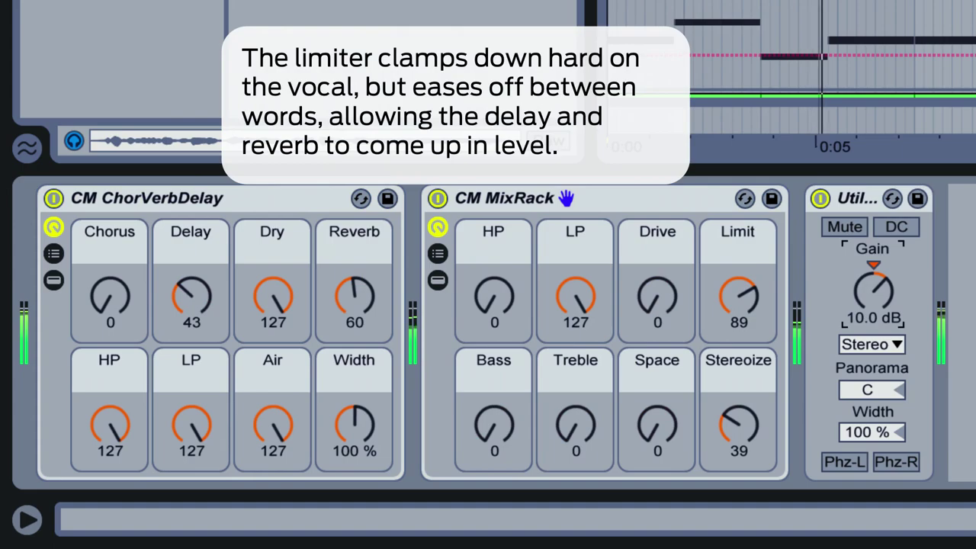
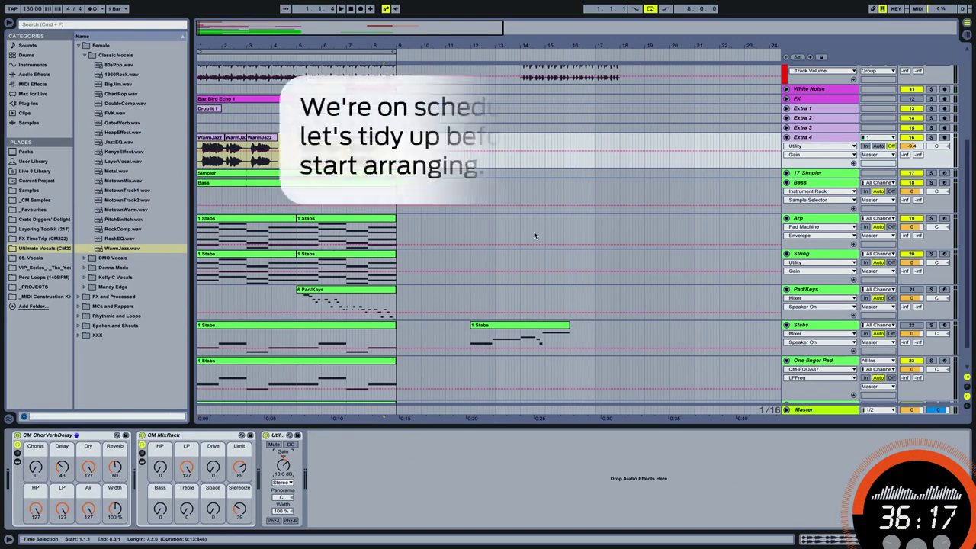
# Delete the unused Simpler, old Bass and Dune CM instrument tracks.
pyautogui.click(834, 173)
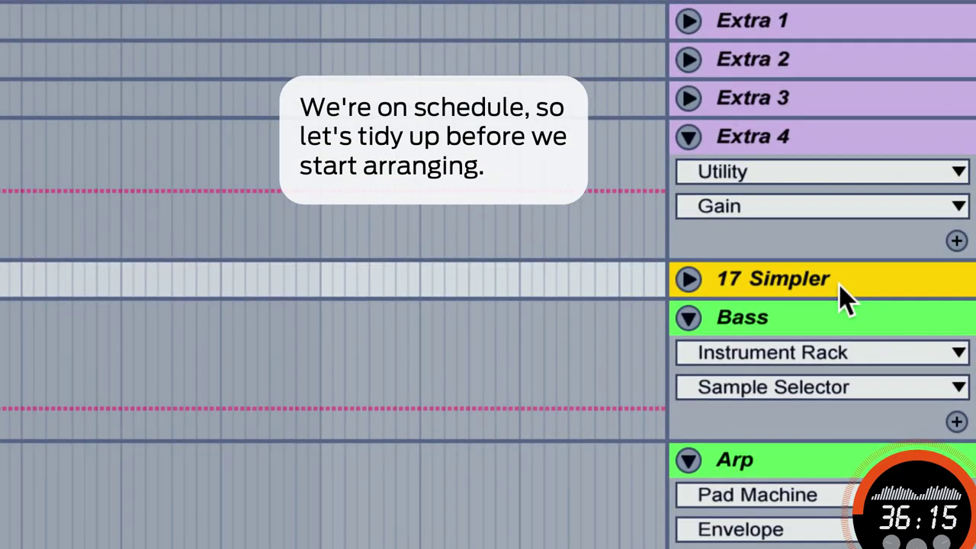
pyautogui.press('Delete')
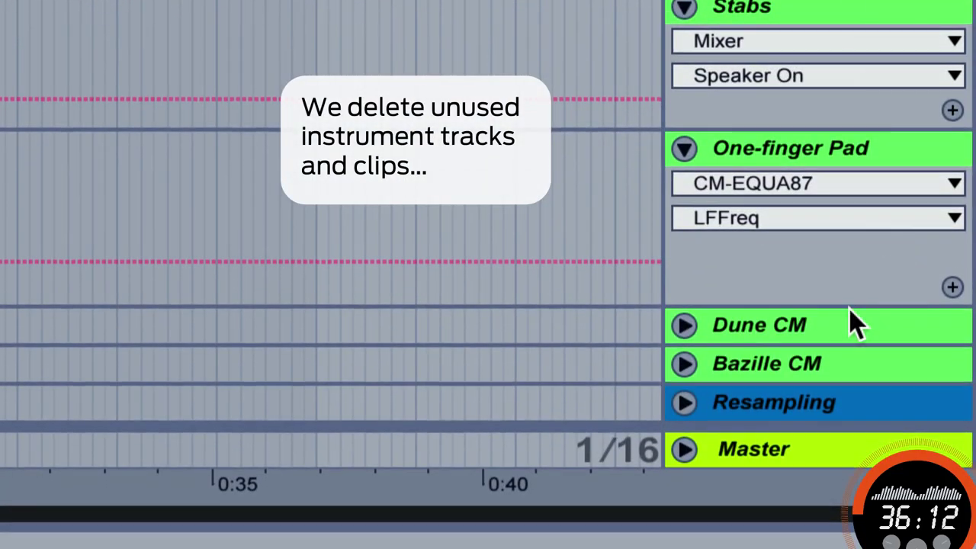
pyautogui.click(854, 324)
pyautogui.press('Delete')
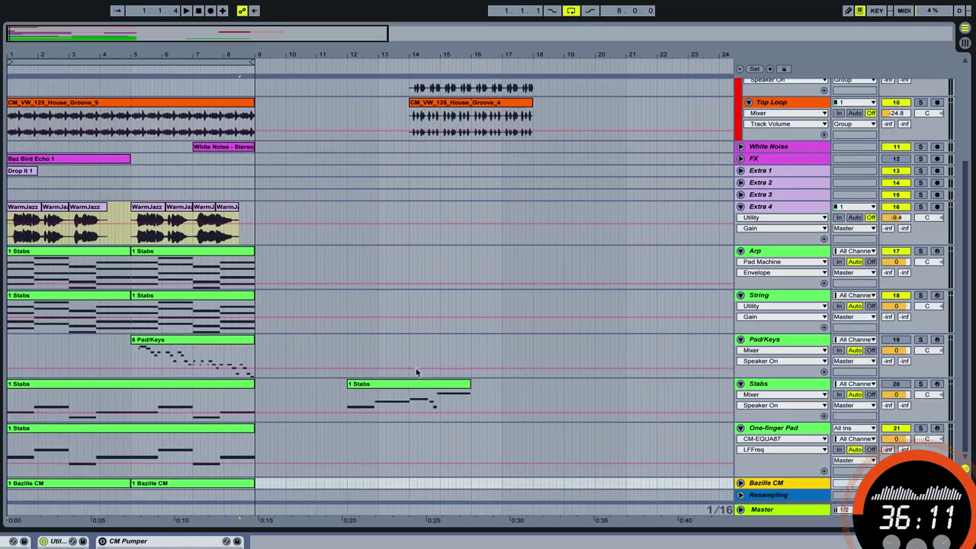
# Delete the stray Stabs and House_Groove_4 clips beyond the 8-bar loop, and the unused Breakbeat track.
pyautogui.click(457, 389)
pyautogui.scroll(5, 457, 388)
pyautogui.click(492, 246)
pyautogui.press('Delete')
pyautogui.click(494, 203)
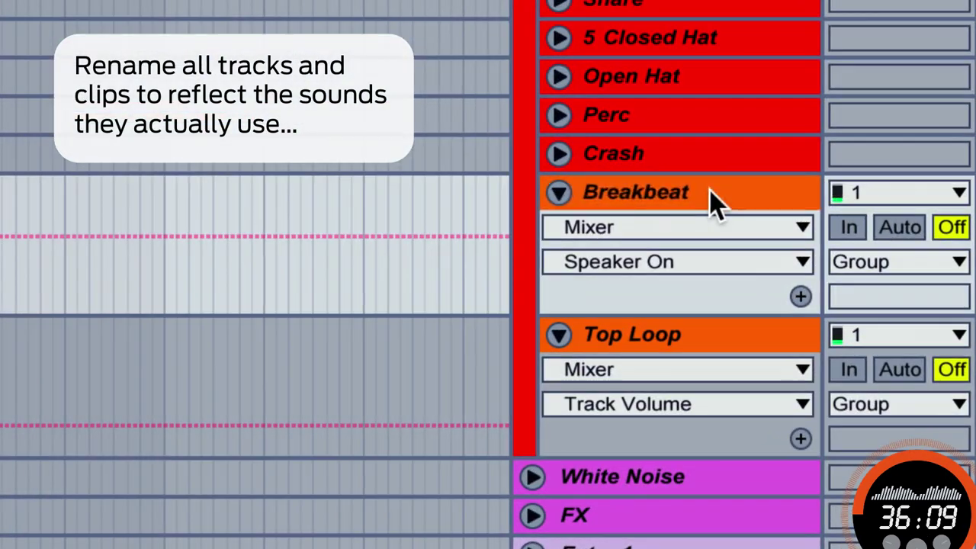
pyautogui.click(796, 203)
pyautogui.press('Delete')
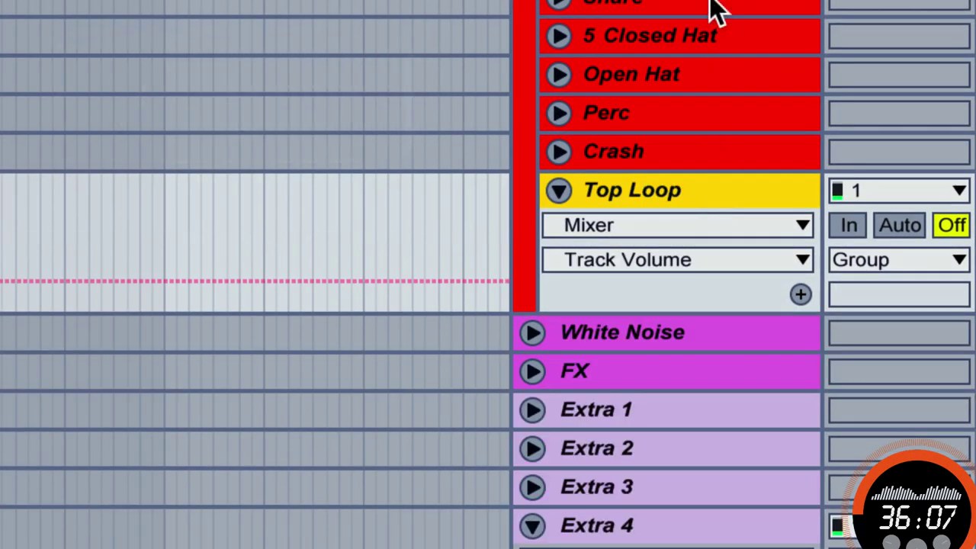
# Rename the Perc track as Clap, Extra 1 as Drop It Low and Extra 4 as Vocal.
pyautogui.click(652, 122)
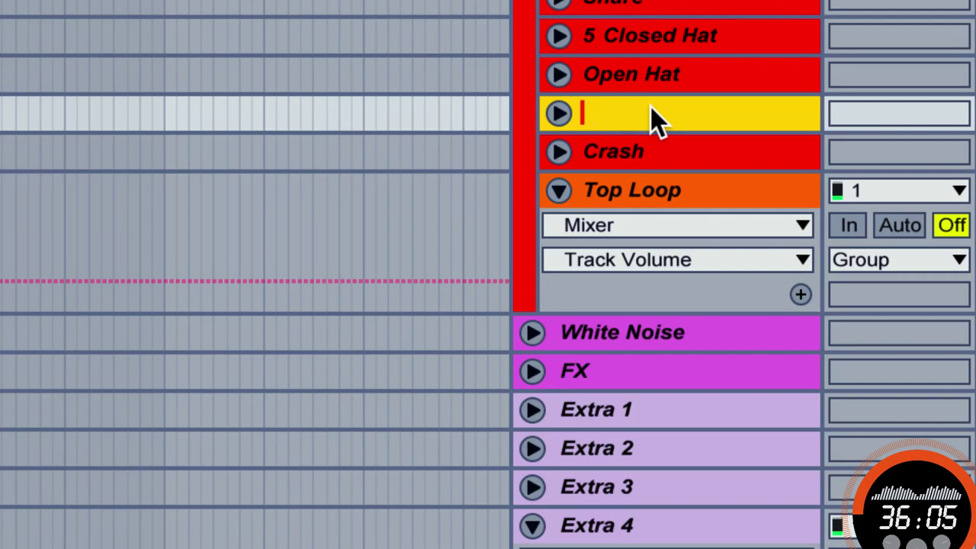
pyautogui.click(632, 418)
pyautogui.hotkey('ctrl', 'r')
pyautogui.write('Drop It Low')
pyautogui.scroll(-5, 633, 424)
pyautogui.click(633, 137)
pyautogui.hotkey('ctrl', 'r')
pyautogui.write('V')
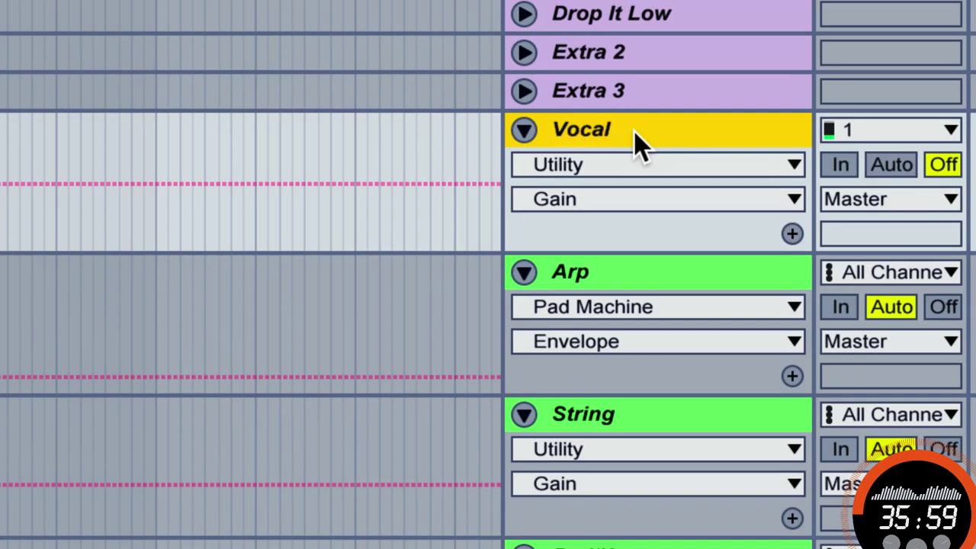
# Rename the Stabs track as Synth Chord, and name the Pad/Keys track and its clip Keys.
pyautogui.scroll(-5, 638, 145)
pyautogui.click(607, 389)
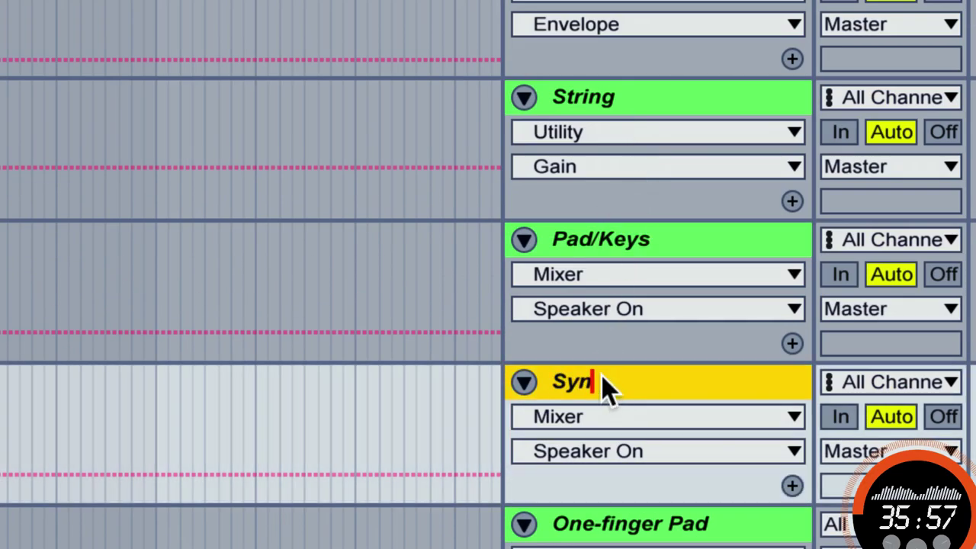
pyautogui.click(616, 239)
pyautogui.hotkey('ctrl', 'r')
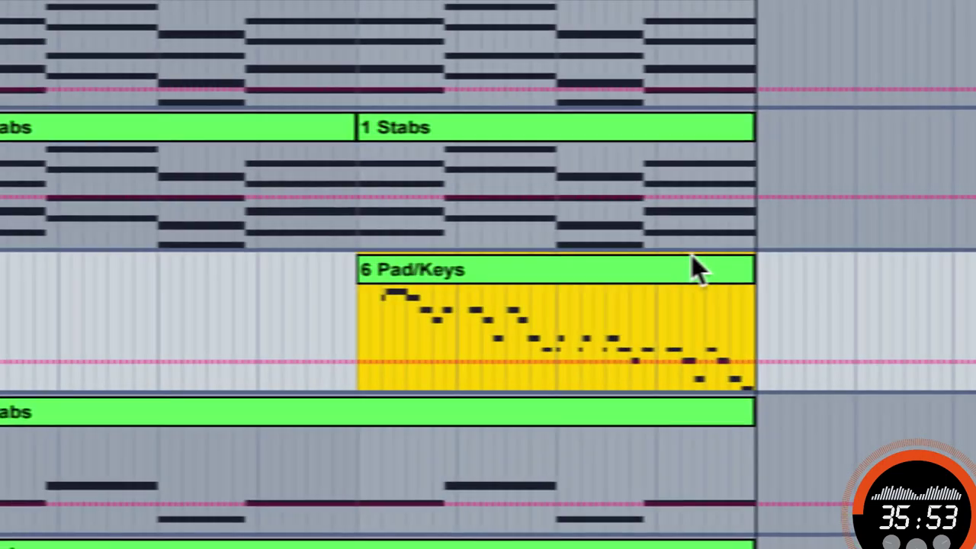
pyautogui.hotkey('ctrl', 'r')
pyautogui.write('Keys')
pyautogui.press('Return')
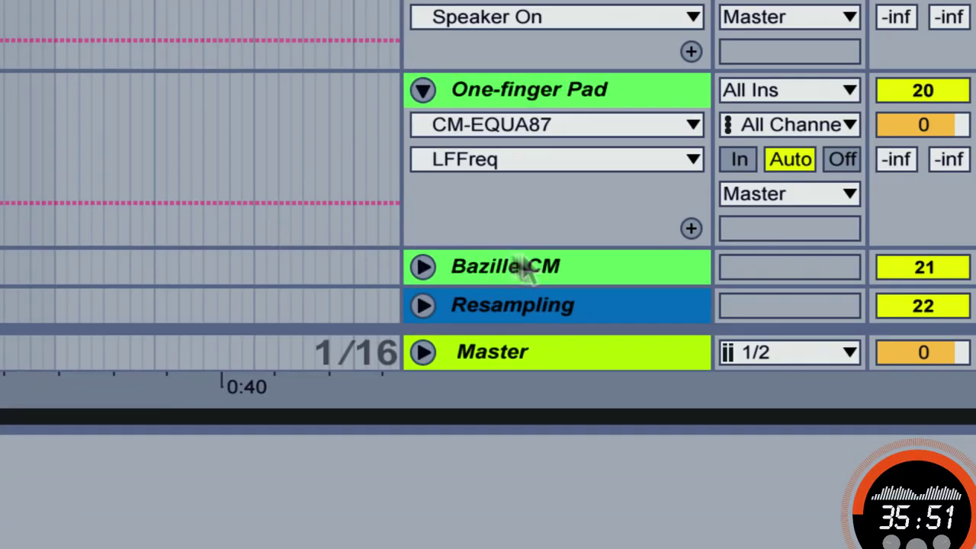
# Rename the Bazille CM track as Bass and consolidate its two clips into one clip named Bass.
pyautogui.click(538, 257)
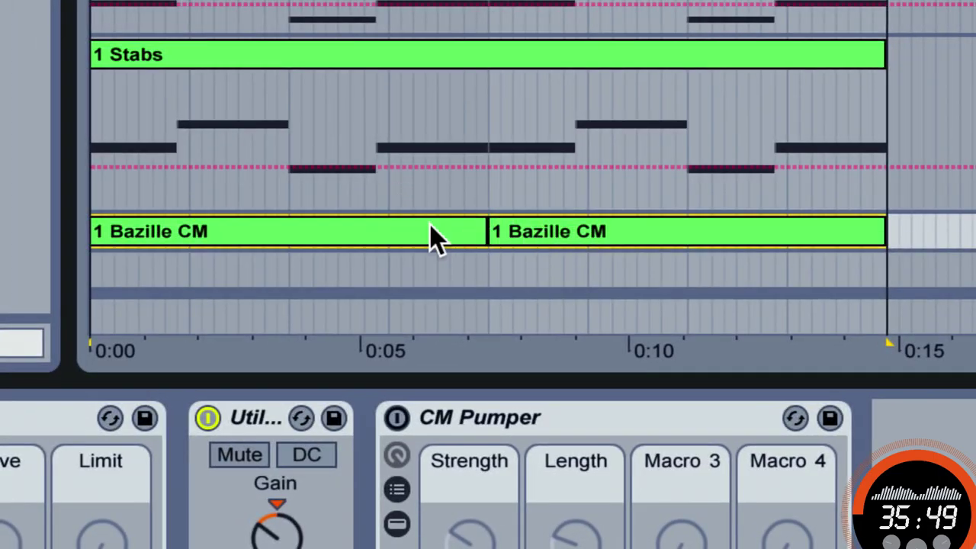
pyautogui.click(431, 236)
pyautogui.hotkey('ctrl', 'r')
pyautogui.write('Bass')
pyautogui.press('Return')
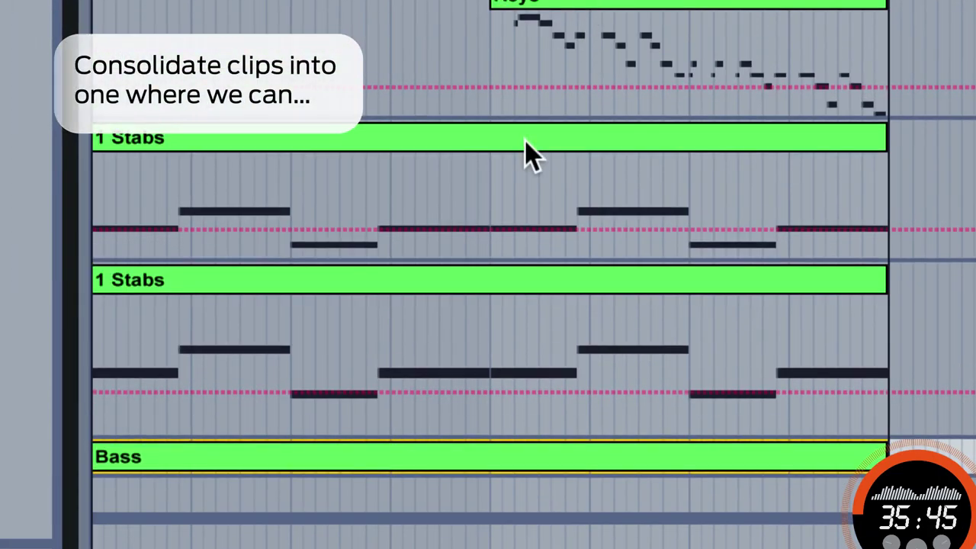
# Rename the Synth Chord track's clip as Synth Chord and the One-finger Pad track's clip as 1-finger pad.
pyautogui.click(534, 146)
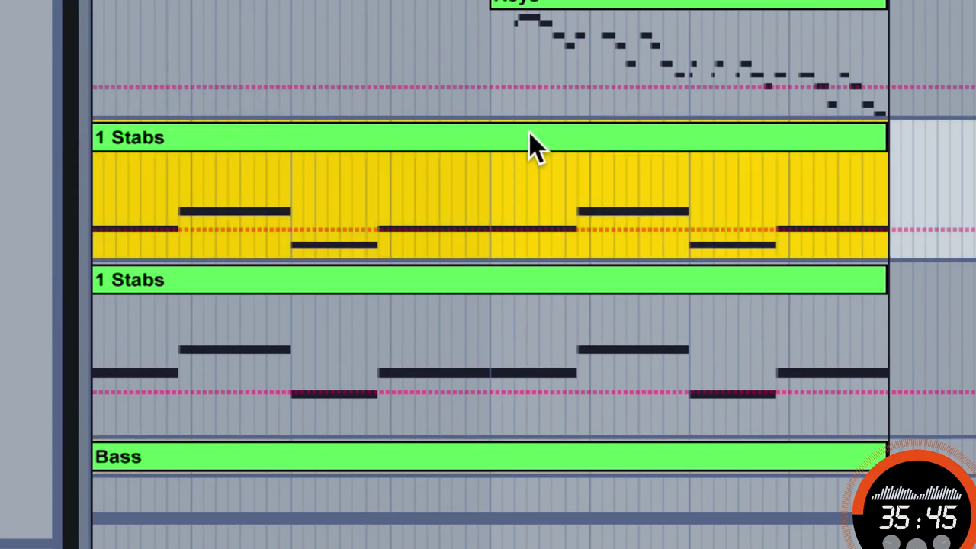
pyautogui.hotkey('ctrl', 'r')
pyautogui.write('Synth Chord')
pyautogui.press('Return')
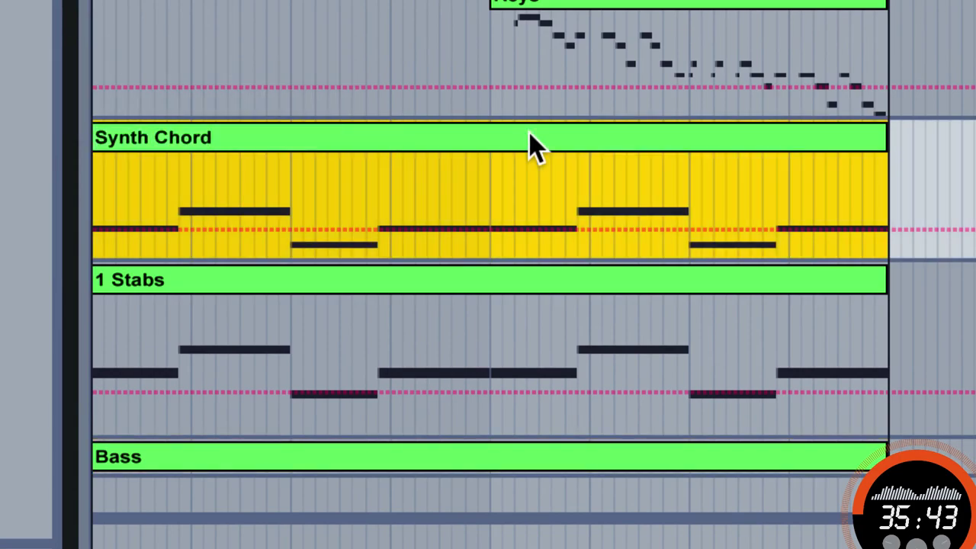
pyautogui.click(494, 273)
pyautogui.hotkey('ctrl', 'r')
pyautogui.write('1-finger pad')
pyautogui.press('Return')
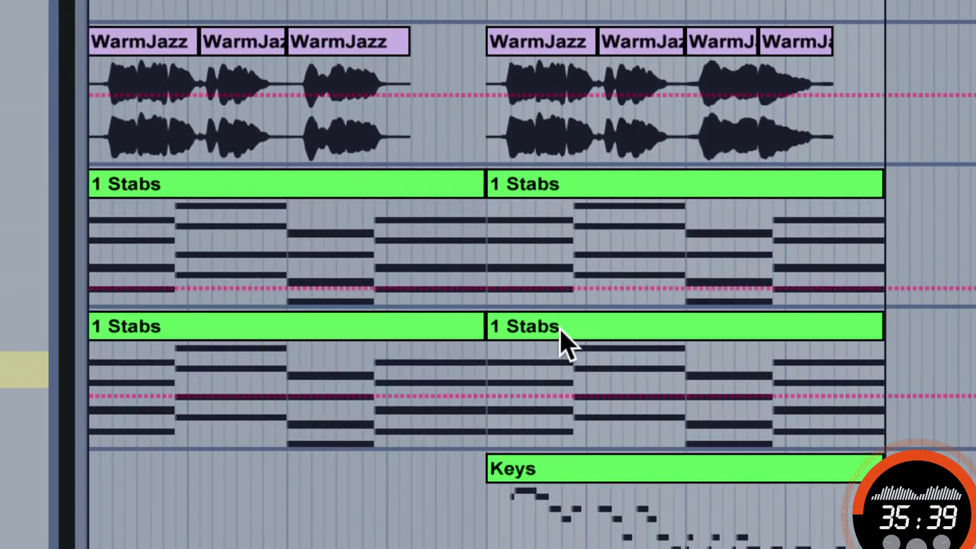
# Consolidate the paired Stabs clips on the String and Arp tracks into single clips named String and Arp.
pyautogui.click(417, 335)
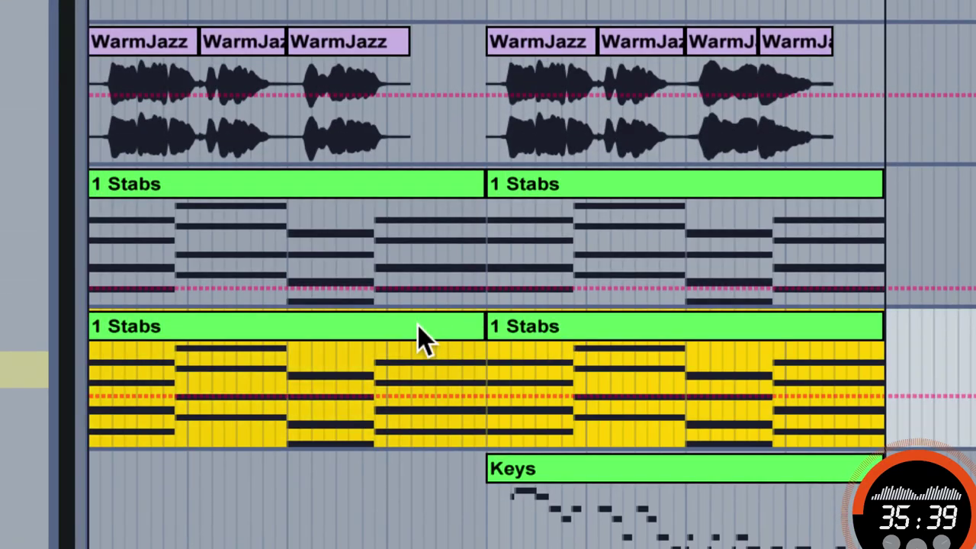
pyautogui.hotkey('ctrl', 'r')
pyautogui.press('Return')
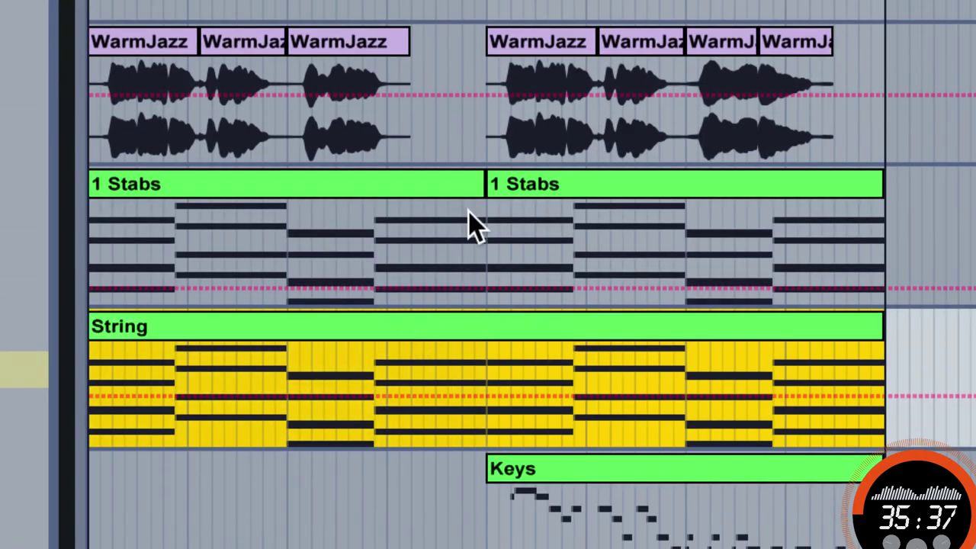
pyautogui.click(467, 186)
pyautogui.keyDown('shift'); pyautogui.click(607, 176); pyautogui.keyUp('shift')
pyautogui.hotkey('ctrl', 'j')
pyautogui.hotkey('ctrl', 'r')
pyautogui.write('Arp')
pyautogui.press('Return')
# Consolidate the WarmJazz vocal slices across the 8-bar loop into one clip and play the loop.
pyautogui.scroll(3, 598, 220)
pyautogui.moveTo(883, 242); pyautogui.dragTo(90, 215)
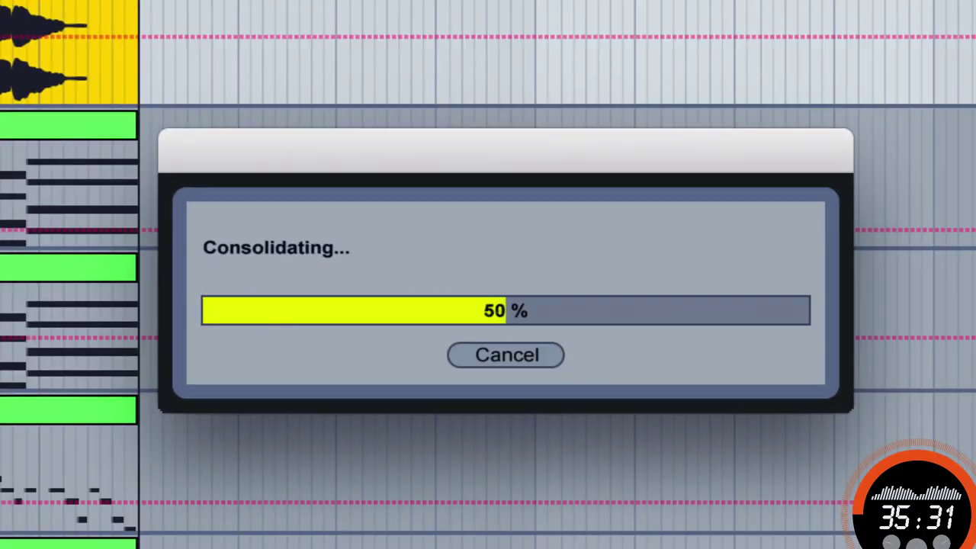
pyautogui.press('space')
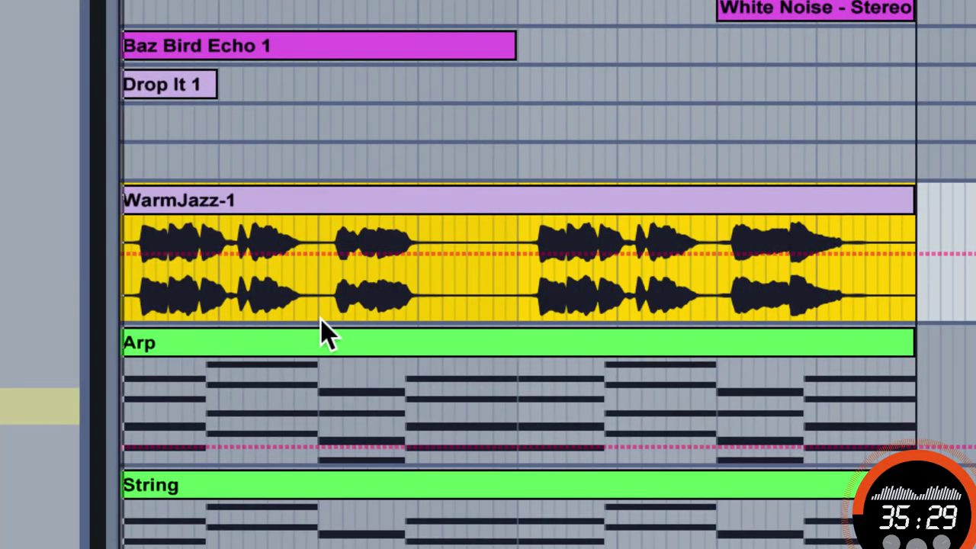
# Copy the Beat clip onto the Kick, Snare, Closed Hat, Open Hat and Clap tracks, clearing it from the Beat track.
pyautogui.scroll(4, 347, 355)
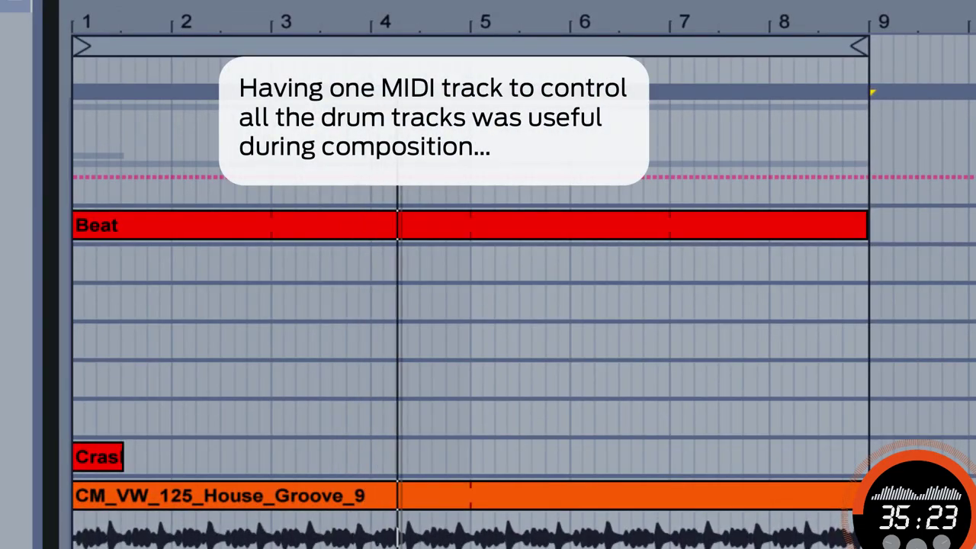
pyautogui.moveTo(379, 226); pyautogui.dragTo(385, 380)
pyautogui.moveTo(385, 379)
pyautogui.mouseDown()
pyautogui.moveTo(380, 419)
pyautogui.moveTo(373, 384)
pyautogui.mouseUp()
pyautogui.click(541, 225)
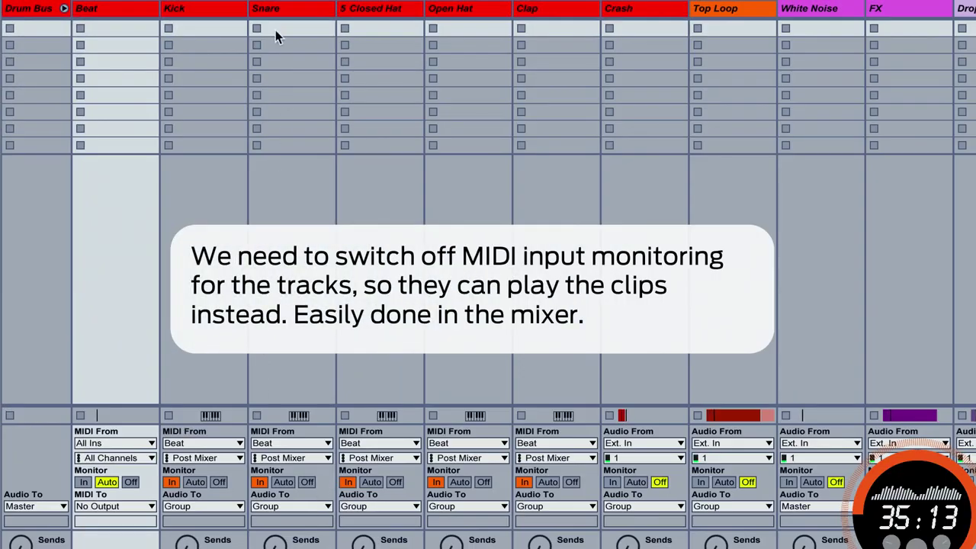
# Set input monitoring to Auto on the Kick, Snare, 5 Closed Hat, Open Hat and Clap tracks together.
pyautogui.click(201, 14)
pyautogui.keyDown('shift'); pyautogui.click(568, 15); pyautogui.keyUp('shift')
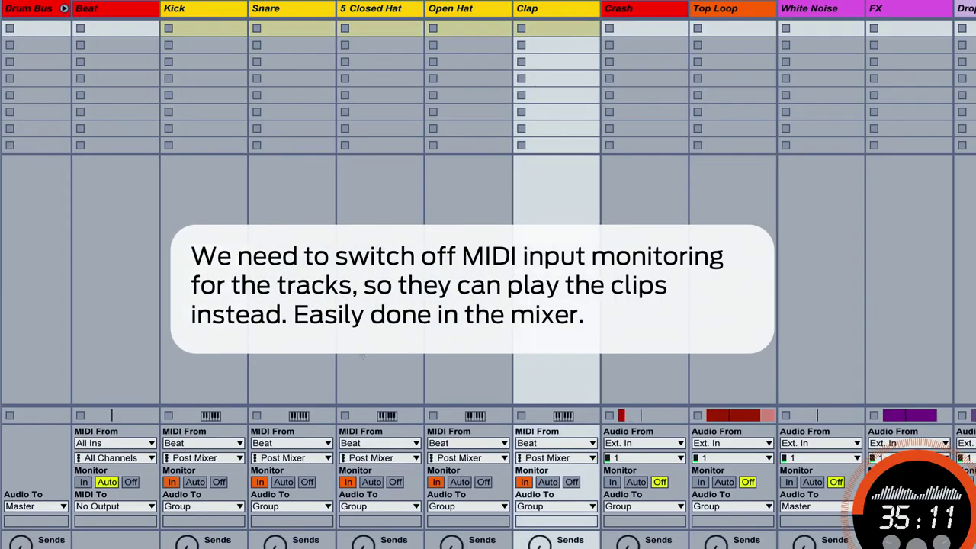
pyautogui.click(195, 482)
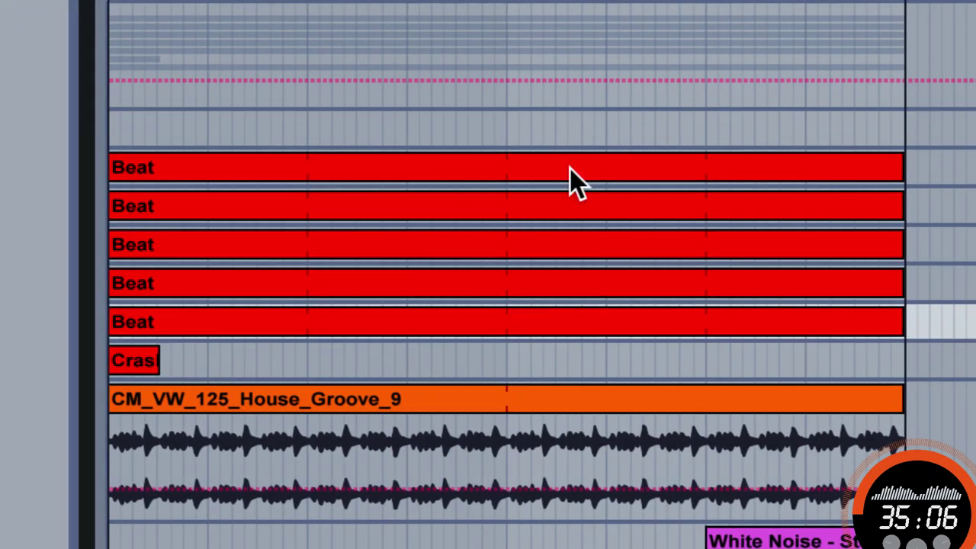
# Rename the Beat clips on the Kick and Snare tracks as Kick and Snare.
pyautogui.click(570, 169)
pyautogui.write('Kick')
pyautogui.press('Return')
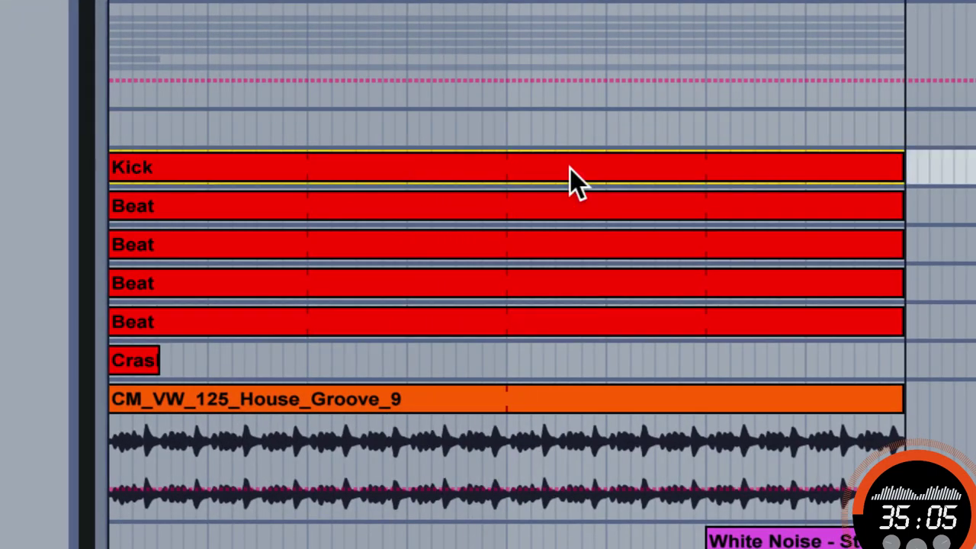
pyautogui.click(688, 218)
pyautogui.hotkey('ctrl', 'r')
pyautogui.write('Snare')
pyautogui.press('Return')
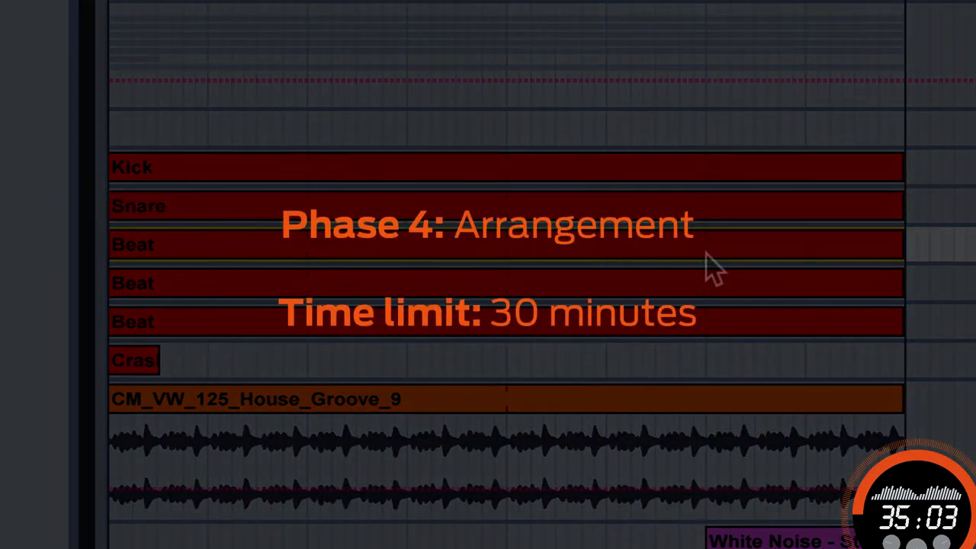
# Rename the remaining Beat clips as Closed Hat, Open Hat and Clap to match their tracks.
pyautogui.click(706, 254)
pyautogui.hotkey('ctrl', 'r')
pyautogui.write('Closed Hat')
pyautogui.press('Return')
pyautogui.click(715, 284)
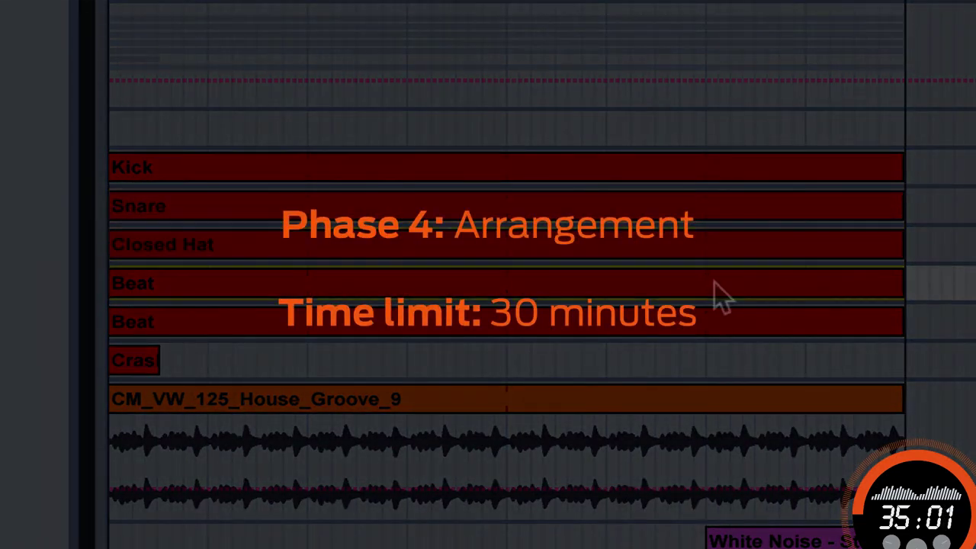
pyautogui.hotkey('ctrl', 'r')
pyautogui.write('Open Hat')
pyautogui.press('Return')
pyautogui.click(689, 329)
pyautogui.hotkey('ctrl', 'r')
pyautogui.write('Clap')
pyautogui.press('Return')
# Colour all clips in the 8-bar loop green and duplicate them three times to form a 32-bar intro.
pyautogui.rightClick(324, 198)
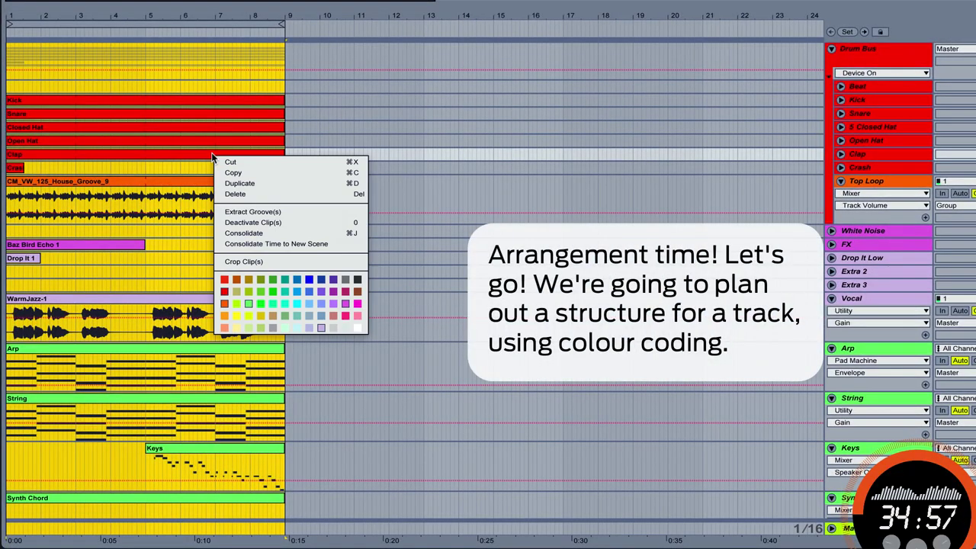
pyautogui.click(248, 304)
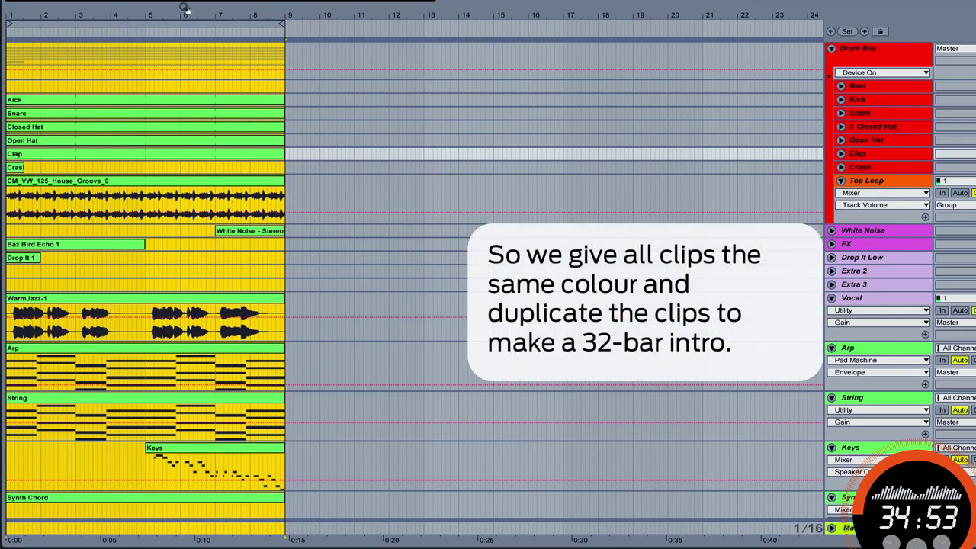
pyautogui.press('-')
pyautogui.hotkey('ctrl', 'd')
pyautogui.hotkey('ctrl', 'd')
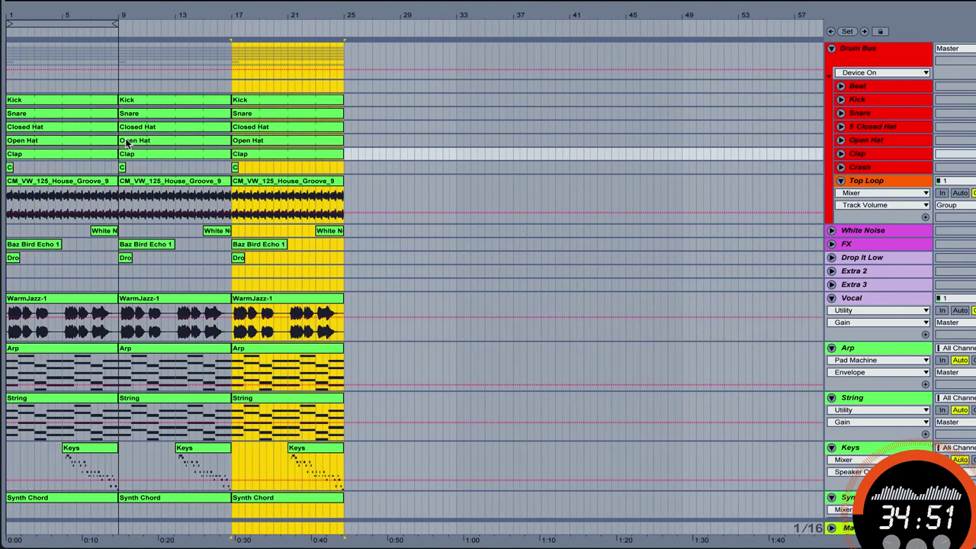
pyautogui.hotkey('ctrl', 'd')
# Duplicate the 32-bar intro, colour the copy orange and duplicate the orange section two more times.
pyautogui.hotkey('ctrl', 'a')
pyautogui.hotkey('ctrl', 'd')
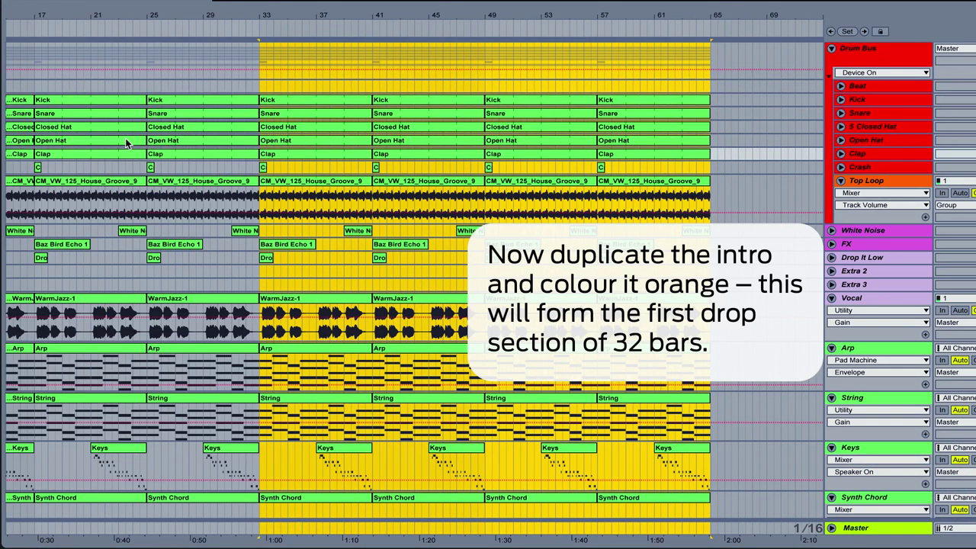
pyautogui.rightClick(309, 156)
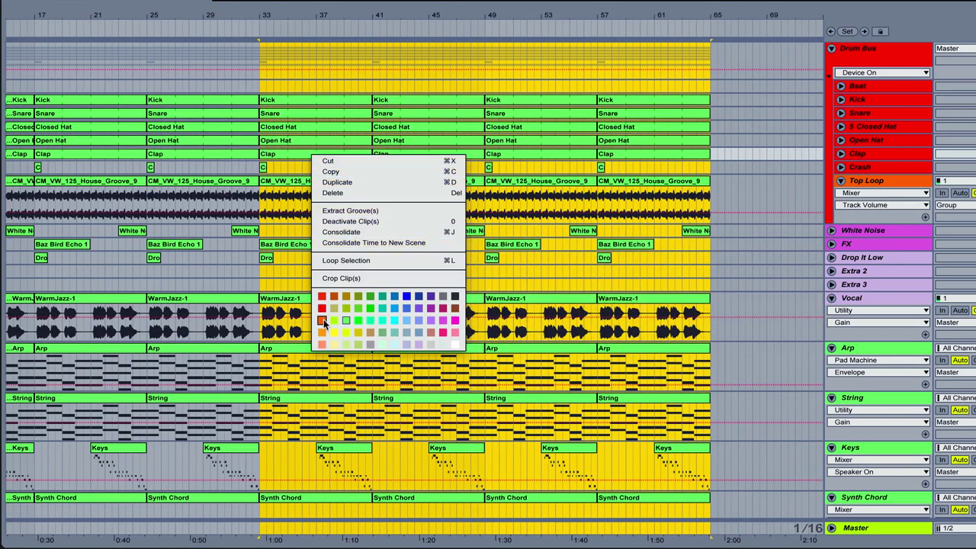
pyautogui.click(324, 318)
pyautogui.hotkey('ctrl', 'd')
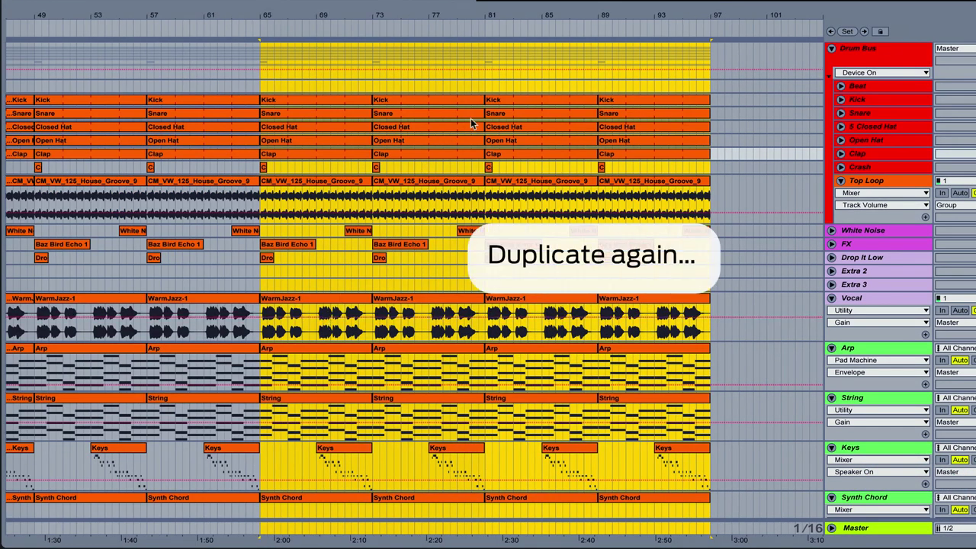
pyautogui.hotkey('ctrl', 'd')
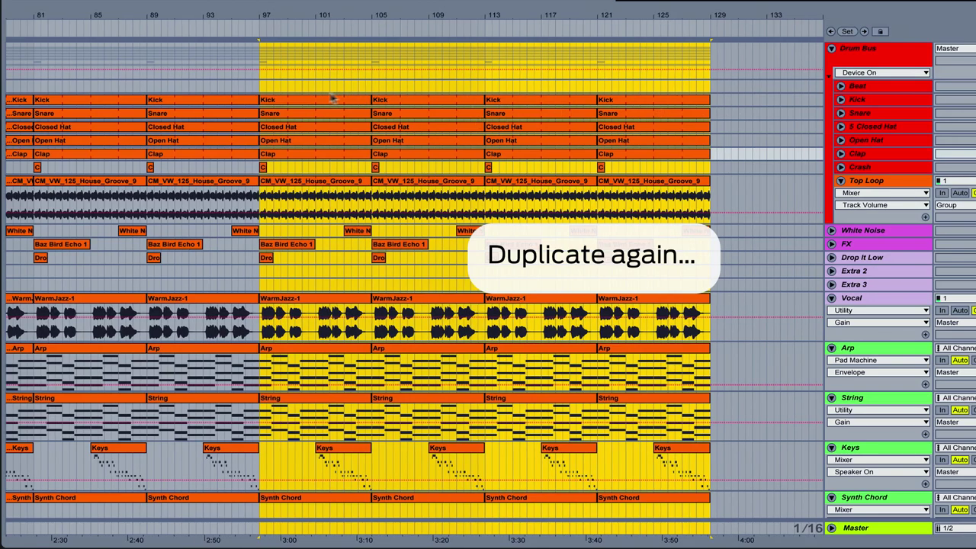
# Colour all clips from bar 97 to bar 113 purple to mark the 16-bar breakdown.
pyautogui.click(258, 85)
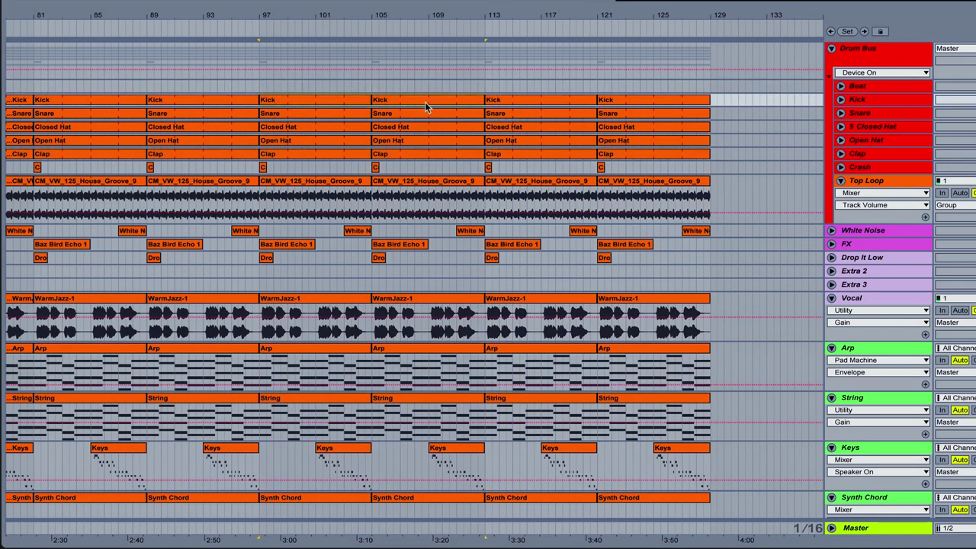
pyautogui.scroll(-3, 461, 382)
pyautogui.keyDown('shift'); pyautogui.click(461, 499); pyautogui.keyUp('shift')
pyautogui.rightClick(460, 499)
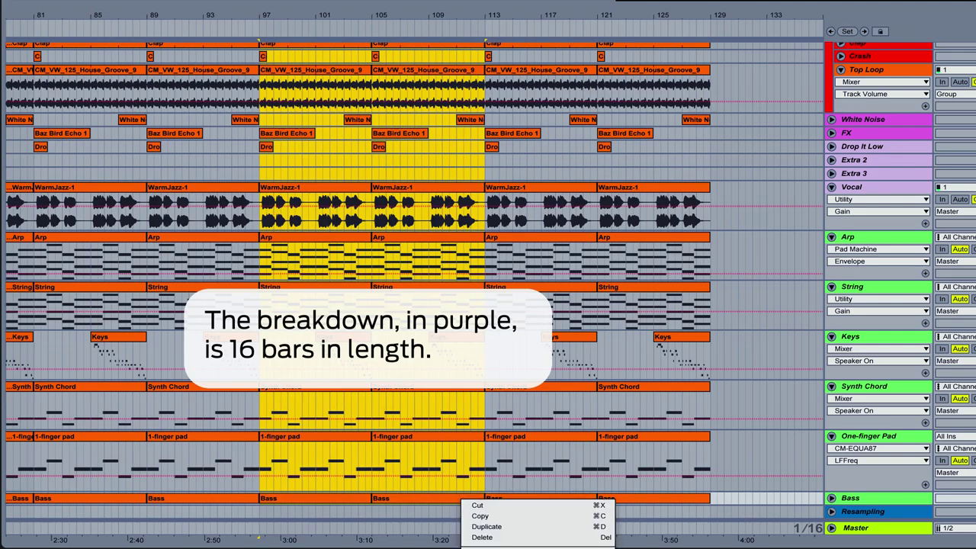
pyautogui.click(564, 546)
# Colour all clips in the last 8 bars, from bar 121 to 129, pink to mark the outro.
pyautogui.click(614, 501)
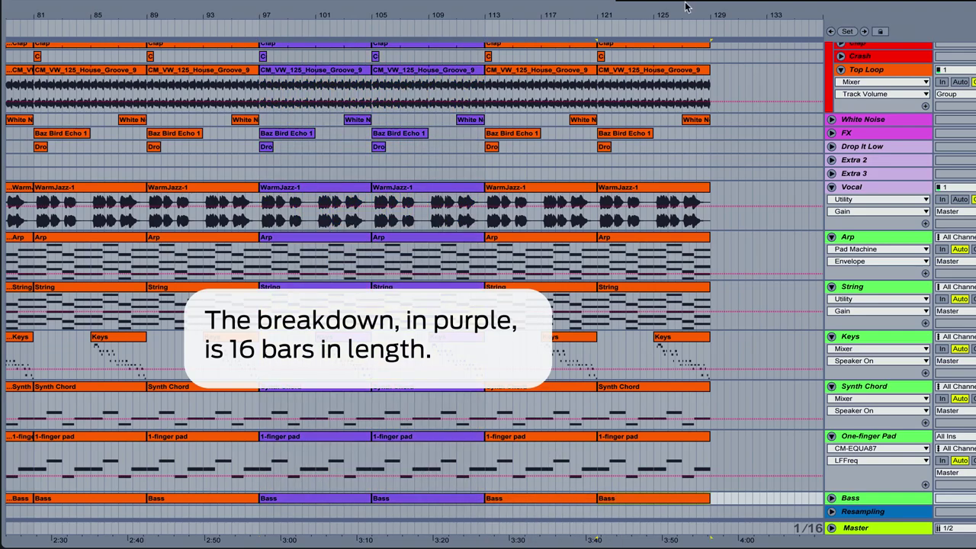
pyautogui.scroll(3, 686, 59)
pyautogui.keyDown('shift'); pyautogui.click(641, 101); pyautogui.keyUp('shift')
pyautogui.rightClick(641, 101)
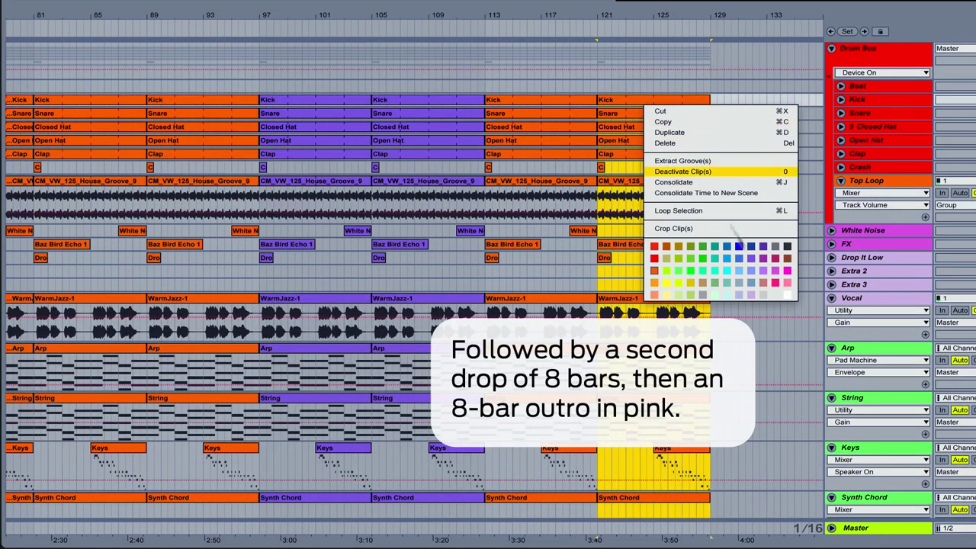
pyautogui.click(776, 283)
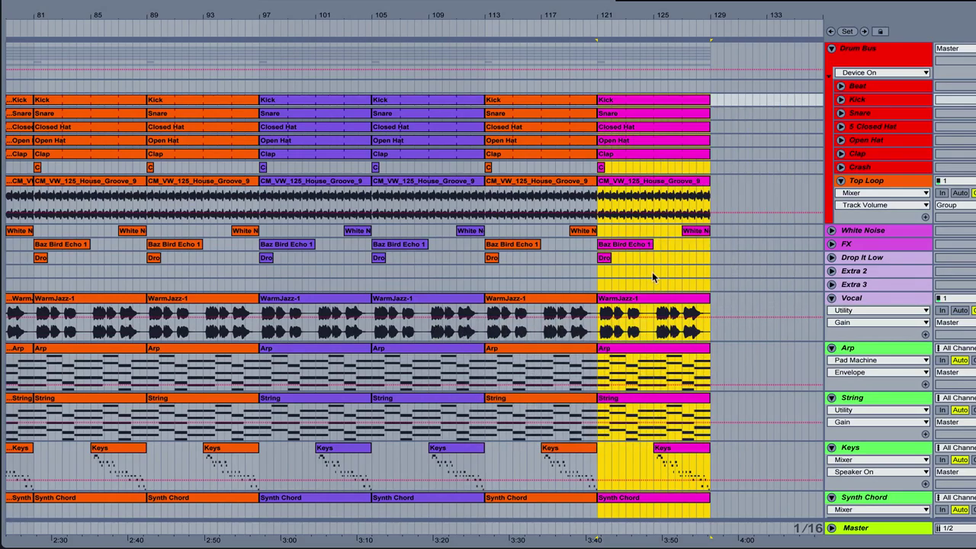
# Go to the green intro section and play the arrangement from bar 1.
pyautogui.hscroll(-2, 652, 272)
pyautogui.moveTo(708, 15); pyautogui.dragTo(750, 3)
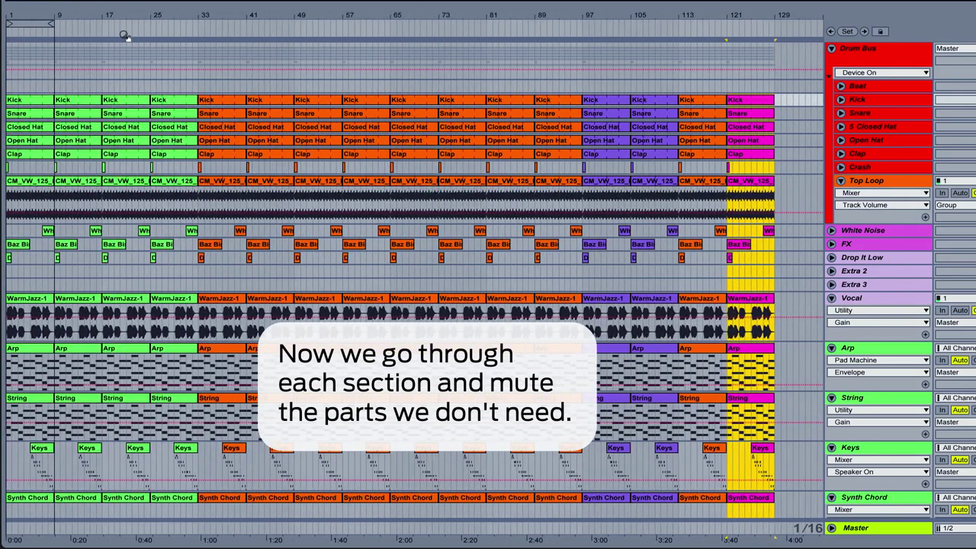
pyautogui.moveTo(17, 13); pyautogui.dragTo(15, 98)
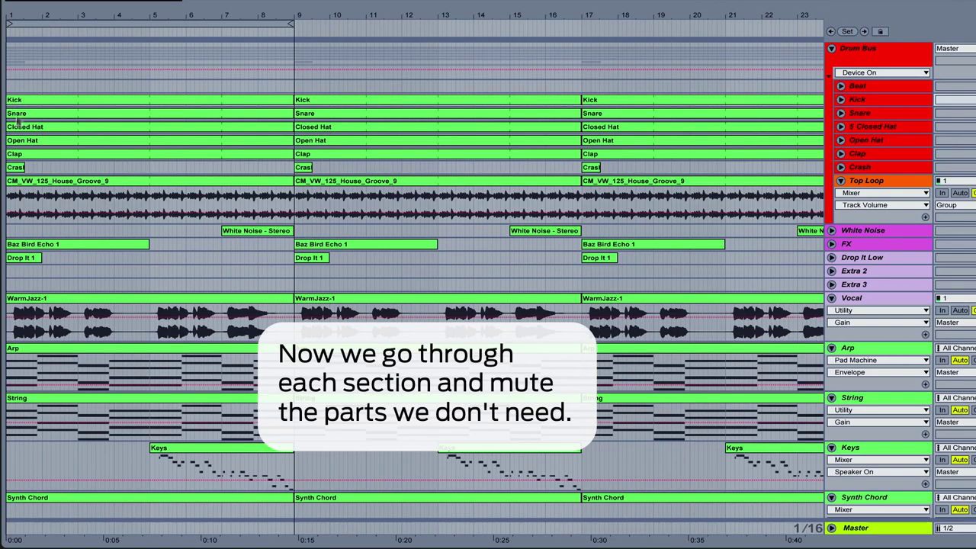
pyautogui.moveTo(38, 11); pyautogui.dragTo(33, 0)
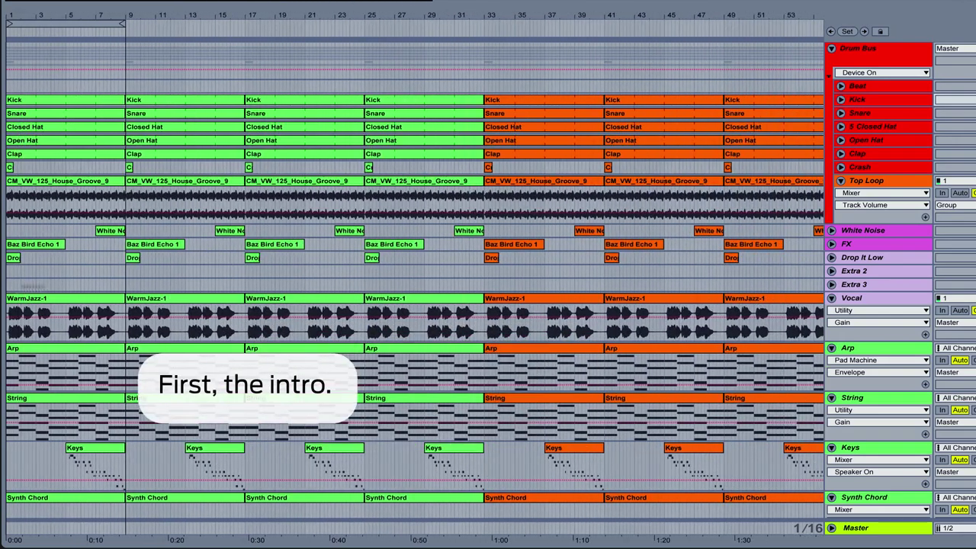
pyautogui.scroll(-3, 9, 393)
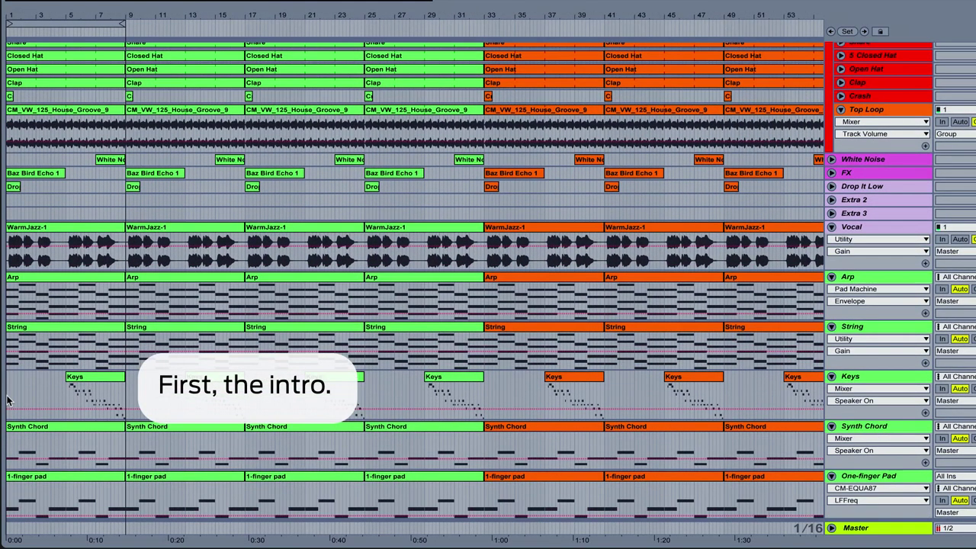
pyautogui.click(9, 401)
pyautogui.press('space')
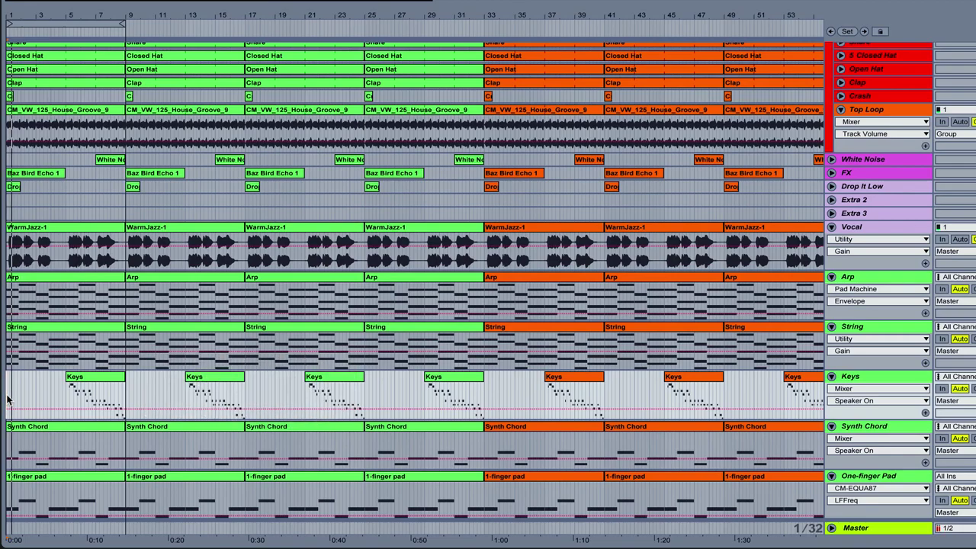
# Deactivate the Vocal, Arp and String clips in the first 8 bars of the intro.
pyautogui.click(51, 227)
pyautogui.press('0')
pyautogui.click(42, 279)
pyautogui.press('0')
pyautogui.click(49, 339)
pyautogui.press('0')
# Deactivate the One-finger Pad, Keys and Synth Chord clips in the first 8 bars of the intro.
pyautogui.scroll(-2, 53, 385)
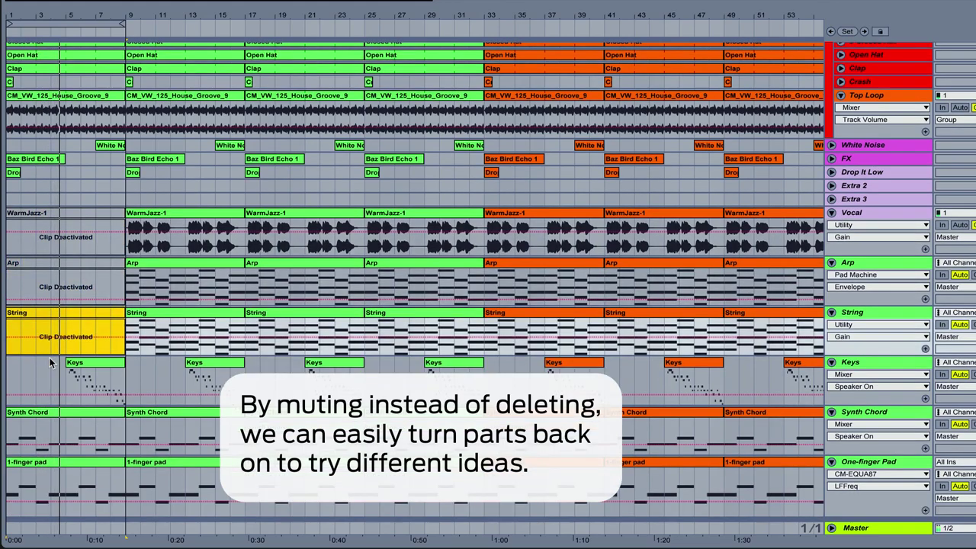
pyautogui.click(54, 436)
pyautogui.press('0')
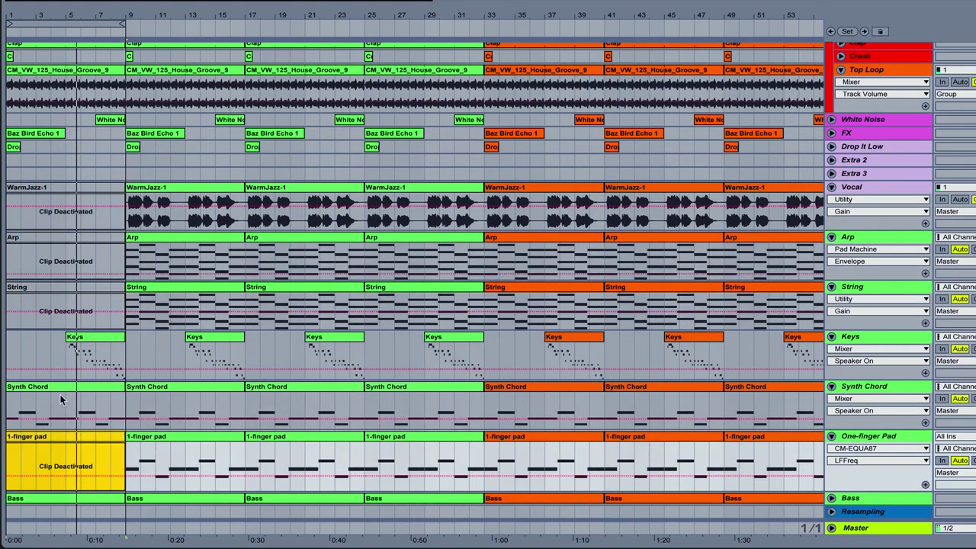
pyautogui.click(84, 358)
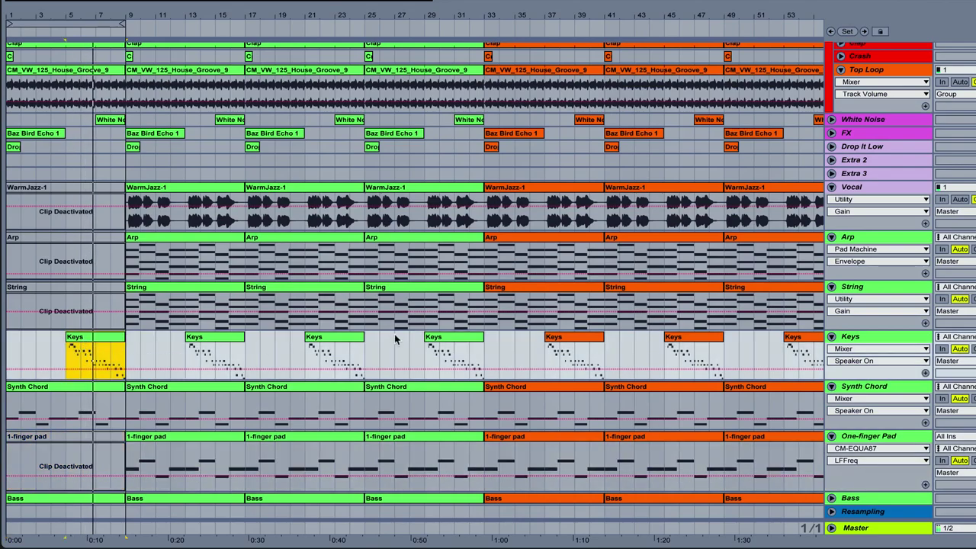
pyautogui.press('0')
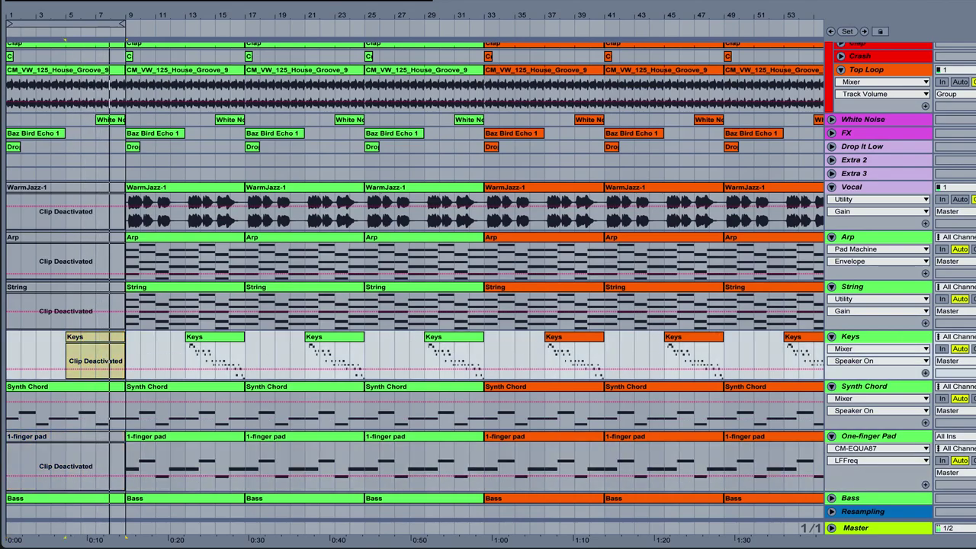
pyautogui.click(96, 420)
pyautogui.press('0')
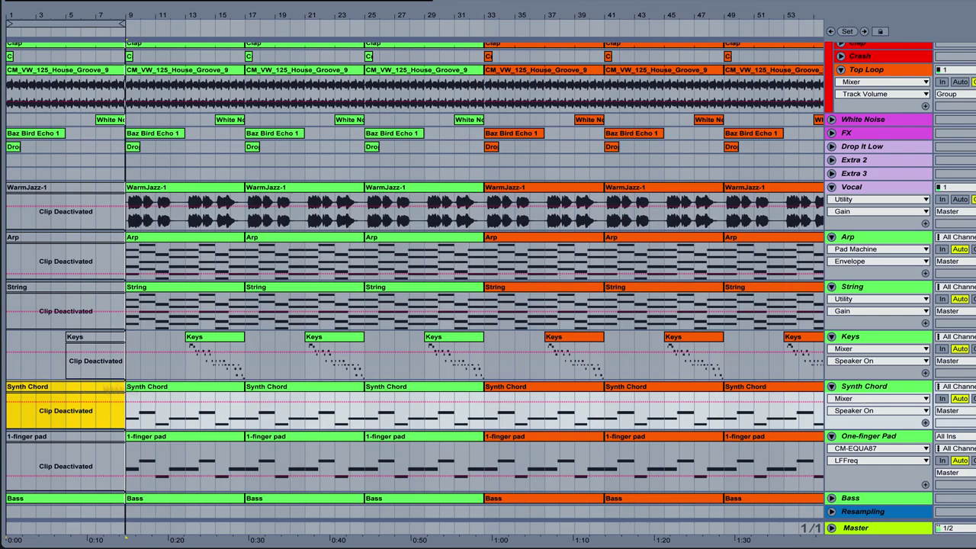
# Deactivate the Synth Chord and One-finger Pad clips in the intro's second and third 8-bar blocks, bars 9 to 25.
pyautogui.click(175, 387)
pyautogui.press('0')
pyautogui.click(174, 450)
pyautogui.press('0')
pyautogui.click(294, 415)
pyautogui.press('0')
pyautogui.click(294, 436)
pyautogui.press('0')
# Deactivate the Closed Hat and Open Hat clips in the first 8 bars of the intro.
pyautogui.scroll(5, 72, 136)
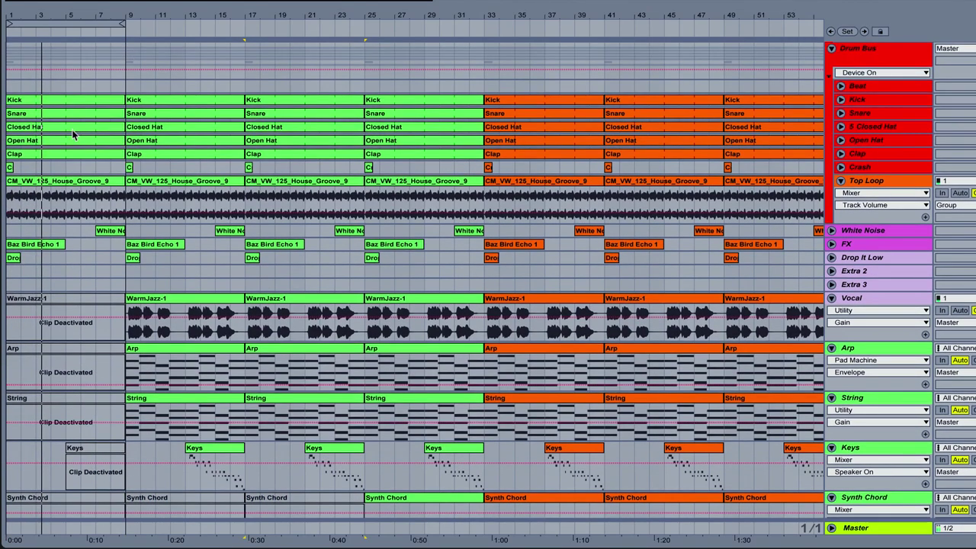
pyautogui.click(74, 127)
pyautogui.press('0')
pyautogui.click(75, 139)
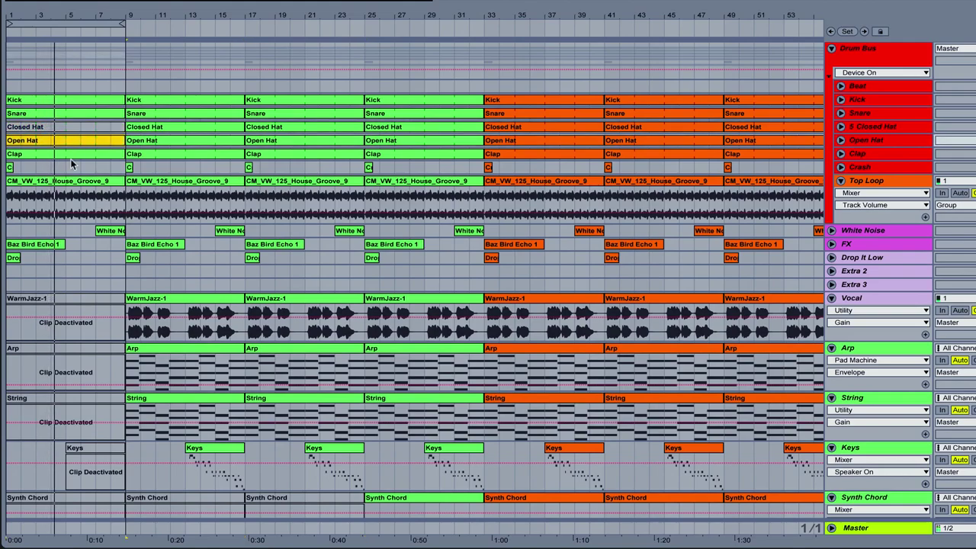
pyautogui.press('0')
pyautogui.click(72, 154)
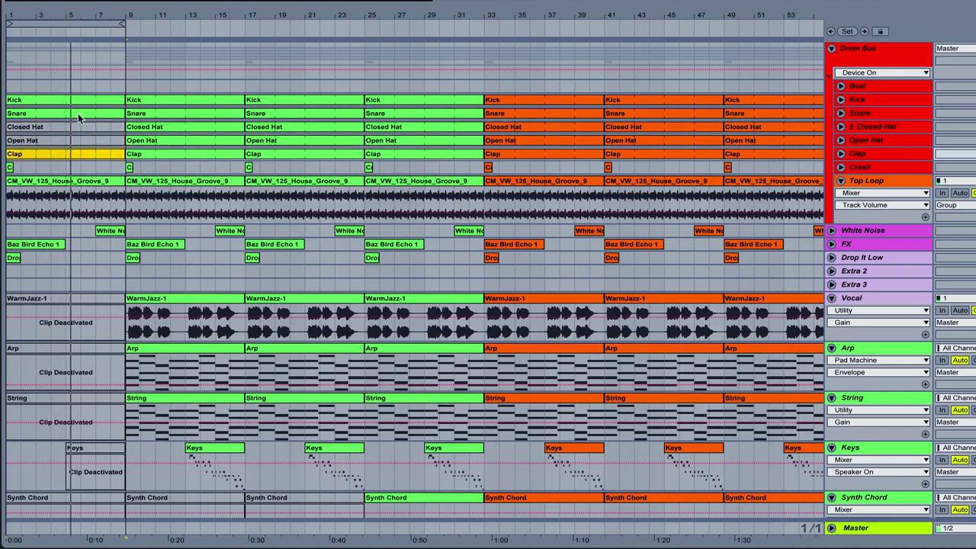
# In the first Bass clip, delete all notes except the first three in bars 1 and 3, and play the result.
pyautogui.scroll(-5, 76, 229)
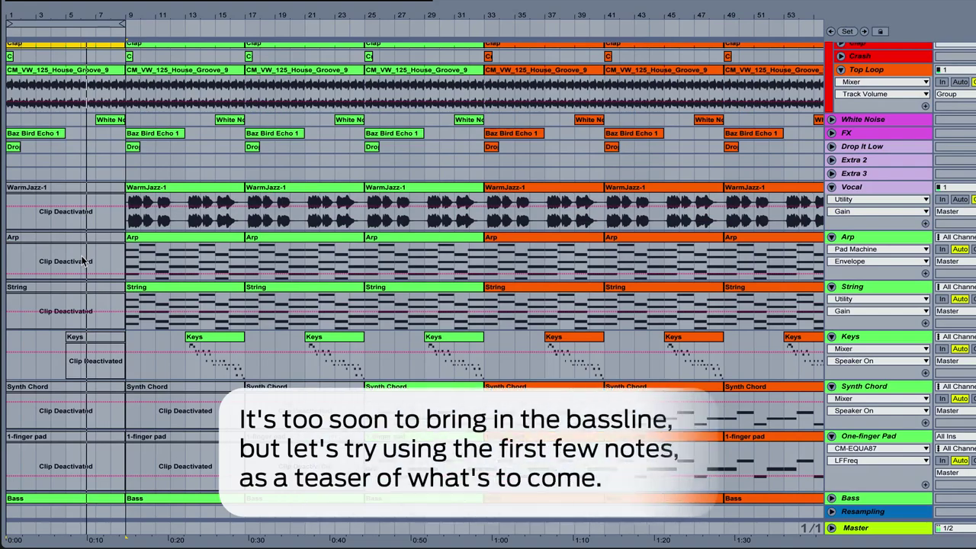
pyautogui.doubleClick(72, 498)
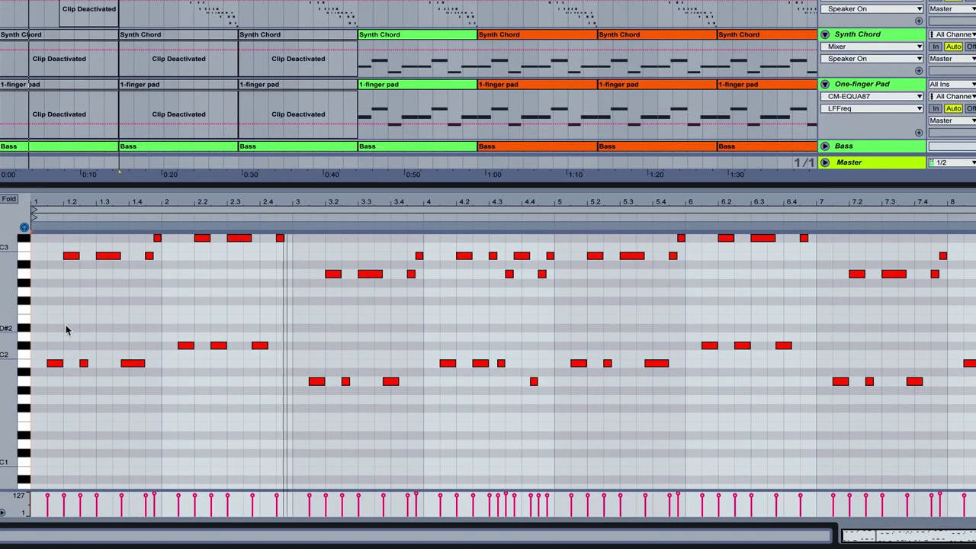
pyautogui.moveTo(108, 392); pyautogui.dragTo(282, 206)
pyautogui.moveTo(358, 233); pyautogui.dragTo(974, 271)
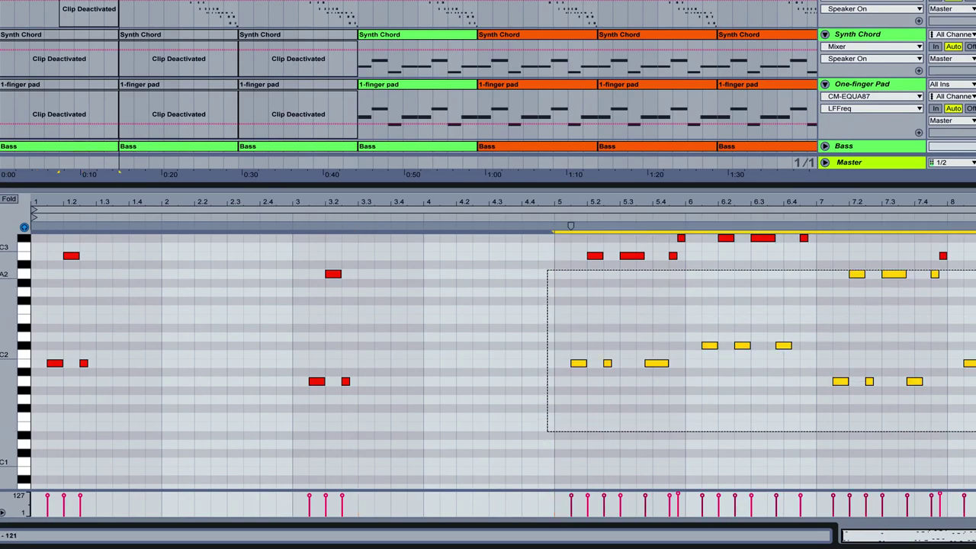
pyautogui.moveTo(395, 271); pyautogui.dragTo(458, 285)
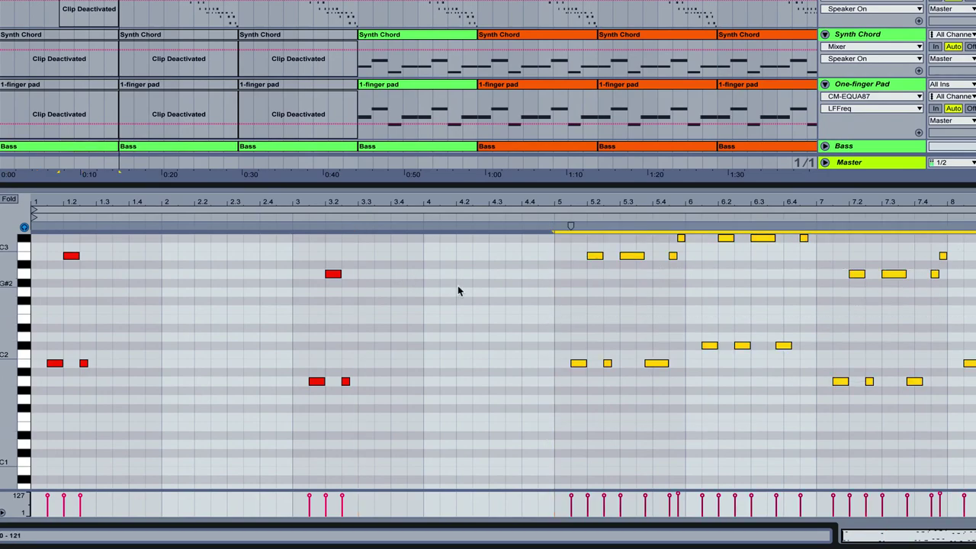
pyautogui.press('Delete')
pyautogui.press('space')
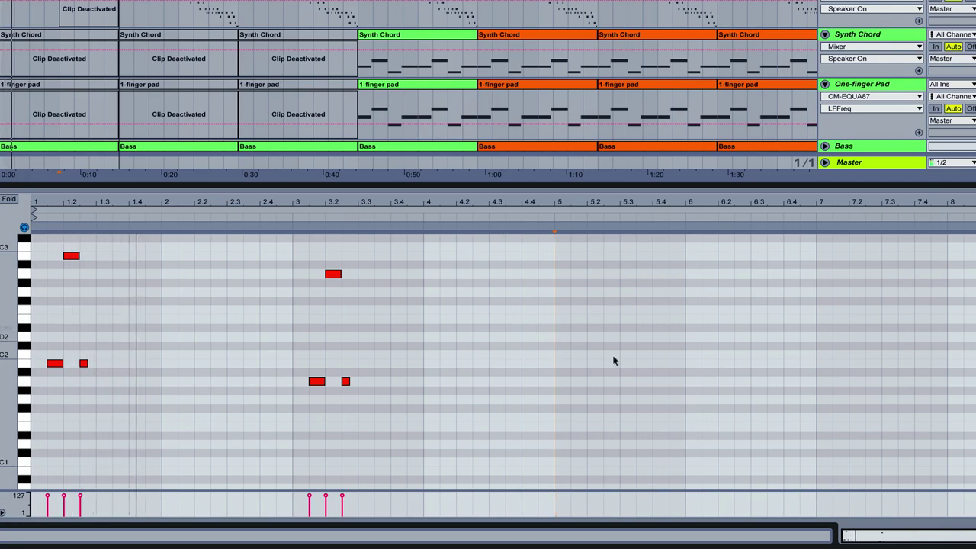
# Copy the CM ChorVerbDelay rack from the track using Pad Machine to the end of the Bass track's device chain.
pyautogui.hotkey('ctrl', 'alt', 'l')
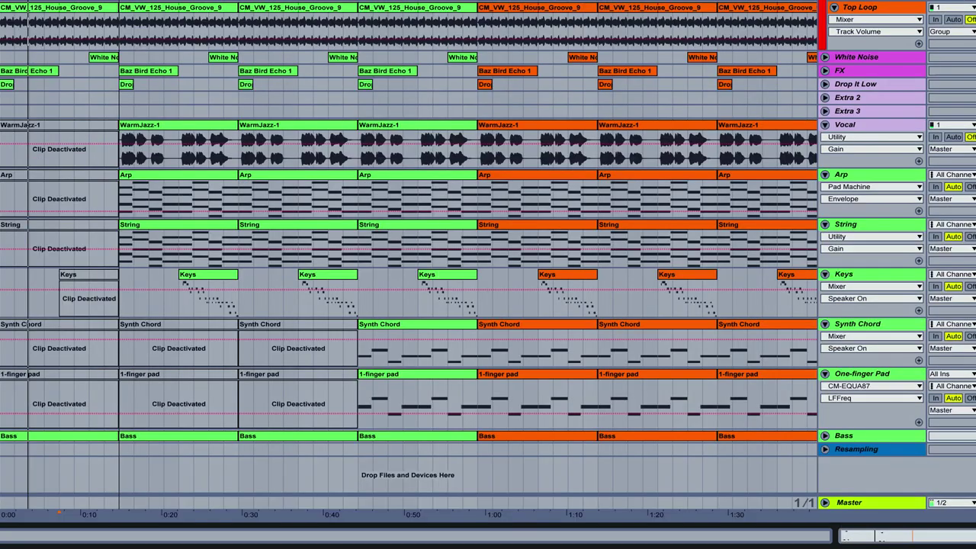
pyautogui.click(855, 437)
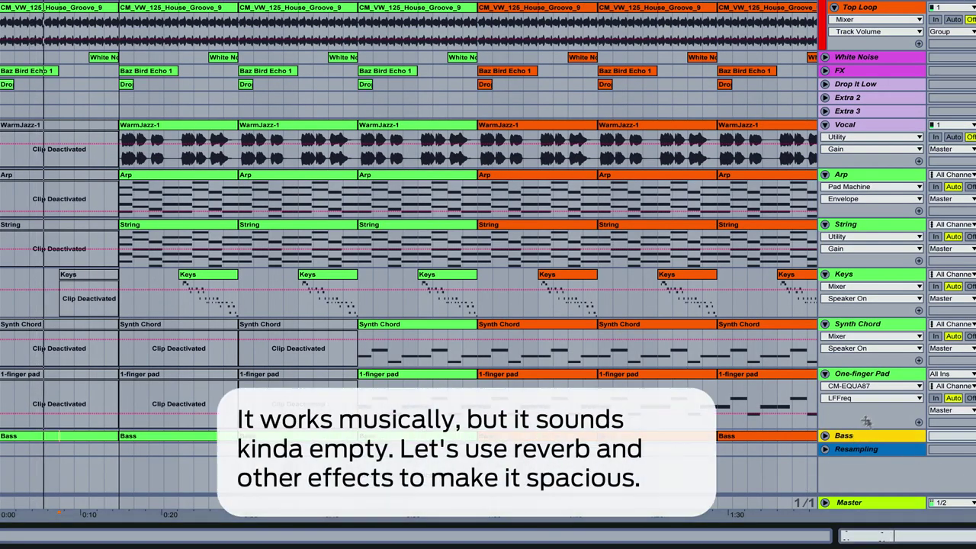
pyautogui.click(874, 275)
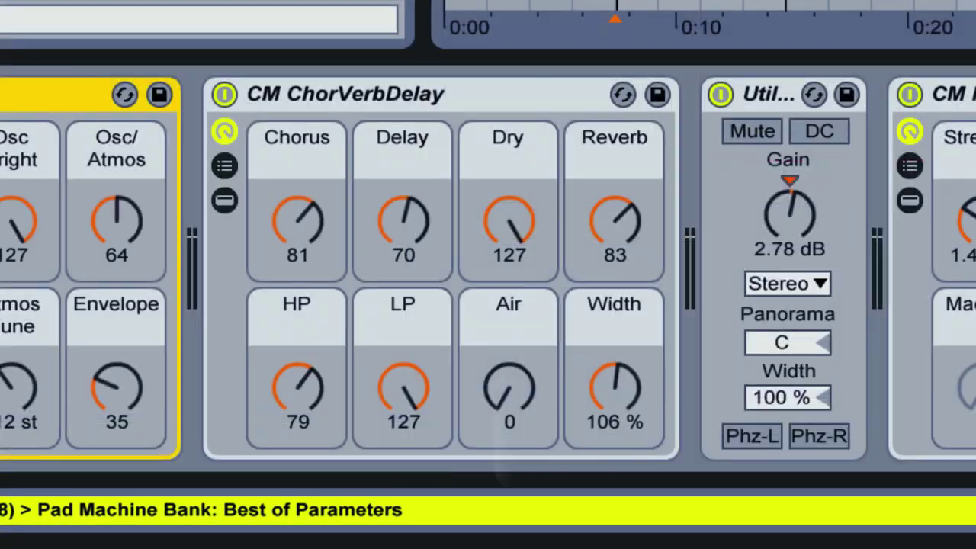
pyautogui.moveTo(367, 92); pyautogui.dragTo(592, 336)
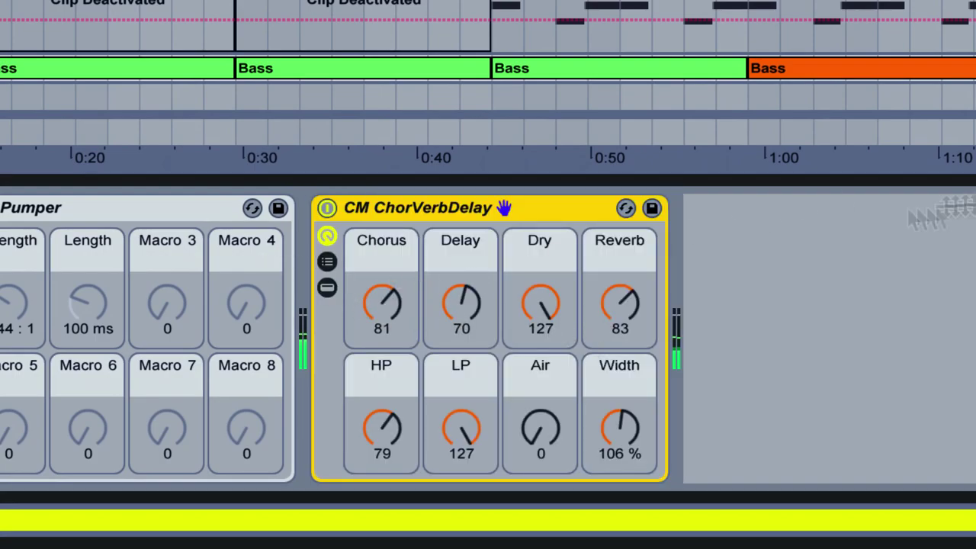
# Set Reverb to 127, Delay to 0 and HP to 0 on the Bass track's CM ChorVerbDelay rack, and raise its Chorus.
pyautogui.moveTo(588, 315); pyautogui.dragTo(588, 282)
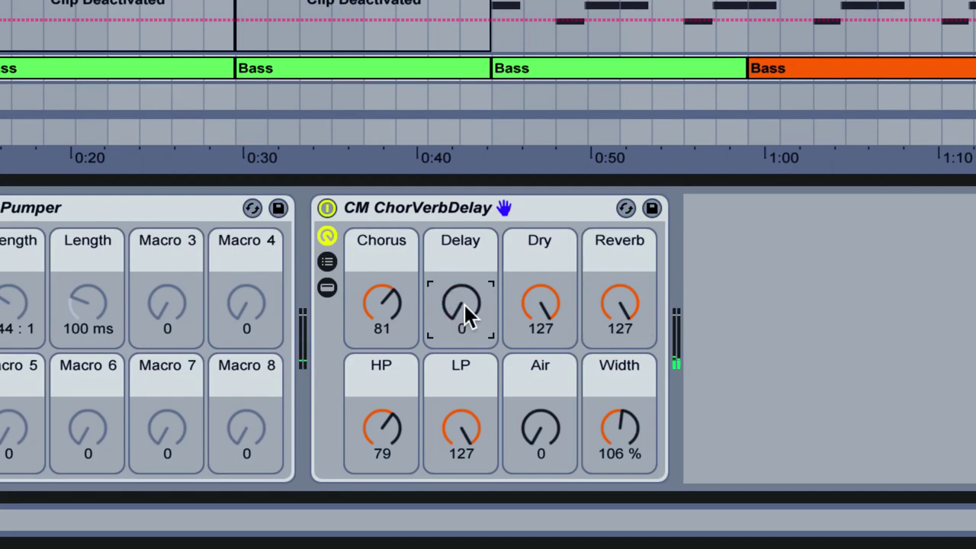
pyautogui.moveTo(390, 431); pyautogui.dragTo(390, 492)
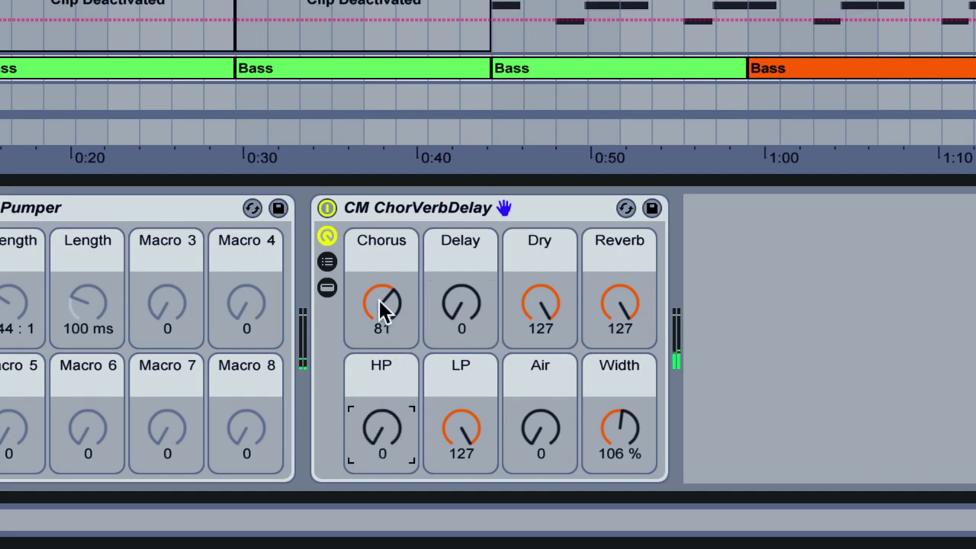
pyautogui.moveTo(379, 301); pyautogui.dragTo(379, 259)
# Record the soloed Bass teaser onto the Resampling track and move the recorded clip to the start of the Extra 3 track.
pyautogui.click(488, 9)
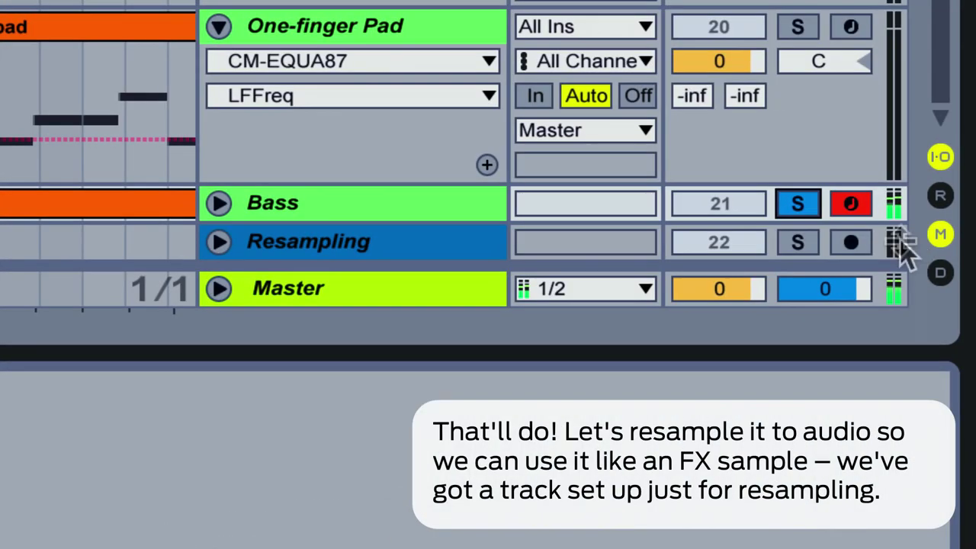
pyautogui.click(863, 244)
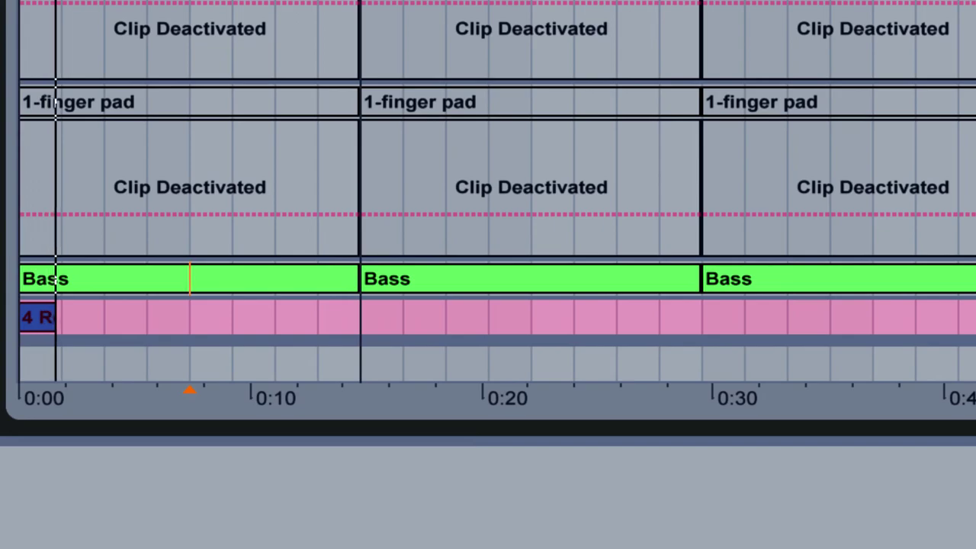
pyautogui.press('u')
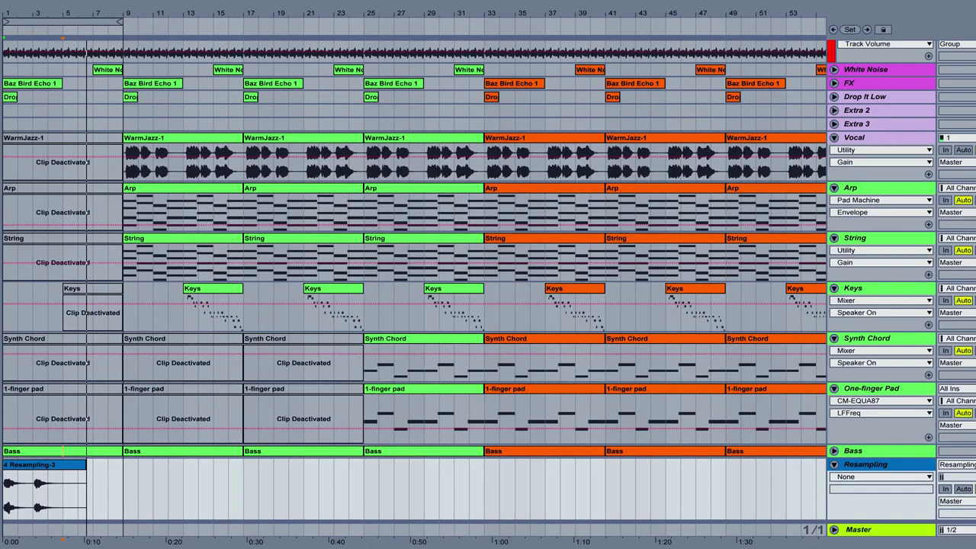
pyautogui.moveTo(34, 469); pyautogui.dragTo(22, 129)
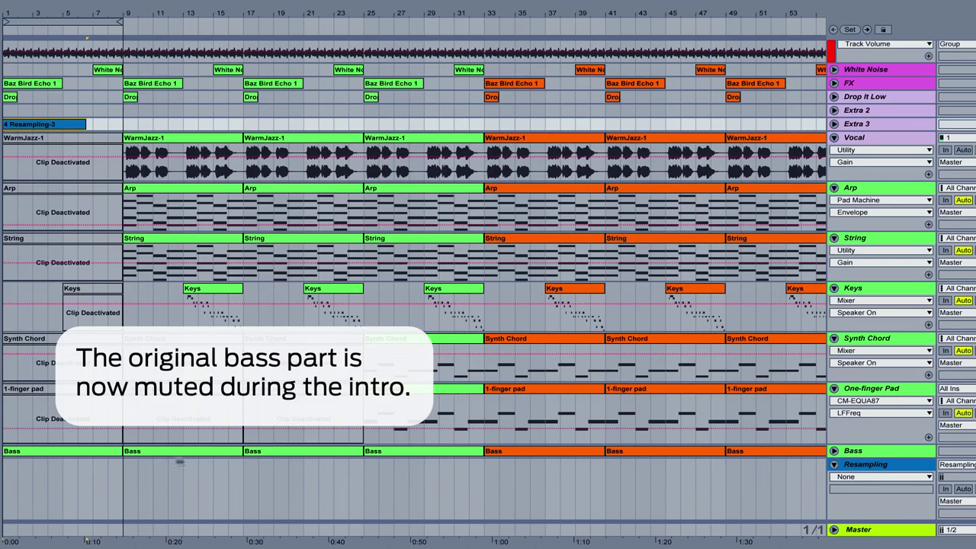
# Deactivate the four Bass clips in the 32-bar intro and play the section from the start.
pyautogui.click(109, 454)
pyautogui.press('0')
pyautogui.click(169, 449)
pyautogui.press('0')
pyautogui.click(288, 459)
pyautogui.click(410, 454)
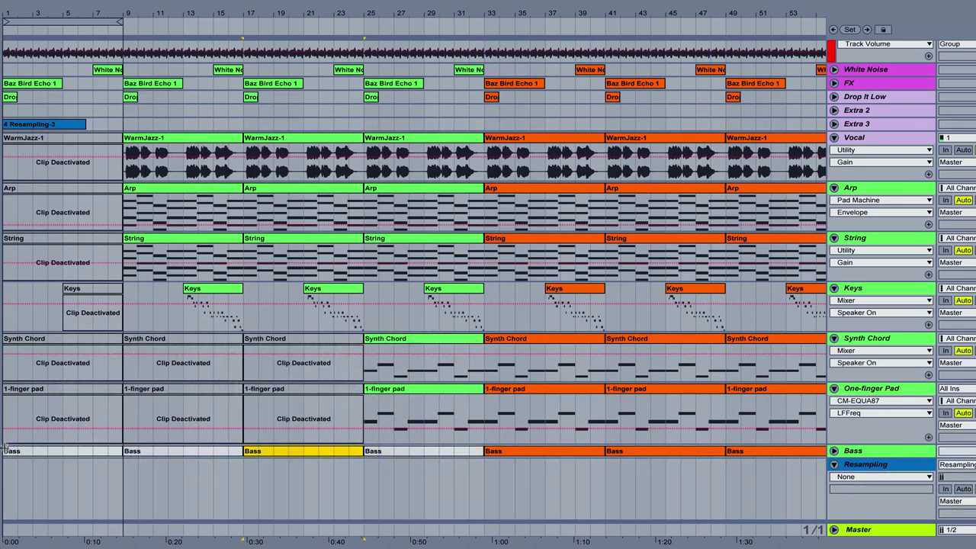
pyautogui.scroll(5, 32, 373)
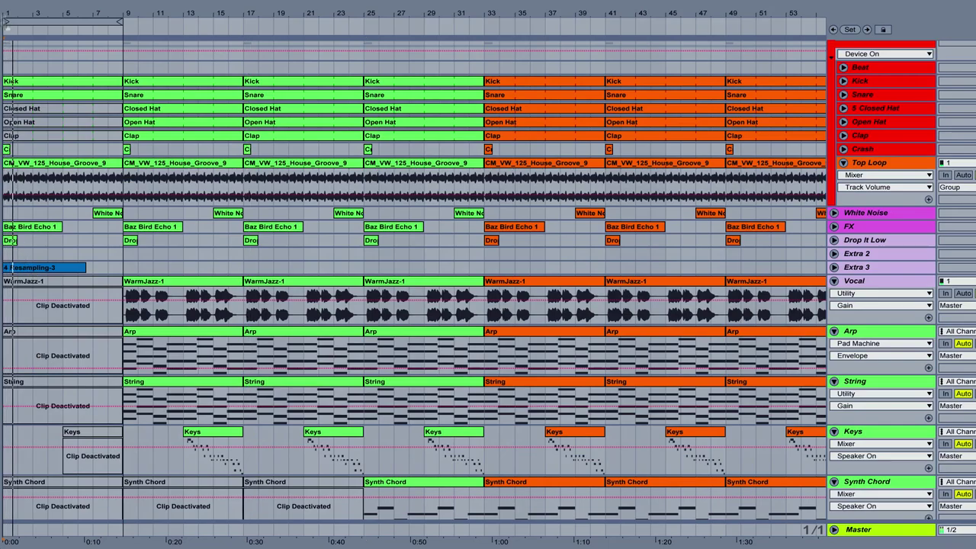
# Split the resampled bass clip on the Extra 3 track between its two notes and move the pieces to bars 9 and 17.
pyautogui.moveTo(84, 13); pyautogui.dragTo(85, 247)
pyautogui.moveTo(109, 13); pyautogui.dragTo(109, 1)
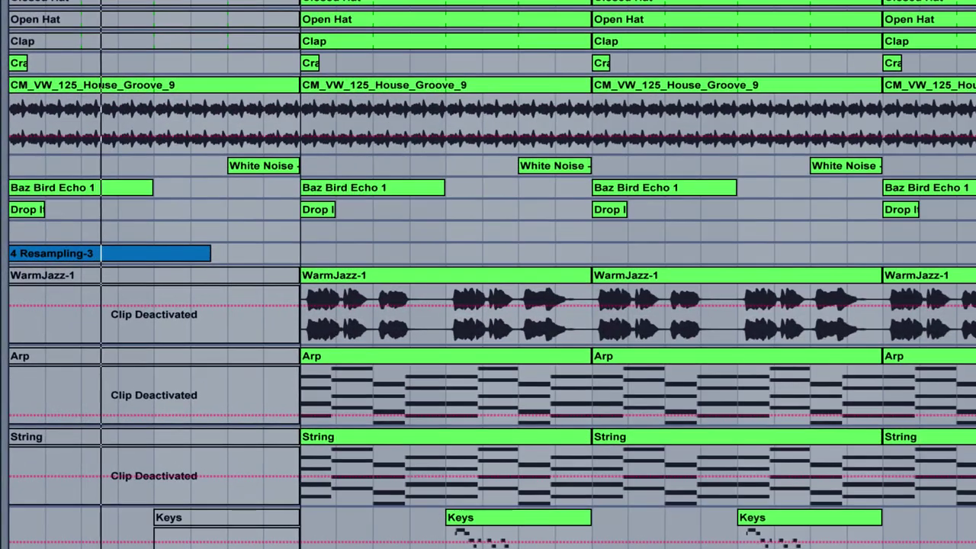
pyautogui.click(834, 267)
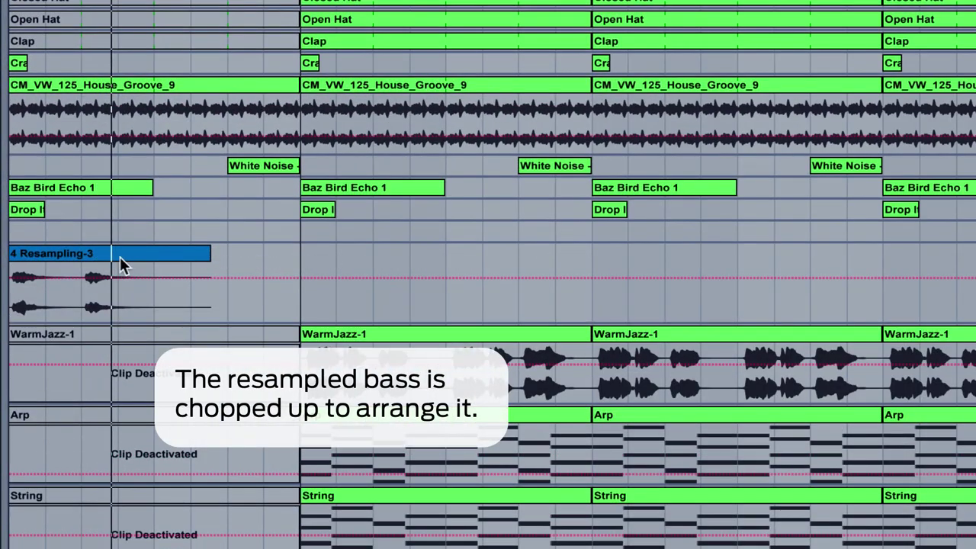
pyautogui.click(78, 301)
pyautogui.press('super+e')
pyautogui.moveTo(108, 256); pyautogui.dragTo(614, 265)
pyautogui.moveTo(52, 254); pyautogui.dragTo(353, 260)
# Play the intro from its start and deactivate the first Drop It 1 clip on the Drop It Low track.
pyautogui.click(19, 282)
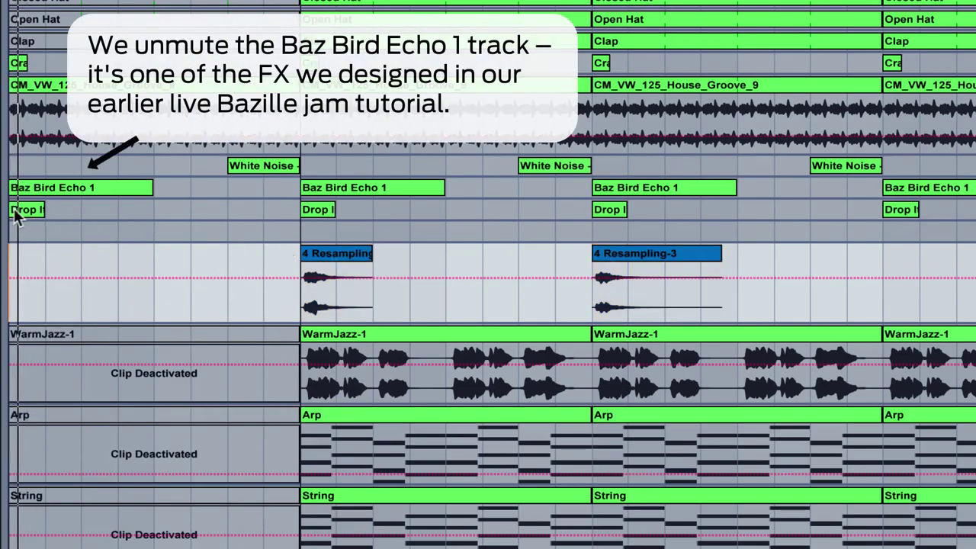
pyautogui.click(17, 210)
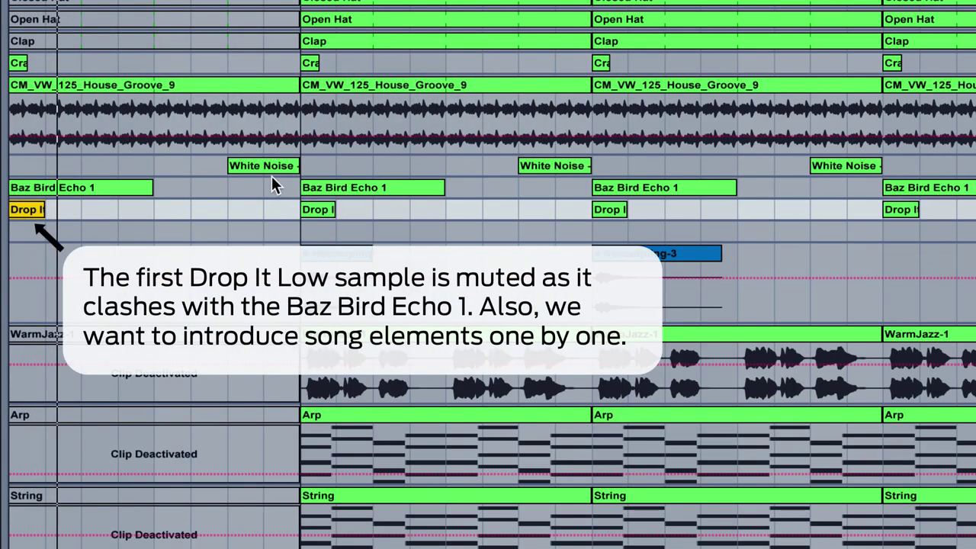
pyautogui.moveTo(263, 12); pyautogui.dragTo(226, 6)
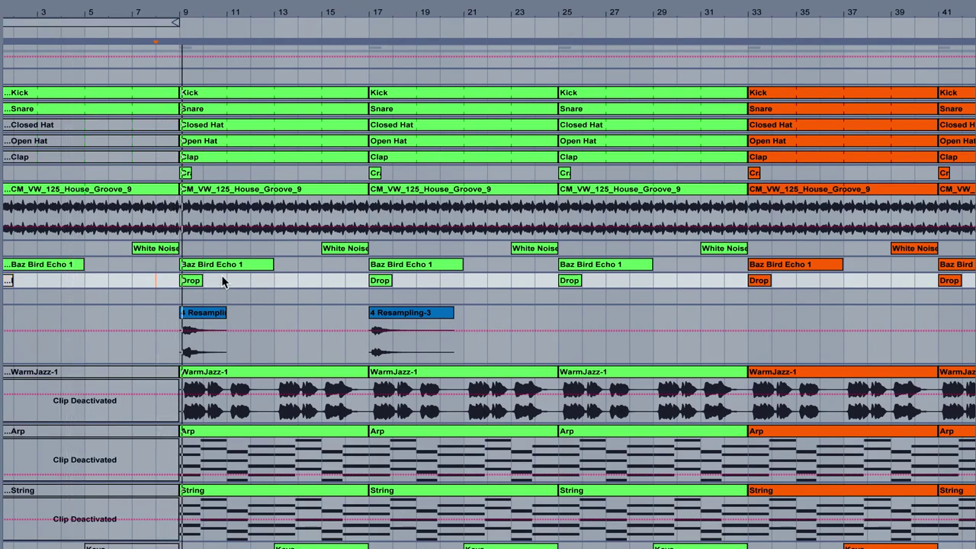
# Deactivate the Vocal, Arp, String and Keys clips in bars 9–33 and the Synth Chord clip in bars 25–33.
pyautogui.click(270, 372)
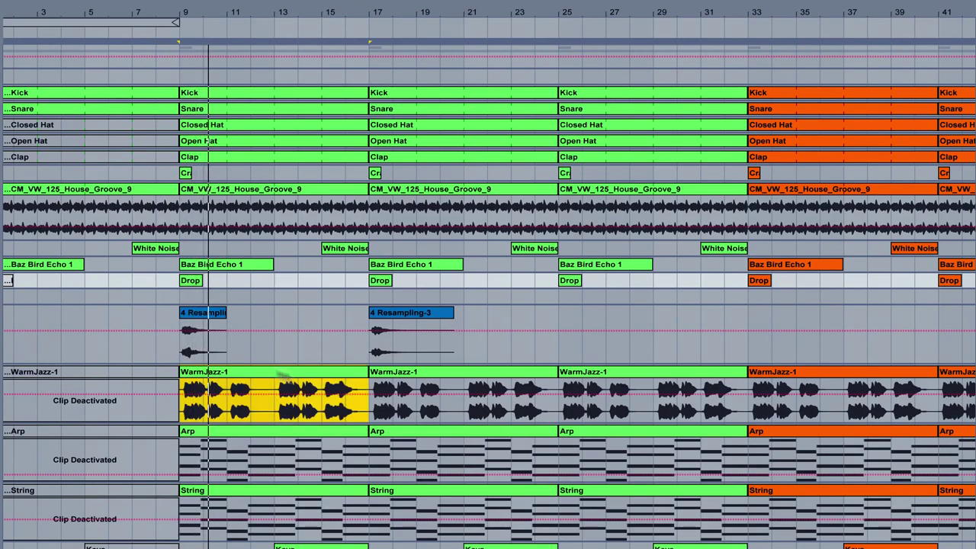
pyautogui.keyDown('shift'); pyautogui.click(681, 547); pyautogui.keyUp('shift')
pyautogui.press('0')
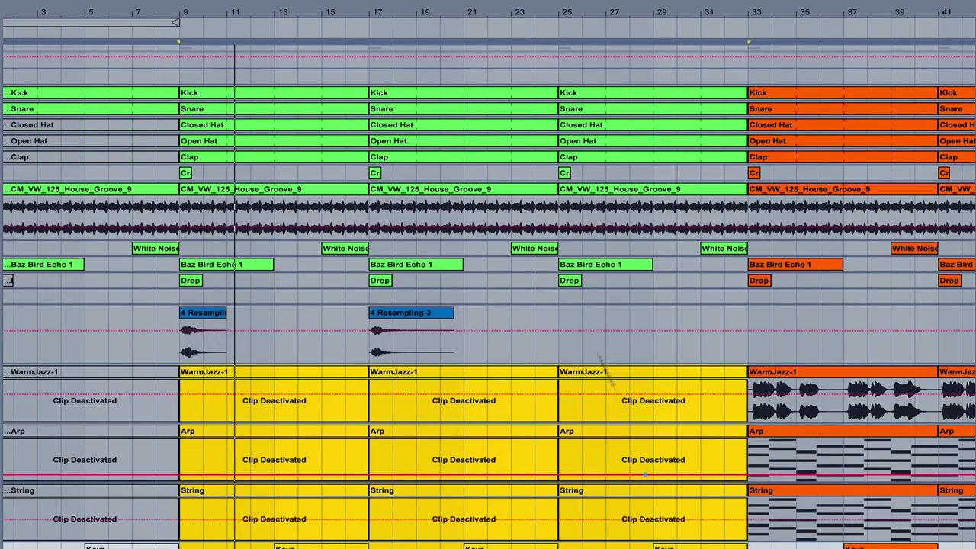
pyautogui.scroll(-5, 626, 412)
pyautogui.click(626, 394)
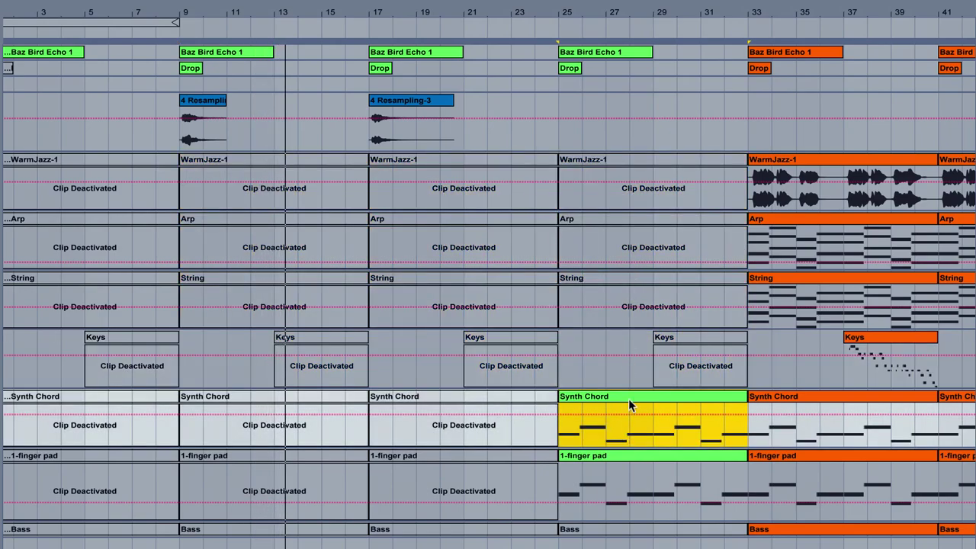
pyautogui.press('0')
# Reactivate the String and Arp clips in bars 25–33 for the build-up.
pyautogui.click(630, 305)
pyautogui.press('0')
pyautogui.scroll(3, 582, 336)
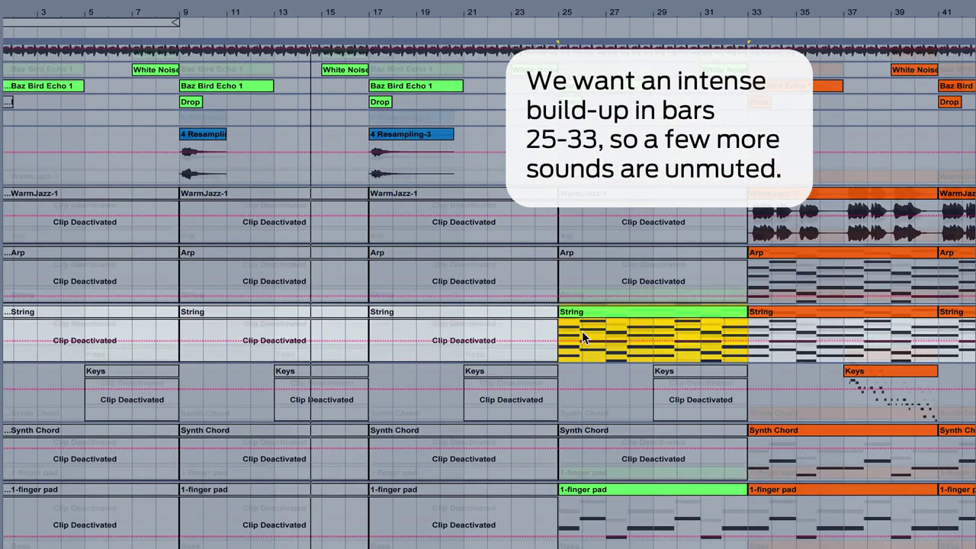
pyautogui.scroll(1, 583, 334)
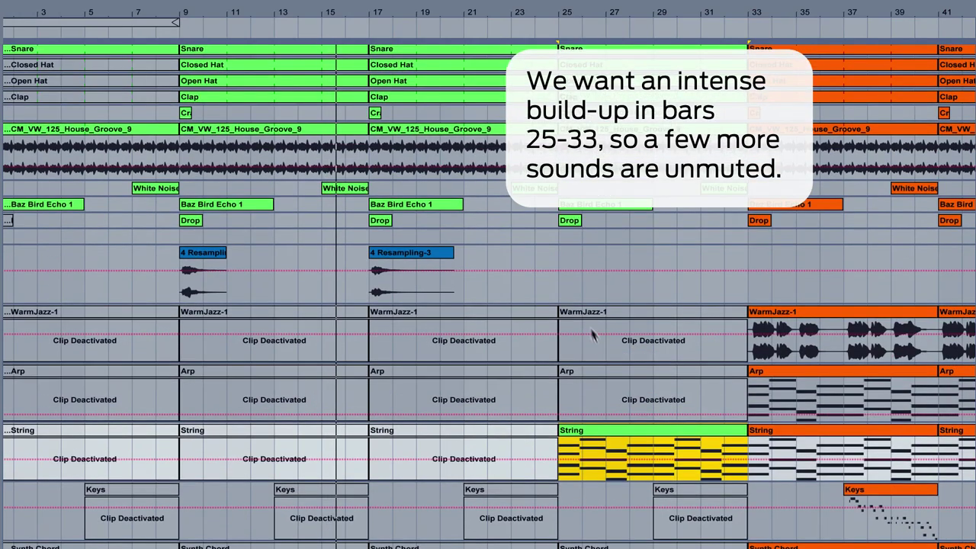
pyautogui.click(601, 369)
pyautogui.press('0')
pyautogui.scroll(1, 473, 88)
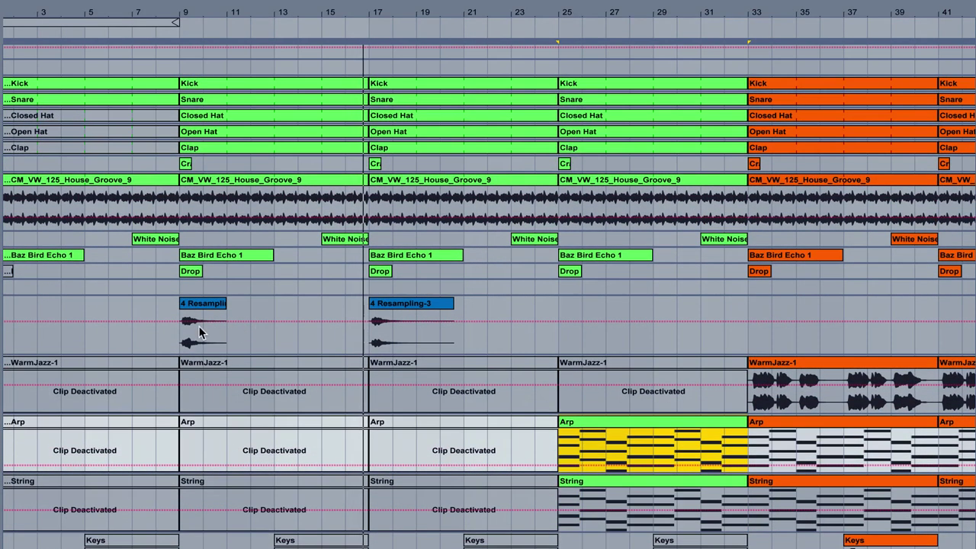
# Copy the bar 9 resampled bass clip to bars 13, 17 and 21, and shift the longer bass clip to bar 25.
pyautogui.click(180, 338)
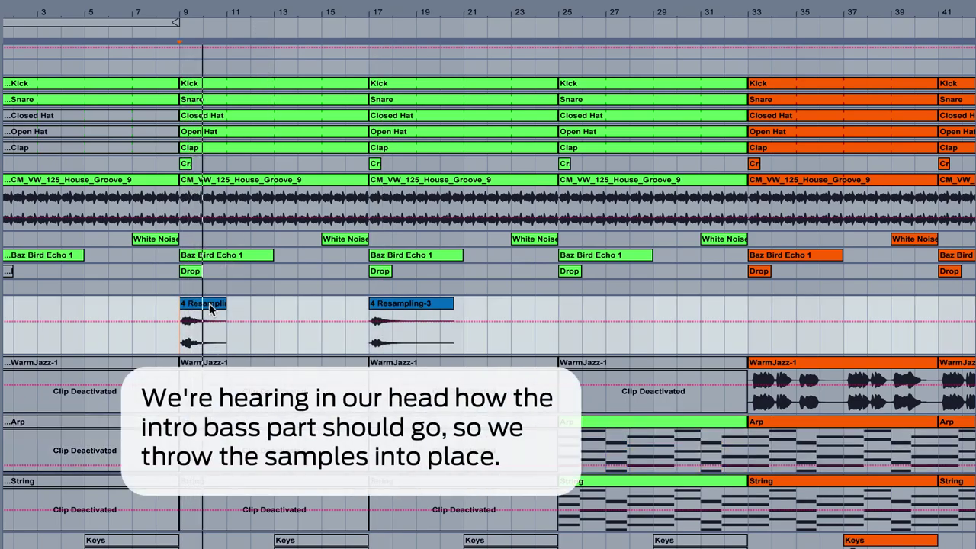
pyautogui.moveTo(301, 305)
pyautogui.mouseDown()
pyautogui.moveTo(302, 315)
pyautogui.moveTo(294, 307)
pyautogui.mouseUp()
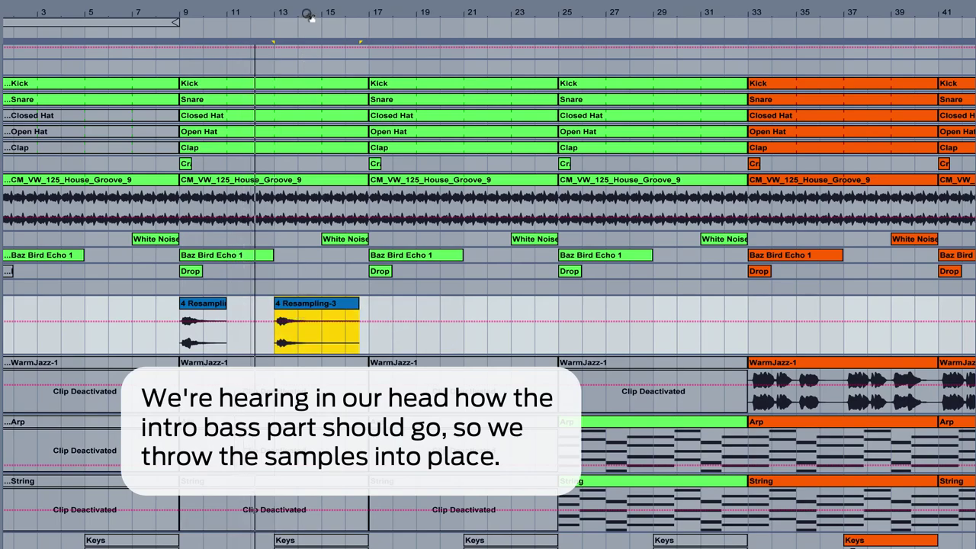
pyautogui.moveTo(368, 311); pyautogui.dragTo(412, 310)
pyautogui.moveTo(202, 305); pyautogui.dragTo(297, 323)
pyautogui.moveTo(470, 305); pyautogui.dragTo(612, 307)
pyautogui.moveTo(301, 316); pyautogui.dragTo(395, 316)
pyautogui.moveTo(564, 320); pyautogui.dragTo(612, 320)
pyautogui.moveTo(384, 314); pyautogui.dragTo(475, 327)
# Copy the reverb tail of the resampled bass clip at bar 9 and place the copy directly before that clip.
pyautogui.moveTo(170, 18); pyautogui.dragTo(206, 126)
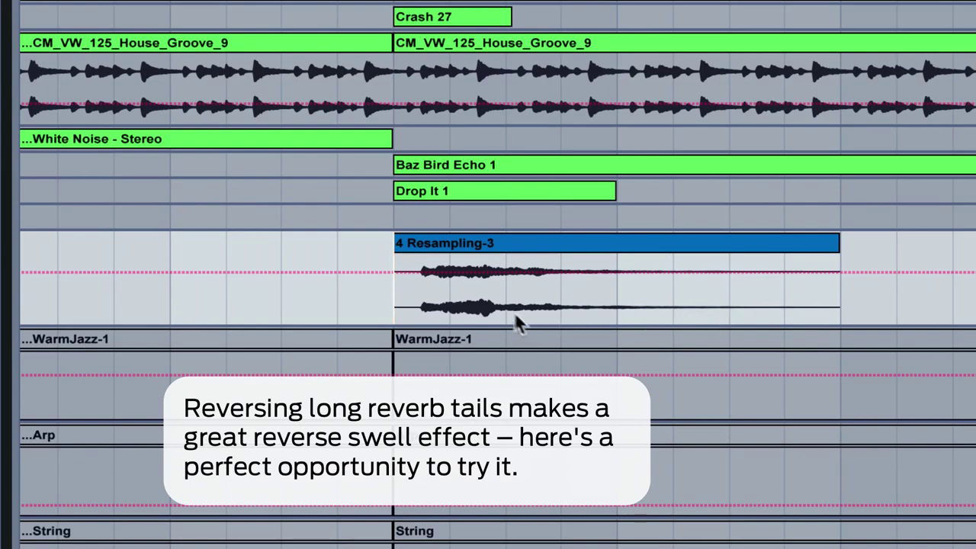
pyautogui.click(278, 341)
pyautogui.press('super+1')
pyautogui.press('space')
pyautogui.press('space')
pyautogui.click(475, 298)
pyautogui.press('space')
pyautogui.press('space')
pyautogui.moveTo(475, 305)
pyautogui.mouseDown()
pyautogui.moveTo(856, 328)
pyautogui.moveTo(839, 309)
pyautogui.mouseUp()
pyautogui.moveTo(792, 245); pyautogui.dragTo(347, 240)
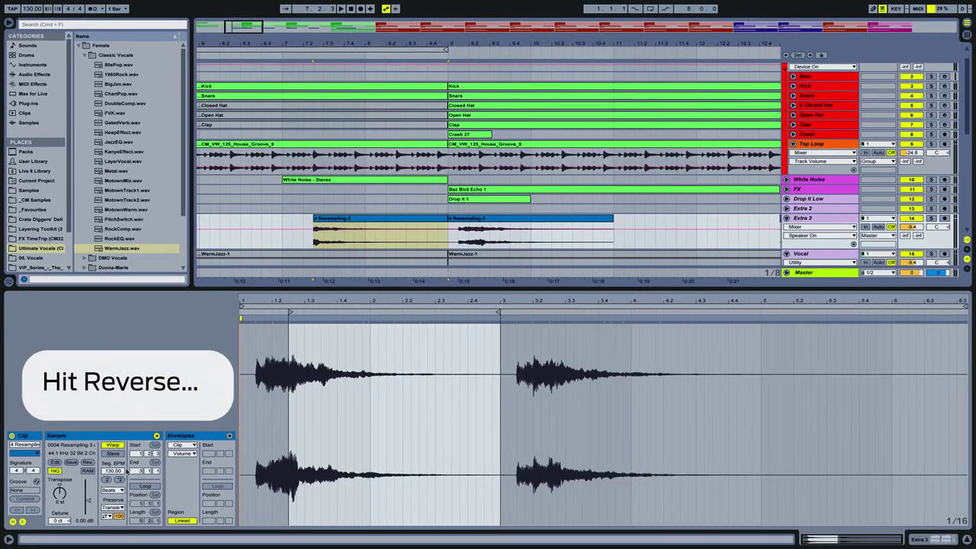
# Reverse the copied reverb tail clip and butt it up against the onset of the first bass note.
pyautogui.click(89, 463)
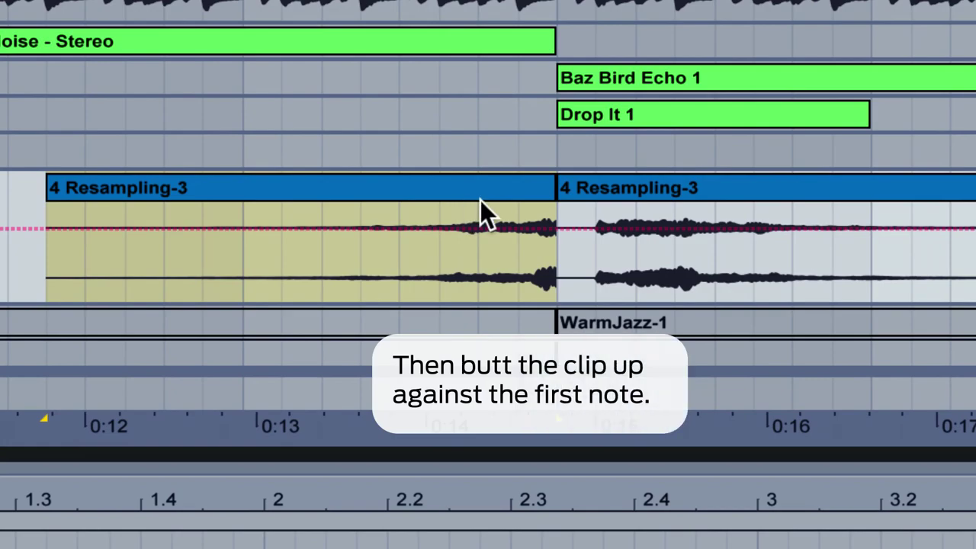
pyautogui.moveTo(428, 222); pyautogui.dragTo(434, 221)
pyautogui.moveTo(505, 200); pyautogui.dragTo(542, 204)
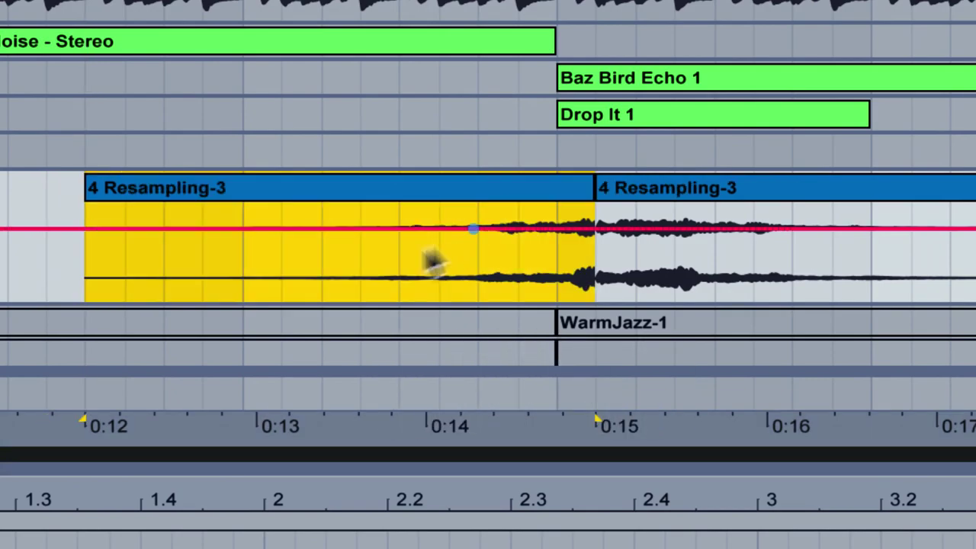
pyautogui.click(441, 254)
pyautogui.press('space')
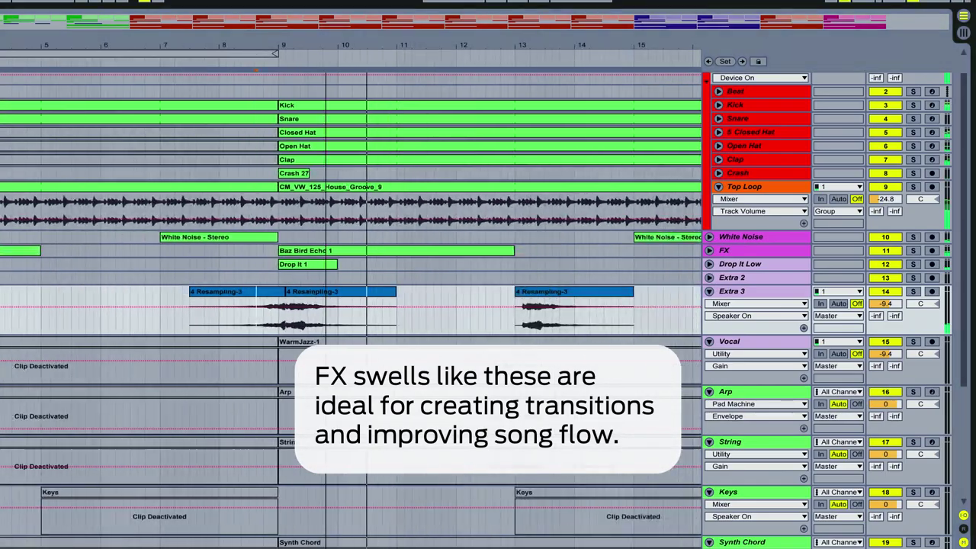
# Extend the last resampled bass clip to include both notes, align it to start at bar 25 and trim its end to bar 29.
pyautogui.moveTo(186, 47); pyautogui.dragTo(180, 36)
pyautogui.moveTo(270, 49); pyautogui.dragTo(175, 40)
pyautogui.moveTo(240, 47); pyautogui.dragTo(120, 39)
pyautogui.moveTo(355, 291); pyautogui.dragTo(285, 291)
pyautogui.moveTo(404, 300); pyautogui.dragTo(347, 305)
pyautogui.moveTo(341, 43); pyautogui.dragTo(341, 95)
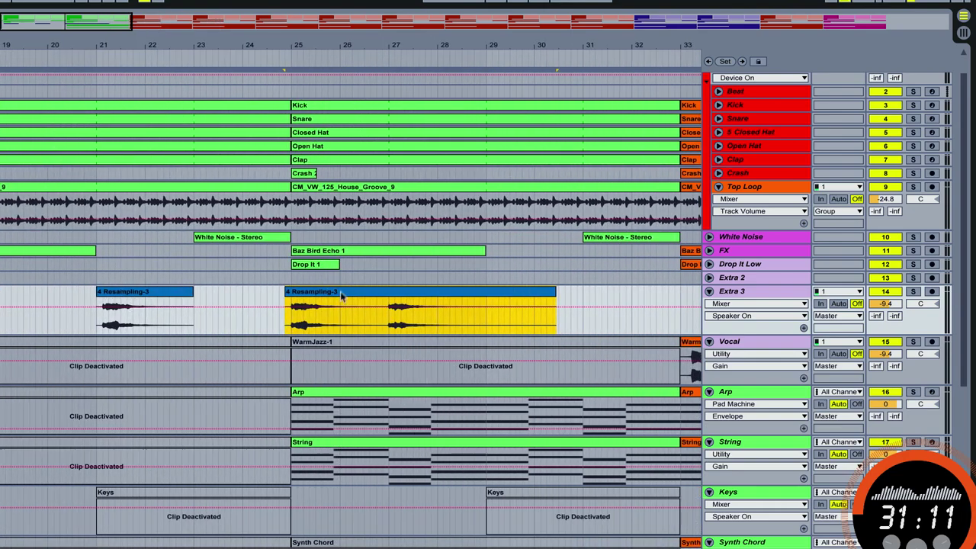
pyautogui.moveTo(306, 293); pyautogui.dragTo(314, 296)
pyautogui.click(294, 324)
pyautogui.press('space')
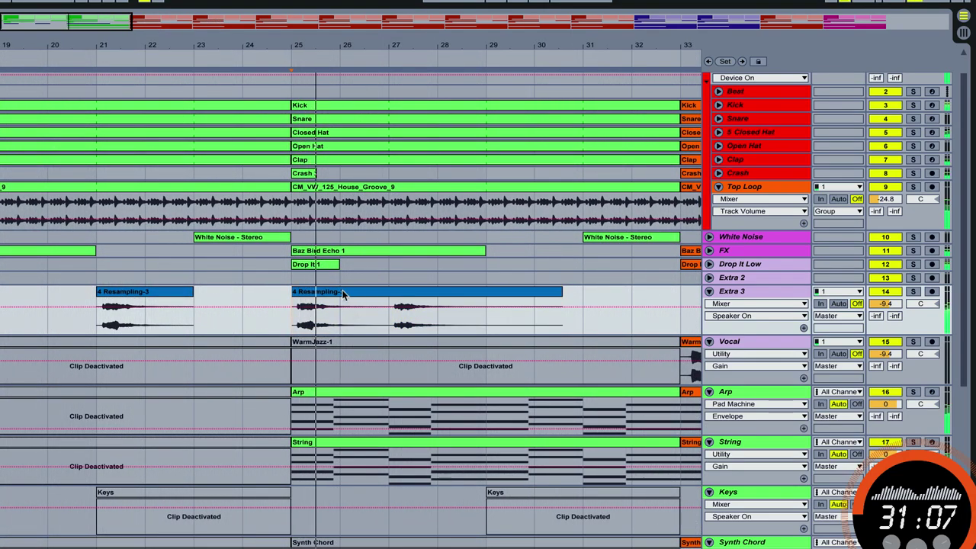
pyautogui.click(343, 294)
pyautogui.moveTo(562, 298); pyautogui.dragTo(486, 297)
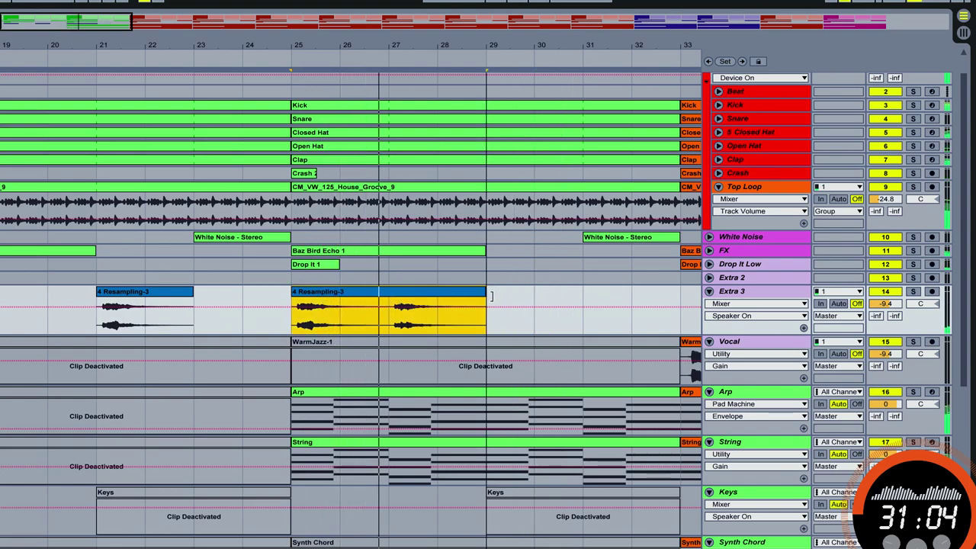
# Adjust the Extra 3 track's Utility Gain and CM MixRack HP by ear, and duplicate the bar 25 bass clip to bar 29.
pyautogui.click(725, 294)
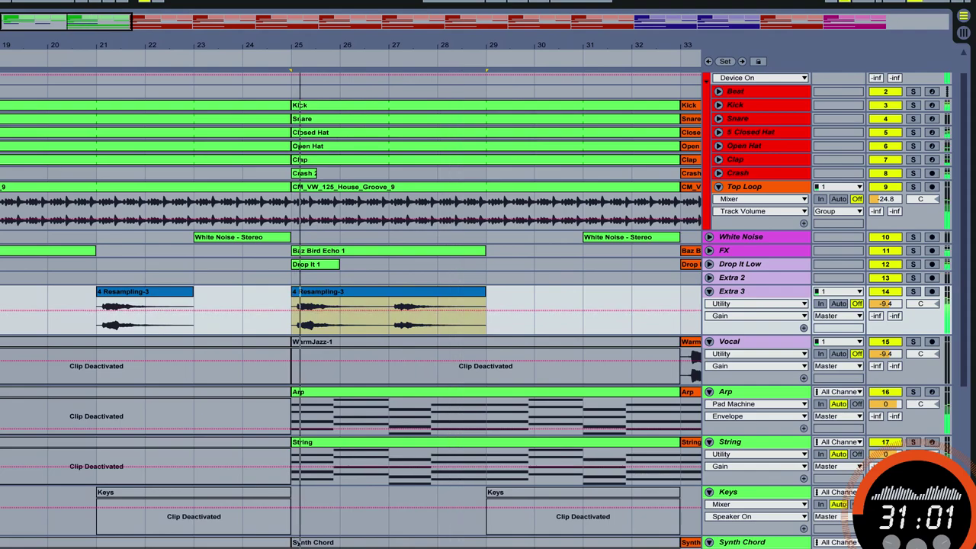
pyautogui.press('space')
pyautogui.press('space')
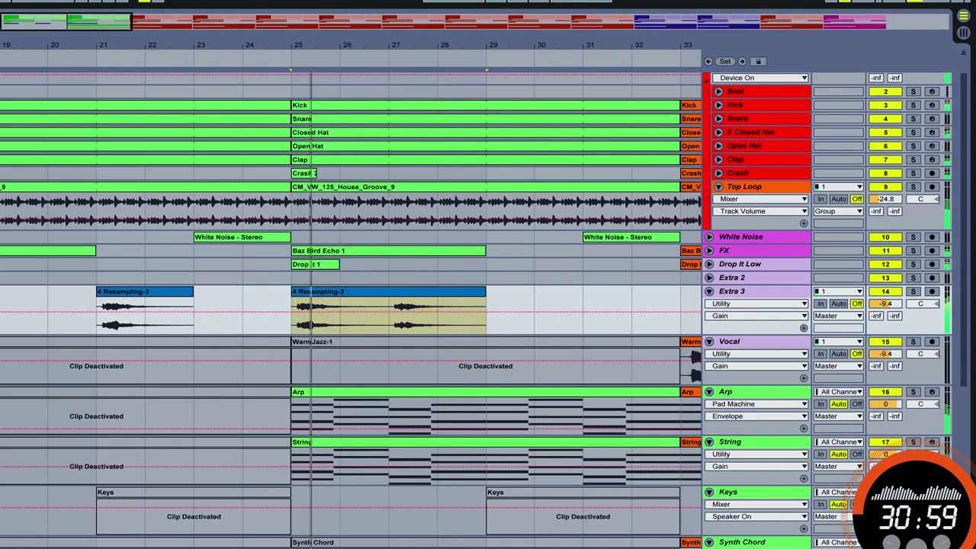
pyautogui.press('space')
pyautogui.press('space')
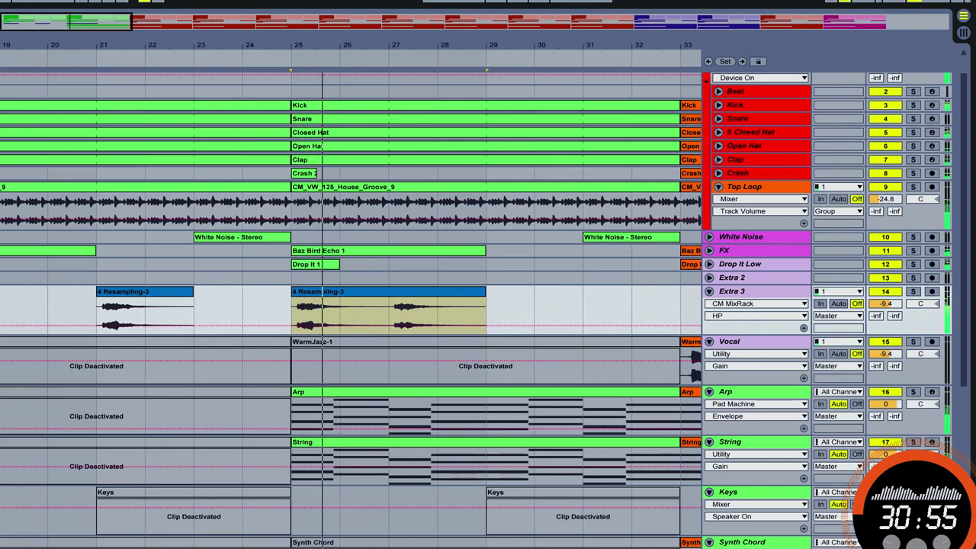
pyautogui.press('space')
pyautogui.press('space')
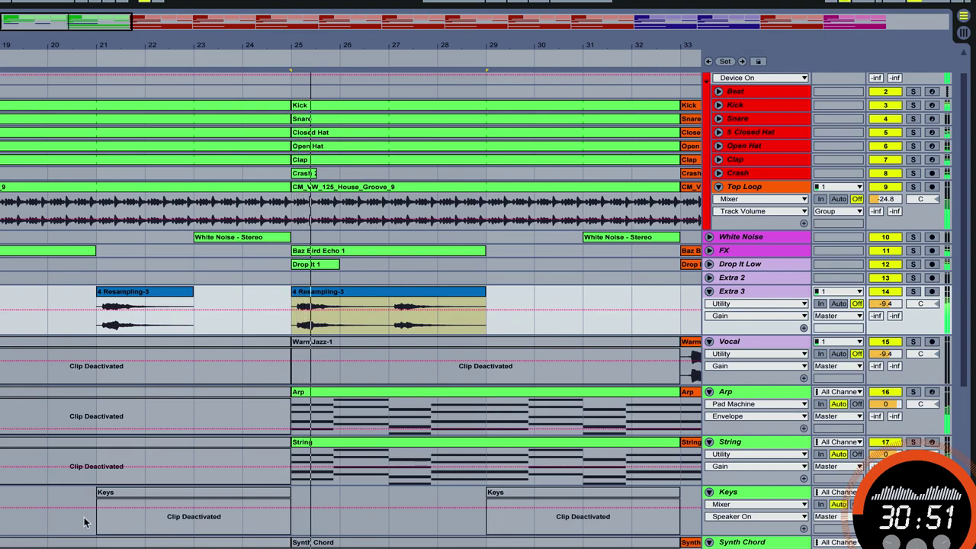
pyautogui.moveTo(363, 45); pyautogui.dragTo(226, 32)
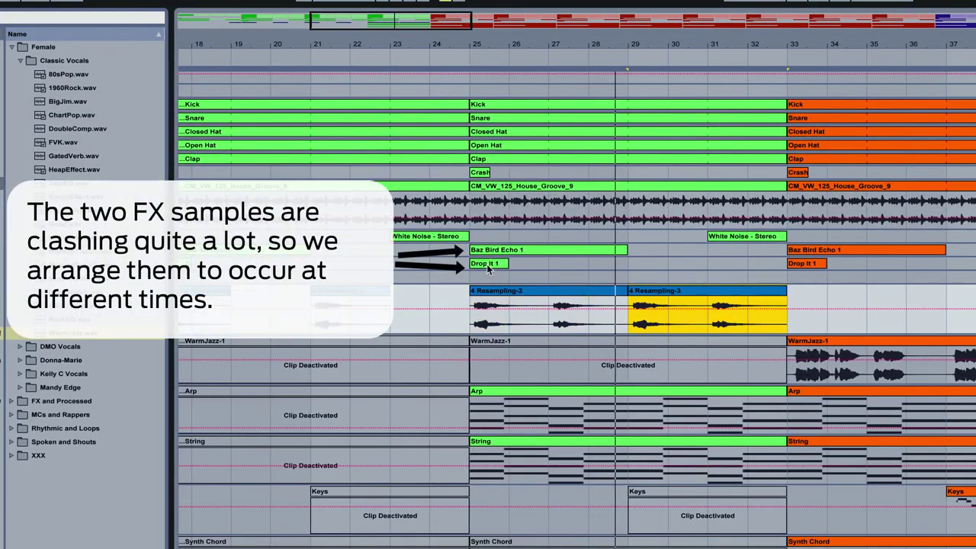
# Copy the bar 25 Drop It 1 clip to bar 29 and move the intro's other active Drop It clips to bars 11, 20 and 26.
pyautogui.moveTo(488, 266); pyautogui.dragTo(637, 267)
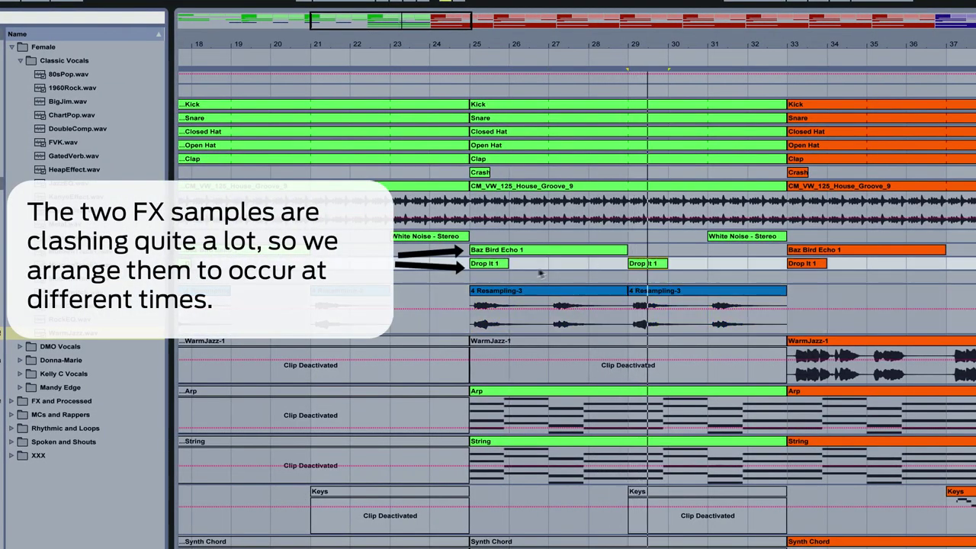
pyautogui.click(471, 279)
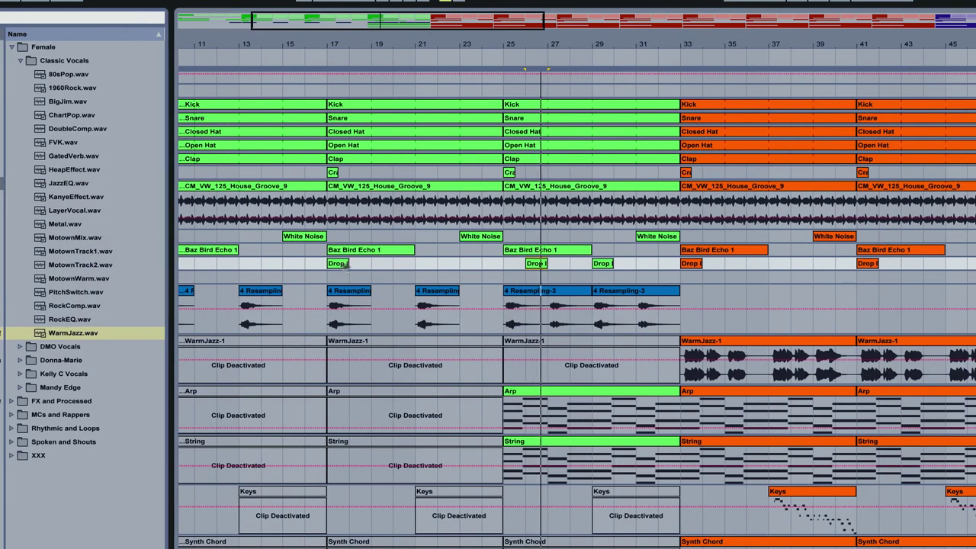
pyautogui.moveTo(344, 264); pyautogui.dragTo(406, 276)
pyautogui.moveTo(436, 48); pyautogui.dragTo(577, 50)
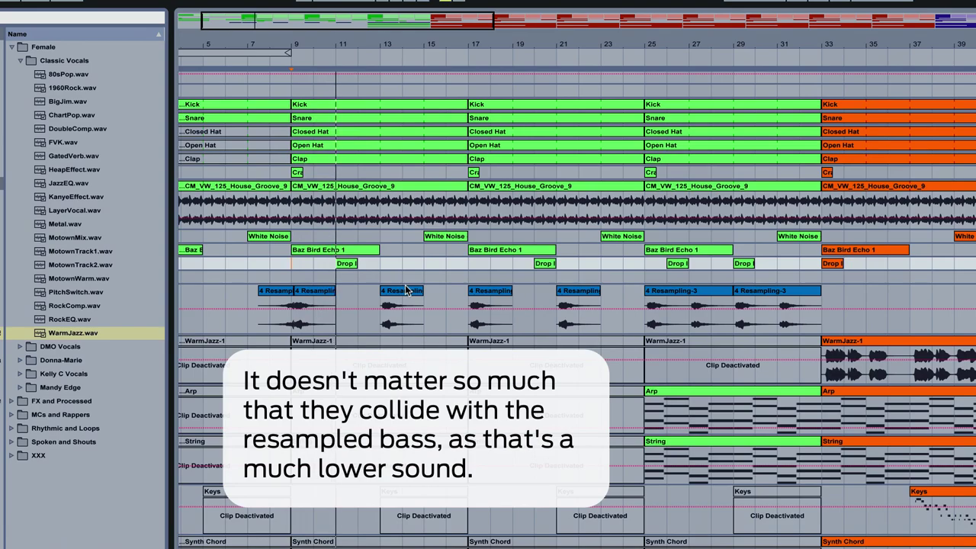
# Transpose all clips on the Drop It Low track up 2 semitones and change their warp mode.
pyautogui.doubleClick(443, 47)
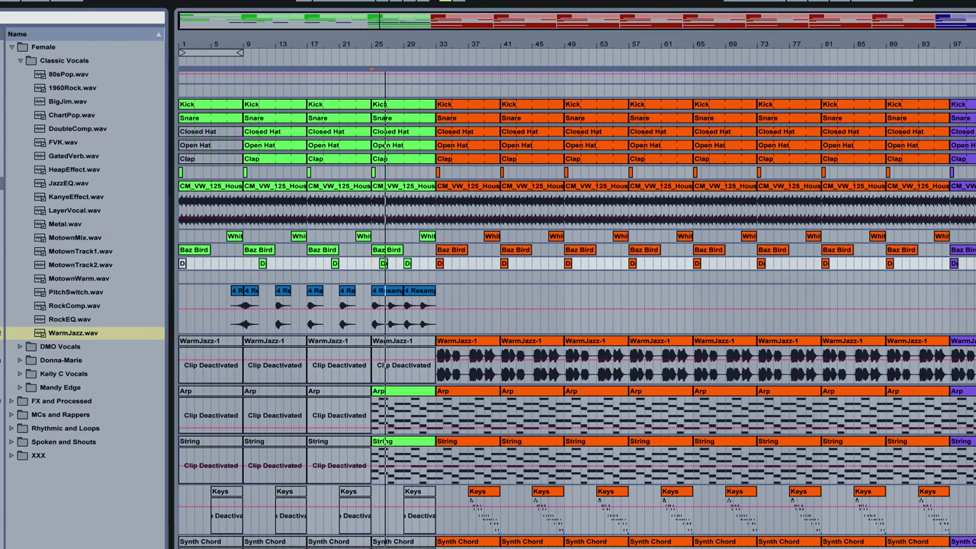
pyautogui.hotkey('ctrl', 'z')
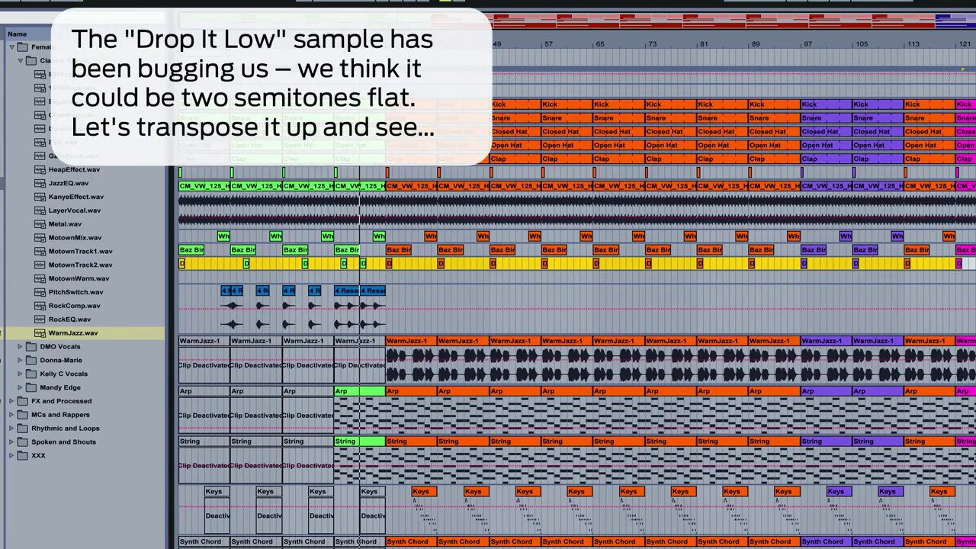
pyautogui.hotkey('shift', 'Tab')
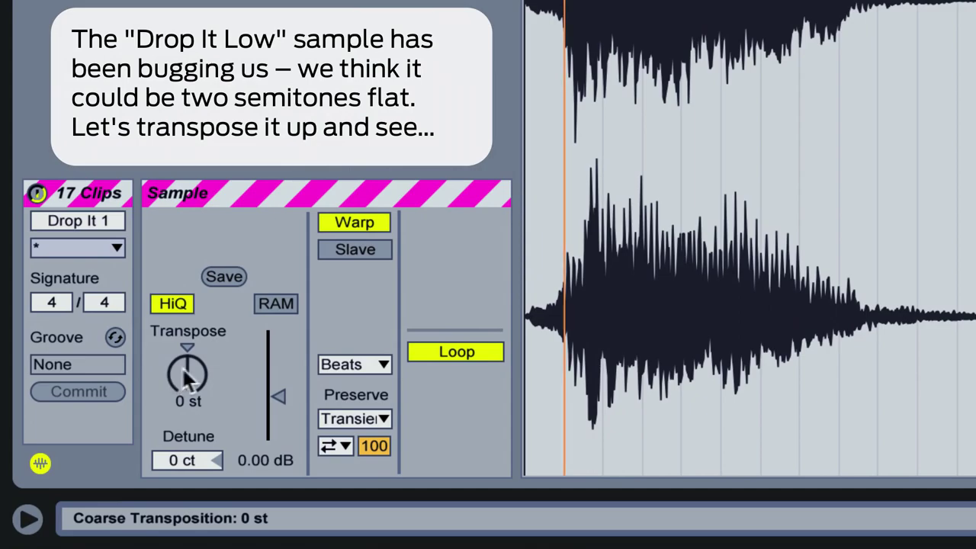
pyautogui.moveTo(189, 378); pyautogui.dragTo(188, 372)
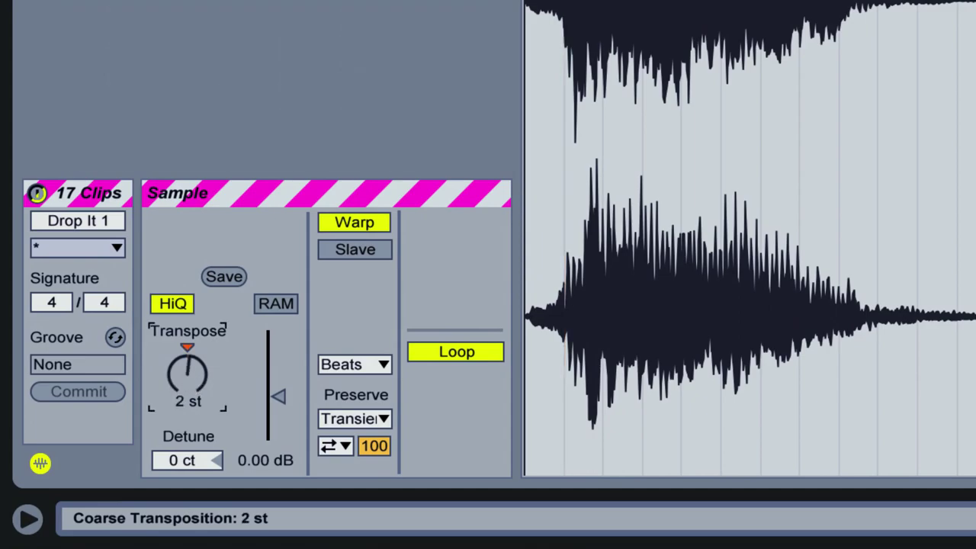
pyautogui.click(349, 364)
pyautogui.click(379, 509)
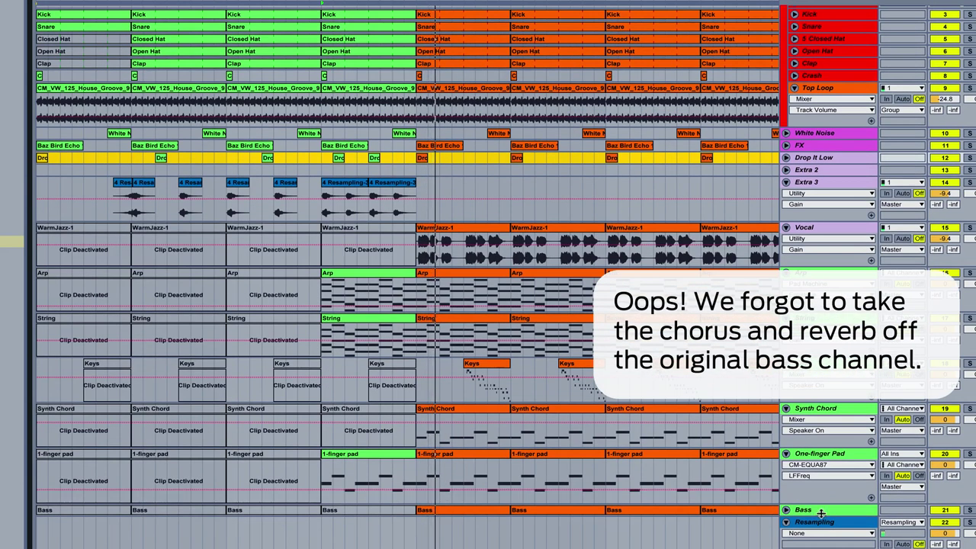
# Switch off the CM ChorVerbDelay rack on the Bass track.
pyautogui.doubleClick(827, 510)
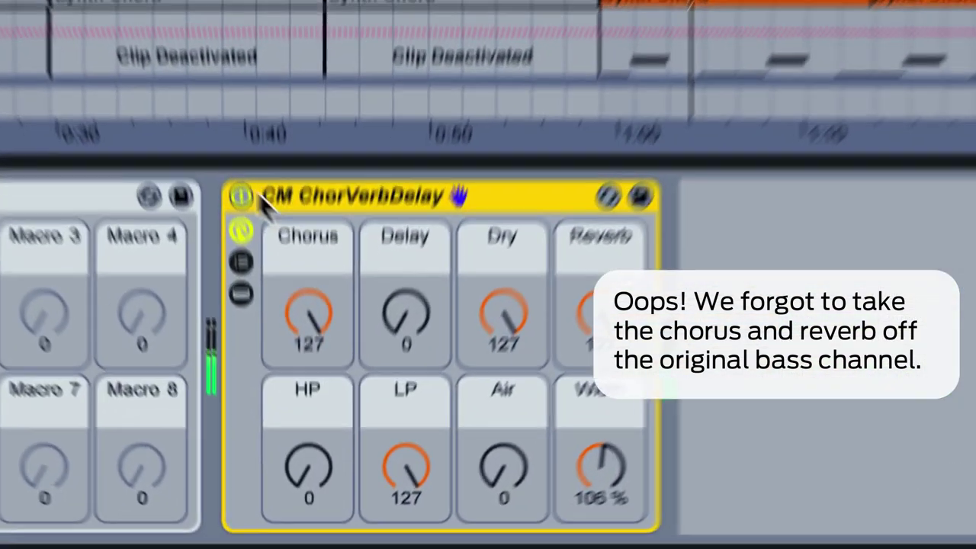
pyautogui.click(294, 477)
pyautogui.click(235, 160)
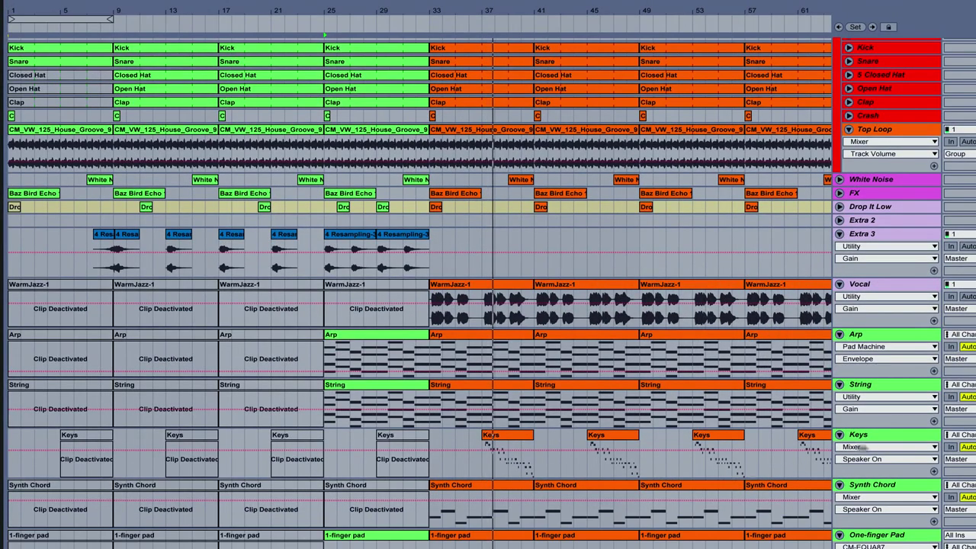
# Deactivate the Closed Hat, Open Hat and Clap clips from bar 9 to bar 33.
pyautogui.click(498, 386)
pyautogui.press('space')
pyautogui.click(325, 403)
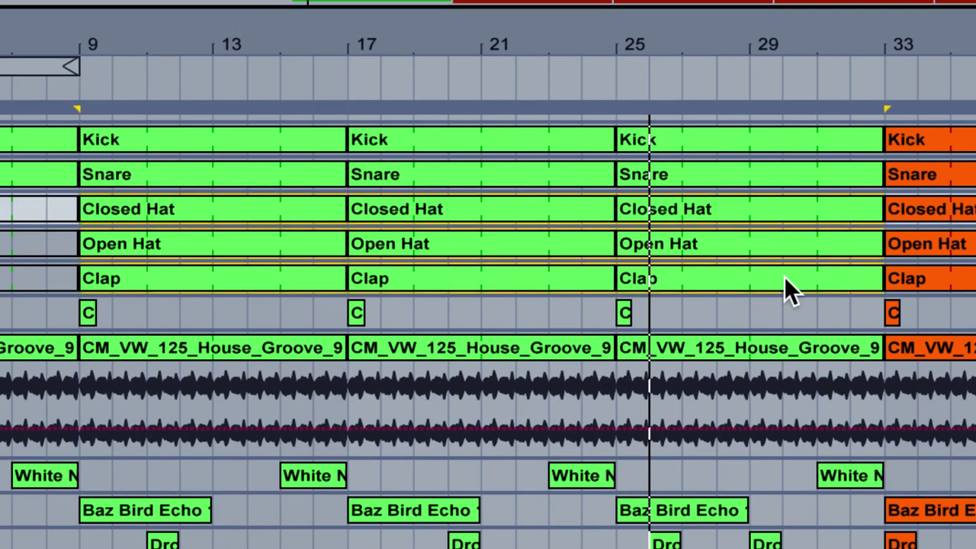
pyautogui.keyDown('shift'); pyautogui.click(784, 276); pyautogui.keyUp('shift')
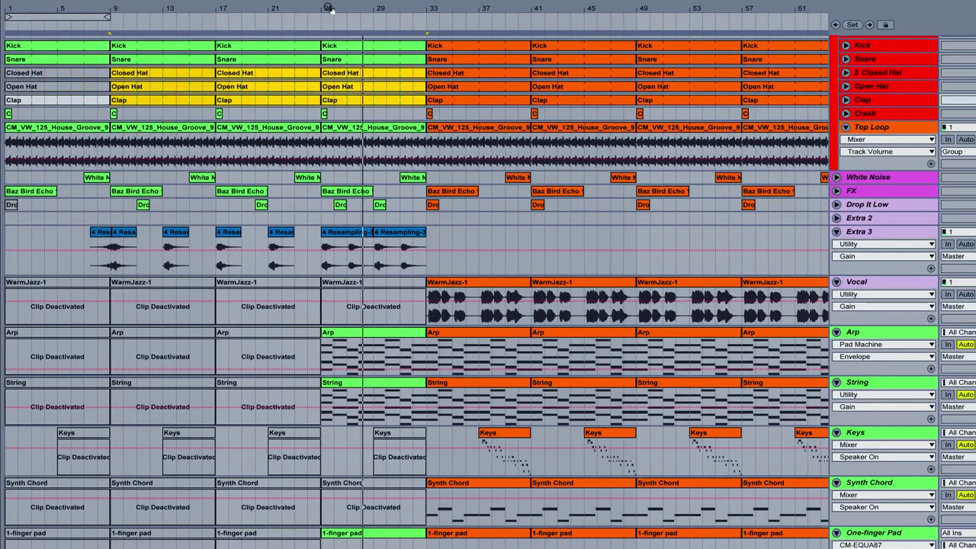
pyautogui.moveTo(329, 8); pyautogui.dragTo(311, 9)
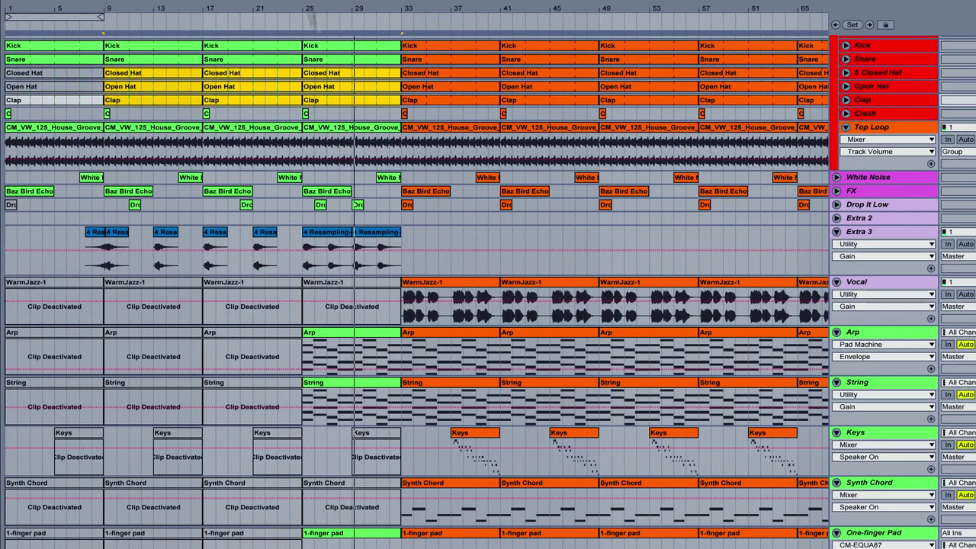
# Move the Baz Bird Echo clip at bar 9 to bar 11 and the Drop It clip at bar 11 to bar 15.
pyautogui.click(89, 191)
pyautogui.press('space')
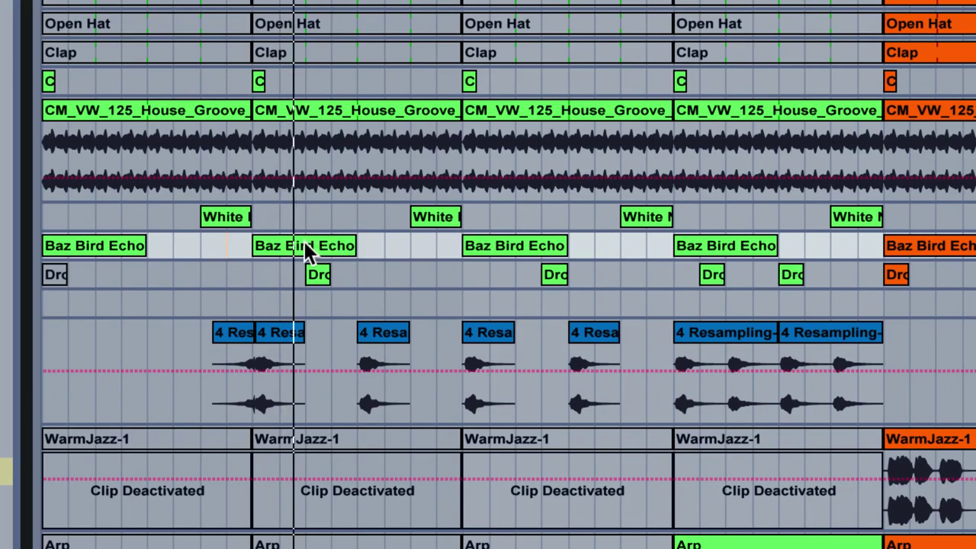
pyautogui.press('space')
pyautogui.moveTo(292, 244); pyautogui.dragTo(421, 278)
pyautogui.click(319, 276)
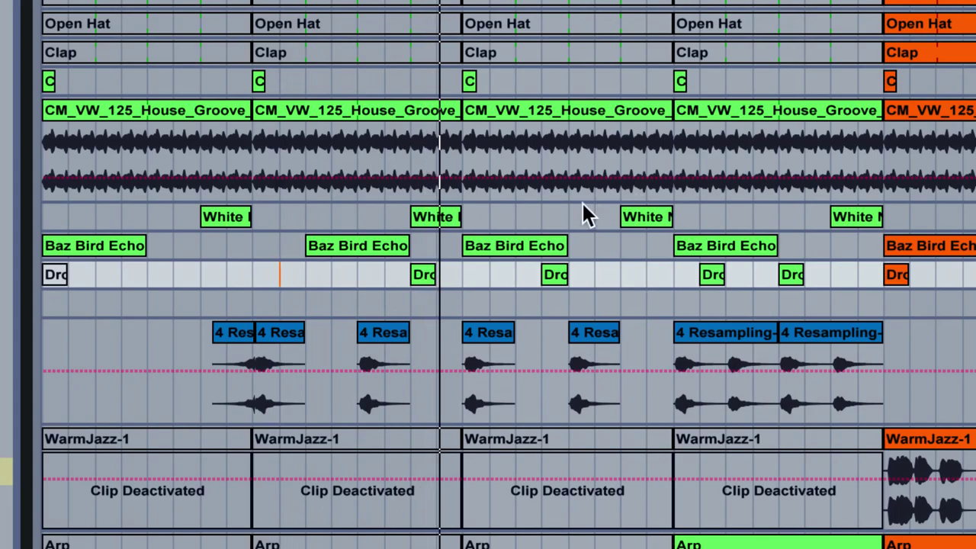
# Move the Drop It clip at bar 20 to bar 23 and the Baz Bird Echo clip at bar 17 to bar 19.
pyautogui.moveTo(554, 273); pyautogui.dragTo(624, 273)
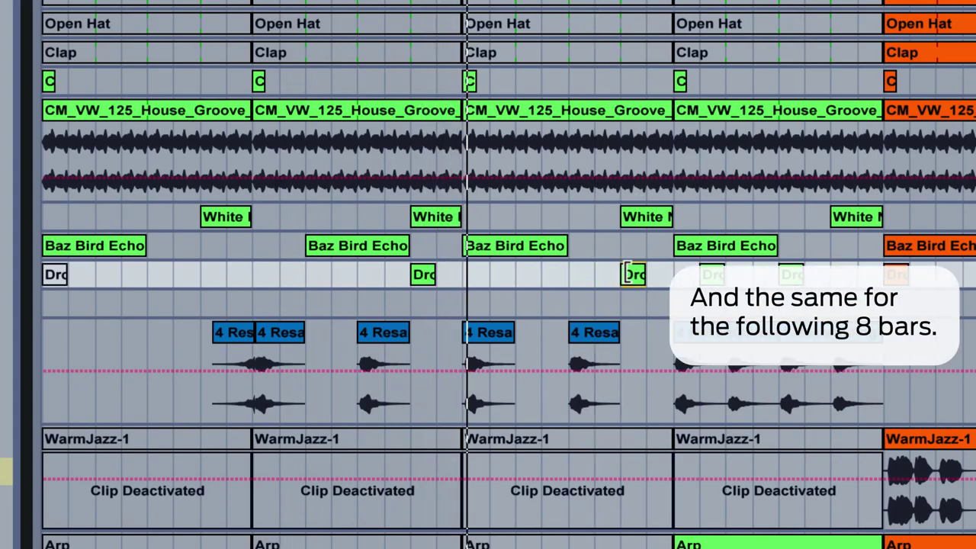
pyautogui.click(509, 240)
pyautogui.moveTo(501, 246); pyautogui.dragTo(562, 248)
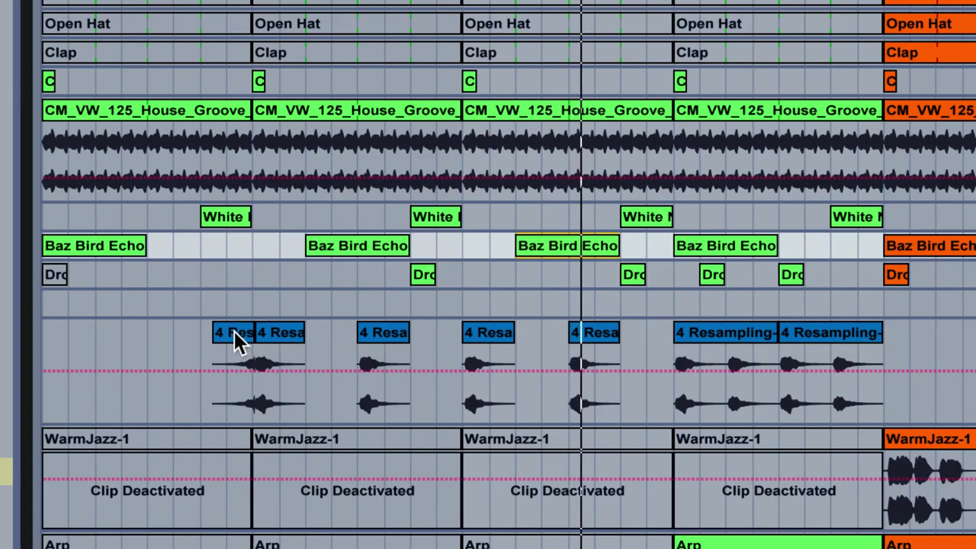
# Copy the first short Resampling clip to just before bars 21 and 25, and move the Drop It clip at bar 29 to bar 30.
pyautogui.moveTo(236, 341); pyautogui.dragTo(654, 347)
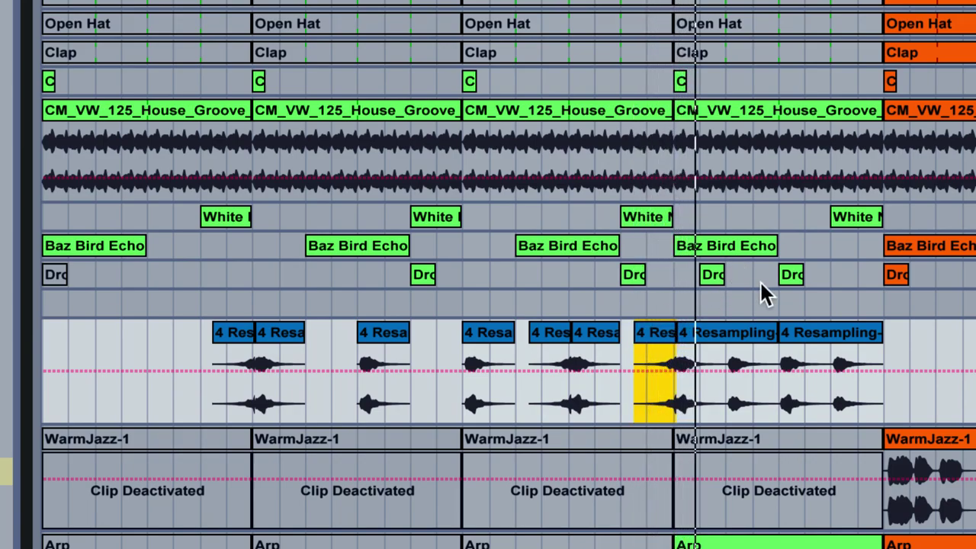
pyautogui.moveTo(874, 0); pyautogui.dragTo(873, 12)
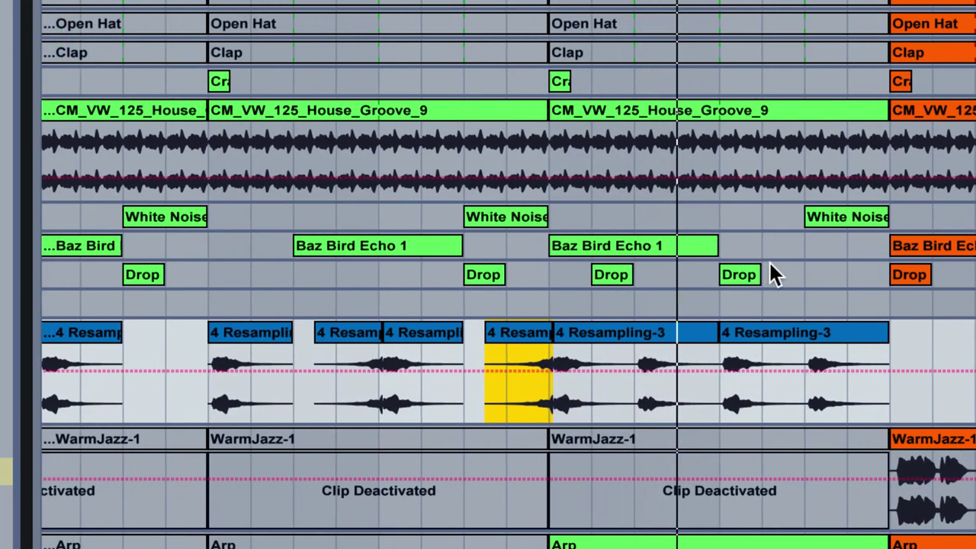
pyautogui.moveTo(739, 278); pyautogui.dragTo(768, 274)
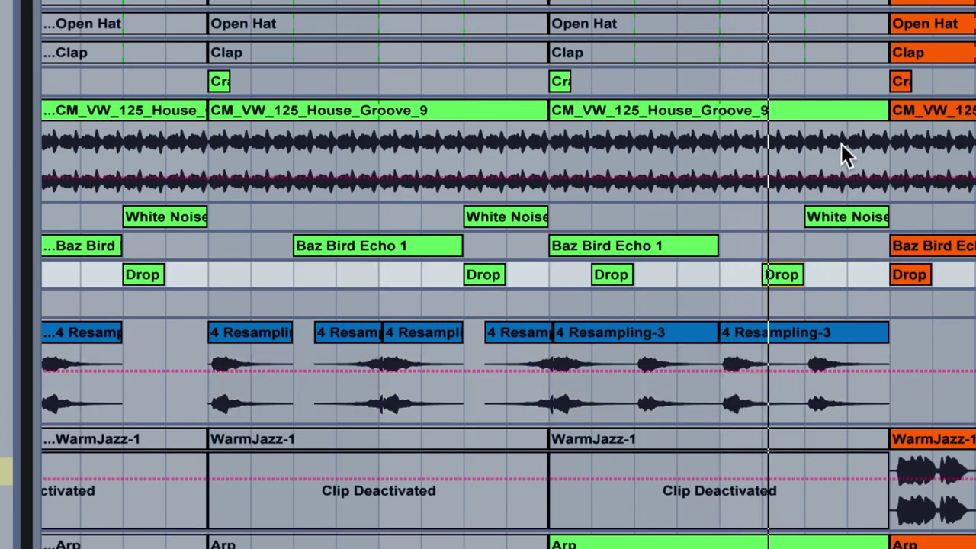
# Delete all notes from the Snare clip that starts at bar 25.
pyautogui.scroll(3, 720, 344)
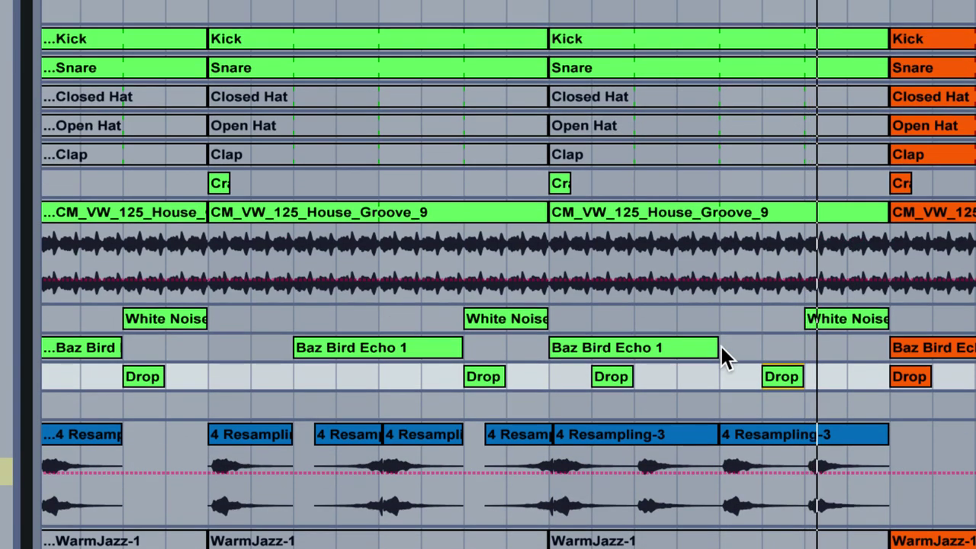
pyautogui.click(709, 77)
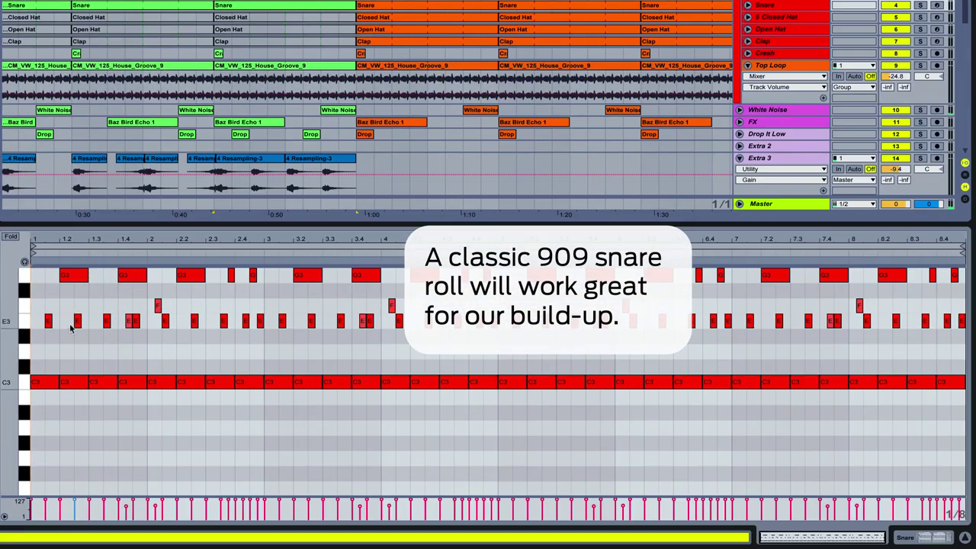
pyautogui.press('super+a')
pyautogui.press('Delete')
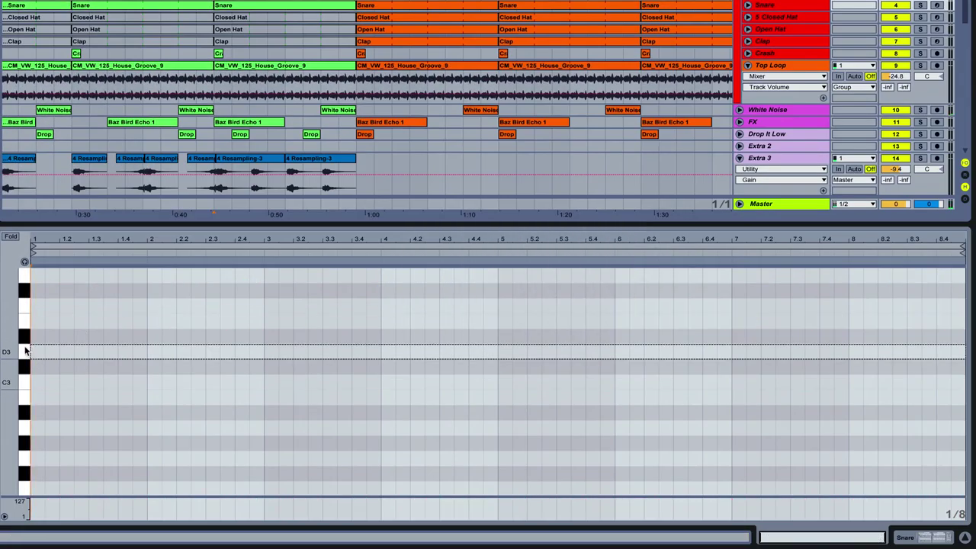
# Fill the eight-bar Snare clip with a continuous roll of 1/16 notes on D3, duplicating the first note.
pyautogui.doubleClick(34, 352)
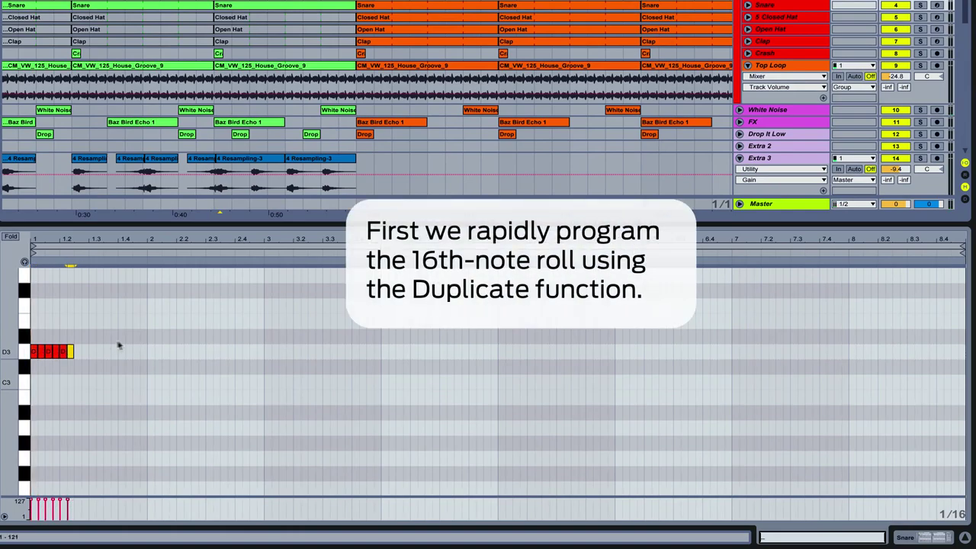
pyautogui.press('super+d')
pyautogui.press('super+d')
pyautogui.press('super+d')
pyautogui.press('super+d')
pyautogui.press('super+d')
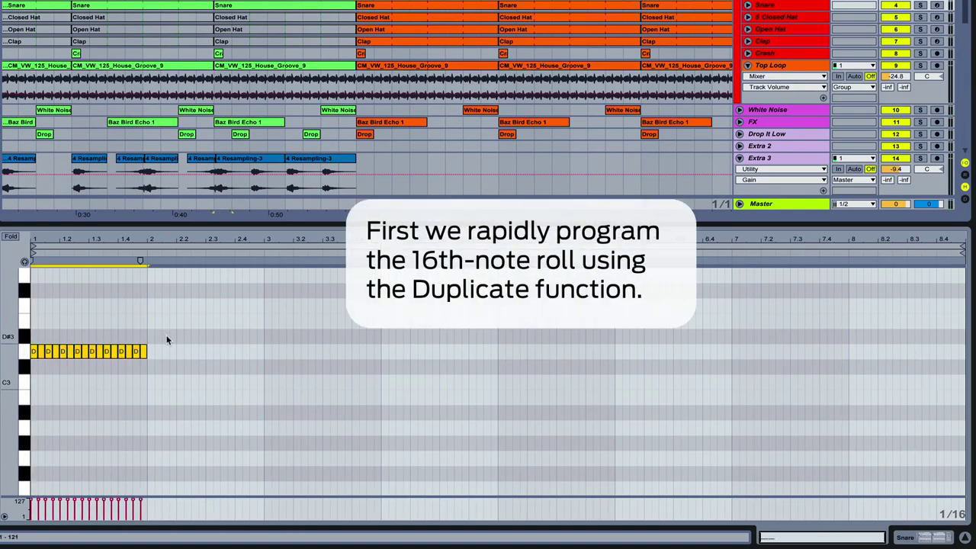
pyautogui.press('super+d')
pyautogui.press('super+d')
pyautogui.press('super+d')
pyautogui.press('super+d')
pyautogui.press('super+d')
pyautogui.press('super+d')
pyautogui.press('super+d')
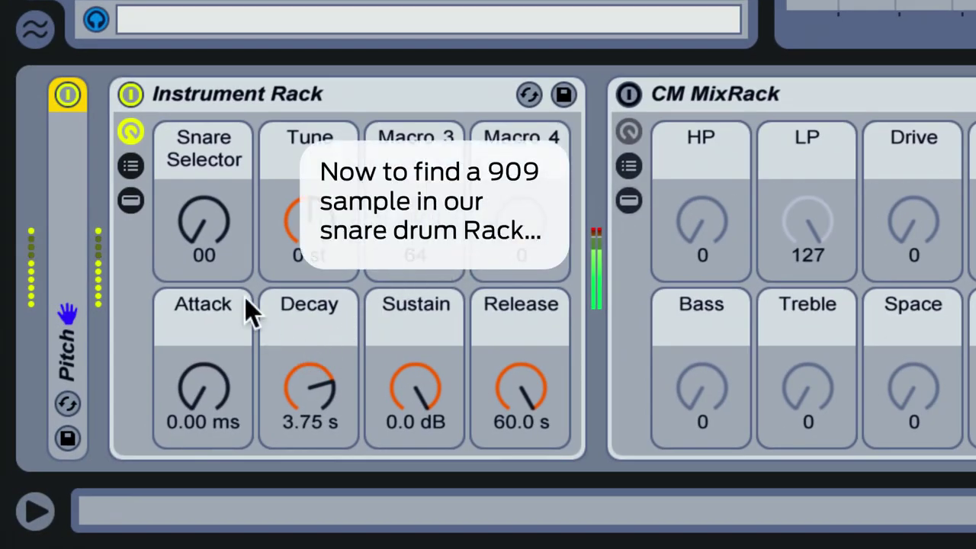
# Set the snare rack's Snare Selector to 03 and draw a rising velocity ramp across all notes of the roll.
pyautogui.moveTo(204, 225); pyautogui.dragTo(204, 213)
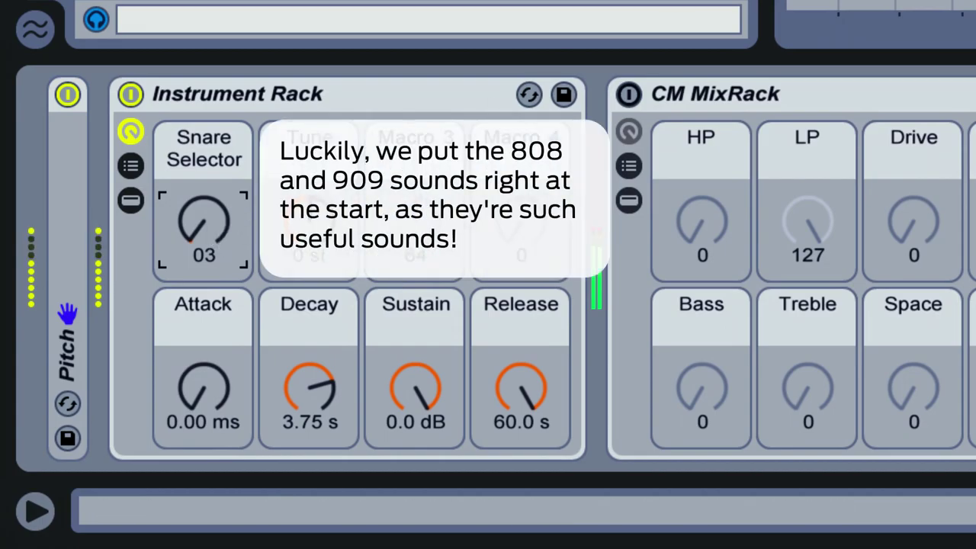
pyautogui.doubleClick(350, 53)
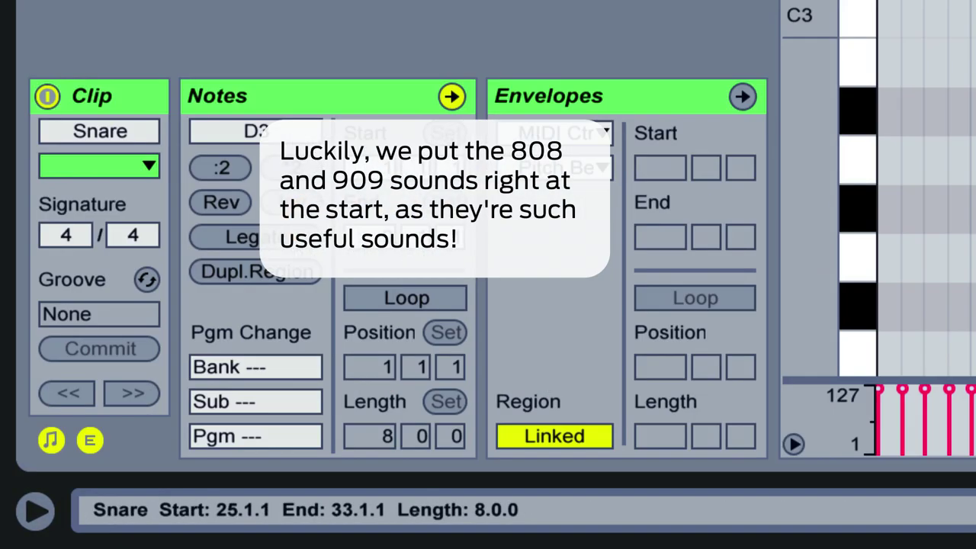
pyautogui.hotkey('ctrl', 'a')
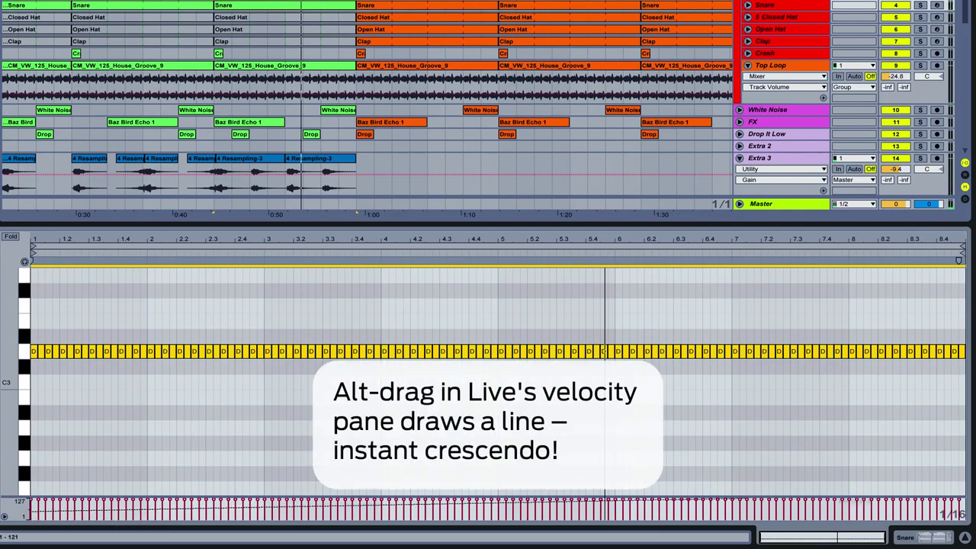
pyautogui.moveTo(967, 505); pyautogui.dragTo(32, 515)
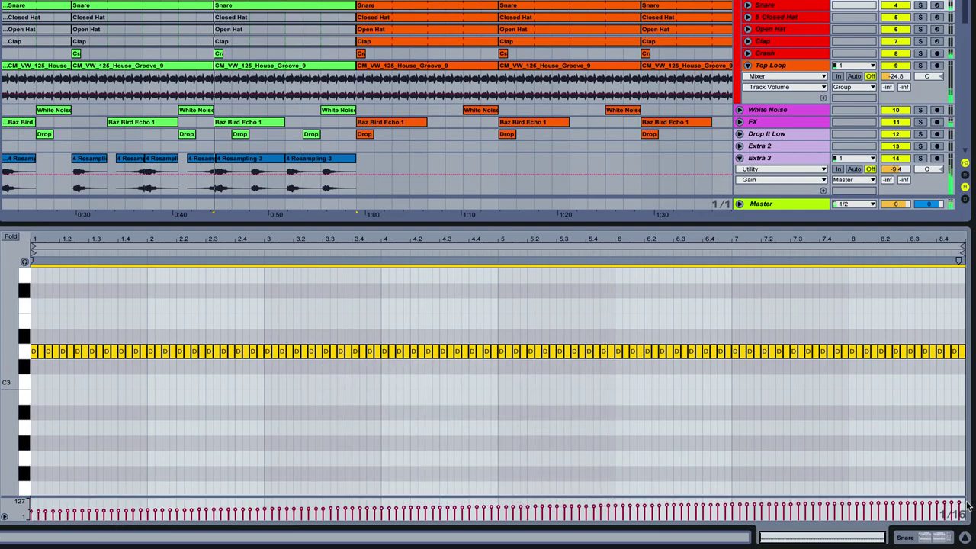
# Copy the CM Pumper rack from the Keys track to the Snare track and raise the snare's Utility gain slightly.
pyautogui.click(920, 538)
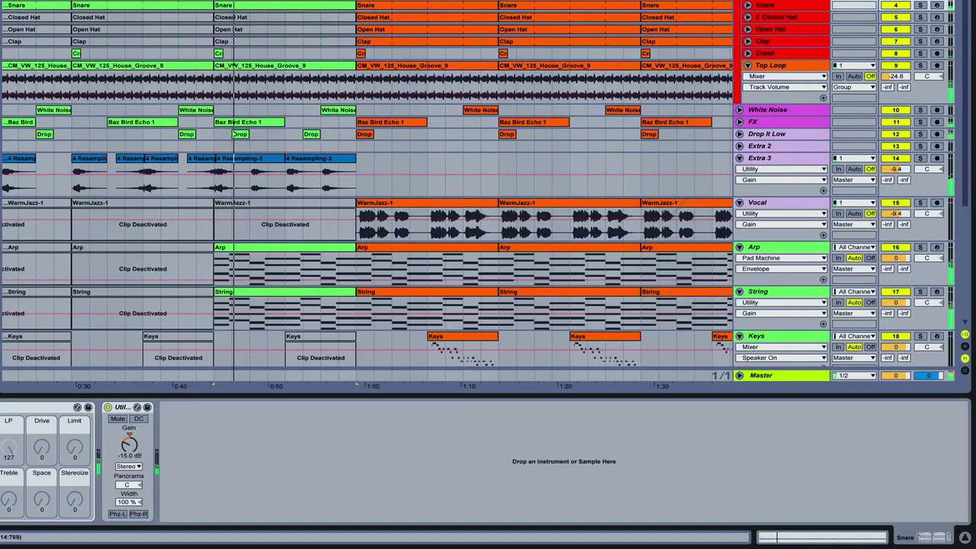
pyautogui.scroll(-3, 793, 226)
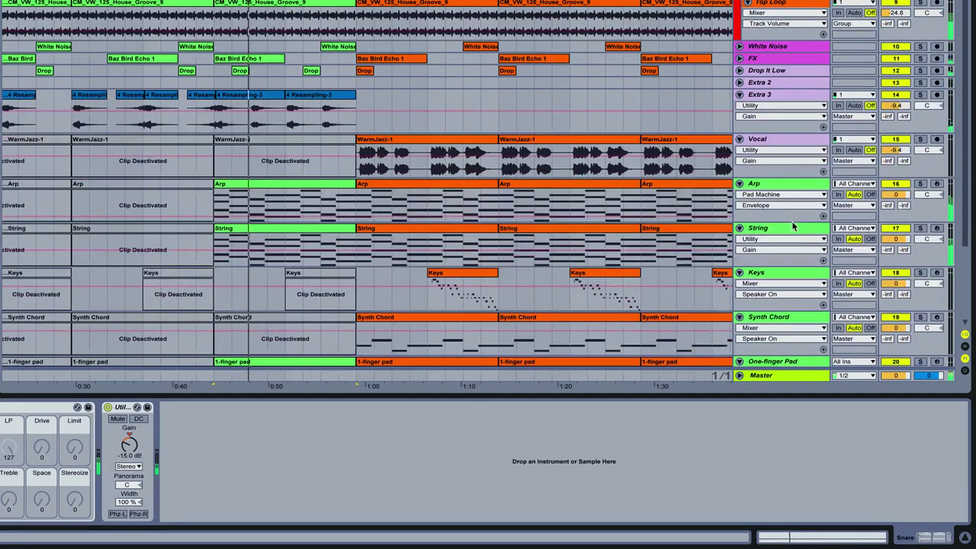
pyautogui.click(790, 273)
pyautogui.click(194, 407)
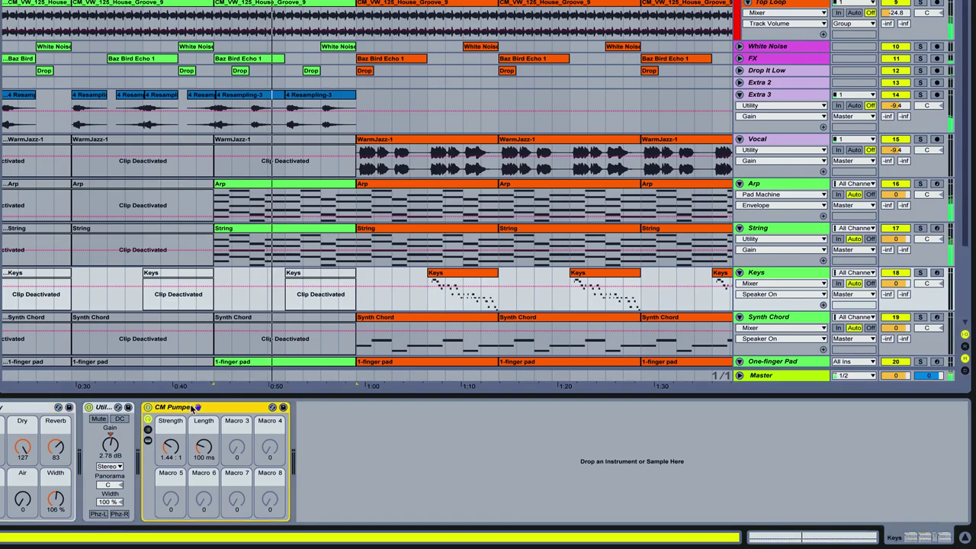
pyautogui.moveTo(193, 407); pyautogui.dragTo(785, 3)
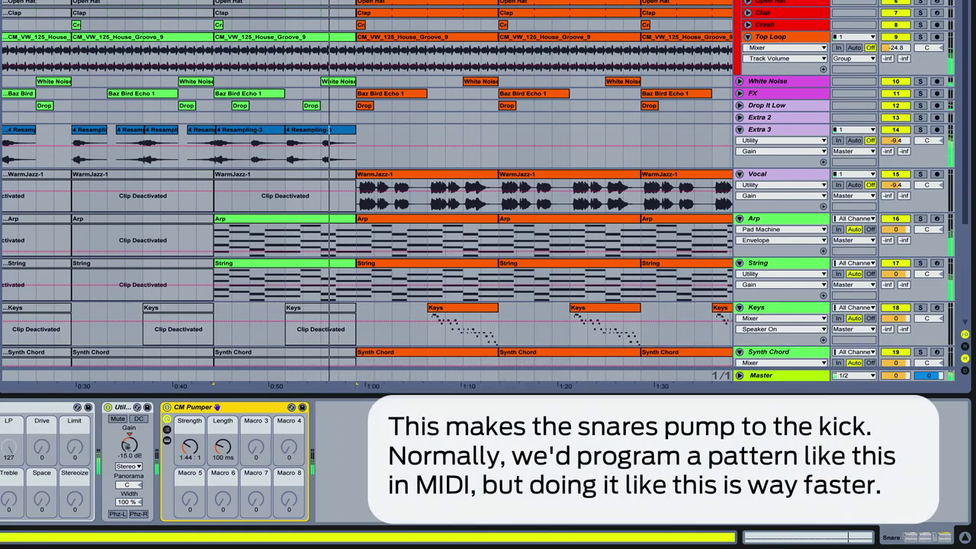
pyautogui.click(132, 446)
pyautogui.moveTo(130, 444); pyautogui.dragTo(130, 441)
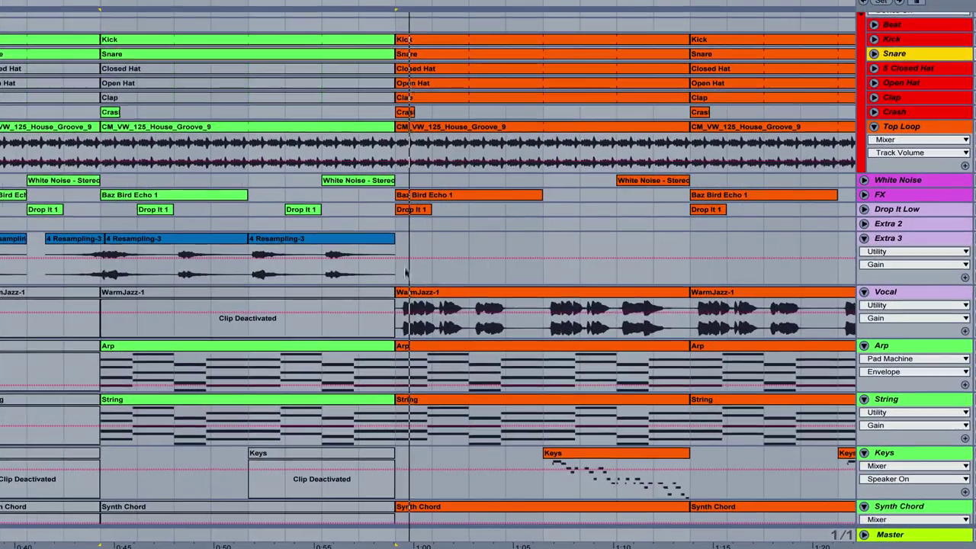
# Deactivate the Vocal, Arp and String clips in the eight-bar section starting at bar 33.
pyautogui.click(467, 293)
pyautogui.press('0')
pyautogui.scroll(-1, 504, 297)
pyautogui.click(504, 312)
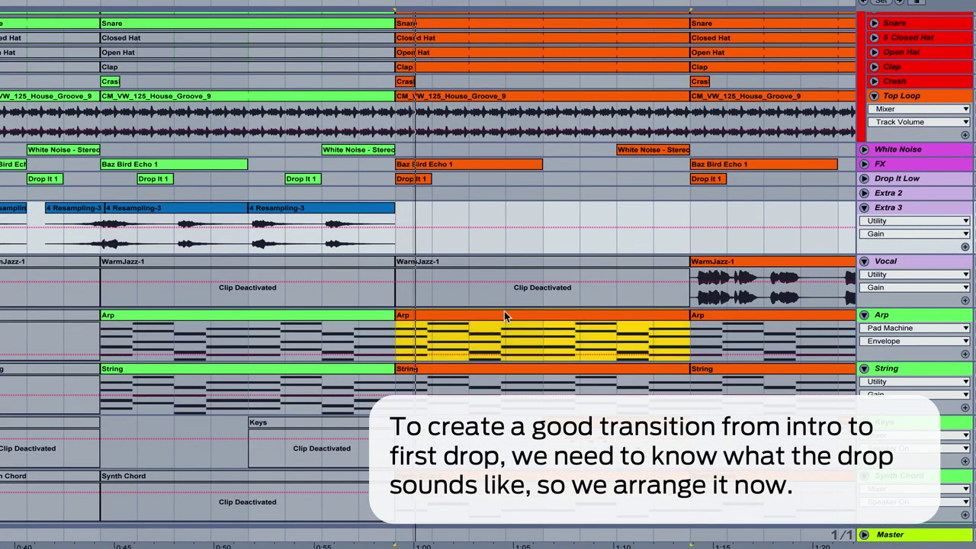
pyautogui.press('0')
pyautogui.click(502, 368)
pyautogui.scroll(-4, 501, 368)
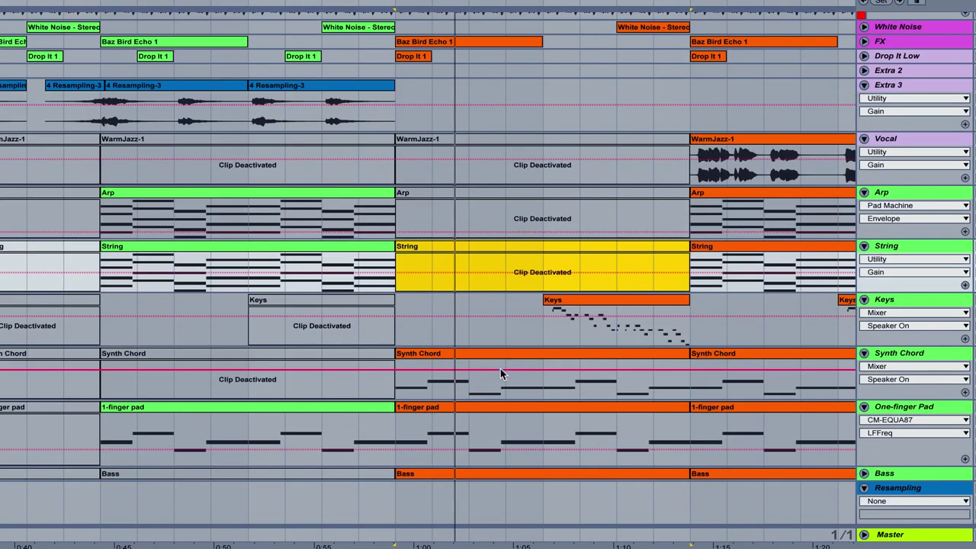
# Toggle the bar 33 Synth Chord clip off and back on, and deactivate the 1-finger pad and Keys clips in that section.
pyautogui.click(503, 353)
pyautogui.press('0')
pyautogui.press('0')
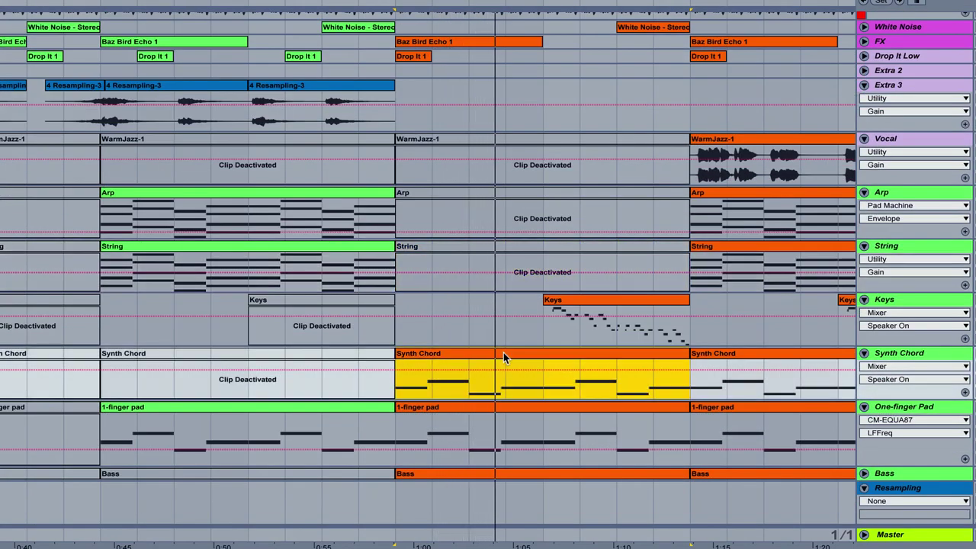
pyautogui.click(500, 406)
pyautogui.press('0')
pyautogui.click(569, 302)
pyautogui.press('0')
pyautogui.scroll(6, 463, 327)
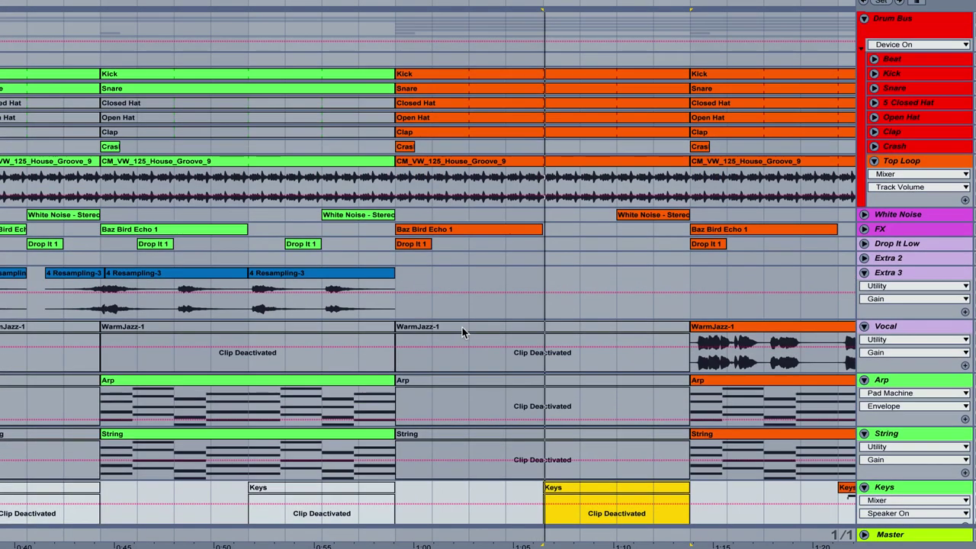
# Deactivate the Closed Hat, Open Hat and Drop It clips that start at bar 33.
pyautogui.click(540, 103)
pyautogui.click(533, 118)
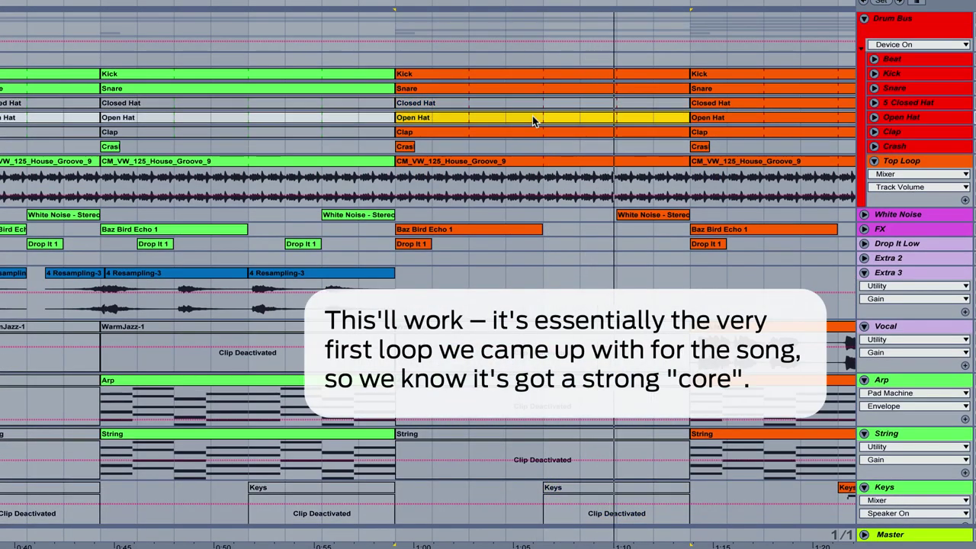
pyautogui.press('+')
pyautogui.press('+')
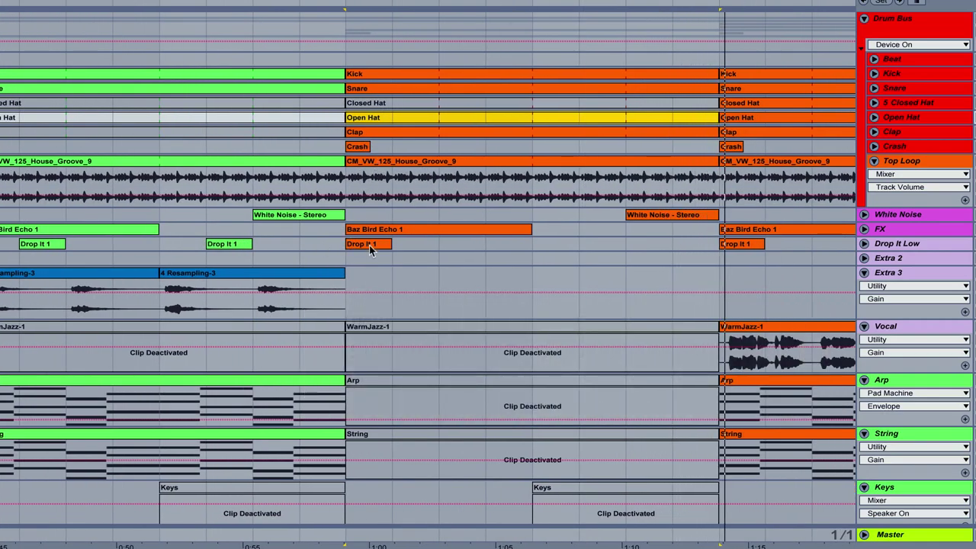
pyautogui.click(369, 244)
pyautogui.press('-')
pyautogui.press('-')
pyautogui.press('-')
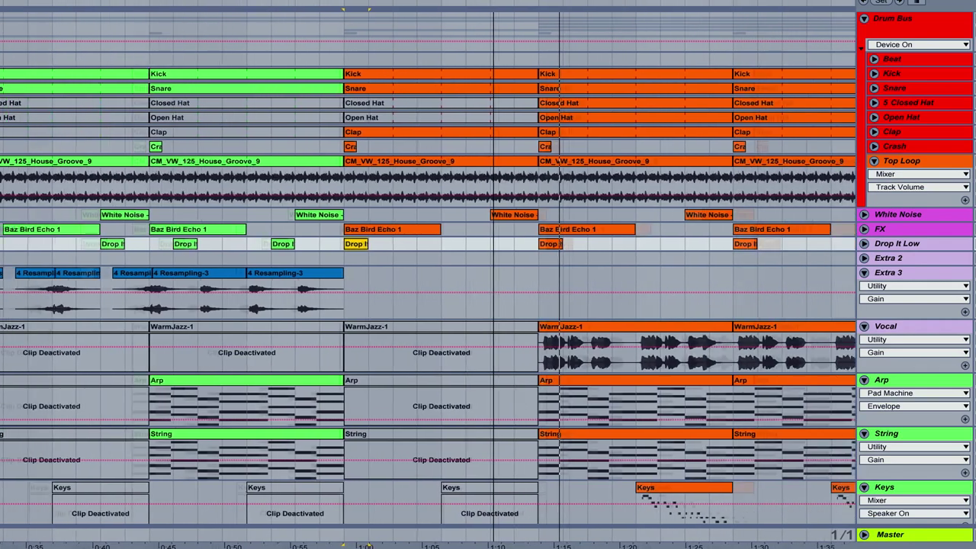
# Deactivate the Vocal, Arp and String clips in the three eight-bar sections from bar 41 to bar 65.
pyautogui.moveTo(389, 359); pyautogui.dragTo(617, 458)
pyautogui.press('-')
pyautogui.press('0')
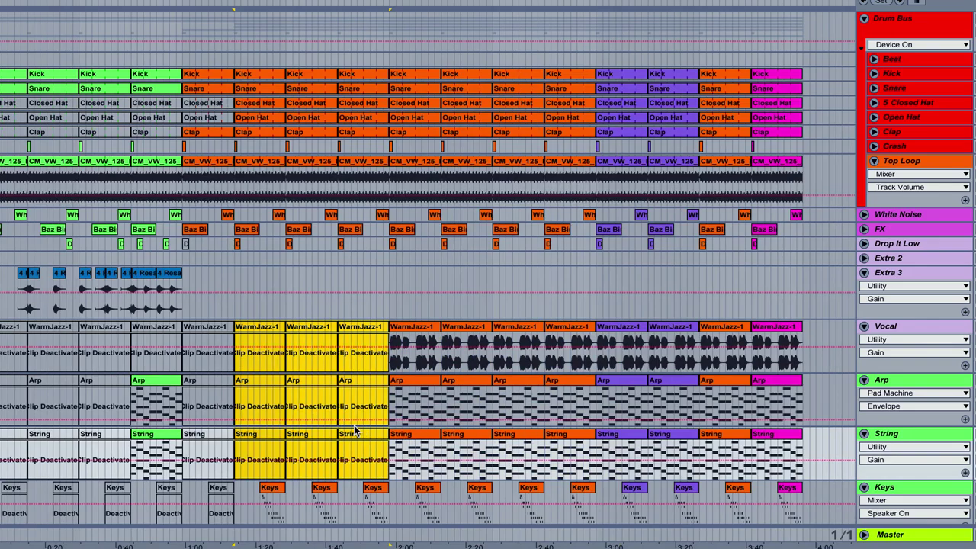
# Deactivate the three Keys clips between bars 41 and 65, plus the Closed Hat and Open Hat clips that start at bar 41.
pyautogui.scroll(-4, 342, 420)
pyautogui.click(276, 369)
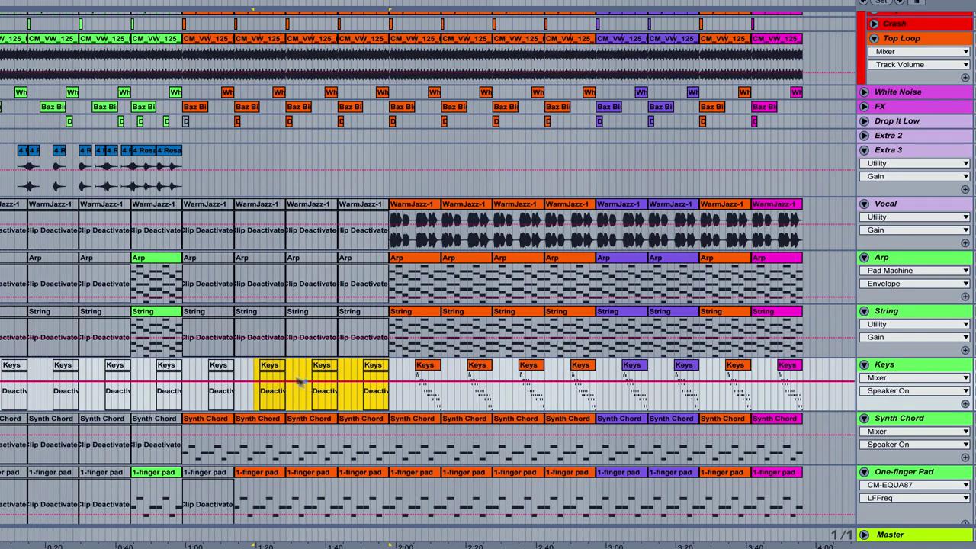
pyautogui.click(183, 339)
pyautogui.scroll(4, 183, 340)
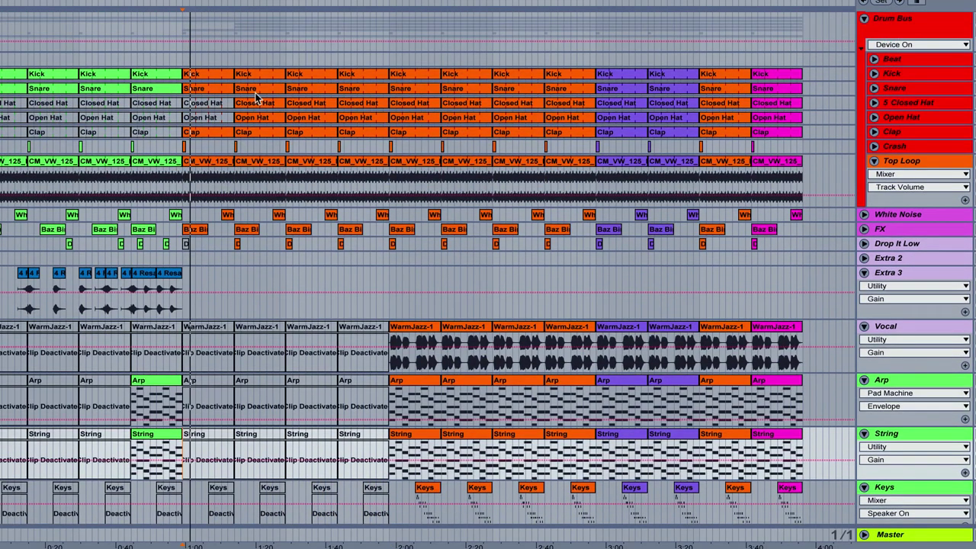
pyautogui.click(257, 102)
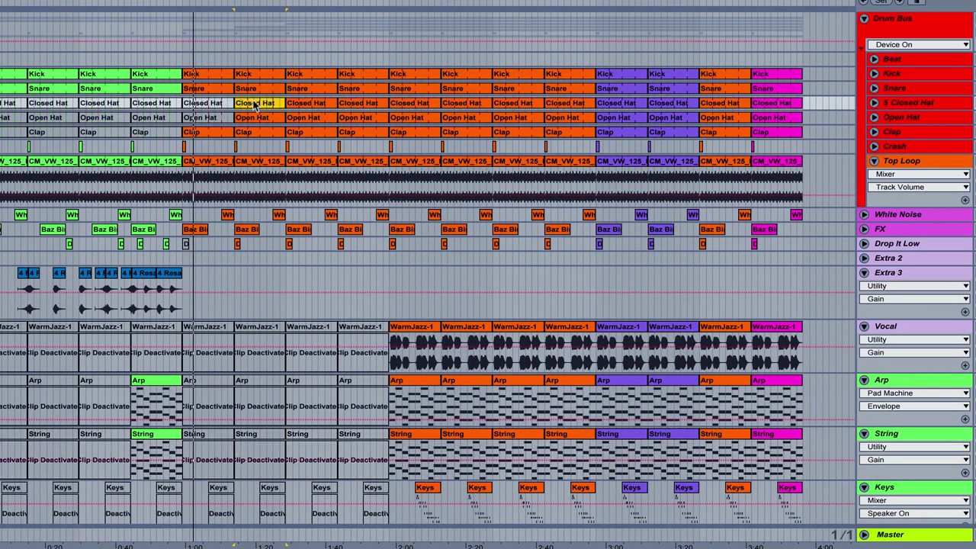
pyautogui.click(256, 117)
# Turn on the CM MixRack in the Bass track's device chain and raise its Stereoize amount.
pyautogui.moveTo(180, 3); pyautogui.dragTo(179, 60)
pyautogui.scroll(-1, 922, 467)
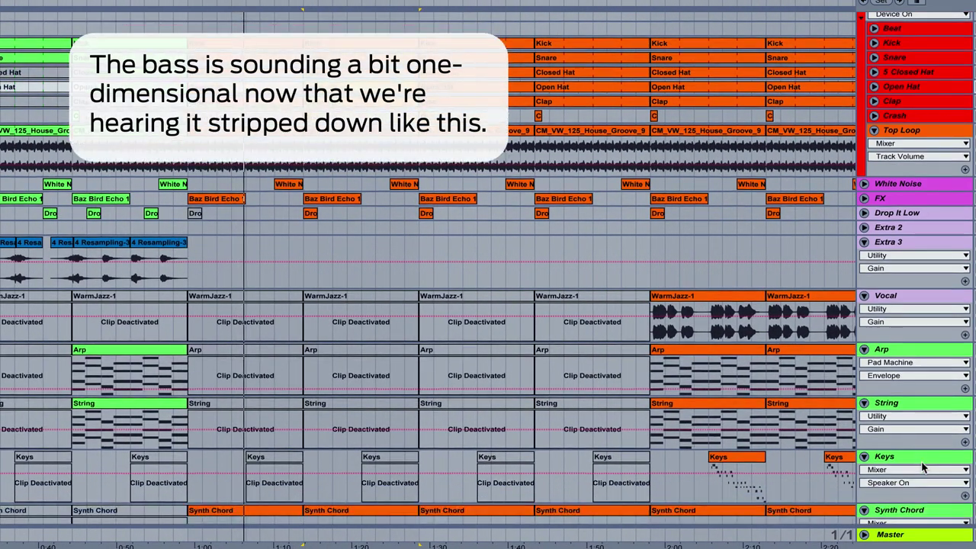
pyautogui.scroll(-5, 921, 467)
pyautogui.click(906, 450)
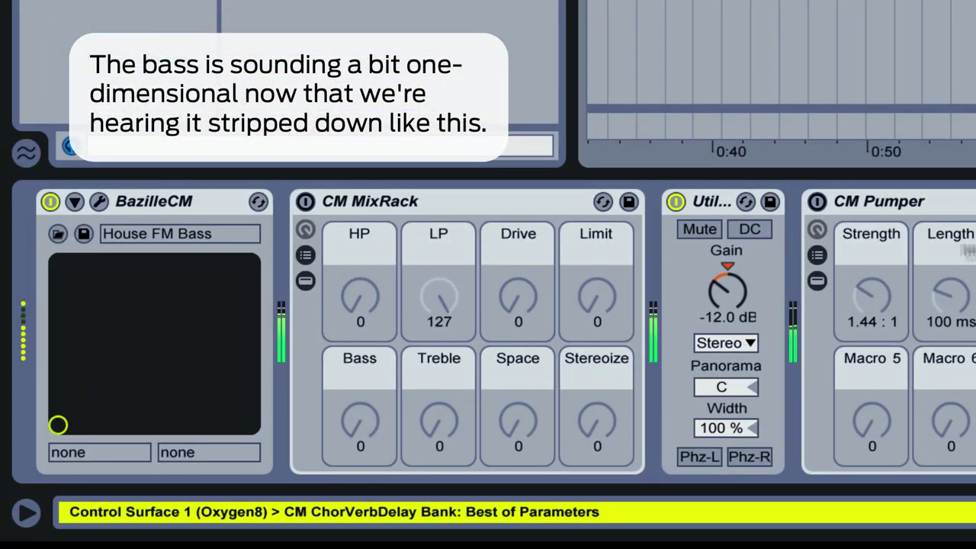
pyautogui.click(306, 202)
pyautogui.moveTo(596, 421)
pyautogui.mouseDown()
pyautogui.moveTo(596, 376)
pyautogui.moveTo(595, 420)
pyautogui.mouseUp()
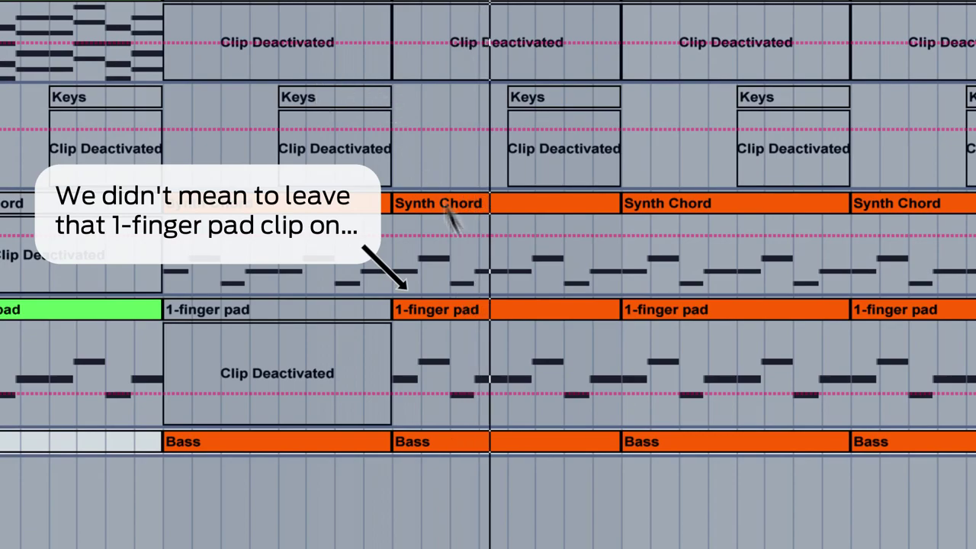
# Toggle the 1-finger pad clip that starts at bar 41 off and back on.
pyautogui.click(481, 308)
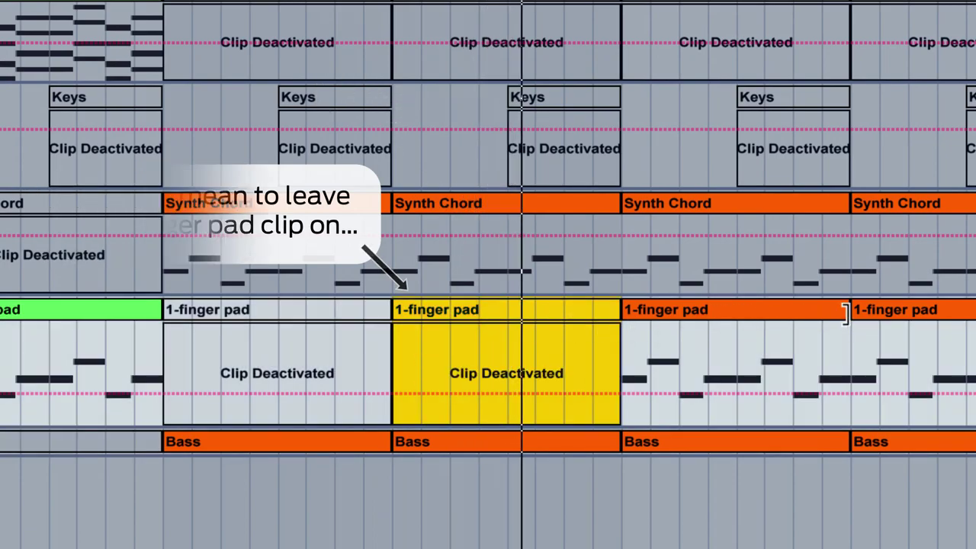
pyautogui.moveTo(877, 1); pyautogui.dragTo(636, 1)
pyautogui.press('0')
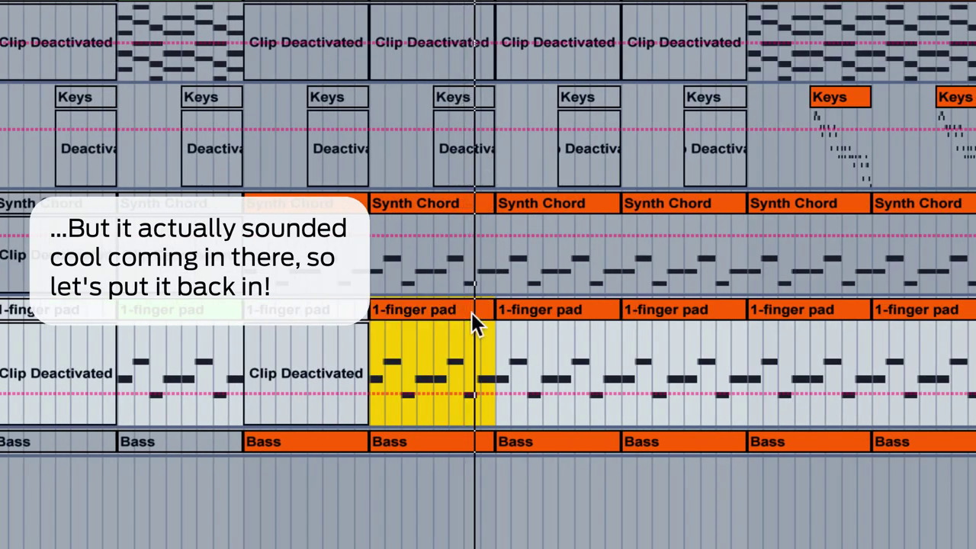
# Reactivate the WarmJazz-1 clip on the Vocal track that starts at bar 49.
pyautogui.scroll(10, 552, 274)
pyautogui.click(577, 201)
pyautogui.press('0')
pyautogui.press('Escape')
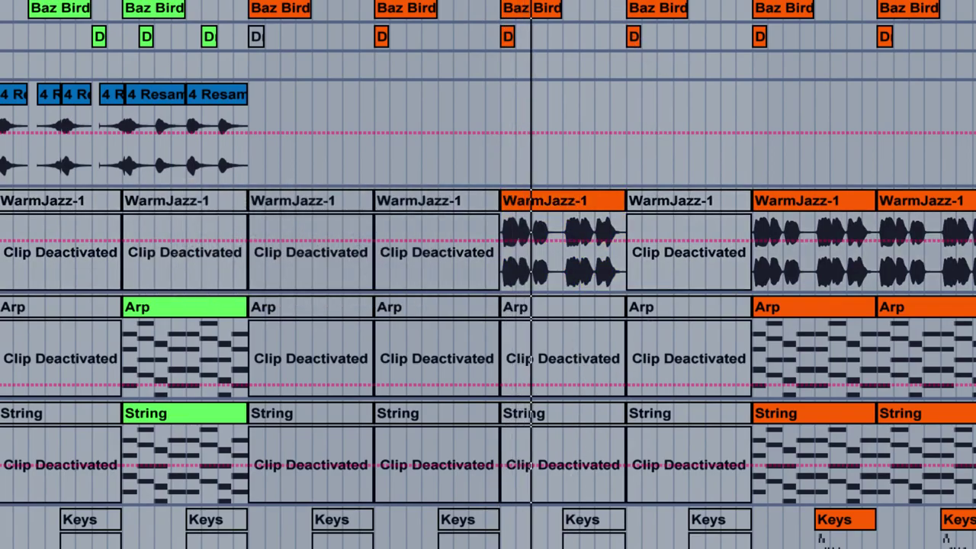
# Reactivate the Vocal and String clips in the eight-bar section starting at bar 57.
pyautogui.scroll(2, 625, 274)
pyautogui.hscroll(3, 626, 274)
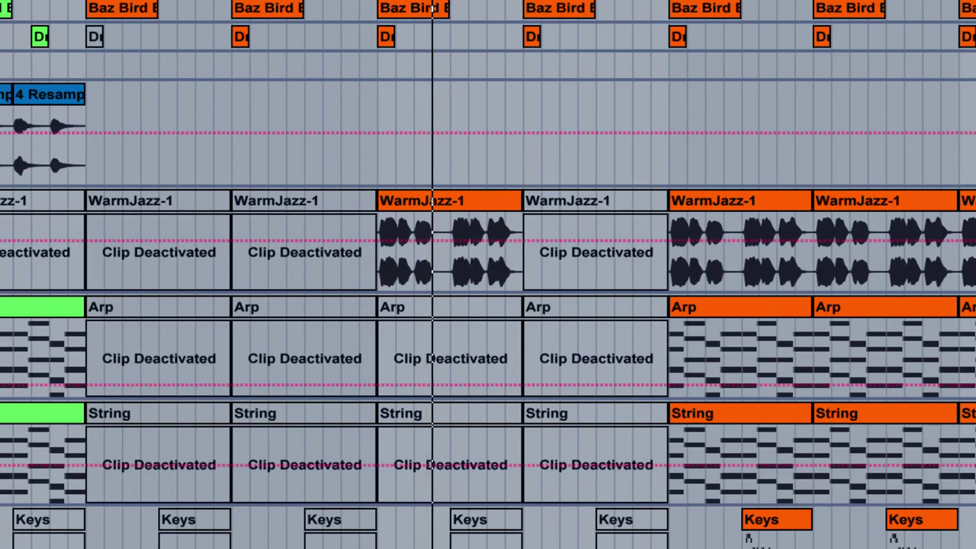
pyautogui.scroll(2, 563, 274)
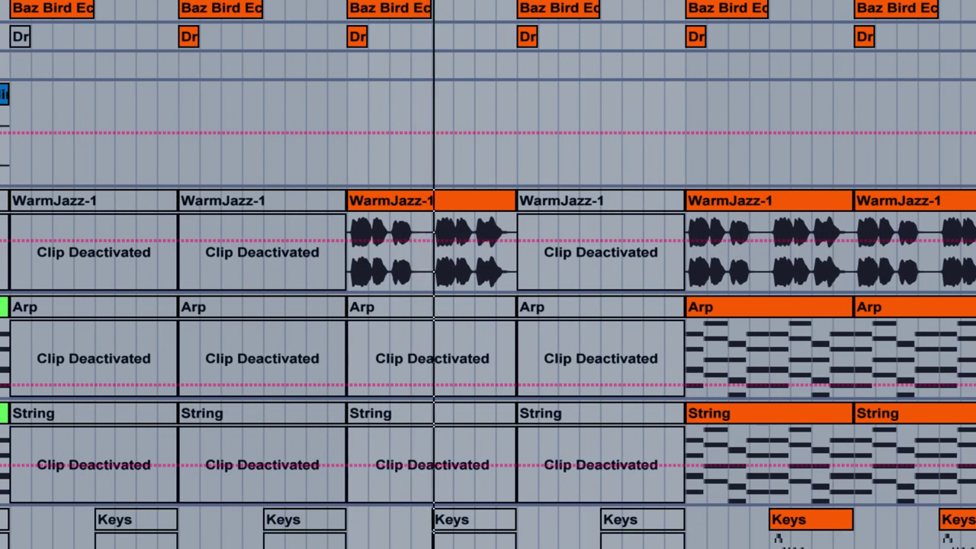
pyautogui.scroll(5, 532, 400)
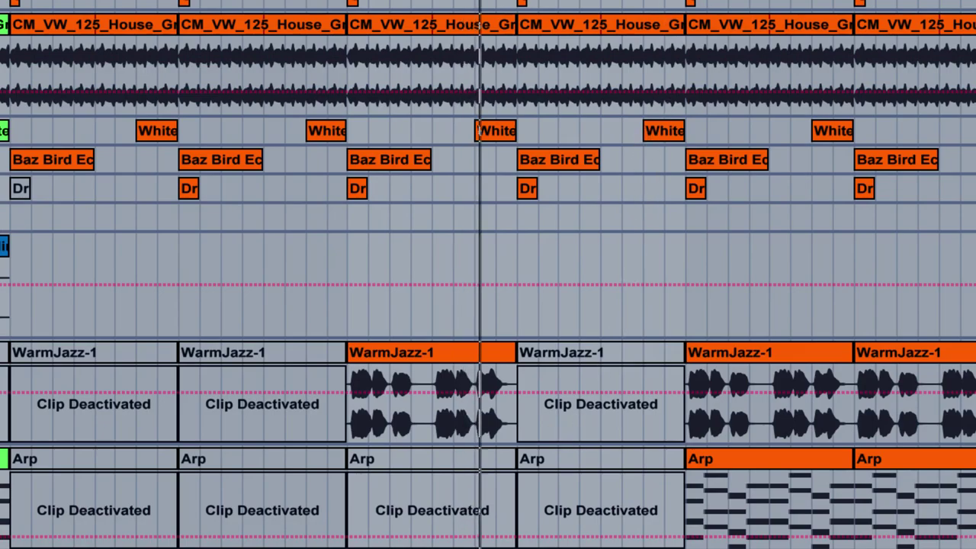
pyautogui.scroll(2, 642, 153)
pyautogui.click(557, 354)
pyautogui.press('0')
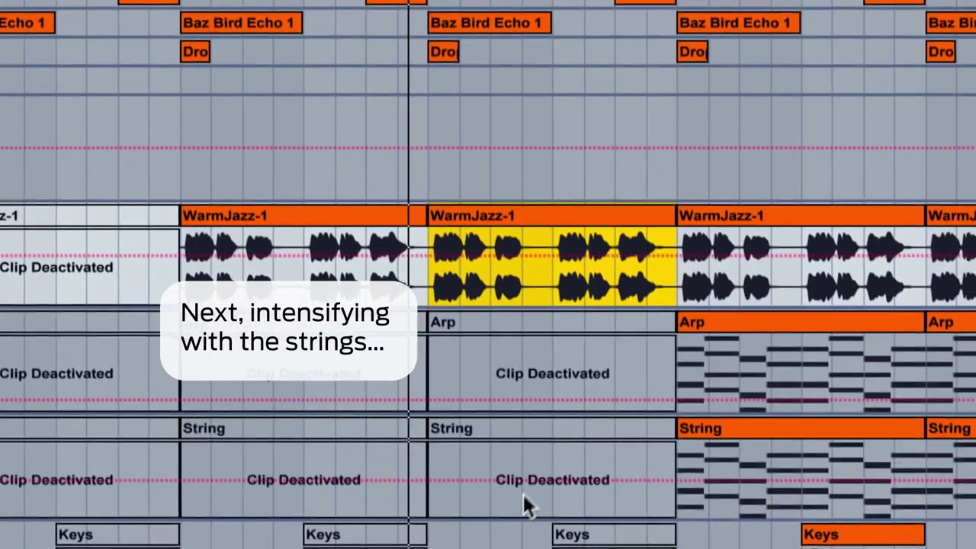
pyautogui.click(526, 358)
pyautogui.press('0')
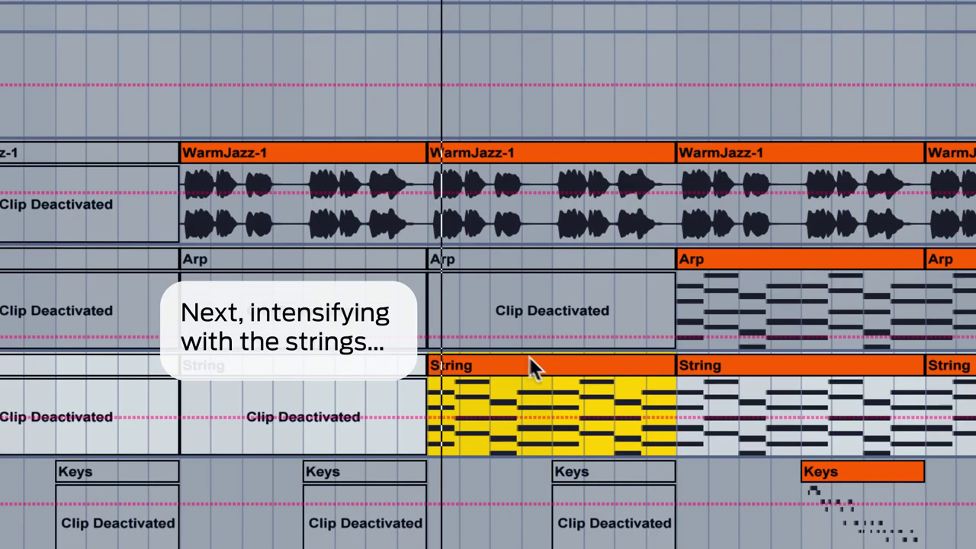
# Deactivate the Vocal, Arp and String clips in the eight-bar section starting at bar 65.
pyautogui.moveTo(668, 4); pyautogui.dragTo(668, 0)
pyautogui.click(772, 149)
pyautogui.press('0')
pyautogui.click(763, 264)
pyautogui.press('0')
pyautogui.click(745, 365)
pyautogui.press('0')
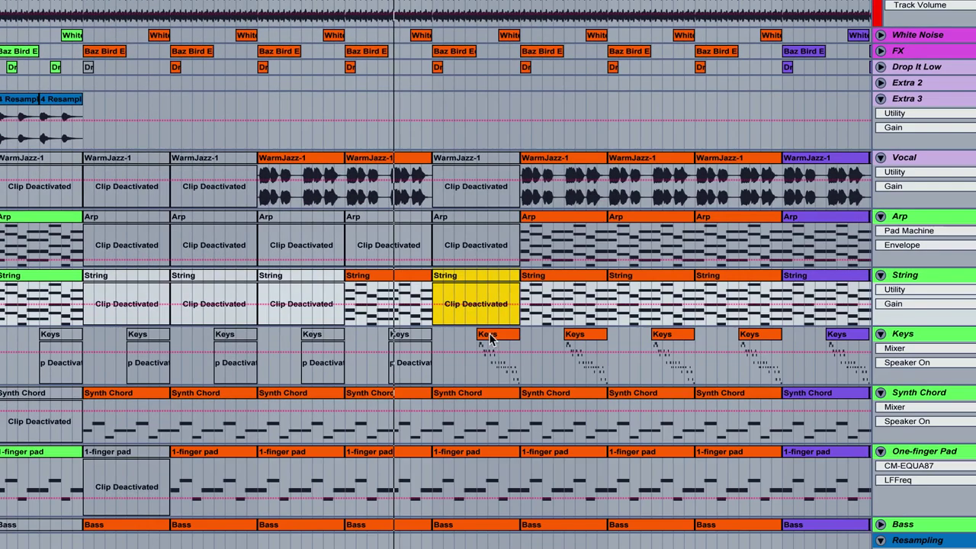
# Deactivate the four orange Keys clips in the sections from bar 65 up to bar 97.
pyautogui.click(776, 473)
pyautogui.press('0')
pyautogui.click(943, 474)
pyautogui.press('0')
pyautogui.click(688, 336)
pyautogui.press('0')
pyautogui.click(759, 337)
pyautogui.press('0')
# Try out the Keys clip in the bar 57 section during playback by switching it on and back off.
pyautogui.click(402, 340)
pyautogui.press('space')
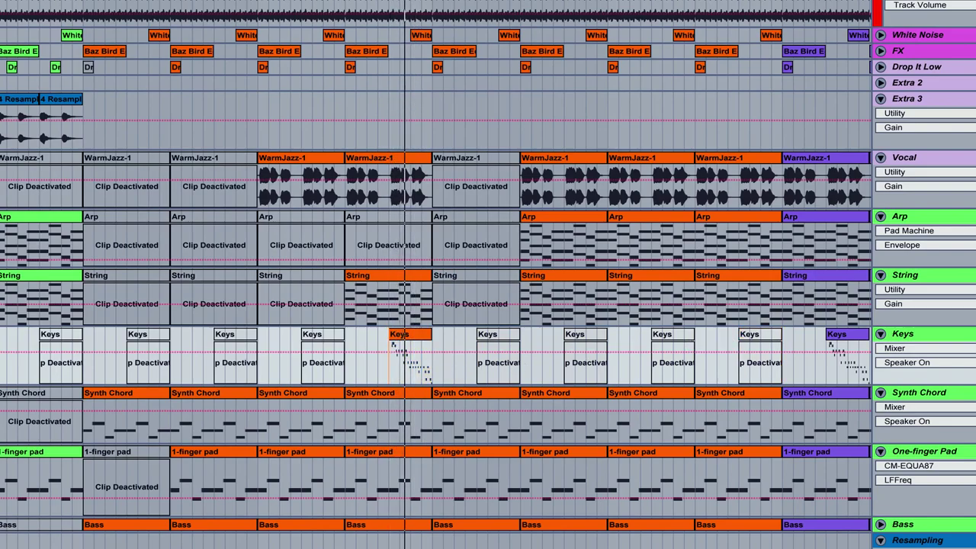
pyautogui.press('0')
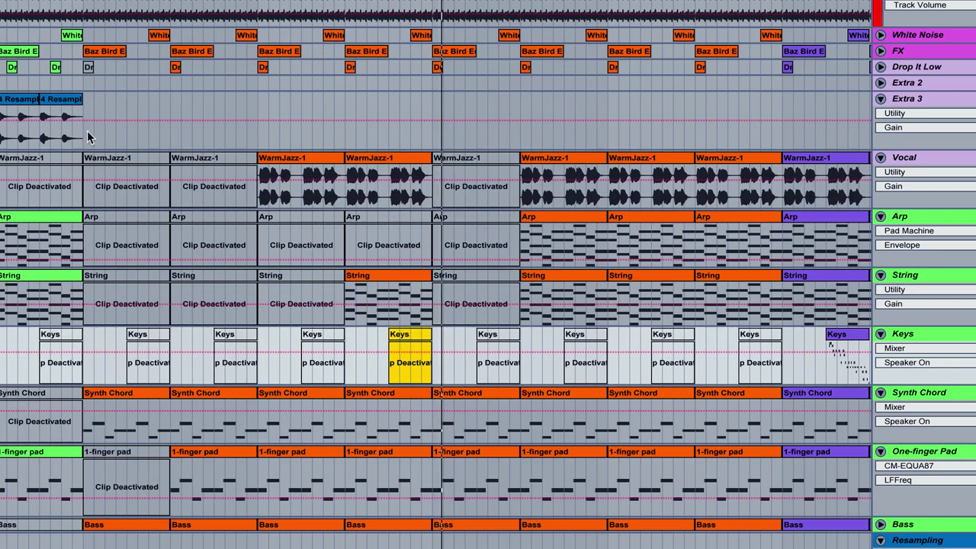
# Deactivate the 1-finger pad clip at bar 65 and the Open Hat and Closed Hat clips in the bar 65 and bar 73 sections.
pyautogui.click(469, 450)
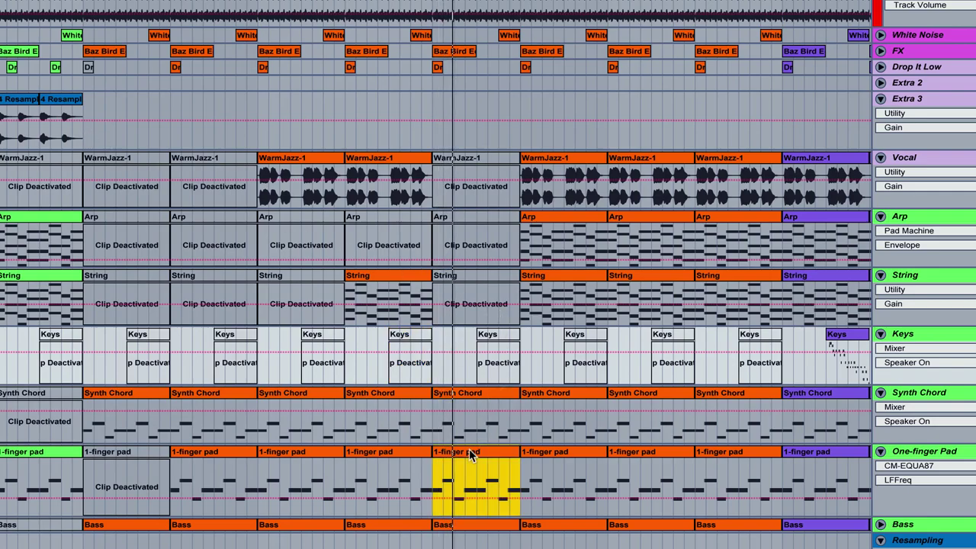
pyautogui.press('0')
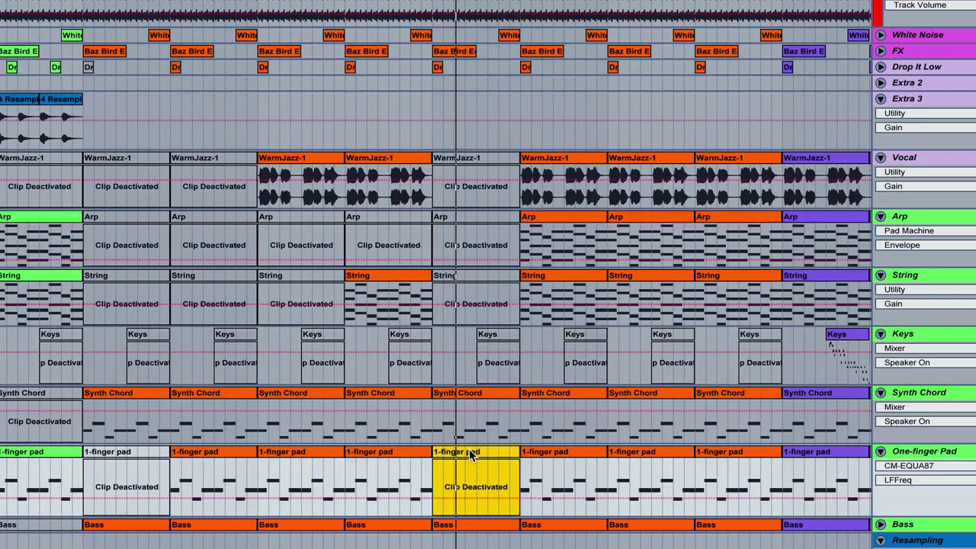
pyautogui.click(86, 370)
pyautogui.scroll(5, 467, 112)
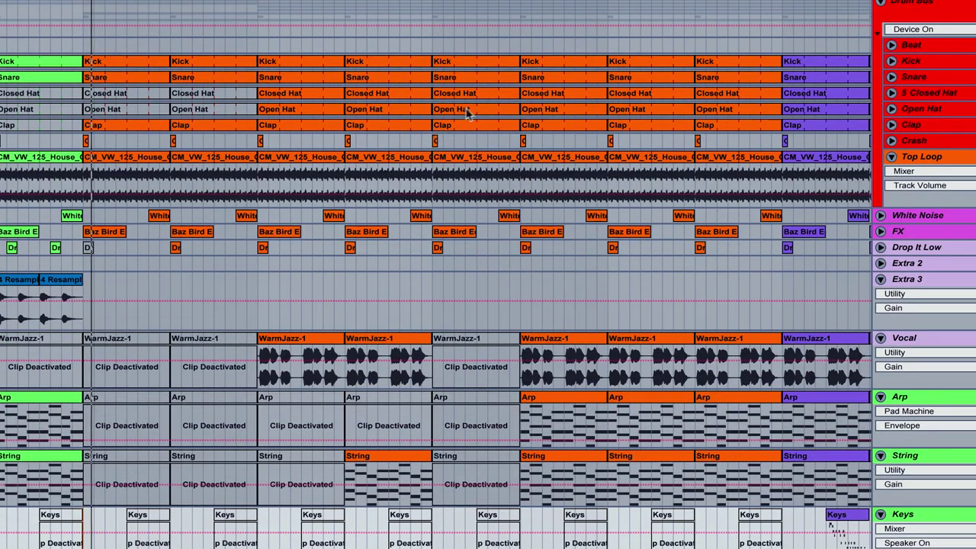
pyautogui.click(467, 110)
pyautogui.press('0')
pyautogui.click(477, 94)
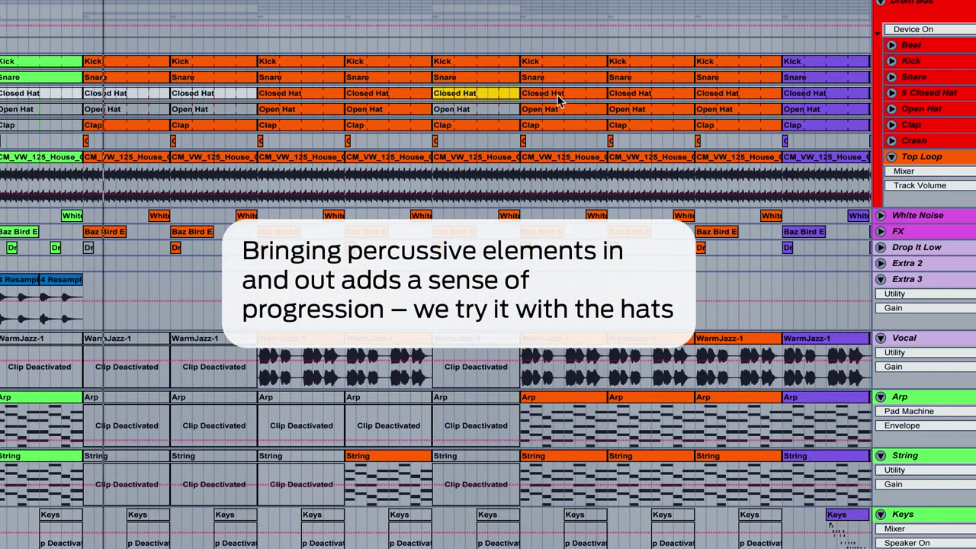
pyautogui.click(558, 110)
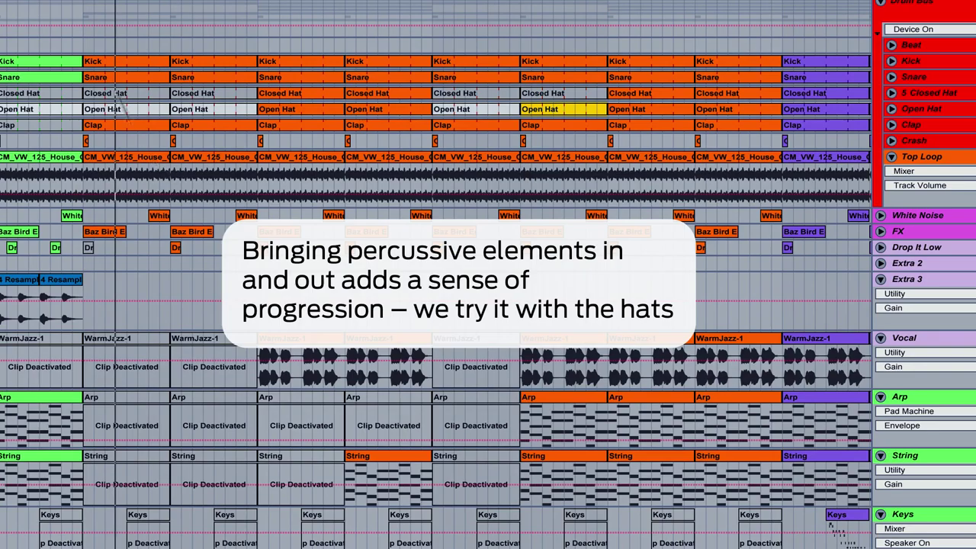
# Audition the drum fill samples in the Fills folder, ending with YoungPunxRickrollerFill-127bpm.wav.
pyautogui.moveTo(80, 2); pyautogui.dragTo(80, 31)
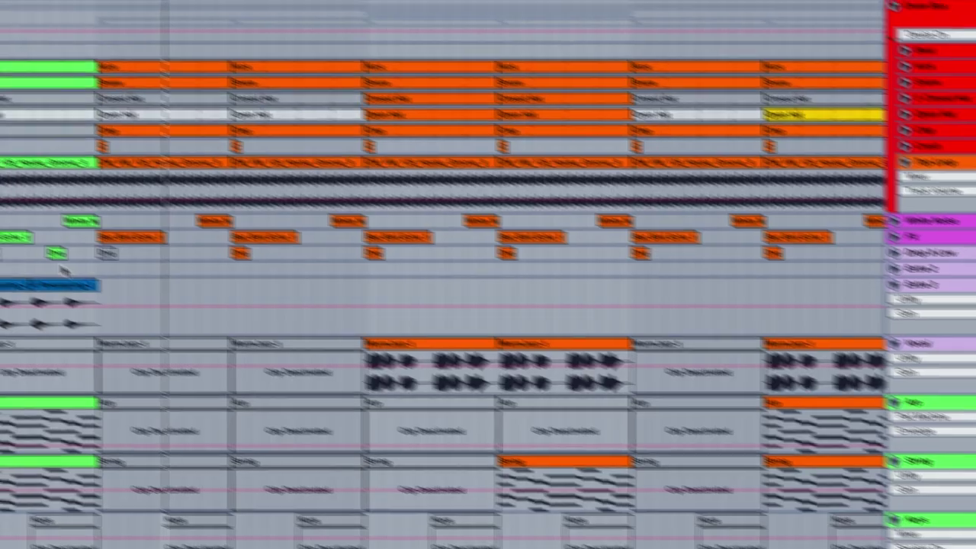
pyautogui.press('space')
pyautogui.click(51, 265)
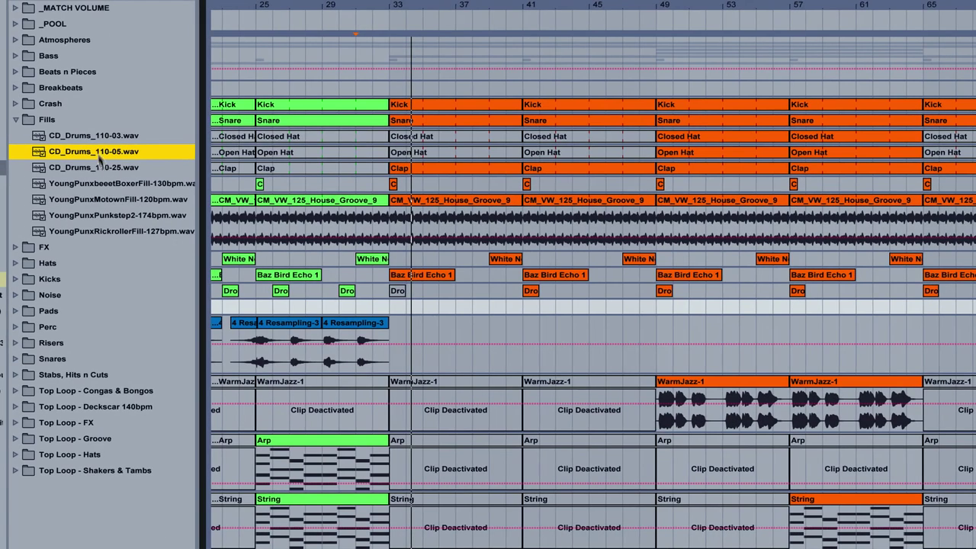
pyautogui.click(105, 183)
pyautogui.click(104, 198)
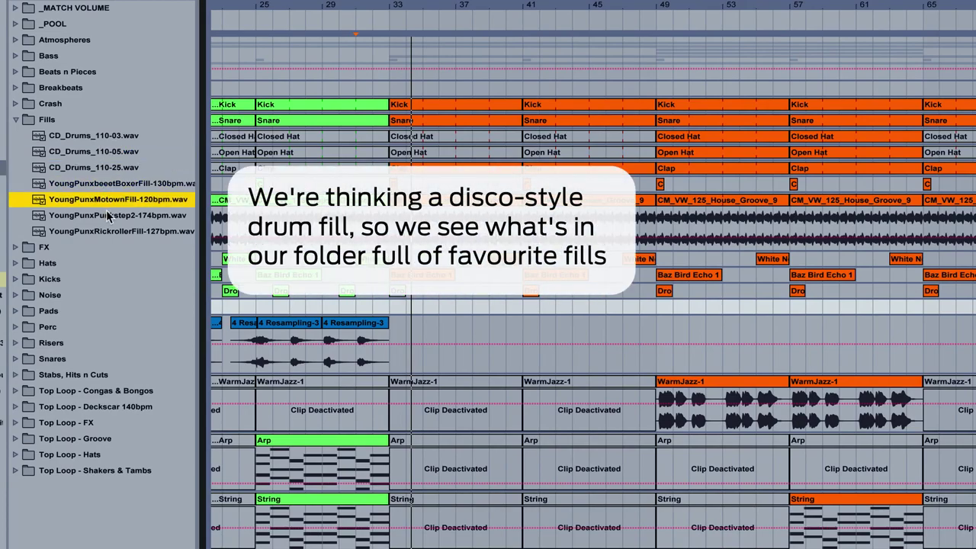
pyautogui.click(109, 215)
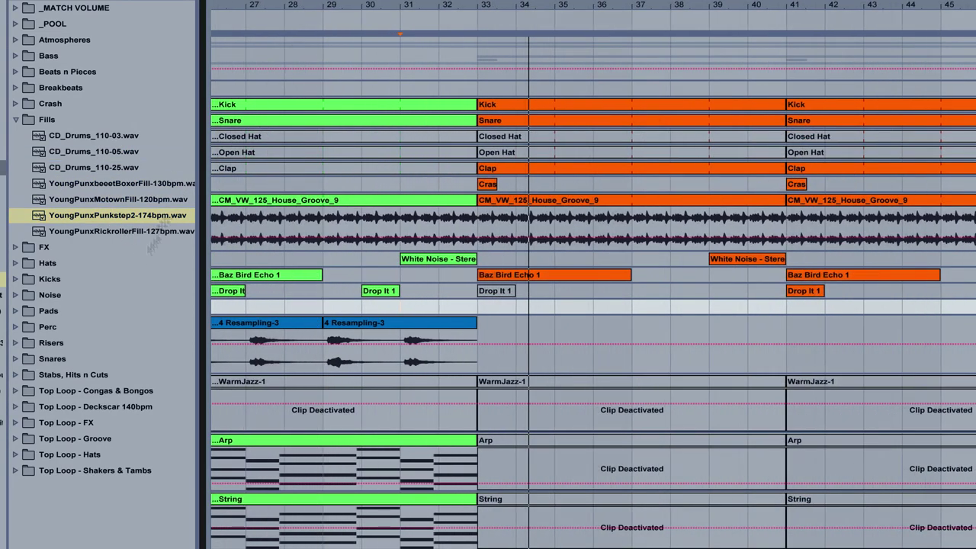
pyautogui.click(128, 232)
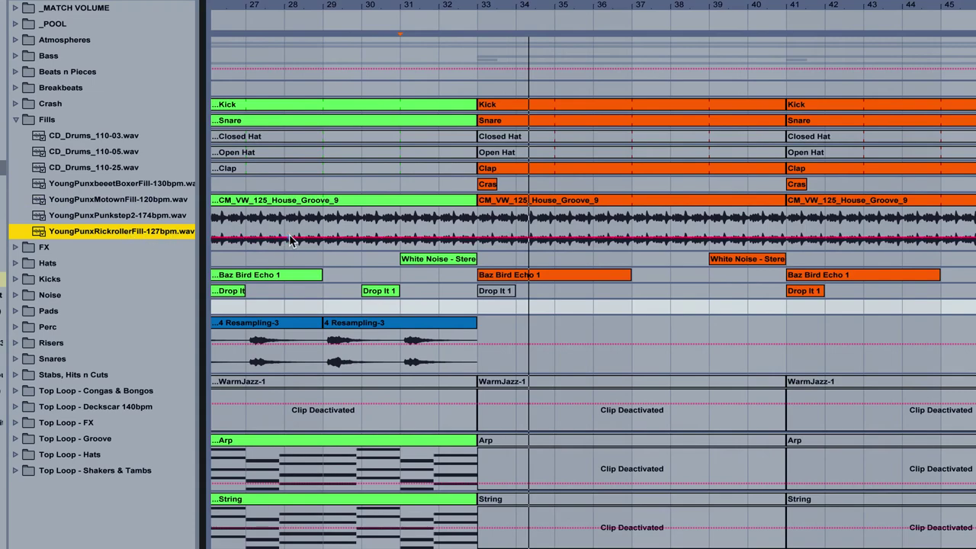
# Place YoungPunxRickrollerFill-127bpm.wav on the Extra 2 track at bar 32 and unfold that track.
pyautogui.scroll(-1, 290, 239)
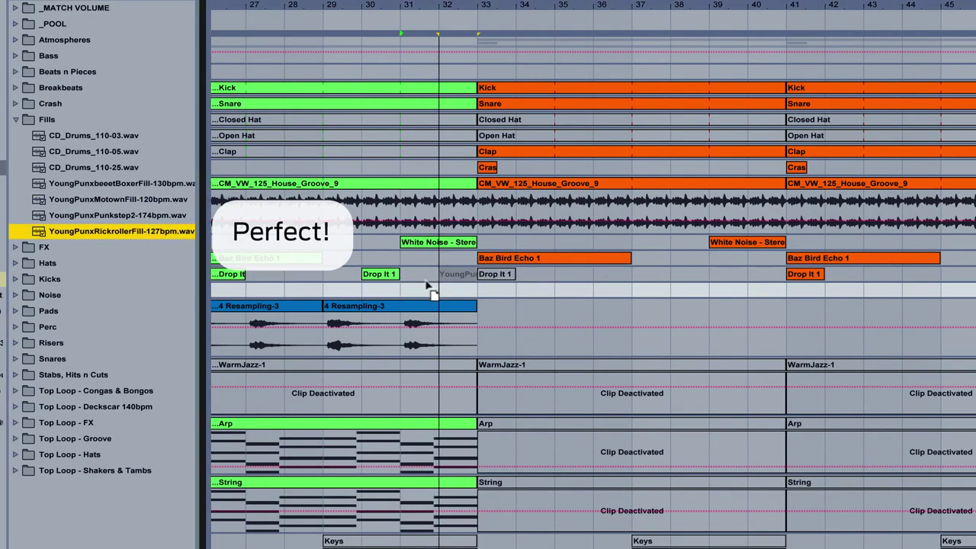
pyautogui.moveTo(424, 282); pyautogui.dragTo(423, 280)
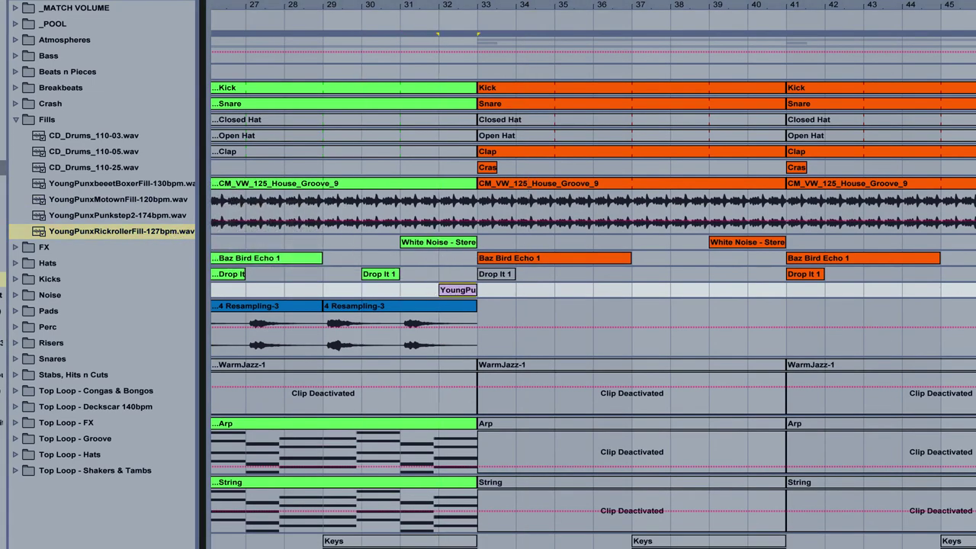
pyautogui.click(975, 289)
pyautogui.click(453, 34)
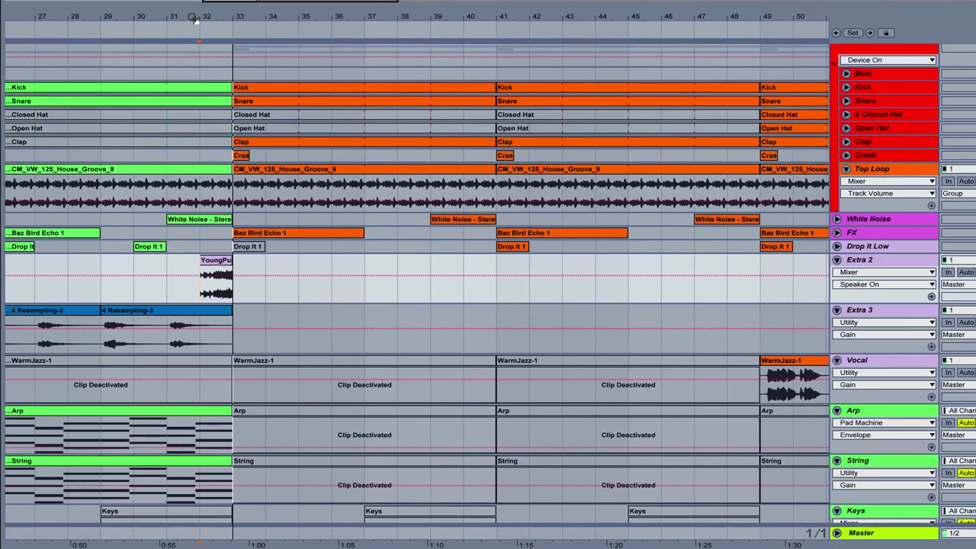
# Remove bar 32 from the Kick, Snare, Top Loop and White Noise clips so they end where the drum fill starts.
pyautogui.moveTo(432, 9); pyautogui.dragTo(432, 46)
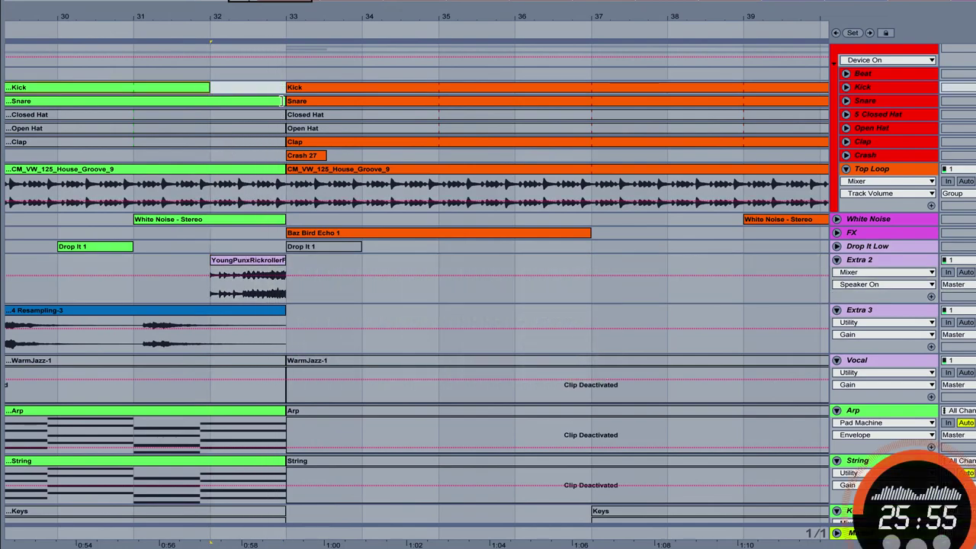
pyautogui.moveTo(287, 102); pyautogui.dragTo(210, 101)
pyautogui.press('Delete')
pyautogui.click(207, 197)
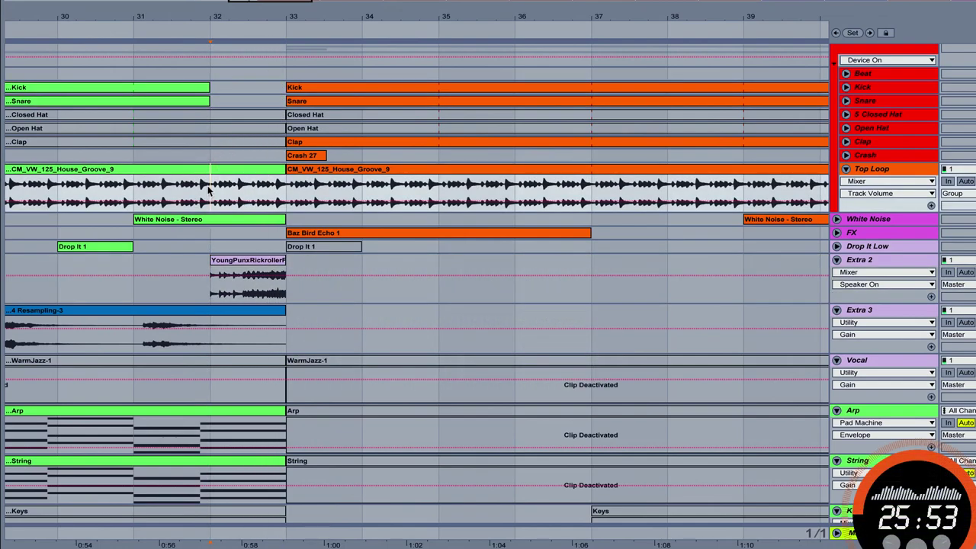
pyautogui.click(288, 221)
# Select the clips before bar 33 from Arp through 1-finger pad and trim their ends back to bar 32.
pyautogui.scroll(-4, 240, 347)
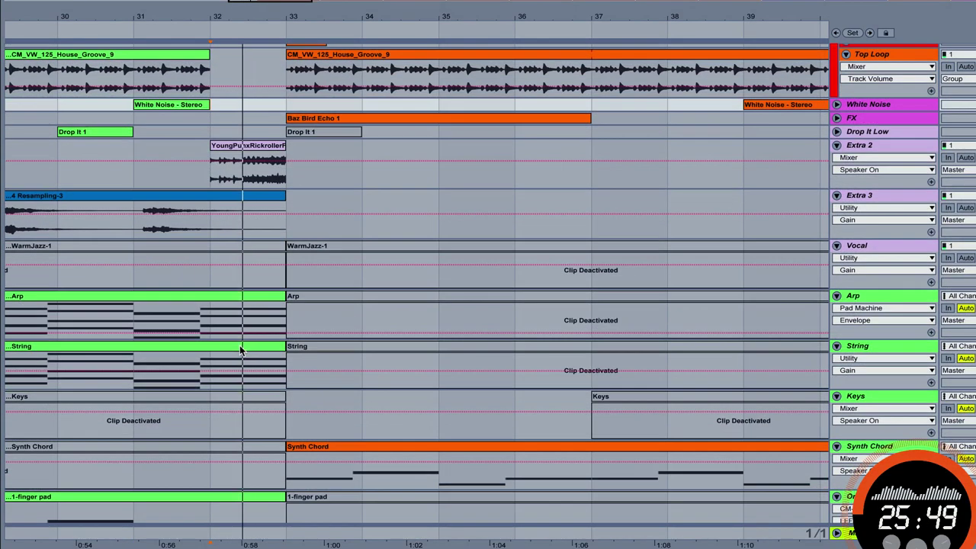
pyautogui.click(255, 295)
pyautogui.scroll(-3, 276, 374)
pyautogui.keyDown('shift'); pyautogui.click(274, 392); pyautogui.keyUp('shift')
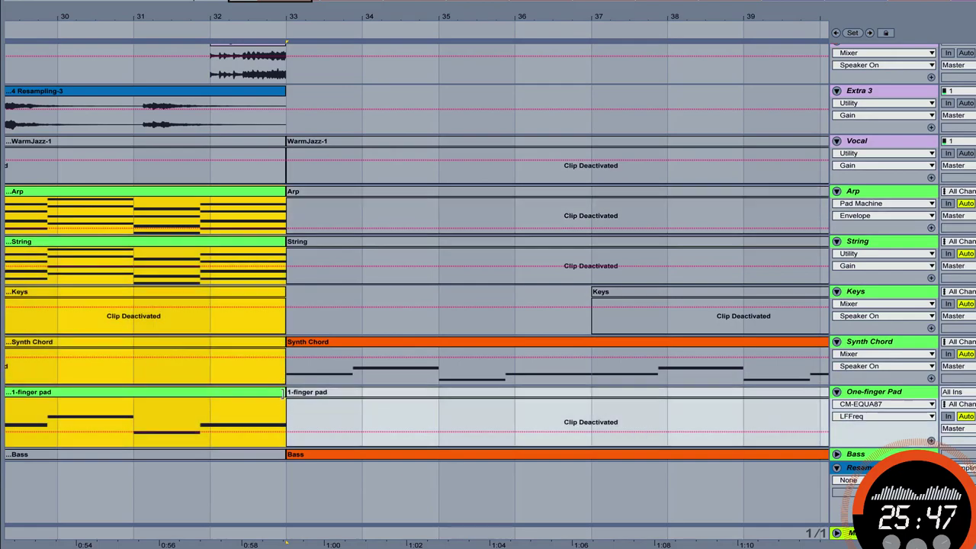
pyautogui.moveTo(283, 392); pyautogui.dragTo(221, 394)
pyautogui.scroll(5, 225, 396)
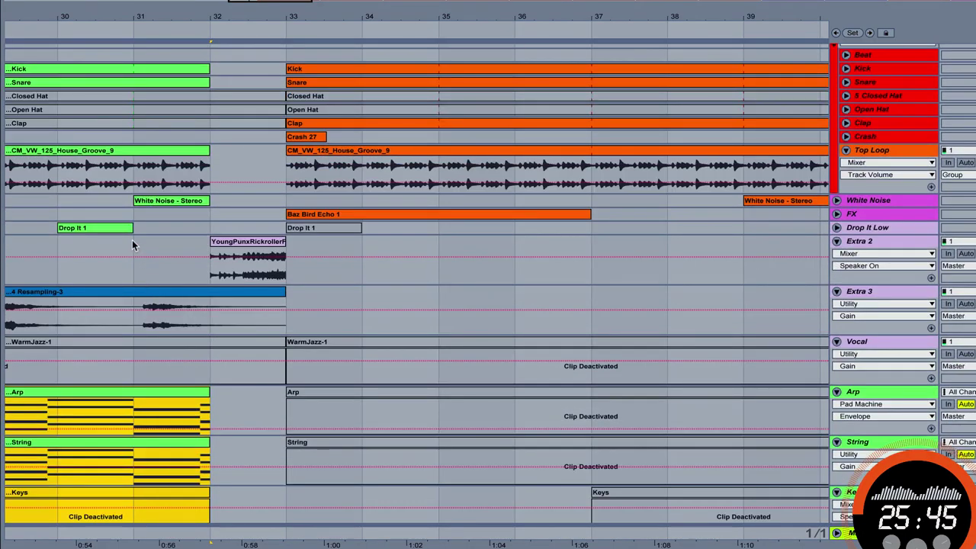
# Play from bar 31 and trim the end of the Resampling-3 clip on Extra 3 back to bar 32.
pyautogui.click(132, 244)
pyautogui.press('space')
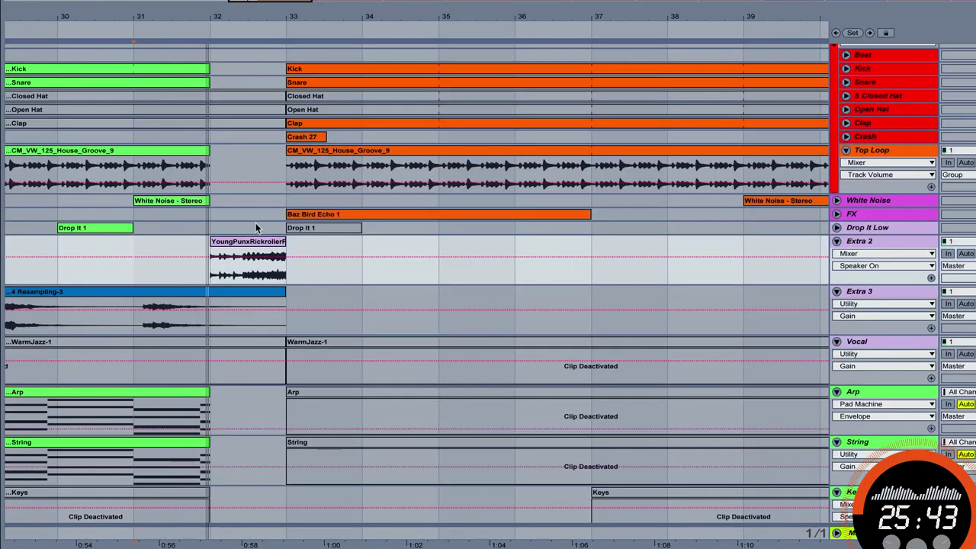
pyautogui.moveTo(285, 297); pyautogui.dragTo(224, 302)
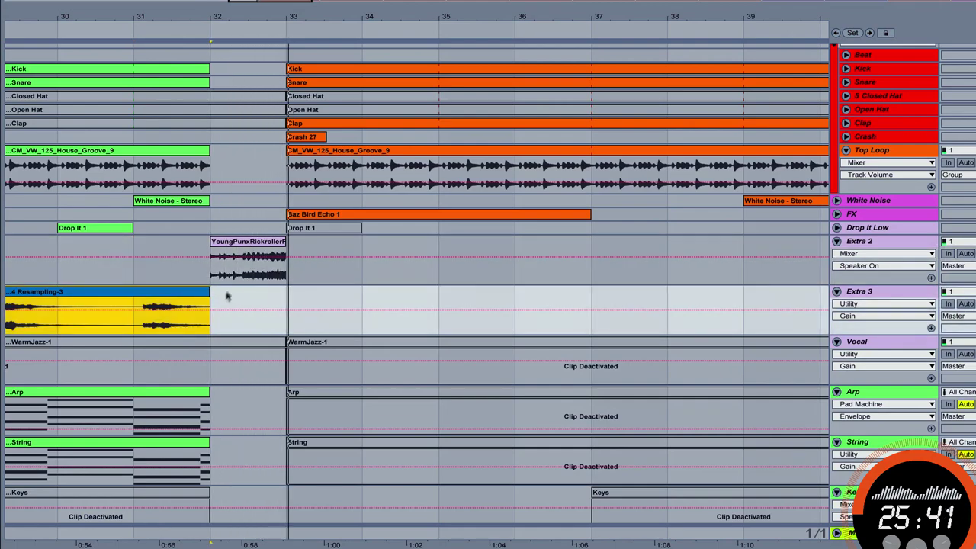
# Adjust the Utility gain of the Extra 2 track while replaying the drum fill from bar 32.
pyautogui.click(860, 241)
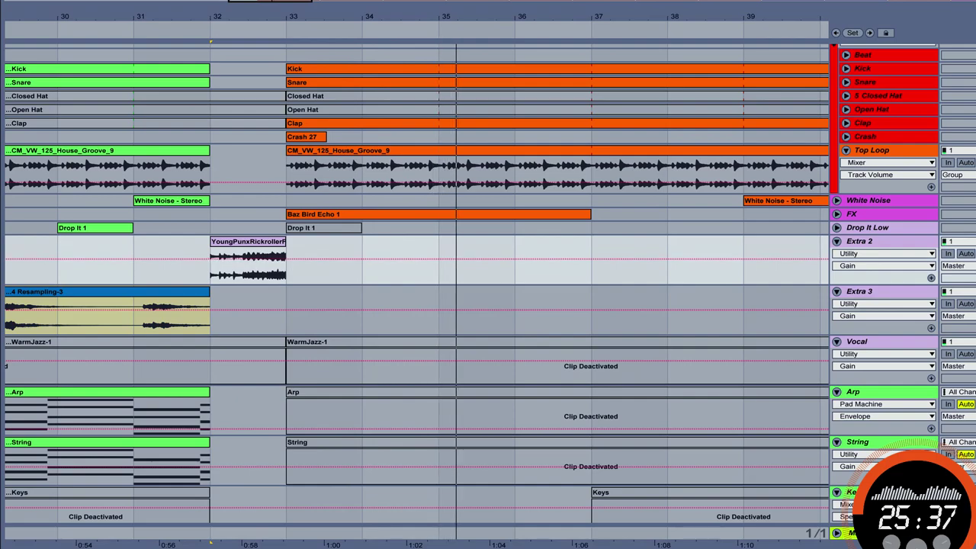
pyautogui.click(226, 273)
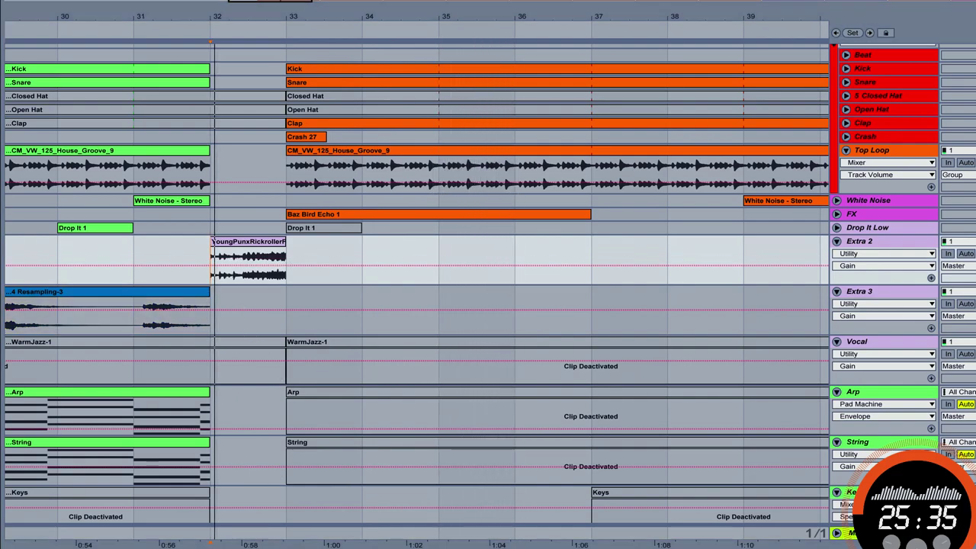
pyautogui.press('space')
pyautogui.press('space')
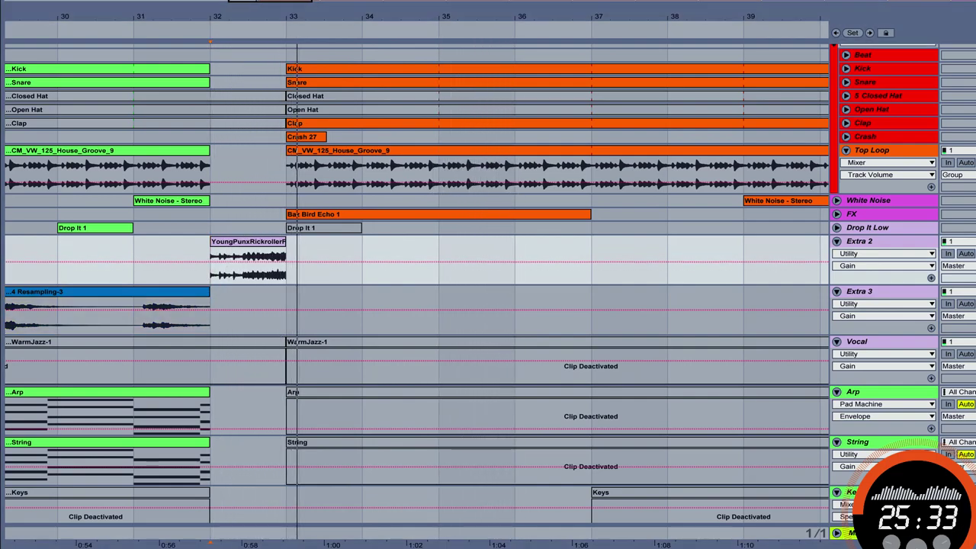
pyautogui.press('space')
pyautogui.press('space')
# Edit out the extra 16th-note hit just before beat 3 of the YoungPunxRickrollerFill-127bpm clip and replay the fill.
pyautogui.moveTo(250, 17); pyautogui.dragTo(246, 279)
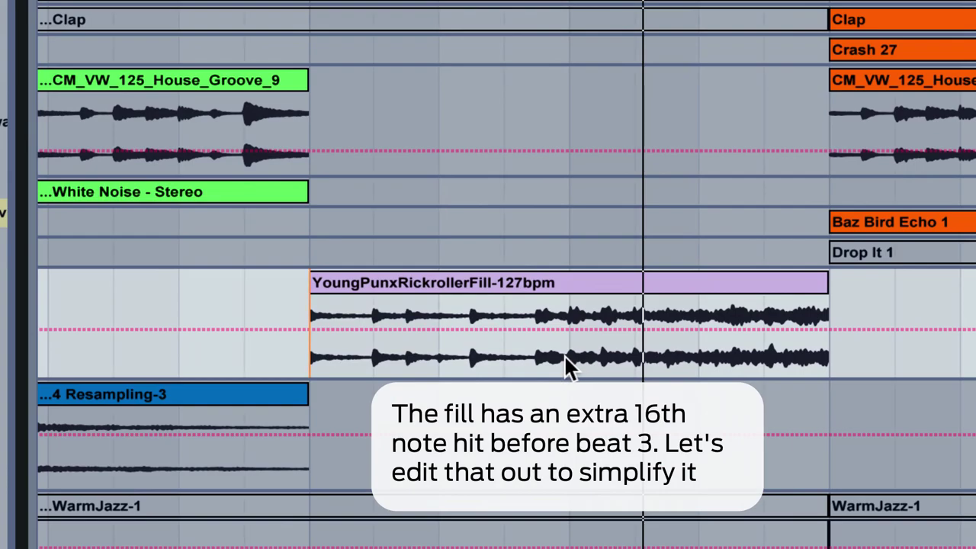
pyautogui.moveTo(438, 350)
pyautogui.mouseDown()
pyautogui.moveTo(459, 304)
pyautogui.moveTo(547, 305)
pyautogui.mouseUp()
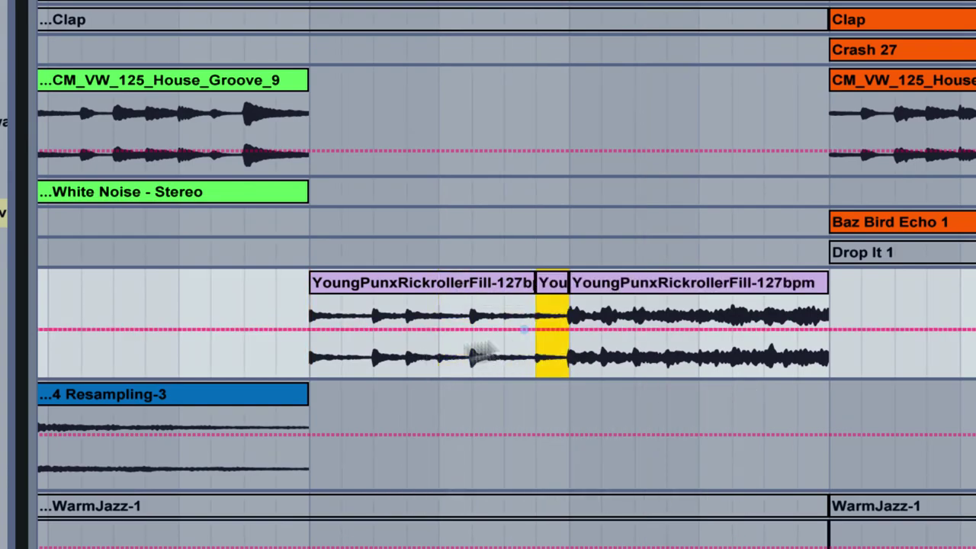
pyautogui.click(309, 352)
# Extend the White Noise riser clip at bar 31 to bar 33 and unfold its track to check the filter automation.
pyautogui.moveTo(535, 0); pyautogui.dragTo(534, 0)
pyautogui.moveTo(457, 191); pyautogui.dragTo(631, 192)
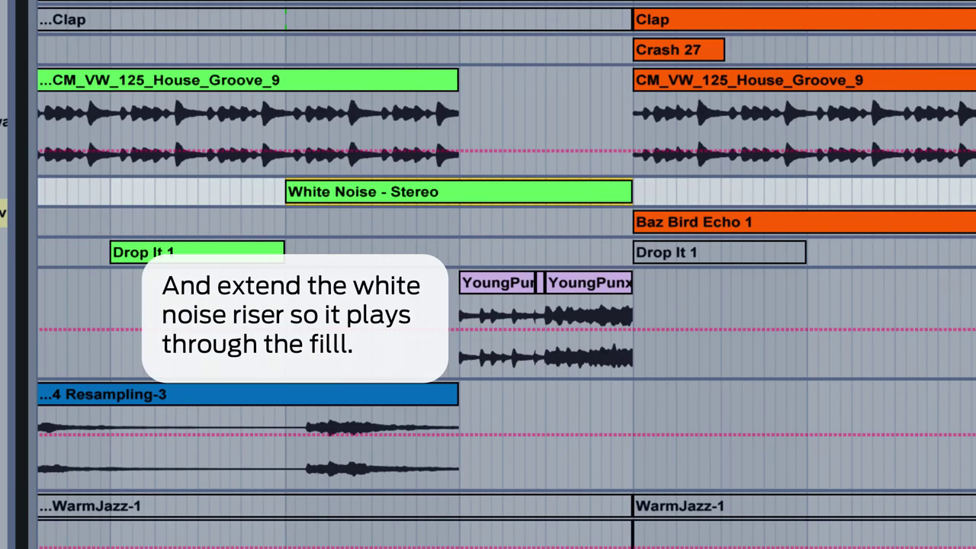
pyautogui.click(975, 191)
pyautogui.click(303, 220)
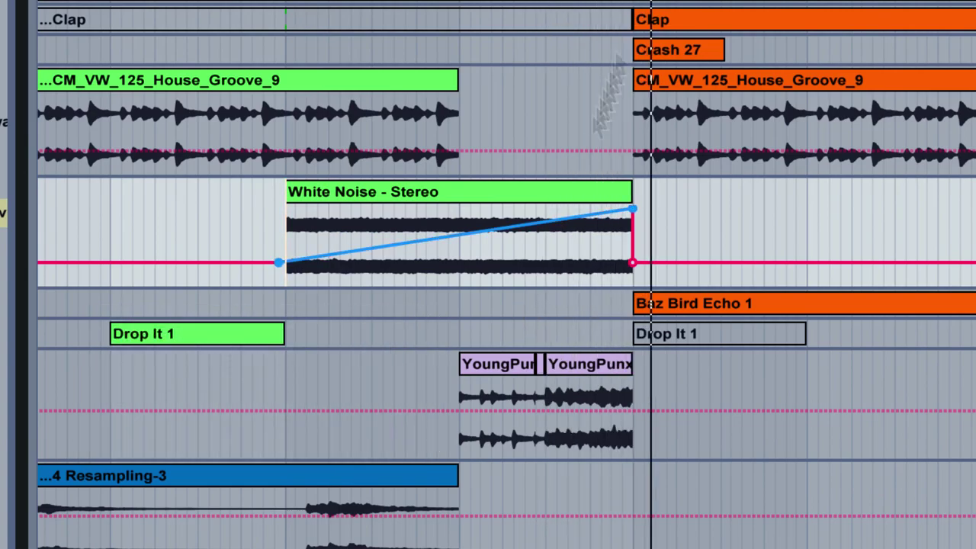
# Move the Baz Bird Echo 1 clip on the FX track from bar 41 to bar 45 so it ends at bar 49.
pyautogui.press('-')
pyautogui.press('-')
pyautogui.press('-')
pyautogui.press('-')
pyautogui.press('-')
pyautogui.press('-')
pyautogui.press('-')
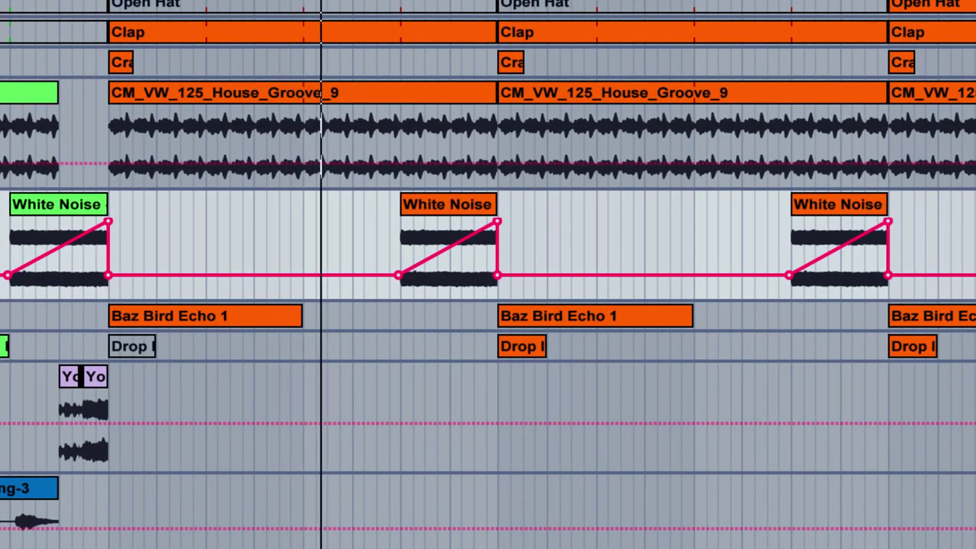
pyautogui.moveTo(436, 3); pyautogui.dragTo(204, 0)
pyautogui.moveTo(342, 320); pyautogui.dragTo(481, 327)
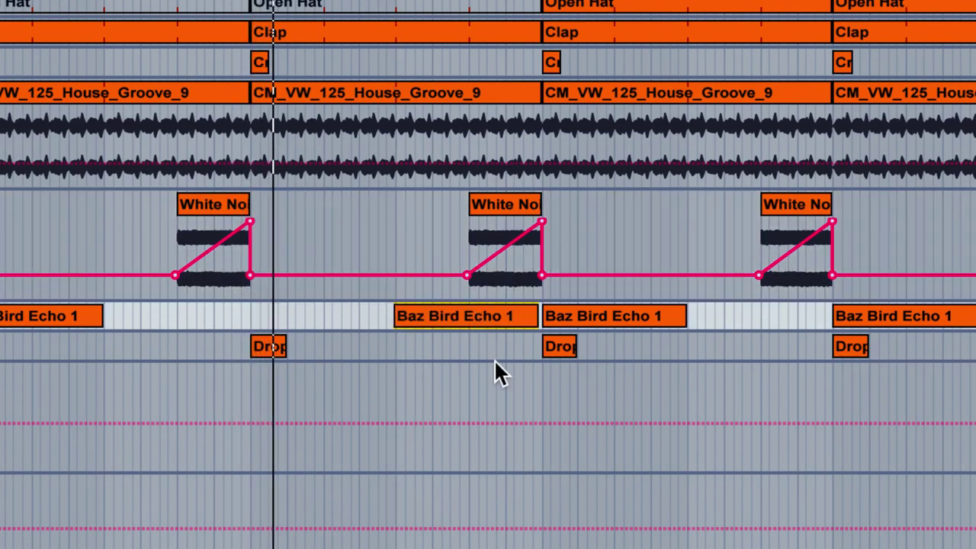
pyautogui.moveTo(523, 1); pyautogui.dragTo(524, 9)
pyautogui.moveTo(458, 317)
pyautogui.mouseDown()
pyautogui.moveTo(440, 333)
pyautogui.moveTo(441, 320)
pyautogui.mouseUp()
pyautogui.moveTo(610, 1); pyautogui.dragTo(577, 10)
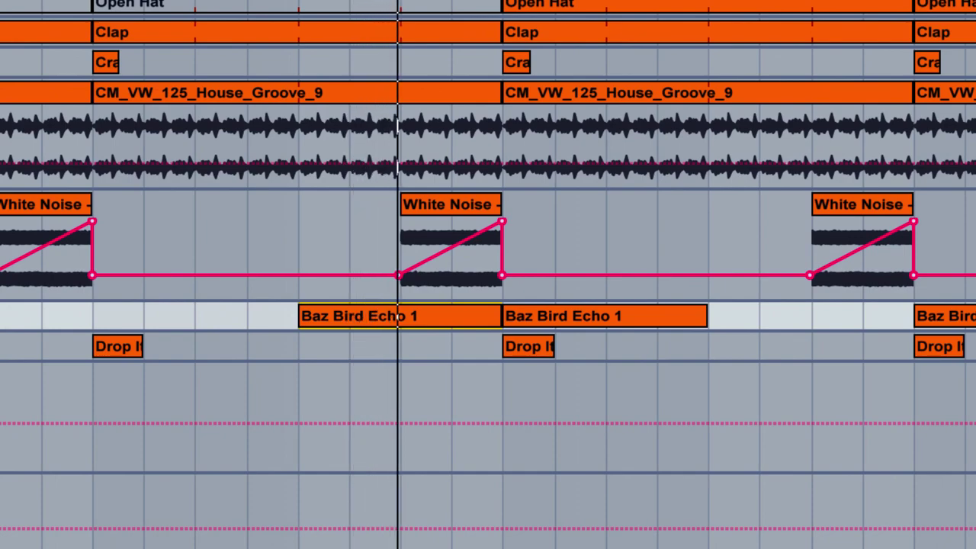
# Activate the Closed Hat and Open Hat clips in bars 41 to 49 and deactivate those in bars 49 to 57.
pyautogui.click(604, 2)
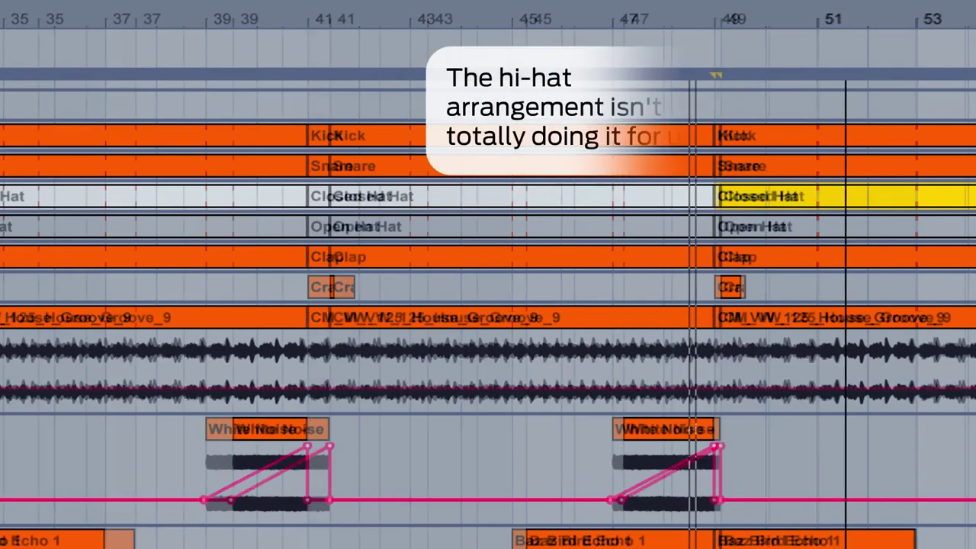
pyautogui.moveTo(845, 17); pyautogui.dragTo(716, 16)
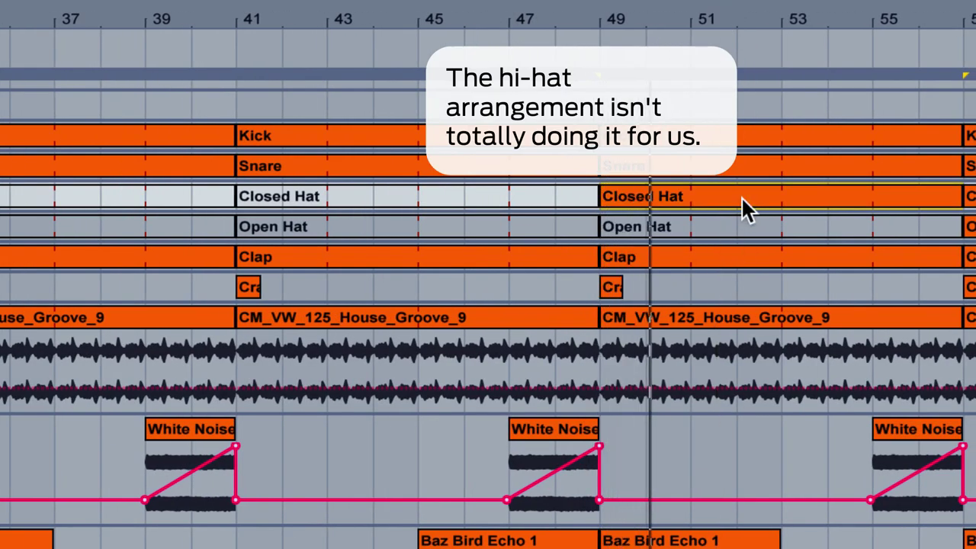
pyautogui.moveTo(787, 64); pyautogui.dragTo(726, 64)
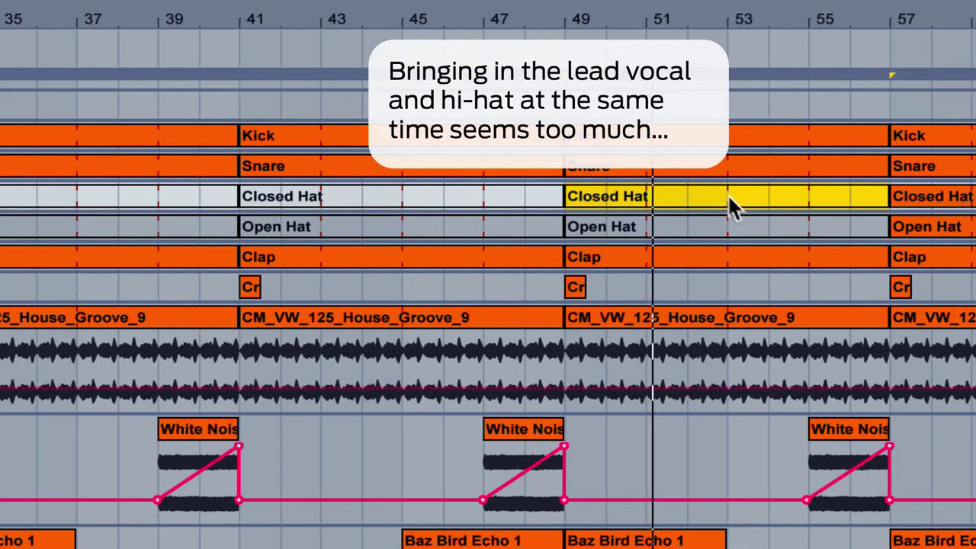
pyautogui.click(771, 224)
pyautogui.press('0')
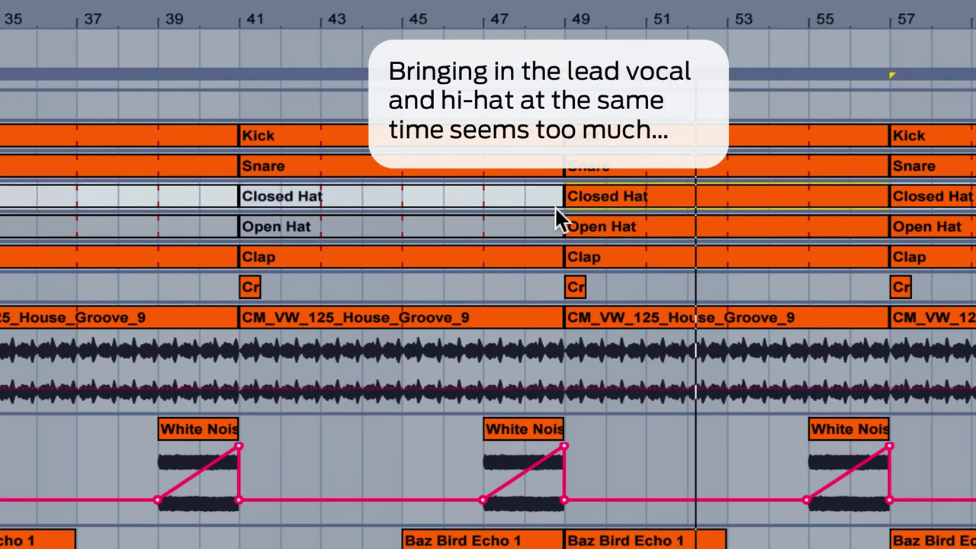
pyautogui.press('0')
pyautogui.click(507, 223)
pyautogui.press('0')
pyautogui.click(653, 193)
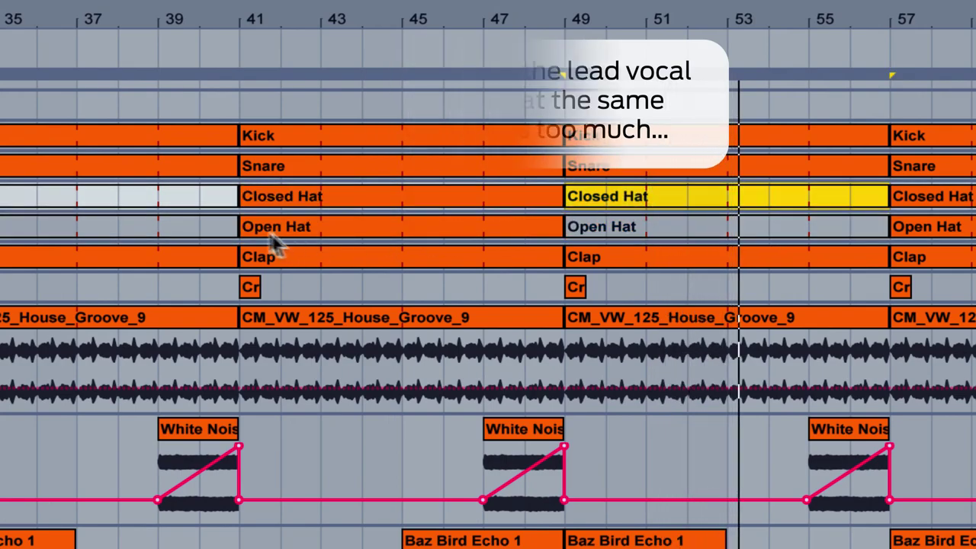
# Play from bar 41 and across bar 49 to check the hats dropping out where the vocal enters.
pyautogui.click(232, 364)
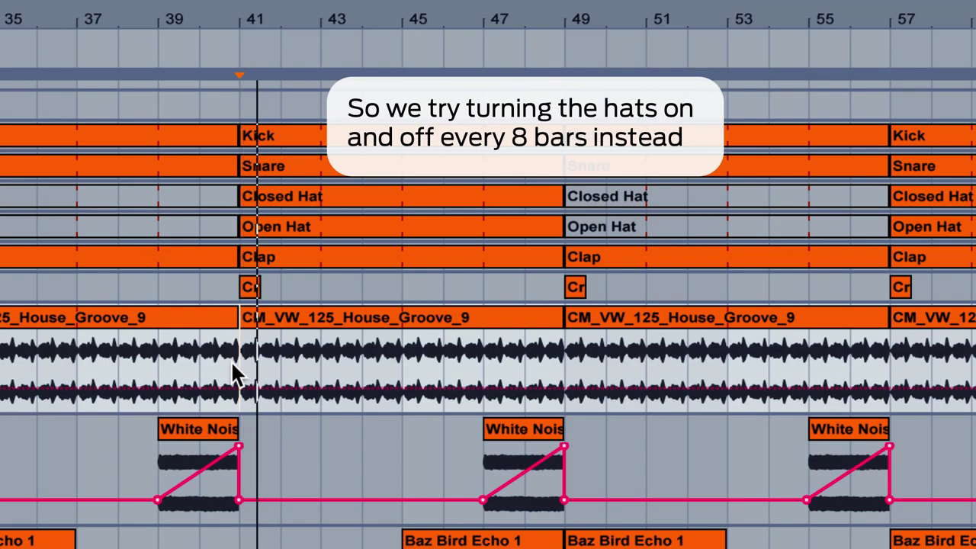
pyautogui.click(484, 364)
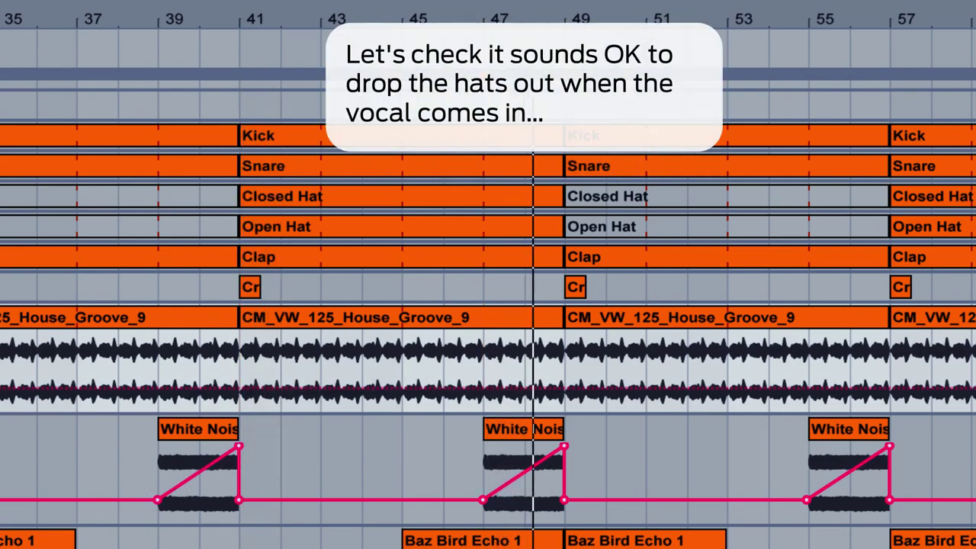
pyautogui.click(525, 105)
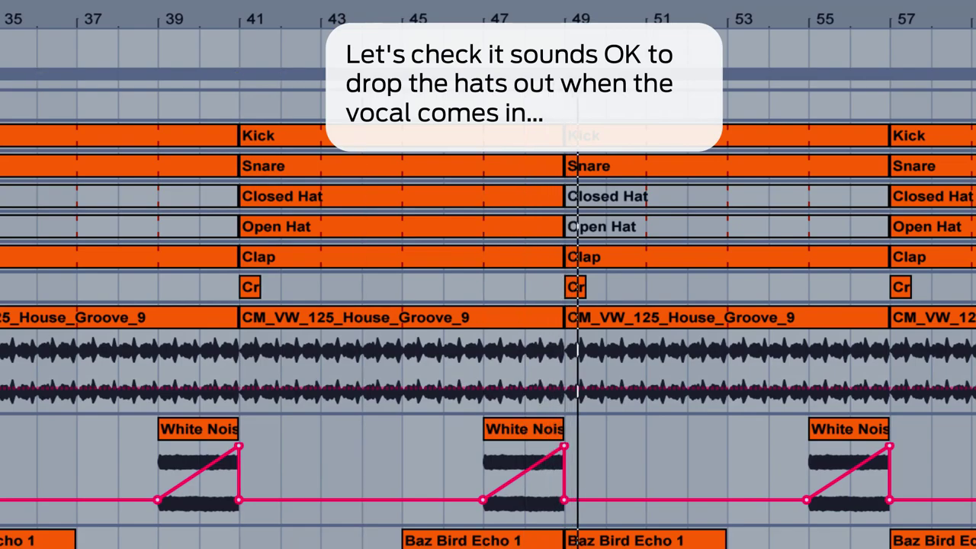
# Copy the edited drum fill on Extra 2 to bars 40, 48 and 56, and audition the copies.
pyautogui.click(200, 75)
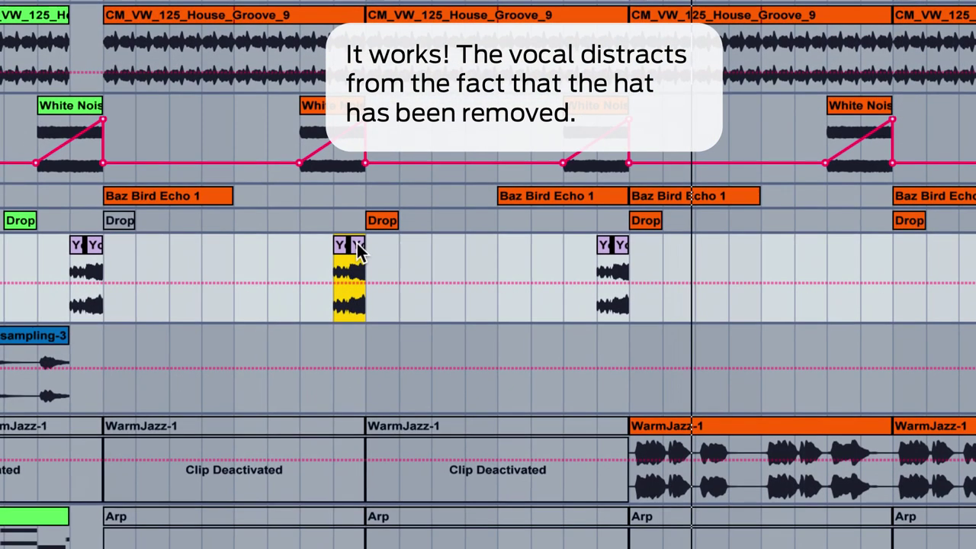
pyautogui.moveTo(357, 243); pyautogui.dragTo(873, 269)
pyautogui.click(598, 305)
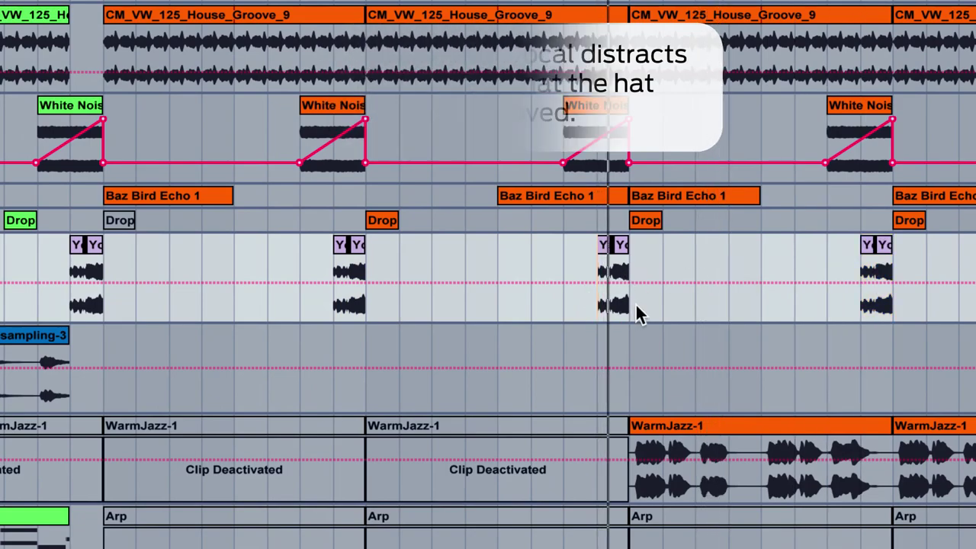
pyautogui.click(301, 305)
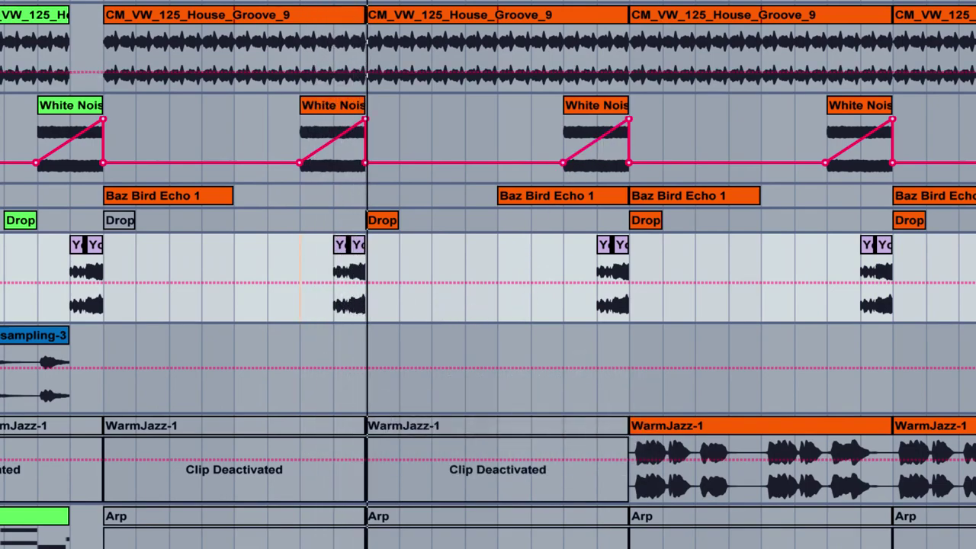
pyautogui.click(594, 302)
pyautogui.press('space')
pyautogui.press('space')
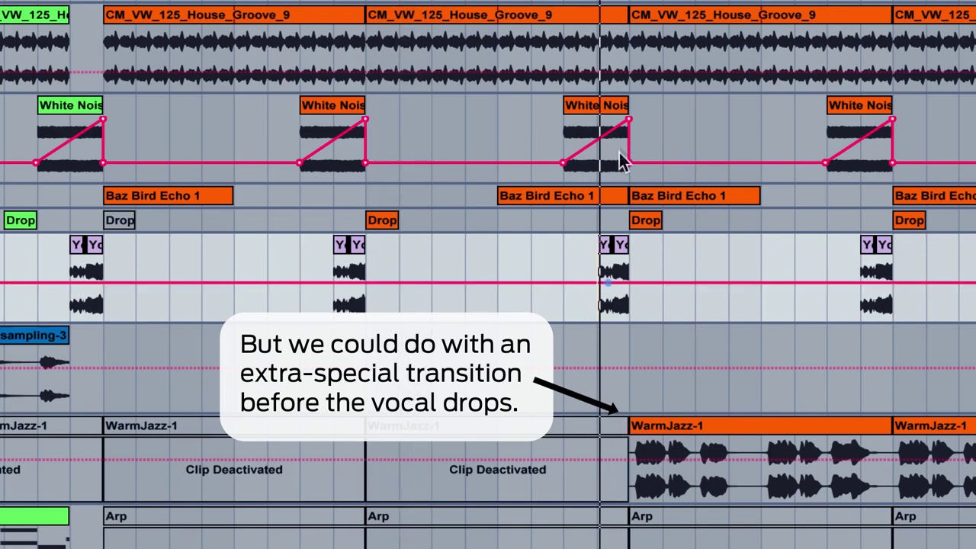
# Remove bar 48 from the Kick clip so the kick drops out before the vocal enters, and play the transition.
pyautogui.scroll(5, 620, 293)
pyautogui.press('space')
pyautogui.press('space')
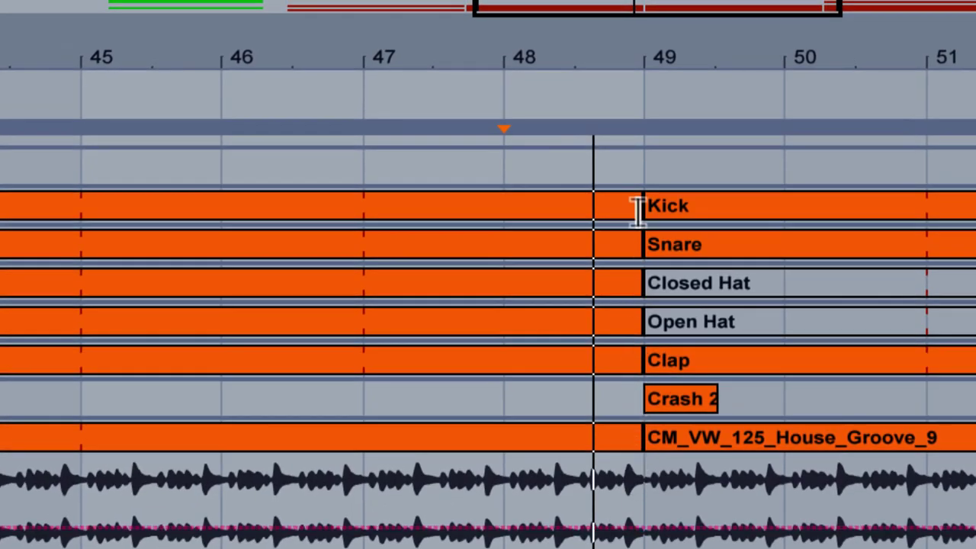
pyautogui.moveTo(637, 210); pyautogui.dragTo(502, 206)
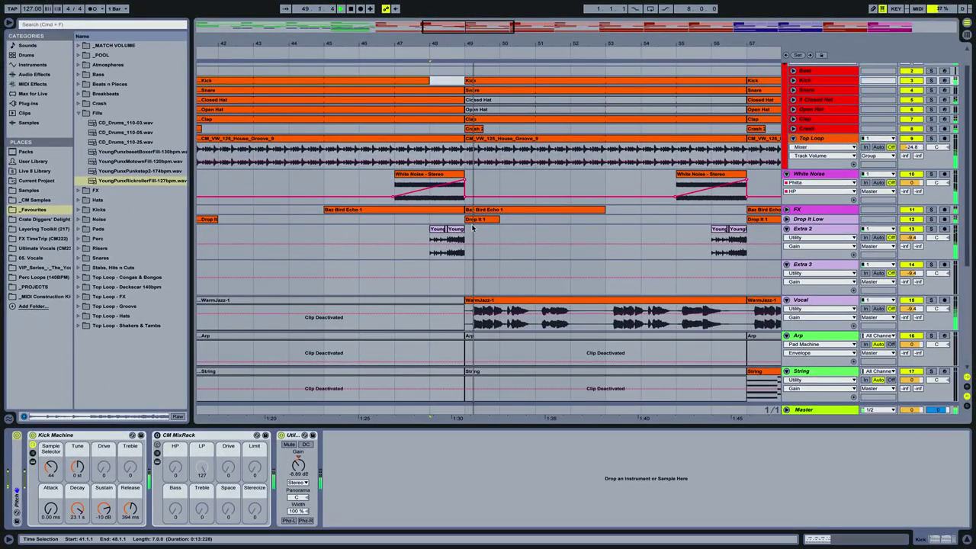
pyautogui.moveTo(472, 44); pyautogui.dragTo(432, 7)
pyautogui.moveTo(432, 46); pyautogui.dragTo(433, 23)
pyautogui.click(408, 257)
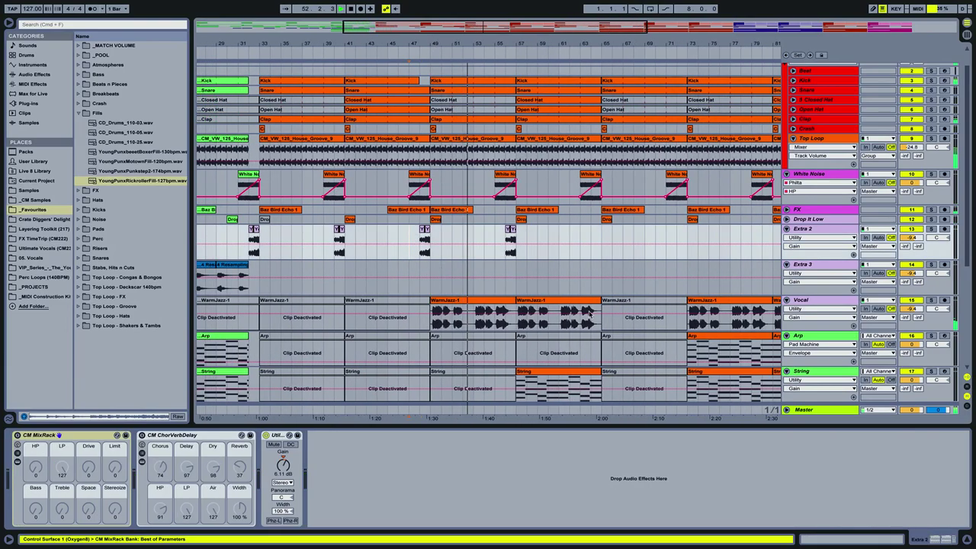
# Record a rising and falling HPF movement of the GlitchWidget rack on the Master track over bars 47 to 49.
pyautogui.scroll(-5, 438, 298)
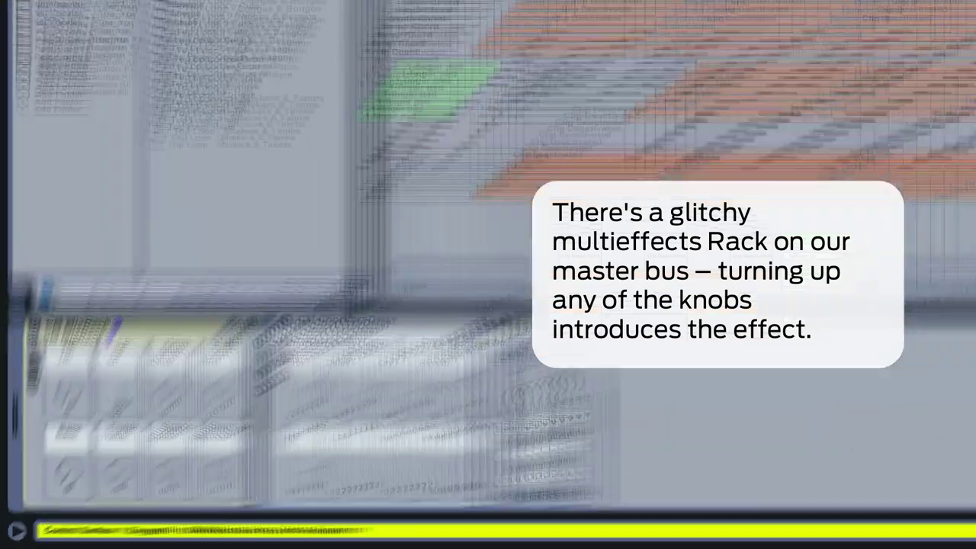
pyautogui.click(814, 410)
pyautogui.click(141, 225)
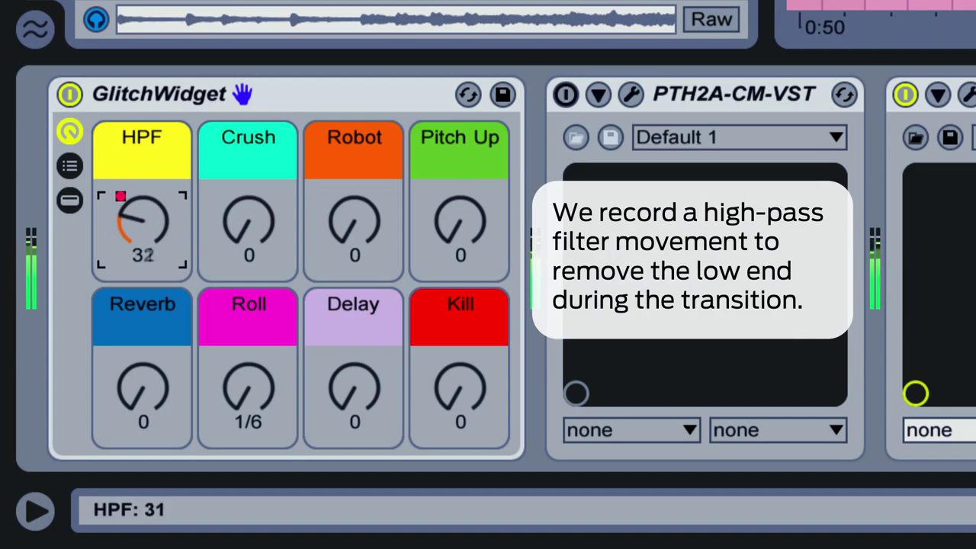
pyautogui.moveTo(142, 222); pyautogui.dragTo(142, 207)
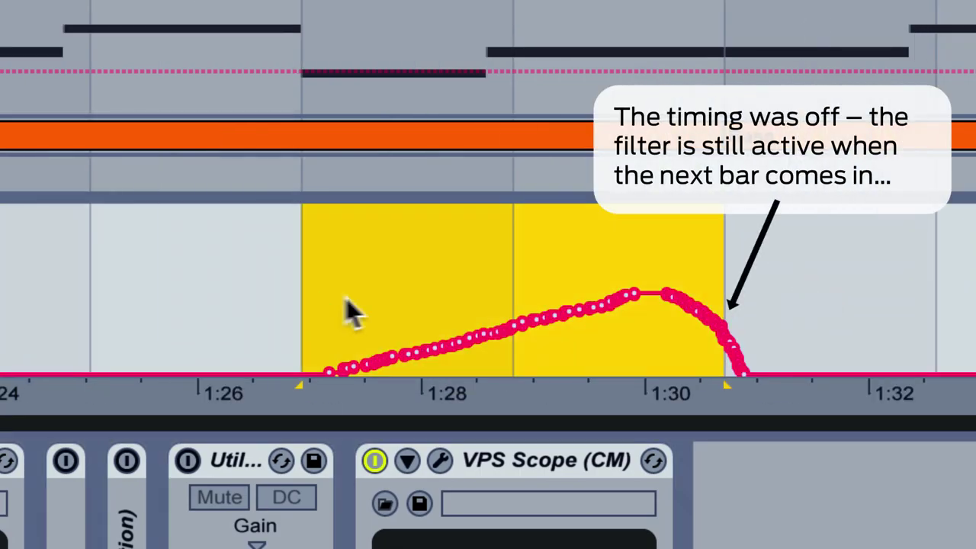
# Shift the recorded HPF automation slightly earlier so it ends before bar 49, and play from bar 47.
pyautogui.moveTo(930, 286); pyautogui.dragTo(252, 286)
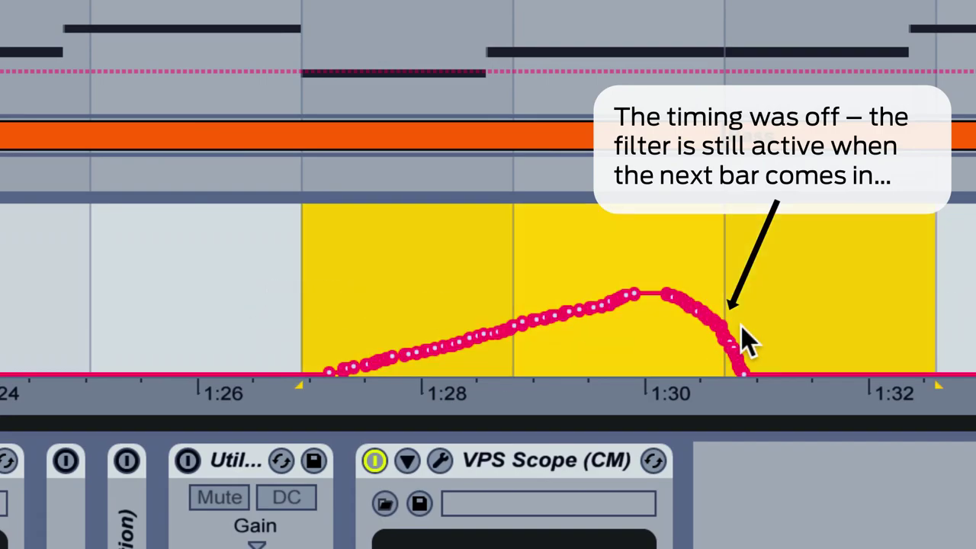
pyautogui.moveTo(719, 330); pyautogui.dragTo(689, 331)
pyautogui.click(266, 295)
pyautogui.press('space')
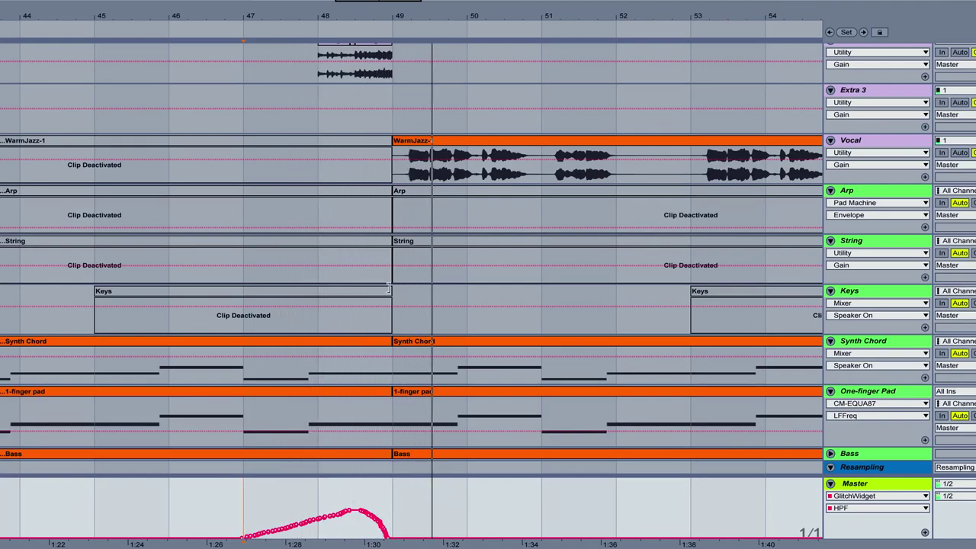
pyautogui.moveTo(420, 14); pyautogui.dragTo(253, 1)
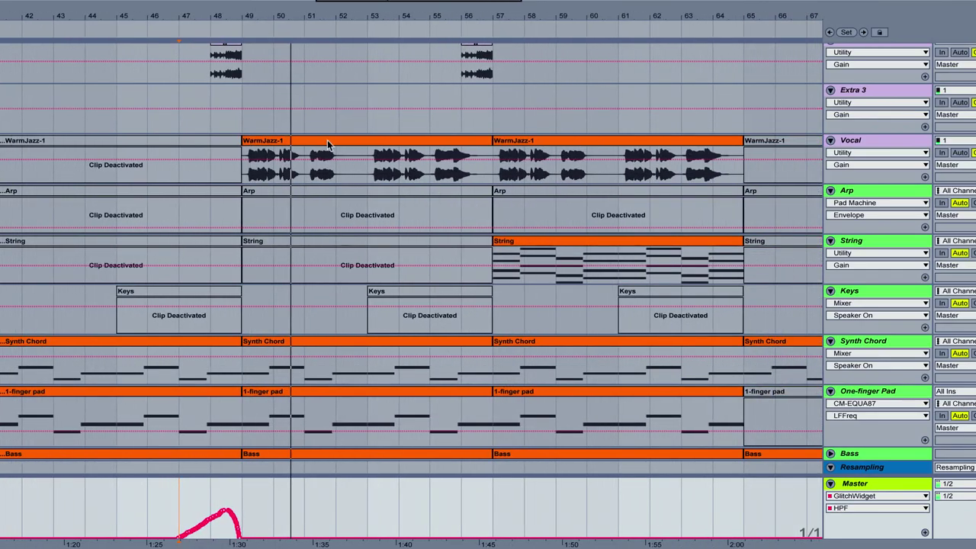
pyautogui.moveTo(355, 19); pyautogui.dragTo(289, 17)
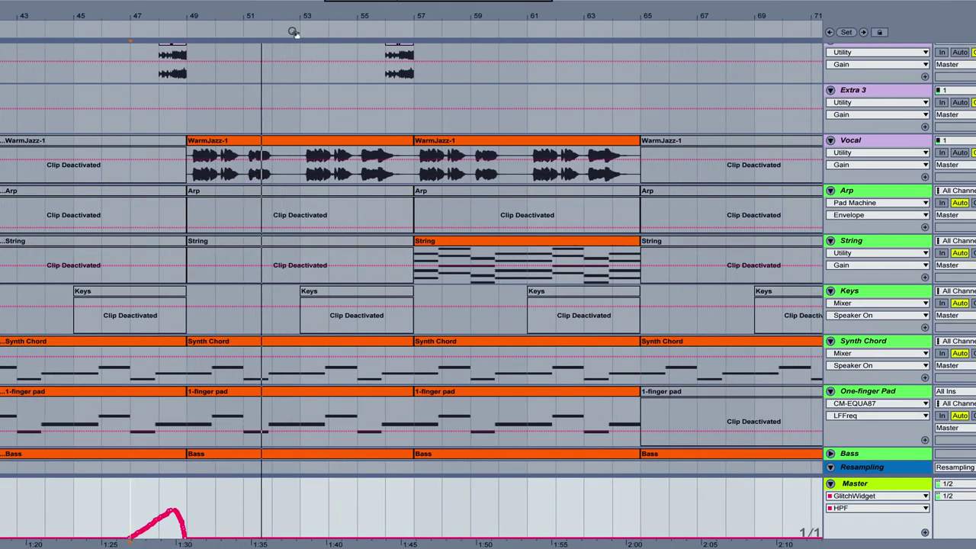
pyautogui.scroll(8, 283, 224)
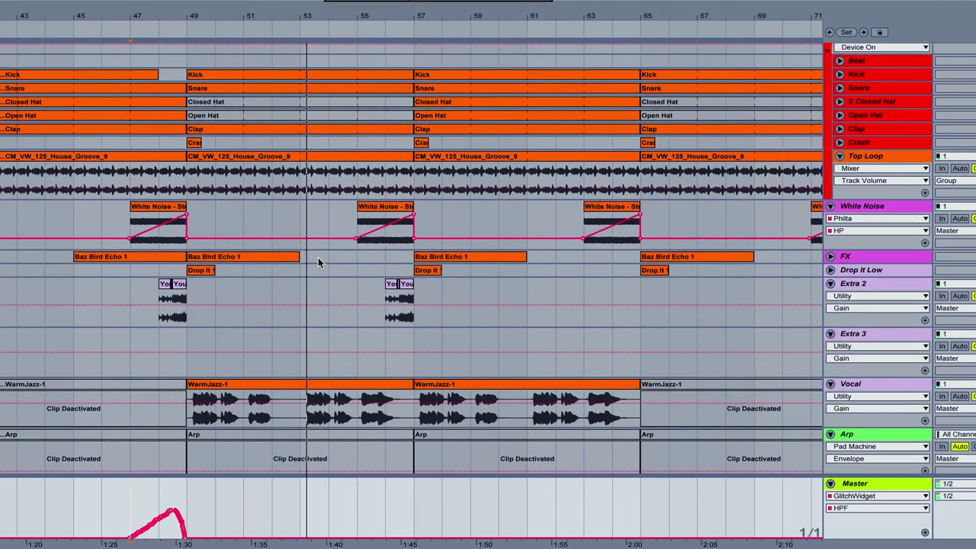
# Play the transition from bar 55 into bar 57 to judge how the vocal section builds.
pyautogui.scroll(1, 318, 258)
pyautogui.moveTo(359, 23); pyautogui.dragTo(296, 8)
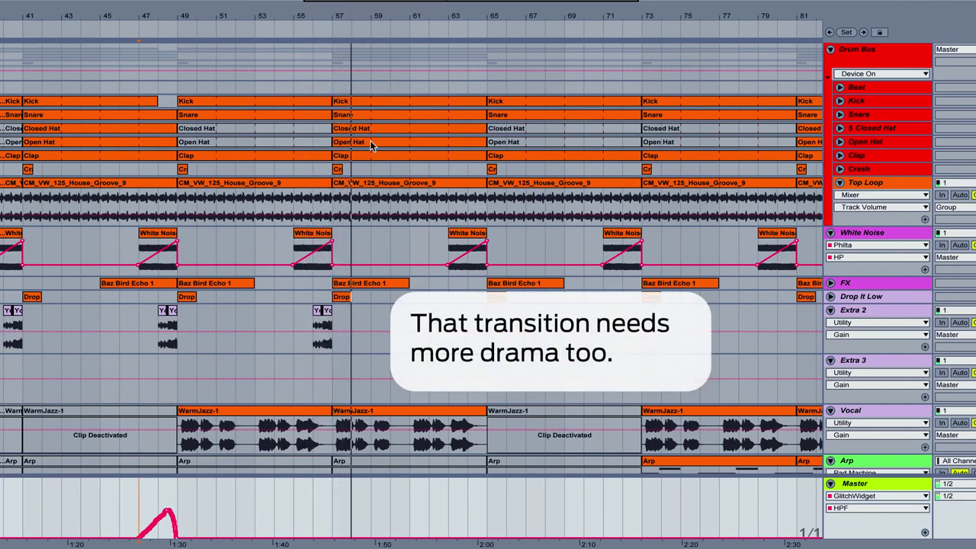
pyautogui.press('space')
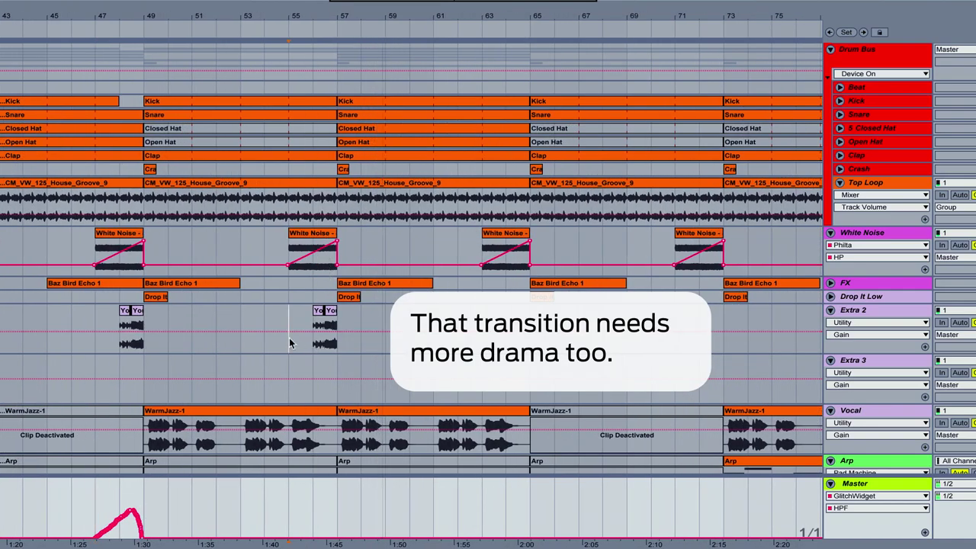
pyautogui.click(290, 341)
pyautogui.press('space')
pyautogui.moveTo(311, 16); pyautogui.dragTo(311, 57)
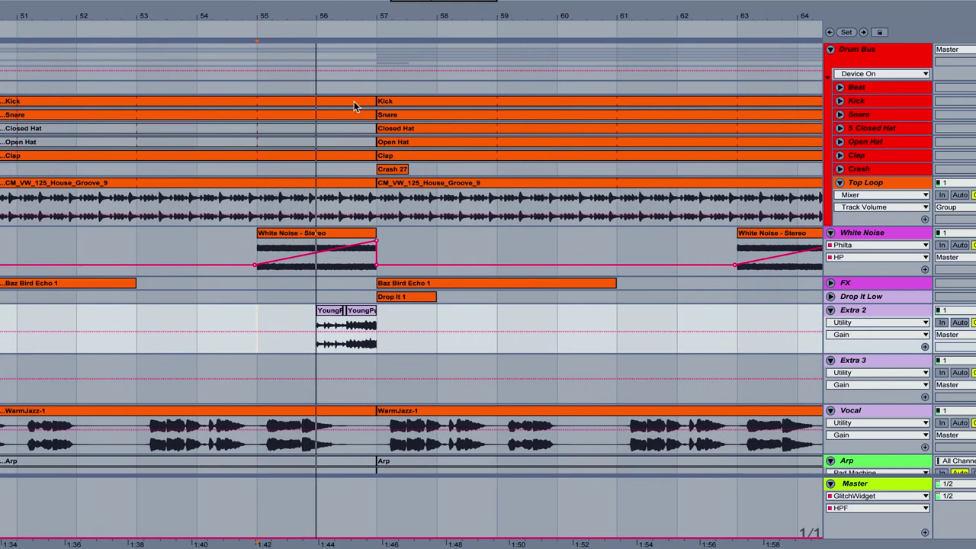
pyautogui.scroll(-2, 311, 259)
pyautogui.press('space')
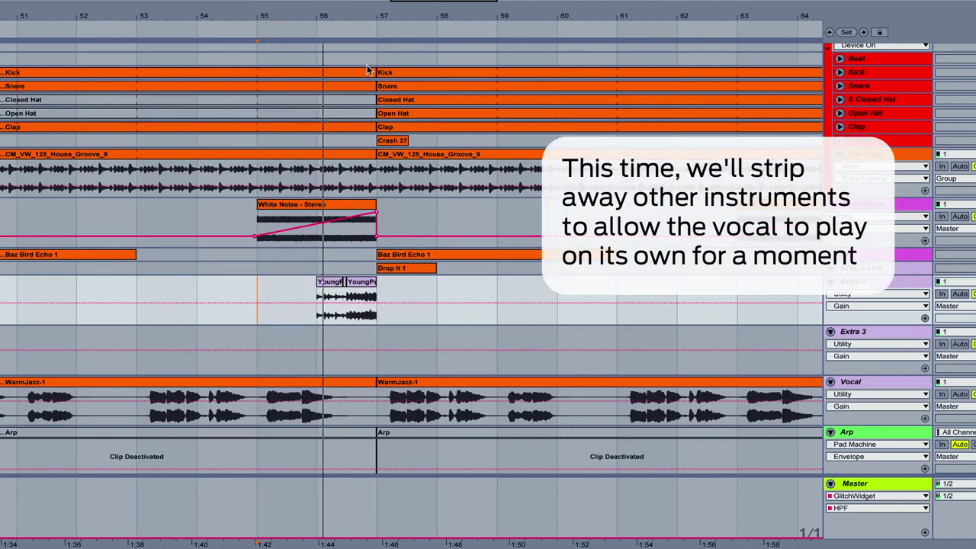
# Delete the first two pieces of the drum fill at bar 56 on Extra 2, keeping only its last half bar.
pyautogui.scroll(3, 336, 285)
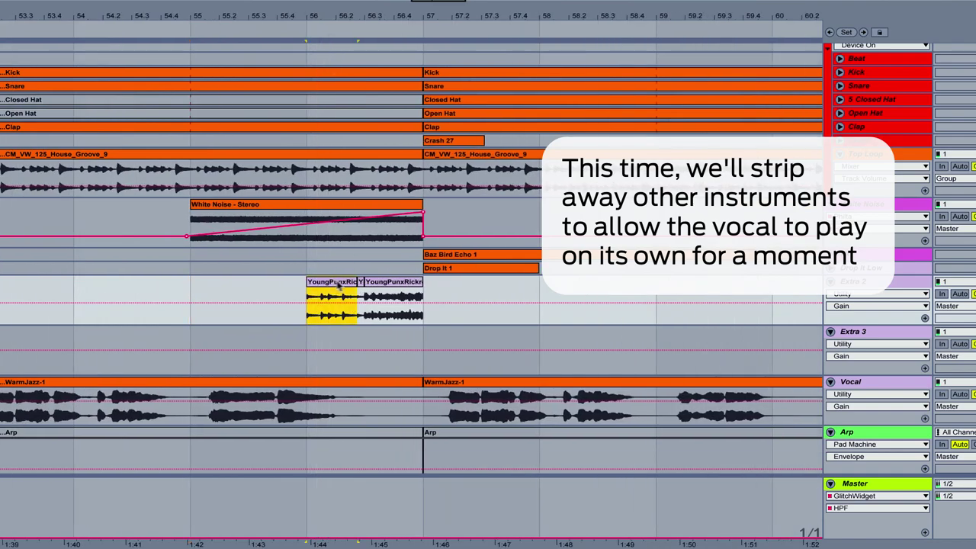
pyautogui.click(360, 282)
pyautogui.press('Delete')
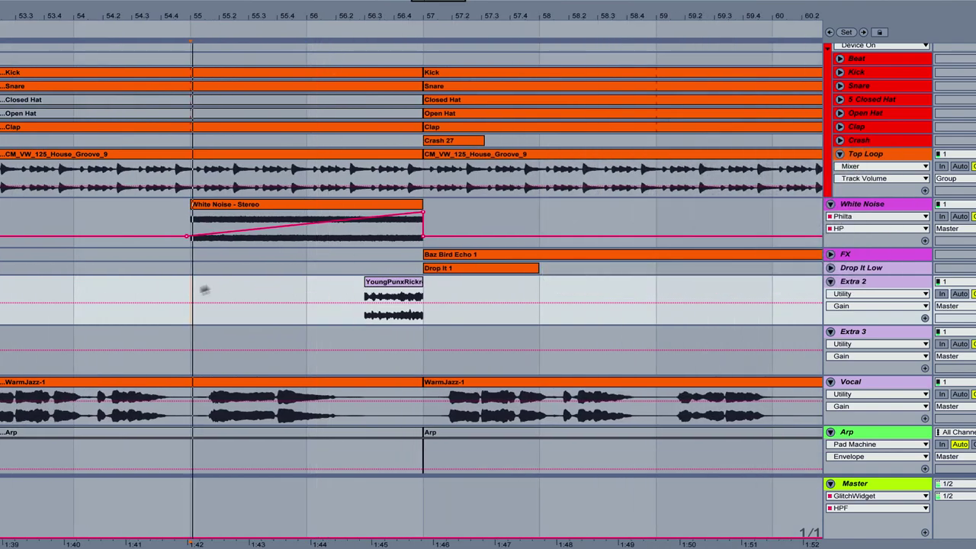
# Cut the Top Loop, Snare, Closed Hat, Open Hat and Clap parts over bars 55 and 56, and play from bar 53.
pyautogui.moveTo(418, 155); pyautogui.dragTo(185, 155)
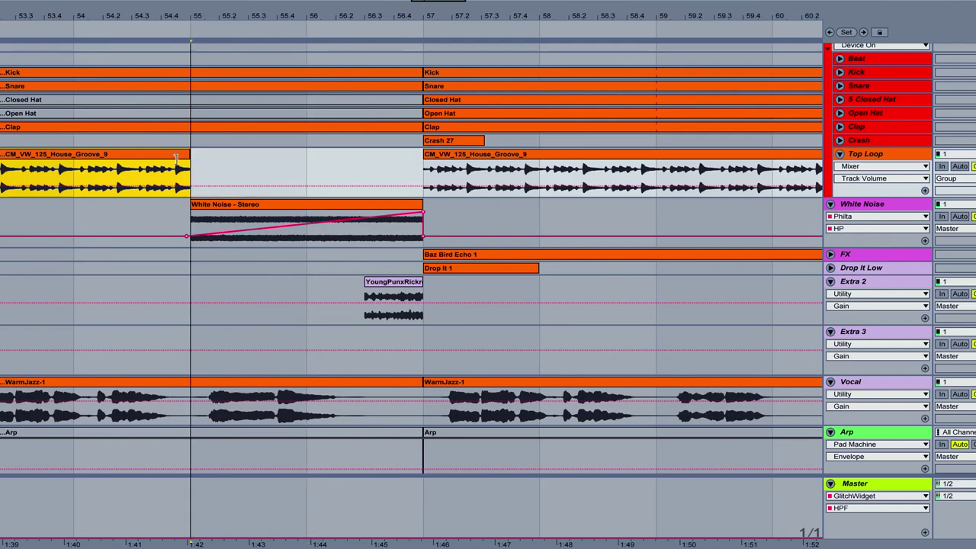
pyautogui.moveTo(417, 155); pyautogui.dragTo(181, 90)
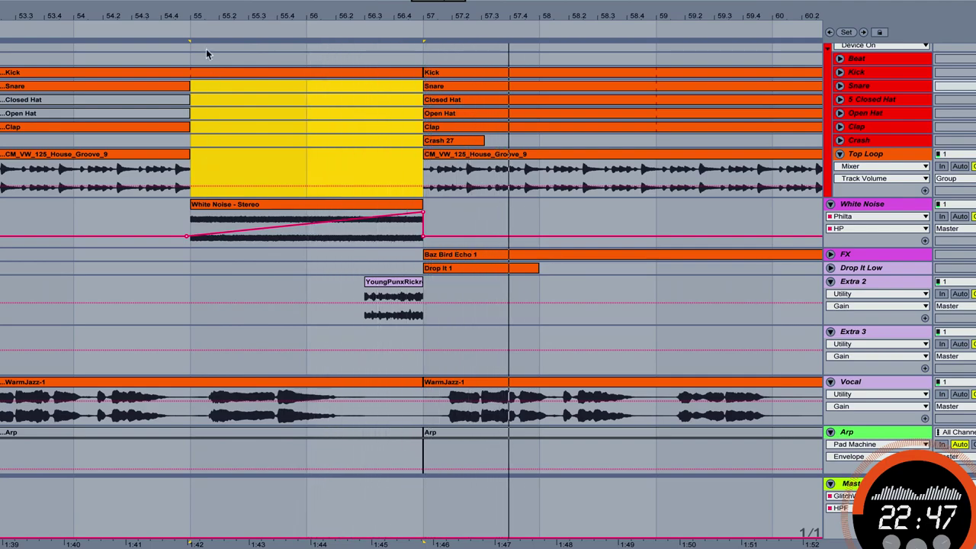
pyautogui.moveTo(206, 10); pyautogui.dragTo(214, 6)
pyautogui.press('space')
pyautogui.click(102, 218)
pyautogui.press('space')
# Trim the Synth Chord, One-finger Pad and Bass clips before bar 57 to end at bar 55, and play from bar 53.
pyautogui.scroll(-8, 201, 271)
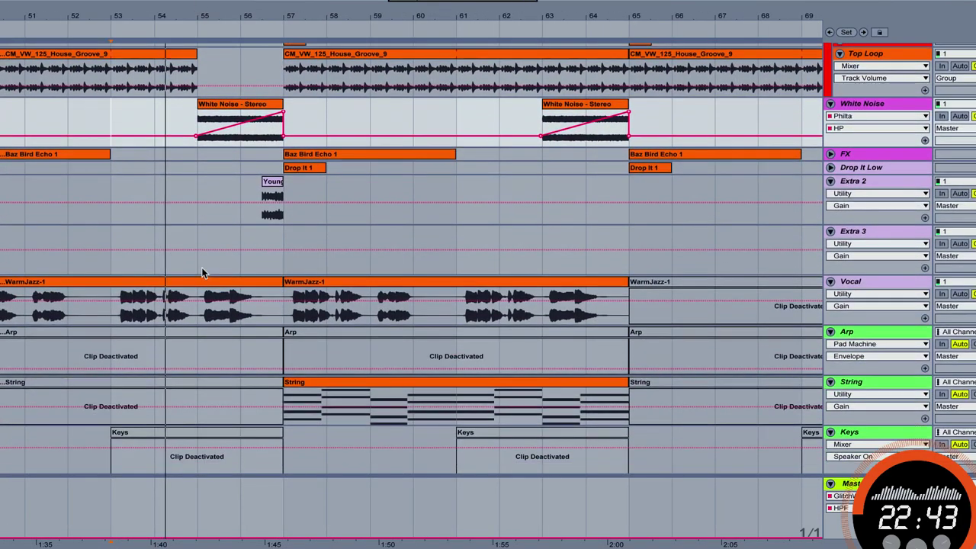
pyautogui.scroll(-3, 202, 269)
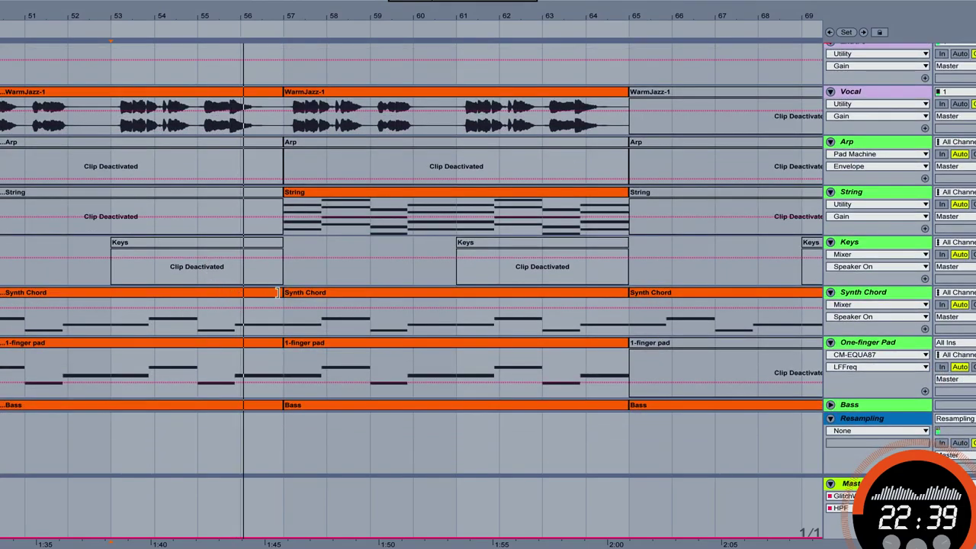
pyautogui.moveTo(277, 292); pyautogui.dragTo(197, 292)
pyautogui.click(113, 319)
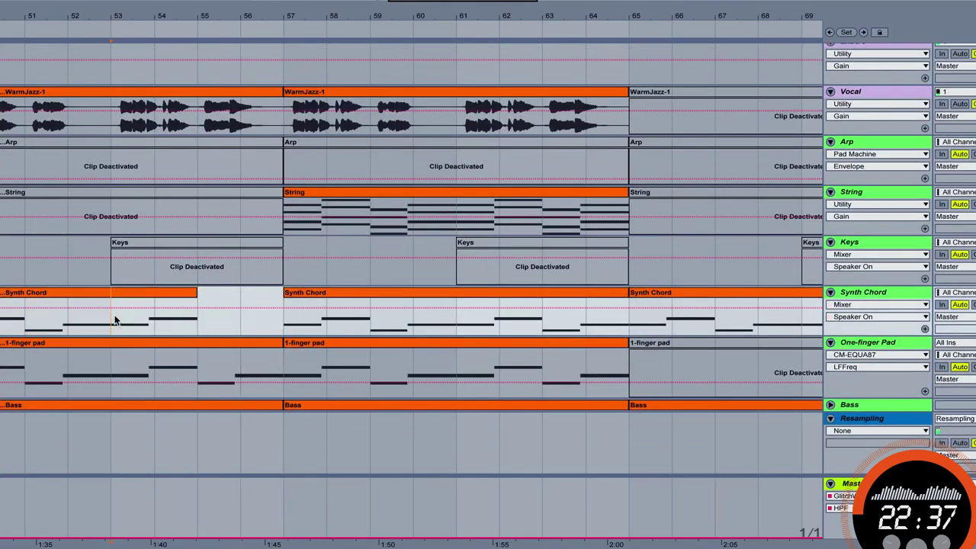
pyautogui.moveTo(282, 343); pyautogui.dragTo(200, 347)
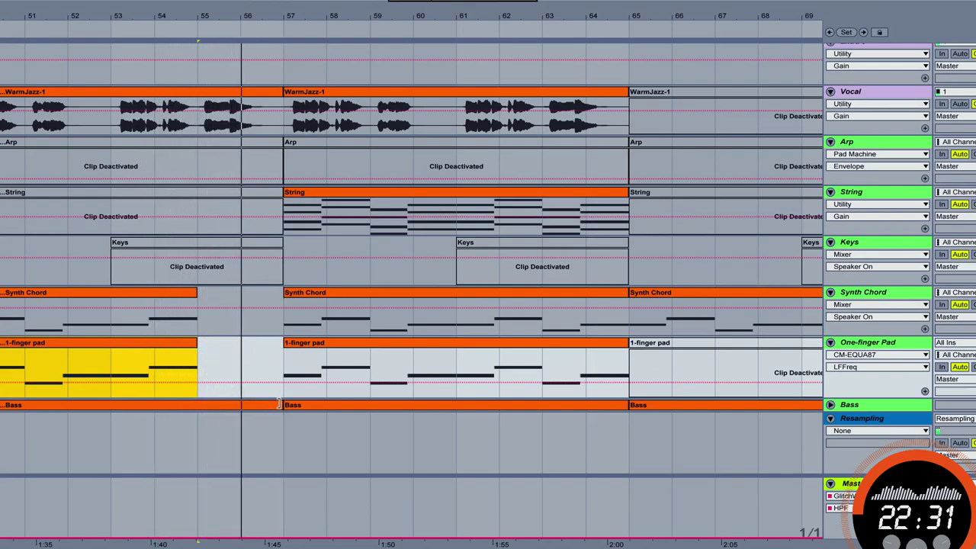
pyautogui.click(208, 406)
pyautogui.click(158, 367)
pyautogui.press('space')
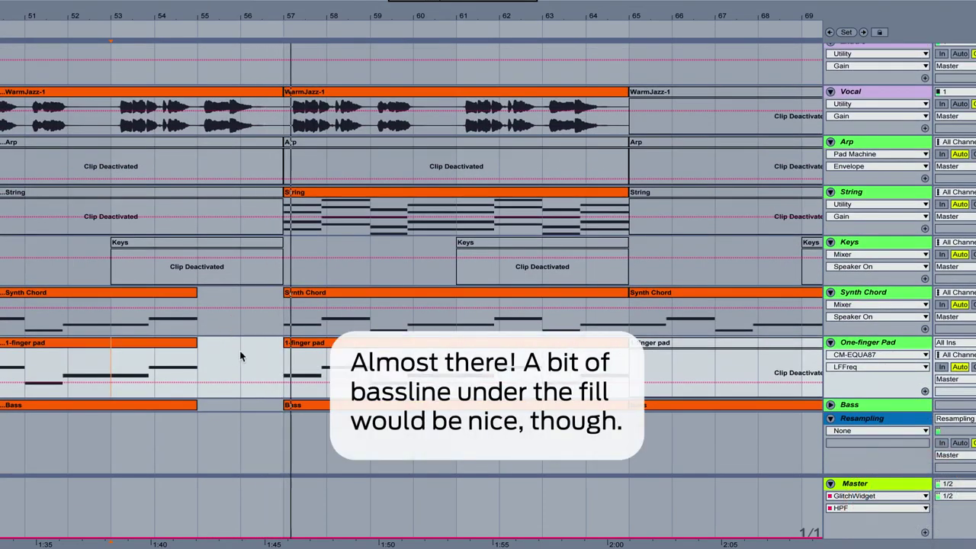
# Extend the Bass clip back to bar 57 and delete bar 55 from it, leaving the bassline in bar 56.
pyautogui.moveTo(197, 406); pyautogui.dragTo(283, 406)
pyautogui.click(830, 405)
pyautogui.moveTo(209, 438); pyautogui.dragTo(200, 438)
pyautogui.press('Delete')
pyautogui.click(154, 439)
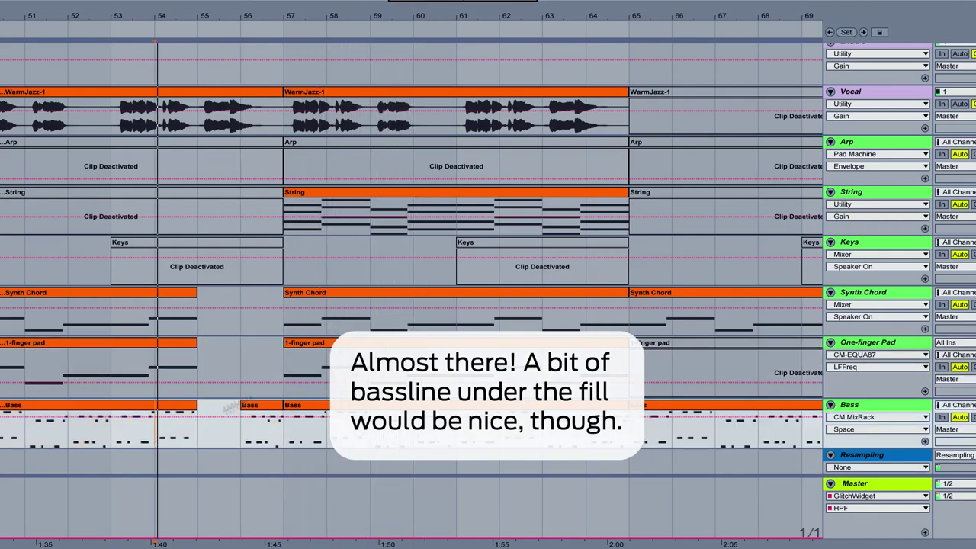
# Trim the start of the short Bass clip to 56.3 so it matches the drum fill, and play from bar 55.
pyautogui.moveTo(296, 14); pyautogui.dragTo(208, 38)
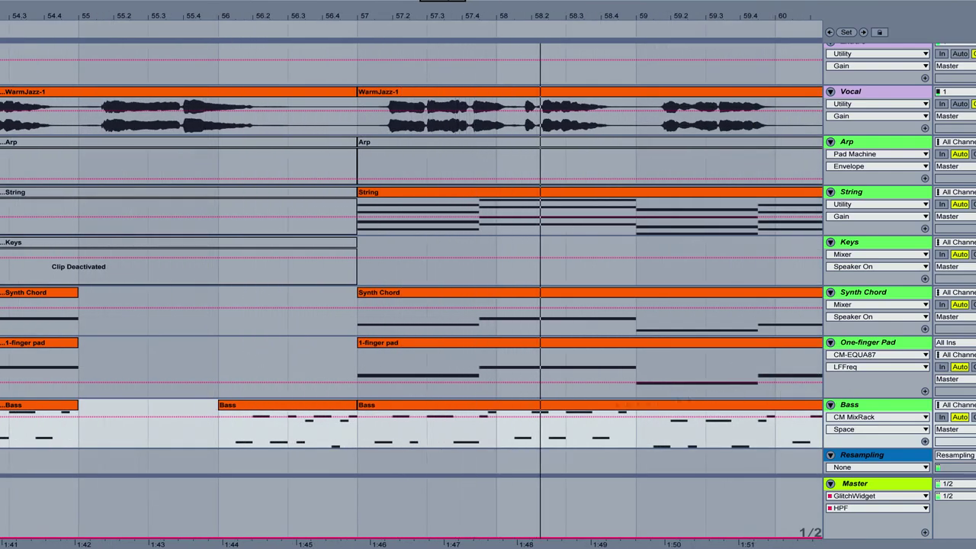
pyautogui.moveTo(220, 405); pyautogui.dragTo(289, 405)
pyautogui.scroll(4, 248, 359)
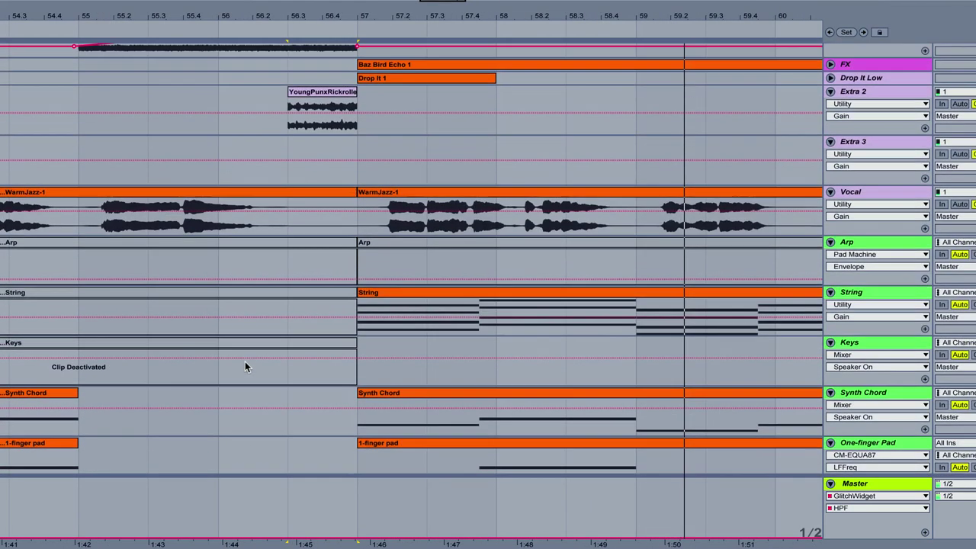
pyautogui.scroll(5, 245, 361)
pyautogui.click(95, 298)
pyautogui.press('space')
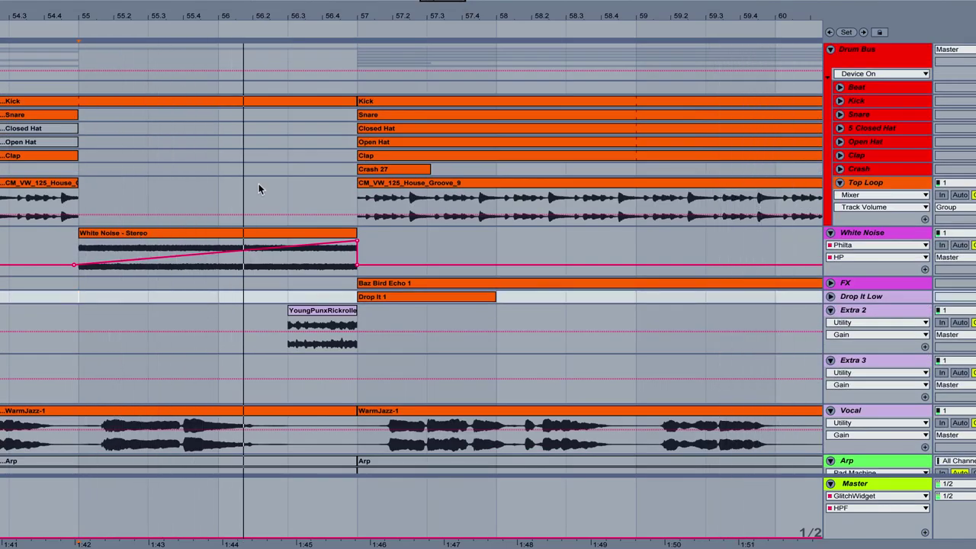
# Replay the stripped-back transition from bar 55 and listen to the vocal and FX overlap at bar 57.
pyautogui.moveTo(287, 15); pyautogui.dragTo(287, 4)
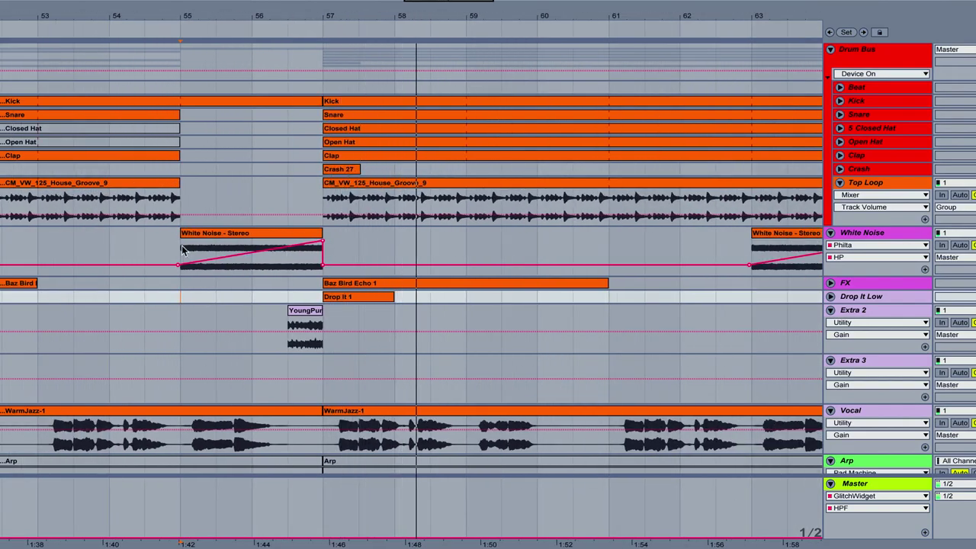
pyautogui.moveTo(301, 16); pyautogui.dragTo(301, 7)
pyautogui.press('space')
pyautogui.click(225, 245)
pyautogui.press('space')
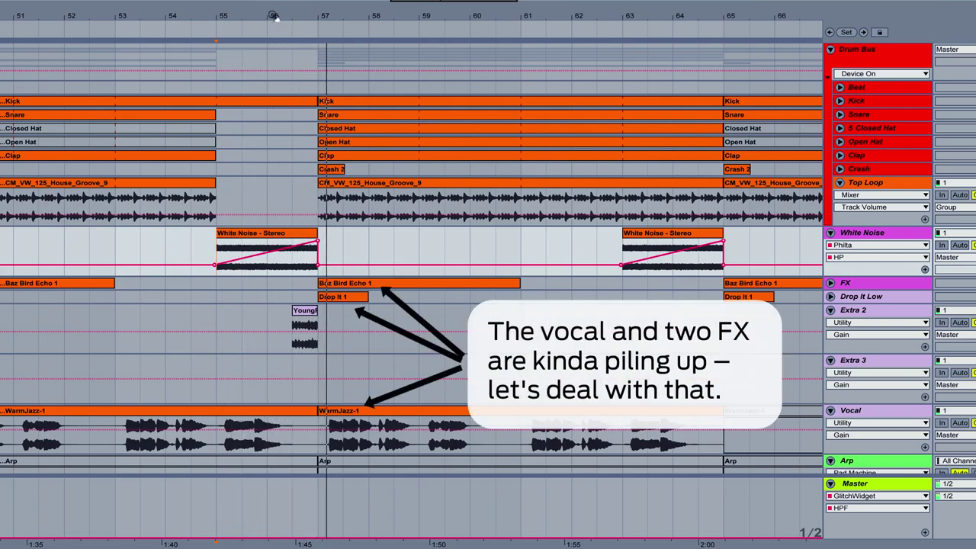
pyautogui.moveTo(274, 15); pyautogui.dragTo(322, 26)
pyautogui.moveTo(379, 17); pyautogui.dragTo(299, 18)
pyautogui.click(210, 204)
pyautogui.press('space')
pyautogui.press('space')
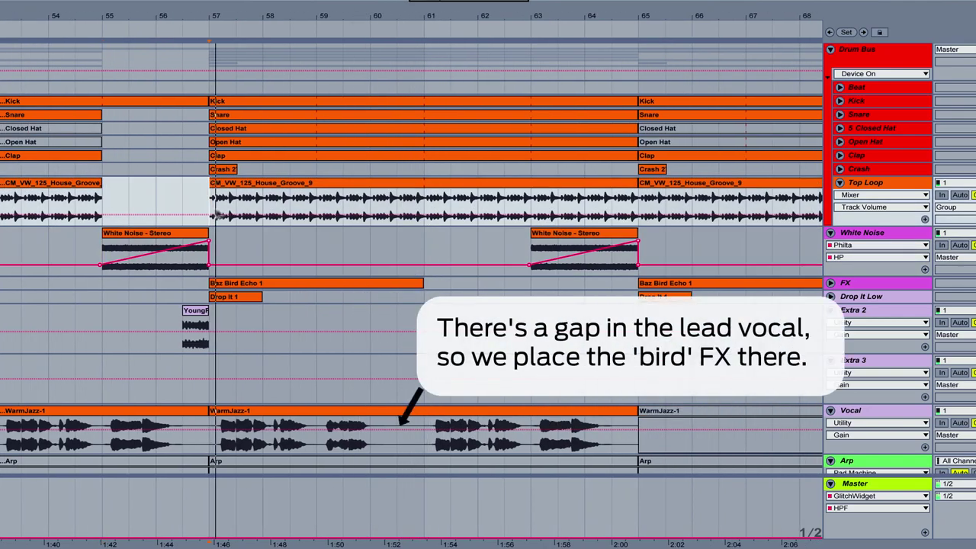
# Move the Baz Bird Echo 1 clips at bars 57 and 49 into the vocal gaps, and deactivate Drop It 1 at bars 57 and 65.
pyautogui.moveTo(276, 283); pyautogui.dragTo(458, 289)
pyautogui.moveTo(473, 15); pyautogui.dragTo(287, 17)
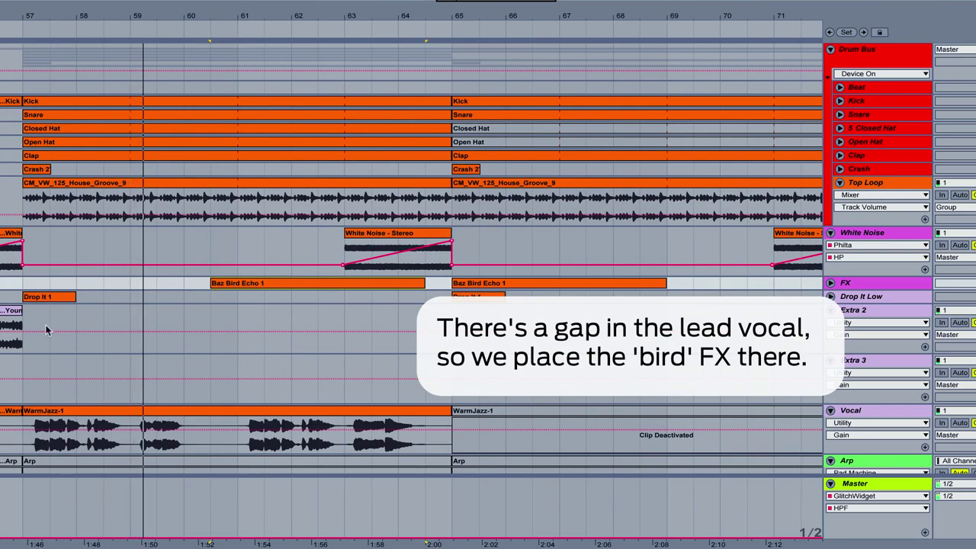
pyautogui.click(56, 300)
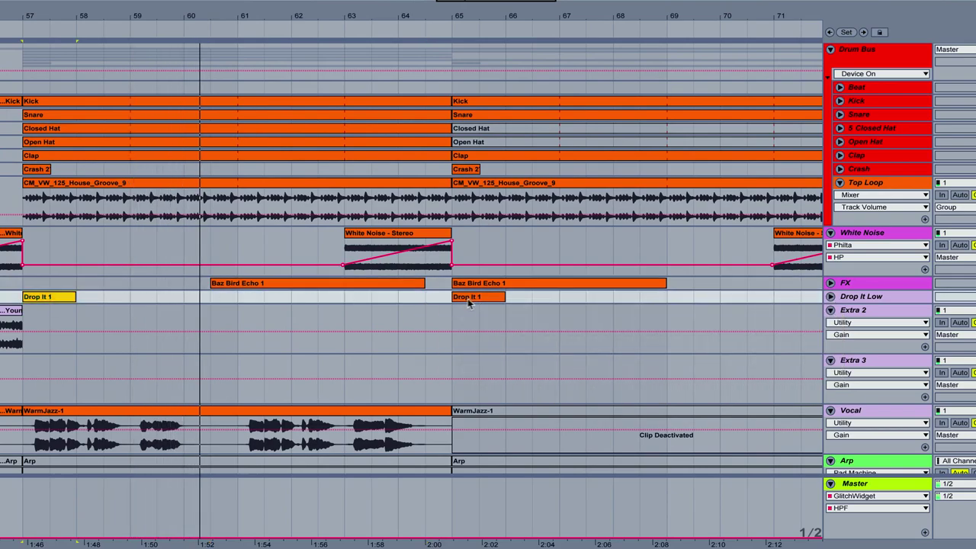
pyautogui.click(469, 299)
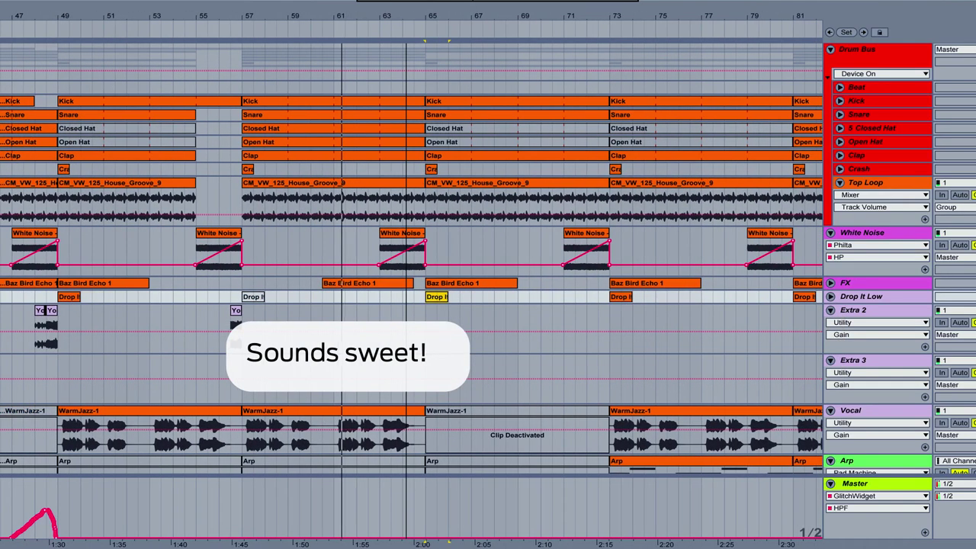
pyautogui.moveTo(111, 284); pyautogui.dragTo(191, 292)
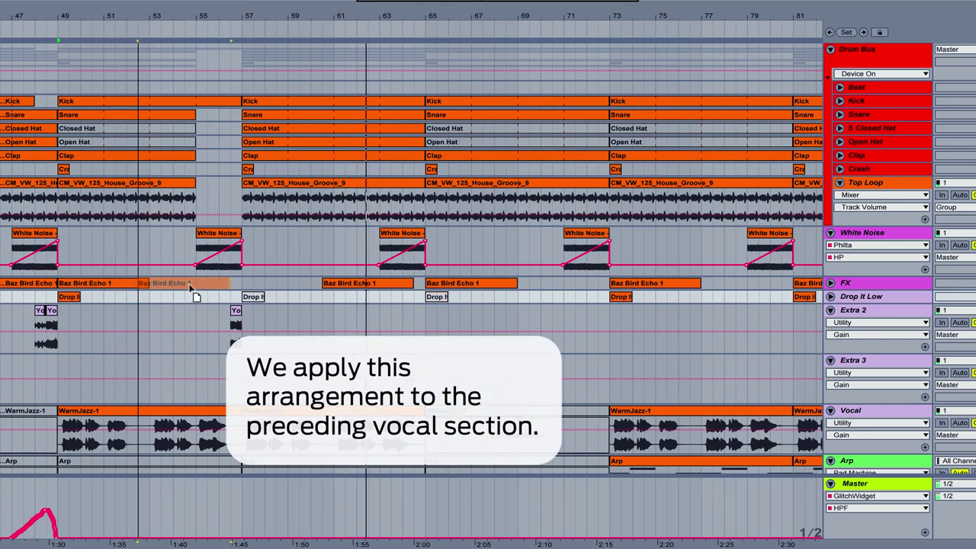
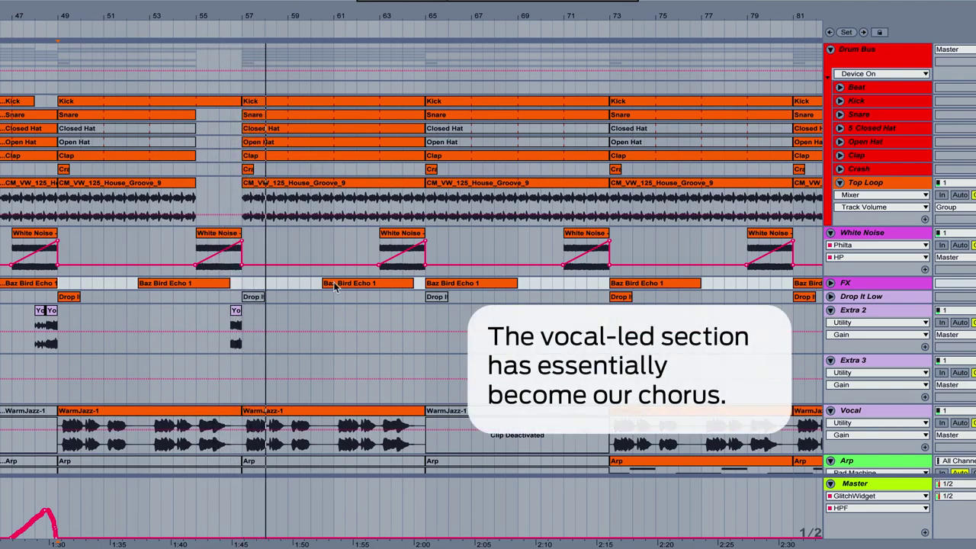
# Copy the half-bar drum fill on Extra 2 to the last half of bar 64, just before the verse.
pyautogui.moveTo(294, 12); pyautogui.dragTo(338, 8)
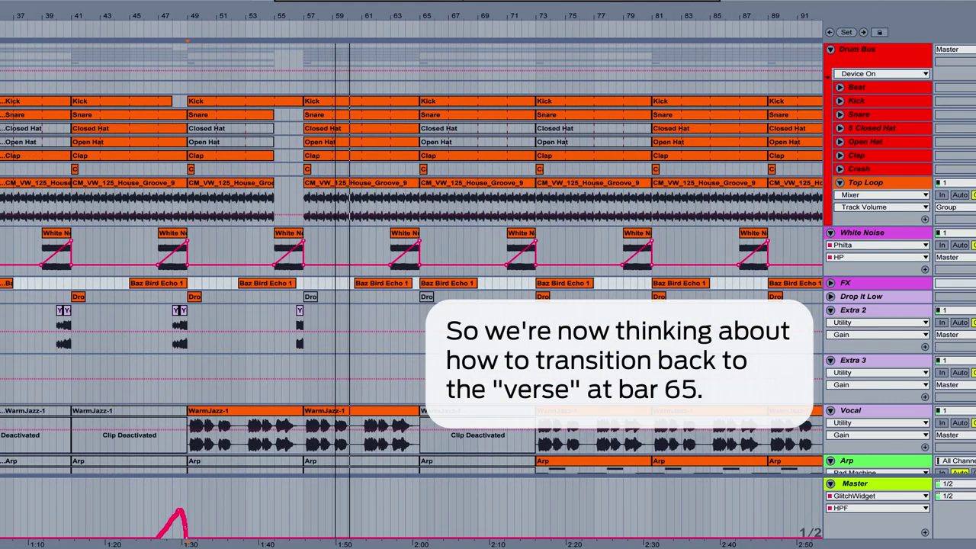
pyautogui.moveTo(407, 15); pyautogui.dragTo(406, 5)
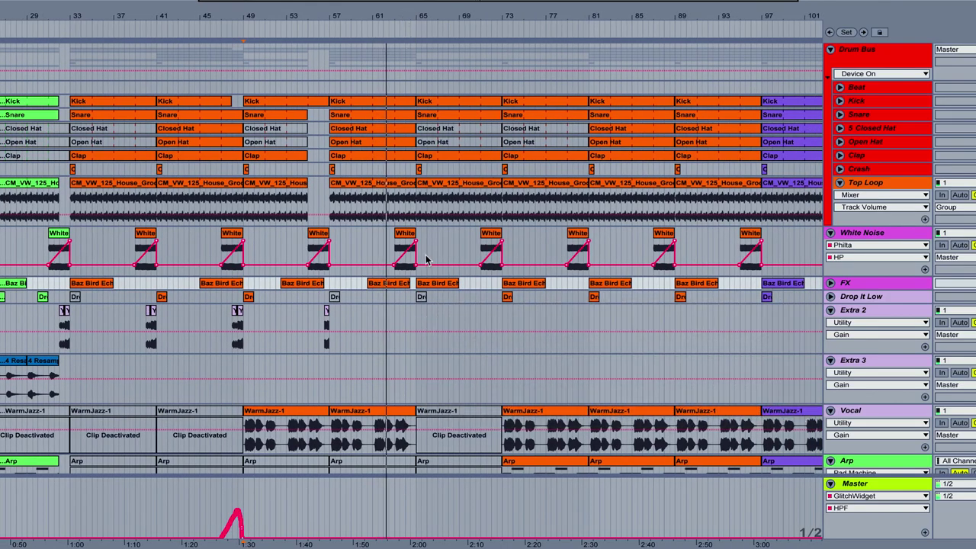
pyautogui.moveTo(420, 14); pyautogui.dragTo(384, 76)
pyautogui.scroll(-2, 366, 183)
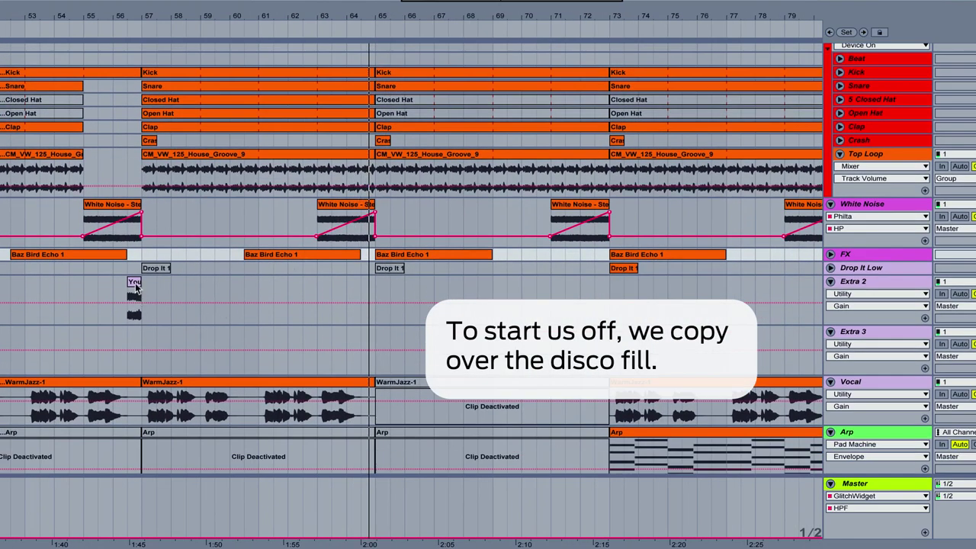
pyautogui.moveTo(369, 284); pyautogui.dragTo(383, 285)
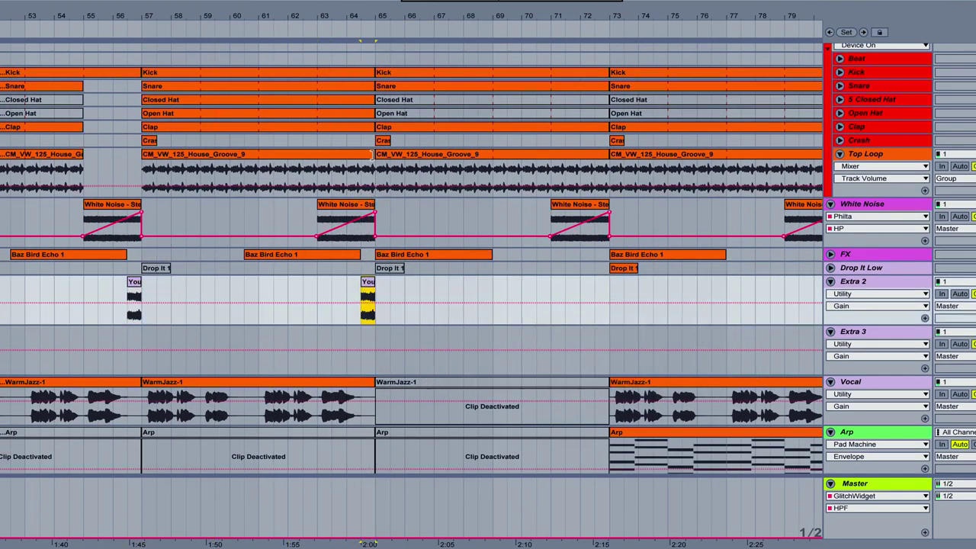
# Trim the end of the Kick clip before bar 65 by half a bar, and play from bar 64.
pyautogui.click(359, 73)
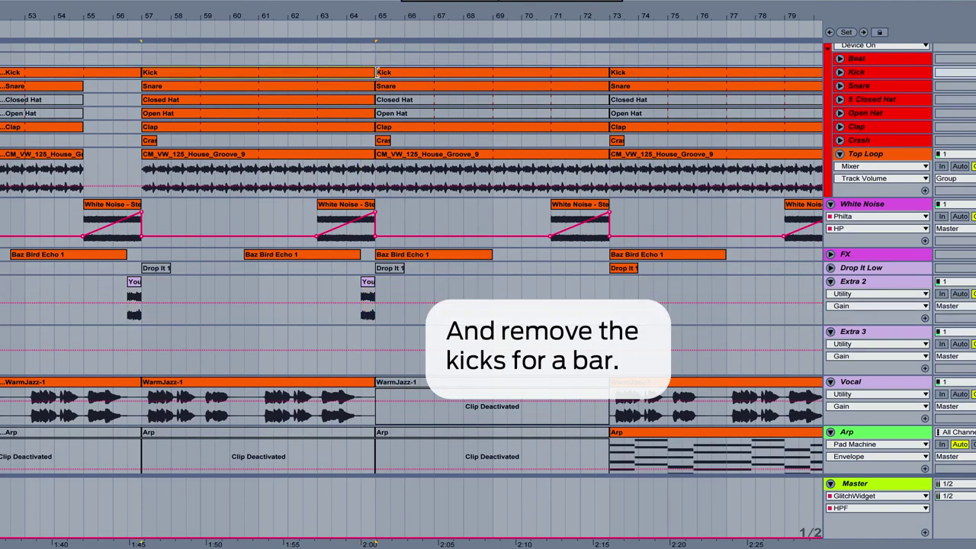
pyautogui.moveTo(373, 73); pyautogui.dragTo(364, 73)
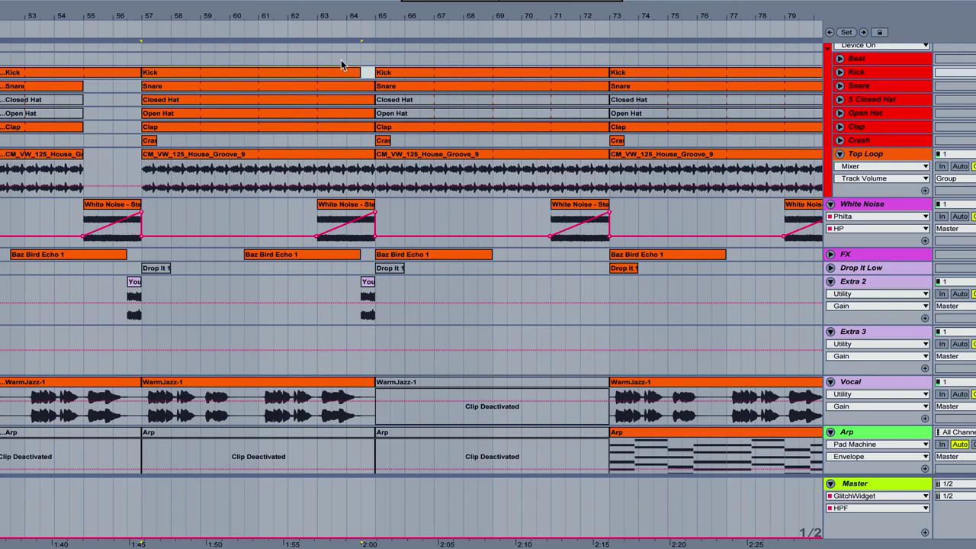
pyautogui.click(343, 63)
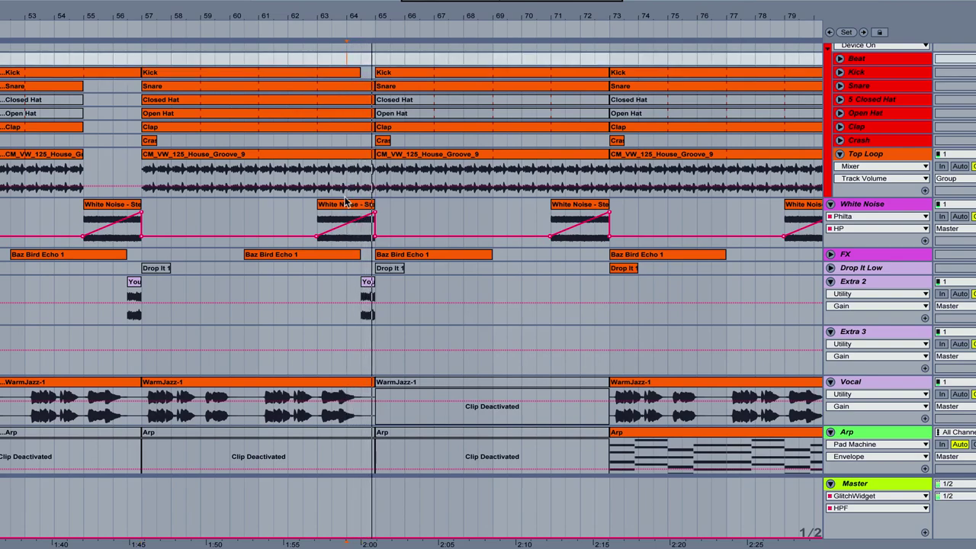
# Audition the Baz samples in the _Favourites FX folder, from Grunge and JoyBuzz to Bleep and Blip, for a smoother house effect.
pyautogui.scroll(-5, 344, 202)
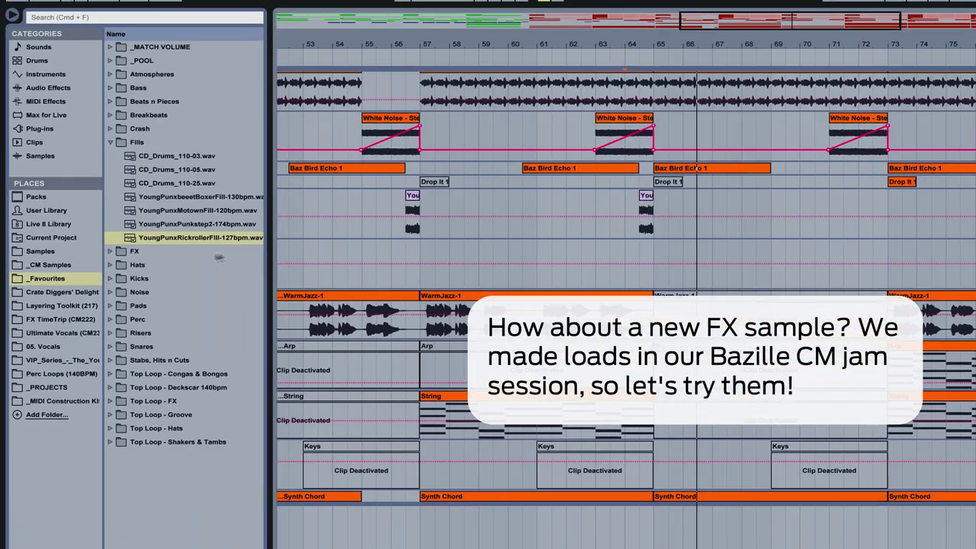
pyautogui.click(46, 279)
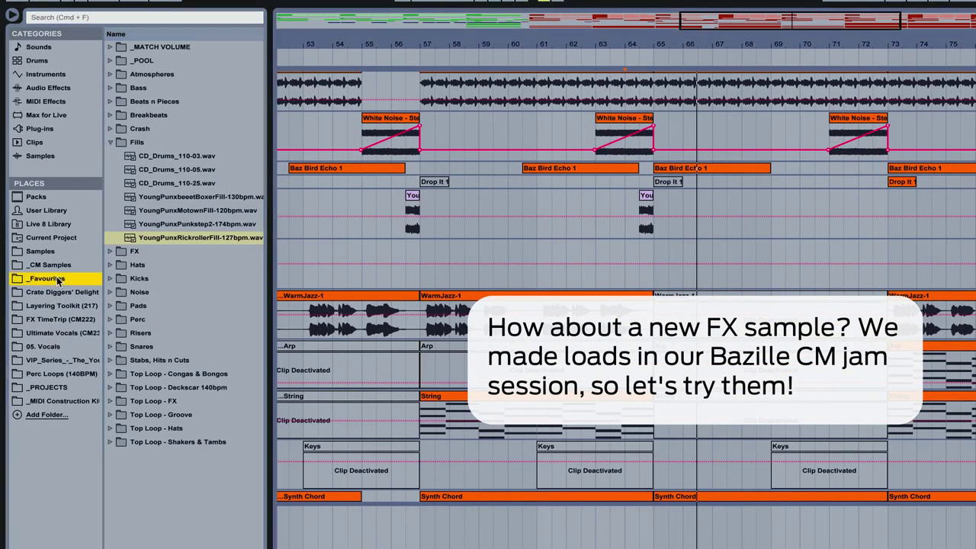
pyautogui.click(122, 252)
pyautogui.click(177, 278)
pyautogui.click(178, 320)
pyautogui.click(187, 360)
pyautogui.scroll(-3, 191, 404)
pyautogui.click(193, 441)
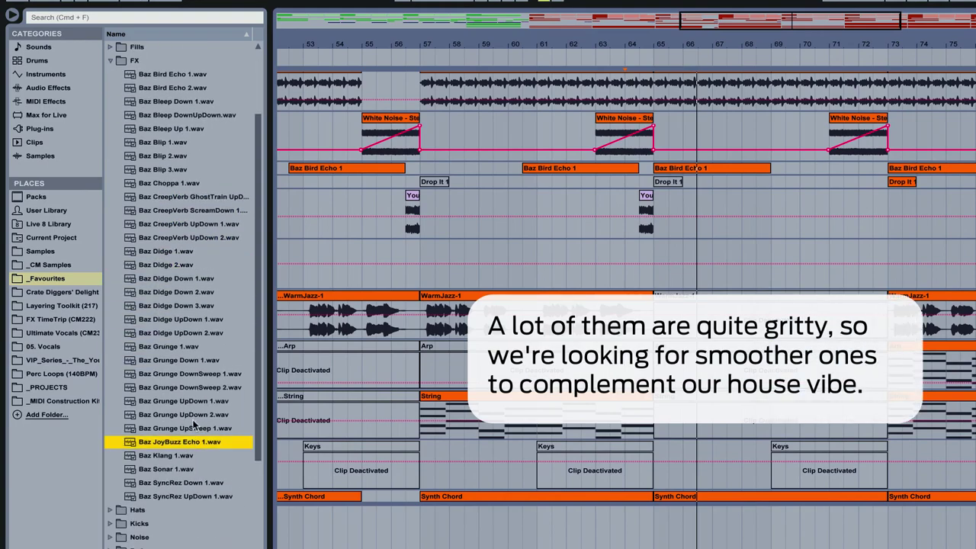
pyautogui.click(194, 420)
pyautogui.click(192, 101)
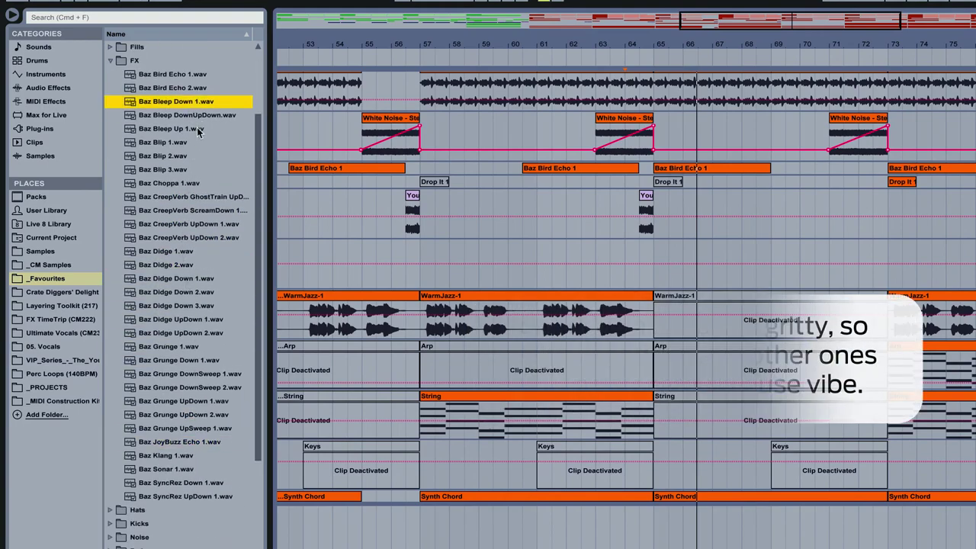
pyautogui.click(202, 116)
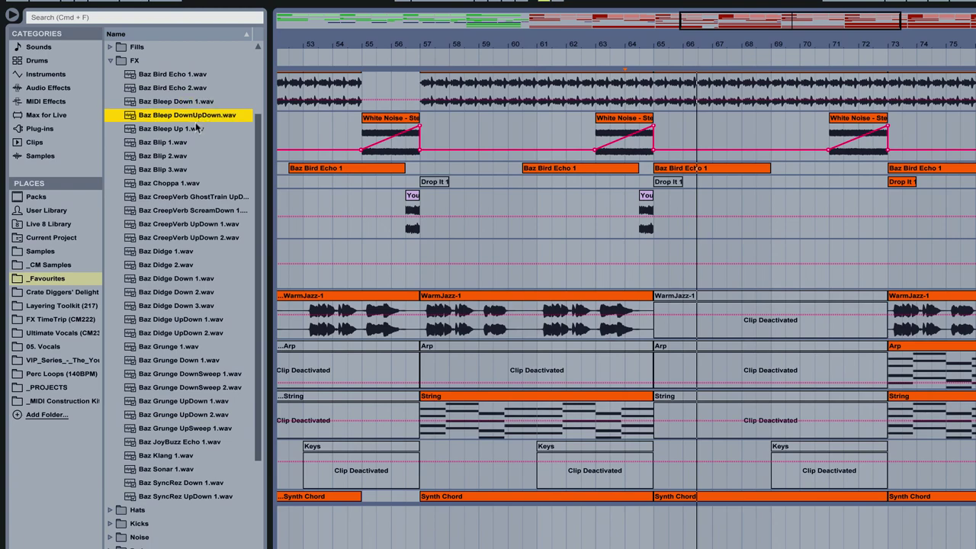
pyautogui.click(195, 128)
pyautogui.click(185, 171)
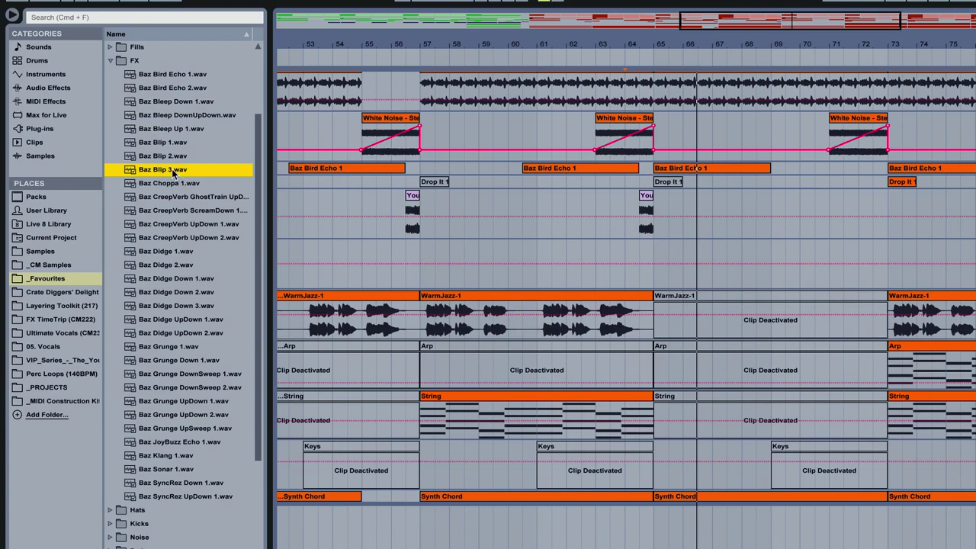
# Place Baz Sonar 1 on the FX track at bar 65 and delete the remainder of the Baz Bird Echo 1 clip after it.
pyautogui.click(181, 467)
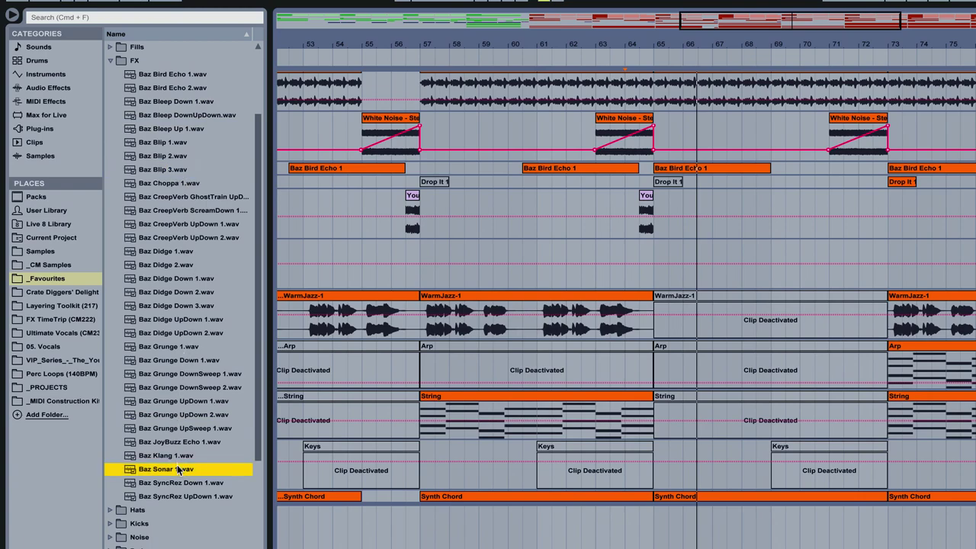
pyautogui.moveTo(179, 469); pyautogui.dragTo(659, 171)
pyautogui.click(729, 169)
pyautogui.press('Delete')
# Audition the Baz Didge and Baz Grunge DownSweep samples for a descending sound to use as a riser.
pyautogui.click(189, 265)
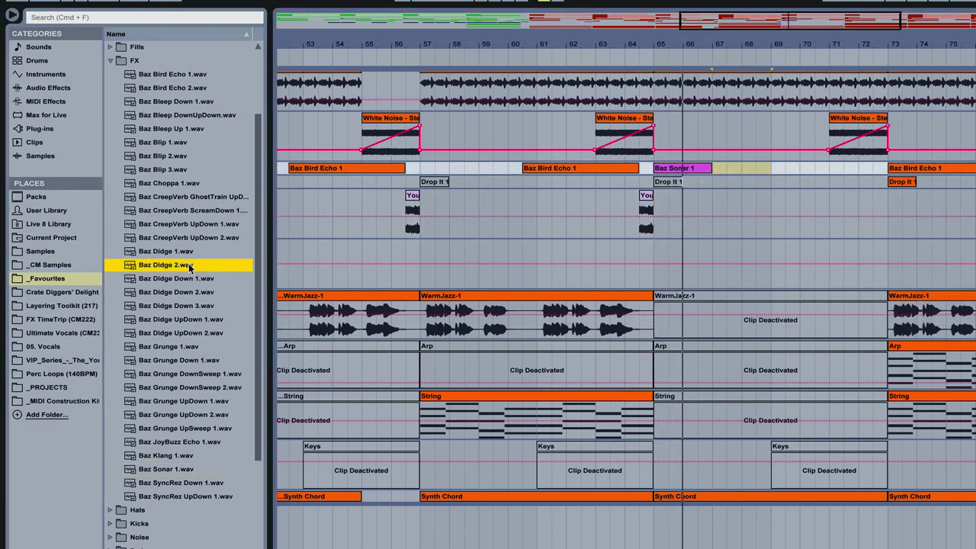
pyautogui.click(196, 279)
pyautogui.press('Down')
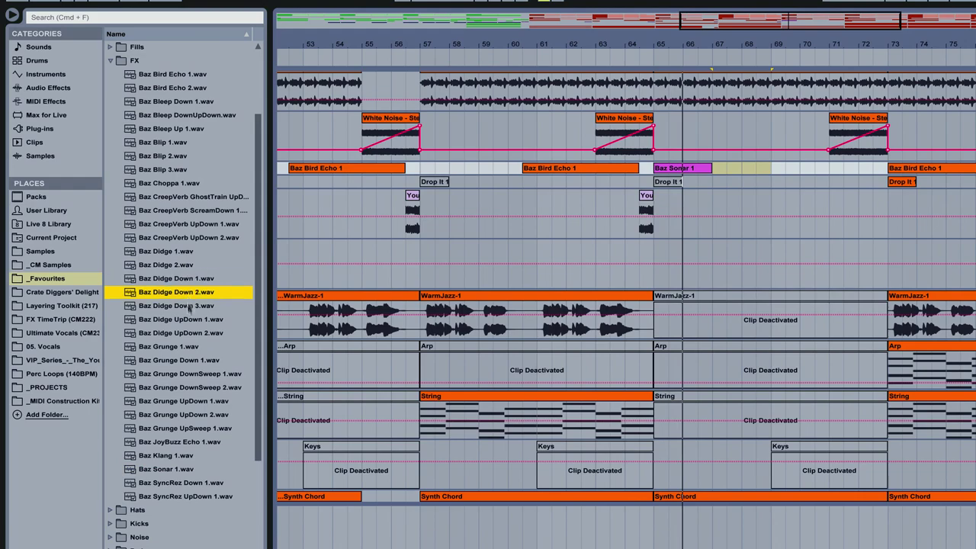
pyautogui.click(190, 307)
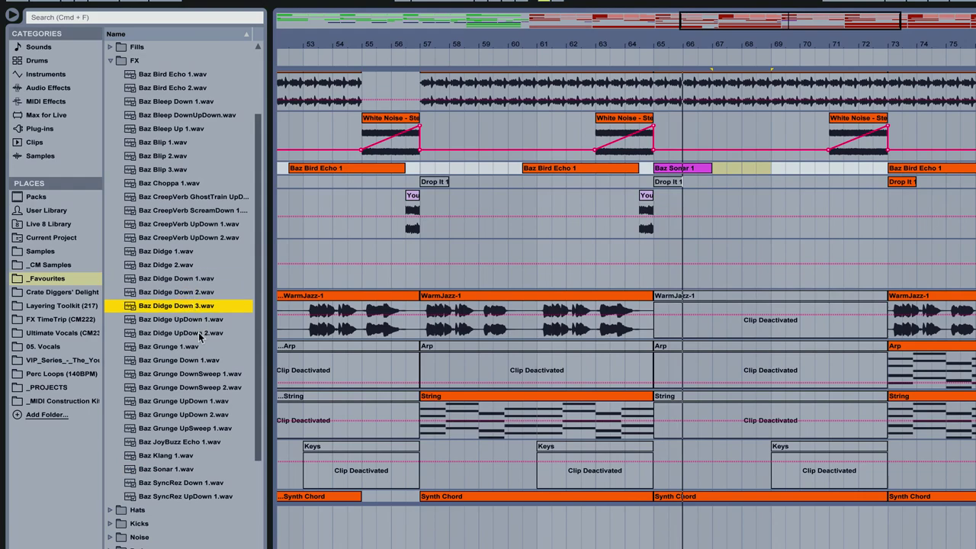
pyautogui.press('Down')
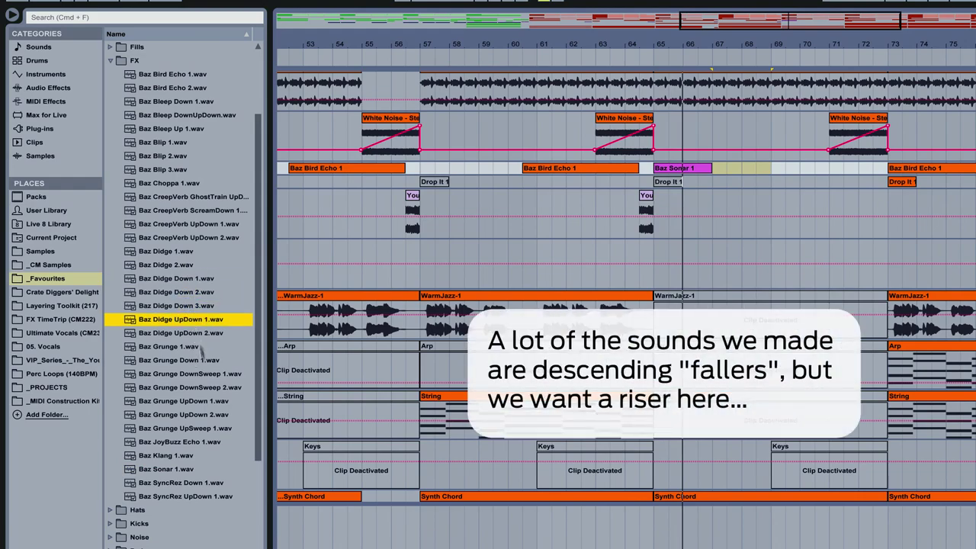
pyautogui.click(204, 374)
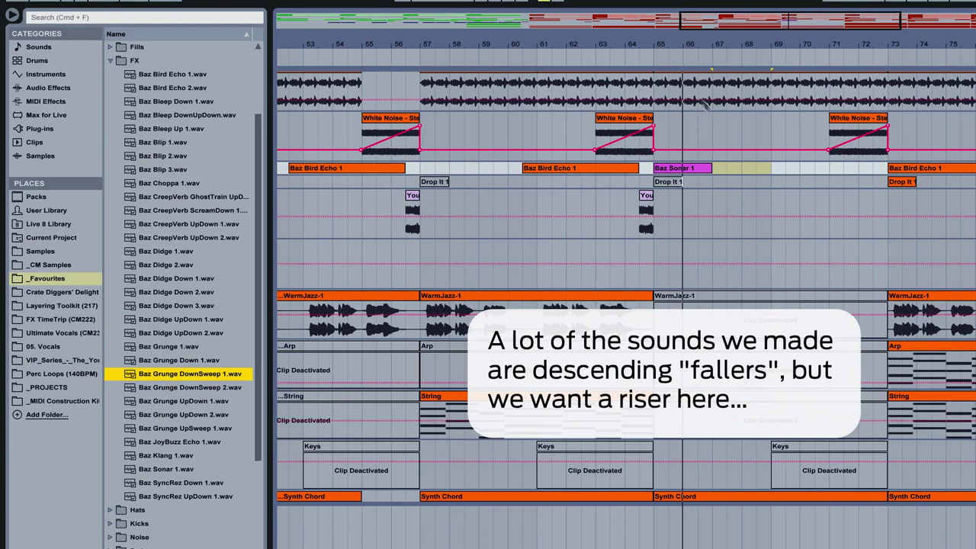
pyautogui.moveTo(637, 46); pyautogui.dragTo(641, 96)
pyautogui.click(230, 390)
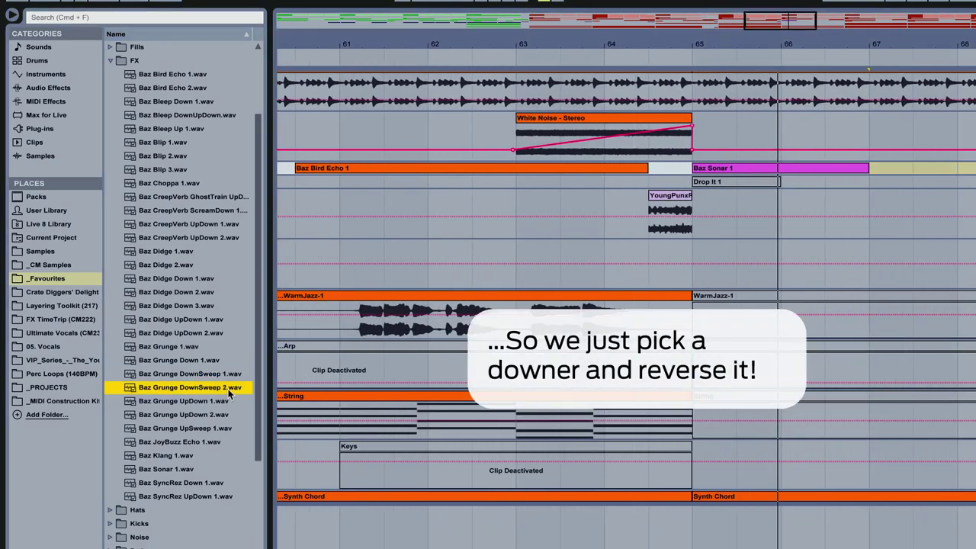
# Place Baz Grunge DownSweep 1 on the Extra 3 track, starting at bar 62.3.
pyautogui.click(220, 378)
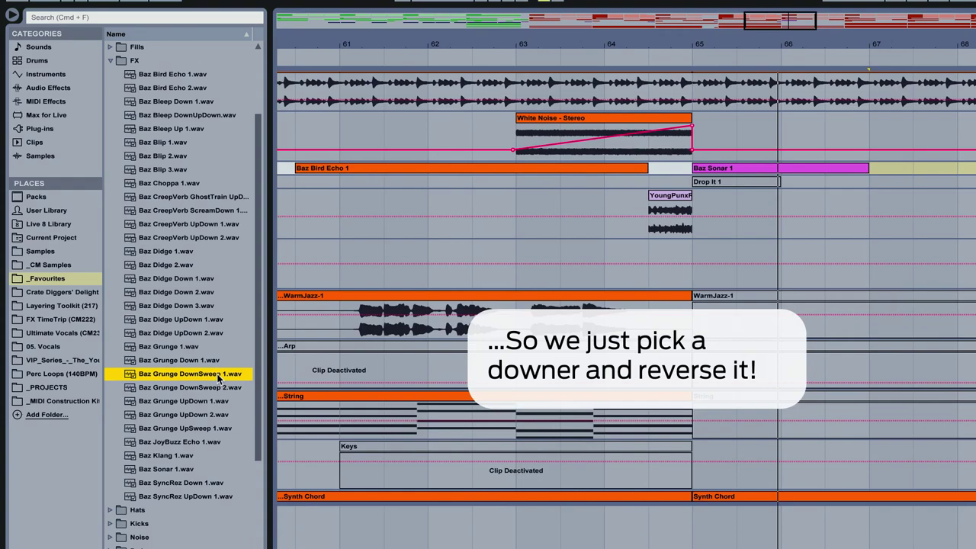
pyautogui.moveTo(224, 377); pyautogui.dragTo(454, 201)
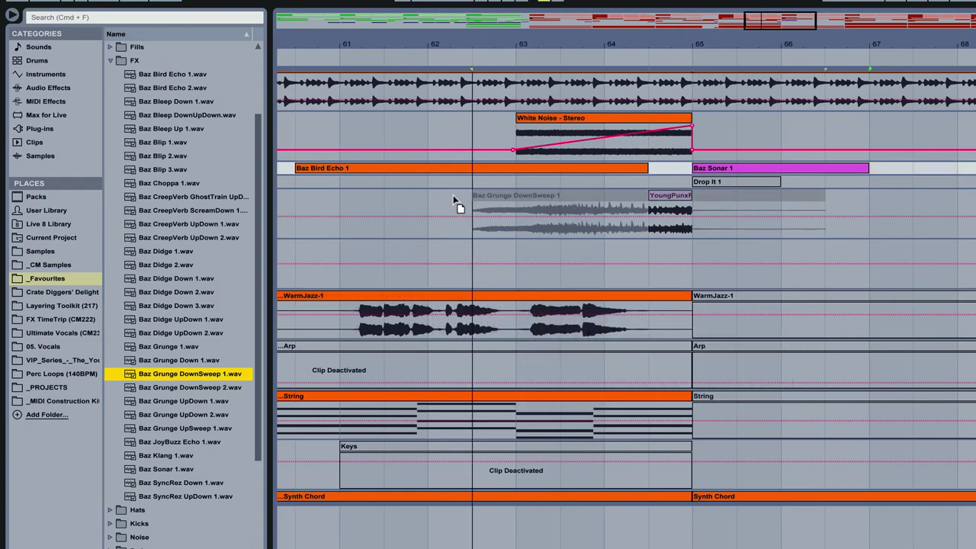
pyautogui.moveTo(456, 243); pyautogui.dragTo(505, 242)
pyautogui.rightClick(540, 246)
pyautogui.click(517, 247)
# Reverse the Baz Grunge DownSweep 1 sample on Extra 3, and hide its clip details.
pyautogui.doubleClick(568, 243)
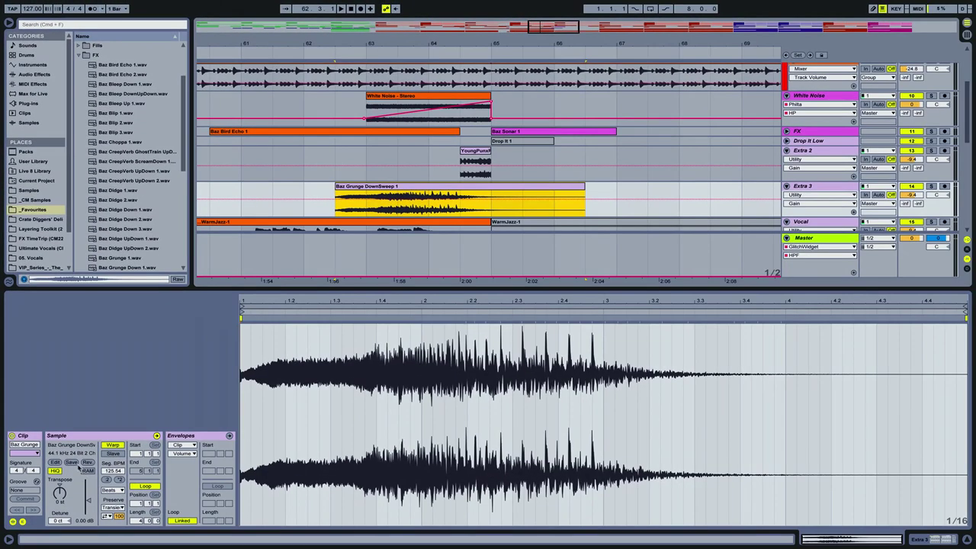
pyautogui.click(87, 463)
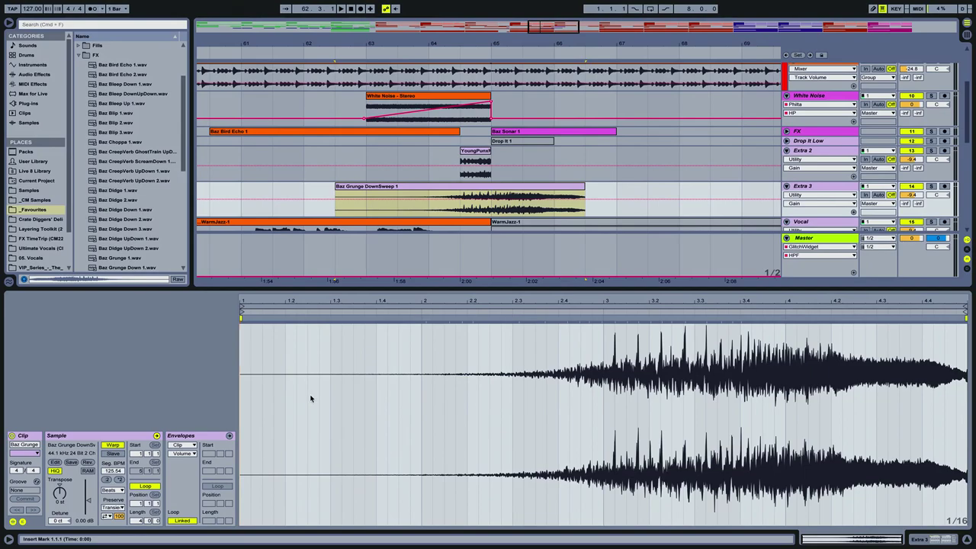
pyautogui.hotkey('ctrl', 'alt', 'l')
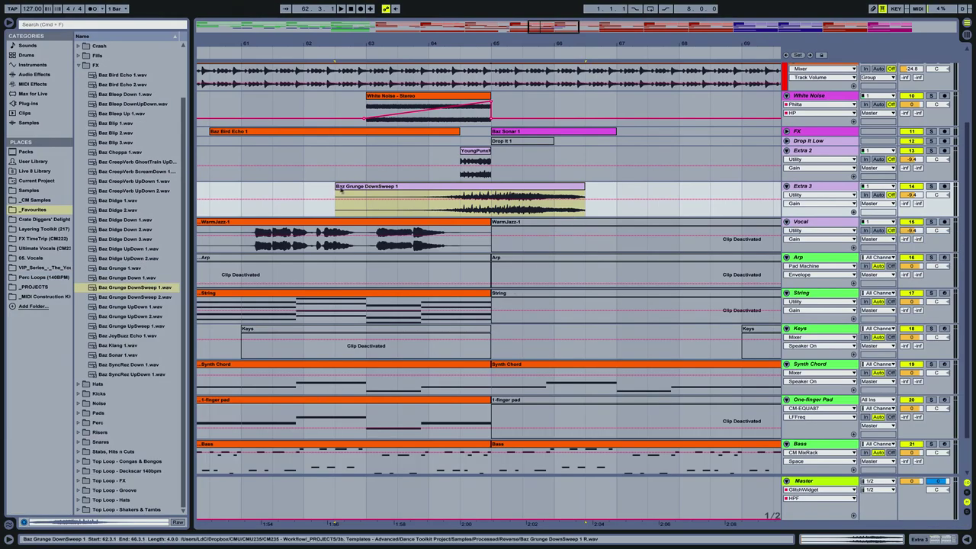
# Trim the reversed sweep's start to bar 64.3, move the clip to bar 63 on the FX track, and play from bar 62.3.
pyautogui.moveTo(335, 191); pyautogui.dragTo(460, 192)
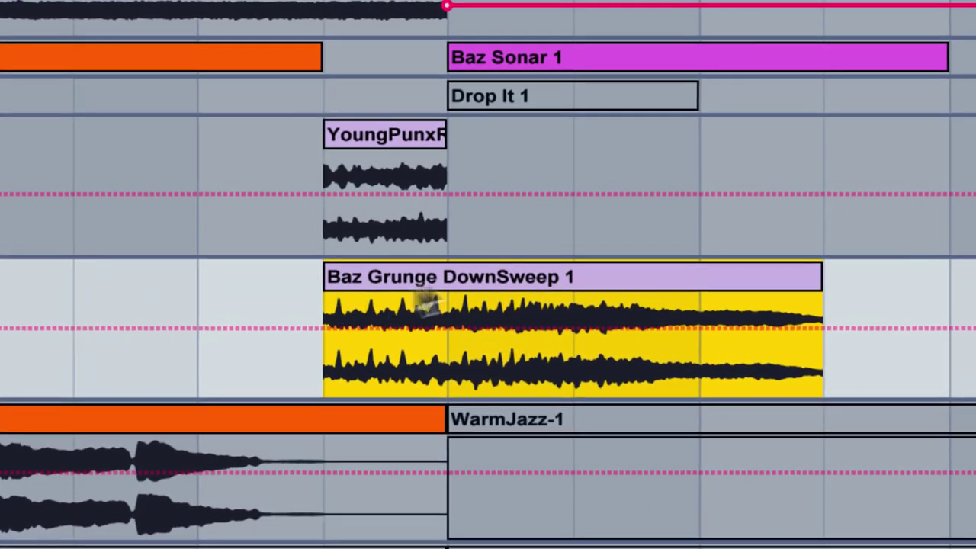
pyautogui.moveTo(301, 296); pyautogui.dragTo(127, 59)
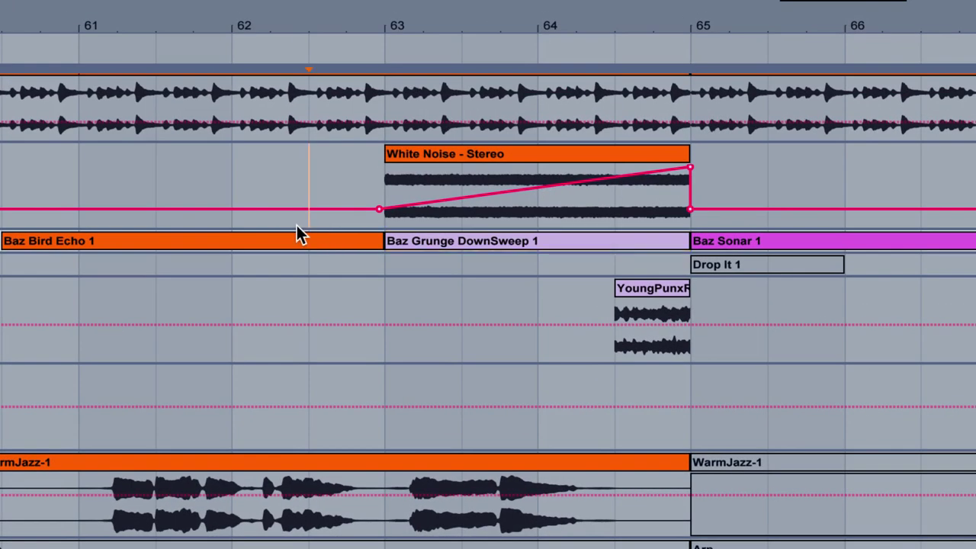
pyautogui.click(297, 226)
pyautogui.press('space')
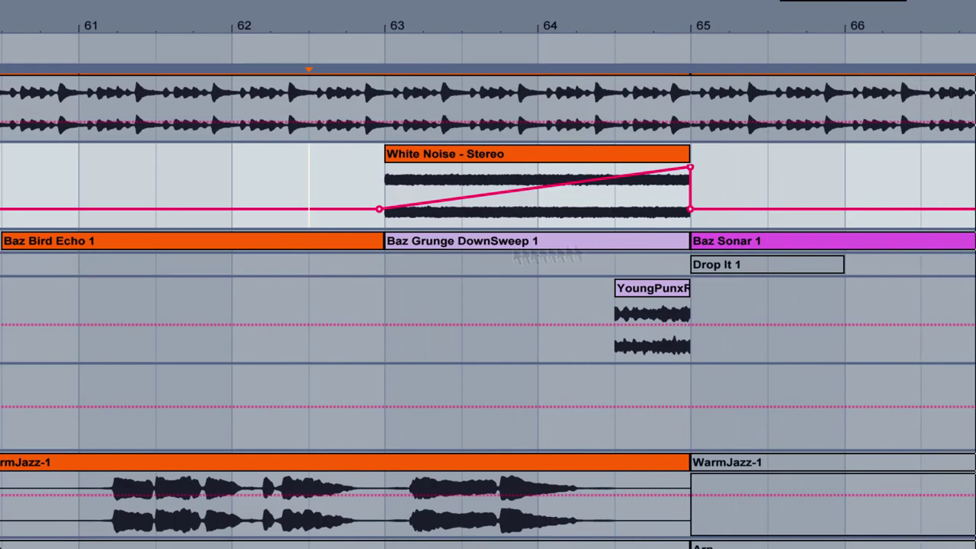
# Trim the end of Baz Bird Echo 1 to bar 62.3 and the end of the reversed sweep to bar 64.3.
pyautogui.moveTo(379, 241); pyautogui.dragTo(321, 241)
pyautogui.moveTo(607, 244); pyautogui.dragTo(565, 243)
# Delete the last beat before bar 65, from 64.4, on the drum, Top Loop and White Noise tracks.
pyautogui.moveTo(667, 29); pyautogui.dragTo(665, 26)
pyautogui.scroll(5, 703, 190)
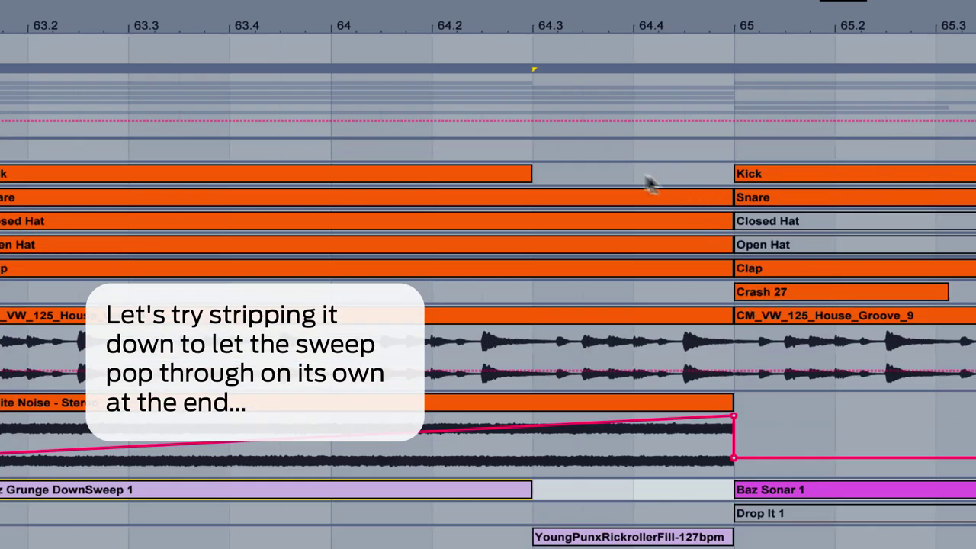
pyautogui.click(632, 170)
pyautogui.press('space')
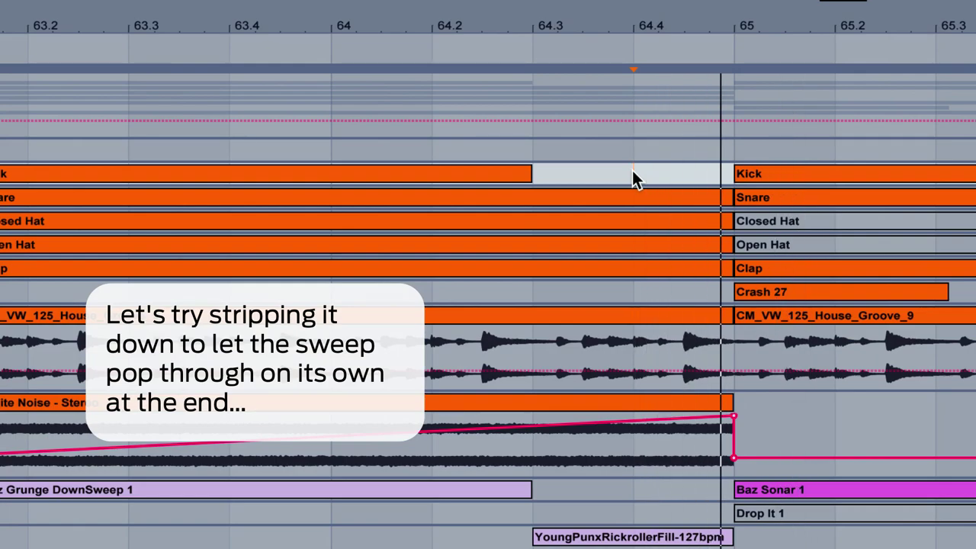
pyautogui.moveTo(632, 170); pyautogui.dragTo(718, 428)
pyautogui.press('Delete')
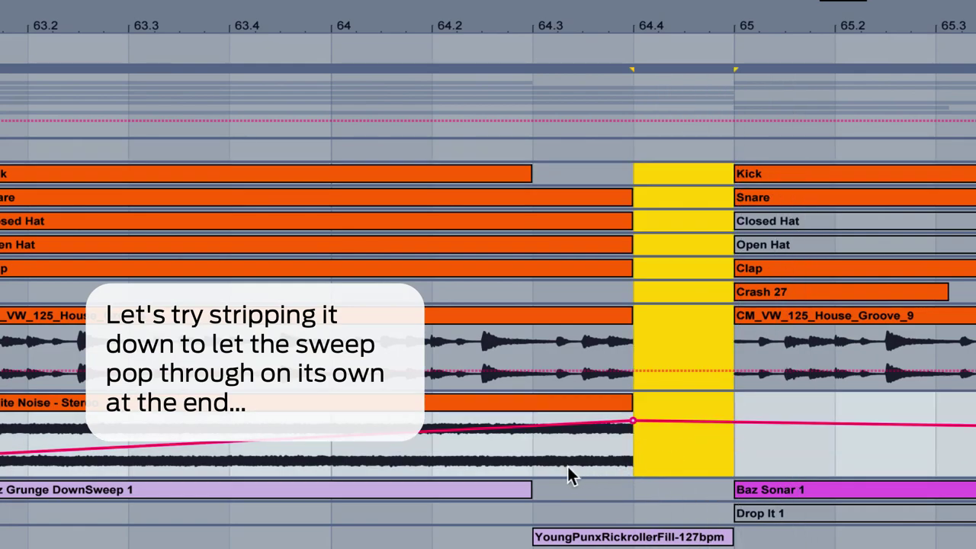
# Extend the reversed sweep back to bar 65, trim the drum fill's end to 64.4, and play the transition.
pyautogui.moveTo(529, 490); pyautogui.dragTo(697, 492)
pyautogui.moveTo(729, 536); pyautogui.dragTo(633, 536)
pyautogui.click(128, 523)
pyautogui.press('space')
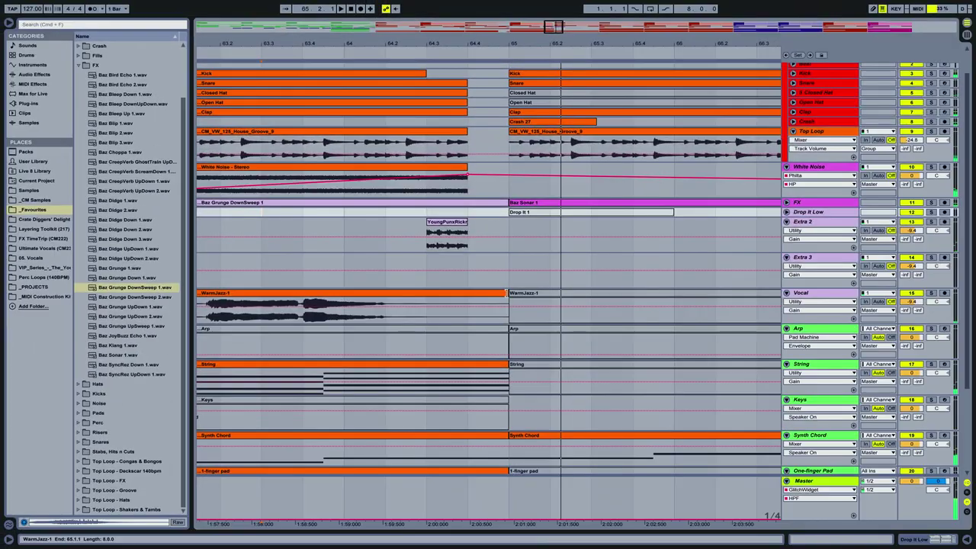
# Trim the Vocal, String, Synth Chord, One-finger Pad and Bass clips to end at 64.4, and play from 63.3.
pyautogui.click(474, 365)
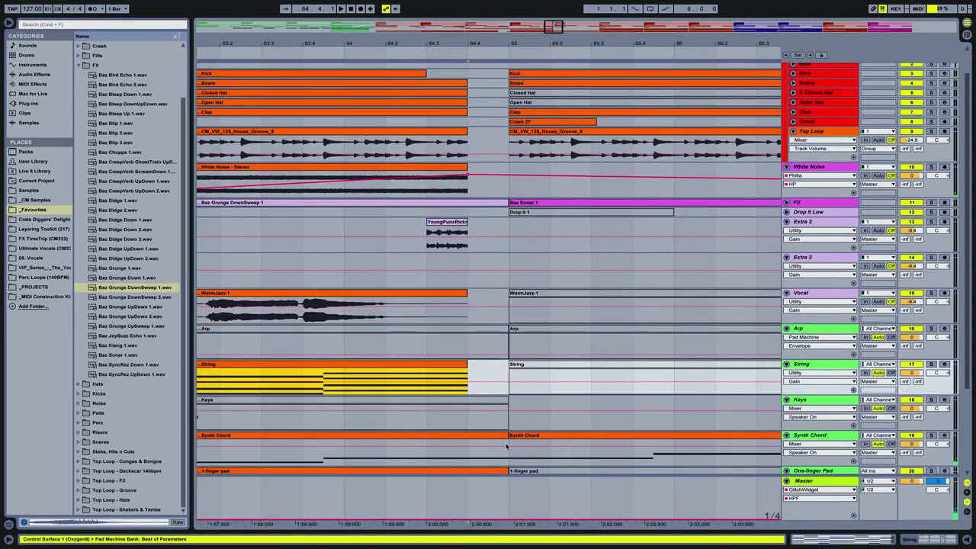
pyautogui.scroll(-4, 507, 447)
pyautogui.moveTo(509, 455); pyautogui.dragTo(471, 380)
pyautogui.click(251, 166)
pyautogui.press('space')
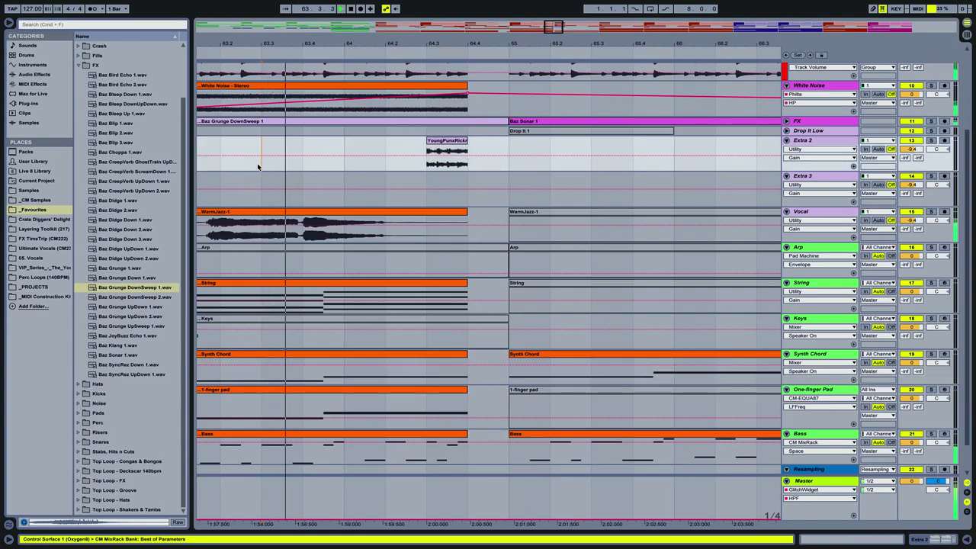
# Play from bar 63, move the drum fill on Extra 2 into the gap from 64.4 to 65, and replay the transition.
pyautogui.scroll(2, 453, 167)
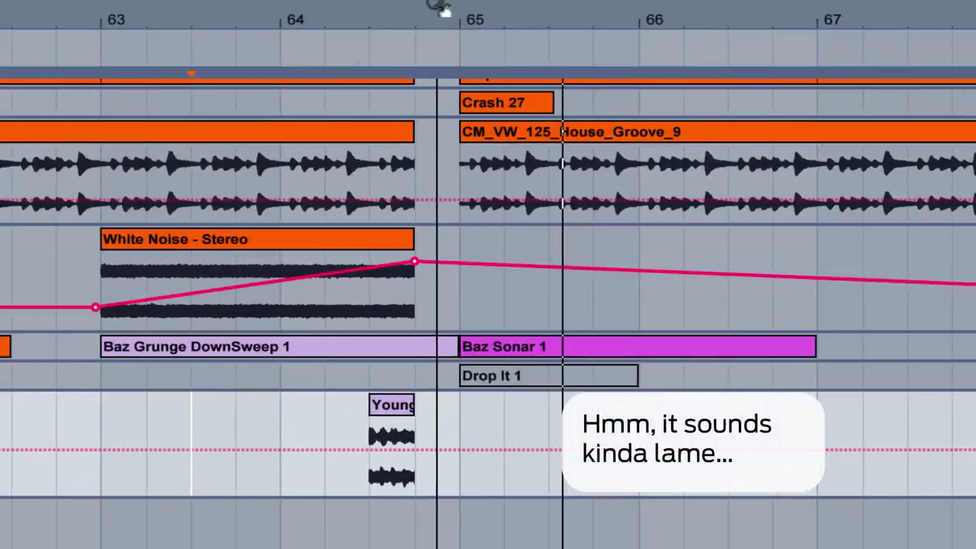
pyautogui.click(102, 374)
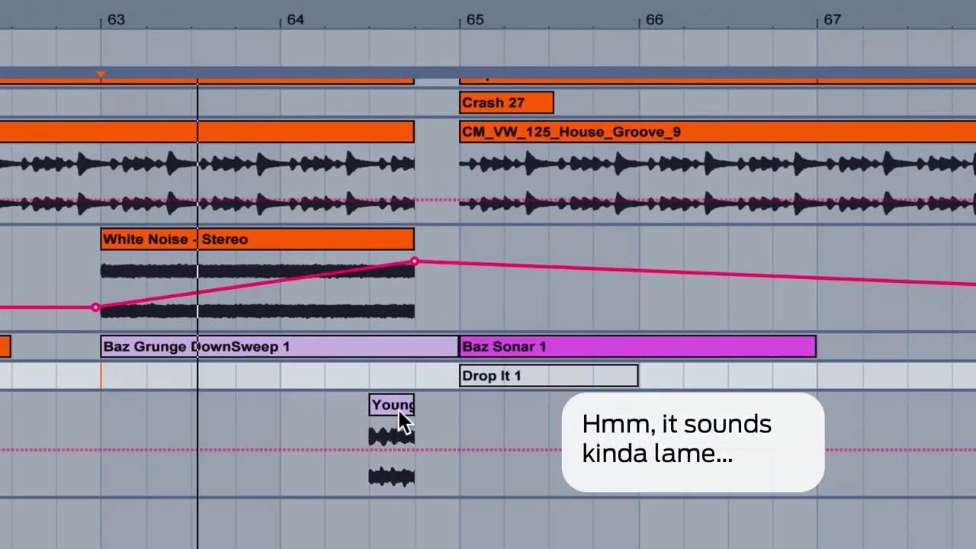
pyautogui.moveTo(399, 408); pyautogui.dragTo(421, 411)
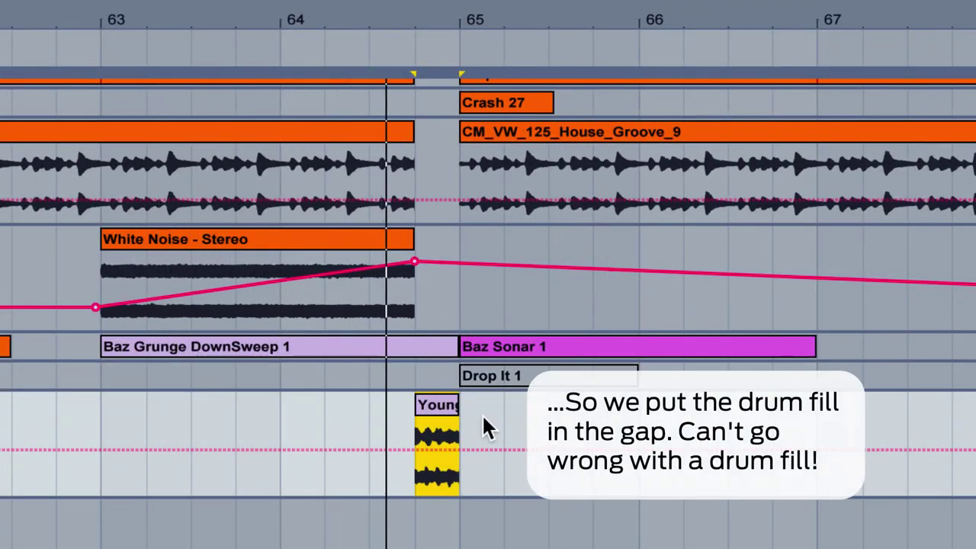
pyautogui.scroll(-2, 457, 277)
pyautogui.click(430, 346)
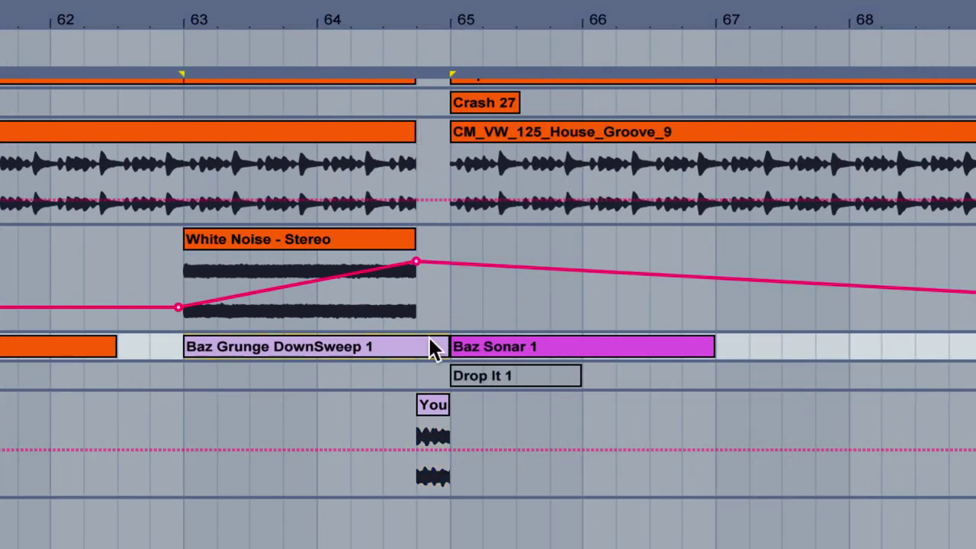
pyautogui.press('space')
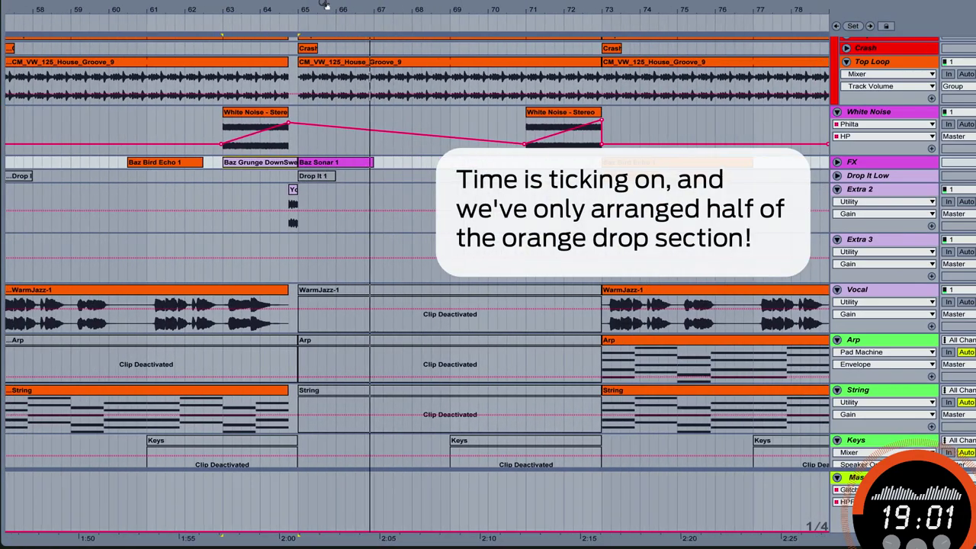
# Duplicate the time from bar 33 to bar 65 to repeat the arranged first half of the orange drop section.
pyautogui.moveTo(334, 11); pyautogui.dragTo(389, 3)
pyautogui.scroll(5, 400, 137)
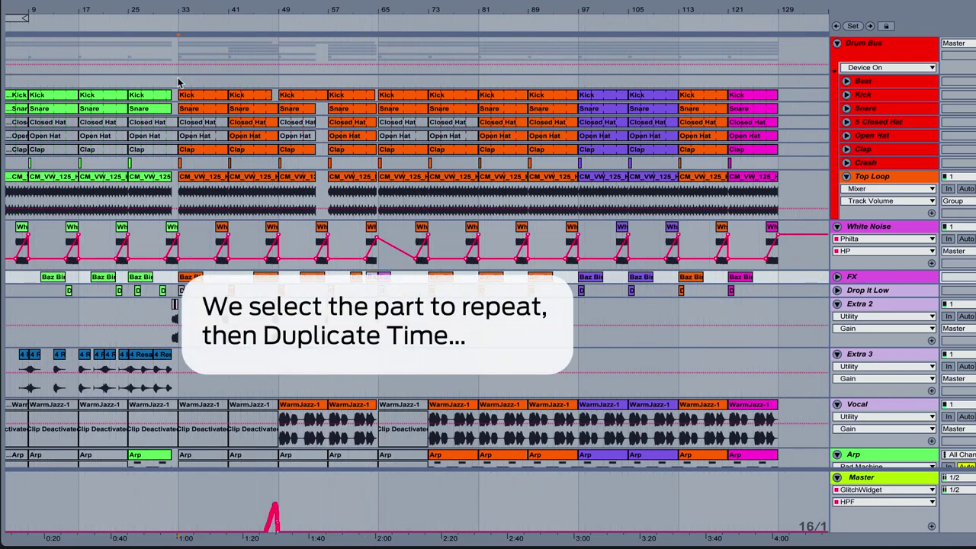
pyautogui.moveTo(178, 81); pyautogui.dragTo(345, 90)
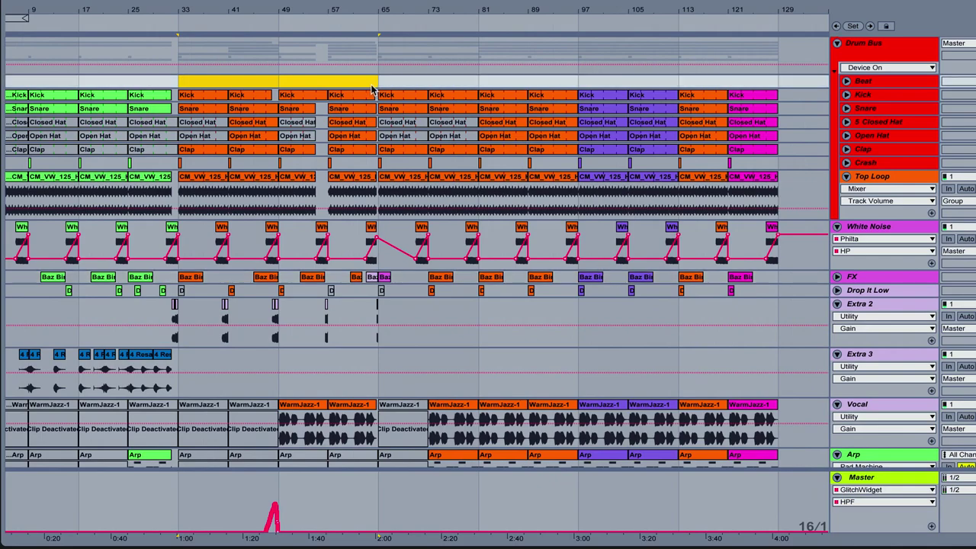
pyautogui.hotkey('ctrl', 'shift', 'd')
# Delete the time of the original second half from bar 97 to bar 129, and play the transition into bar 65.
pyautogui.moveTo(581, 85); pyautogui.dragTo(678, 87)
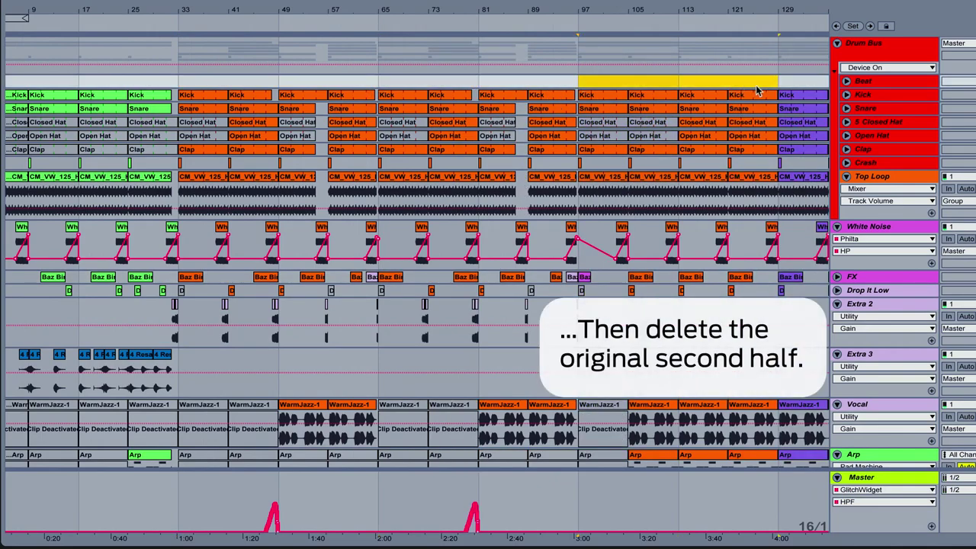
pyautogui.hotkey('ctrl', 'shift', 'Delete')
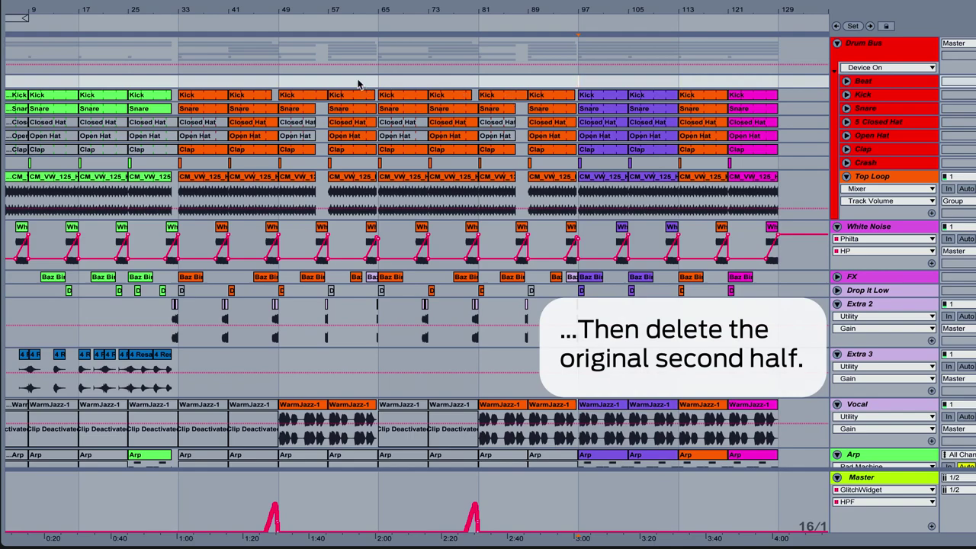
pyautogui.hotkey('ctrl', '1')
pyautogui.hotkey('ctrl', '1')
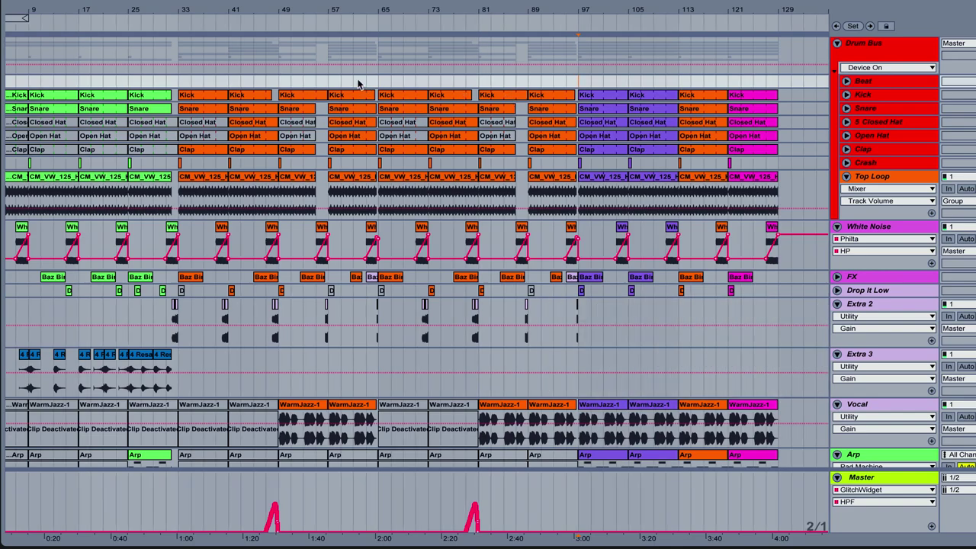
pyautogui.hotkey('ctrl', '1')
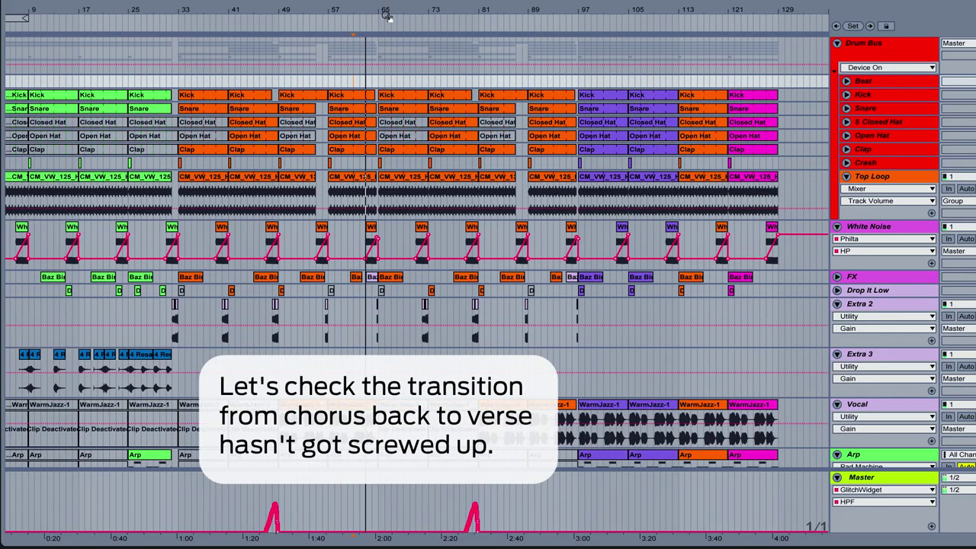
pyautogui.moveTo(389, 10); pyautogui.dragTo(353, 46)
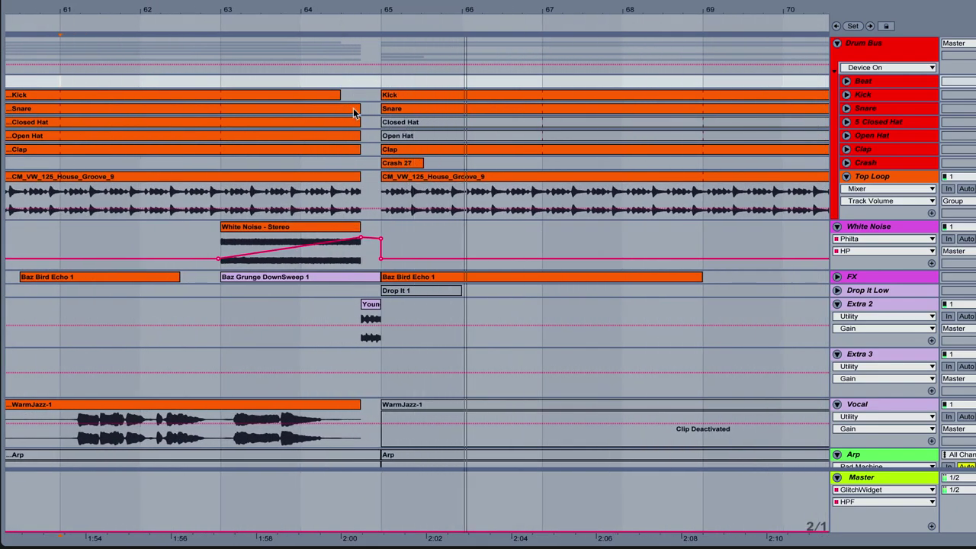
# Trim the Snare, hat, Clap, Top Loop and White Noise clips before bar 65 to end at 64.3, and play the transition.
pyautogui.moveTo(344, 99); pyautogui.dragTo(360, 259)
pyautogui.press('Delete')
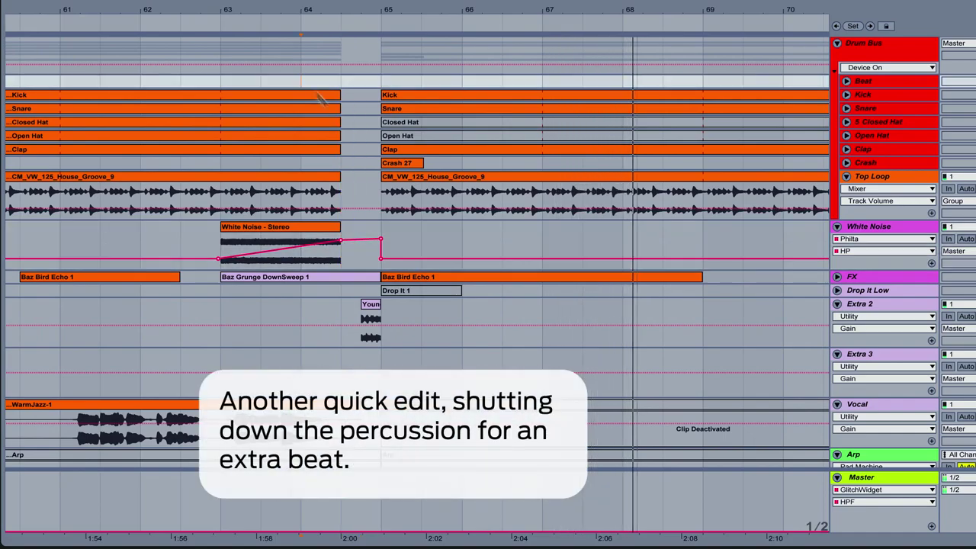
pyautogui.scroll(-5, 313, 87)
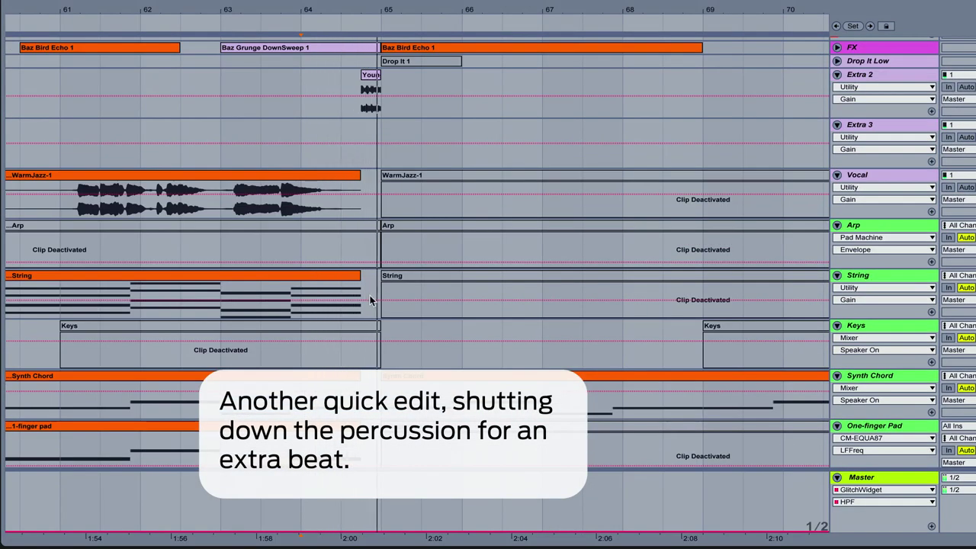
pyautogui.scroll(1, 370, 295)
pyautogui.scroll(5, 367, 296)
# Move the bird echo at bar 65 on the FX track to bar 69, and place a Baz Sonar 1 hit at bar 65.
pyautogui.moveTo(501, 18); pyautogui.dragTo(374, 51)
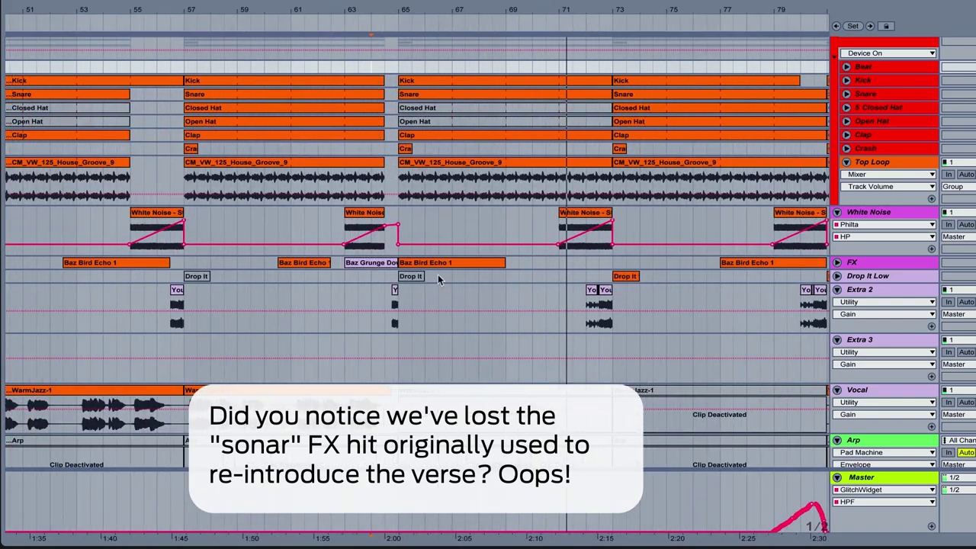
pyautogui.moveTo(426, 263); pyautogui.dragTo(533, 263)
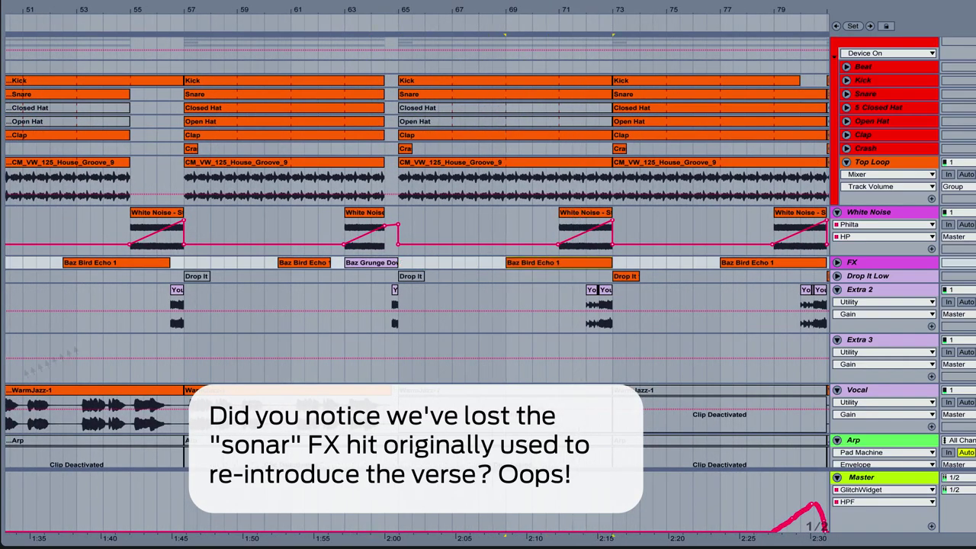
pyautogui.moveTo(123, 379)
pyautogui.mouseDown()
pyautogui.moveTo(325, 308)
pyautogui.moveTo(398, 263)
pyautogui.mouseUp()
pyautogui.click(378, 276)
pyautogui.press('space')
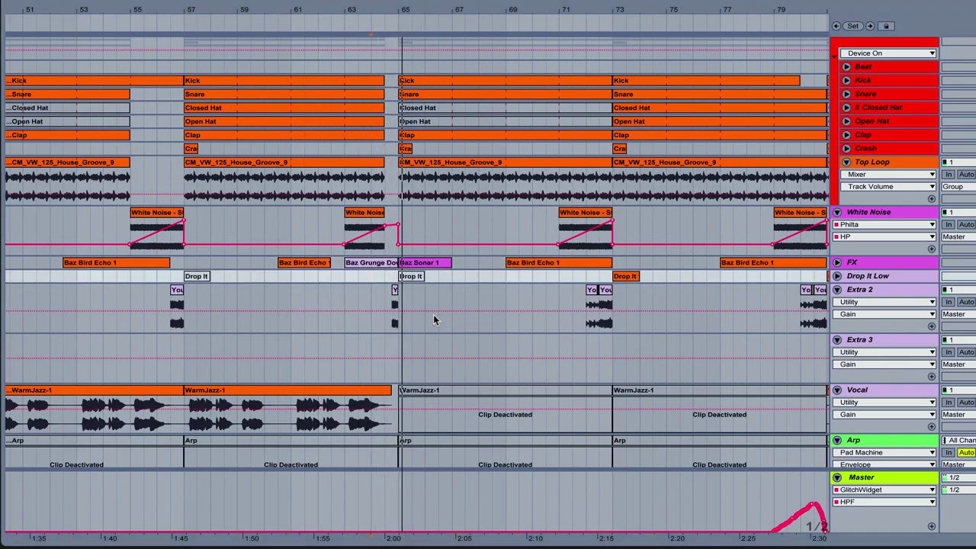
# Play from 95.3 to check the transition from the orange section into the purple breakdown at bar 97.
pyautogui.moveTo(580, 10); pyautogui.dragTo(373, 9)
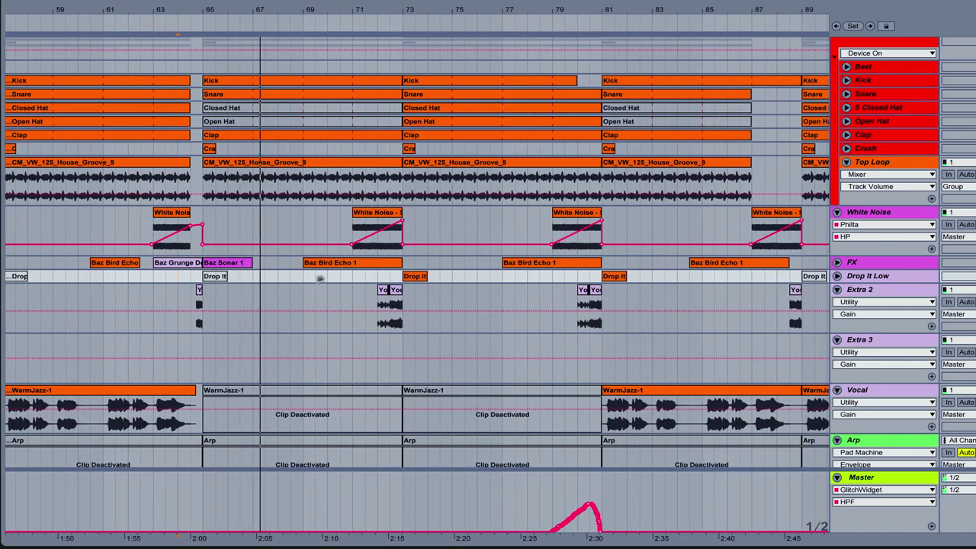
pyautogui.moveTo(414, 7); pyautogui.dragTo(193, 13)
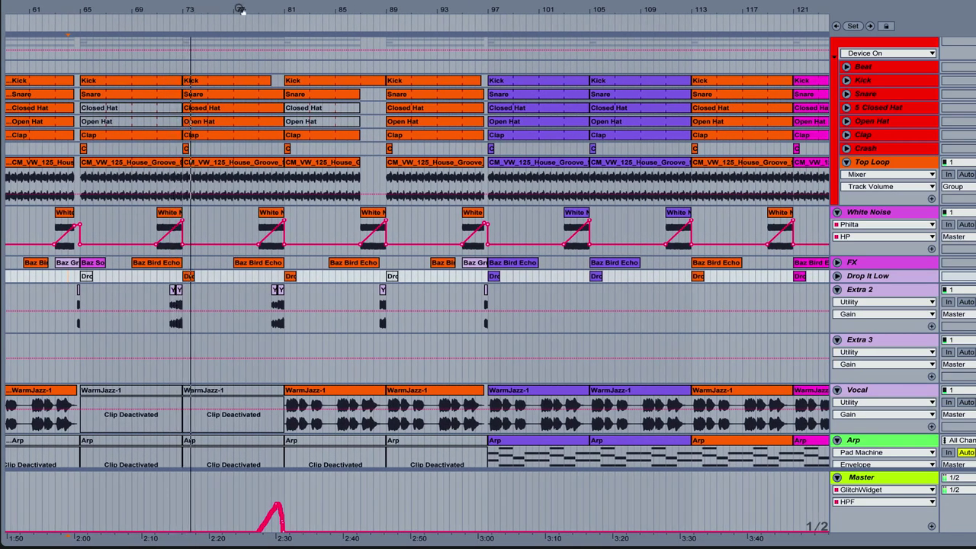
pyautogui.moveTo(264, 10); pyautogui.dragTo(238, 11)
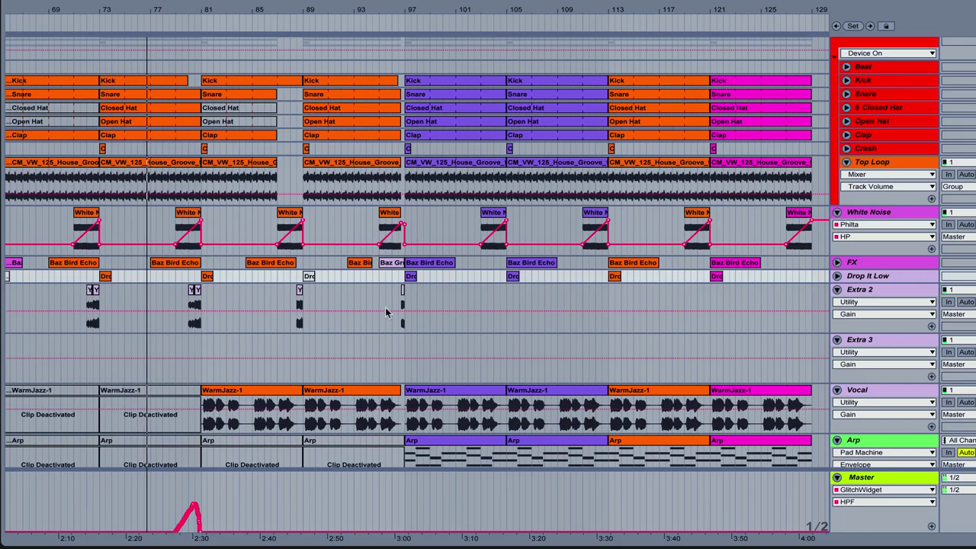
pyautogui.click(387, 312)
pyautogui.press('space')
pyautogui.press('space')
pyautogui.moveTo(468, 13); pyautogui.dragTo(393, 13)
pyautogui.moveTo(321, 10); pyautogui.dragTo(352, 136)
pyautogui.scroll(-5, 353, 282)
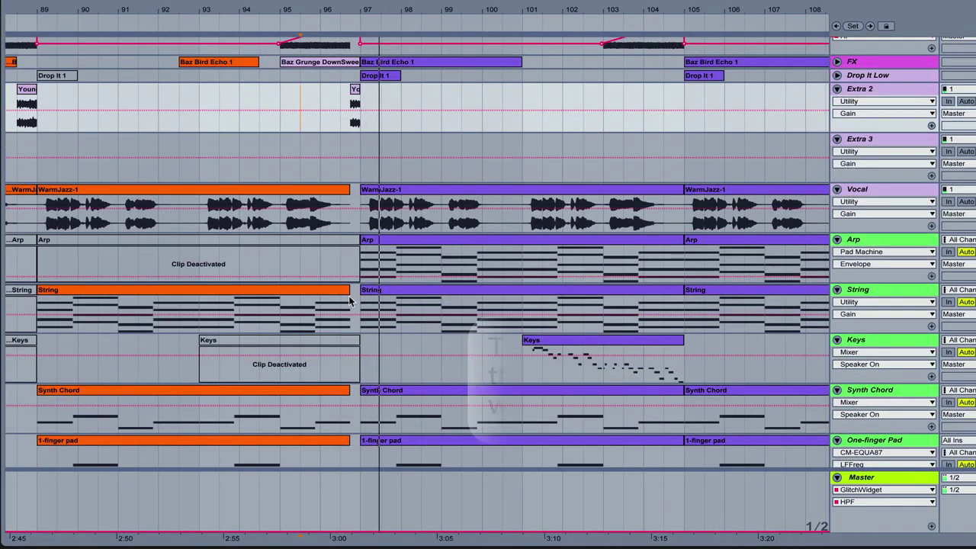
pyautogui.scroll(5, 359, 302)
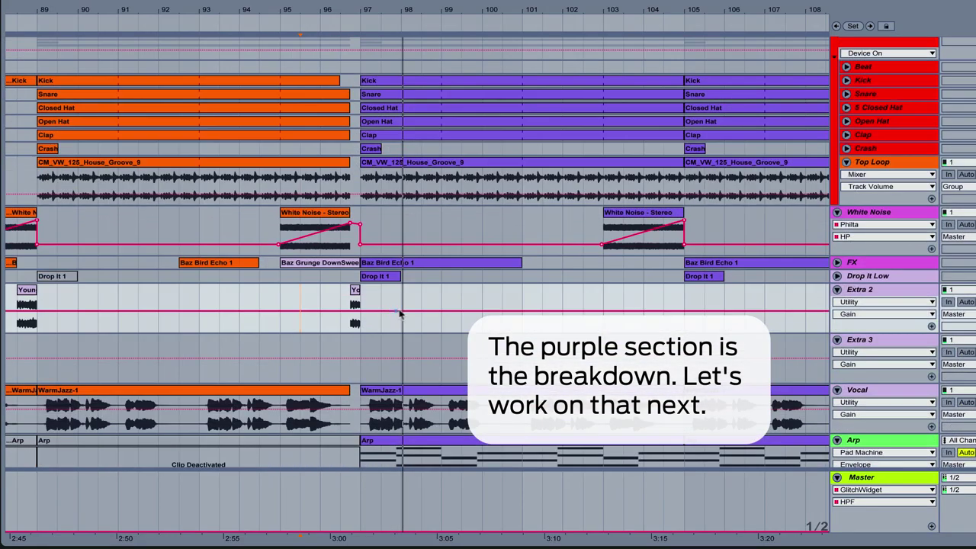
# Deactivate the Vocal, Kick, Snare, Closed Hat, Open Hat and Clap clips from bar 97 to bar 105.
pyautogui.click(417, 393)
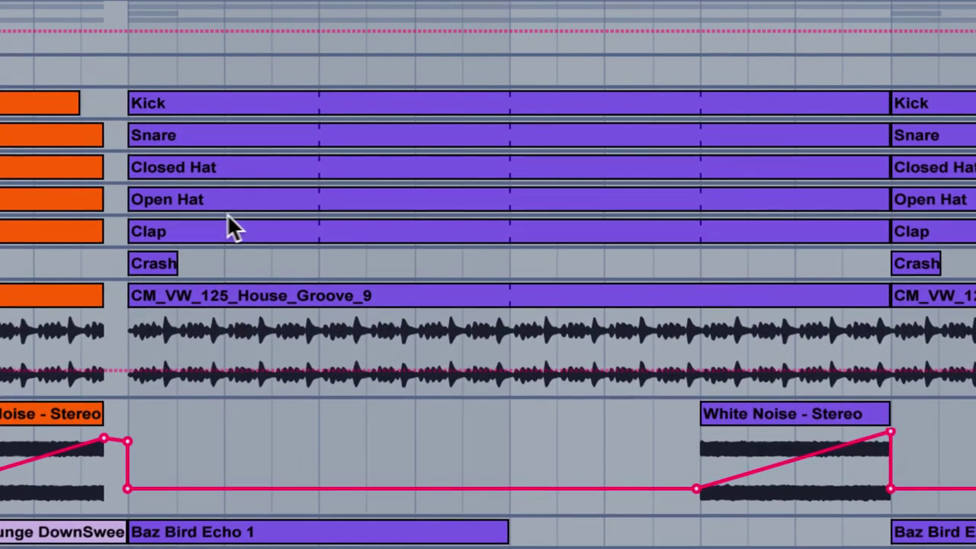
pyautogui.click(411, 79)
pyautogui.press('0')
pyautogui.click(249, 135)
pyautogui.press('0')
pyautogui.click(245, 167)
pyautogui.press('0')
pyautogui.click(240, 200)
pyautogui.press('0')
pyautogui.click(238, 227)
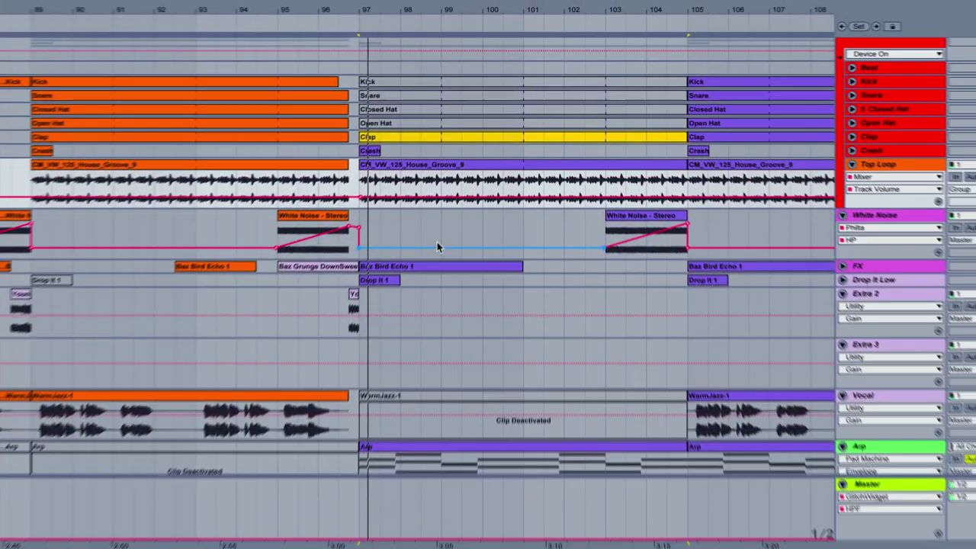
# Deactivate the Arp, String, Synth Chord and Bass clips from bar 97 to bar 105.
pyautogui.scroll(-5, 437, 240)
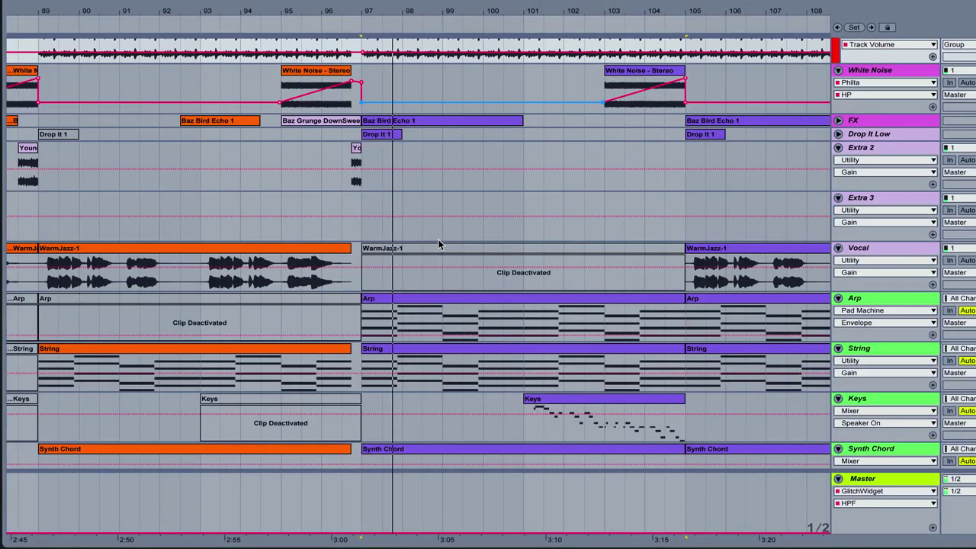
pyautogui.scroll(-4, 438, 240)
pyautogui.scroll(1, 437, 242)
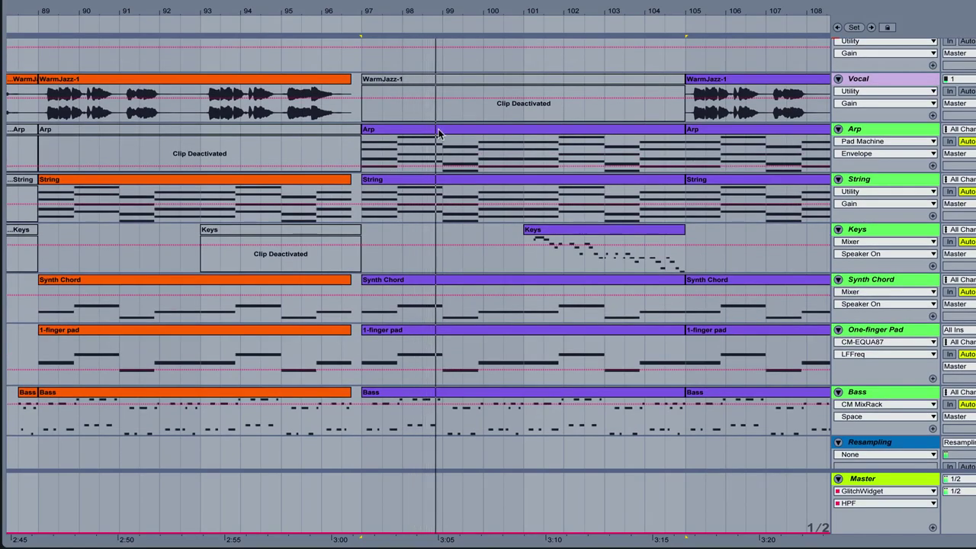
pyautogui.click(435, 165)
pyautogui.press('0')
pyautogui.click(436, 203)
pyautogui.press('0')
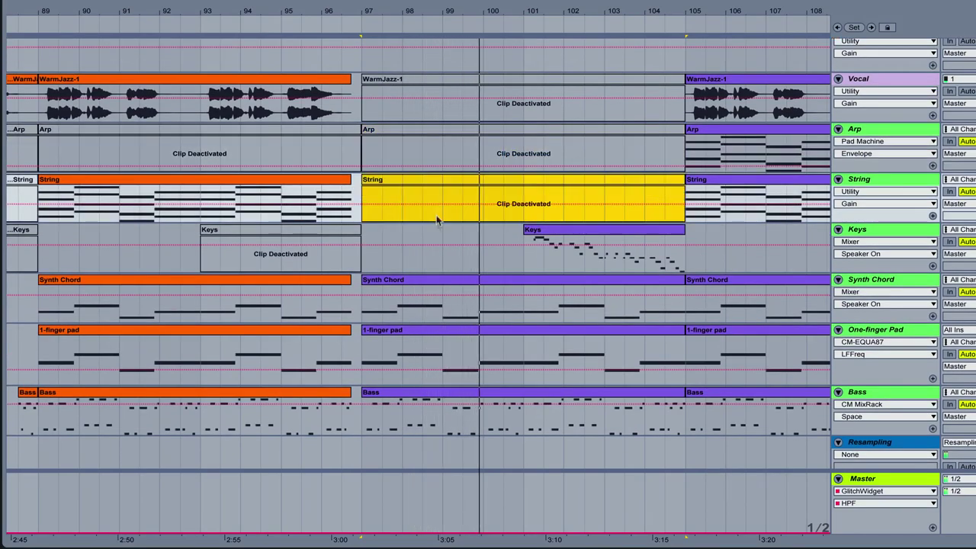
pyautogui.click(443, 279)
pyautogui.press('0')
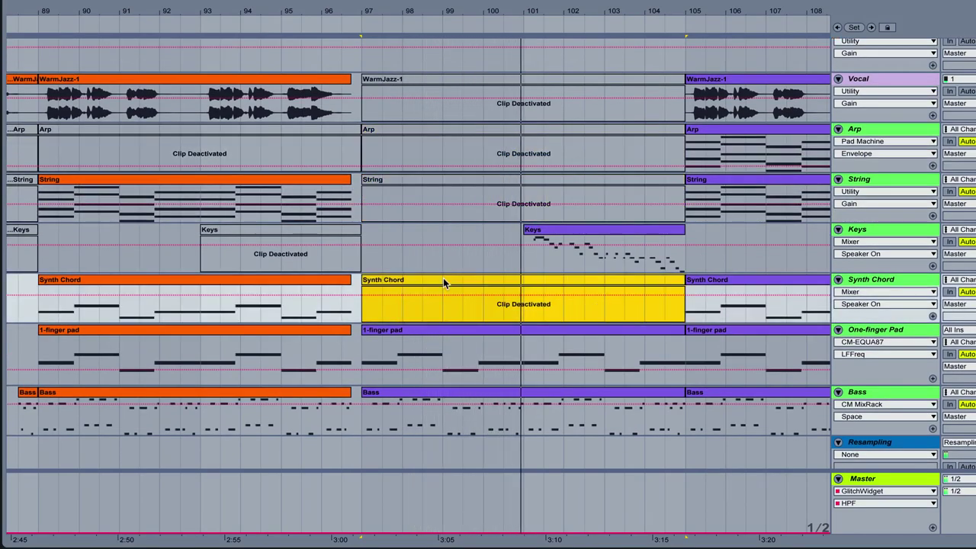
pyautogui.click(435, 397)
pyautogui.press('0')
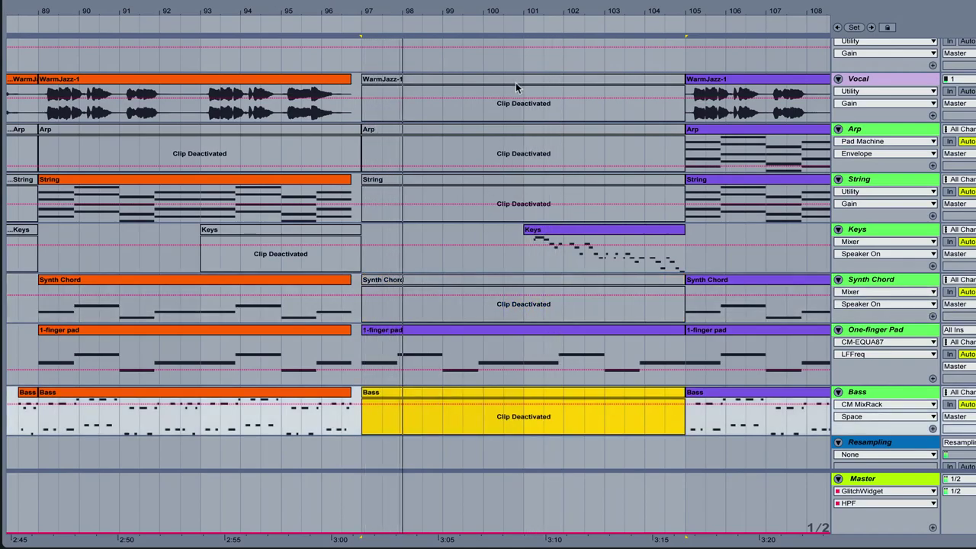
# Copy the intro's resampled bass from bar 25 to bar 33 on Extra 3 to bar 97, and play the breakdown.
pyautogui.press('-')
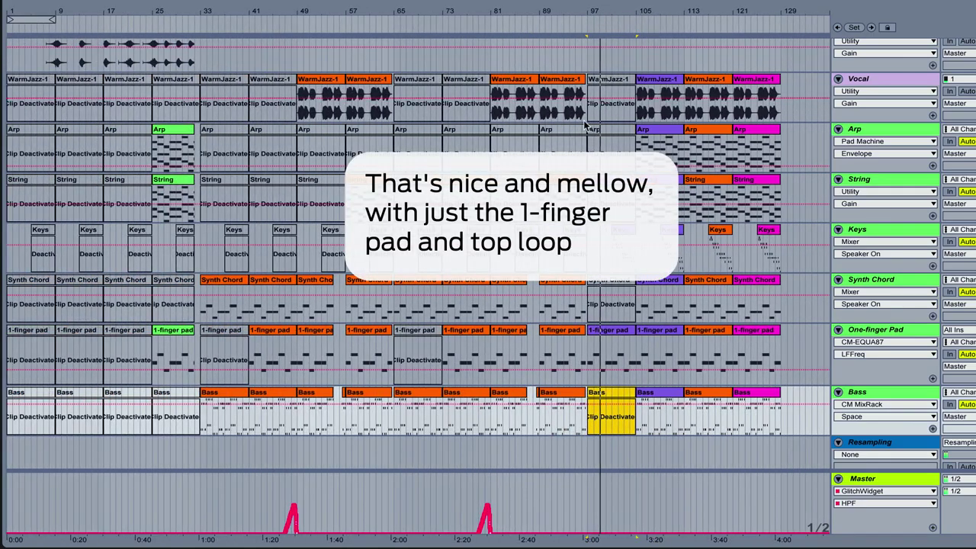
pyautogui.scroll(3, 595, 127)
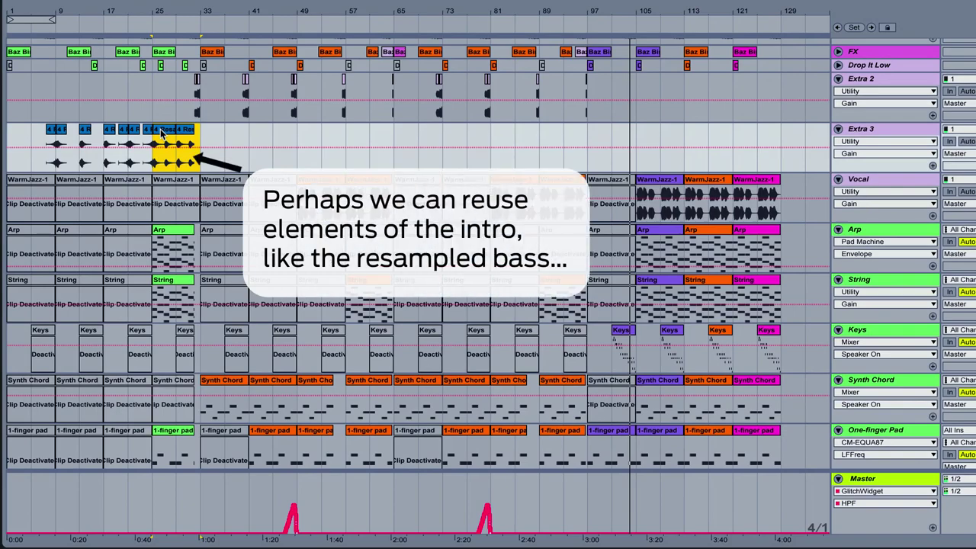
pyautogui.moveTo(161, 133); pyautogui.dragTo(594, 148)
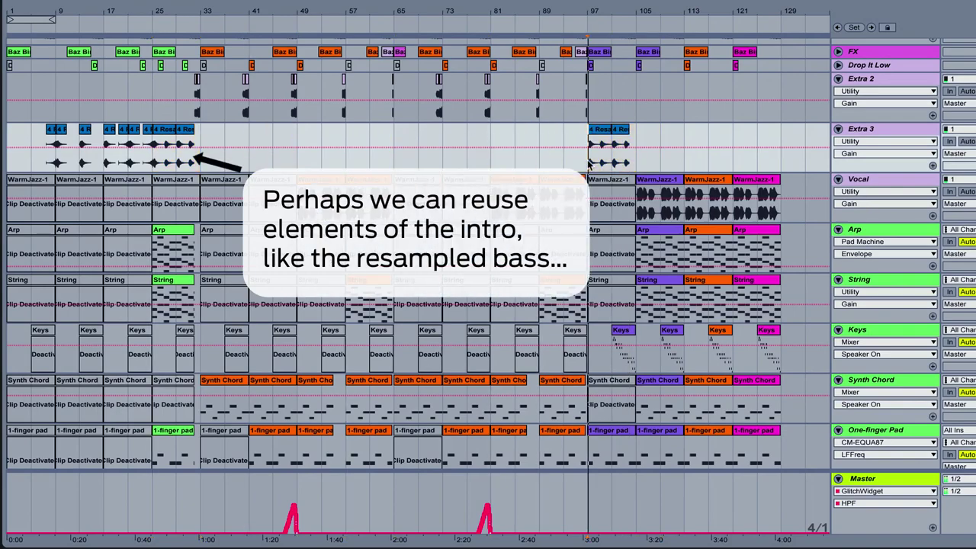
pyautogui.moveTo(609, 12); pyautogui.dragTo(521, 67)
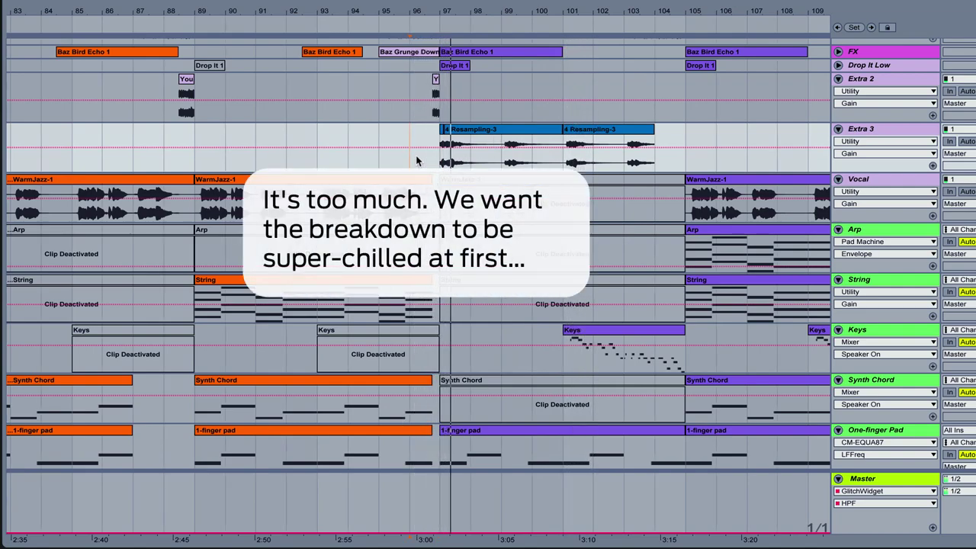
pyautogui.moveTo(553, 12); pyautogui.dragTo(409, 3)
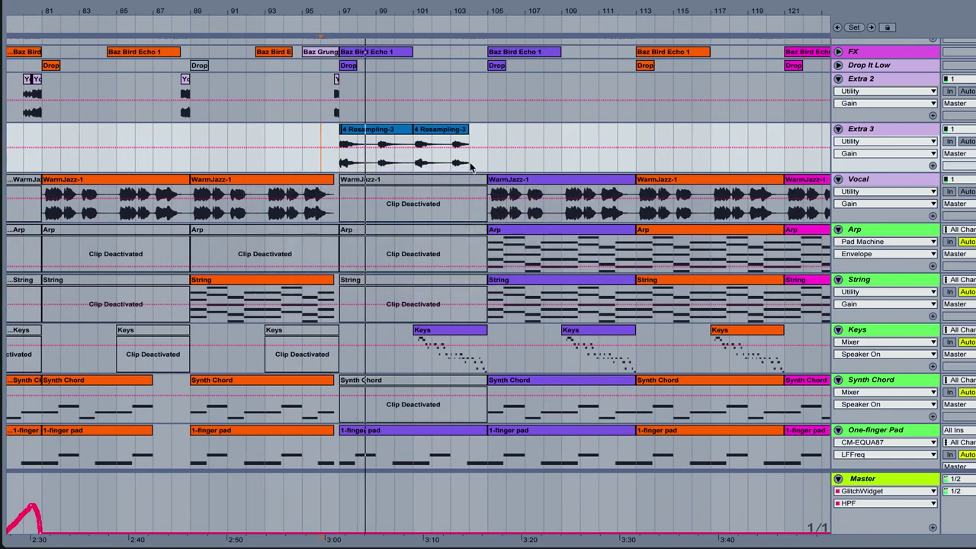
# Move the copied resampled bass to bar 105, and copy the intro's first two Resampling clips on Extra 3 to 99.3.
pyautogui.moveTo(486, 166); pyautogui.dragTo(506, 133)
pyautogui.moveTo(424, 21); pyautogui.dragTo(424, 3)
pyautogui.moveTo(68, 160); pyautogui.dragTo(611, 161)
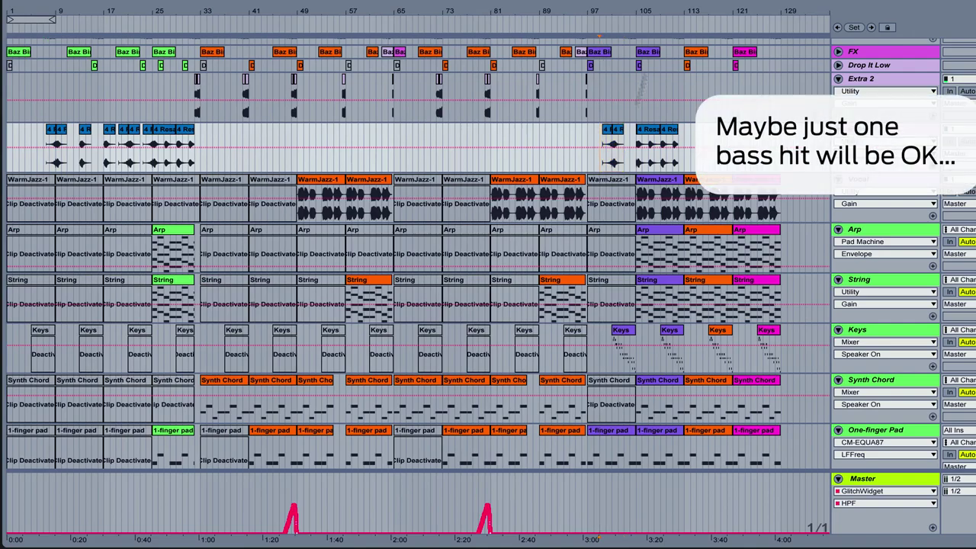
pyautogui.moveTo(616, 4); pyautogui.dragTo(618, 66)
pyautogui.click(604, 130)
pyautogui.keyDown('shift'); pyautogui.click(639, 131); pyautogui.keyUp('shift')
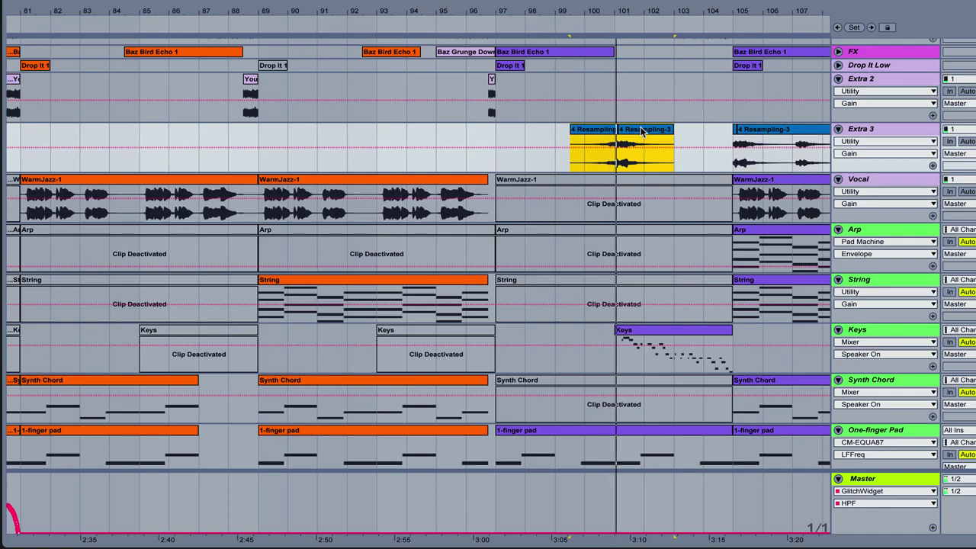
pyautogui.moveTo(568, 21); pyautogui.dragTo(465, 21)
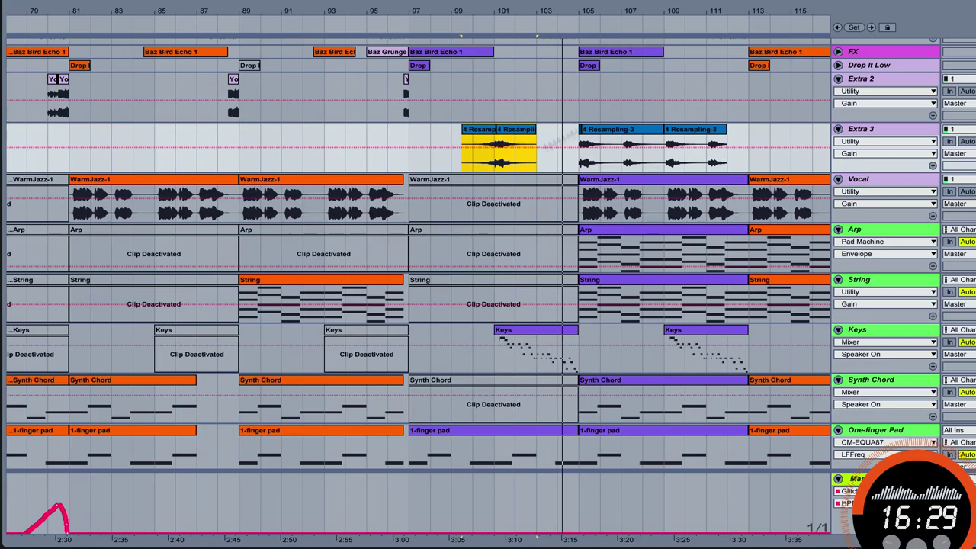
# Deactivate the Clap, Open Hat, Closed Hat and Kick clips from bar 105 to bar 113.
pyautogui.moveTo(601, 20); pyautogui.dragTo(630, 36)
pyautogui.scroll(4, 592, 87)
pyautogui.click(461, 162)
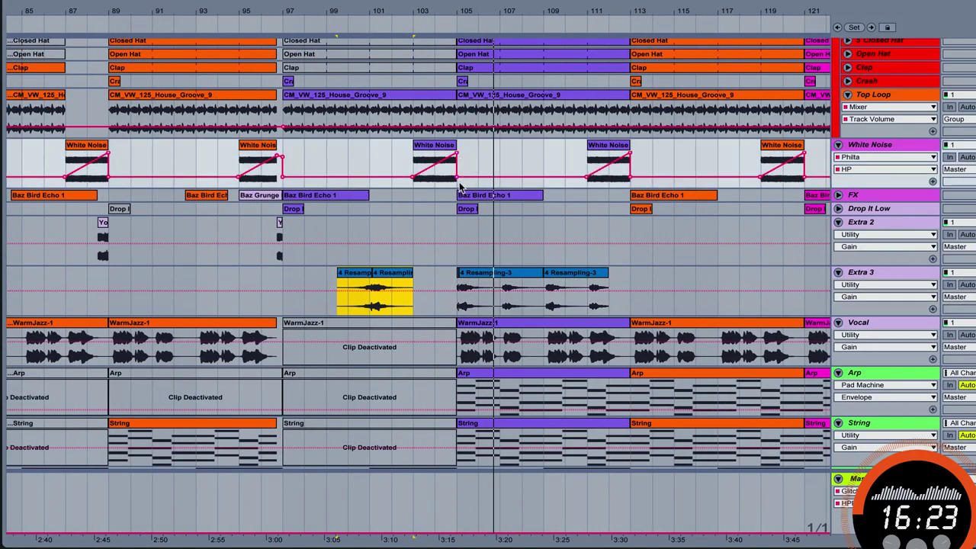
pyautogui.click(521, 61)
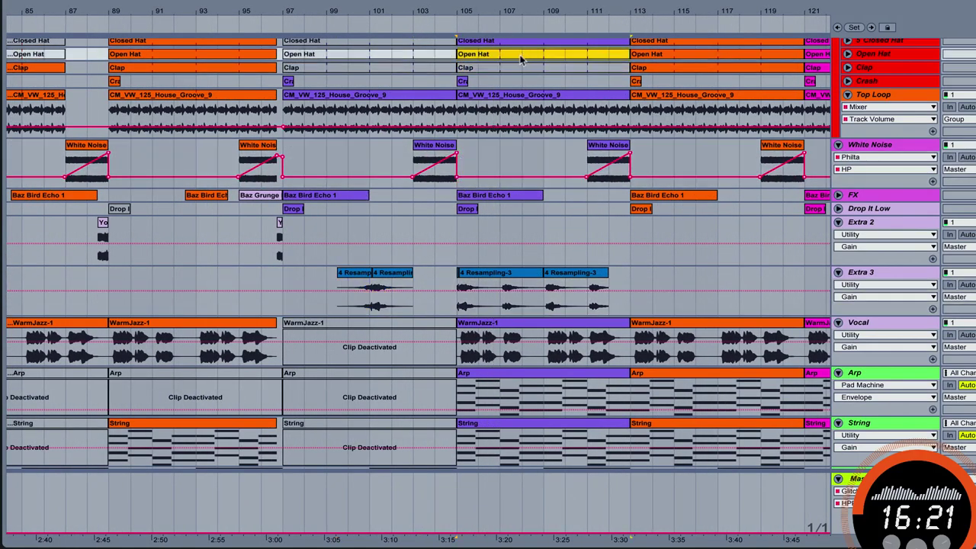
pyautogui.click(460, 229)
pyautogui.press('space')
pyautogui.click(560, 44)
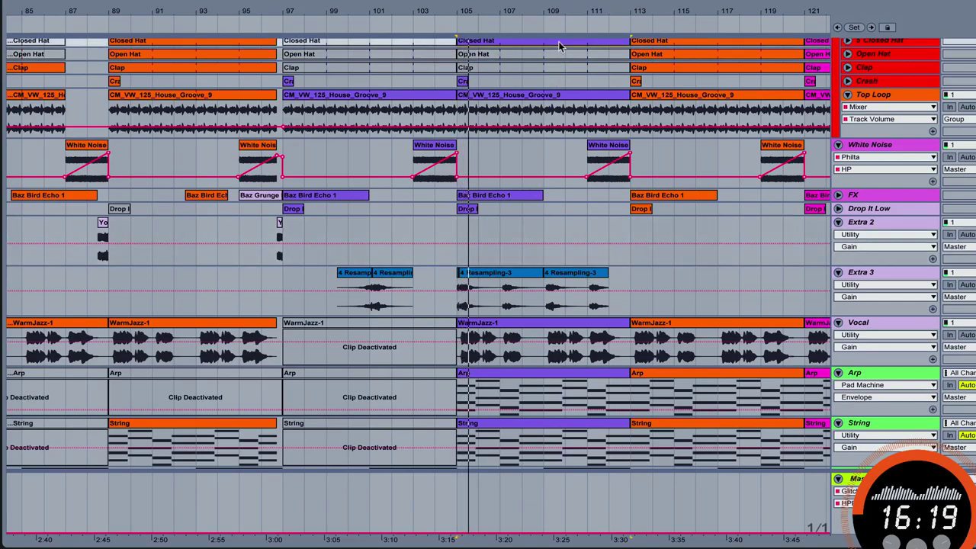
pyautogui.scroll(3, 549, 159)
pyautogui.click(542, 124)
pyautogui.click(541, 110)
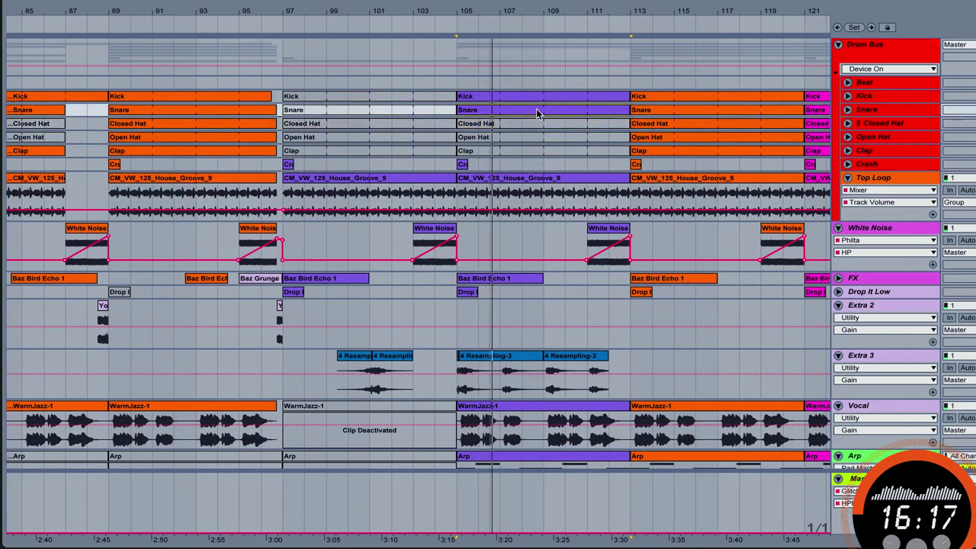
pyautogui.click(540, 98)
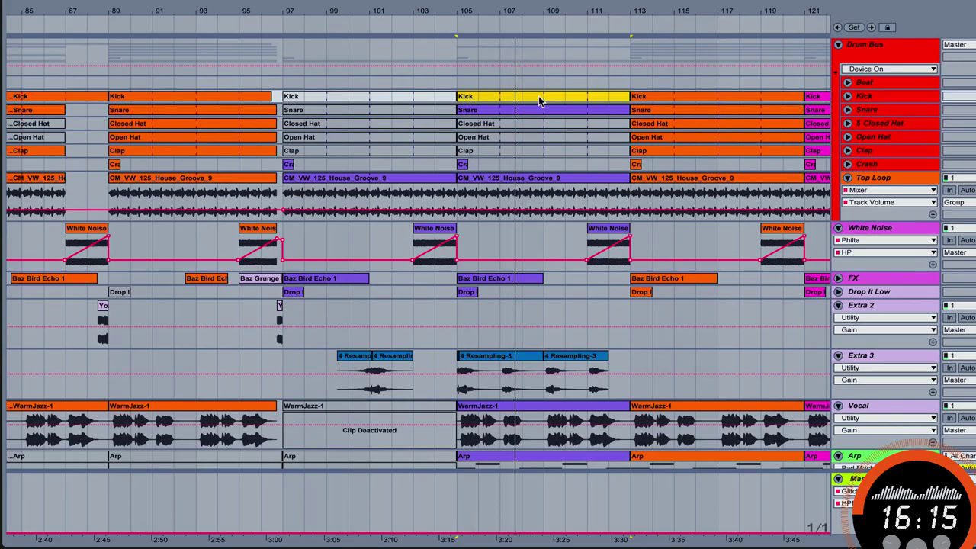
# Deactivate both resampled bass clips between bars 105 and 113 on Extra 3.
pyautogui.scroll(-3, 498, 270)
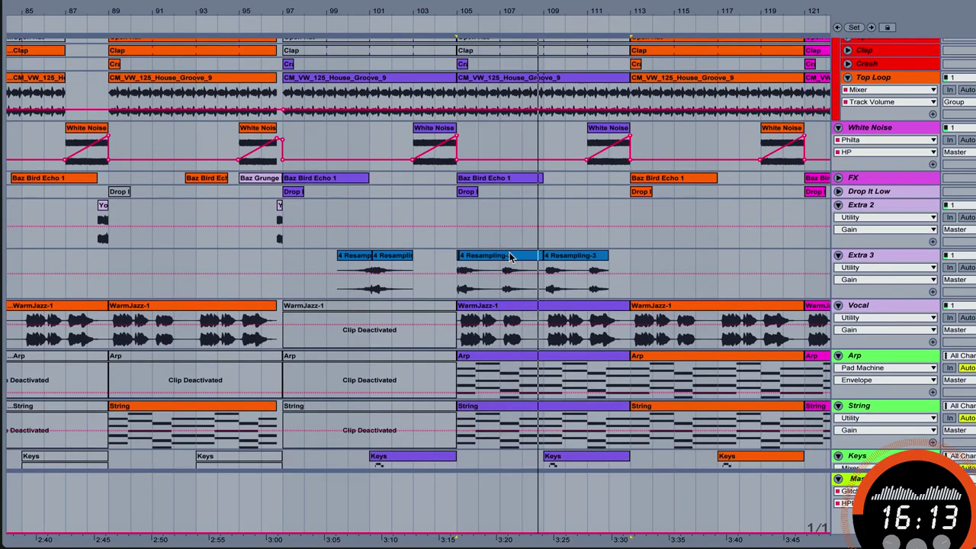
pyautogui.scroll(-2, 512, 257)
pyautogui.click(512, 185)
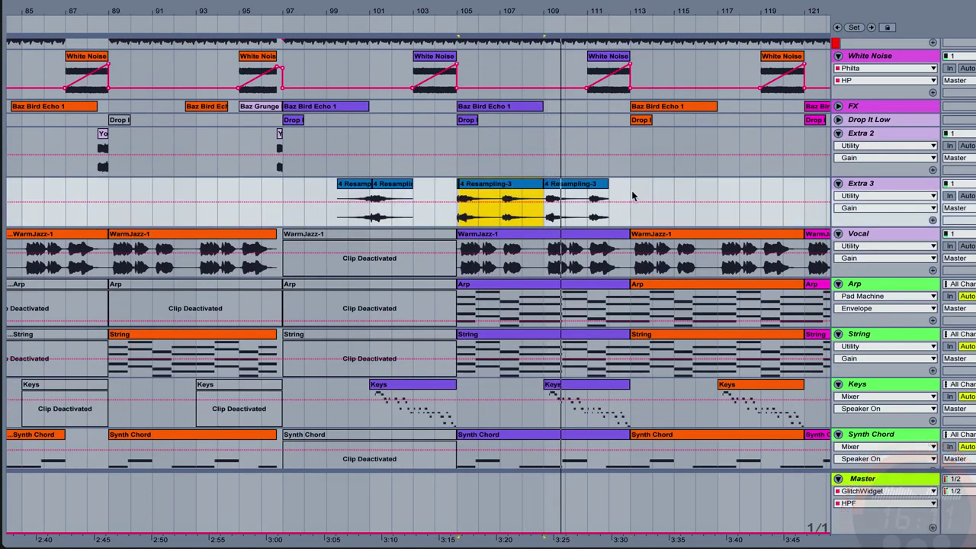
pyautogui.keyDown('shift'); pyautogui.click(632, 197); pyautogui.keyUp('shift')
pyautogui.press('0')
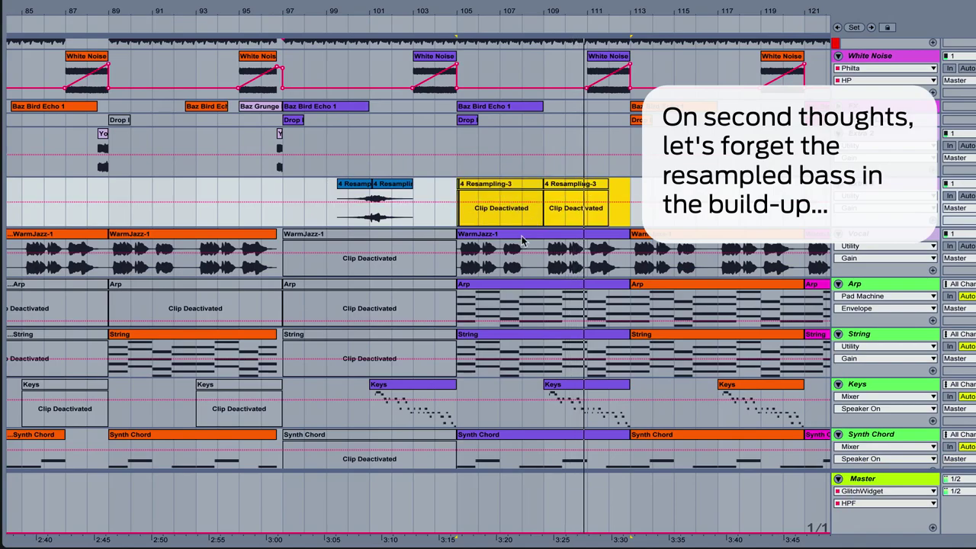
# Play the build-up from bar 105, and deactivate the Synth Chord clip from bar 105 to bar 113.
pyautogui.scroll(-2, 522, 241)
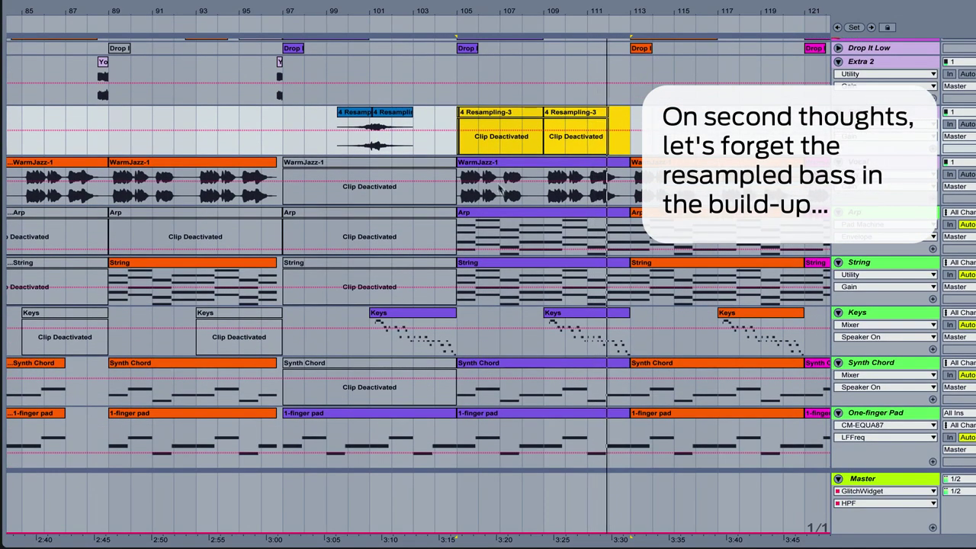
pyautogui.scroll(1, 503, 193)
pyautogui.click(485, 153)
pyautogui.scroll(-2, 533, 288)
pyautogui.scroll(-2, 532, 288)
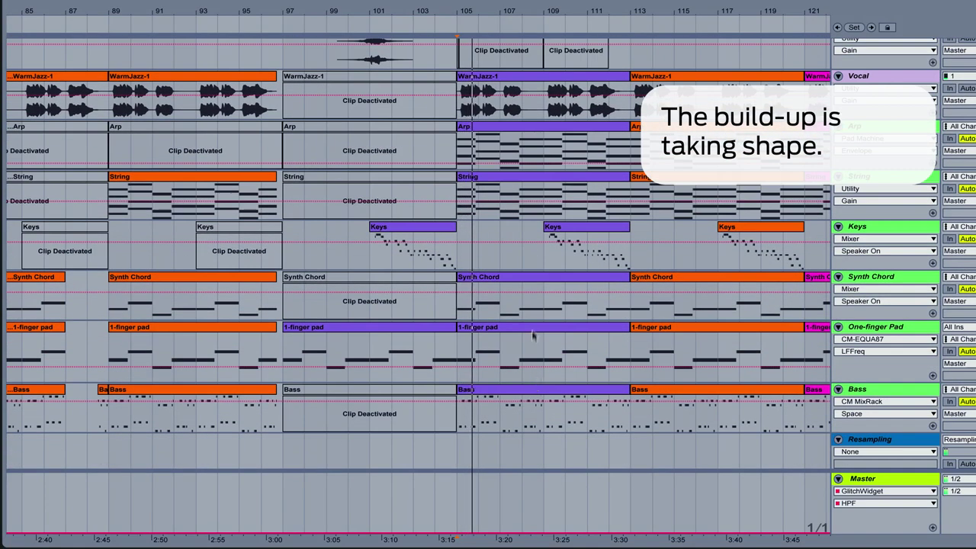
pyautogui.click(533, 284)
pyautogui.press('0')
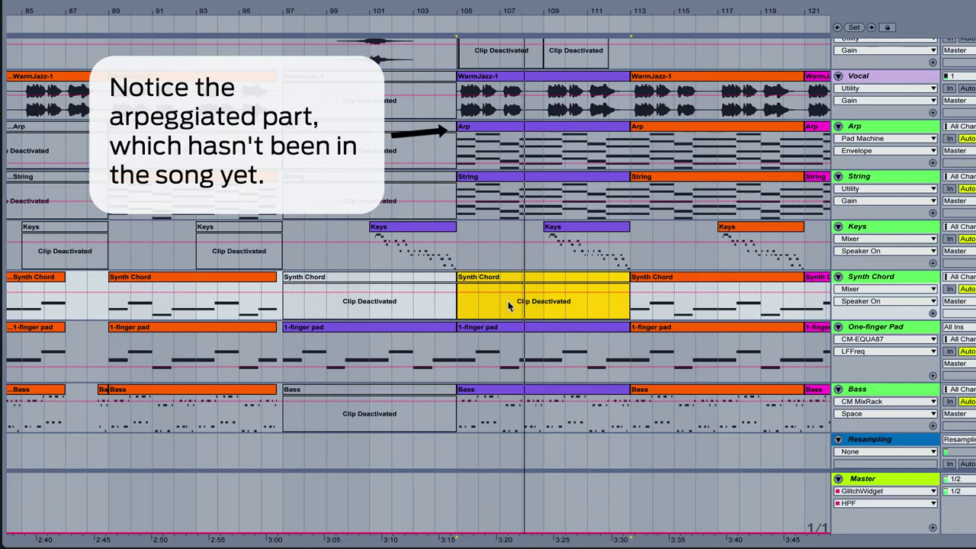
# Listen to the build-up after bar 105, and play the start of the breakdown at bar 97.
pyautogui.scroll(5, 507, 305)
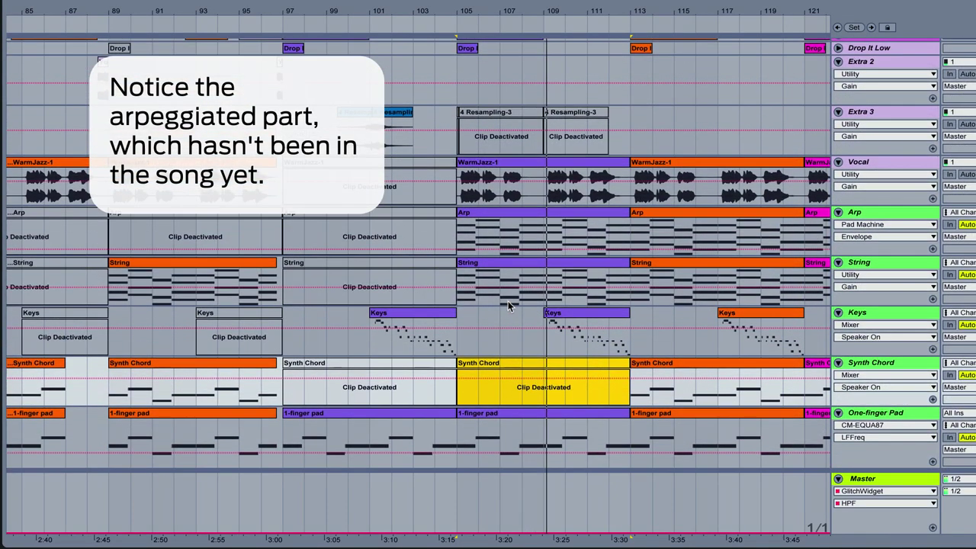
pyautogui.scroll(2, 509, 305)
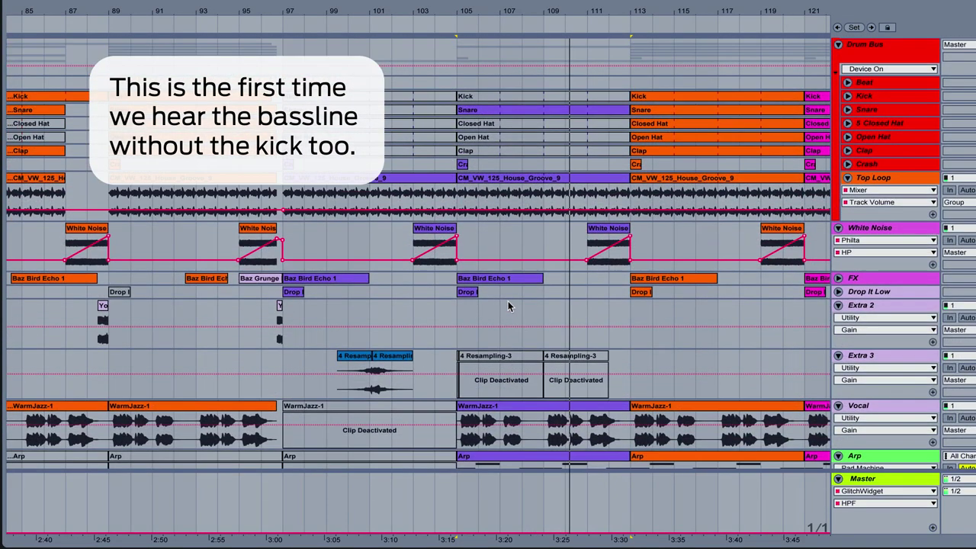
pyautogui.scroll(-1, 509, 307)
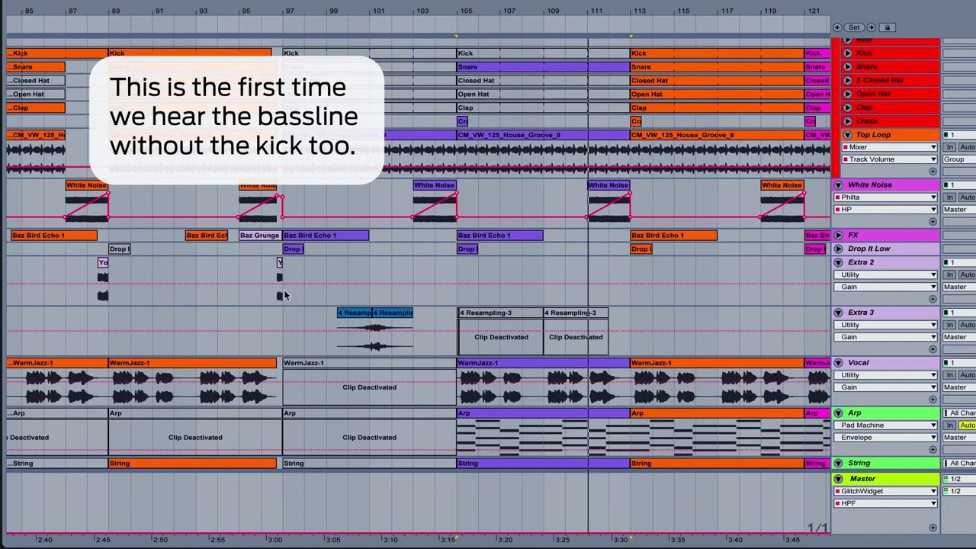
pyautogui.press('space')
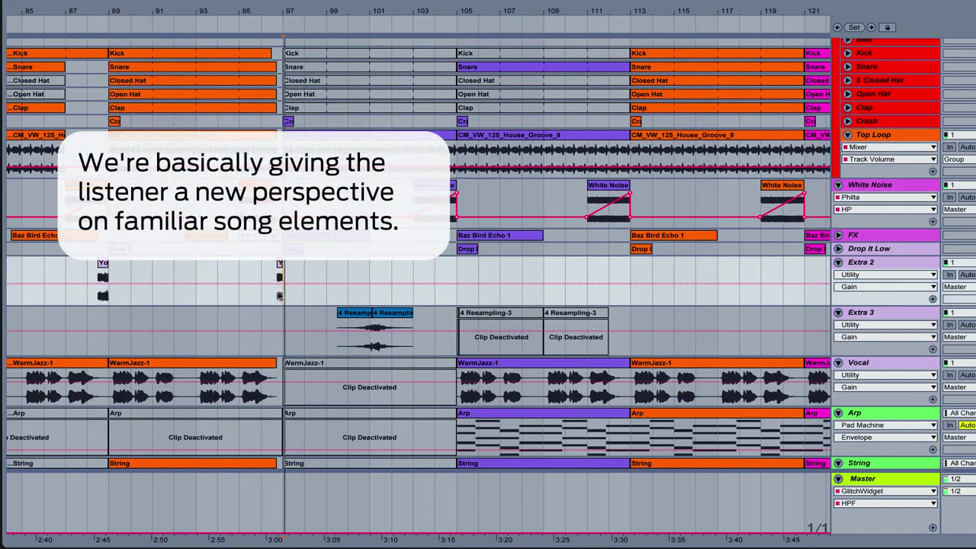
pyautogui.press('space')
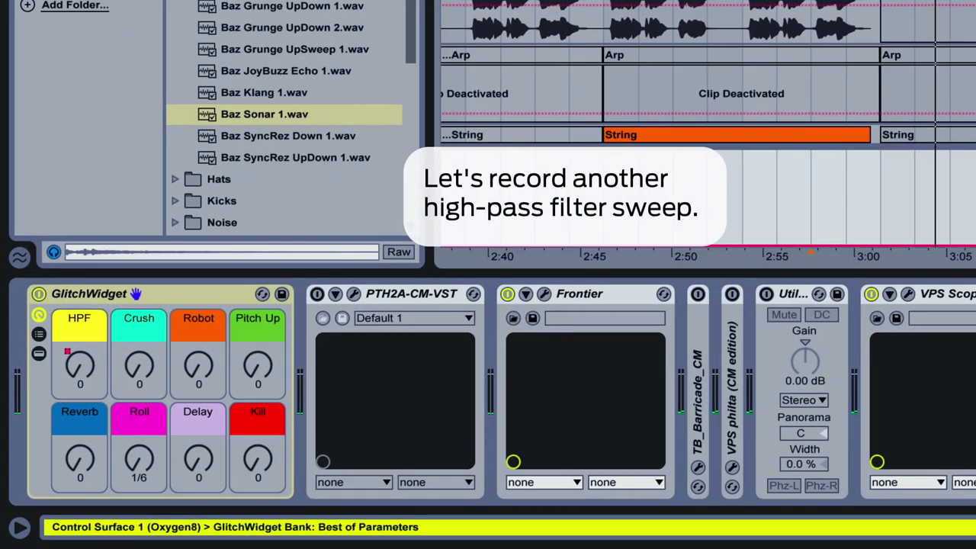
# Record a GlitchWidget HPF sweep on the Master that rises from bar 95 and falls back to 0 at bar 97.
pyautogui.press('space')
pyautogui.moveTo(81, 366); pyautogui.dragTo(81, 343)
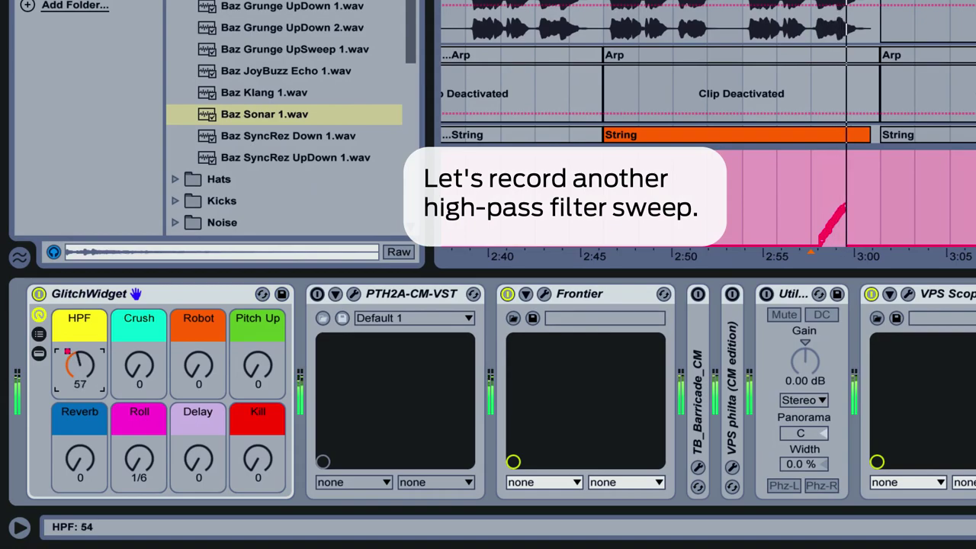
pyautogui.moveTo(81, 306); pyautogui.dragTo(81, 363)
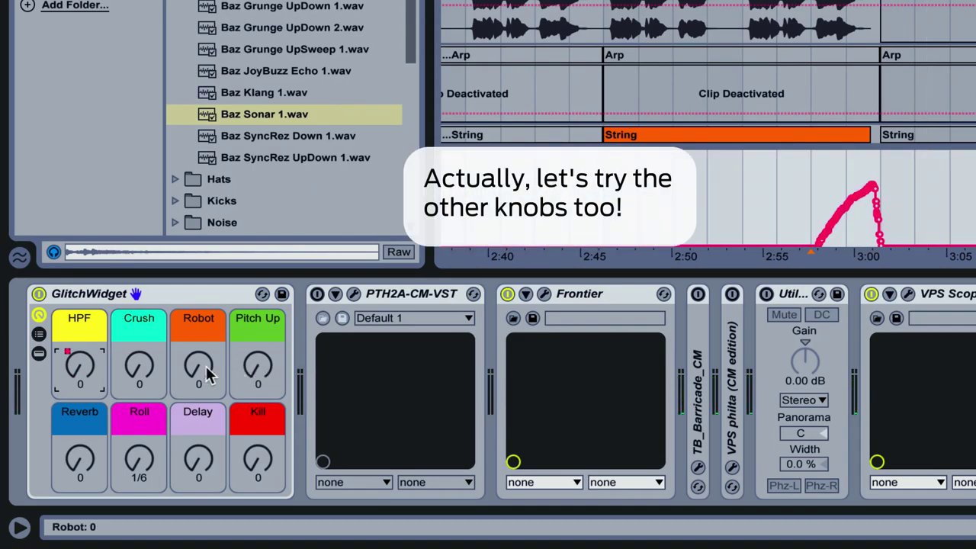
# Try recording the GlitchWidget Robot knob over the transition into bar 97, and undo the take.
pyautogui.moveTo(202, 374); pyautogui.dragTo(202, 343)
pyautogui.hotkey('ctrl', 'z')
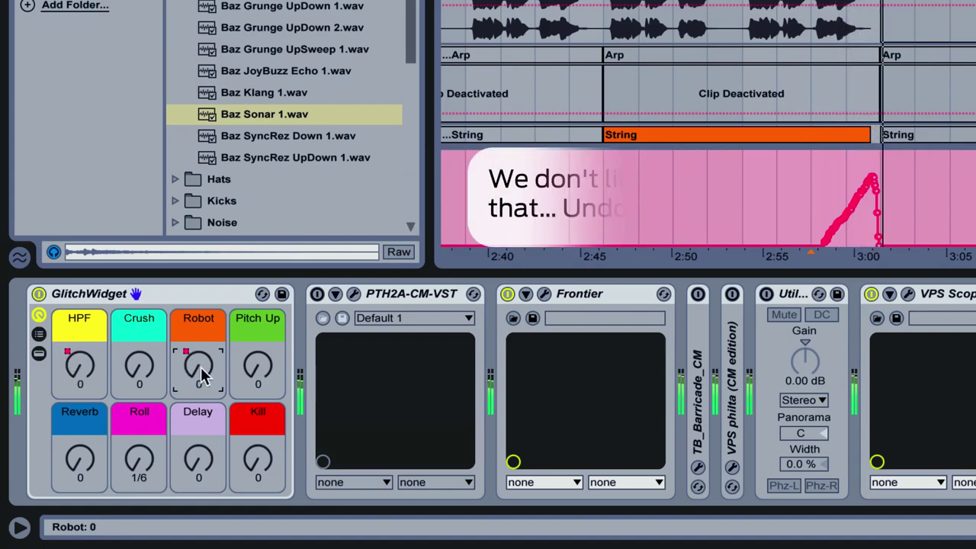
pyautogui.press('space')
pyautogui.hotkey('ctrl', 'z')
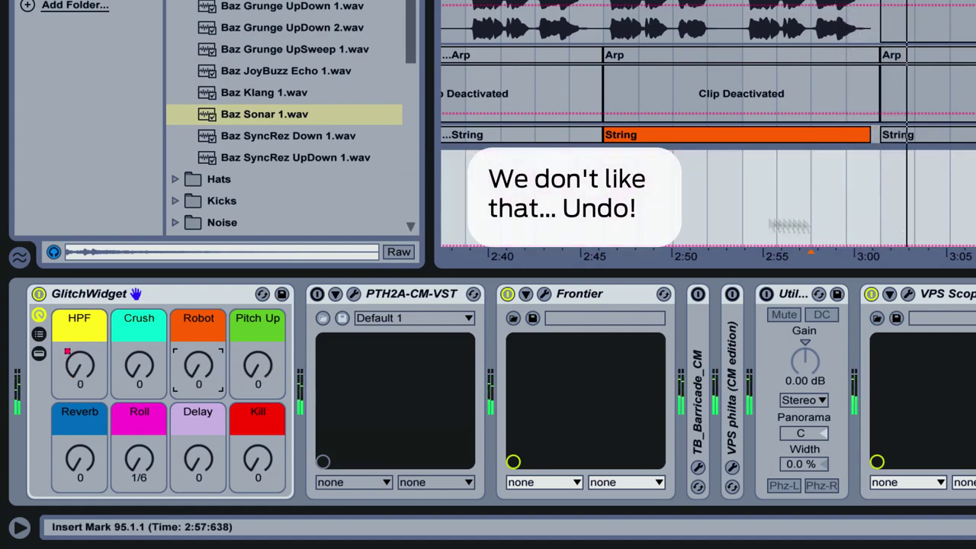
# Try the GlitchWidget Roll and Crush knobs over the same two-bar transition, and undo both takes.
pyautogui.press('space')
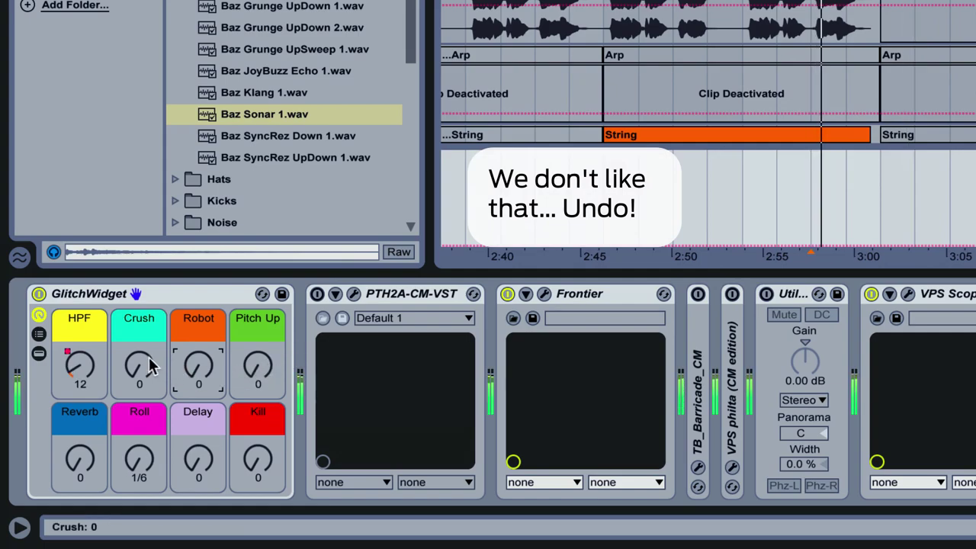
pyautogui.moveTo(138, 457); pyautogui.dragTo(139, 427)
pyautogui.hotkey('ctrl', 'z')
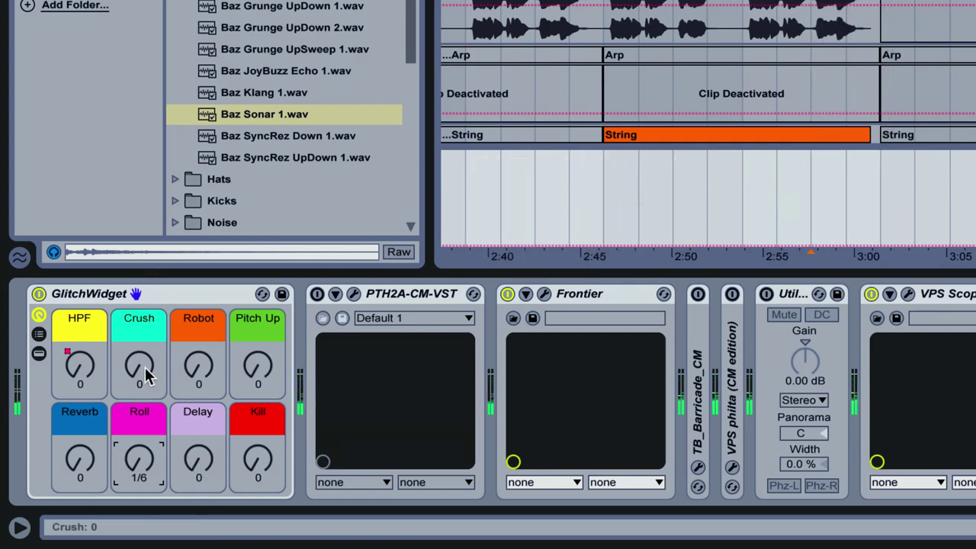
pyautogui.moveTo(141, 367); pyautogui.dragTo(140, 330)
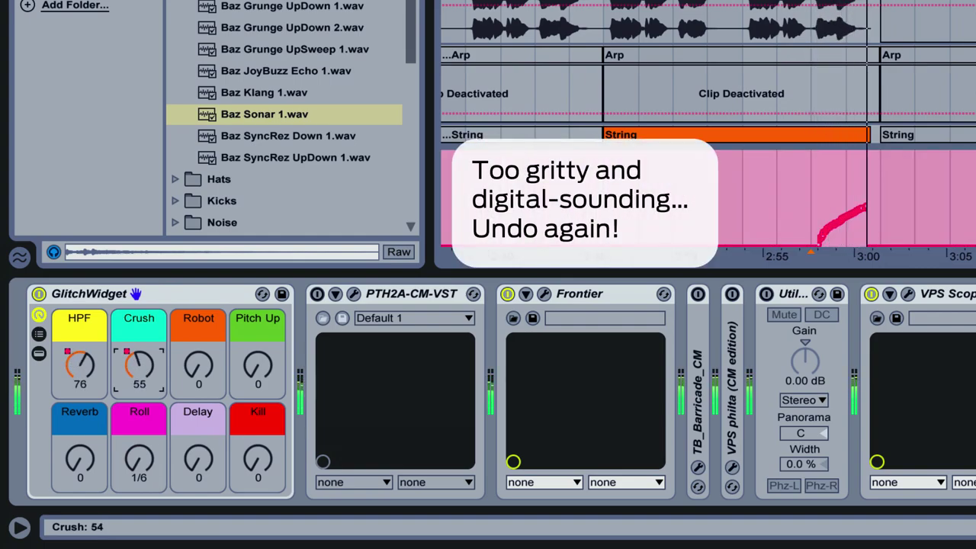
pyautogui.hotkey('ctrl', 'z')
# Play back the HPF sweep, and lower its automation between bars 95 and 97 to a peak of about 55.
pyautogui.press('space')
pyautogui.moveTo(80, 366); pyautogui.dragTo(80, 320)
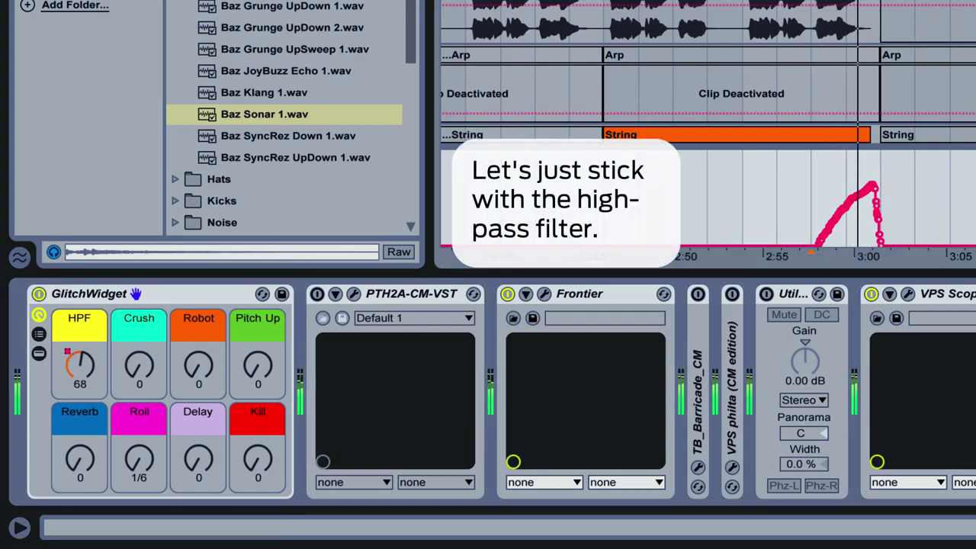
pyautogui.moveTo(838, 2); pyautogui.dragTo(838, 43)
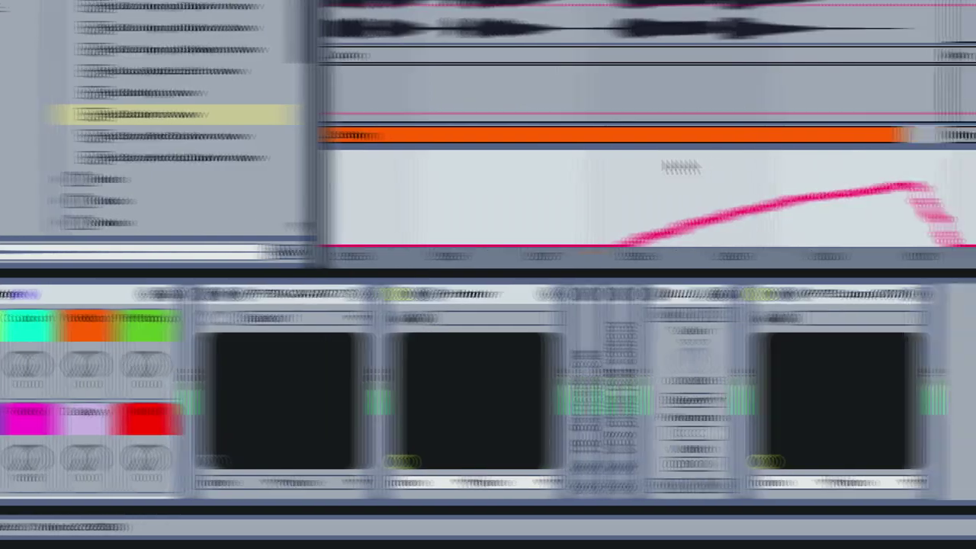
pyautogui.moveTo(335, 235); pyautogui.dragTo(728, 250)
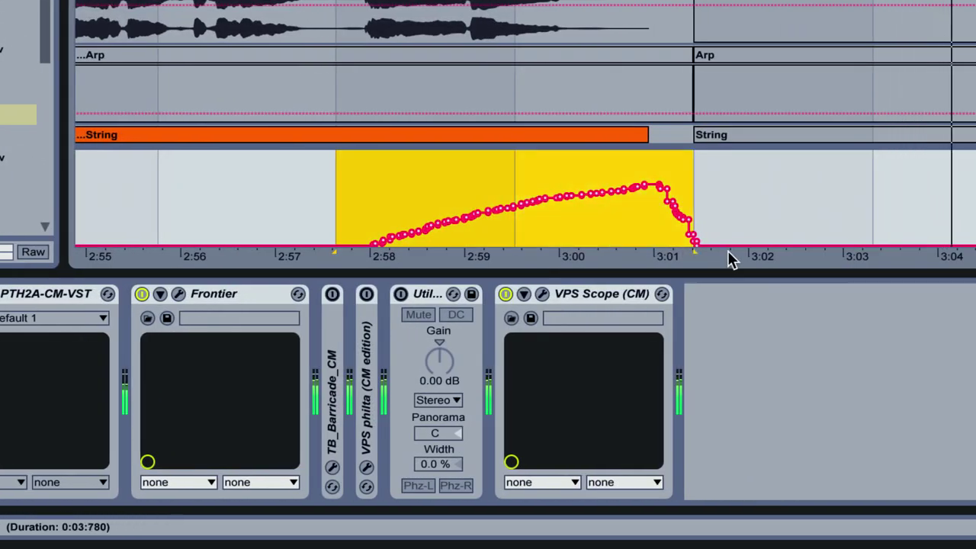
pyautogui.moveTo(661, 169); pyautogui.dragTo(661, 190)
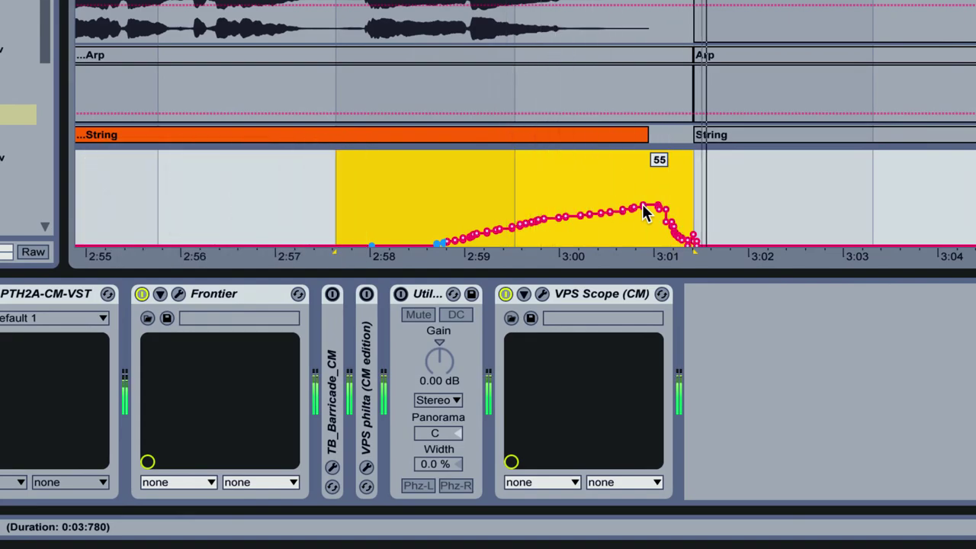
# Unfold the Kick track and split its deactivated clip at bar 98 to isolate the breakdown's first bar.
pyautogui.scroll(3, 526, 73)
pyautogui.click(570, 101)
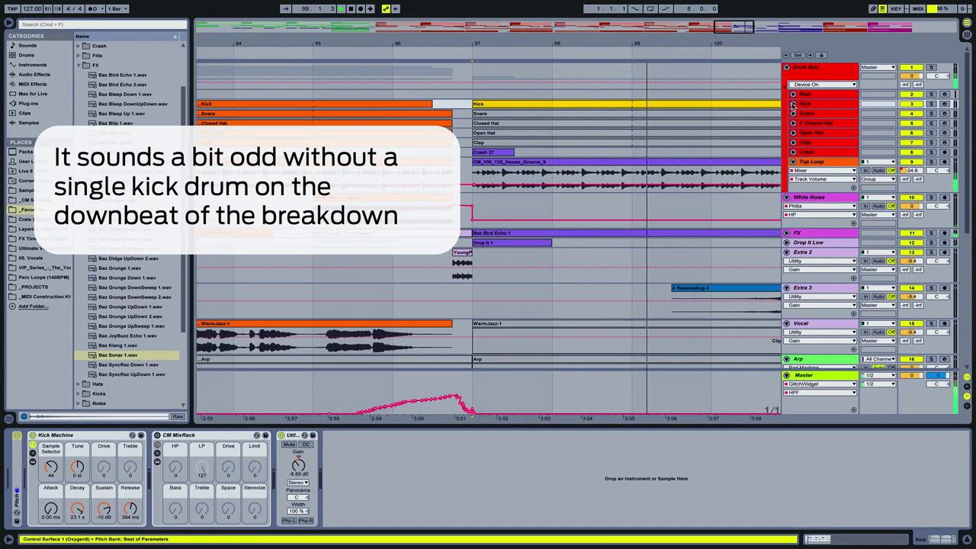
pyautogui.click(793, 105)
pyautogui.click(553, 133)
pyautogui.press('super+e')
pyautogui.click(539, 104)
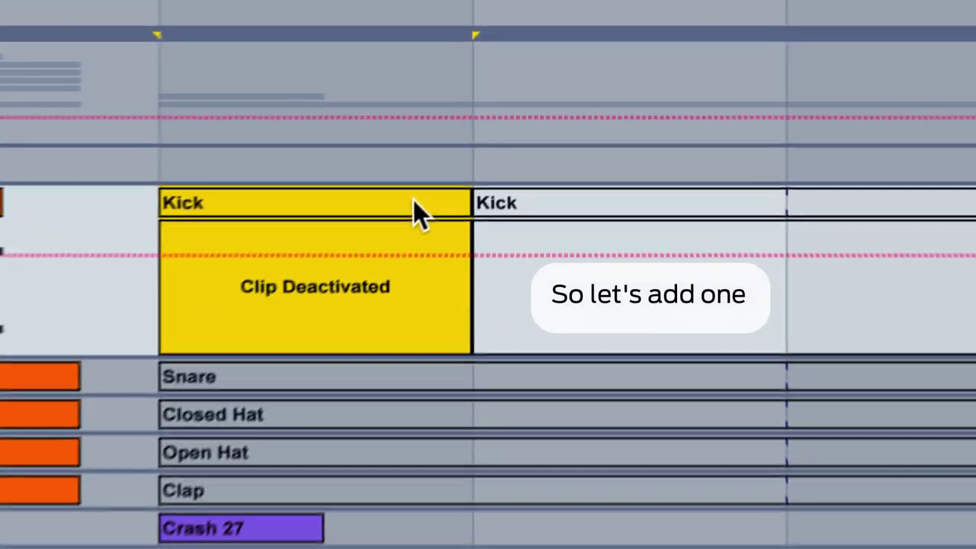
# Reactivate the one-bar Kick clip at bar 97, trim it to a single downbeat kick, and play the transition.
pyautogui.press('0')
pyautogui.click(166, 330)
pyautogui.moveTo(471, 204); pyautogui.dragTo(187, 206)
pyautogui.click(162, 312)
pyautogui.press('space')
# Fold the Kick track and move the breakdown's Drop It Low clip from bar 97 to bar 99.
pyautogui.moveTo(334, 13)
pyautogui.mouseDown()
pyautogui.moveTo(334, 2)
pyautogui.moveTo(252, 1)
pyautogui.moveTo(344, 1)
pyautogui.mouseUp()
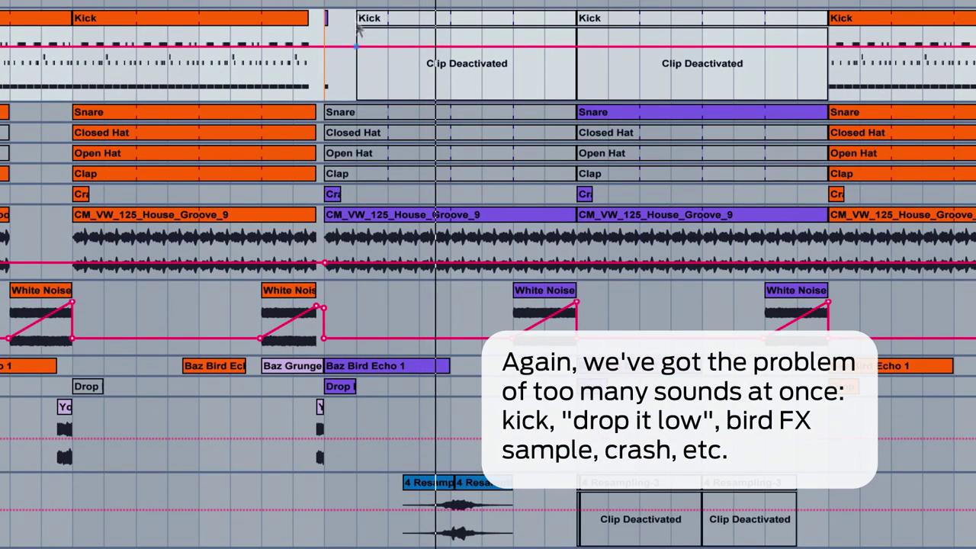
pyautogui.scroll(-3, 510, 243)
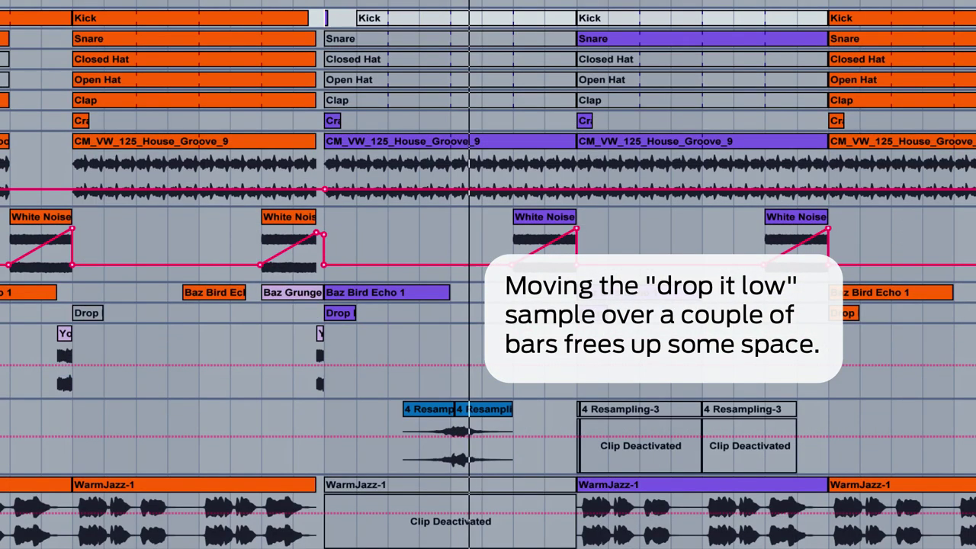
pyautogui.moveTo(338, 314); pyautogui.dragTo(401, 312)
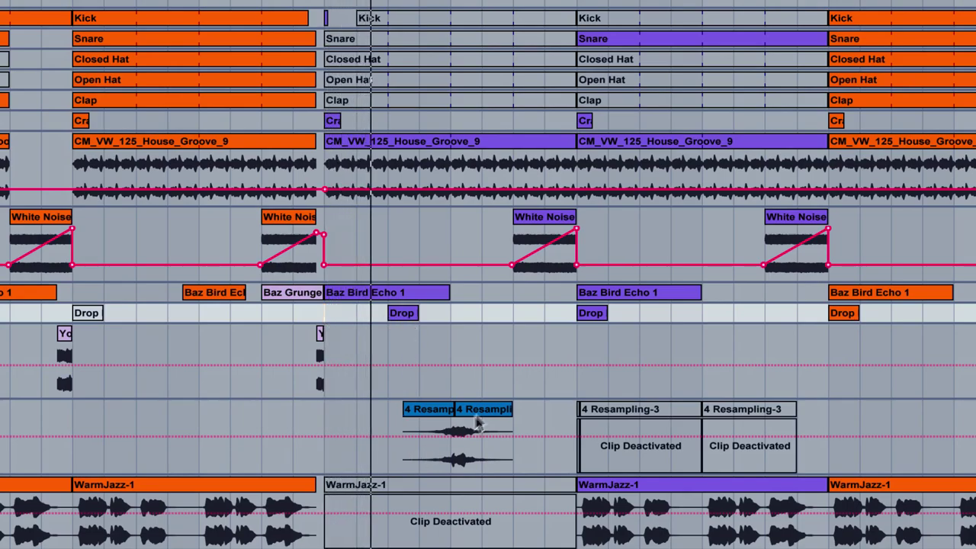
# Deactivate both resampled bass clips from 99.3 to bar 103 on Extra 3.
pyautogui.click(482, 412)
pyautogui.press('0')
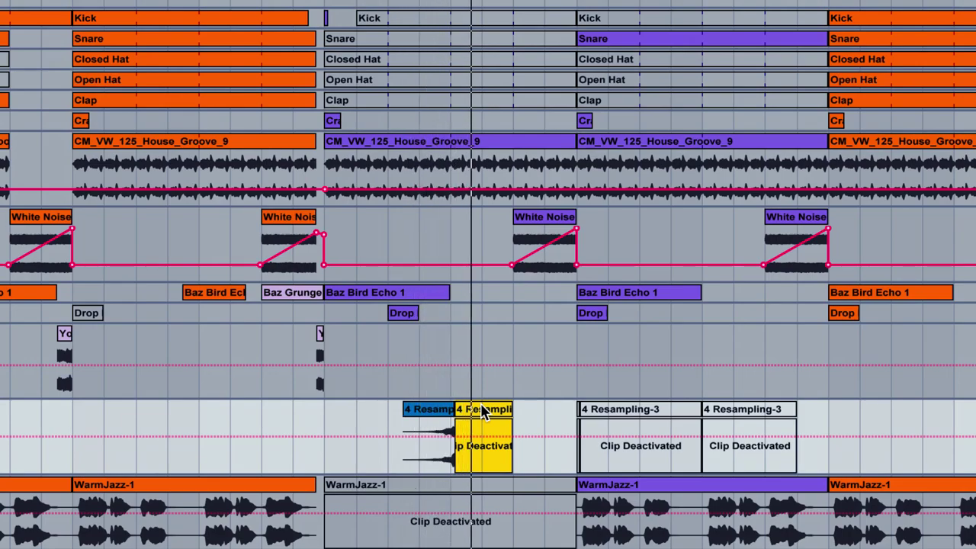
pyautogui.press('0')
pyautogui.moveTo(408, 448); pyautogui.dragTo(503, 447)
pyautogui.press('-')
pyautogui.press('0')
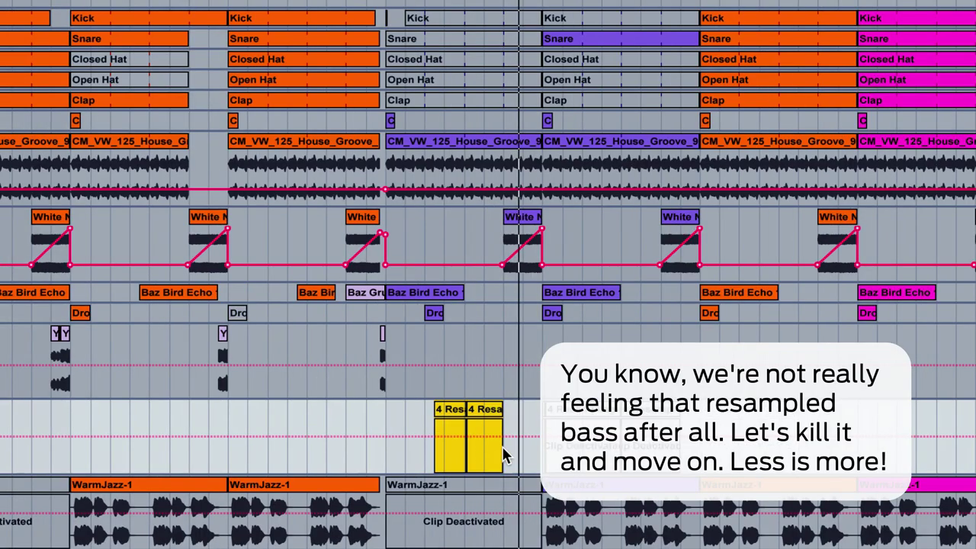
pyautogui.hscroll(1, 488, 274)
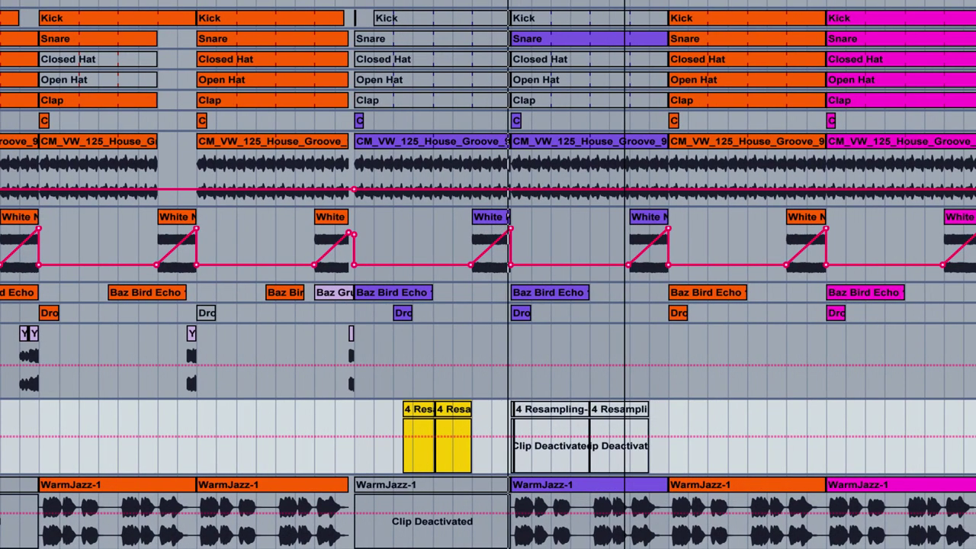
# Raise the Vocal track's gain automation slightly across the build-up from bar 105 to bar 113.
pyautogui.hscroll(1, 509, 279)
pyautogui.scroll(1, 510, 278)
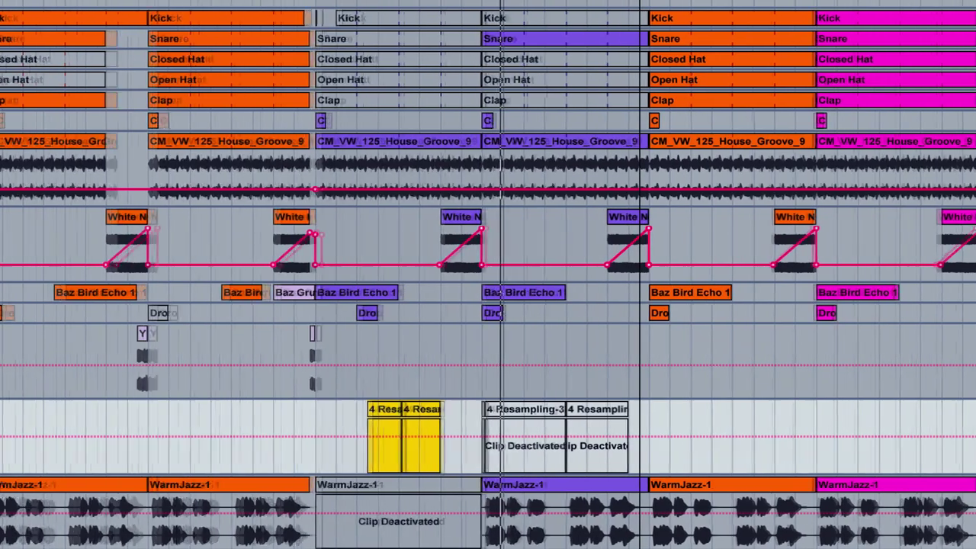
pyautogui.hscroll(1, 510, 279)
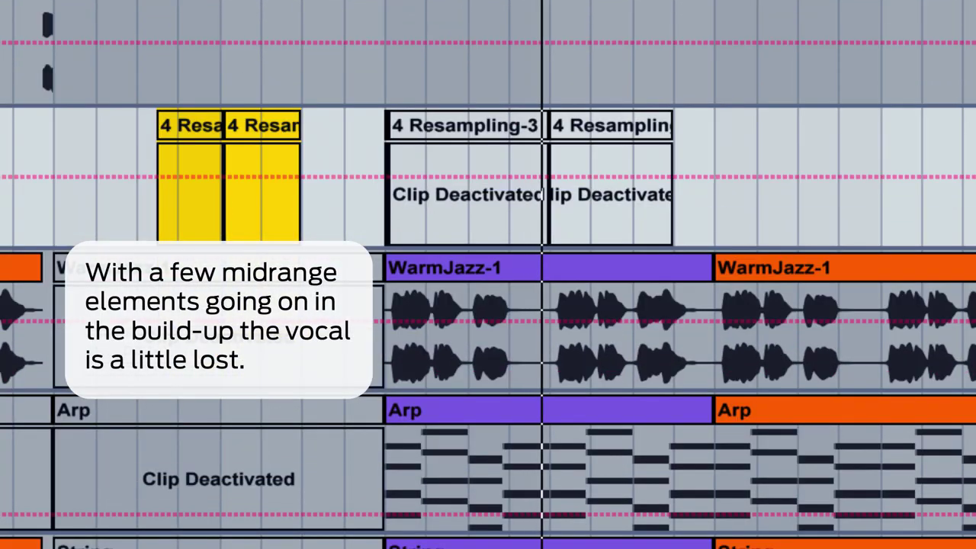
pyautogui.moveTo(717, 371); pyautogui.dragTo(381, 371)
pyautogui.press('a')
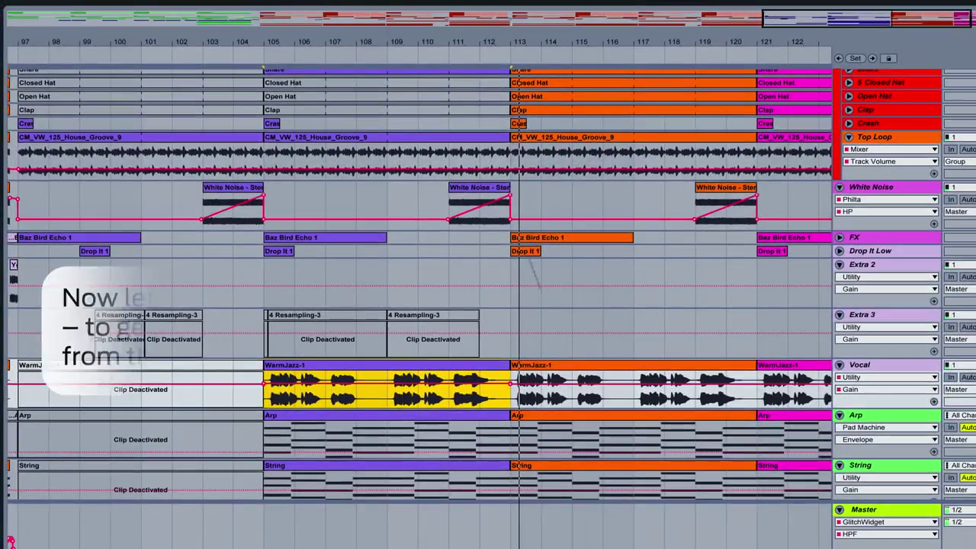
# Copy the first drop's eight bars starting at bar 89 and paste them at bar 113 for the second drop.
pyautogui.moveTo(531, 33); pyautogui.dragTo(565, 13)
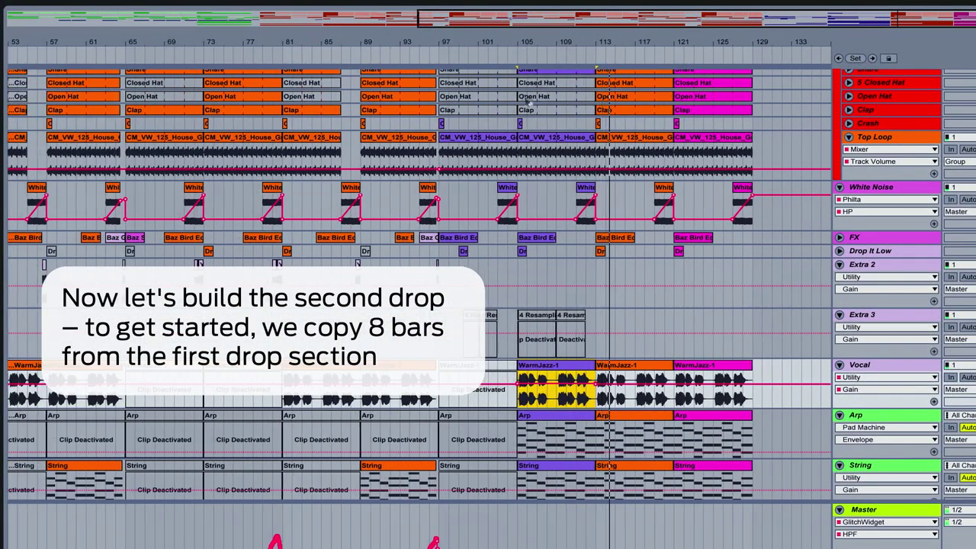
pyautogui.scroll(3, 443, 249)
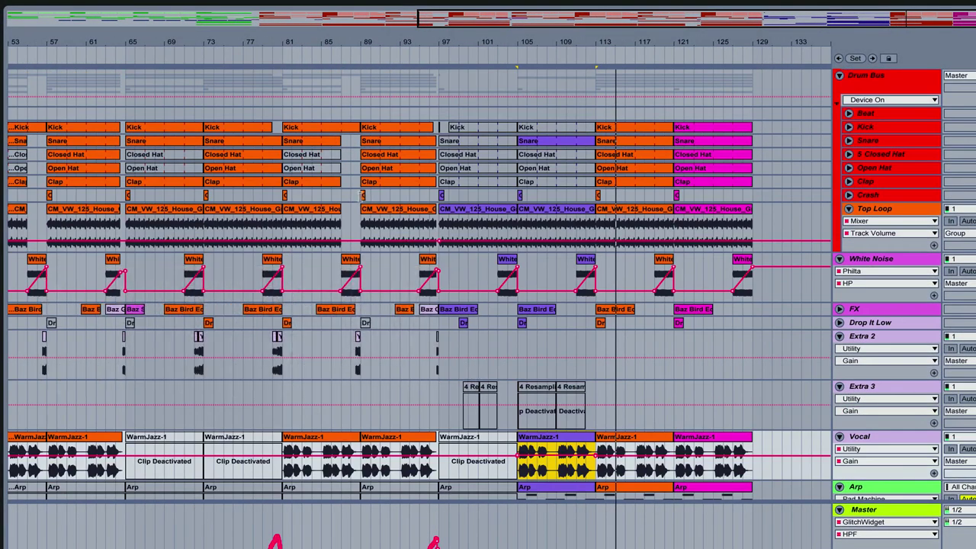
pyautogui.click(362, 113)
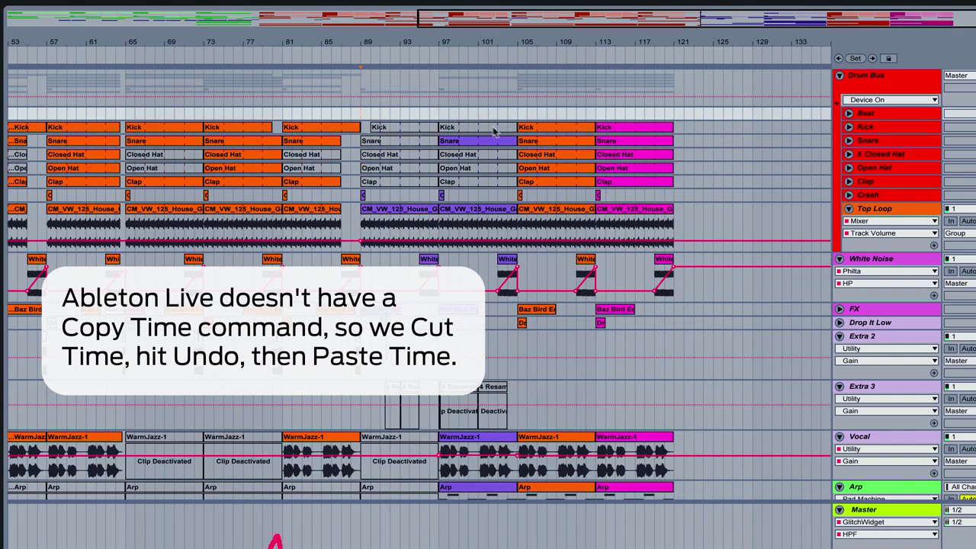
pyautogui.click(594, 115)
pyautogui.click(597, 100)
pyautogui.press('super+v')
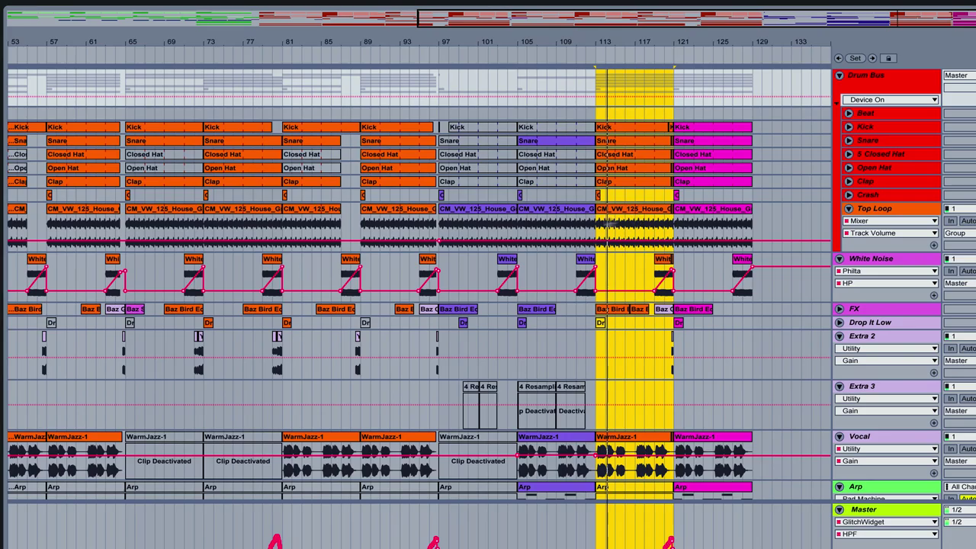
# Extend the One-finger Pad clip to bar 97 to fill the gap before the breakdown, and play the transition.
pyautogui.click(430, 114)
pyautogui.press('space')
pyautogui.press('space')
pyautogui.moveTo(577, 42); pyautogui.dragTo(578, 73)
pyautogui.scroll(-5, 286, 348)
pyautogui.moveTo(321, 44); pyautogui.dragTo(343, 84)
pyautogui.moveTo(325, 400); pyautogui.dragTo(339, 400)
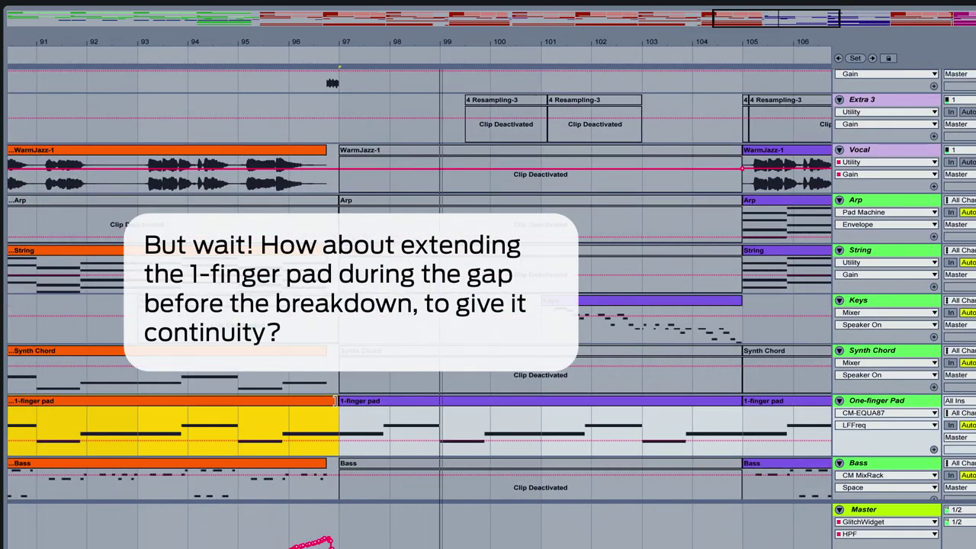
pyautogui.click(288, 433)
pyautogui.press('super+z')
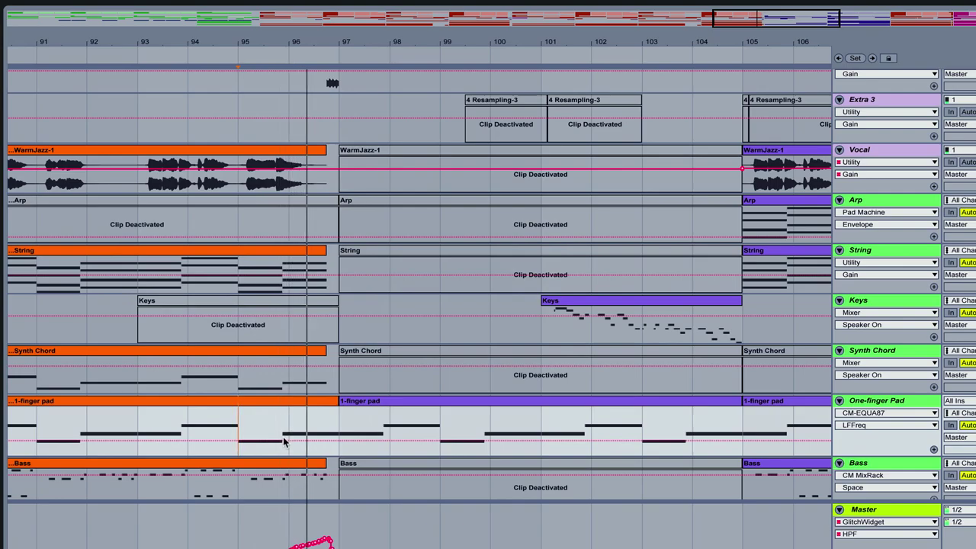
# Raise the Master track's HPF automation slightly from bar 97 to bar 113 to thin the breakdown's low end.
pyautogui.moveTo(368, 48); pyautogui.dragTo(270, 41)
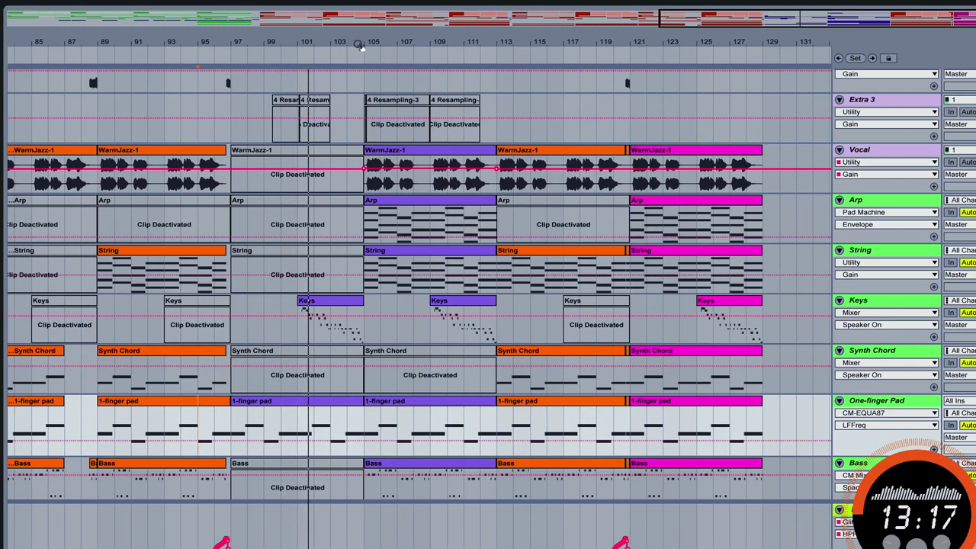
pyautogui.click(858, 305)
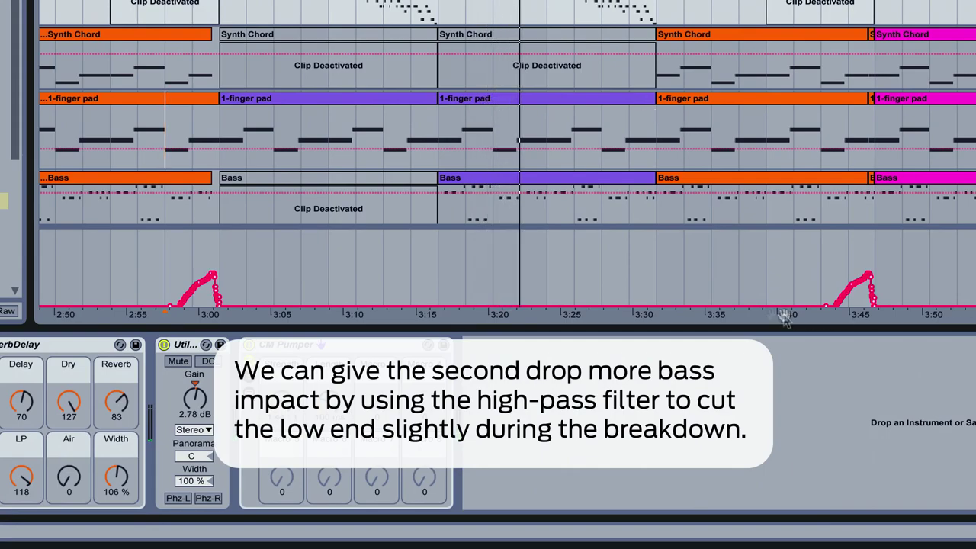
pyautogui.moveTo(221, 275); pyautogui.dragTo(608, 304)
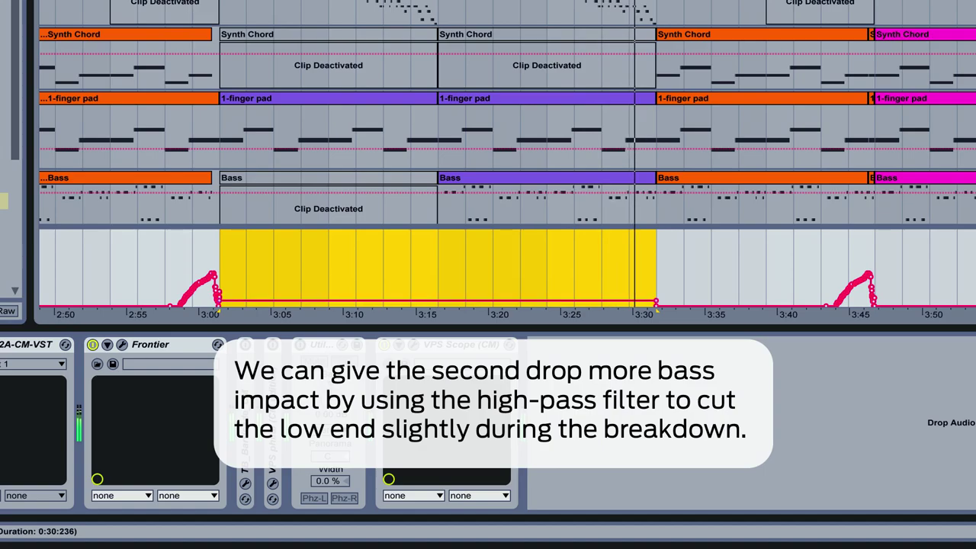
# Try deleting bar 111 from the Arp and String clips, and play the result.
pyautogui.press('+')
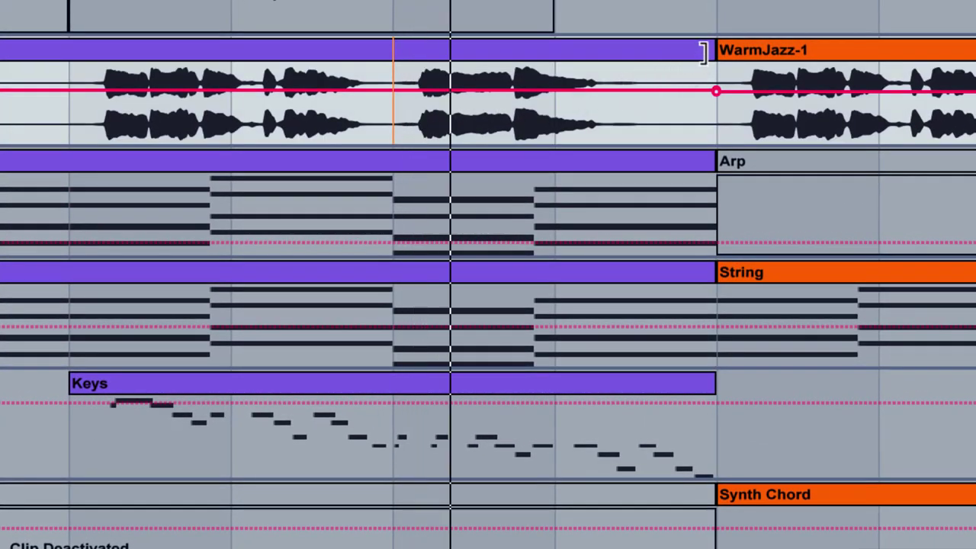
pyautogui.press('space')
pyautogui.moveTo(391, 221); pyautogui.dragTo(526, 357)
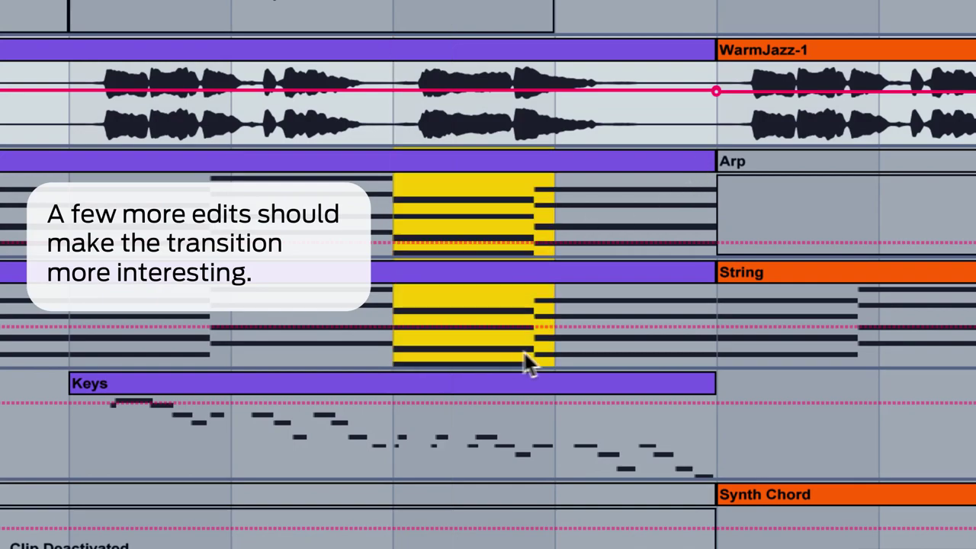
pyautogui.hotkey('ctrl', 'e')
pyautogui.moveTo(384, 449); pyautogui.dragTo(543, 460)
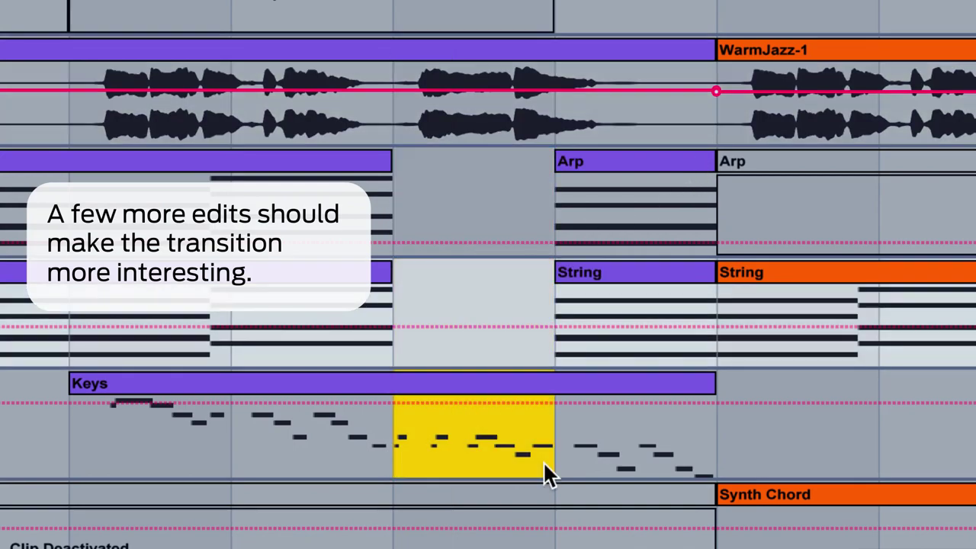
pyautogui.click(392, 198)
pyautogui.press('space')
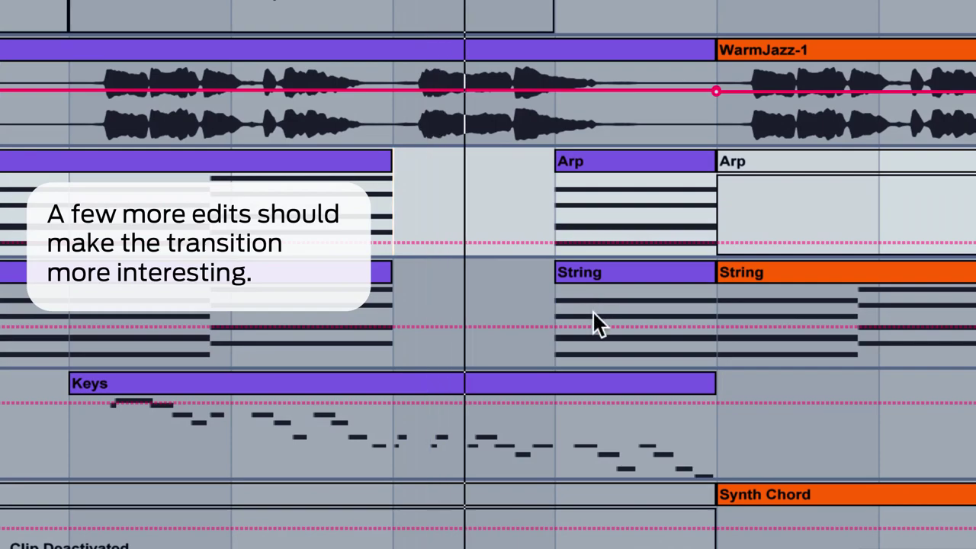
pyautogui.press('space')
# Try deleting the Keys part from bar 111 to bar 113, and play the result.
pyautogui.moveTo(392, 462); pyautogui.dragTo(688, 467)
pyautogui.press('Delete')
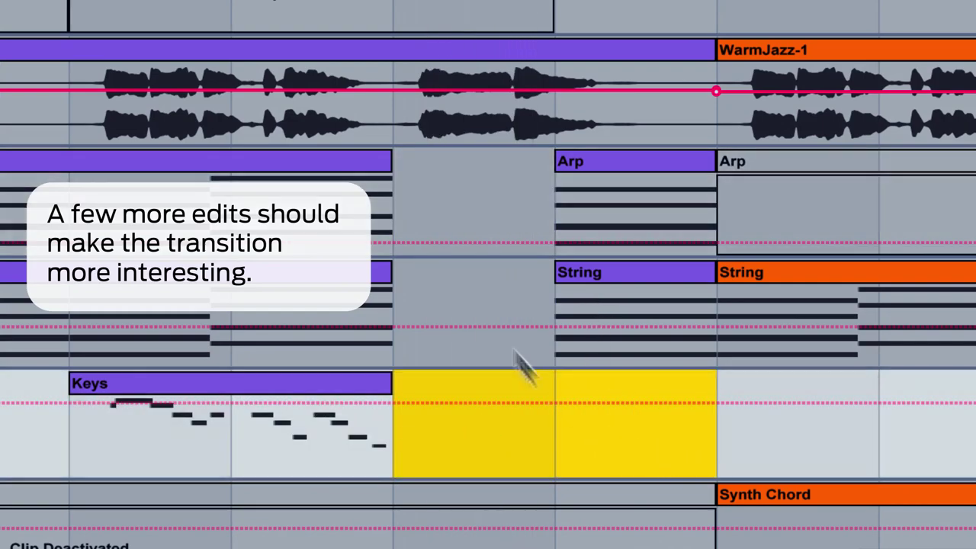
pyautogui.click(402, 296)
pyautogui.press('space')
pyautogui.press('space')
pyautogui.click(126, 438)
pyautogui.press('space')
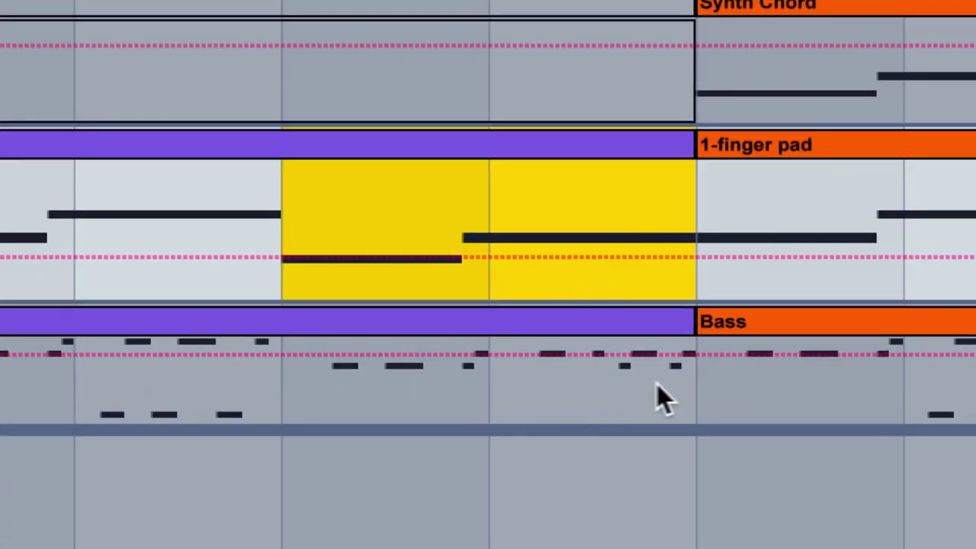
# Try deleting the One-finger Pad and Bass parts from bar 111 to bar 113, and undo the deletion.
pyautogui.keyDown('shift'); pyautogui.click(657, 398); pyautogui.keyUp('shift')
pyautogui.press('Delete')
pyautogui.click(261, 181)
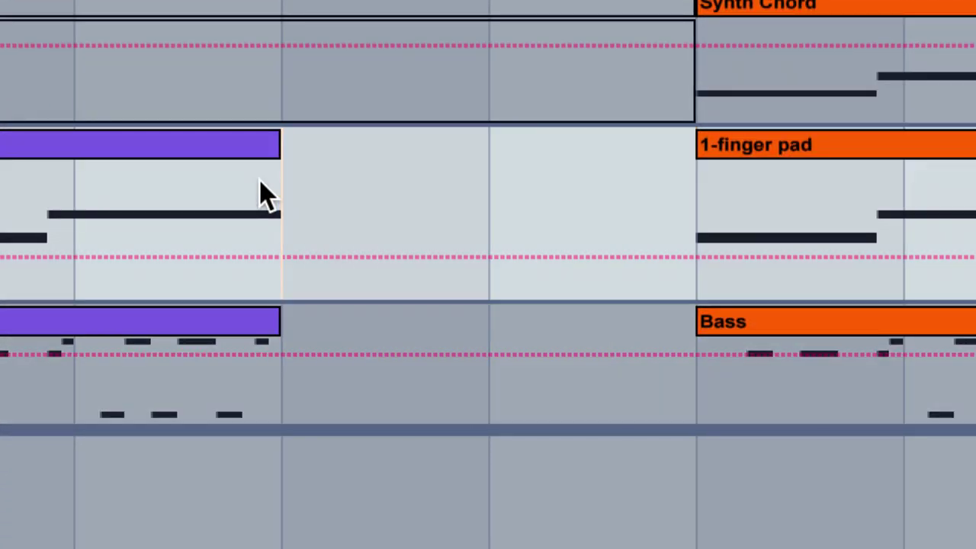
pyautogui.hotkey('ctrl', 'z')
# Try deleting only bar 111 from the One-finger Pad and Bass clips, and play the transition.
pyautogui.moveTo(283, 208); pyautogui.dragTo(514, 319)
pyautogui.press('Delete')
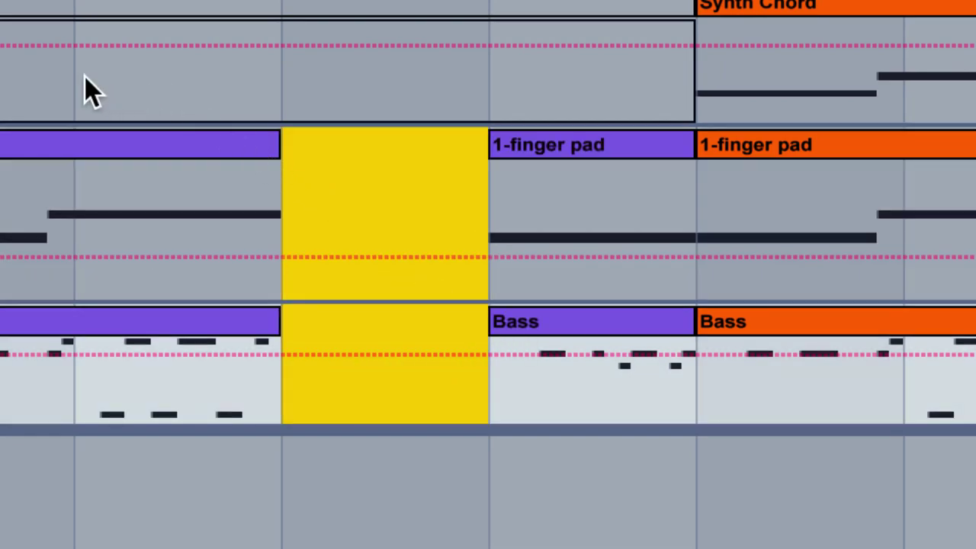
pyautogui.click(88, 86)
pyautogui.press('space')
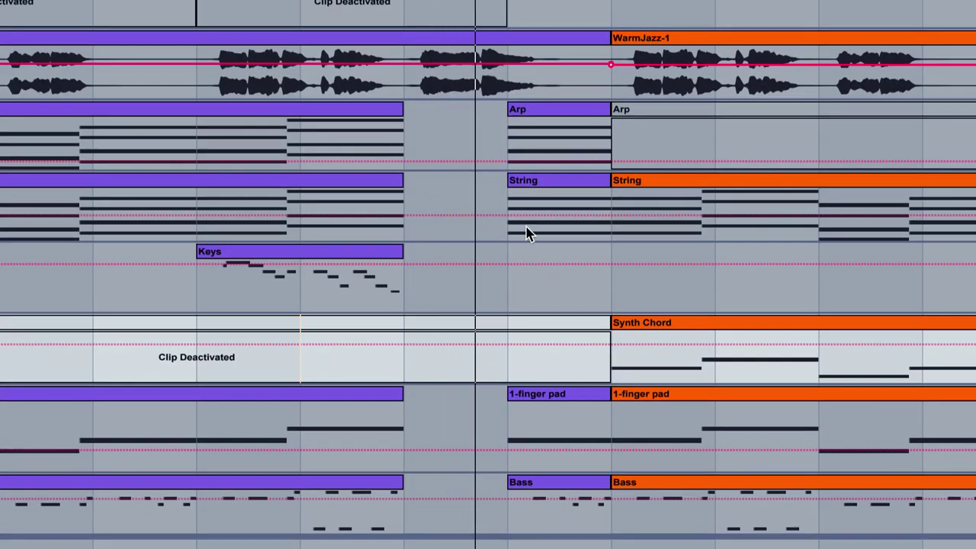
# Undo the trial cuts to the build-up's Arp, String, Keys, One-finger Pad and Bass clips.
pyautogui.scroll(10, 469, 266)
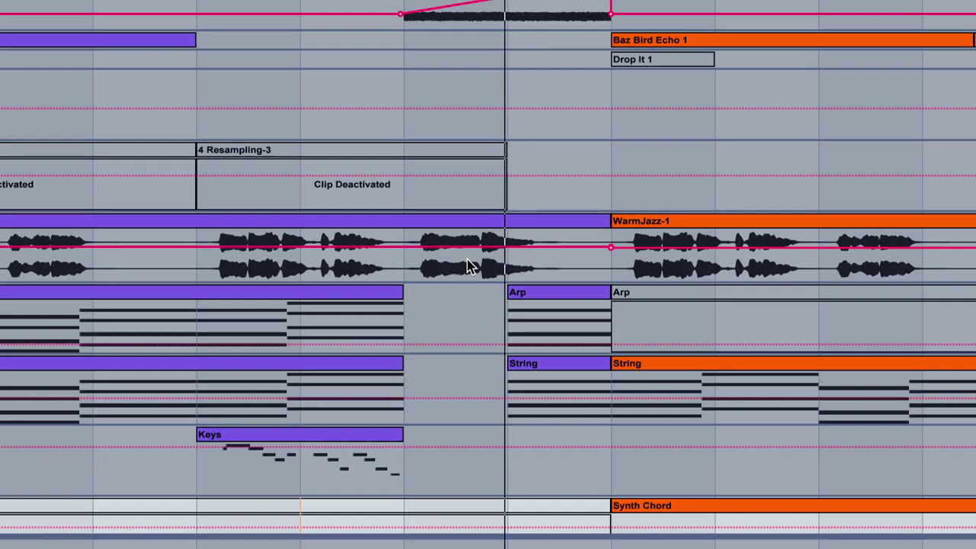
pyautogui.scroll(-1, 469, 267)
pyautogui.scroll(-3, 468, 267)
pyautogui.hotkey('ctrl', 'z')
pyautogui.hotkey('ctrl', 'z')
pyautogui.scroll(-5, 497, 280)
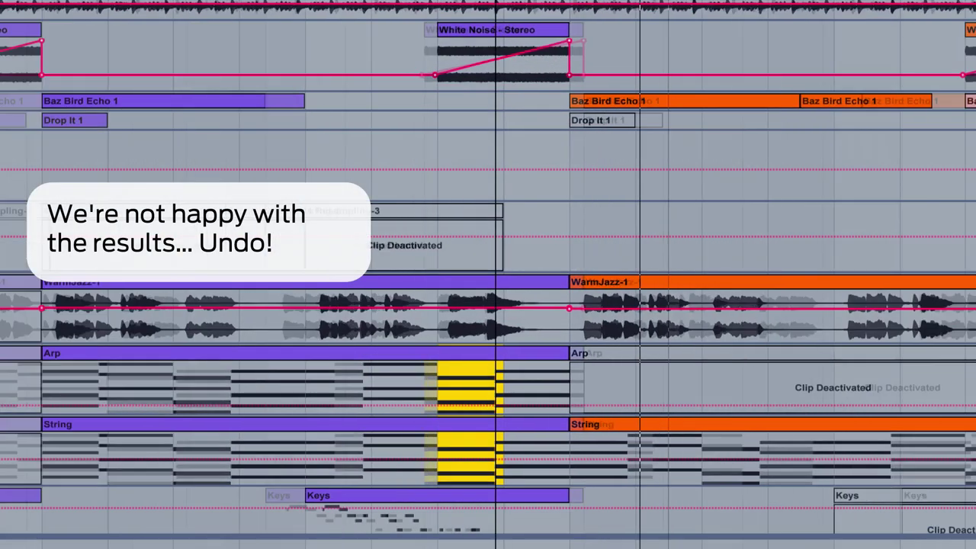
pyautogui.scroll(4, 493, 266)
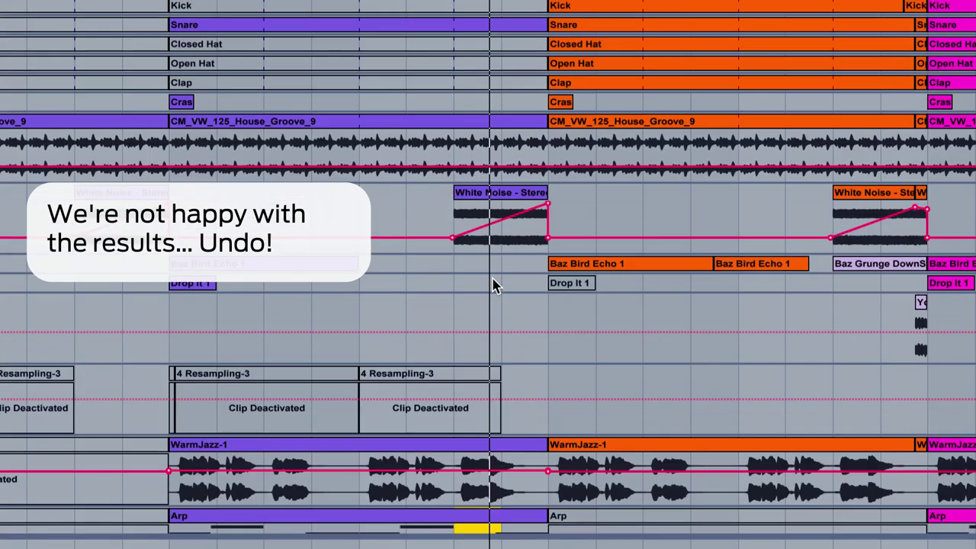
# Copy the first build-up's snare roll clip to bar 105 on the Snare track and a pair of Extra 2 clips to bar 112.
pyautogui.scroll(-5, 488, 274)
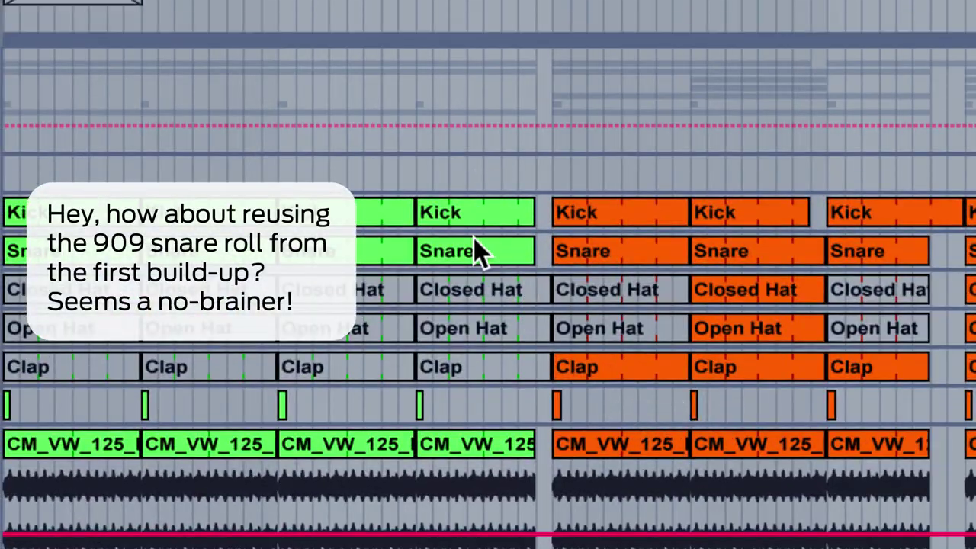
pyautogui.moveTo(475, 241); pyautogui.dragTo(654, 242)
pyautogui.click(626, 219)
pyautogui.click(620, 177)
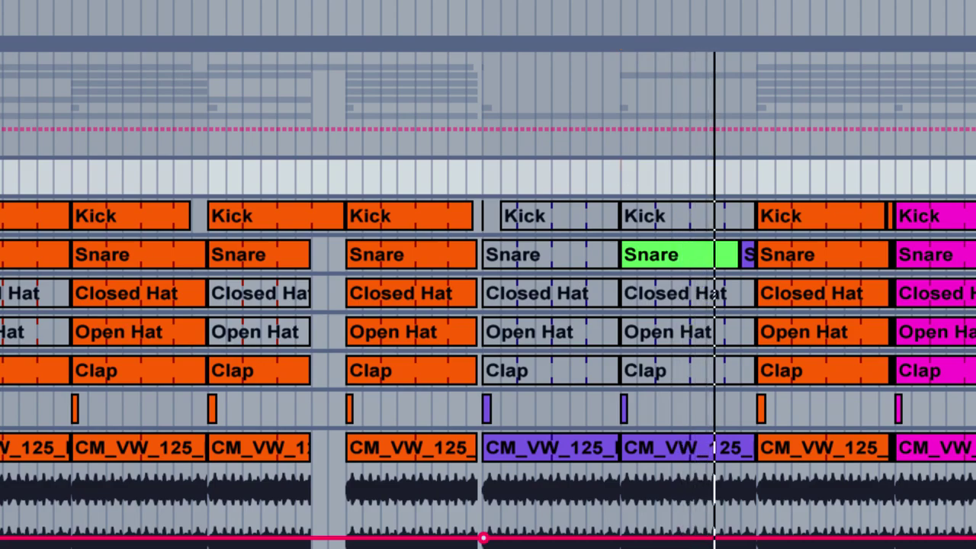
pyautogui.moveTo(519, 546); pyautogui.dragTo(740, 545)
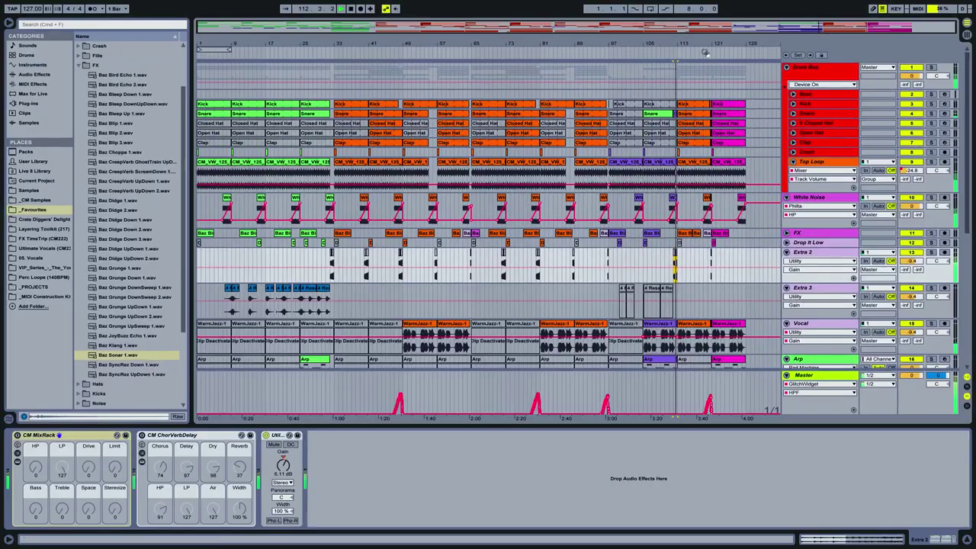
# Try shortening the build-up's Keys clip to end at bar 112, and play the transition.
pyautogui.moveTo(706, 44); pyautogui.dragTo(706, 103)
pyautogui.scroll(-4, 469, 280)
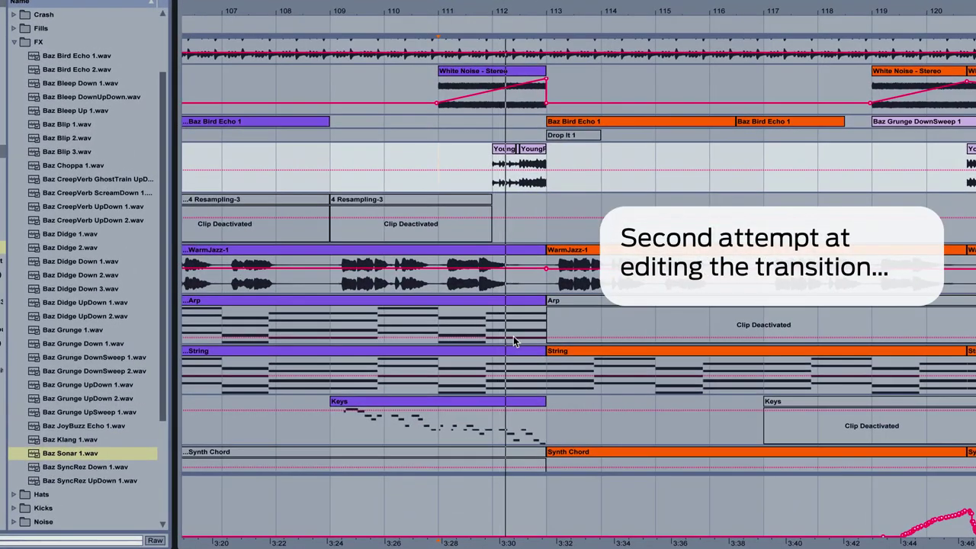
pyautogui.scroll(-1, 513, 341)
pyautogui.press('space')
pyautogui.moveTo(544, 372); pyautogui.dragTo(492, 374)
pyautogui.press('space')
pyautogui.click(447, 399)
pyautogui.press('space')
pyautogui.press('space')
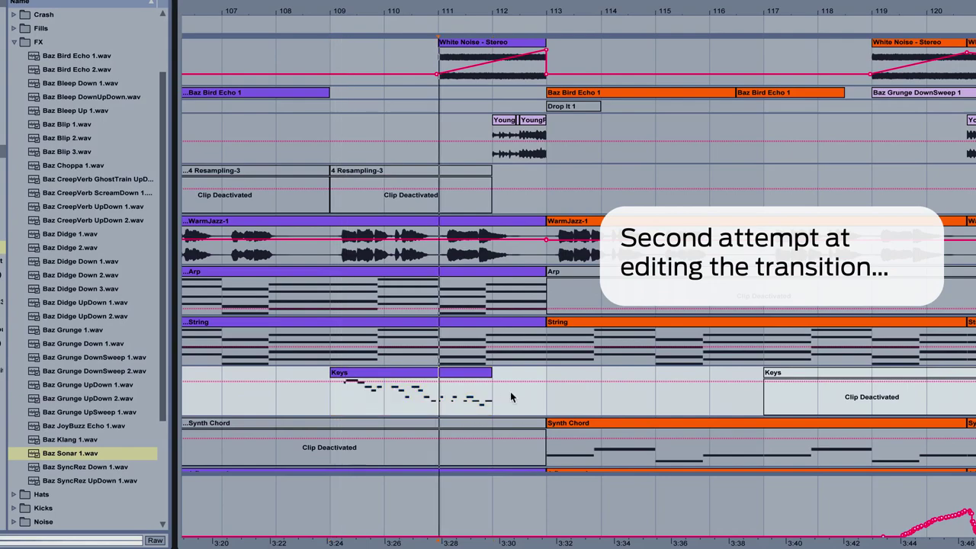
# Shorten the build-up's Vocal clip to end at bar 112 and extend the Keys clip back to bar 113.
pyautogui.moveTo(541, 221); pyautogui.dragTo(493, 221)
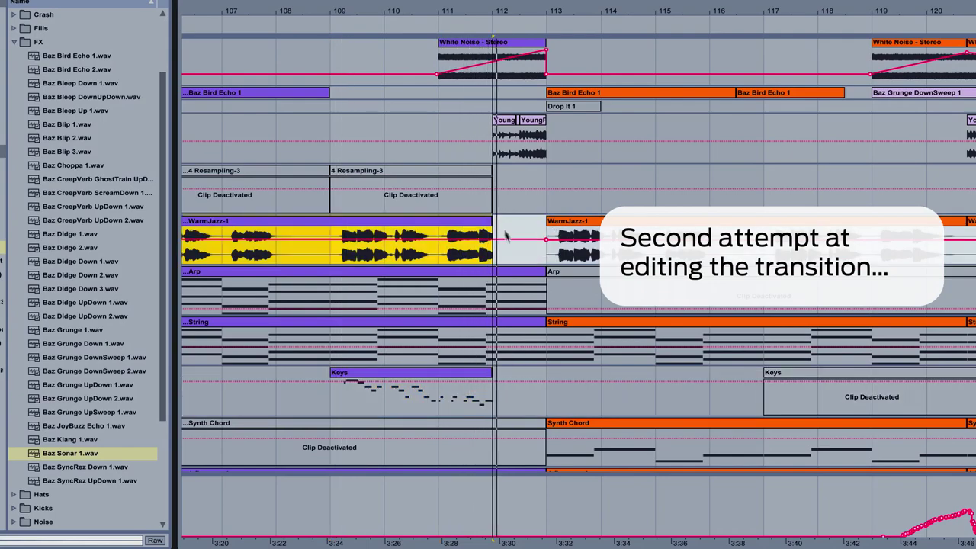
pyautogui.moveTo(488, 373); pyautogui.dragTo(545, 373)
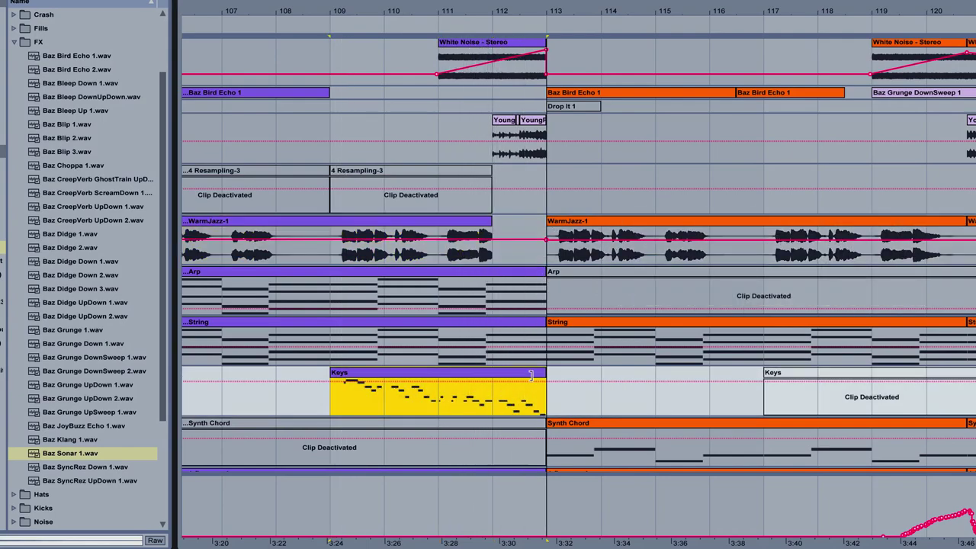
# Delete bar 112 from the Arp, String and Bass clips just before the second drop.
pyautogui.moveTo(494, 296); pyautogui.dragTo(537, 364)
pyautogui.scroll(-6, 537, 380)
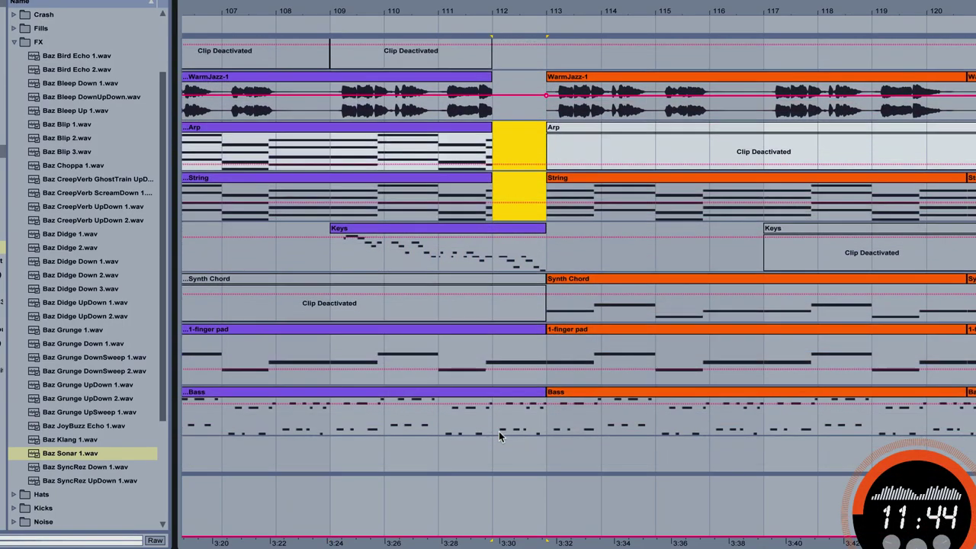
pyautogui.click(514, 401)
pyautogui.moveTo(516, 400); pyautogui.dragTo(537, 398)
pyautogui.press('Delete')
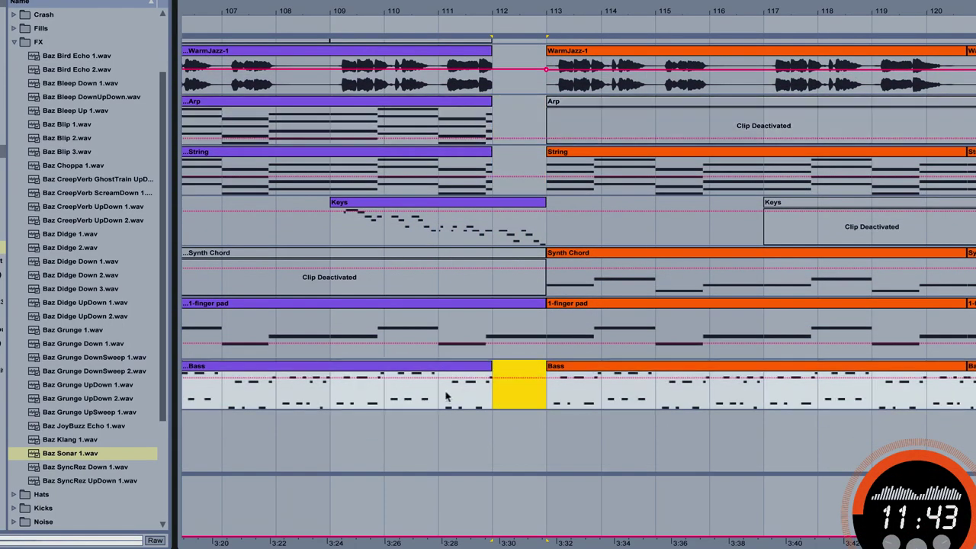
# Shorten the One-finger Pad clip to end at bar 112, extend the Bass clip back to bar 113, and play from bar 112.
pyautogui.moveTo(543, 304); pyautogui.dragTo(491, 305)
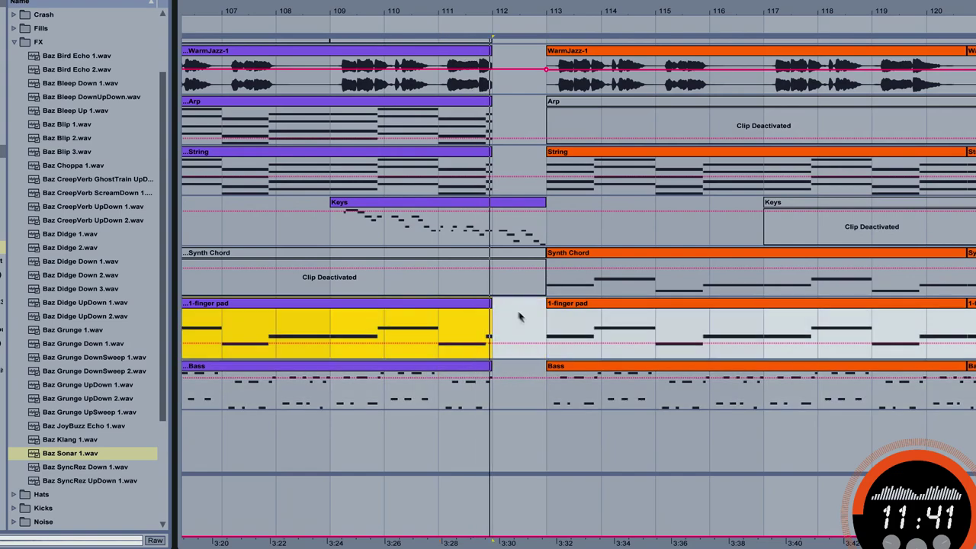
pyautogui.moveTo(491, 367); pyautogui.dragTo(546, 366)
pyautogui.click(494, 394)
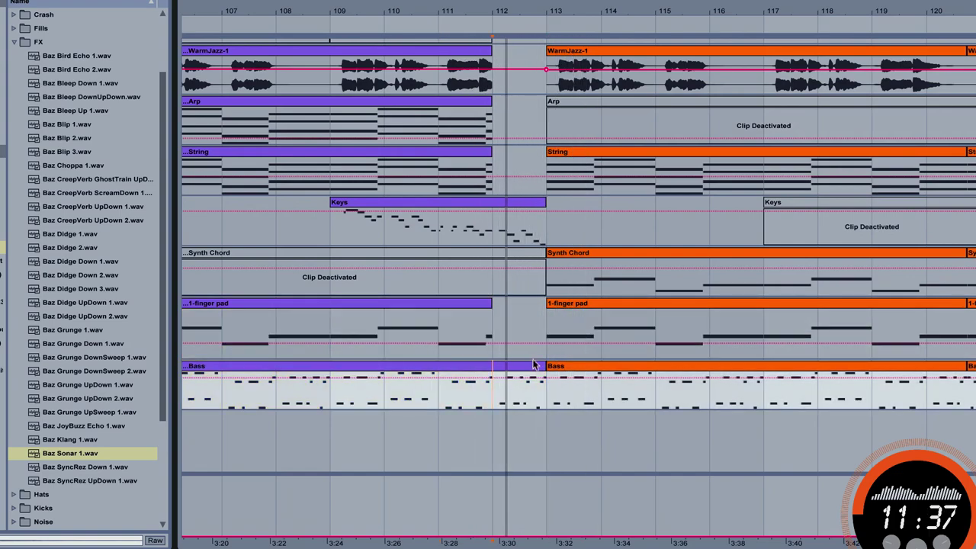
# Double the second drop by duplicating the time from bar 113 to bar 121 across all tracks.
pyautogui.moveTo(527, 11); pyautogui.dragTo(545, 1)
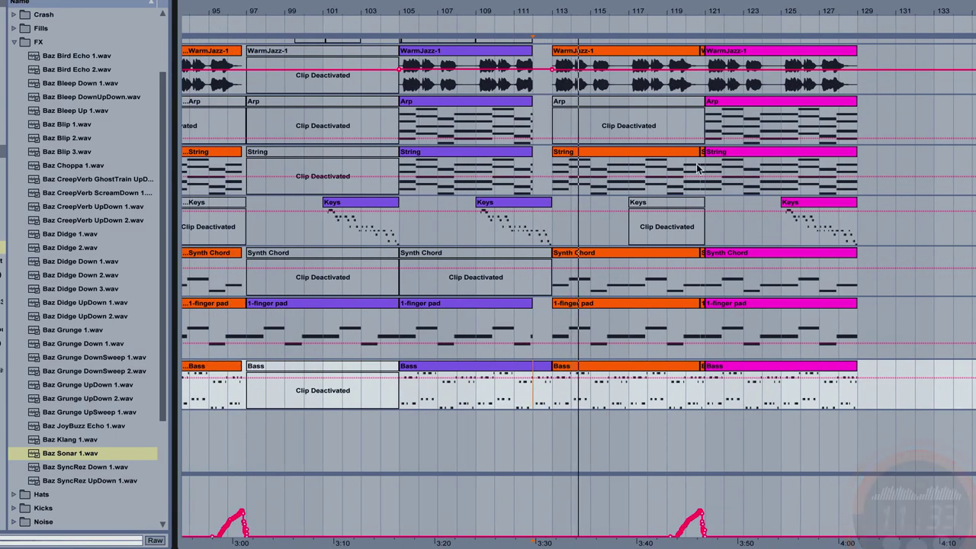
pyautogui.scroll(1, 682, 205)
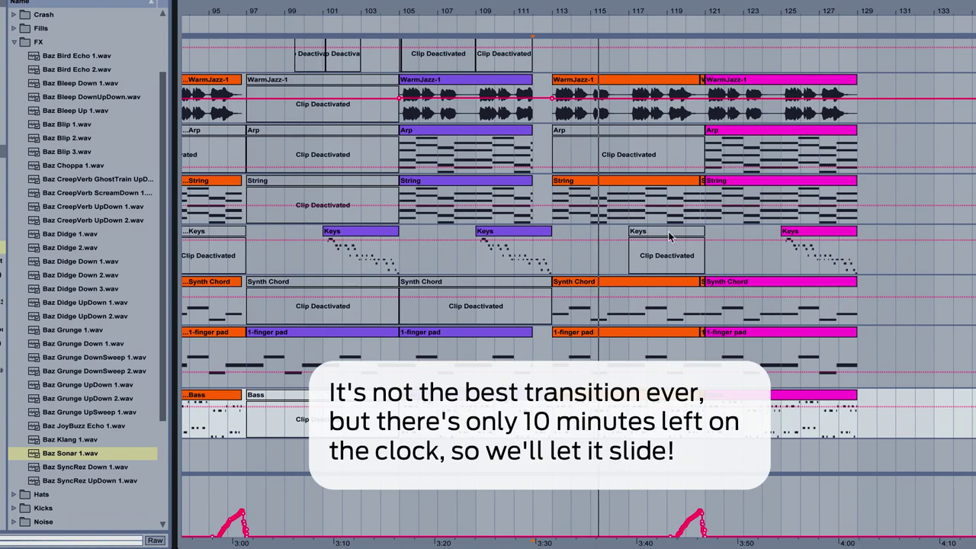
pyautogui.scroll(2, 668, 231)
pyautogui.moveTo(710, 17); pyautogui.dragTo(734, 13)
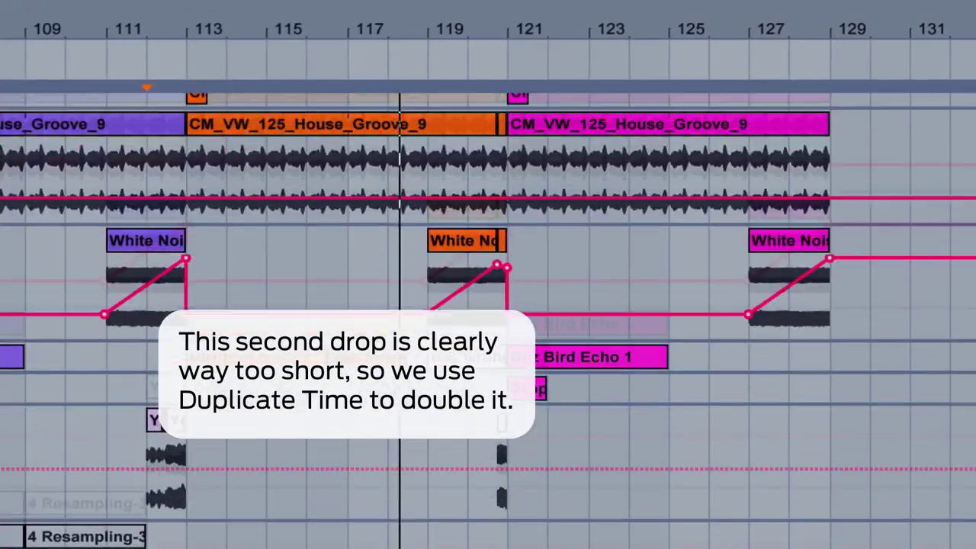
pyautogui.scroll(6, 488, 320)
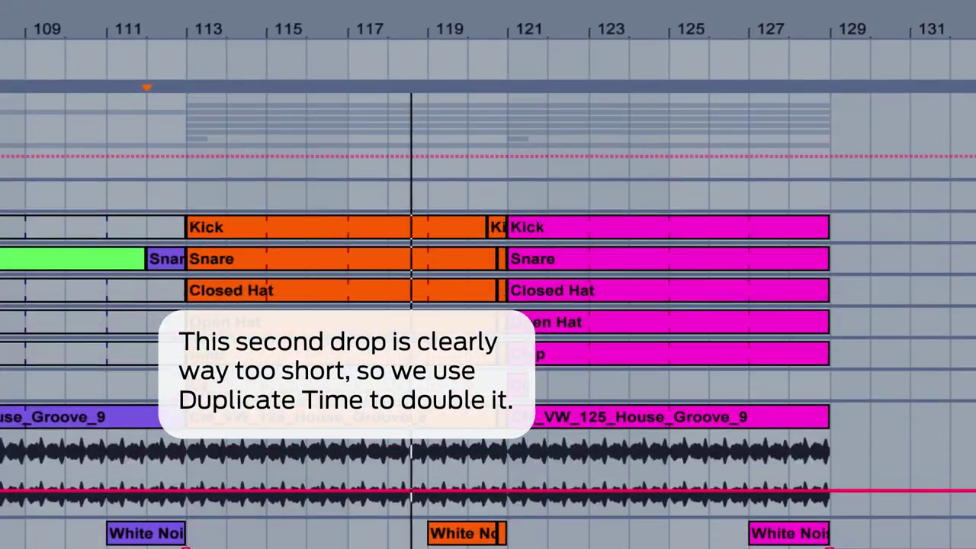
pyautogui.moveTo(190, 195); pyautogui.dragTo(500, 203)
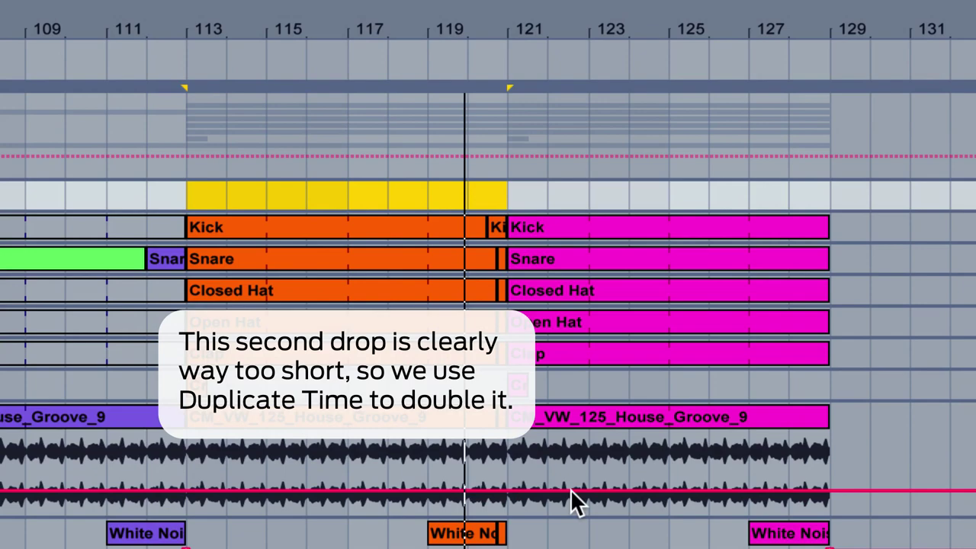
pyautogui.hotkey('ctrl', 'd')
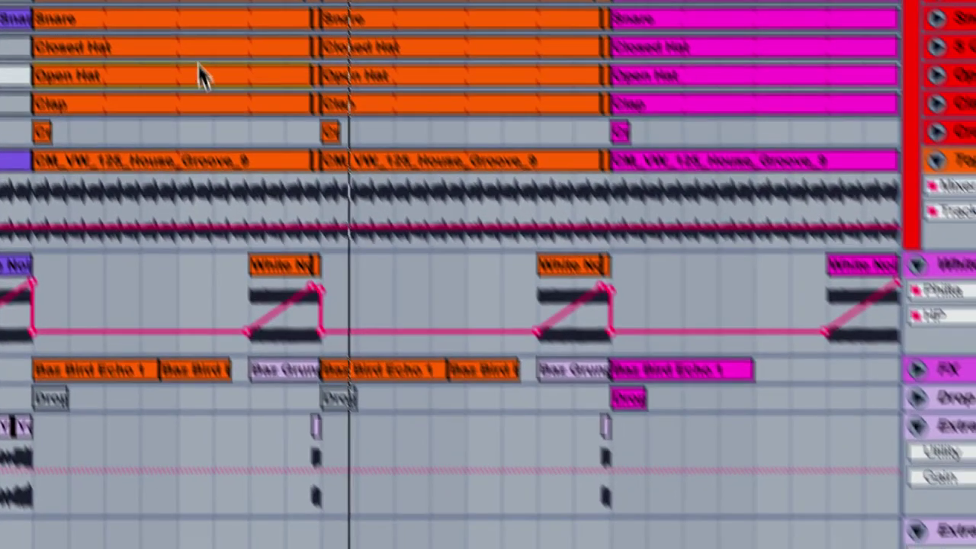
# Activate the Arp and Keys clips in the repeated half of the second drop.
pyautogui.scroll(-3, 419, 328)
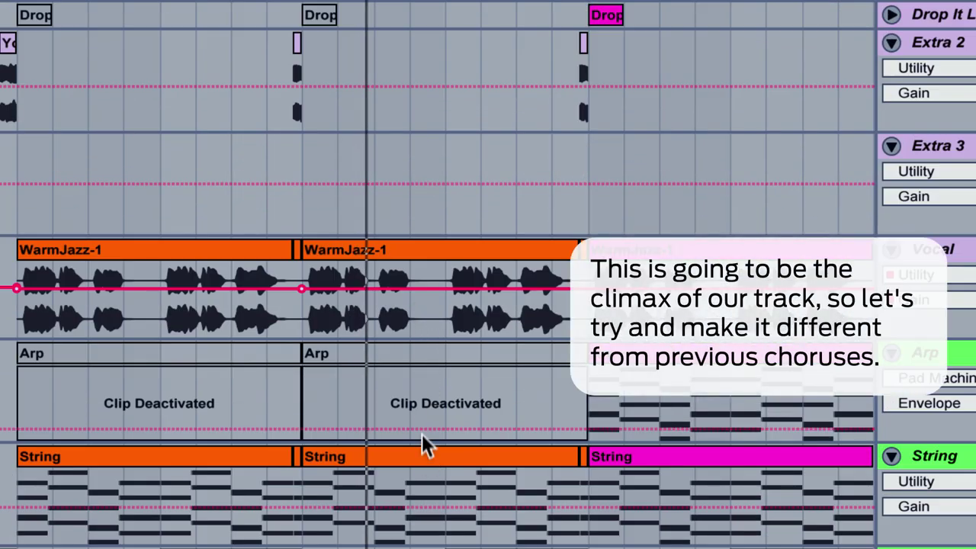
pyautogui.scroll(-3, 421, 389)
pyautogui.click(411, 233)
pyautogui.press('0')
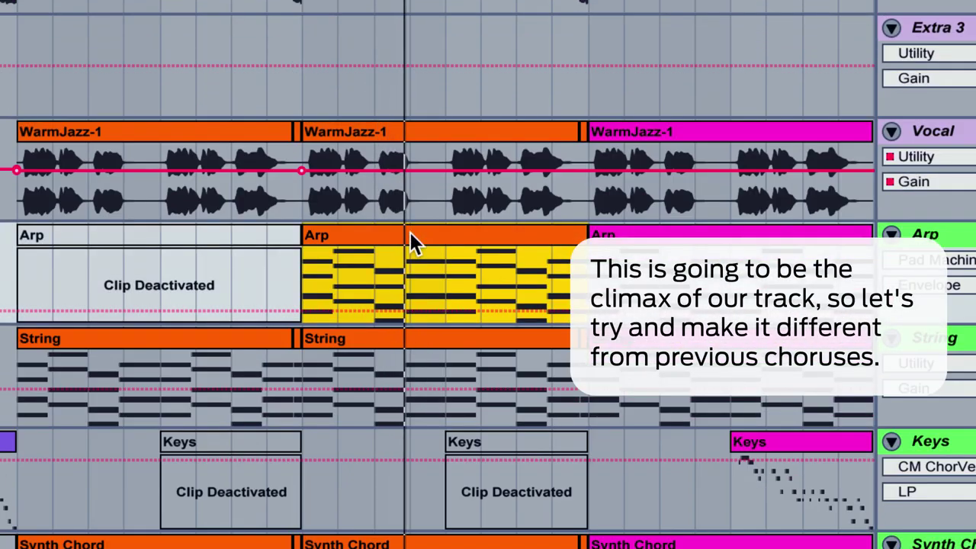
pyautogui.click(481, 444)
pyautogui.press('0')
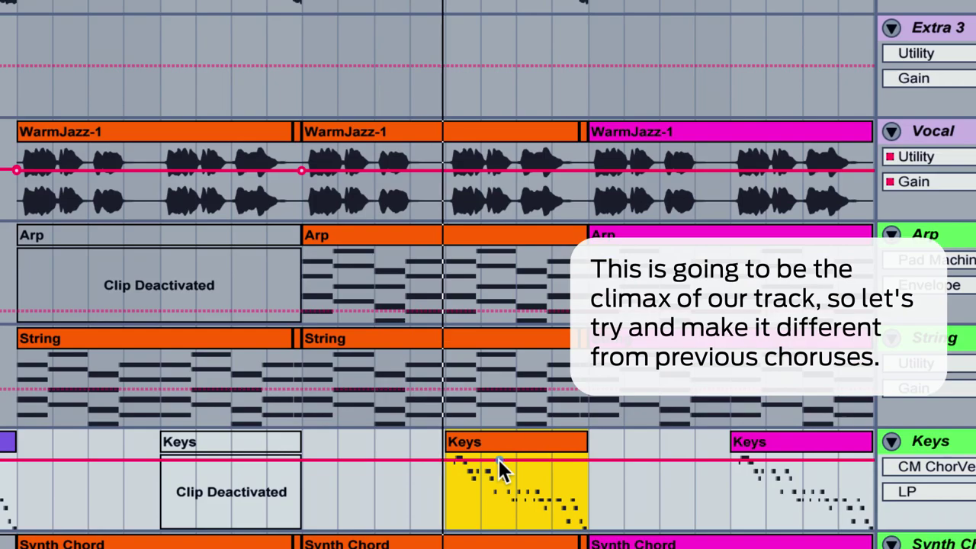
# Try muting the Synth Chord and One-finger Pad clips in turn in the drop's repeated half, and reactivate both.
pyautogui.scroll(-3, 495, 488)
pyautogui.click(488, 484)
pyautogui.press('0')
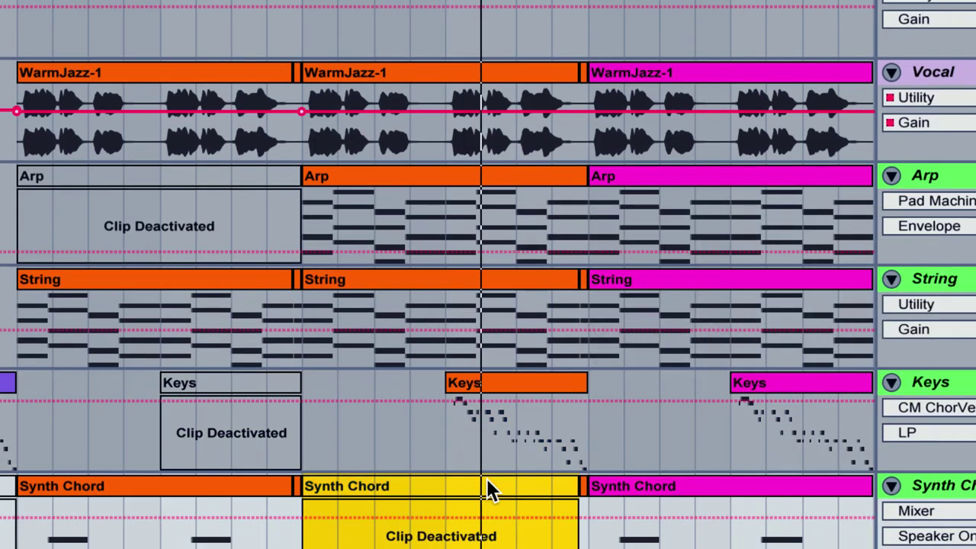
pyautogui.press('0')
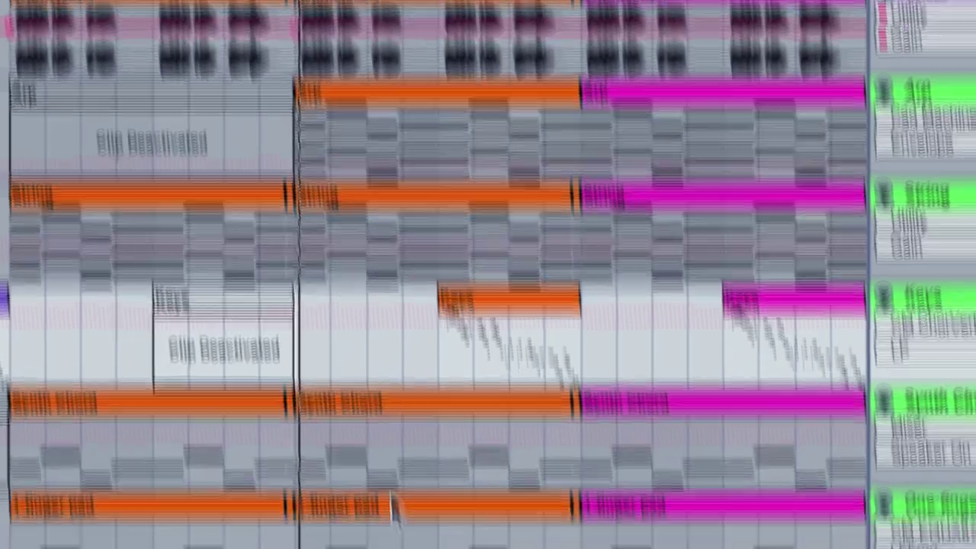
pyautogui.click(374, 316)
pyautogui.press('0')
pyautogui.press('0')
# Try the drop's repeated half without its String clip, and reactivate the clip.
pyautogui.scroll(2, 347, 273)
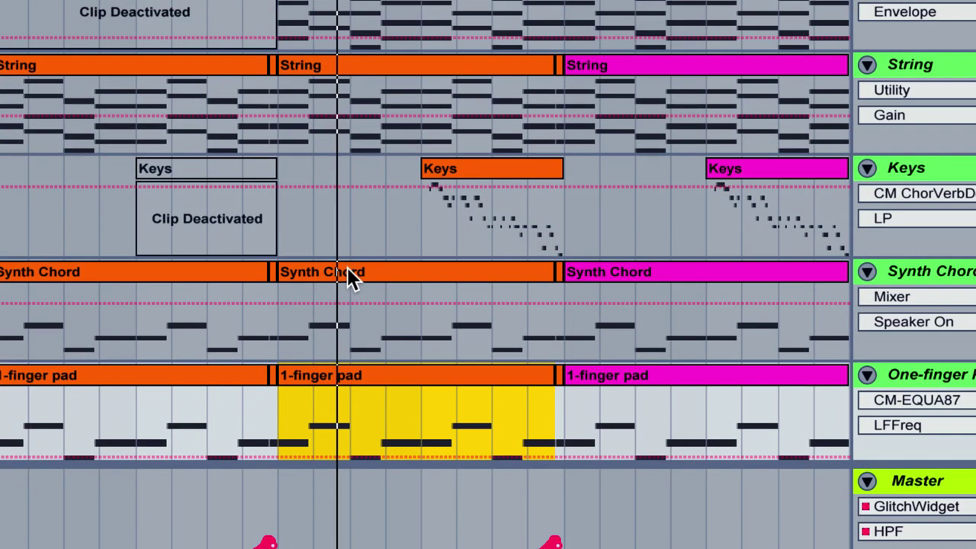
pyautogui.click(391, 67)
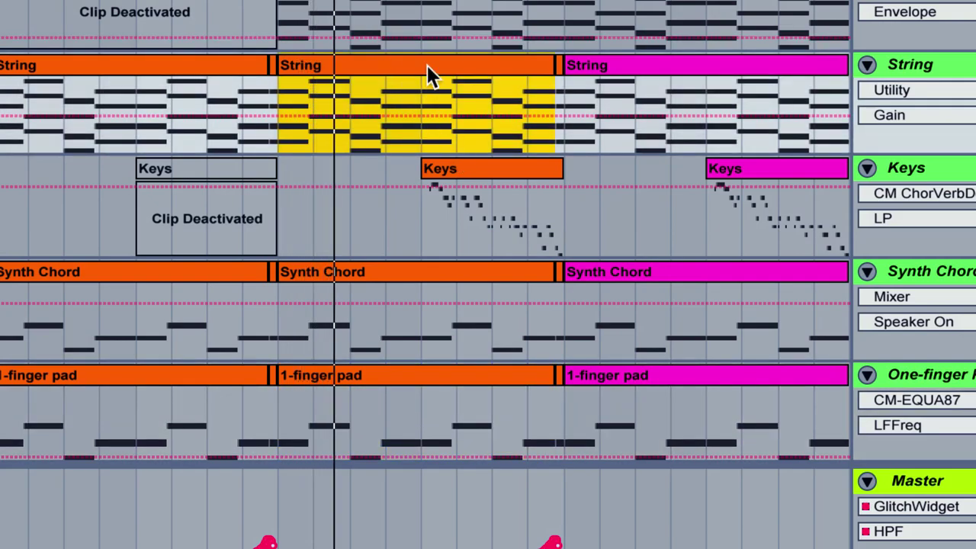
pyautogui.press('0')
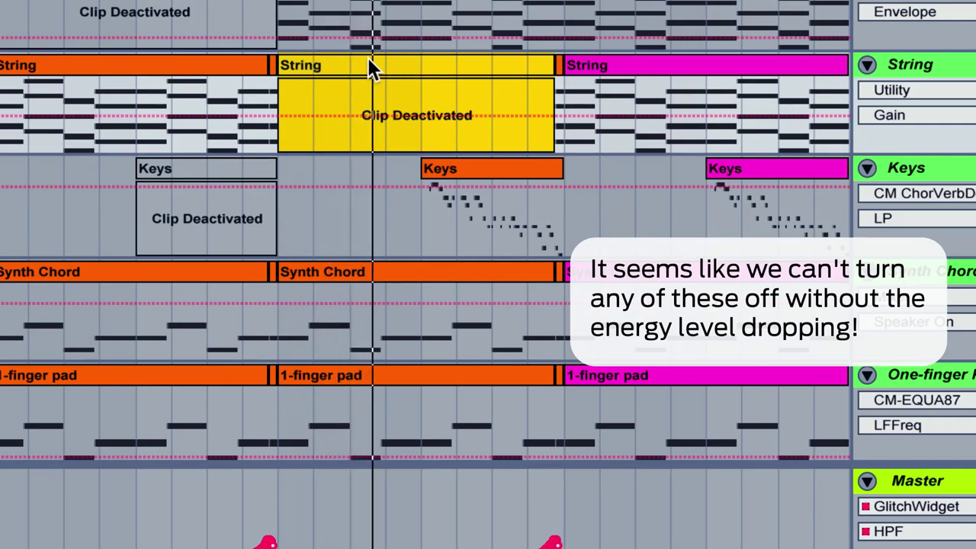
pyautogui.press('0')
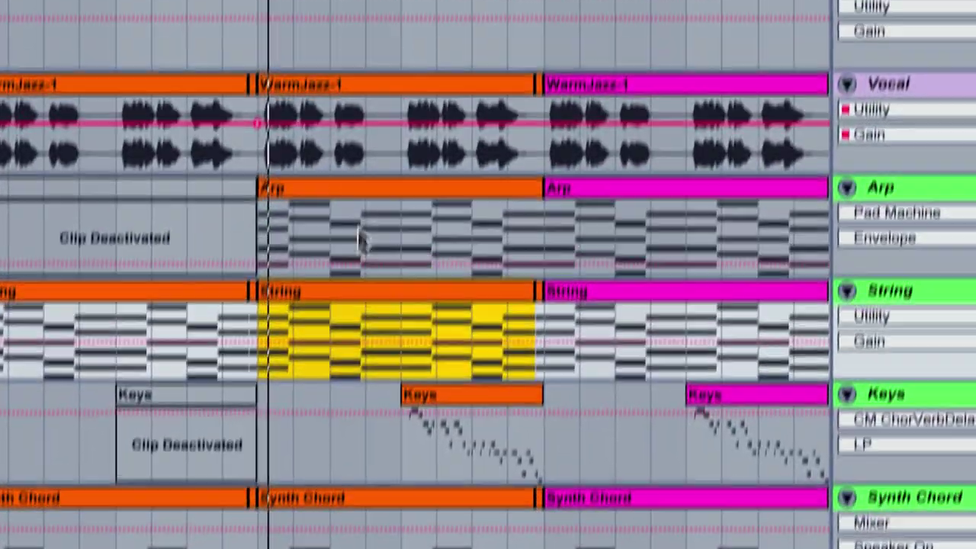
# Deactivate the Arp clip in the drop's repeated half and copy its Keys clip back to bar 121.
pyautogui.click(362, 209)
pyautogui.press('0')
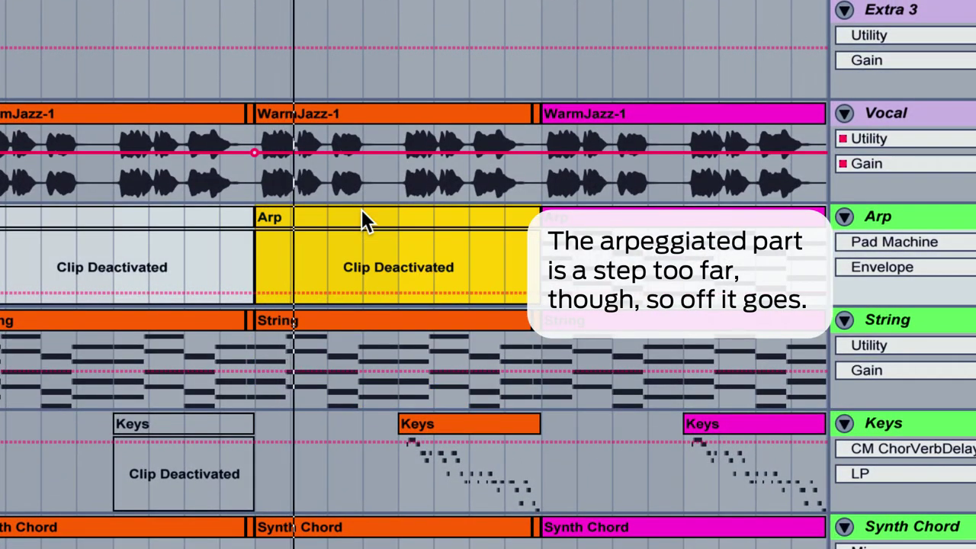
pyautogui.moveTo(461, 424); pyautogui.dragTo(288, 474)
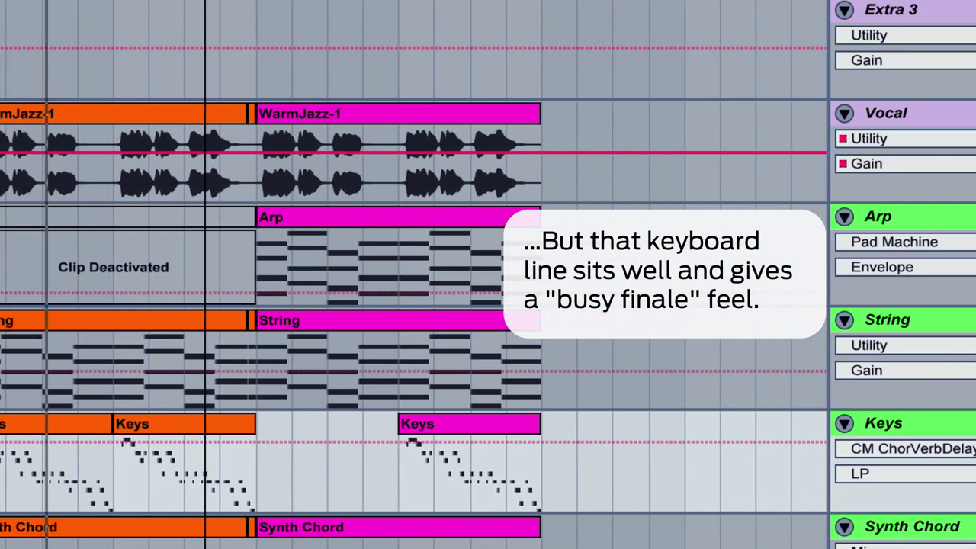
# Delete the Keys clip from the outro and deactivate the outro's String and Arp clips.
pyautogui.click(463, 428)
pyautogui.press('Delete')
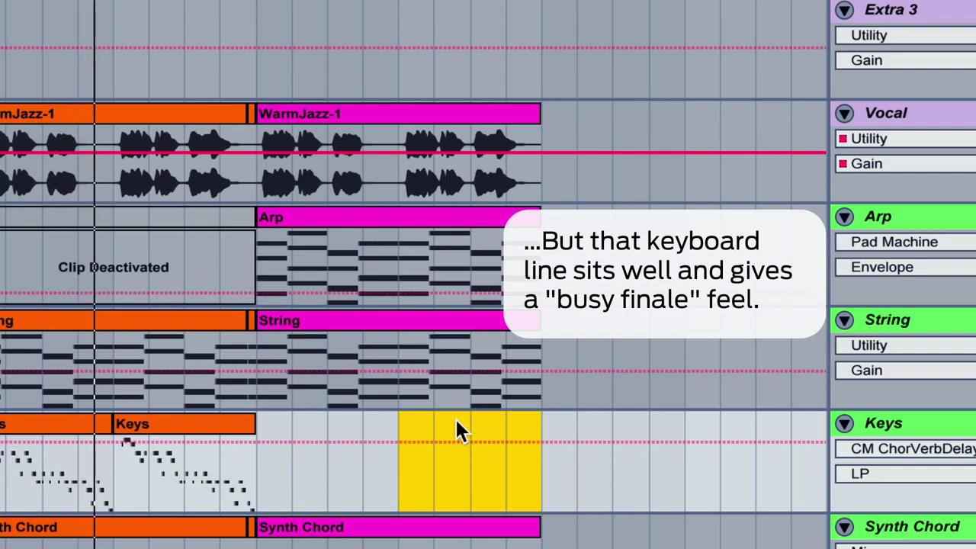
pyautogui.click(423, 325)
pyautogui.press('0')
pyautogui.click(398, 214)
pyautogui.press('0')
# Deactivate the outro's Synth Chord, One-finger Pad and Vocal clips.
pyautogui.click(410, 527)
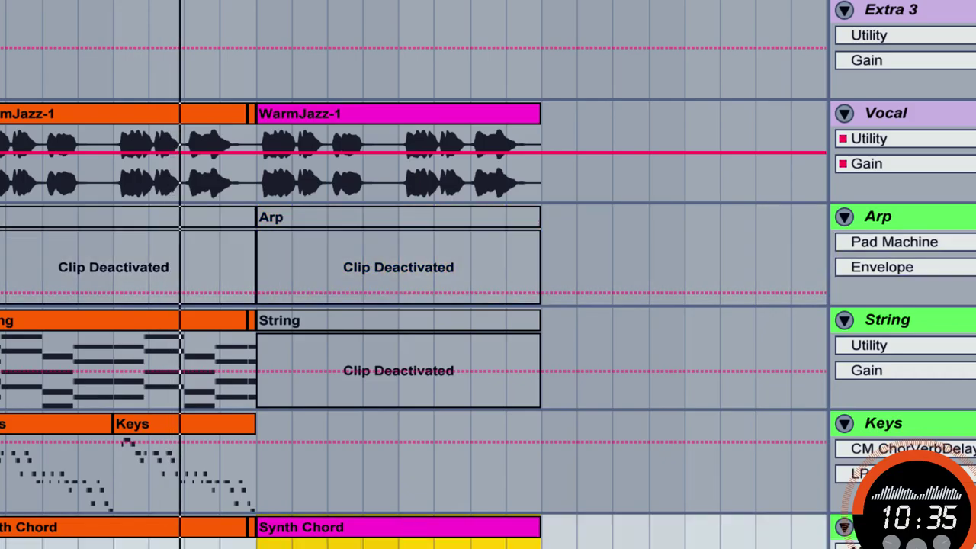
pyautogui.press('0')
pyautogui.press('0')
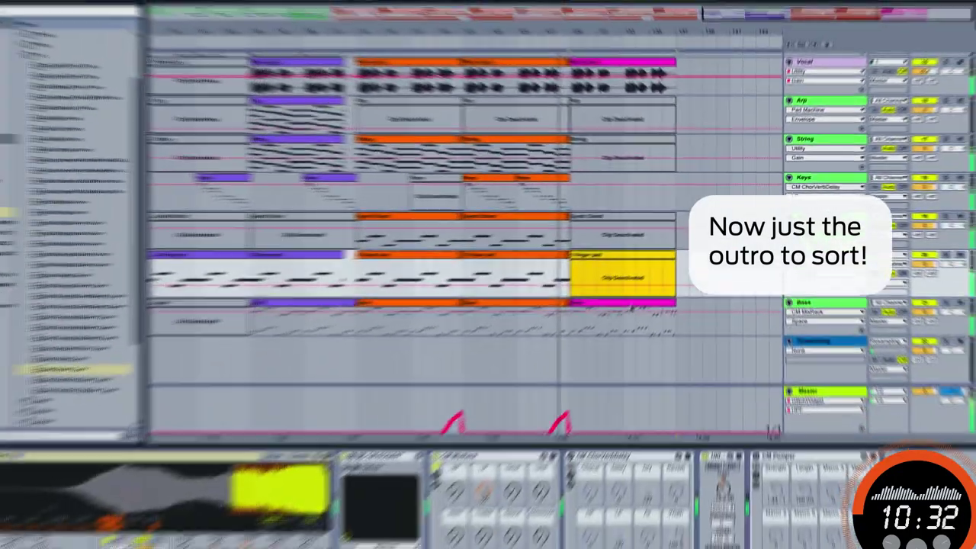
pyautogui.click(641, 295)
pyautogui.moveTo(607, 43); pyautogui.dragTo(607, 10)
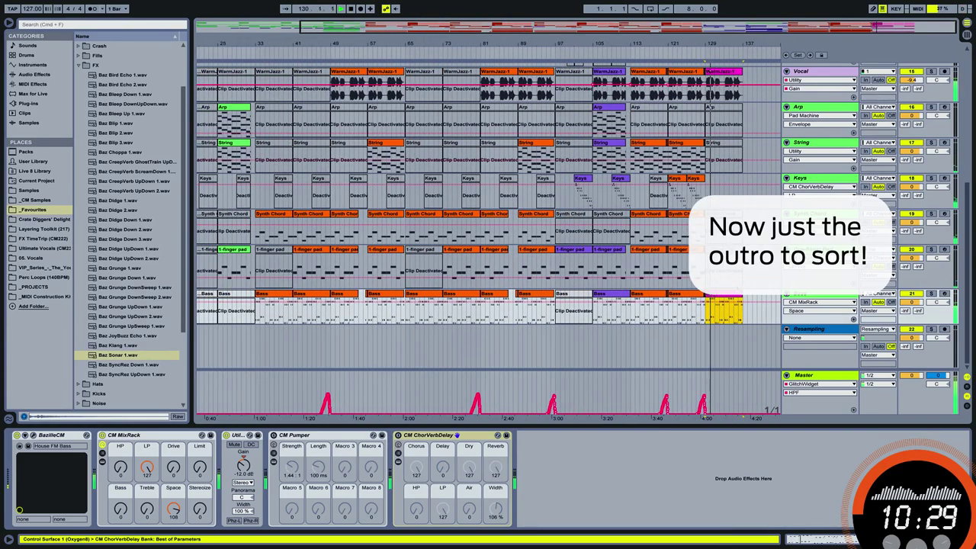
pyautogui.scroll(2, 721, 101)
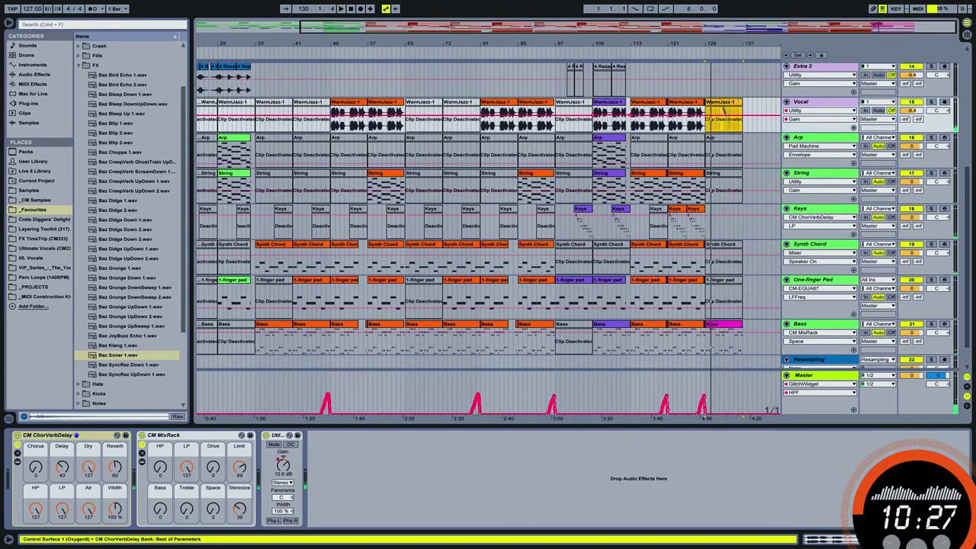
pyautogui.click(705, 301)
pyautogui.press('space')
# Copy the intro's resampled bass clips from bar 17 onwards to bar 129 on the Extra 3 track, and play the outro.
pyautogui.moveTo(397, 43); pyautogui.dragTo(450, 37)
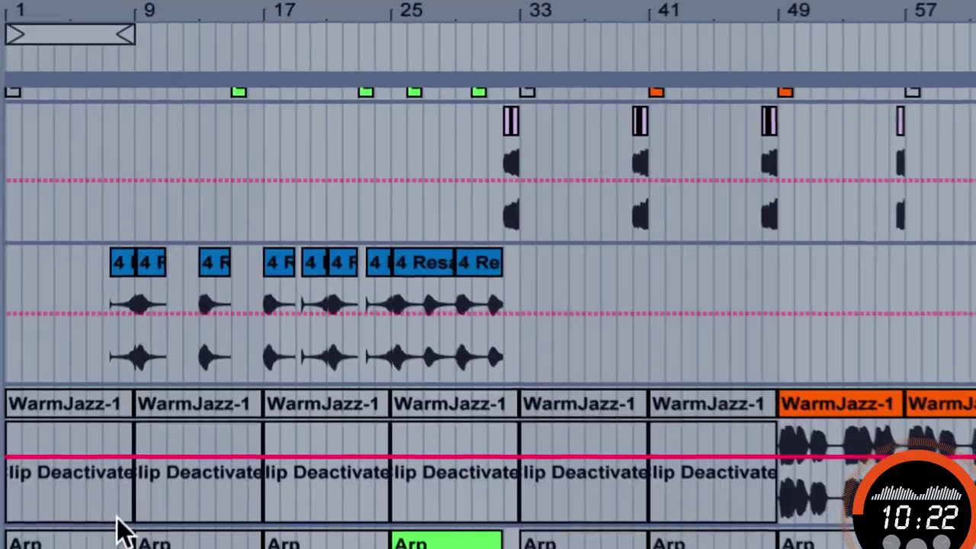
pyautogui.scroll(2, 534, 450)
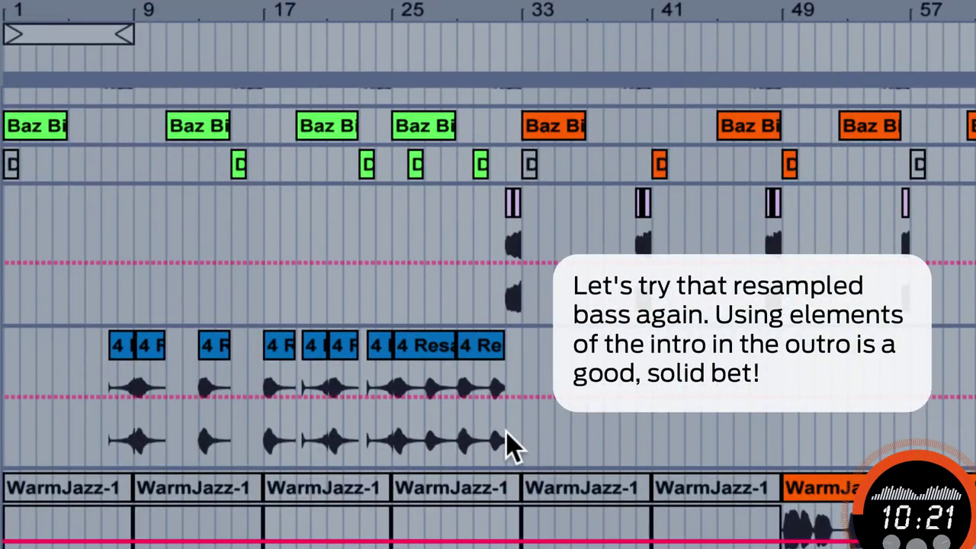
pyautogui.moveTo(519, 443); pyautogui.dragTo(260, 446)
pyautogui.click(246, 403)
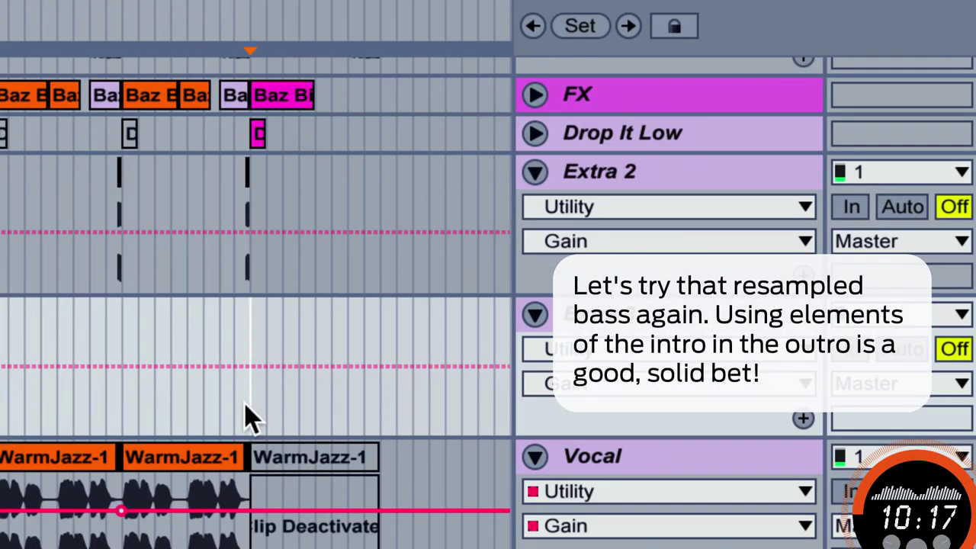
pyautogui.press('super+v')
pyautogui.click(247, 403)
pyautogui.press('space')
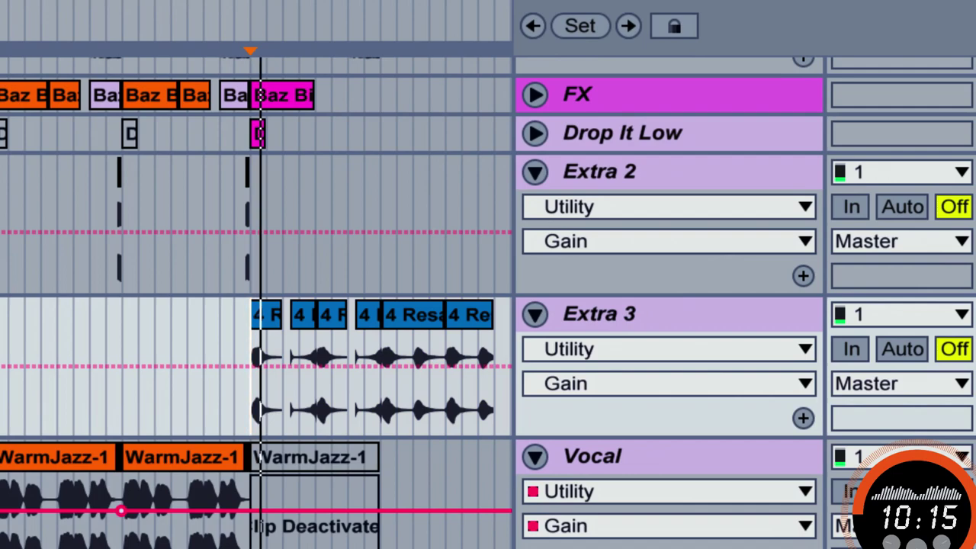
# Deactivate the Bass clip in the outro.
pyautogui.click(636, 320)
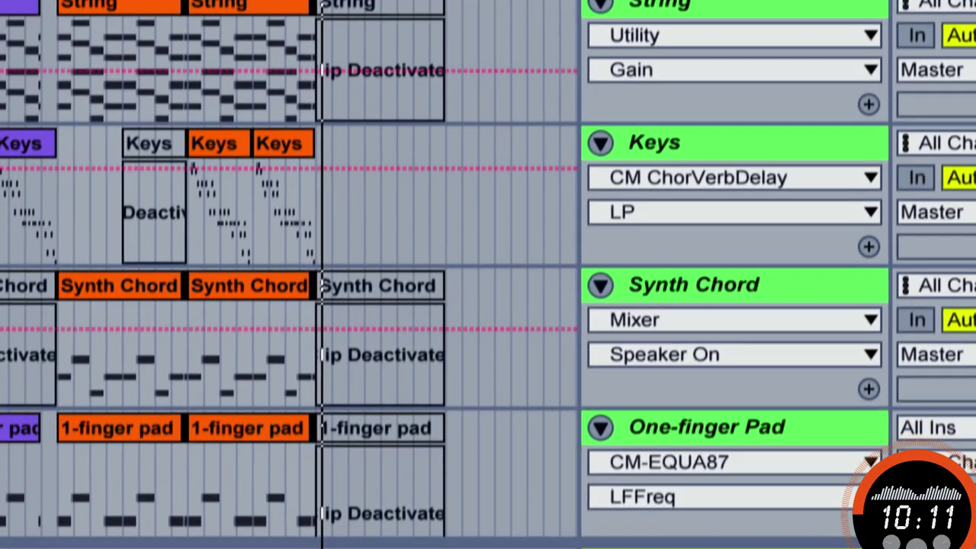
pyautogui.scroll(-5, 377, 428)
pyautogui.click(393, 227)
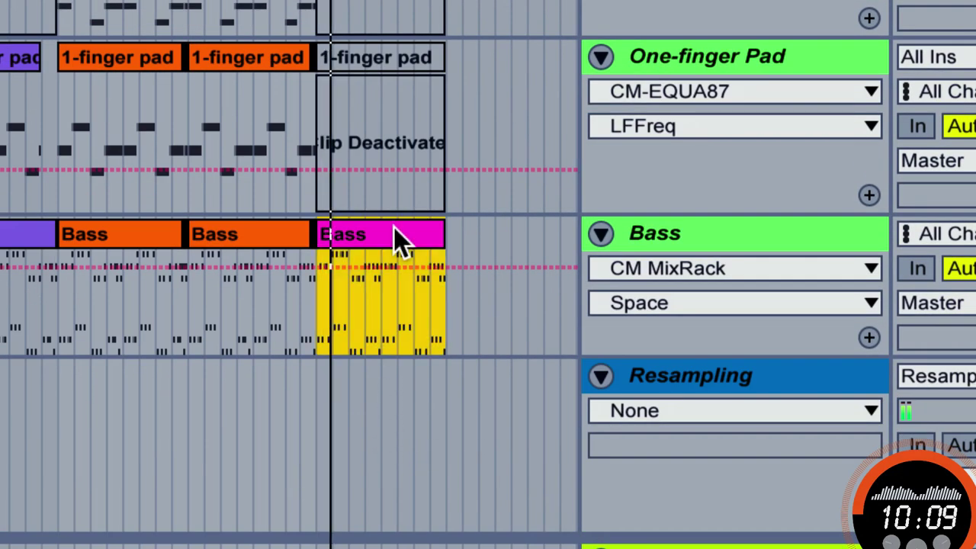
pyautogui.press('0')
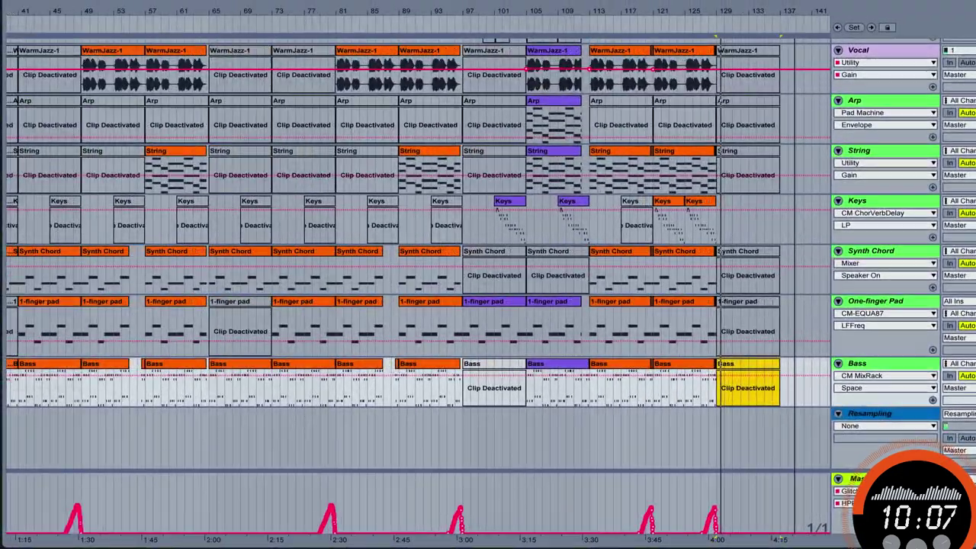
# Move the outro's Baz Bird Echo 1 clip to bar 131 and its Drop It Low clip to bar 135.
pyautogui.moveTo(795, 11); pyautogui.dragTo(689, 7)
pyautogui.scroll(7, 765, 246)
pyautogui.moveTo(596, 193); pyautogui.dragTo(623, 197)
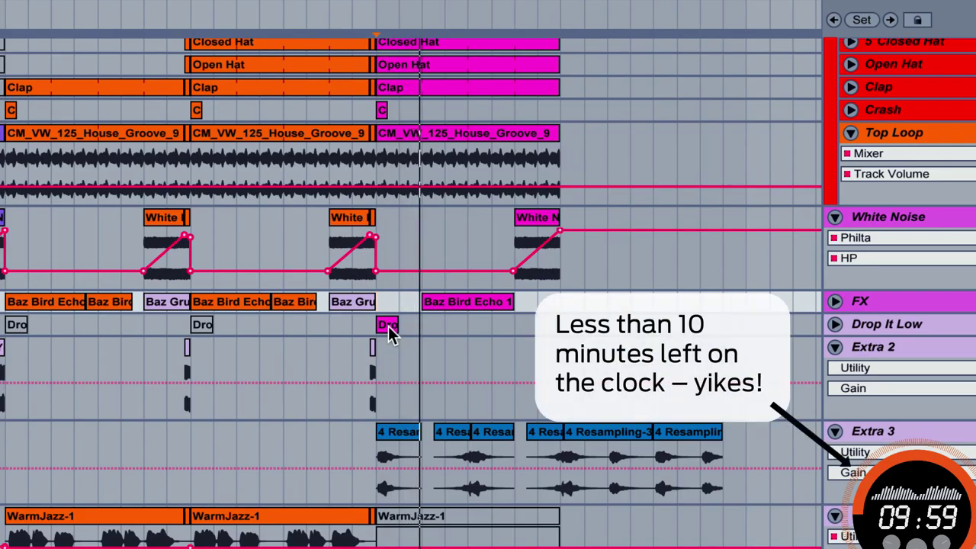
pyautogui.moveTo(576, 1); pyautogui.dragTo(403, 3)
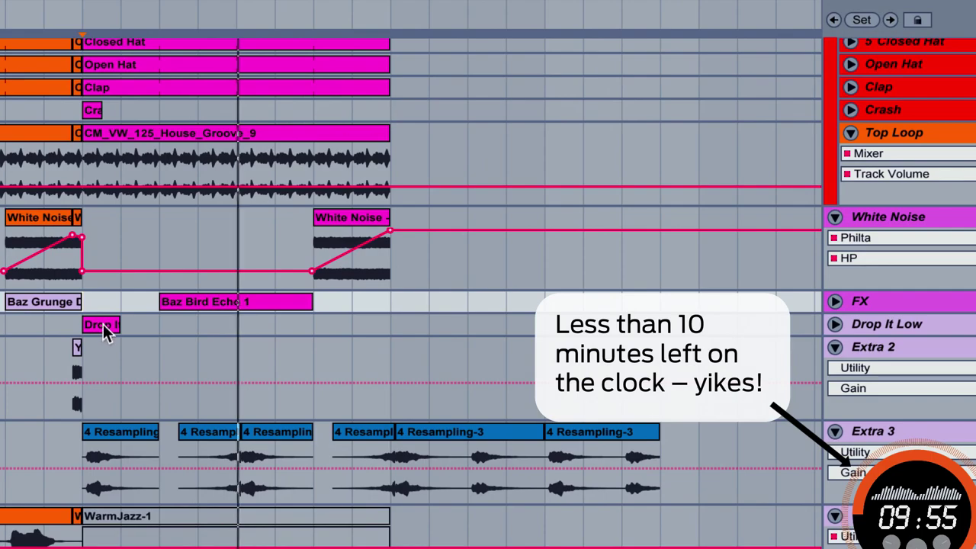
pyautogui.moveTo(105, 328); pyautogui.dragTo(333, 348)
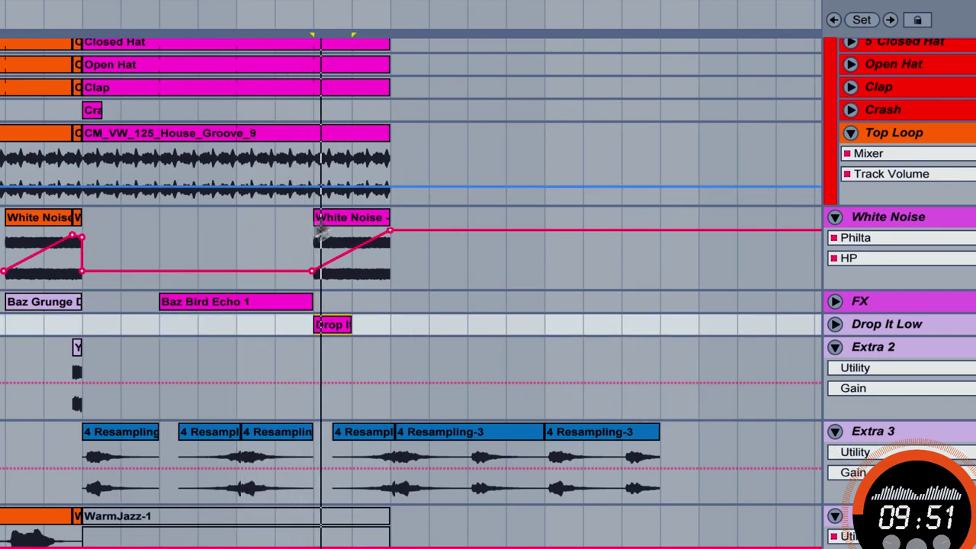
# Duplicate the whole eight-bar outro section across all tracks, doubling its length.
pyautogui.moveTo(331, 9); pyautogui.dragTo(331, 1)
pyautogui.press('-')
pyautogui.press('-')
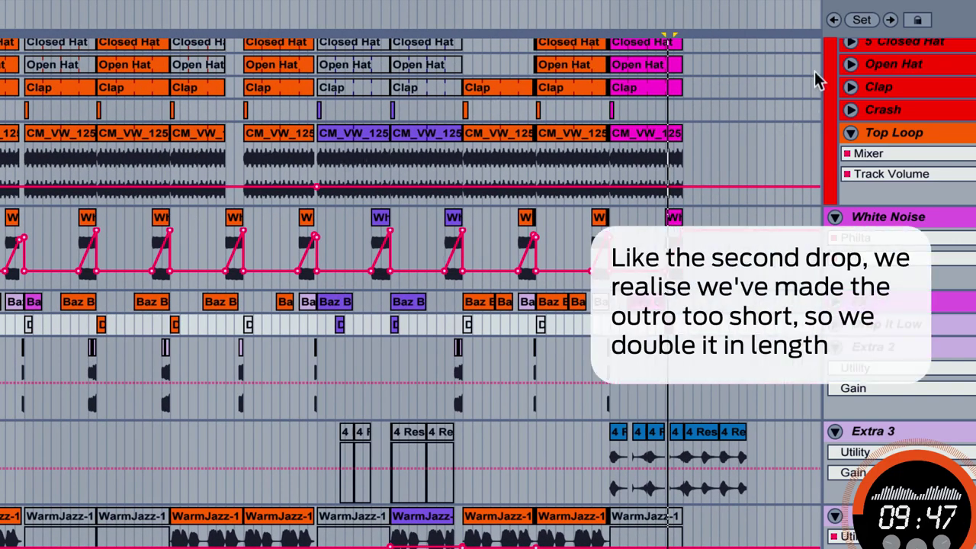
pyautogui.moveTo(684, 6); pyautogui.dragTo(400, 72)
pyautogui.scroll(4, 456, 211)
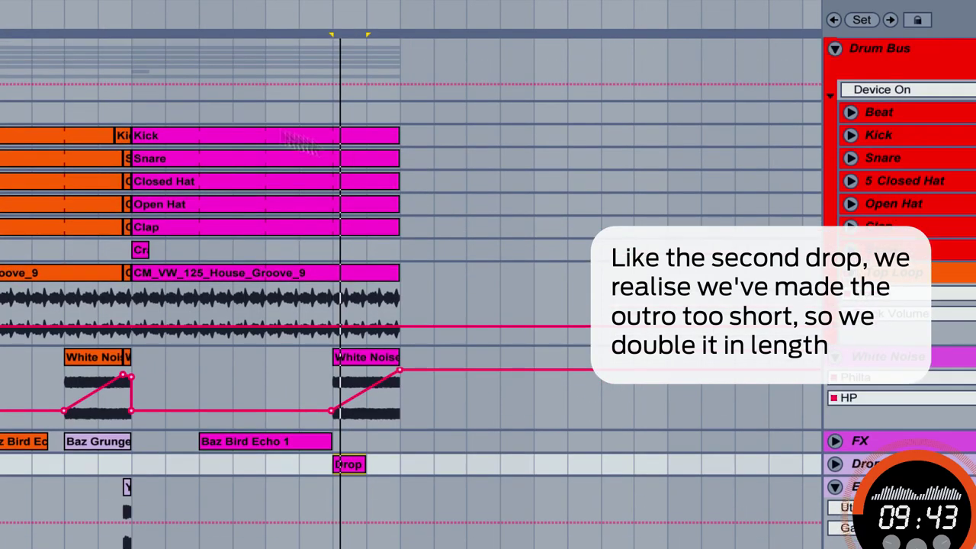
pyautogui.moveTo(146, 116); pyautogui.dragTo(394, 133)
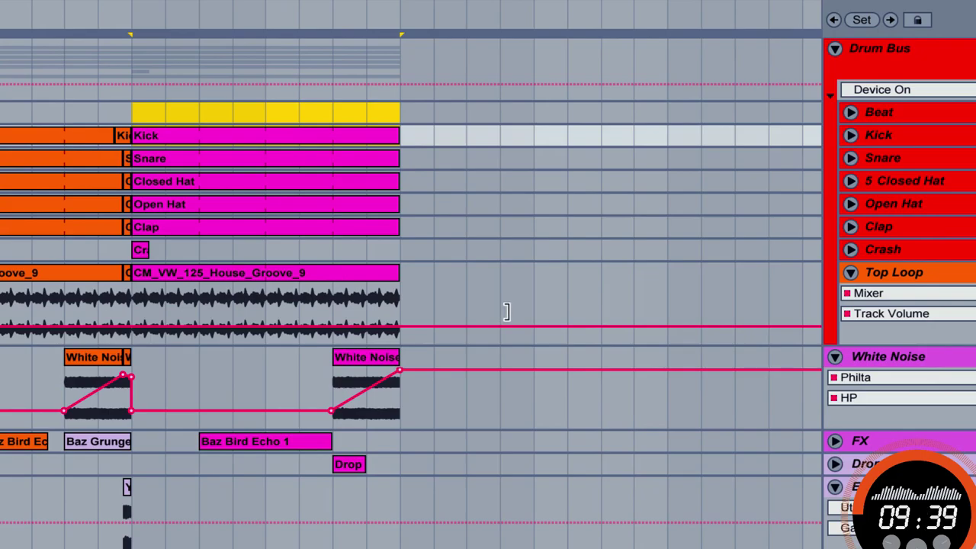
pyautogui.hotkey('ctrl', 'd')
# Move the resampled bass clips that extend past bar 145 on Extra 3 back to the outro's start at bar 129, and play it.
pyautogui.moveTo(624, 1); pyautogui.dragTo(440, 1)
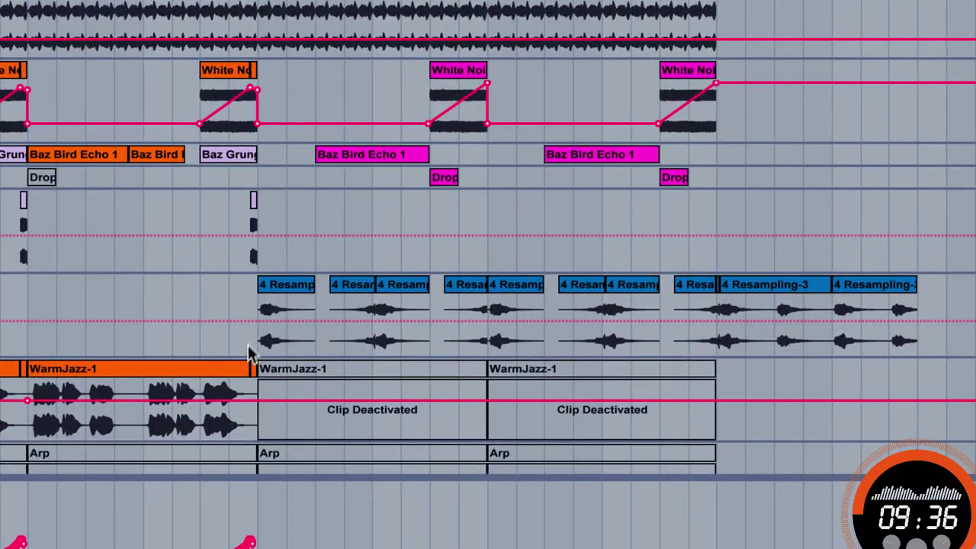
pyautogui.click(248, 344)
pyautogui.moveTo(919, 346); pyautogui.dragTo(717, 345)
pyautogui.moveTo(793, 295)
pyautogui.mouseDown()
pyautogui.moveTo(384, 326)
pyautogui.moveTo(323, 319)
pyautogui.mouseUp()
pyautogui.click(262, 341)
pyautogui.press('space')
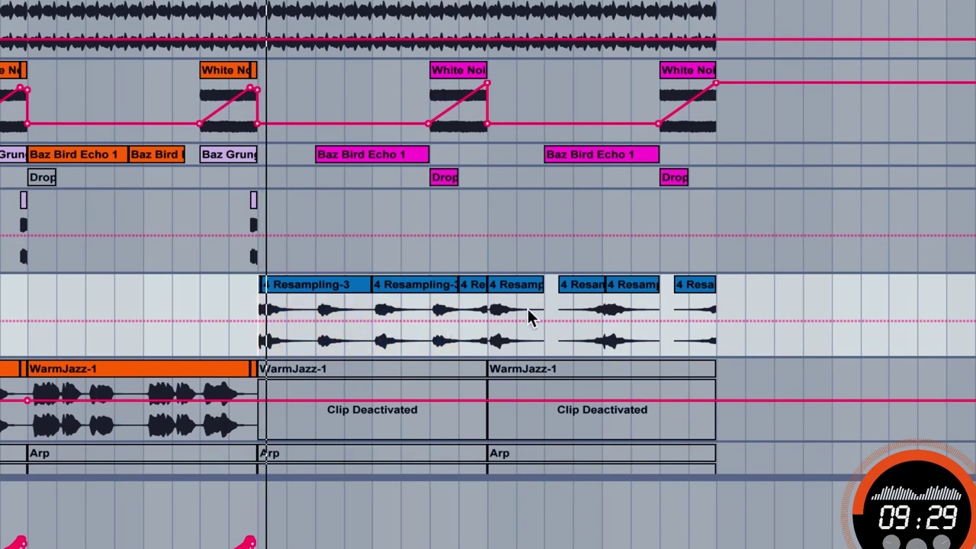
# Delete the short resampled bass fragment at the very start of bar 129 on Extra 3, and play the outro.
pyautogui.moveTo(261, 2); pyautogui.dragTo(259, 198)
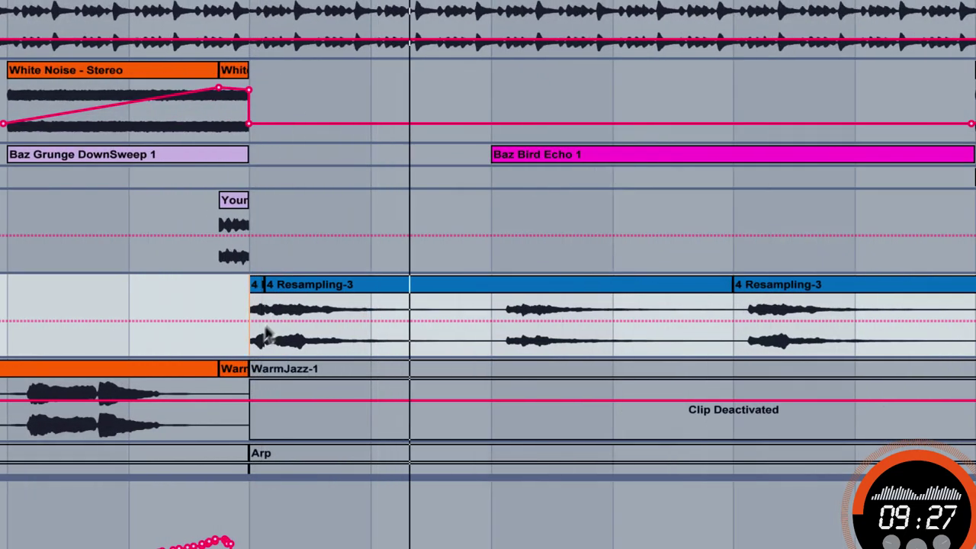
pyautogui.click(253, 285)
pyautogui.press('space')
# Move the outro's first Baz Bird Echo 1 clip to bar 130 and its first Drop It 1 clip to bar 132.
pyautogui.moveTo(378, 2); pyautogui.dragTo(169, 1)
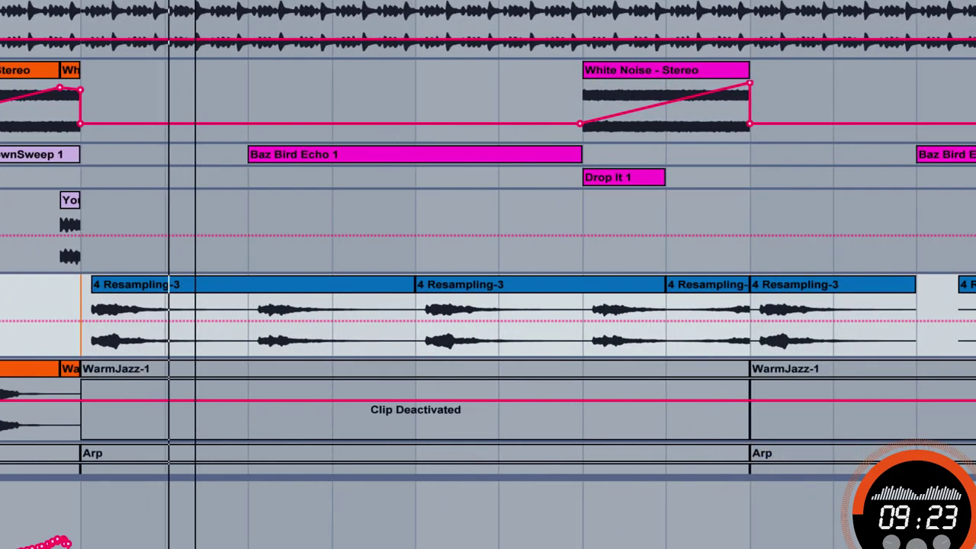
pyautogui.moveTo(361, 2); pyautogui.dragTo(191, 1)
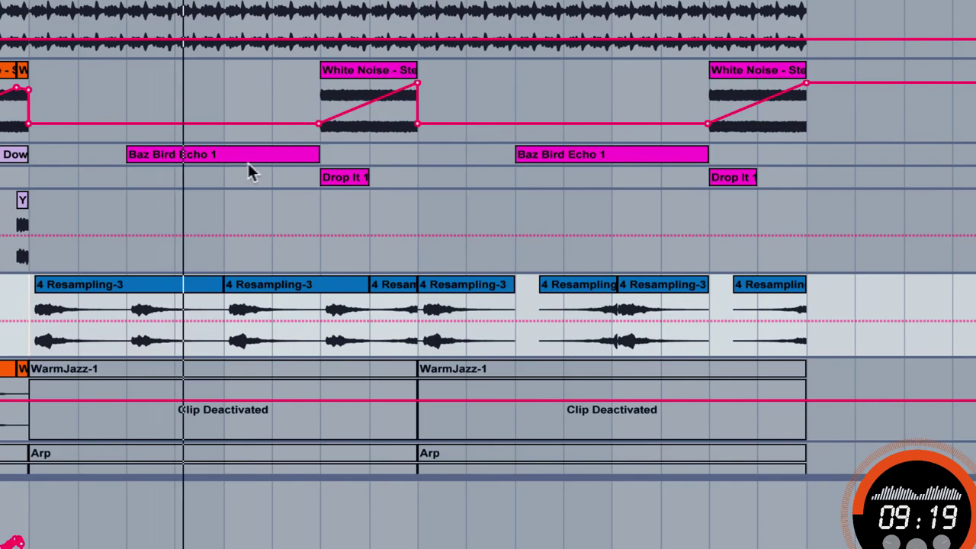
pyautogui.moveTo(255, 156); pyautogui.dragTo(219, 175)
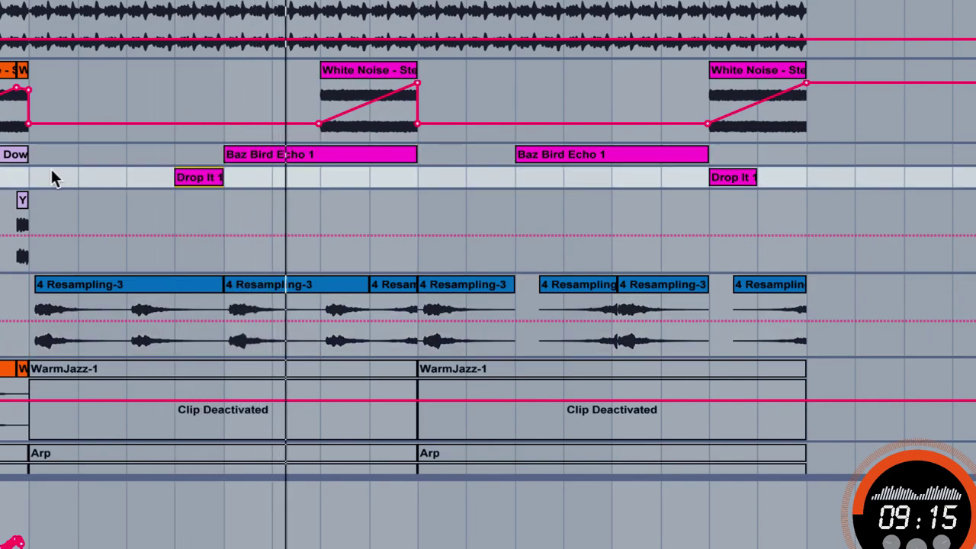
pyautogui.moveTo(298, 156); pyautogui.dragTo(160, 169)
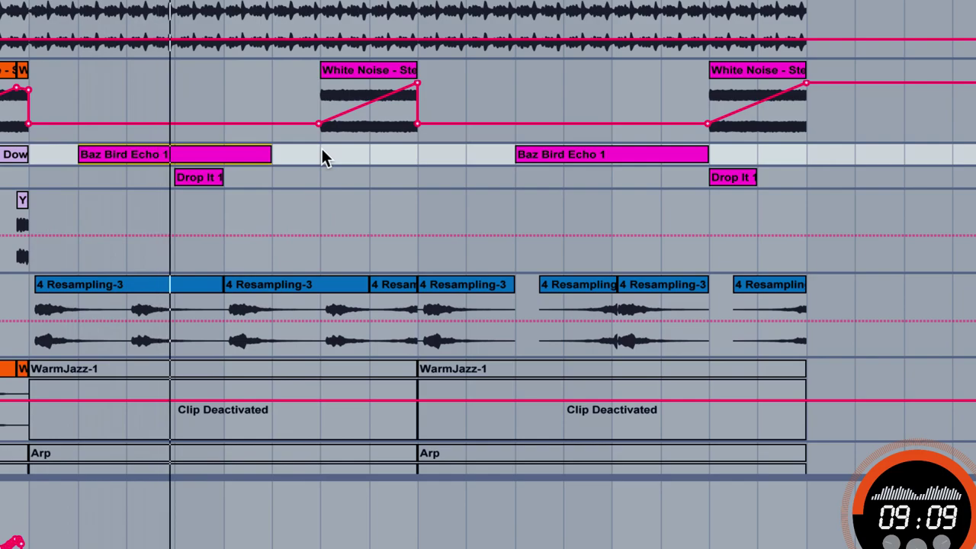
# Copy the outro's first Baz Bird Echo 1 clip to bar 134 and its first Drop It 1 clip to bar 136, and play the result.
pyautogui.moveTo(195, 157); pyautogui.dragTo(382, 162)
pyautogui.moveTo(385, 1); pyautogui.dragTo(468, 1)
pyautogui.moveTo(539, 2); pyautogui.dragTo(539, 15)
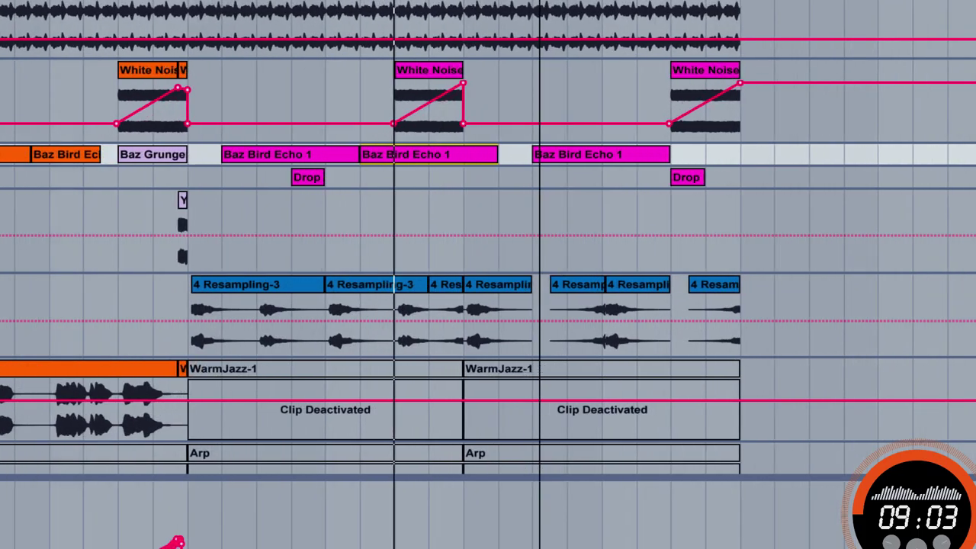
pyautogui.moveTo(271, 179); pyautogui.dragTo(438, 181)
pyautogui.moveTo(632, 2); pyautogui.dragTo(514, 1)
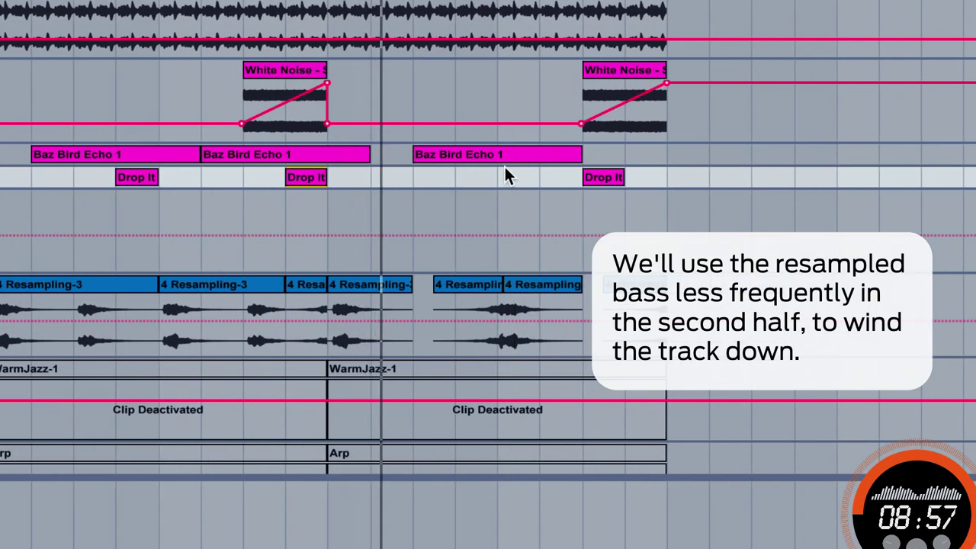
pyautogui.press('space')
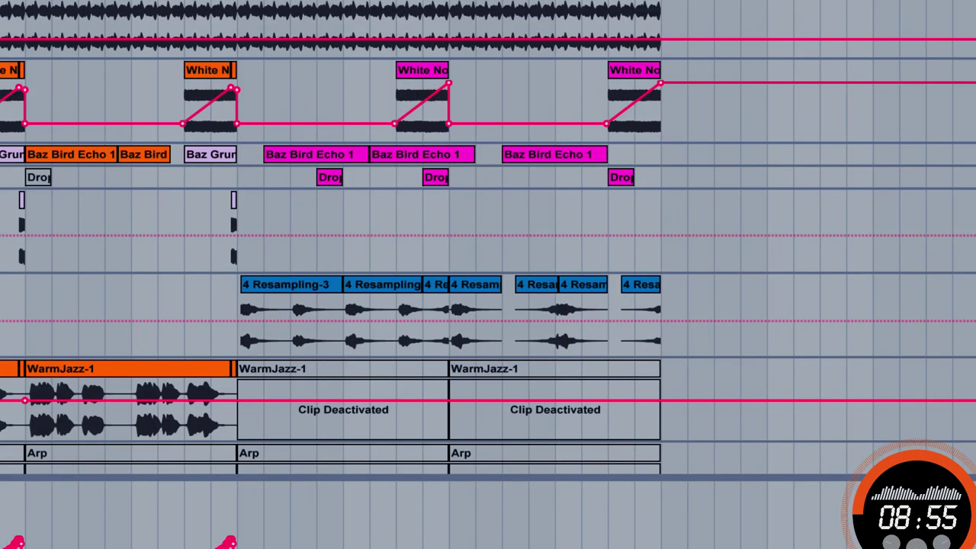
pyautogui.press('space')
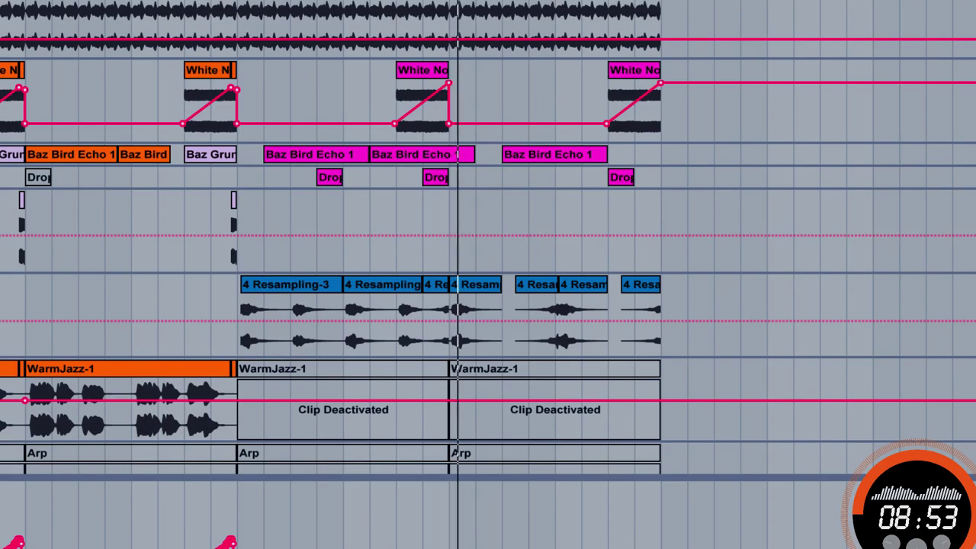
# Move the final Drop It 1 clip one bar later to bar 144 and copy its opening vocal chop to bar 143.
pyautogui.moveTo(709, 2); pyautogui.dragTo(709, 37)
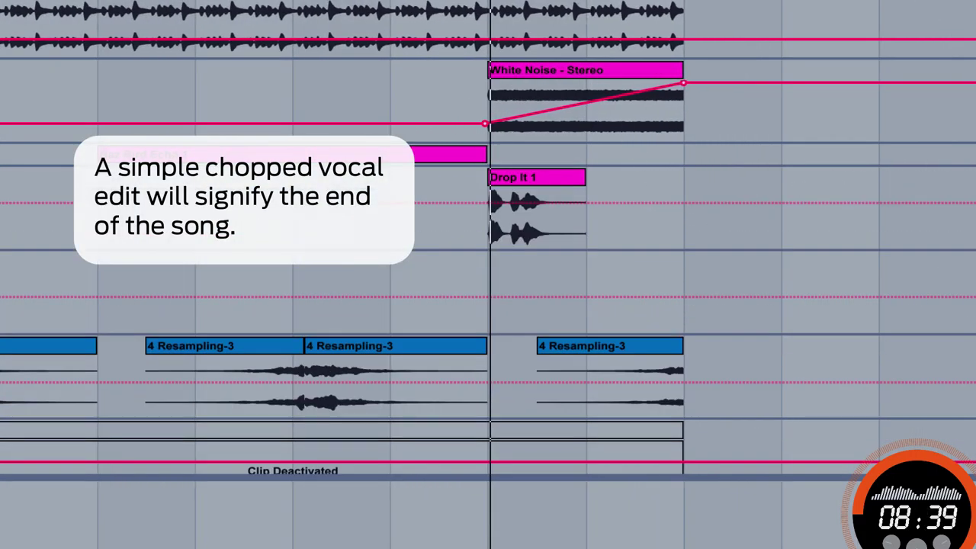
pyautogui.press('+')
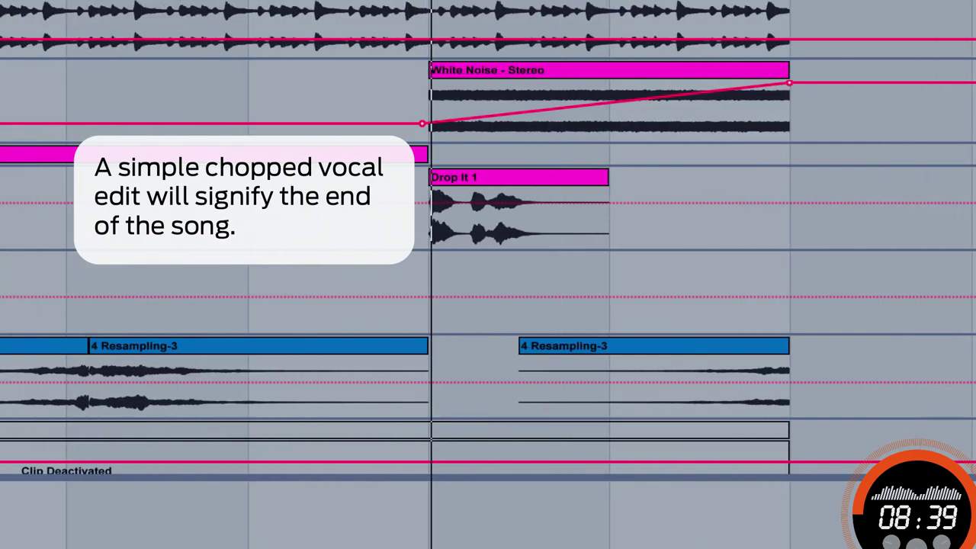
pyautogui.moveTo(519, 176); pyautogui.dragTo(687, 179)
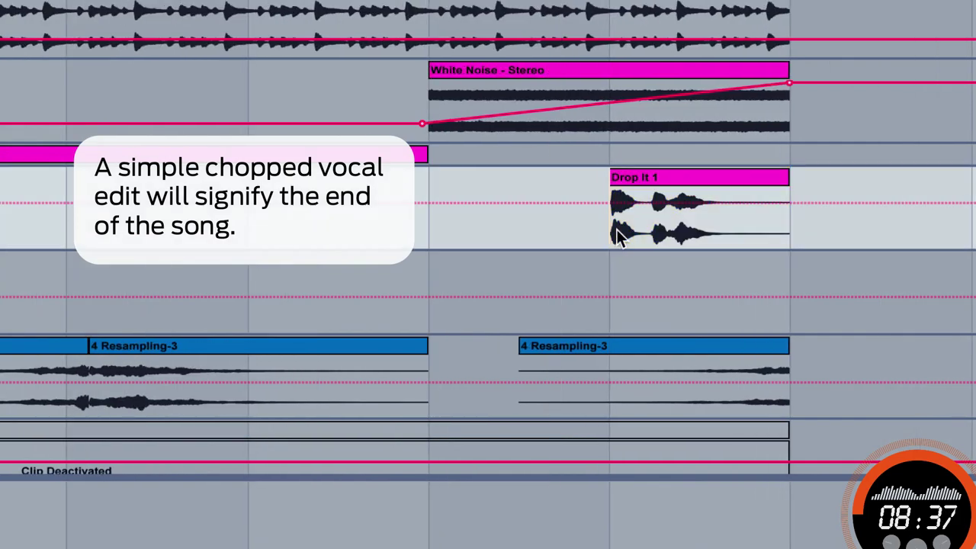
pyautogui.moveTo(636, 187); pyautogui.dragTo(455, 203)
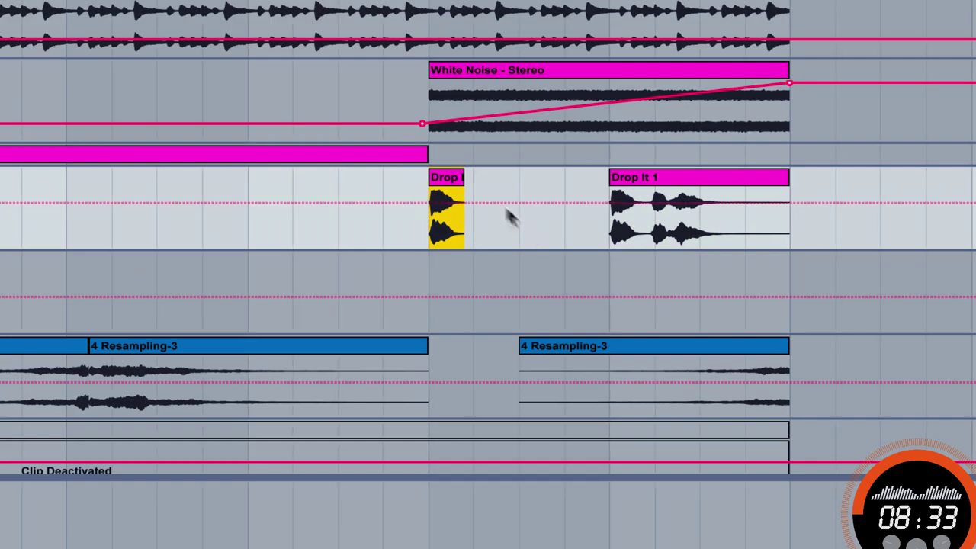
# Repeat the vocal chop on each beat of bar 143, making four copies before the full Drop It 1 clip, and play the ending.
pyautogui.moveTo(456, 187); pyautogui.dragTo(483, 175)
pyautogui.moveTo(498, 190); pyautogui.dragTo(589, 192)
pyautogui.moveTo(564, 1); pyautogui.dragTo(564, 0)
pyautogui.click(486, 237)
pyautogui.press('space')
pyautogui.moveTo(505, 1); pyautogui.dragTo(505, 0)
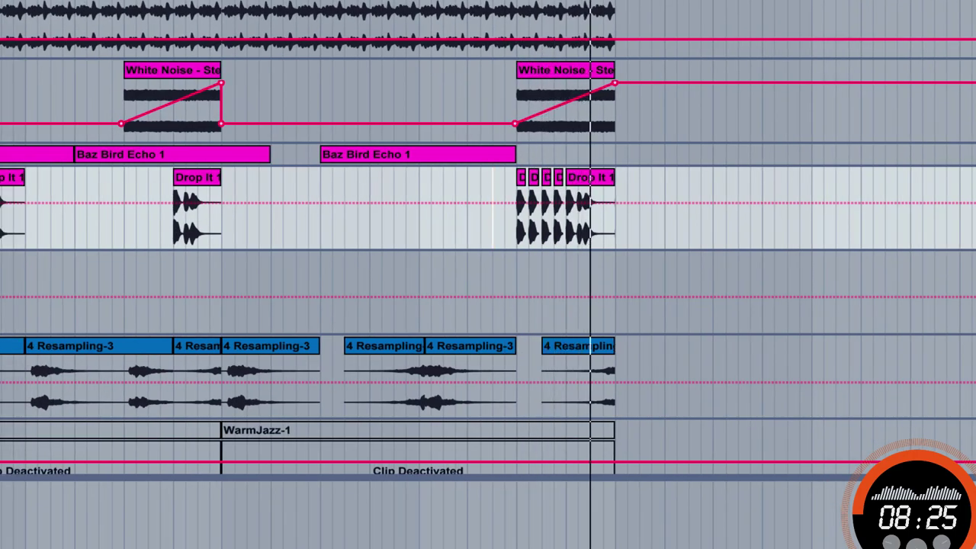
pyautogui.moveTo(613, 0); pyautogui.dragTo(613, 3)
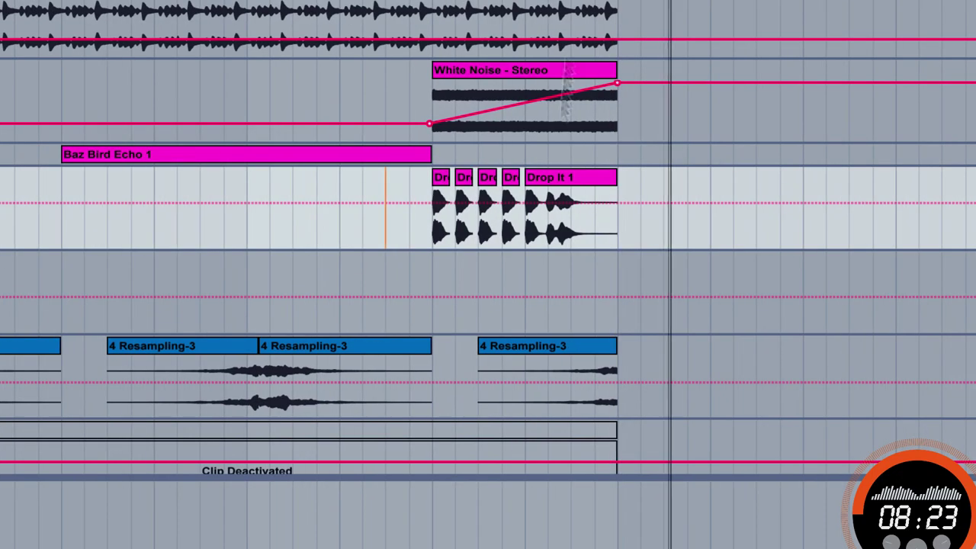
pyautogui.click(434, 226)
pyautogui.press('space')
# Cut all drum and Top Loop clips from beat 2 of bar 144 to the end of the song, and play the ending.
pyautogui.moveTo(620, 84); pyautogui.dragTo(686, 322)
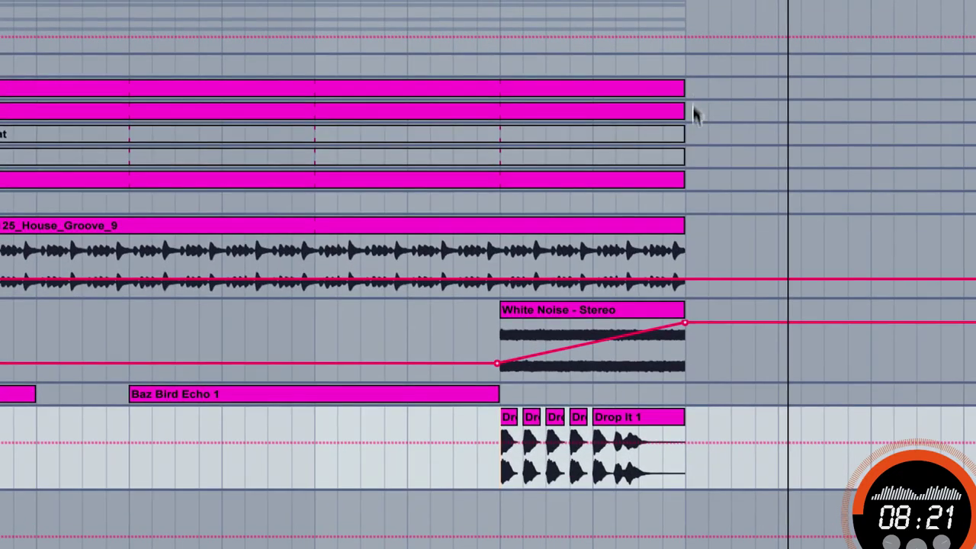
pyautogui.moveTo(684, 65); pyautogui.dragTo(614, 236)
pyautogui.click(506, 255)
pyautogui.press('space')
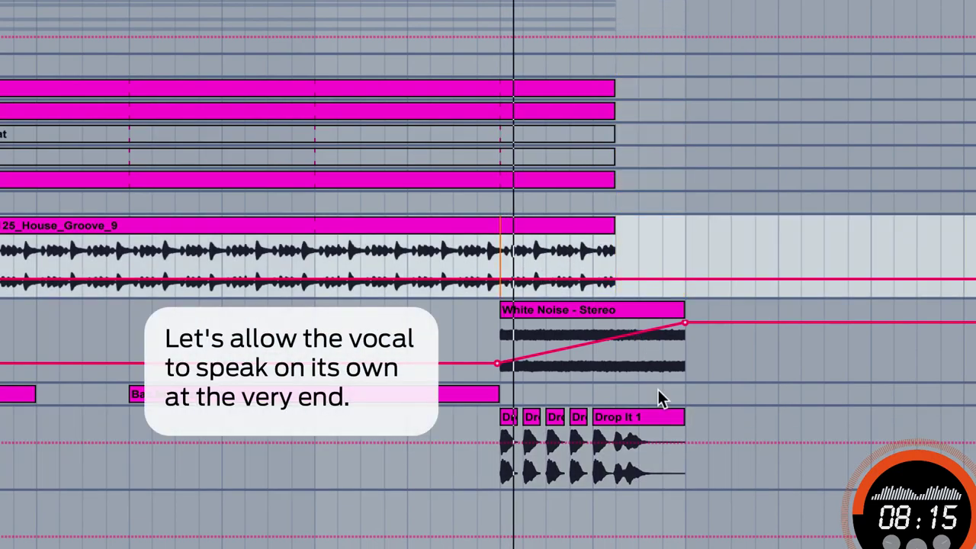
# Delete the last resampled bass clip on Extra 3, shorten the final White Noise clip to end with the drums, and play the ending.
pyautogui.scroll(-2, 678, 420)
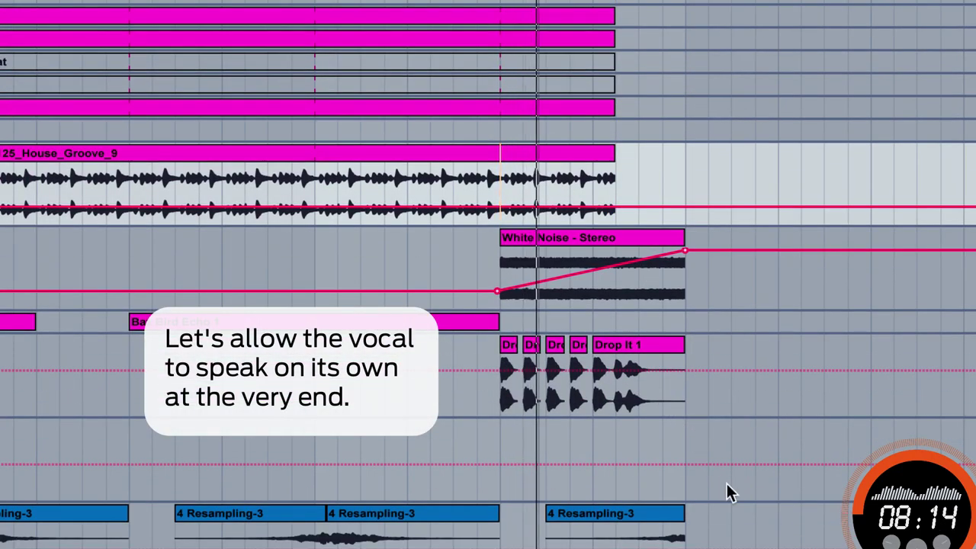
pyautogui.click(672, 518)
pyautogui.press('Delete')
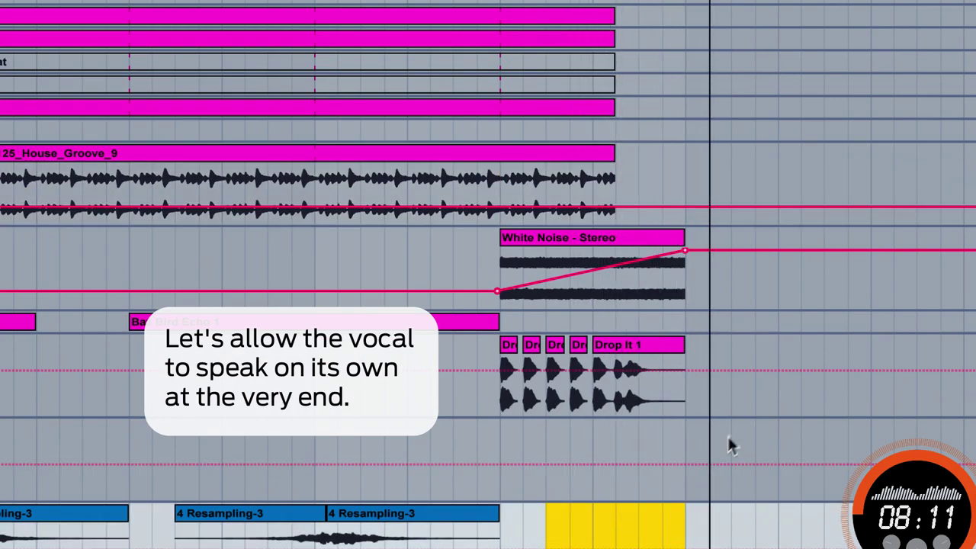
pyautogui.moveTo(683, 237); pyautogui.dragTo(615, 237)
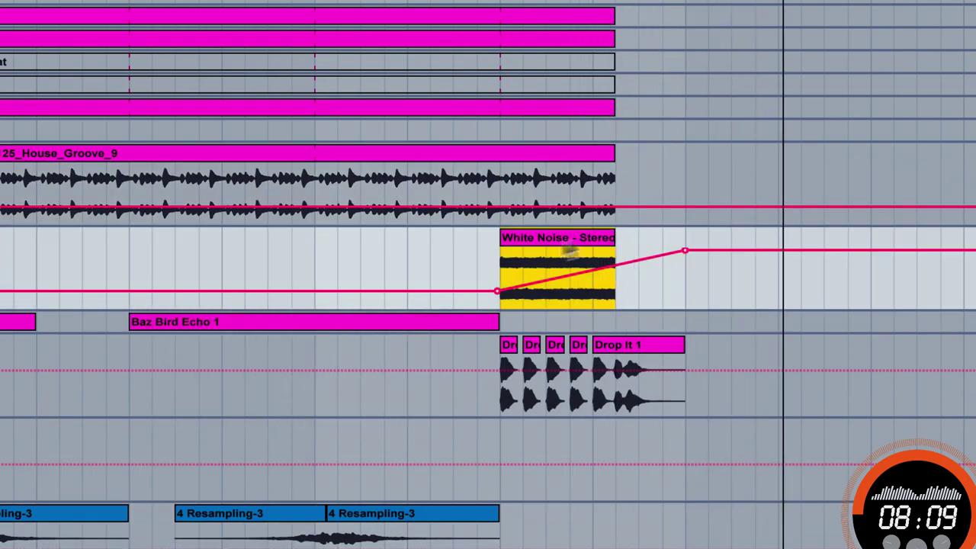
pyautogui.click(497, 257)
pyautogui.press('space')
pyautogui.press('space')
pyautogui.scroll(-5, 679, 483)
pyautogui.scroll(-3, 679, 484)
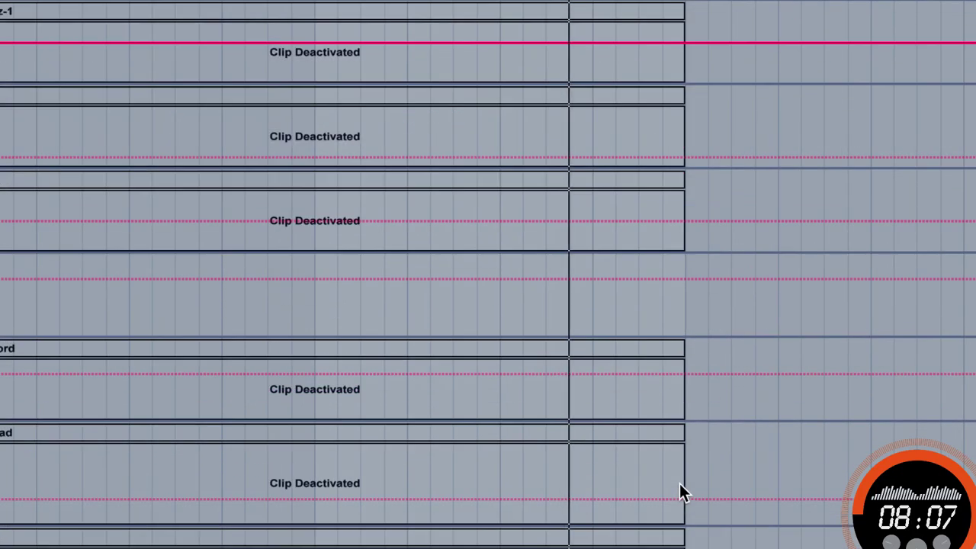
pyautogui.scroll(8, 680, 483)
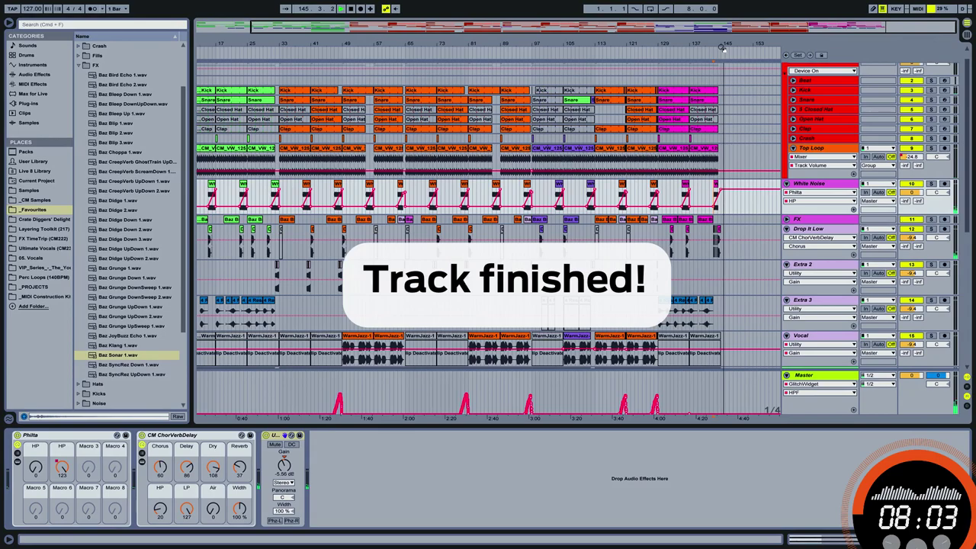
# Play the whole song from the start with the browser and device view hidden and the full arrangement in view.
pyautogui.moveTo(723, 48); pyautogui.dragTo(722, 37)
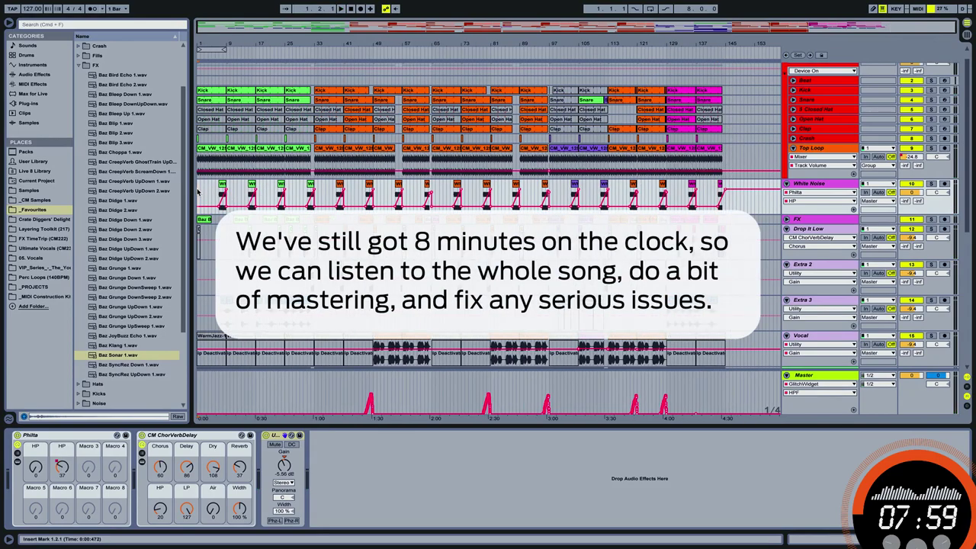
pyautogui.hotkey('ctrl', 'alt', 'b')
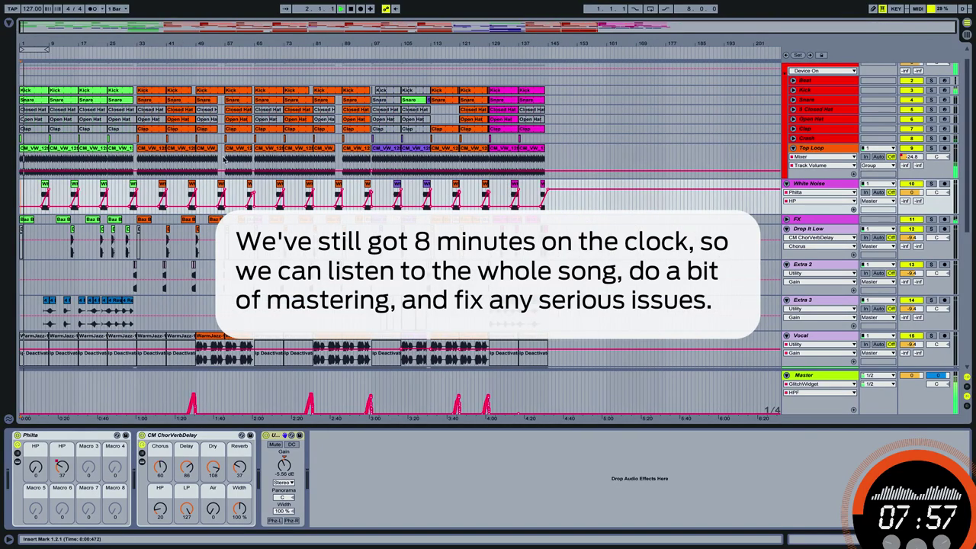
pyautogui.hotkey('ctrl', 'alt', 'l')
pyautogui.moveTo(24, 40); pyautogui.dragTo(25, 51)
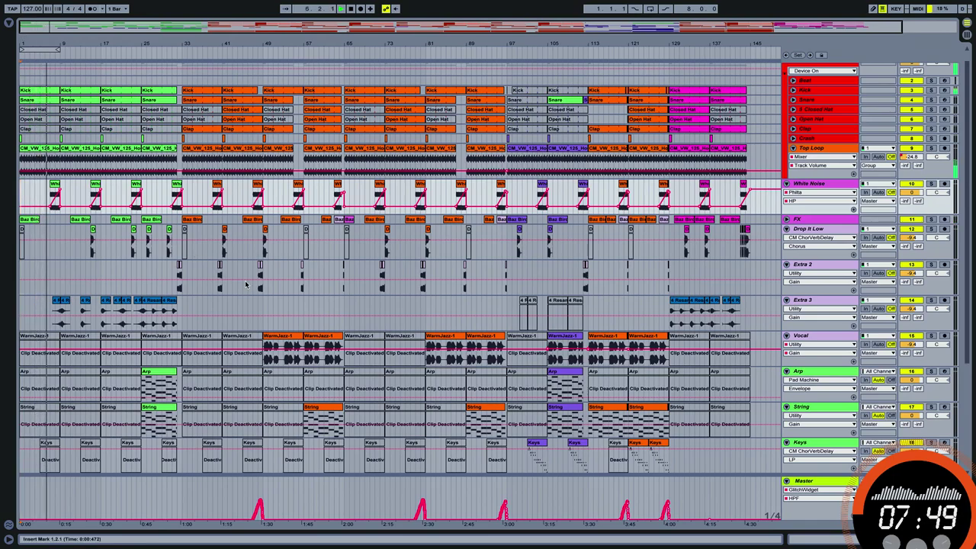
# Show the Master track's effect chain and open the Frontier and TB_Barricade_CM plug-in windows, placing Barricade beside Frontier's threshold and meter.
pyautogui.click(825, 482)
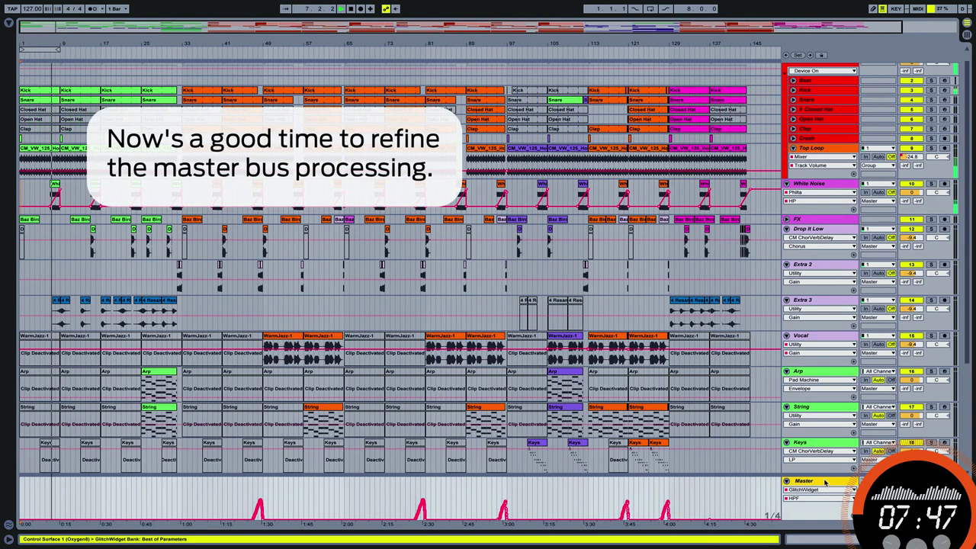
pyautogui.click(967, 539)
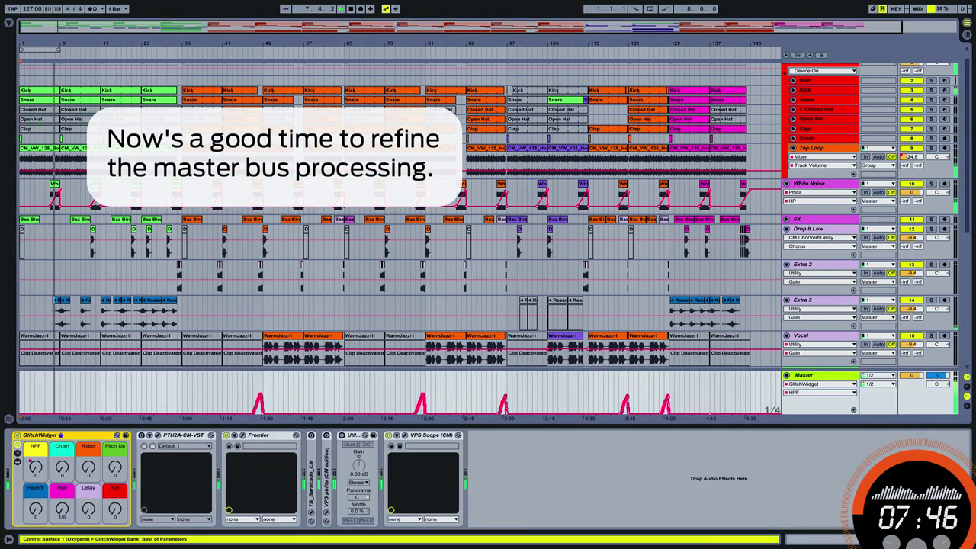
pyautogui.click(243, 436)
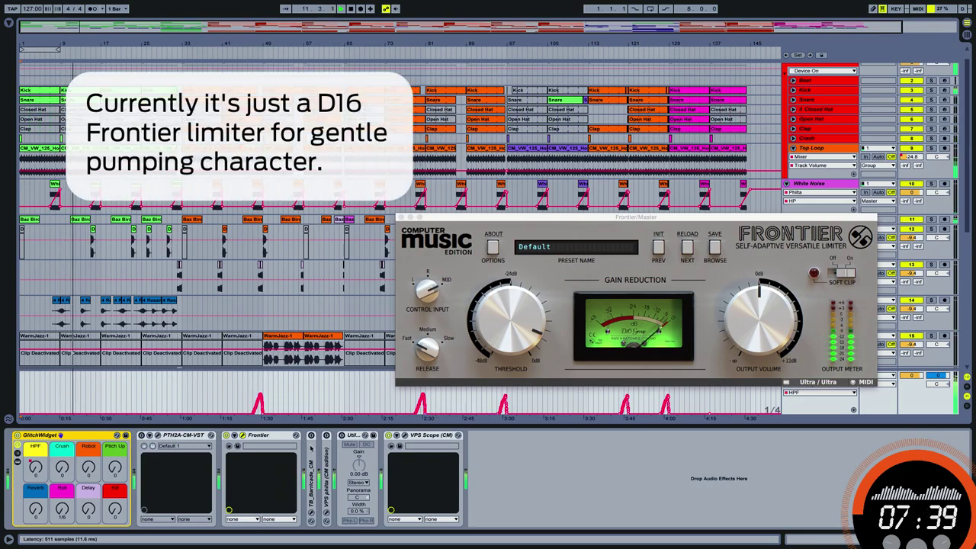
pyautogui.click(311, 436)
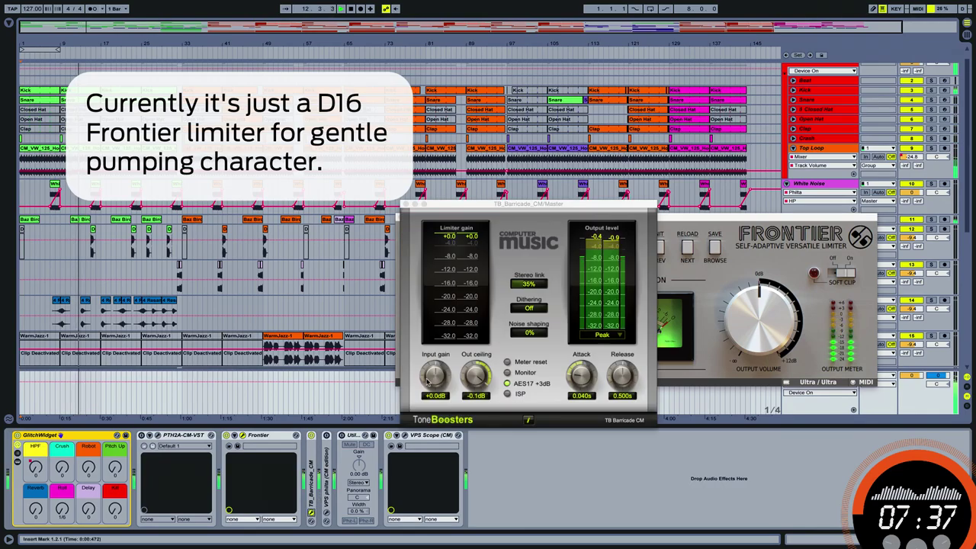
pyautogui.moveTo(506, 205); pyautogui.dragTo(790, 258)
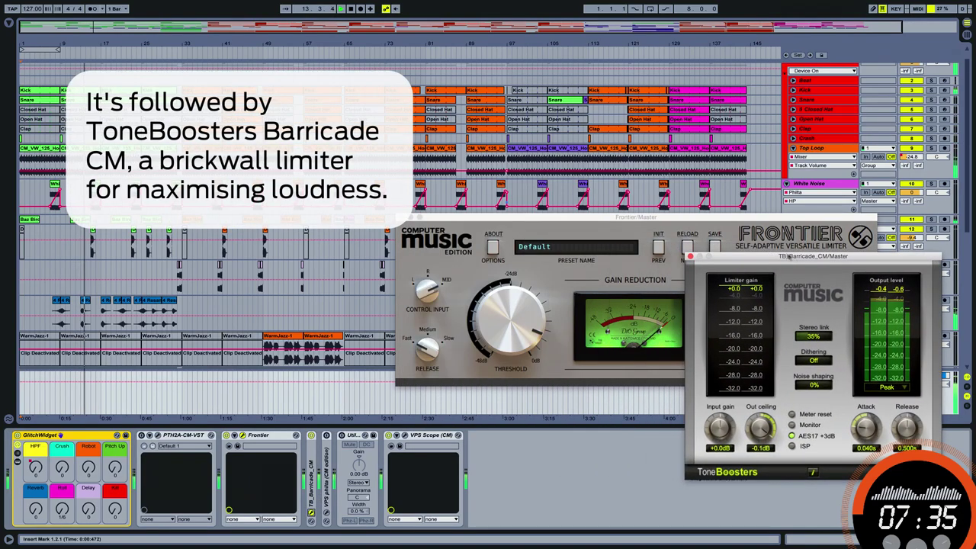
# Open the Master chain's PTH2A-CM-VST and VPS Scope (CM) plug-in windows and arrange them with Frontier so their controls and spectrum are accessible.
pyautogui.moveTo(742, 219); pyautogui.dragTo(570, 106)
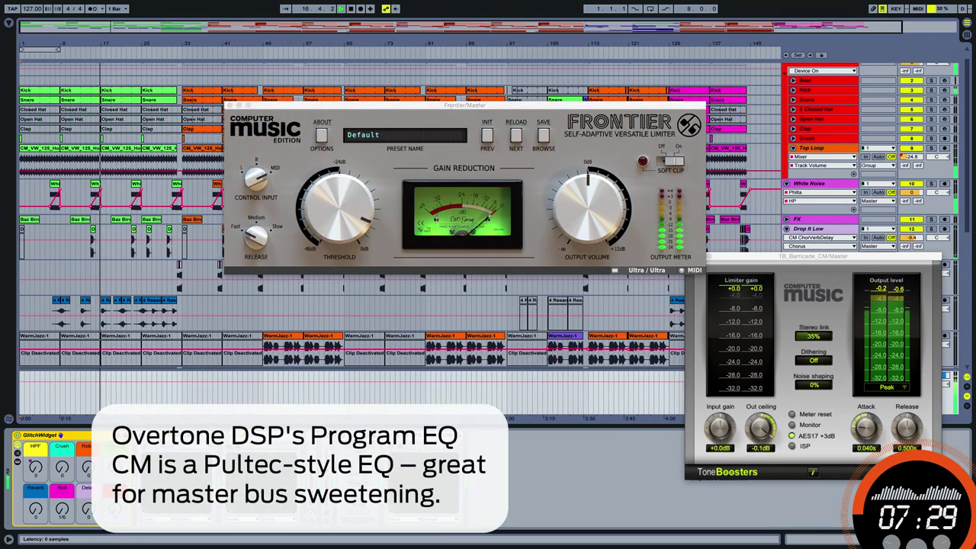
pyautogui.click(320, 435)
pyautogui.moveTo(361, 272); pyautogui.dragTo(353, 321)
pyautogui.click(404, 435)
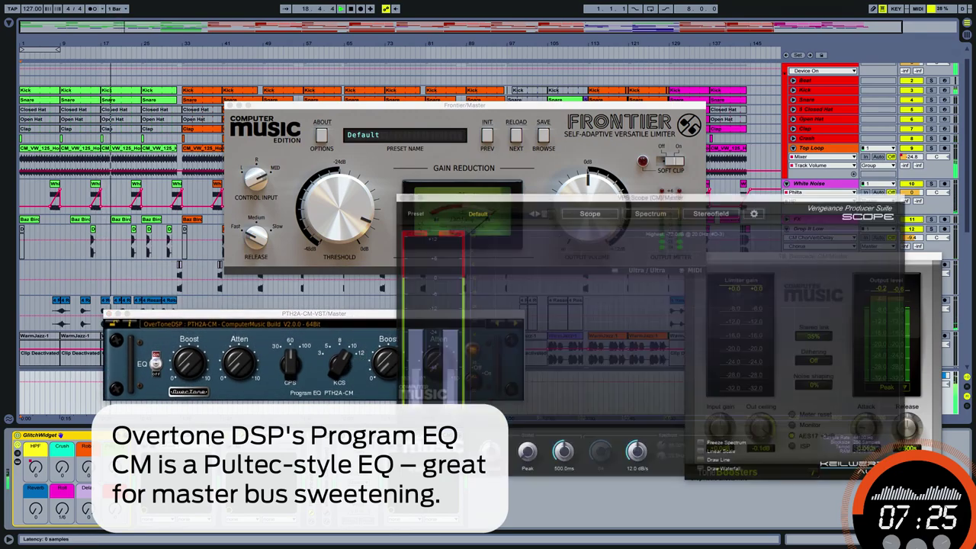
pyautogui.moveTo(585, 198); pyautogui.dragTo(638, 21)
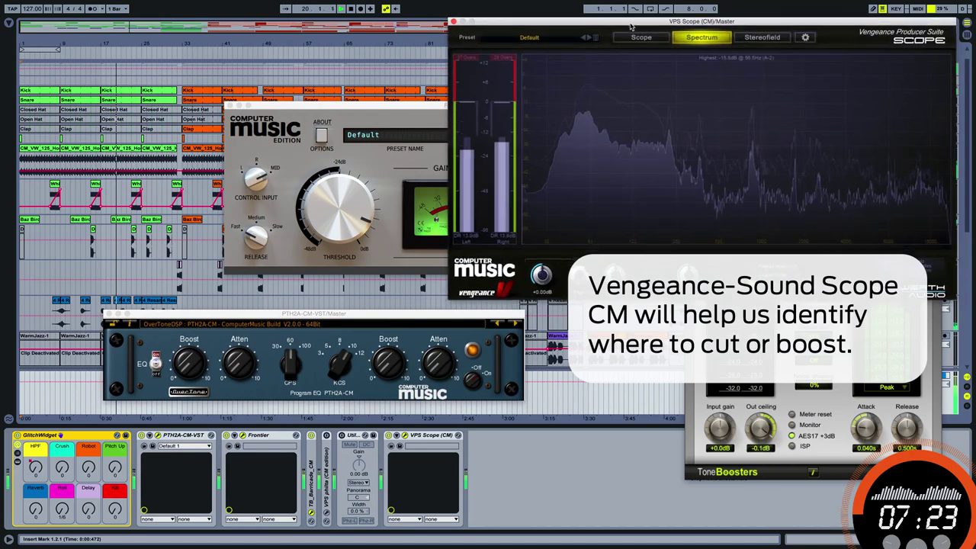
pyautogui.moveTo(418, 108); pyautogui.dragTo(214, 95)
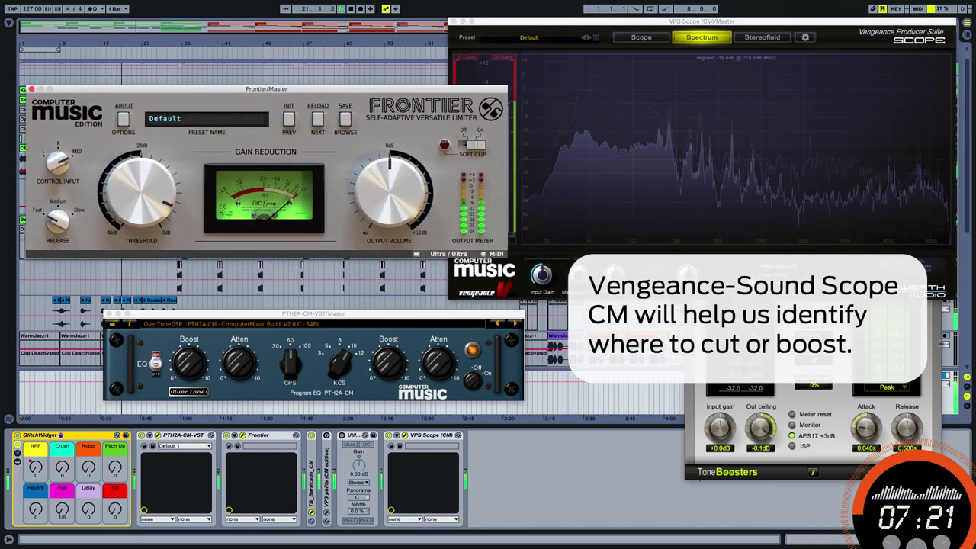
# Move the Barricade and PTH2A-CM-VST windows clear of the other plug-ins and fine-tune Frontier's threshold.
pyautogui.click(813, 321)
pyautogui.moveTo(812, 255); pyautogui.dragTo(815, 312)
pyautogui.moveTo(480, 313); pyautogui.dragTo(483, 346)
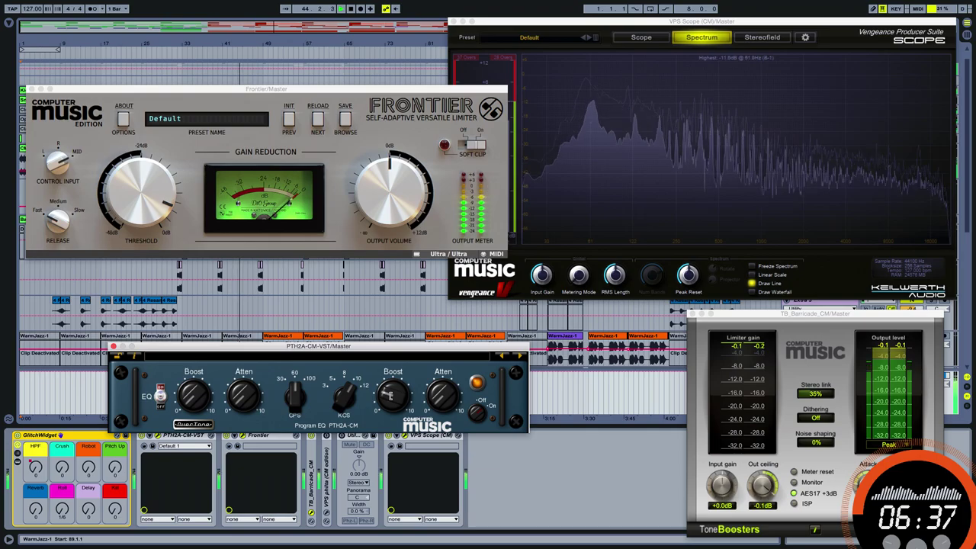
pyautogui.click(144, 219)
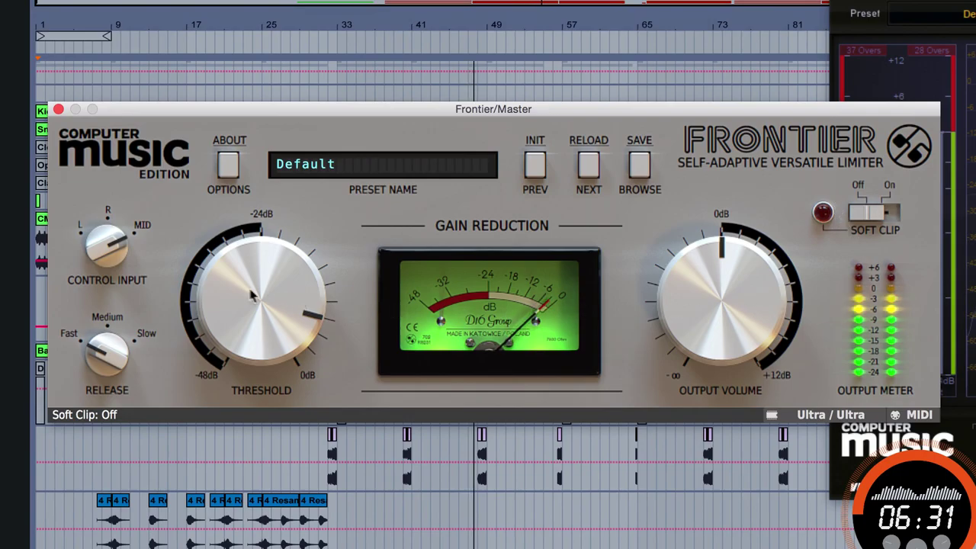
pyautogui.moveTo(249, 293); pyautogui.dragTo(253, 289)
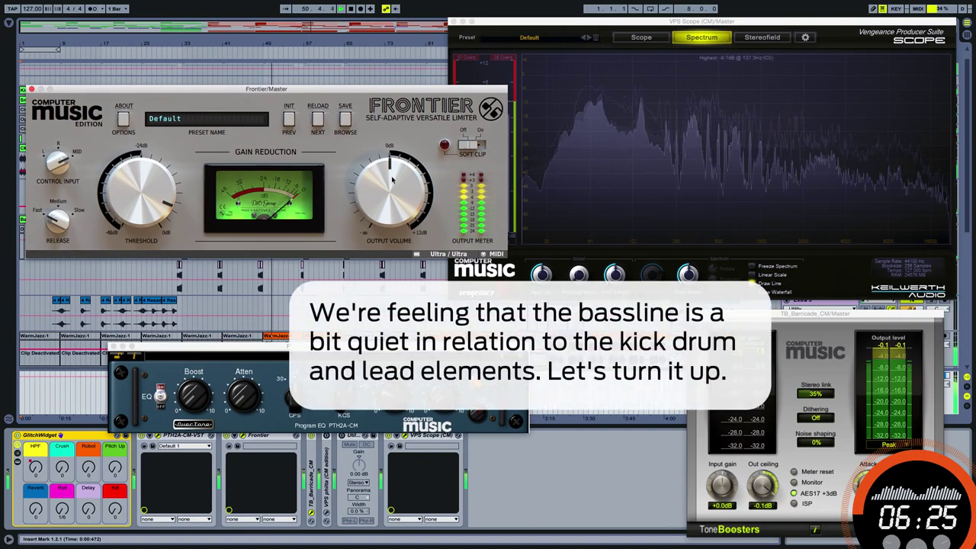
# Close the VPS Scope window, move Barricade off the track list, and set the Bass track's volume to 1.0.
pyautogui.click(453, 23)
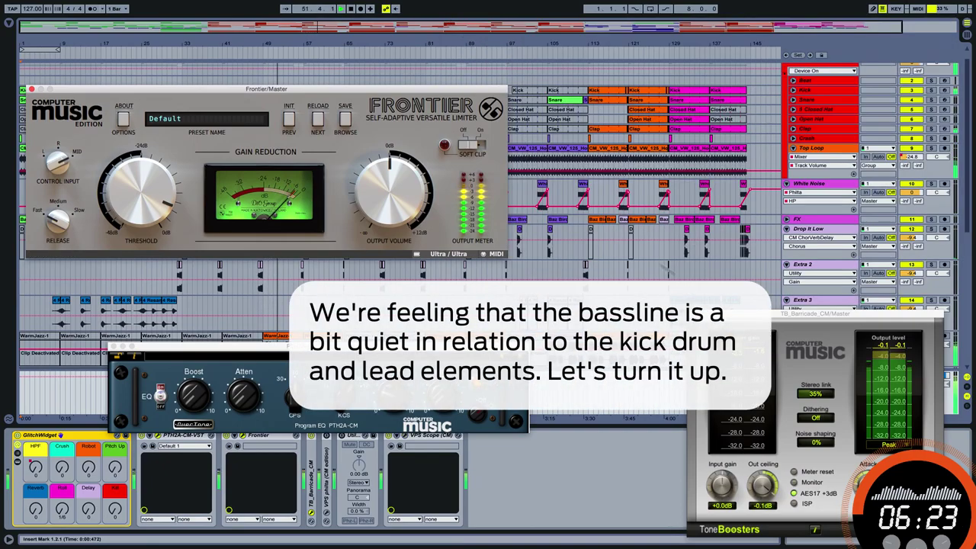
pyautogui.moveTo(785, 315); pyautogui.dragTo(547, 228)
pyautogui.moveTo(968, 204); pyautogui.dragTo(968, 340)
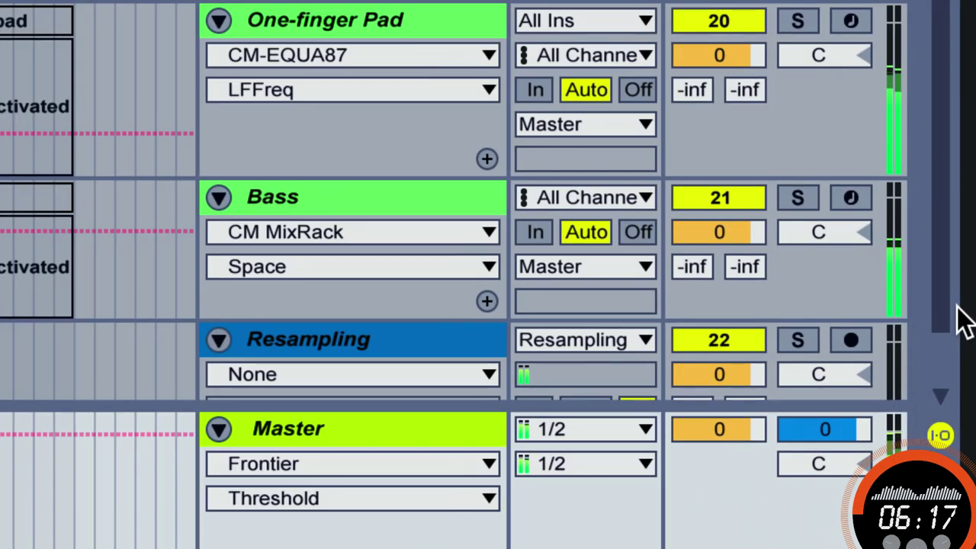
pyautogui.moveTo(883, 313); pyautogui.dragTo(883, 309)
pyautogui.moveTo(719, 232); pyautogui.dragTo(719, 223)
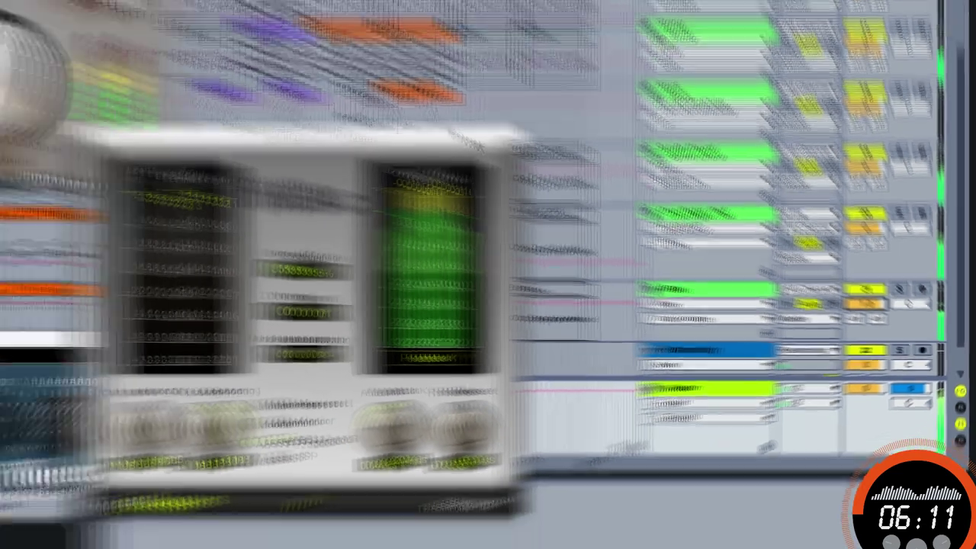
# Reposition the plug-in windows, raise Barricade's input gain to +1.3 dB, and close the Barricade window.
pyautogui.moveTo(678, 230); pyautogui.dragTo(883, 233)
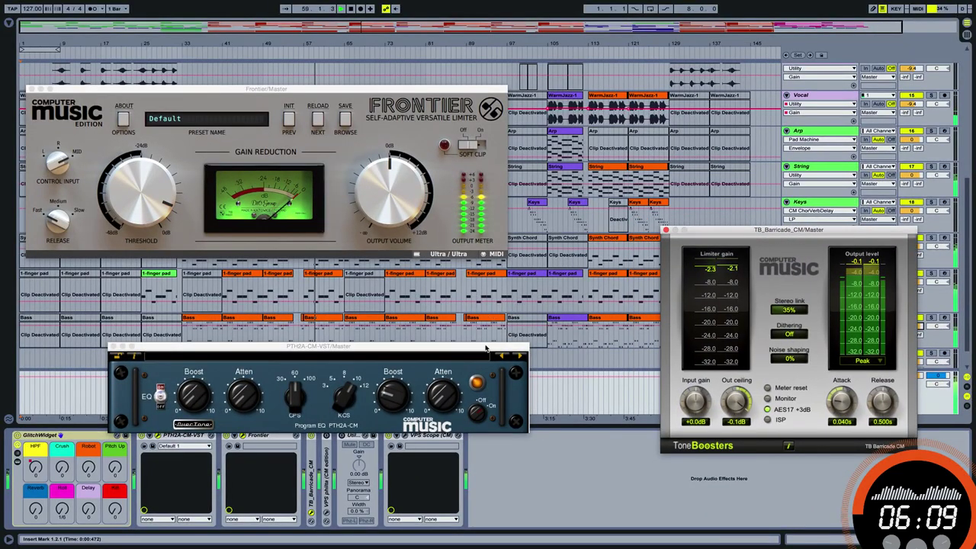
pyautogui.moveTo(320, 346); pyautogui.dragTo(325, 333)
pyautogui.click(114, 222)
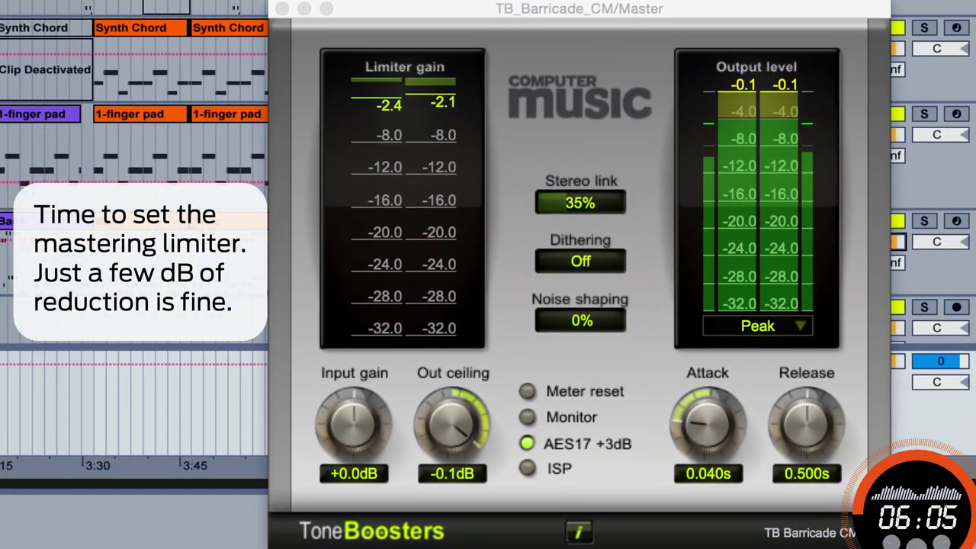
pyautogui.moveTo(534, 8); pyautogui.dragTo(491, 13)
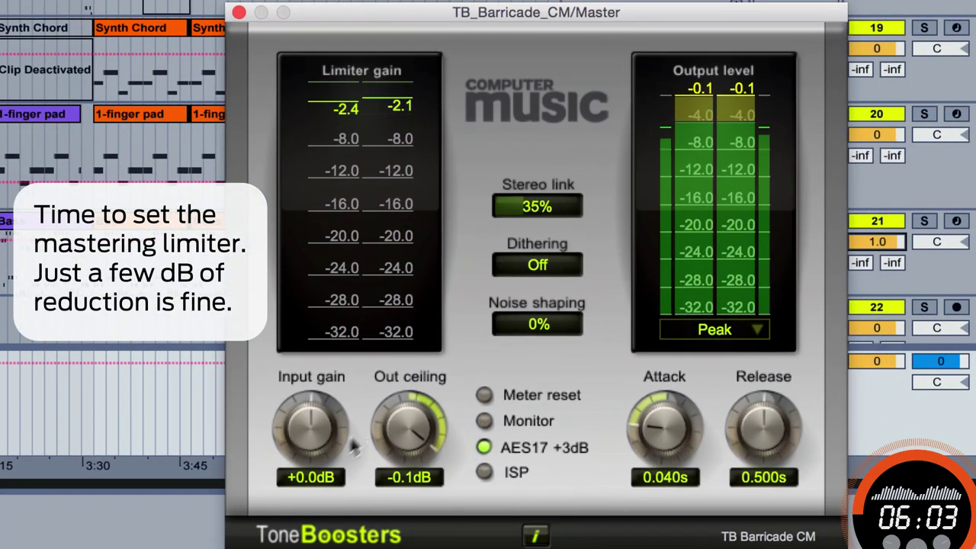
pyautogui.moveTo(312, 421); pyautogui.dragTo(312, 413)
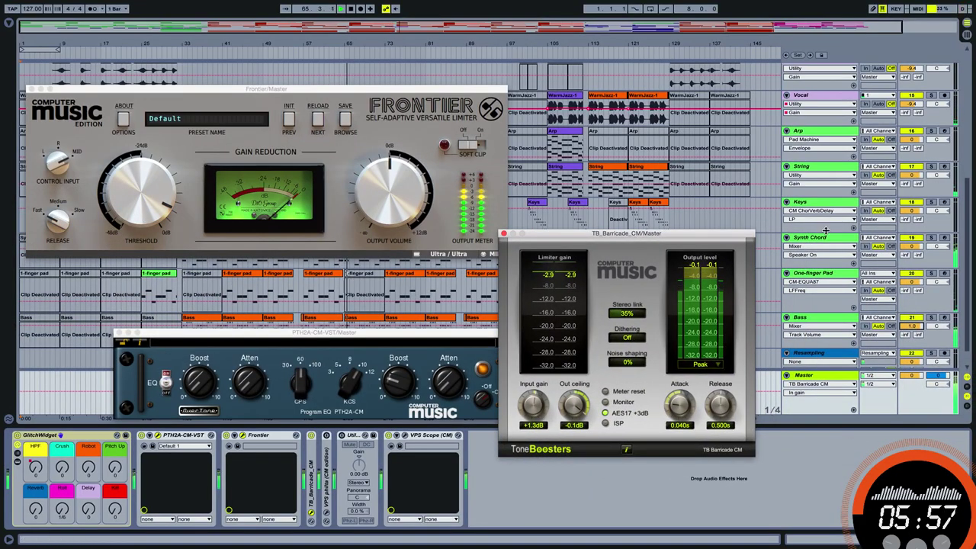
pyautogui.moveTo(690, 245); pyautogui.dragTo(807, 249)
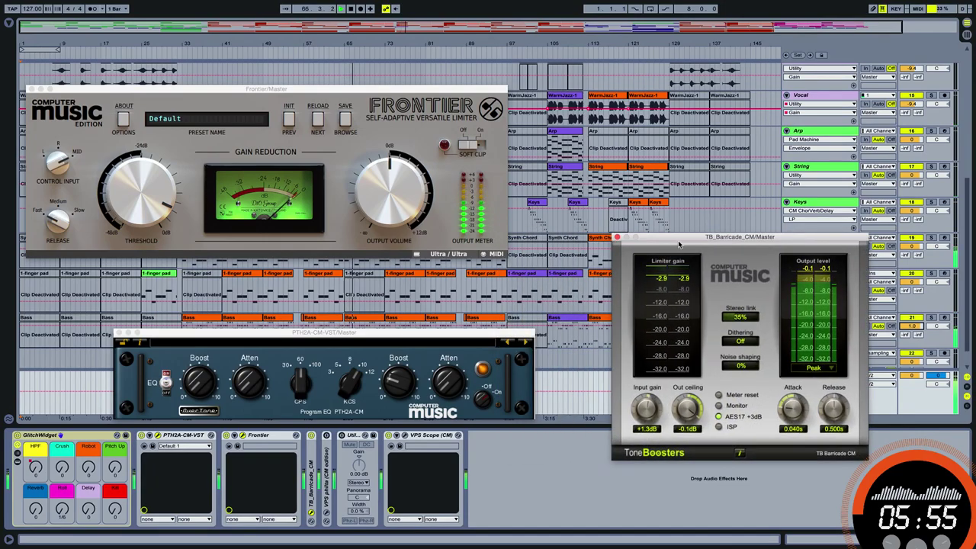
pyautogui.click(617, 237)
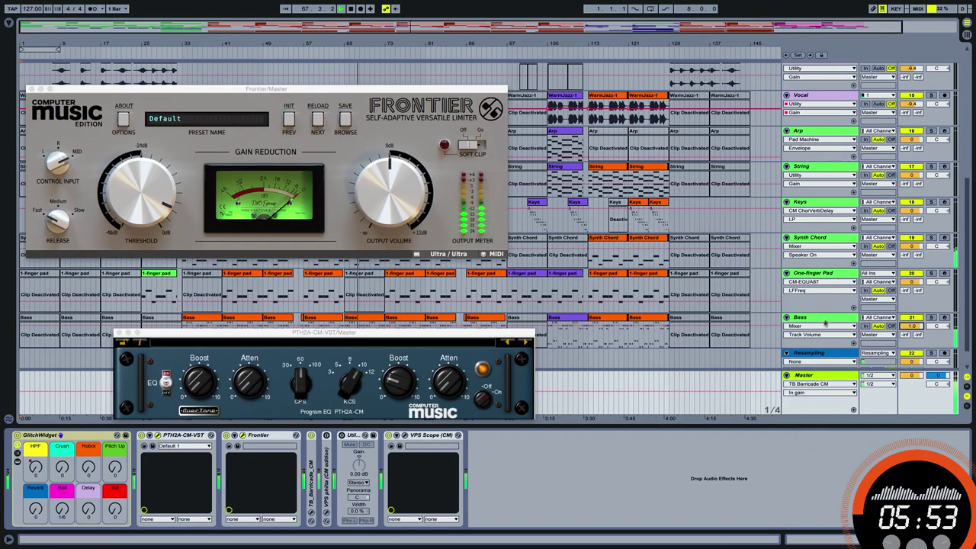
# Try adjusting the Stereoize macro of CM MixRack on the Bass track.
pyautogui.click(824, 320)
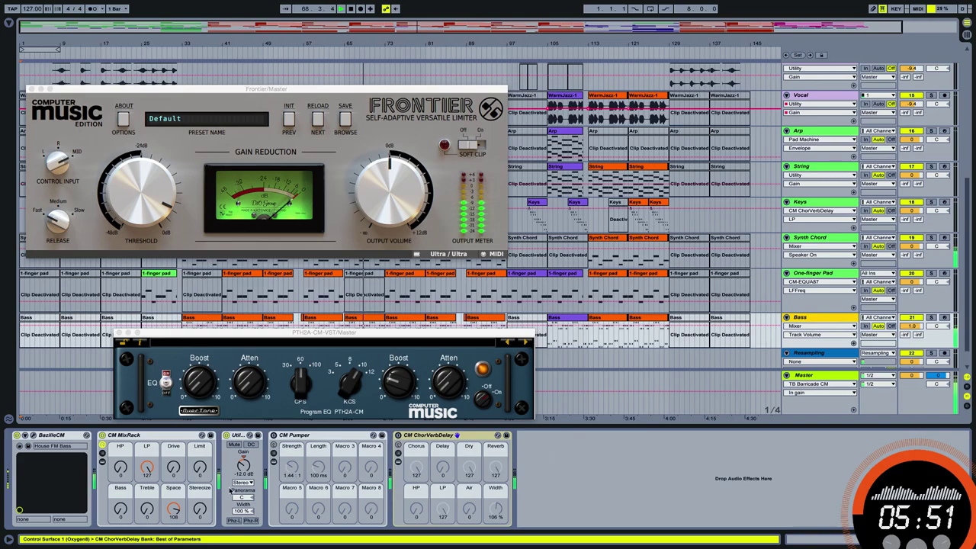
pyautogui.moveTo(200, 509)
pyautogui.mouseDown()
pyautogui.moveTo(199, 484)
pyautogui.moveTo(200, 504)
pyautogui.mouseUp()
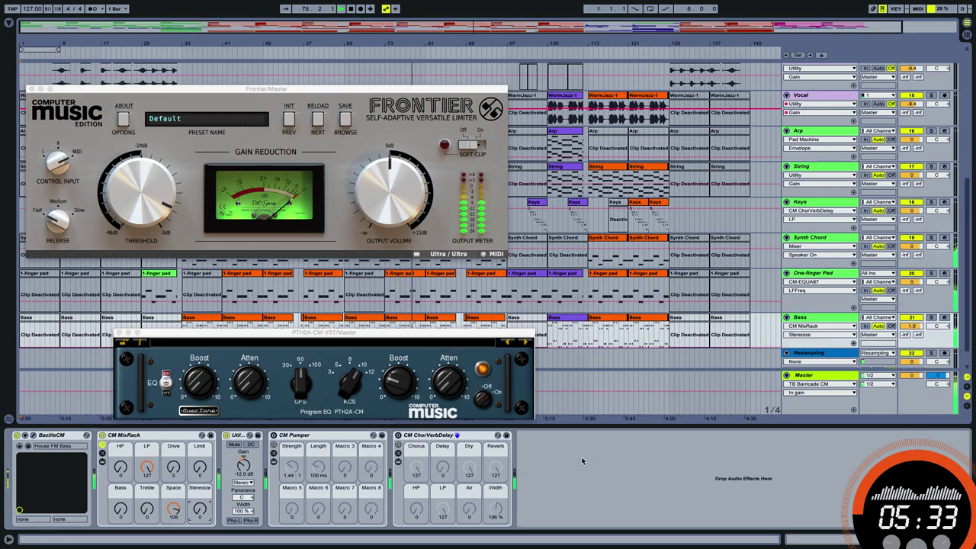
# Show the Master chain again and reopen the Barricade window, placed clear of Frontier and the Program EQ.
pyautogui.click(835, 378)
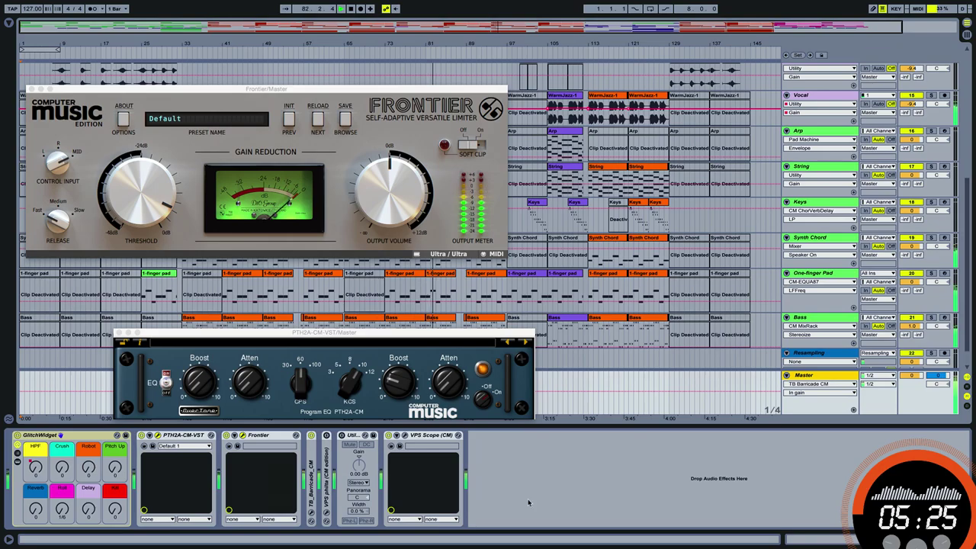
pyautogui.click(312, 511)
pyautogui.moveTo(715, 235); pyautogui.dragTo(728, 160)
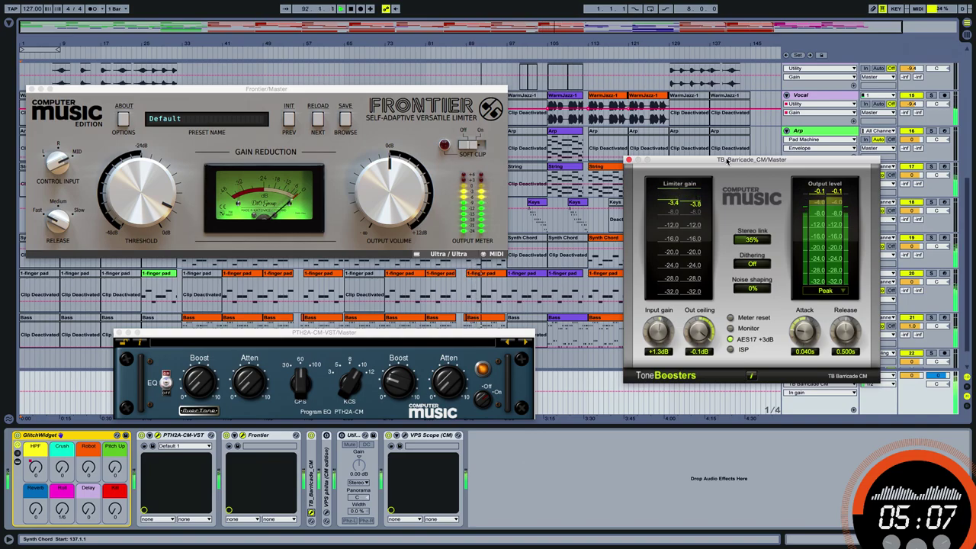
# Set PTH2A-CM-VST's low frequency to 30 with LF Boost at 0.0, and raise its HF Boost to 3.1 while monitoring VPS Scope.
pyautogui.click(202, 391)
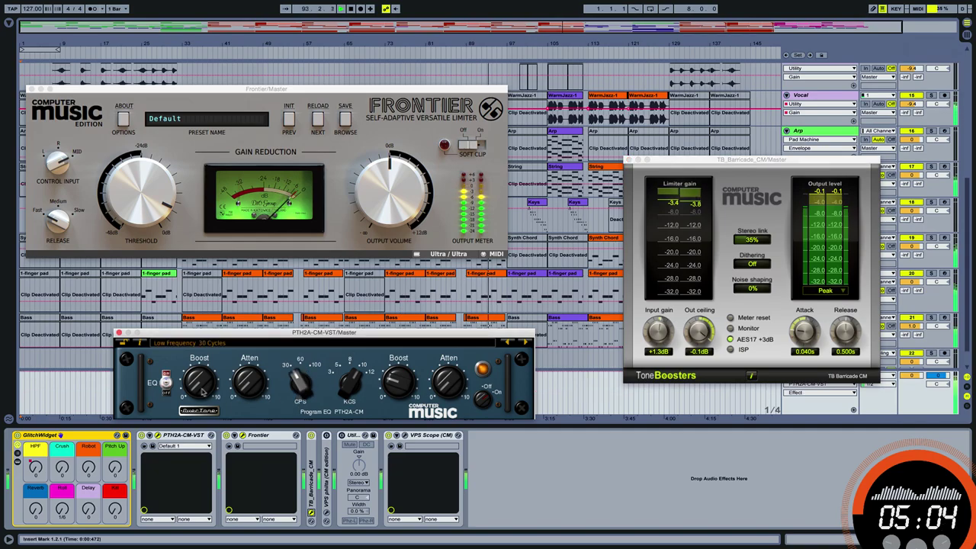
pyautogui.click(405, 436)
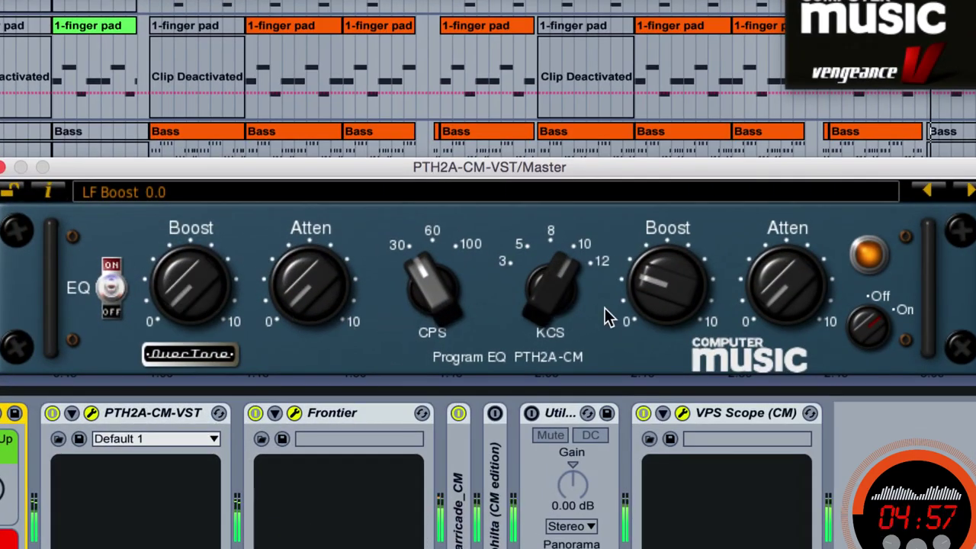
pyautogui.moveTo(566, 277)
pyautogui.mouseDown()
pyautogui.moveTo(581, 249)
pyautogui.moveTo(563, 328)
pyautogui.moveTo(563, 279)
pyautogui.mouseUp()
pyautogui.moveTo(651, 280); pyautogui.dragTo(651, 269)
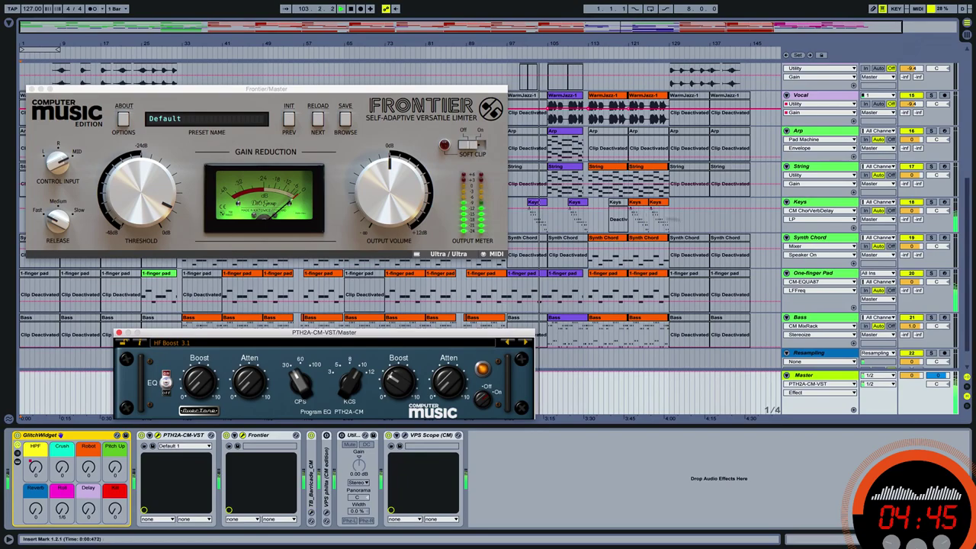
# Soften the Keys track by lowering the LP macro of its CM ChorVerbDelay to 115.
pyautogui.click(817, 203)
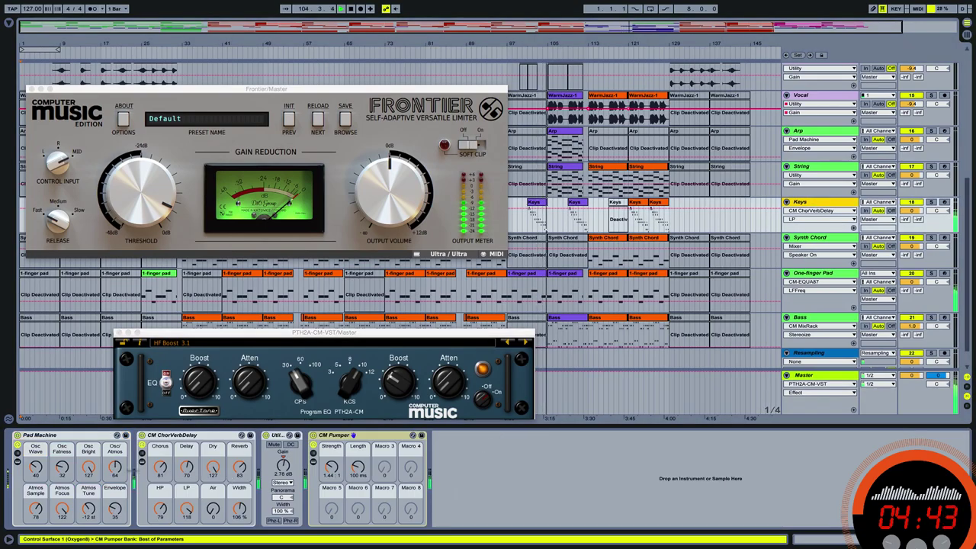
pyautogui.moveTo(89, 467); pyautogui.dragTo(89, 461)
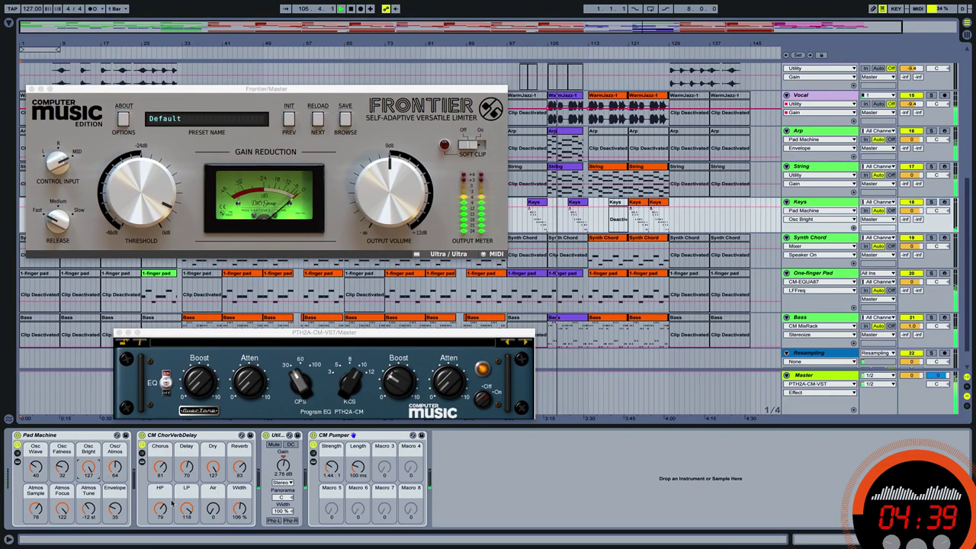
pyautogui.moveTo(186, 509); pyautogui.dragTo(187, 507)
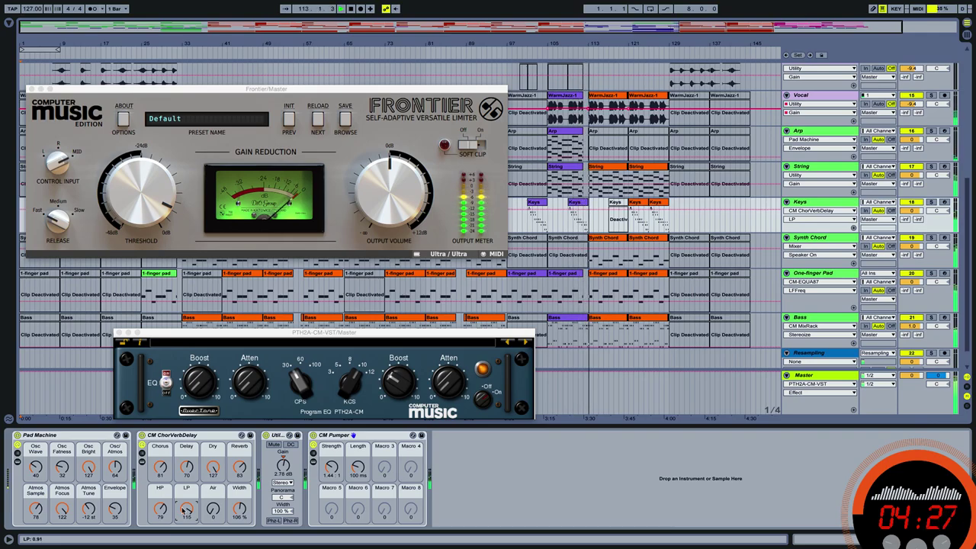
# Select the Top Loop clip starting at bar 105, inspect its end before bar 113 up close, and bring the whole arrangement back into view.
pyautogui.scroll(2, 616, 290)
pyautogui.scroll(5, 616, 290)
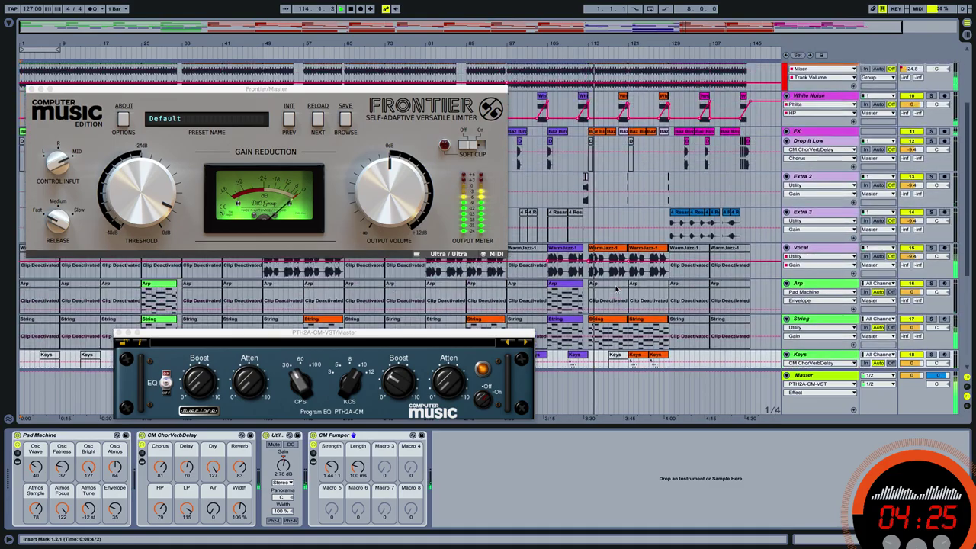
pyautogui.click(570, 151)
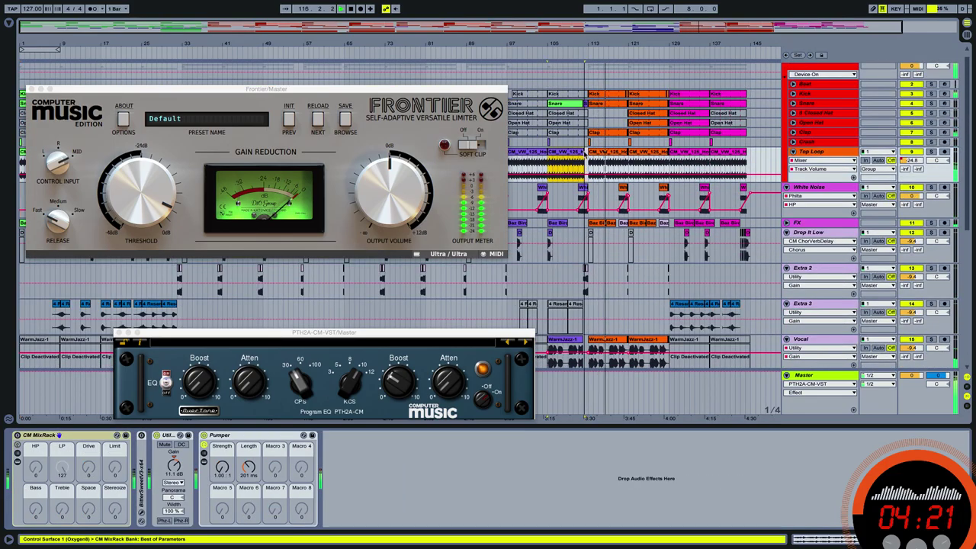
pyautogui.moveTo(588, 44); pyautogui.dragTo(596, 131)
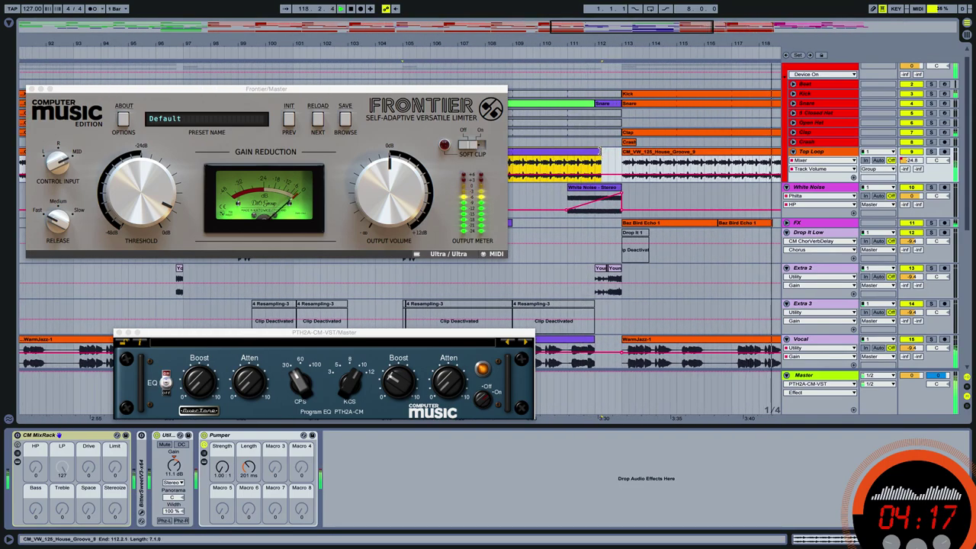
pyautogui.moveTo(611, 39); pyautogui.dragTo(569, 44)
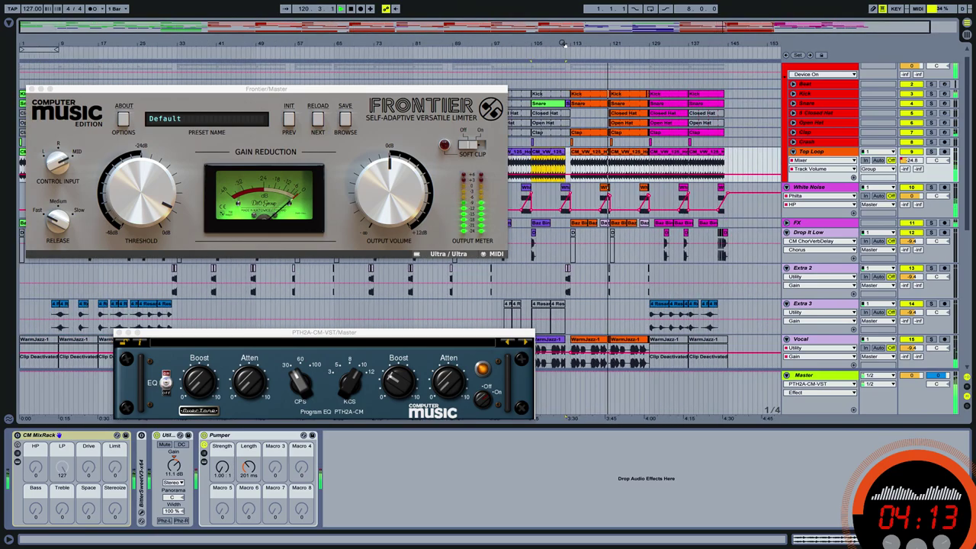
pyautogui.moveTo(563, 44); pyautogui.dragTo(549, 44)
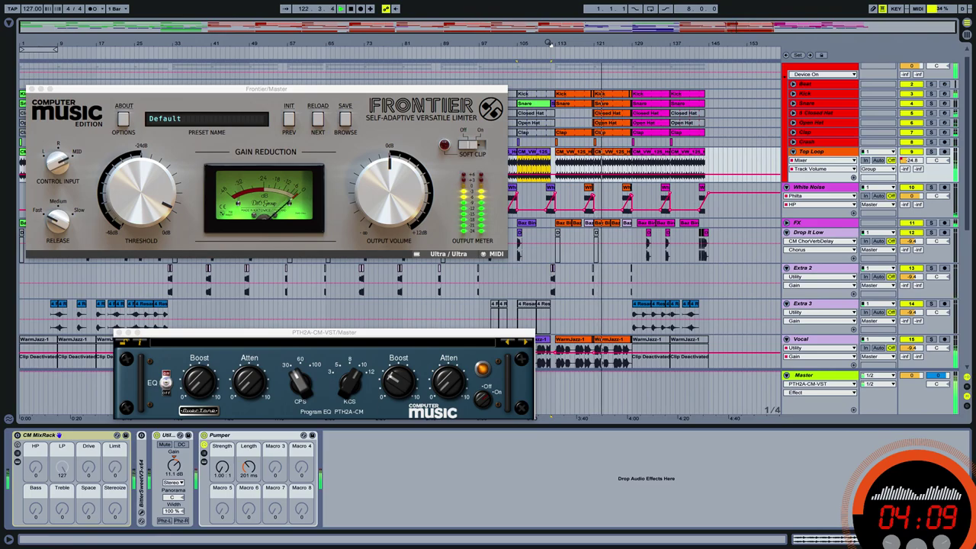
# Check the Master track's spectrum in VPS Scope and close the Scope window.
pyautogui.click(822, 376)
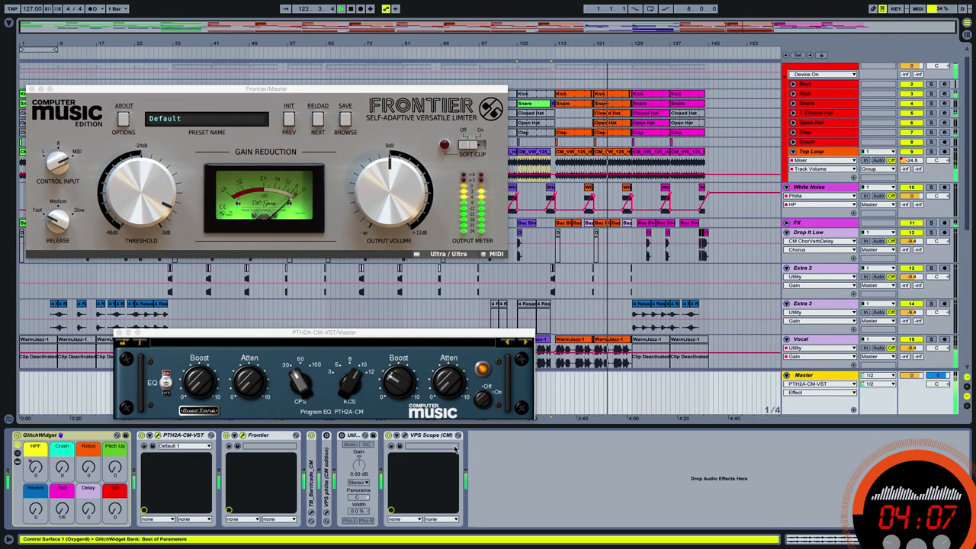
pyautogui.click(406, 436)
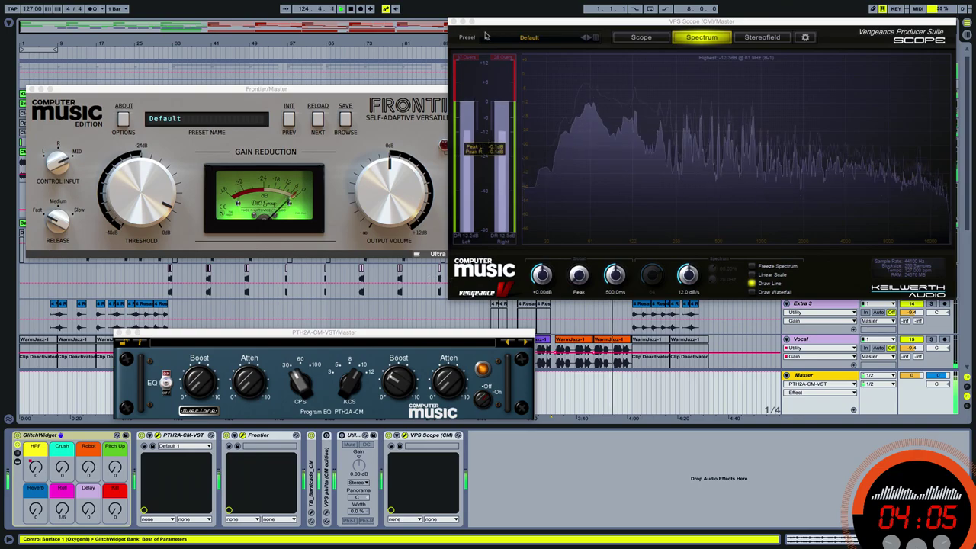
pyautogui.click(459, 23)
# Close the PTH2A-CM-VST window, move Frontier clear of the arrangement, hide the device view, and play the song to its end.
pyautogui.click(120, 333)
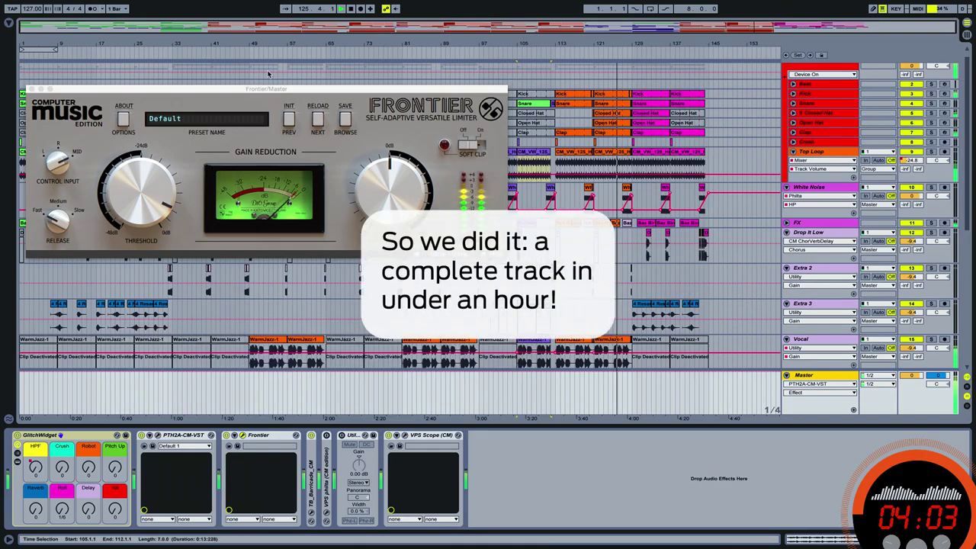
pyautogui.moveTo(260, 90); pyautogui.dragTo(709, 364)
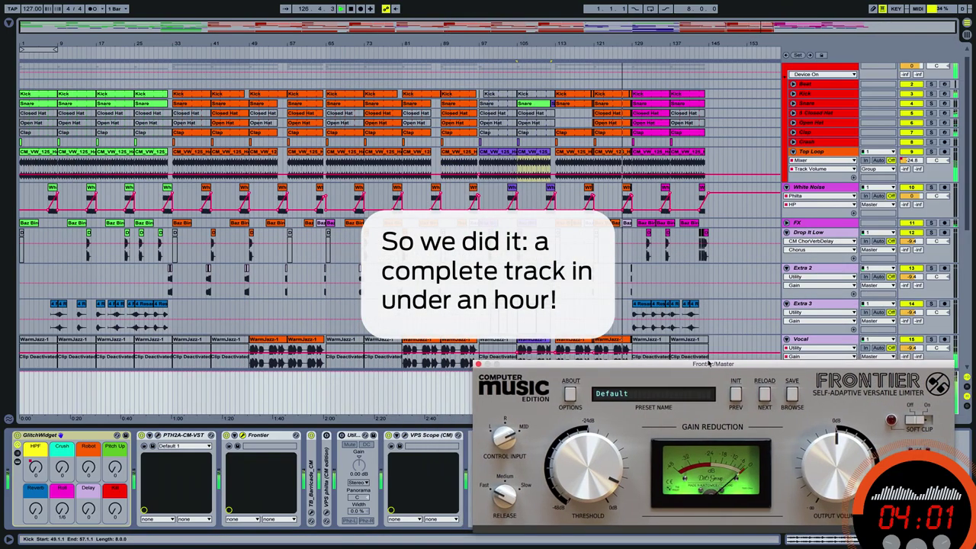
pyautogui.press('alt+super+l')
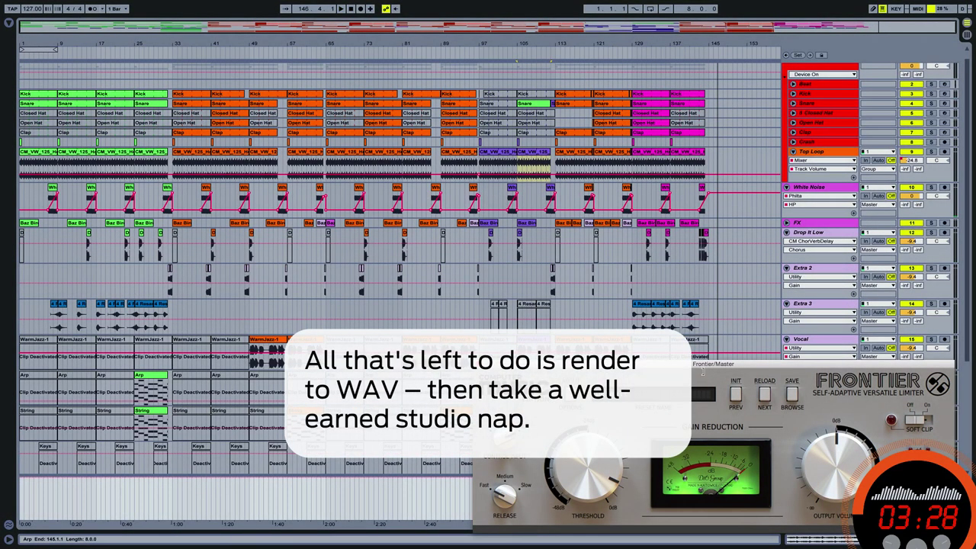
# Export the Master output as a WAV file named Drop It Low in the X. QuickFire Track-Builder folder.
pyautogui.hotkey('ctrl', 'shift', 'r')
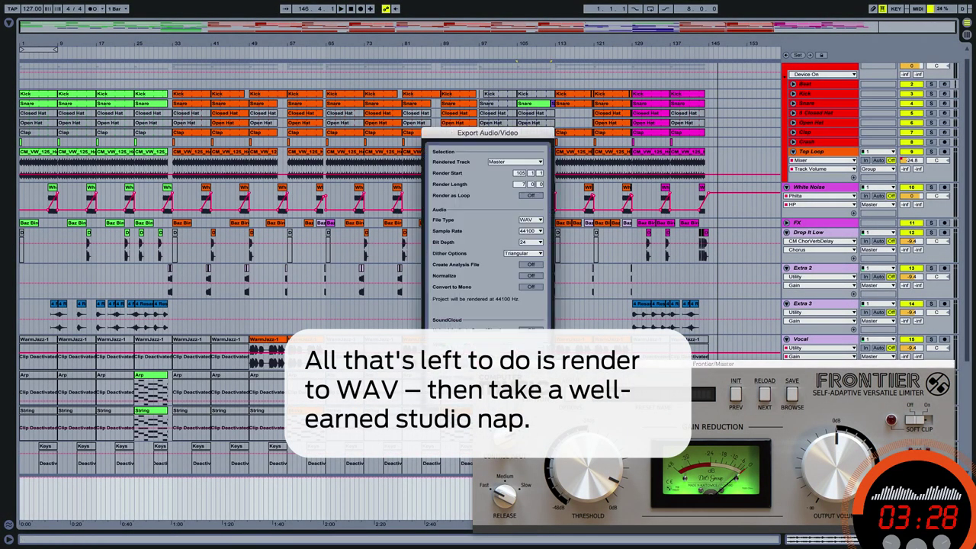
pyautogui.press('Return')
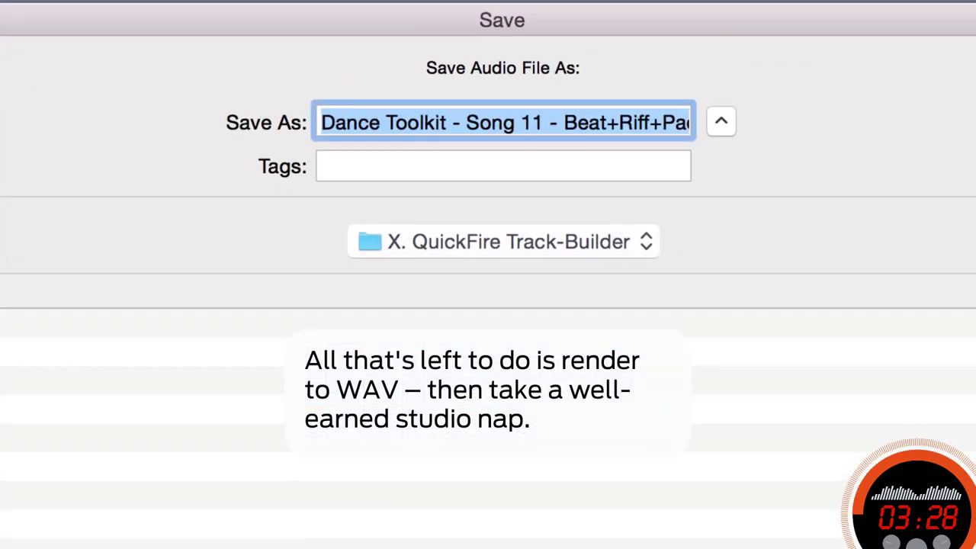
pyautogui.write('Drop It Low')
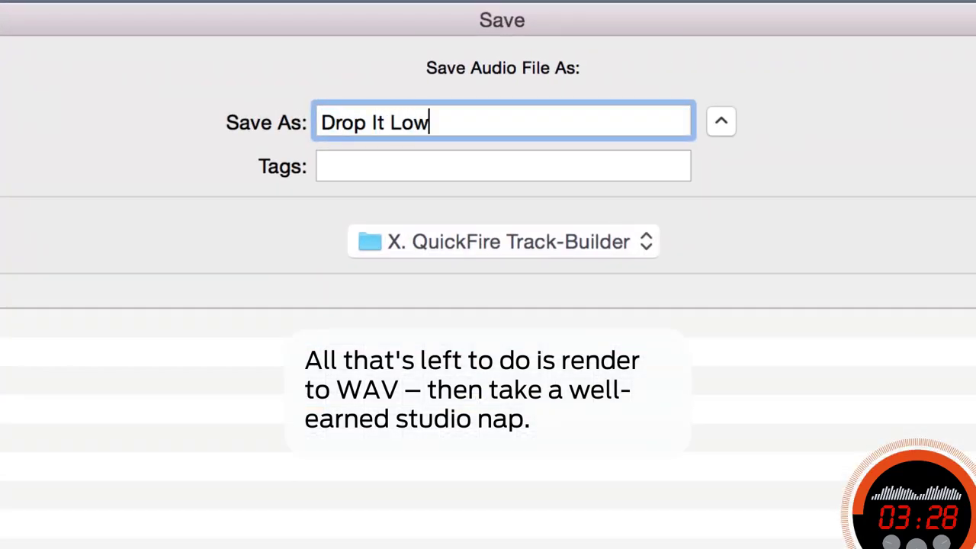
pyautogui.press('Return')
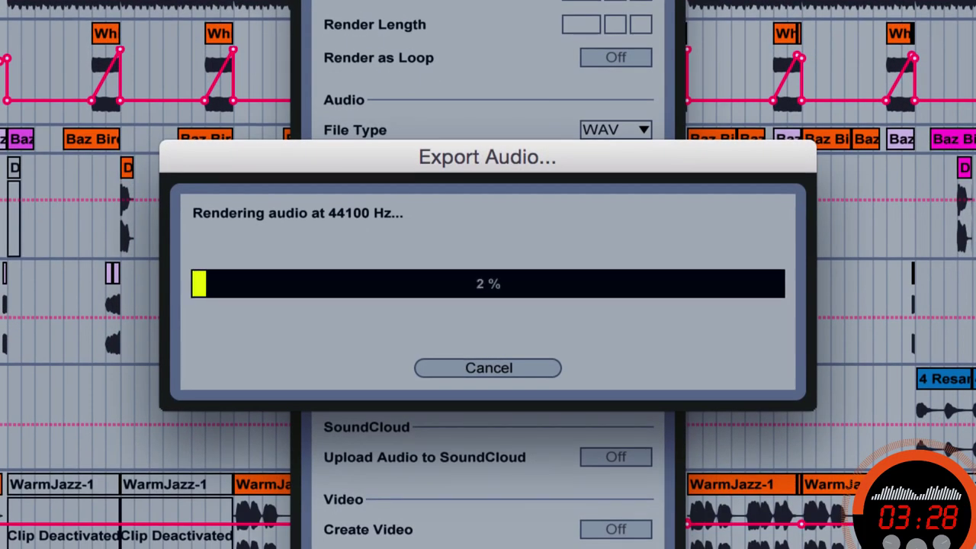